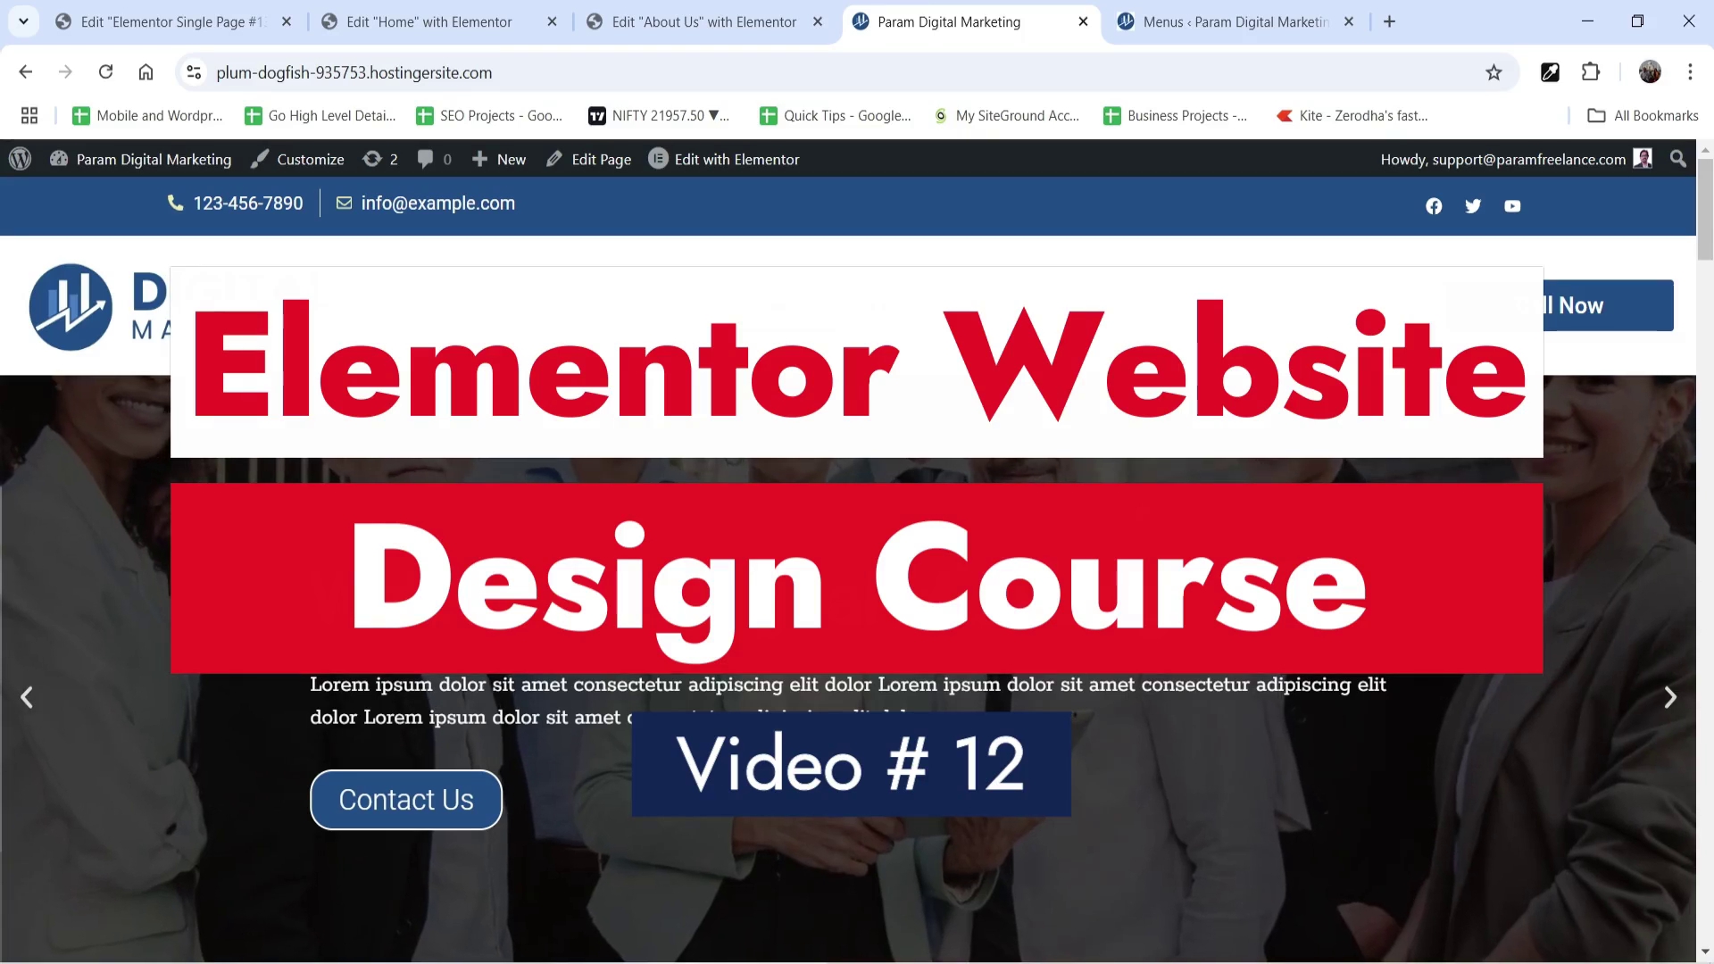
Open the About Us page of the website and look over its banner and text.
{"action": "left_click", "coordinate": [900, 312]}
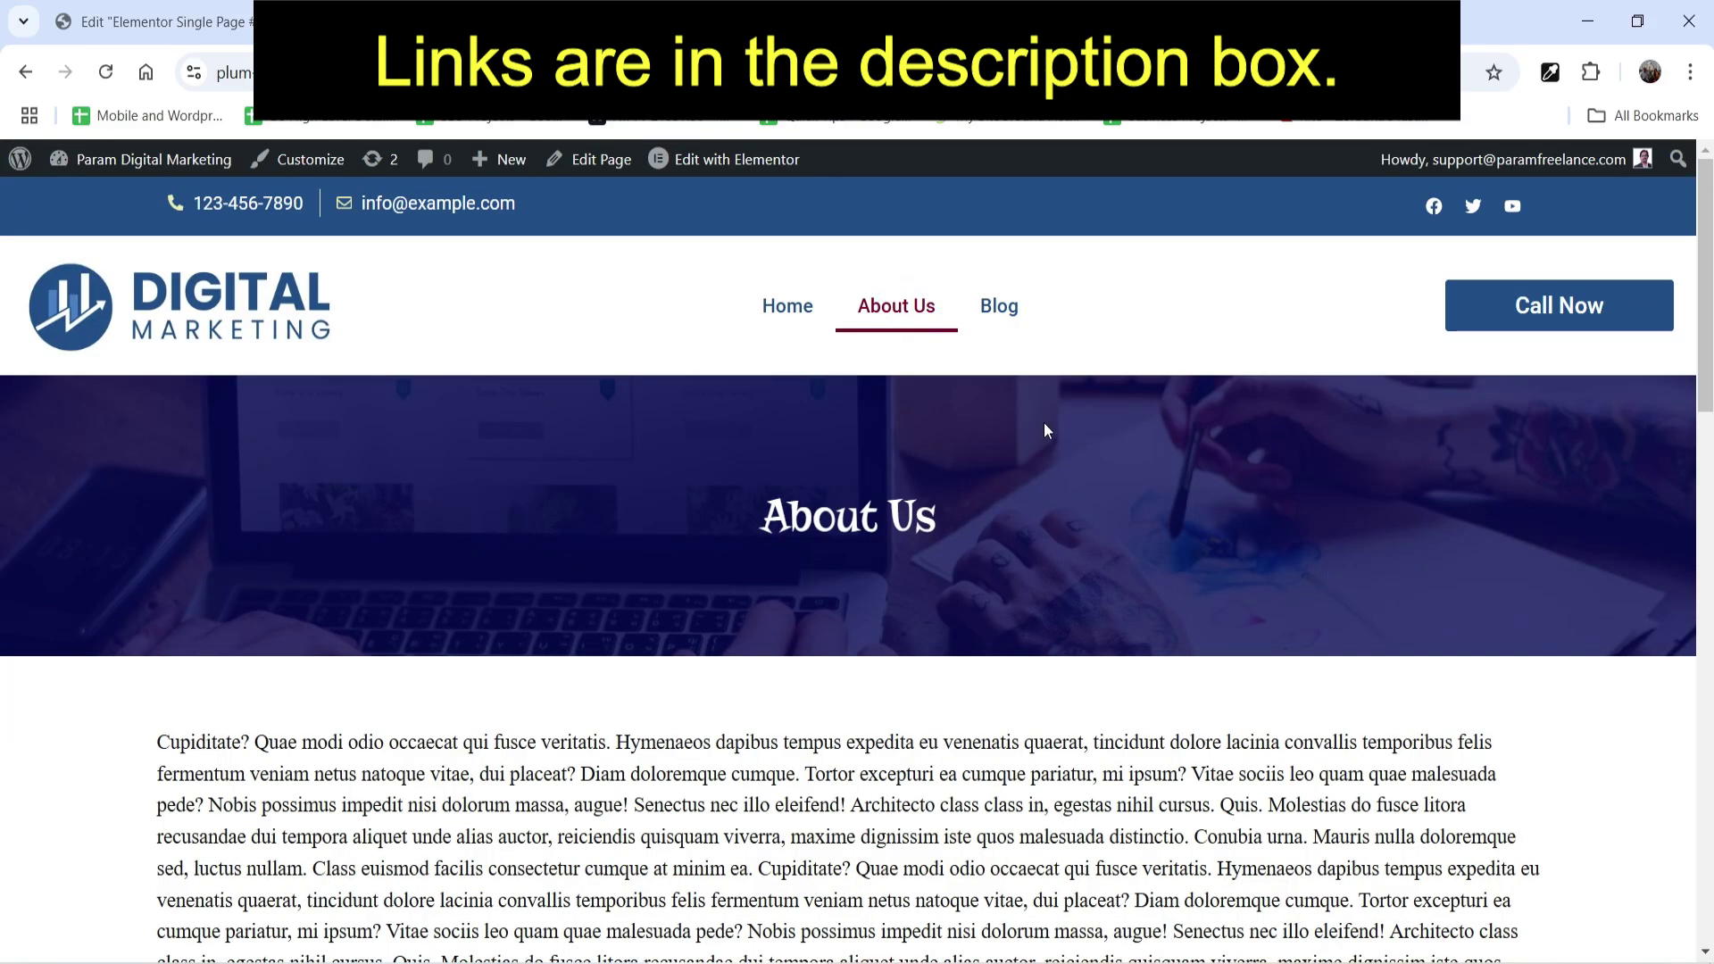
{"action": "scroll", "coordinate": [1073, 534], "scroll_direction": "down", "scroll_amount": 1}
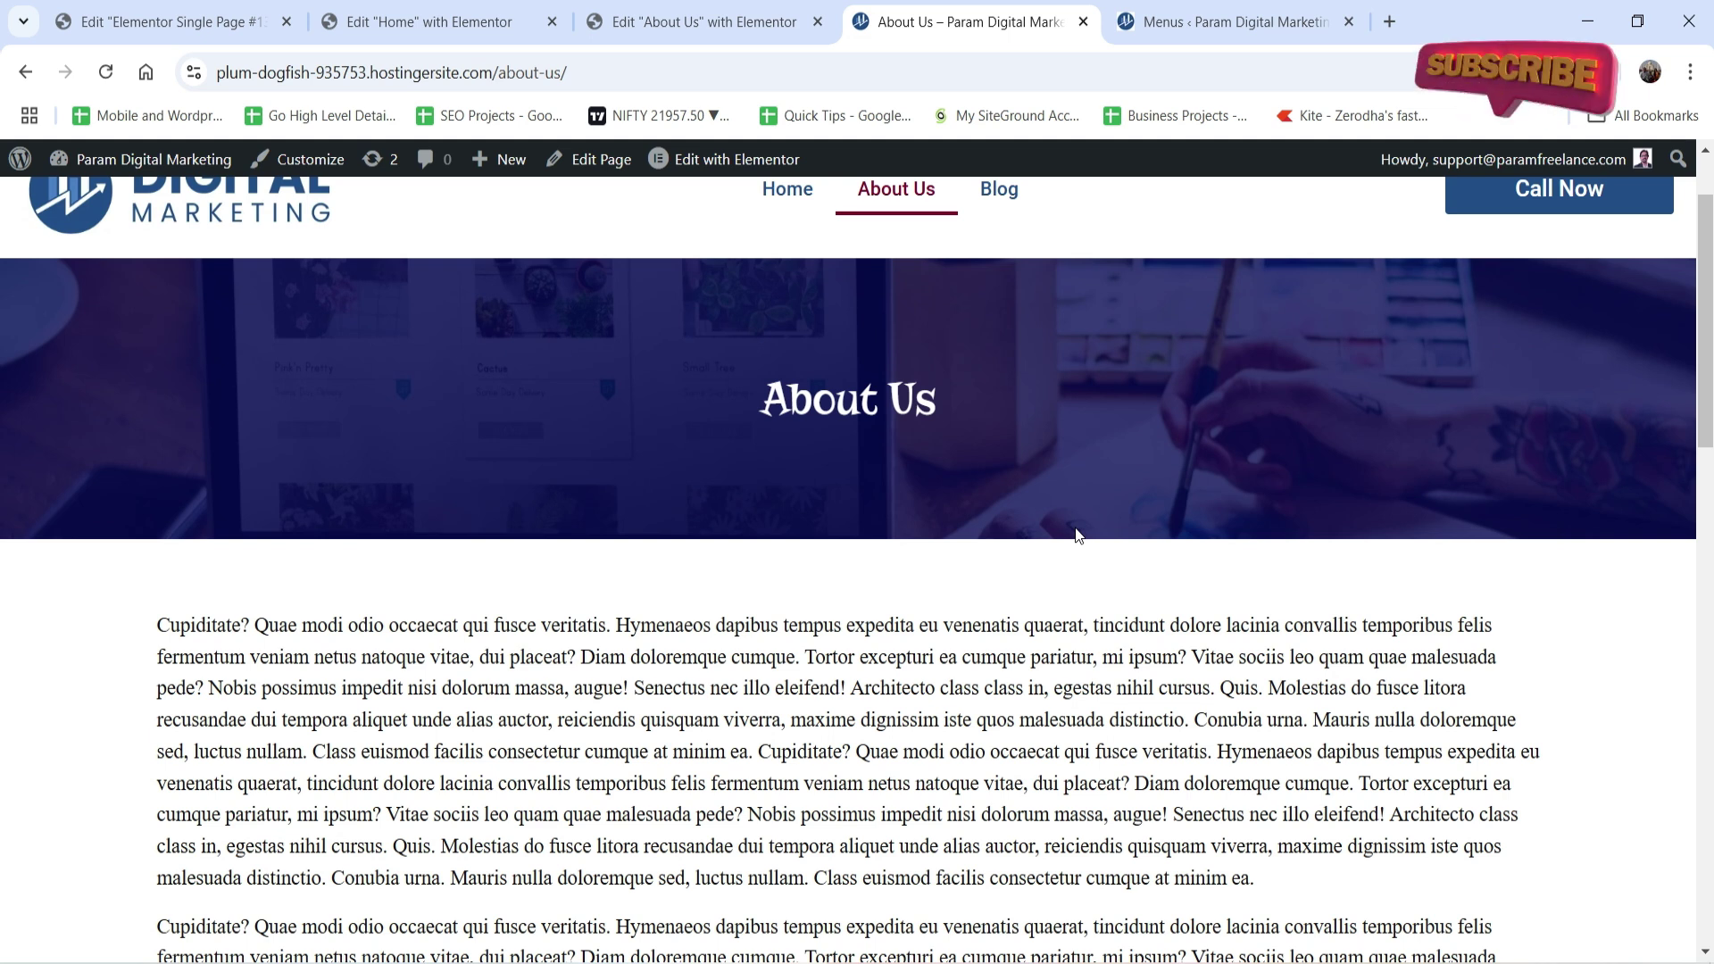
{"action": "scroll", "coordinate": [1076, 534], "scroll_direction": "up", "scroll_amount": 2}
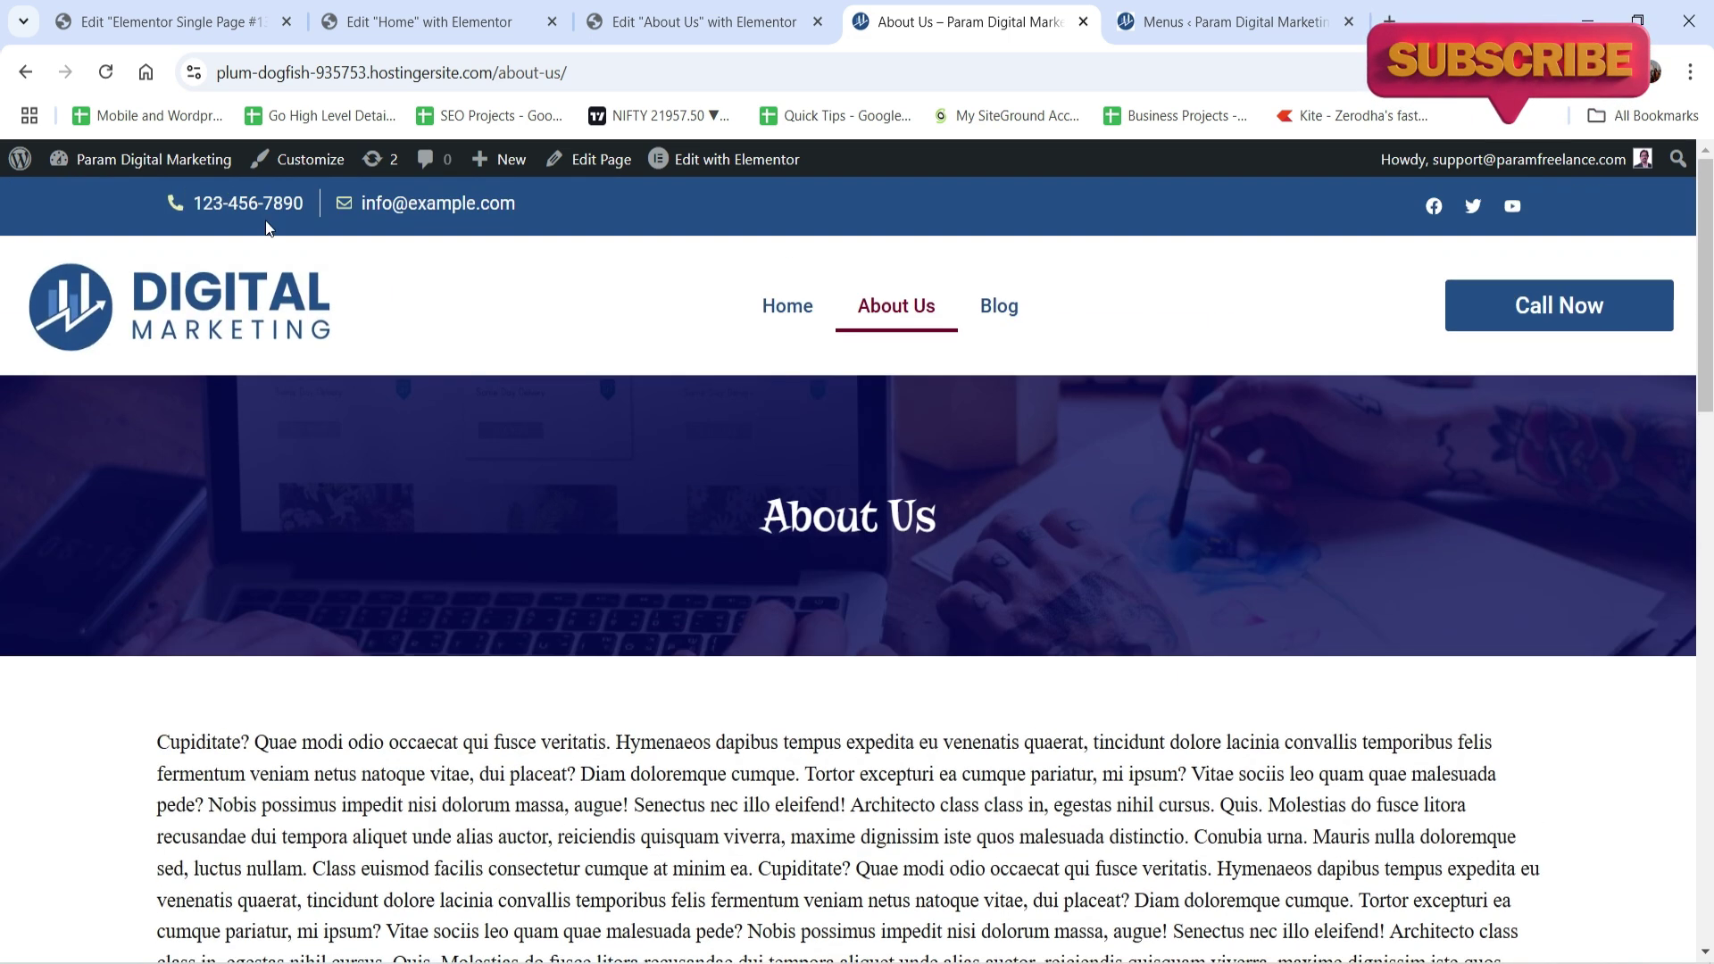
Create a new WordPress page titled "Our Services" and publish it.
{"action": "mouse_move", "coordinate": [134, 159]}
{"action": "left_click", "coordinate": [86, 199]}
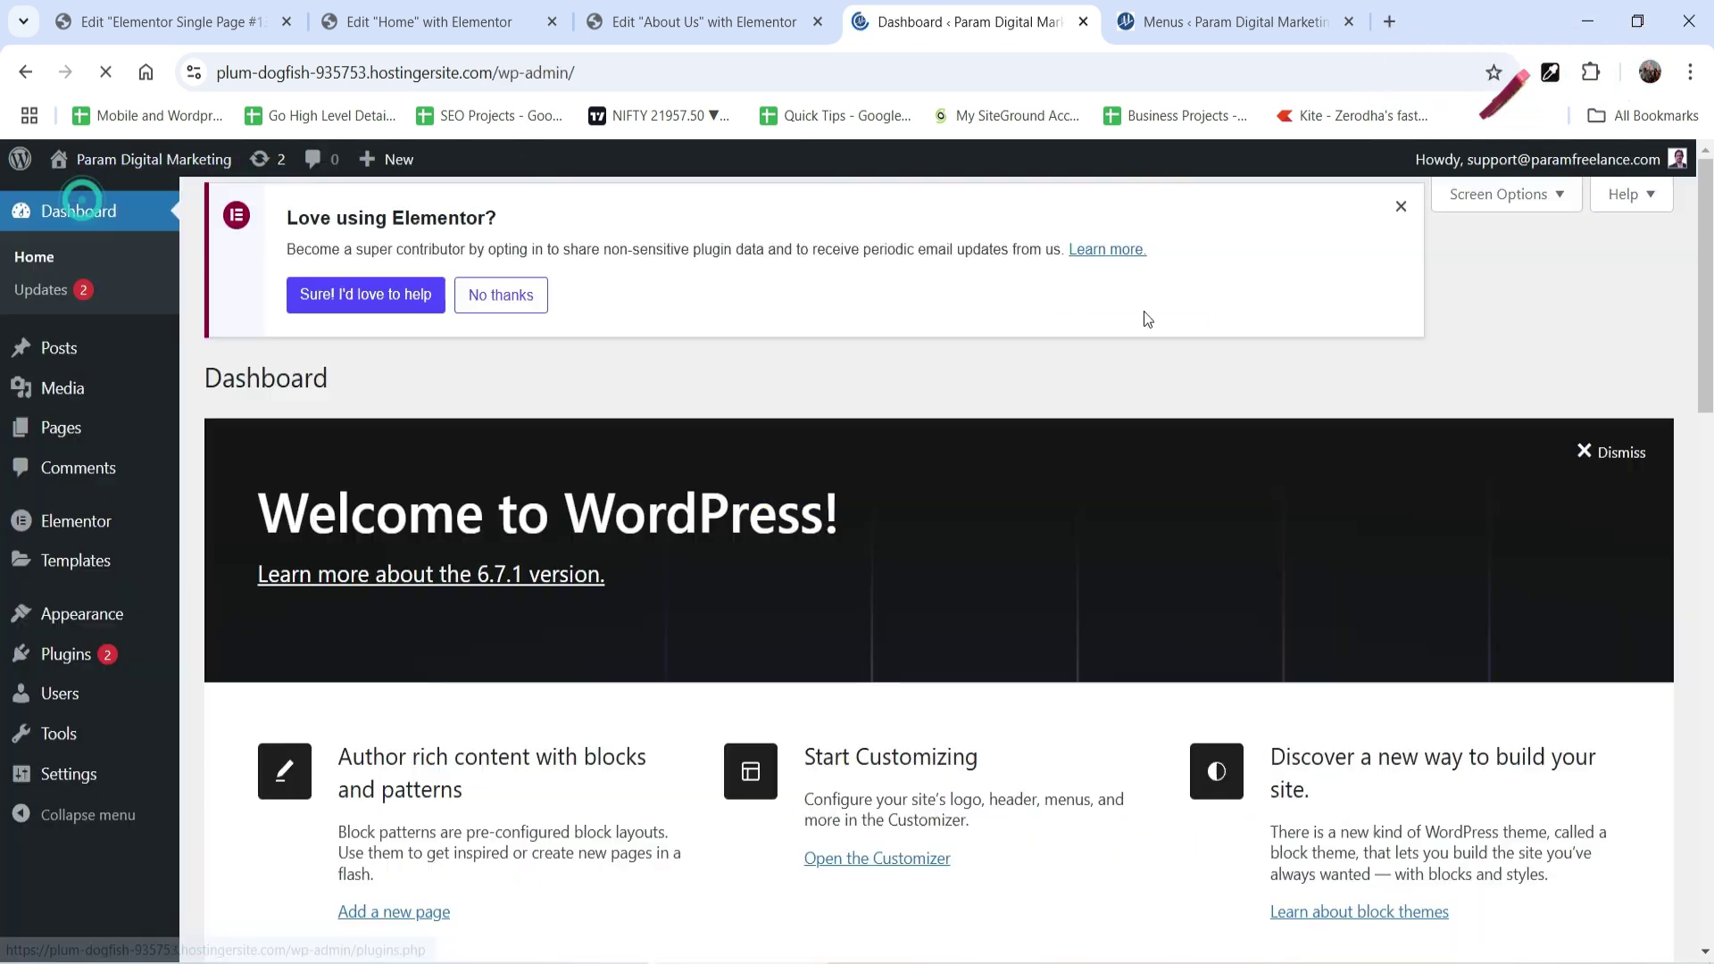
{"action": "left_click", "coordinate": [56, 429]}
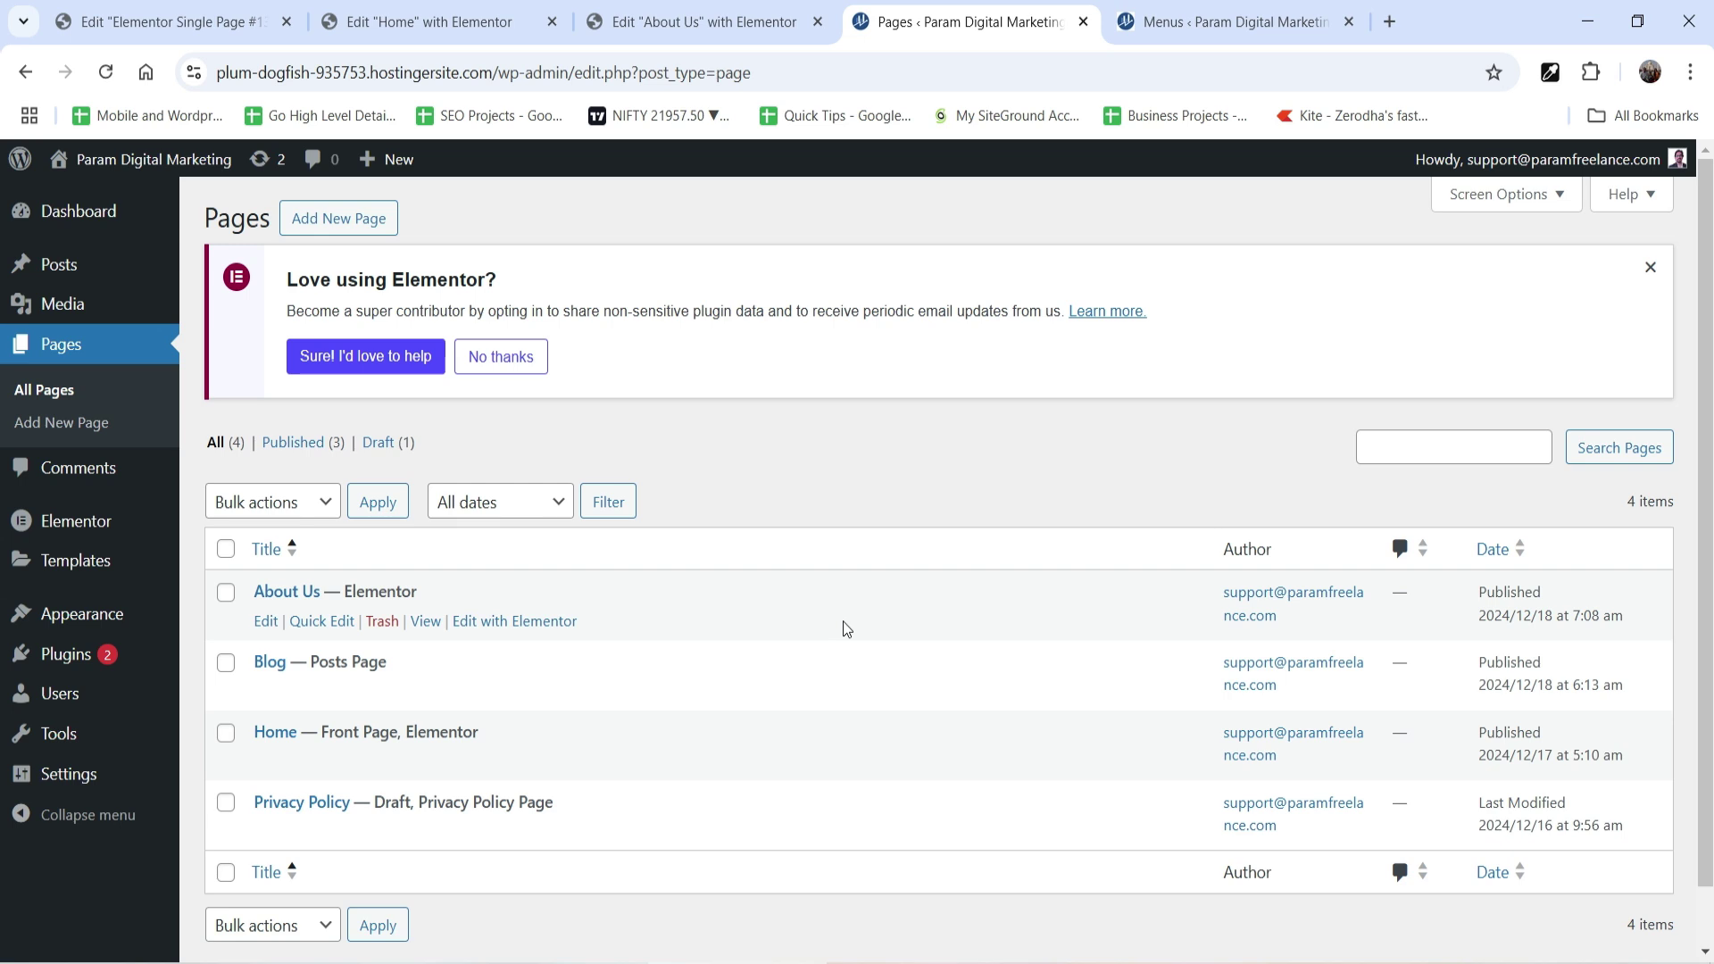
{"action": "left_click", "coordinate": [337, 218]}
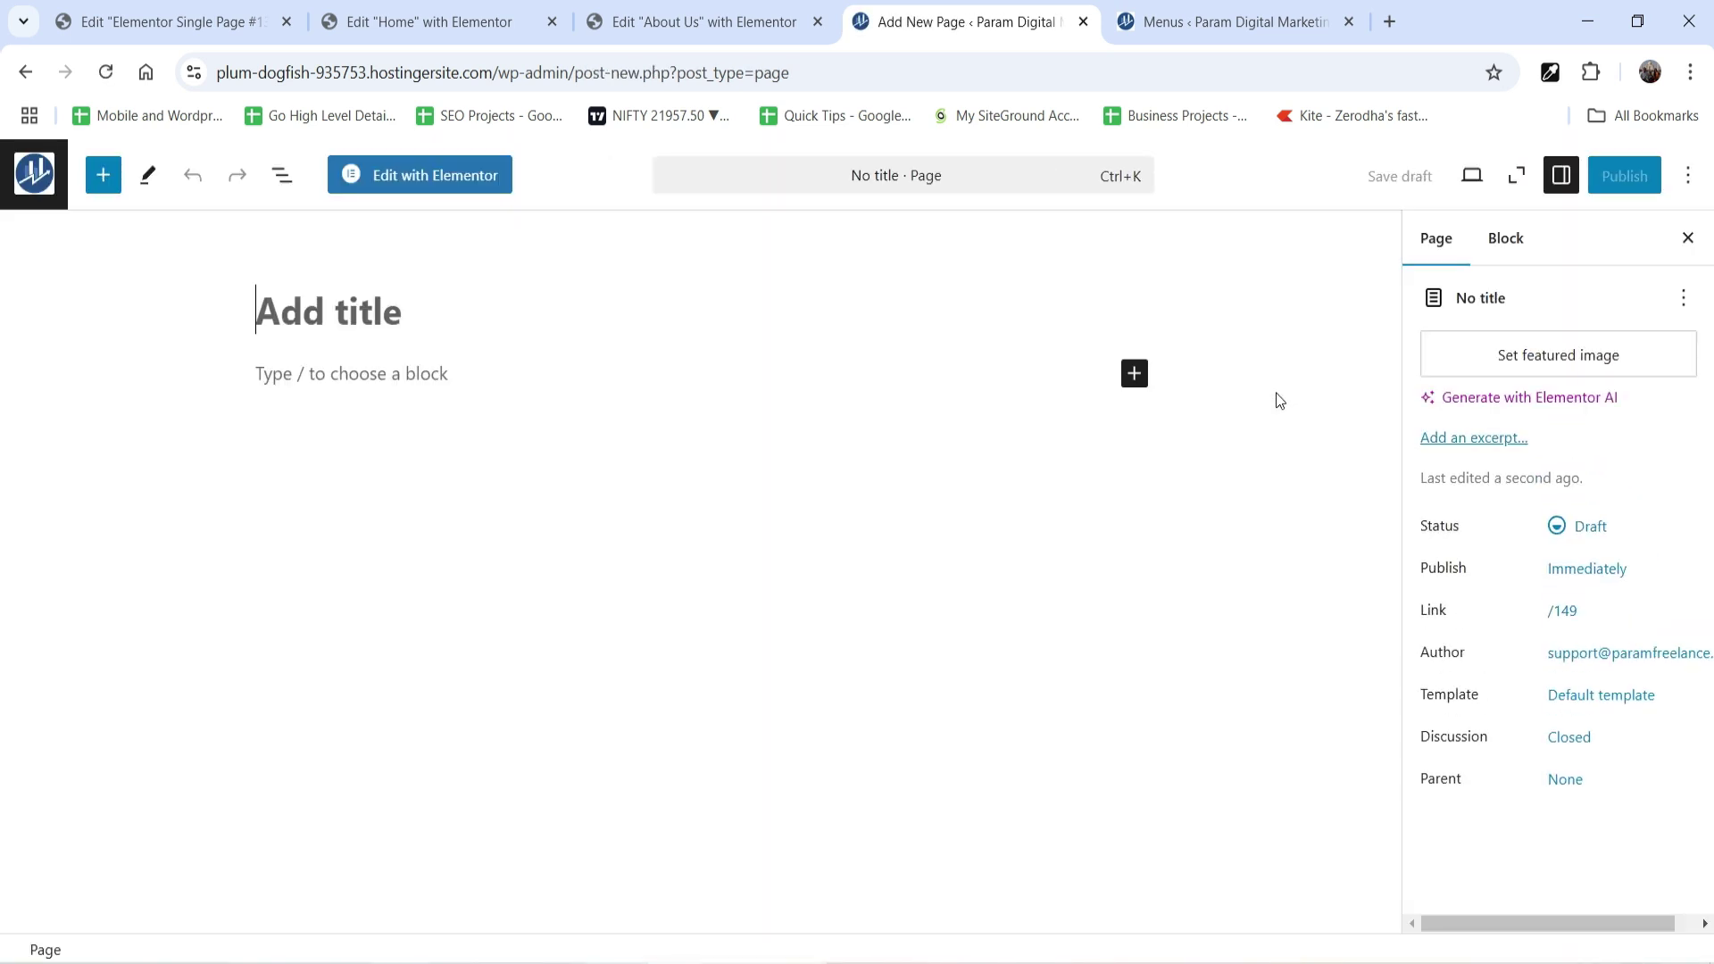
{"action": "type", "text": "Our Ser"}
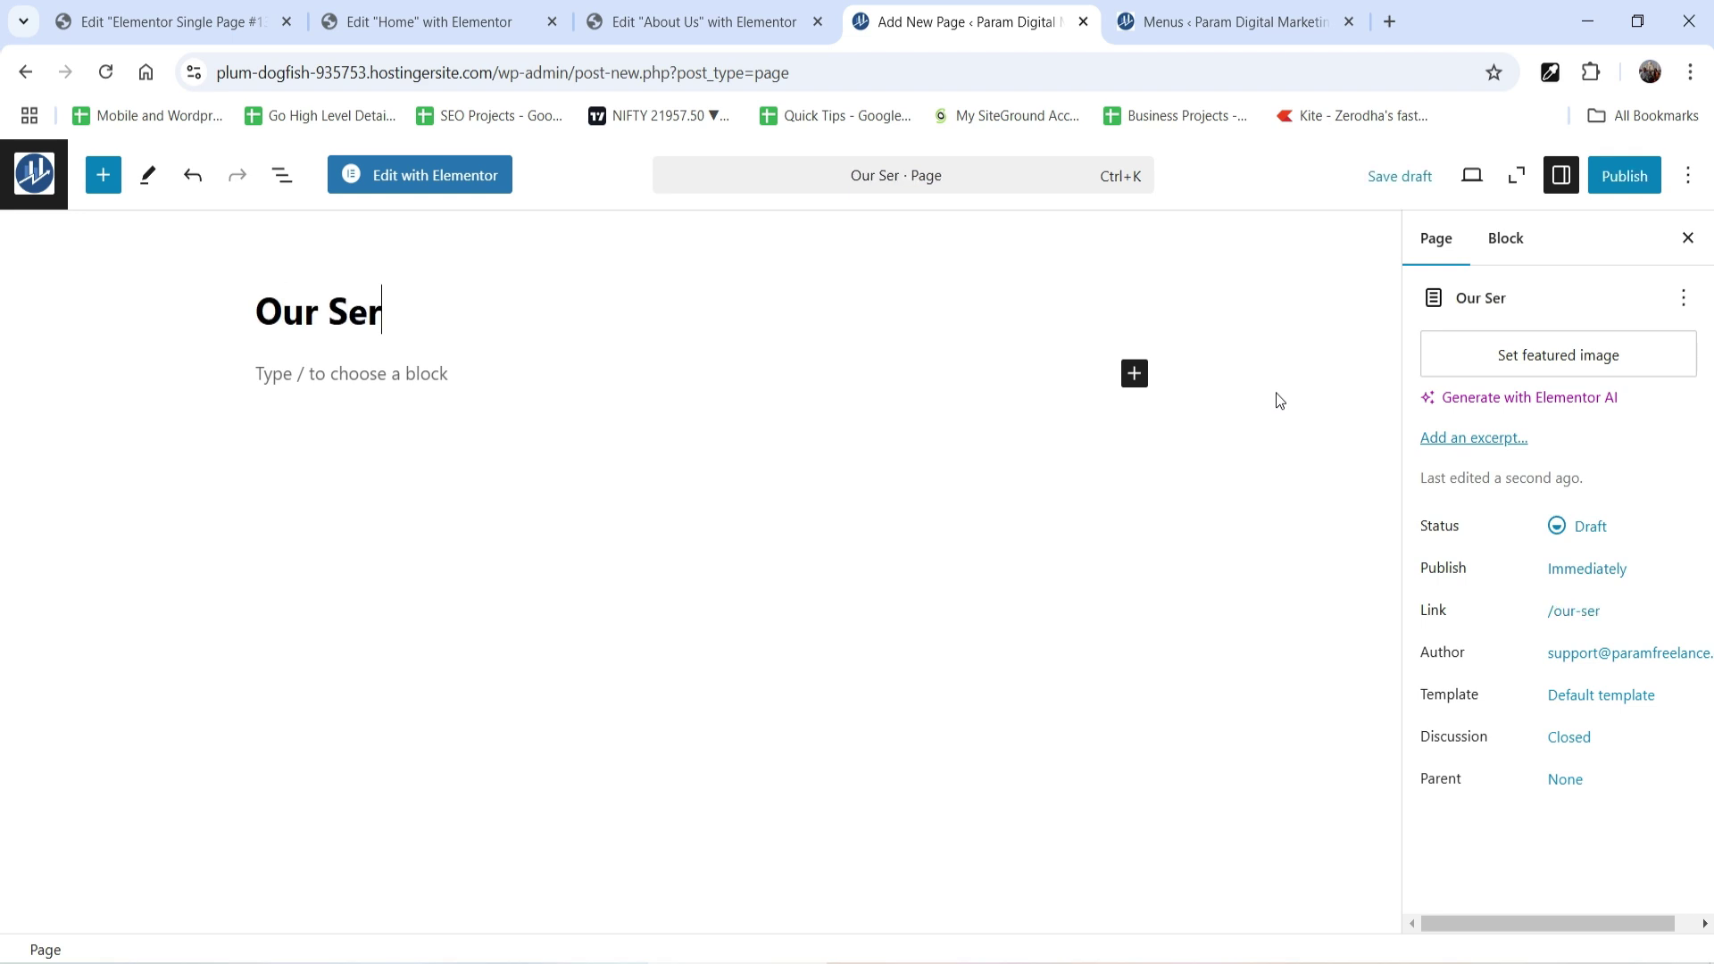
{"action": "type", "text": "vices"}
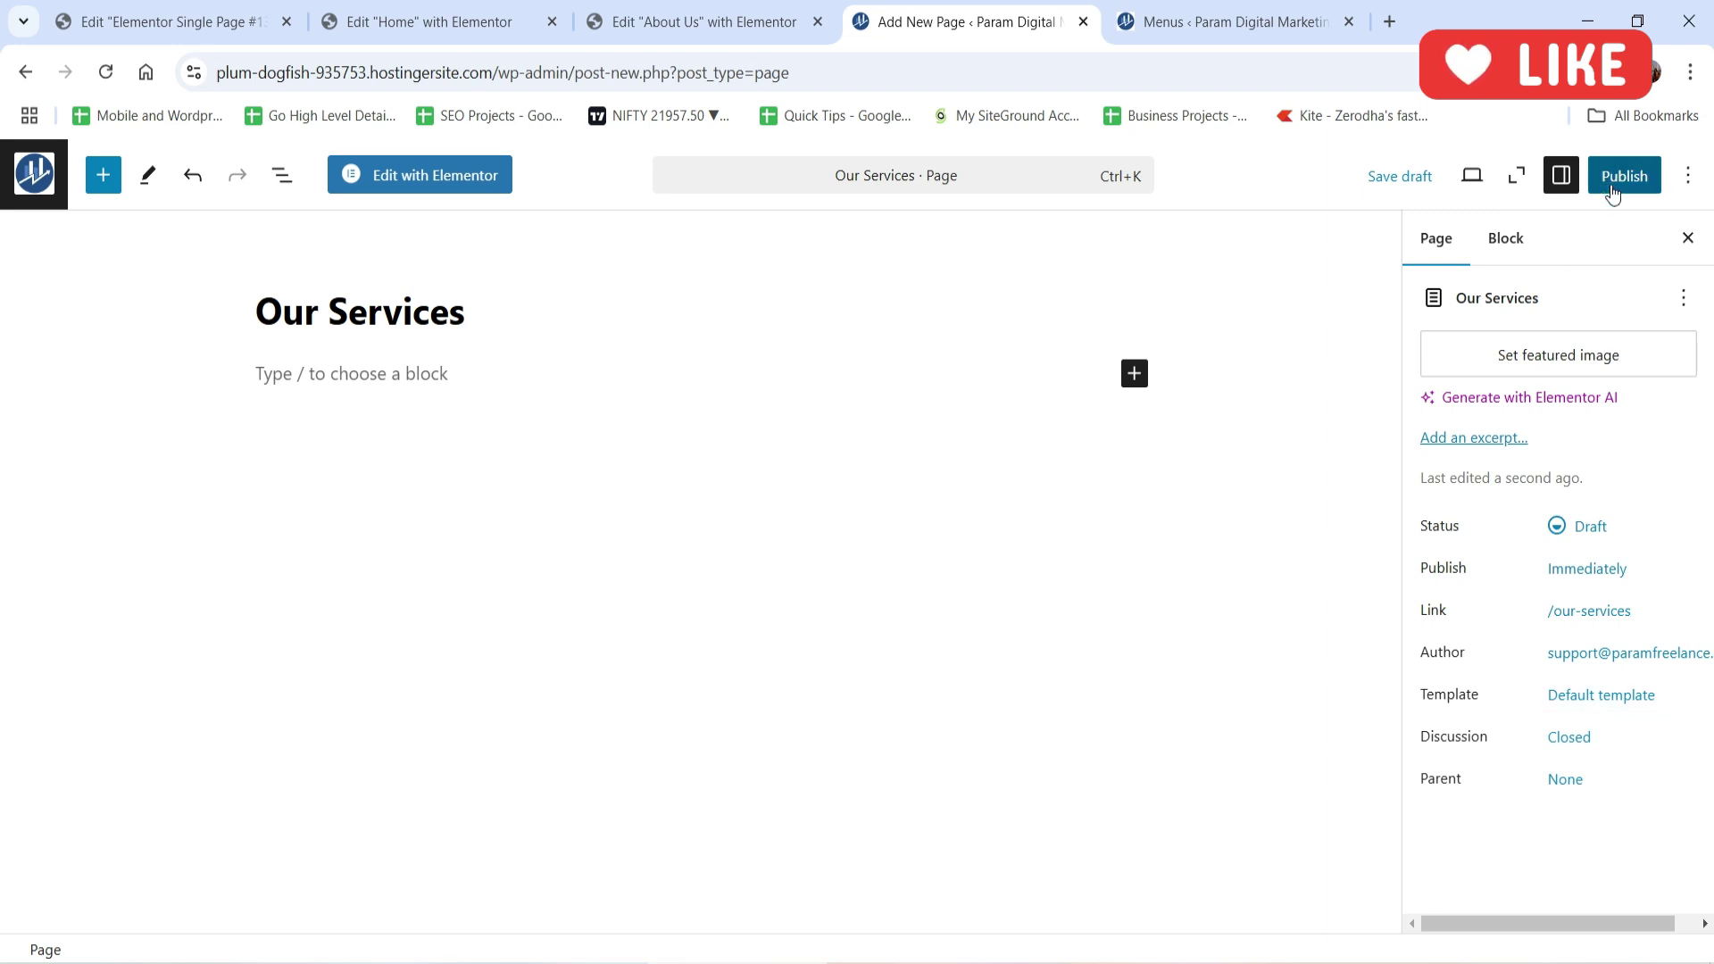
{"action": "left_click", "coordinate": [1623, 176]}
{"action": "left_click", "coordinate": [1622, 176]}
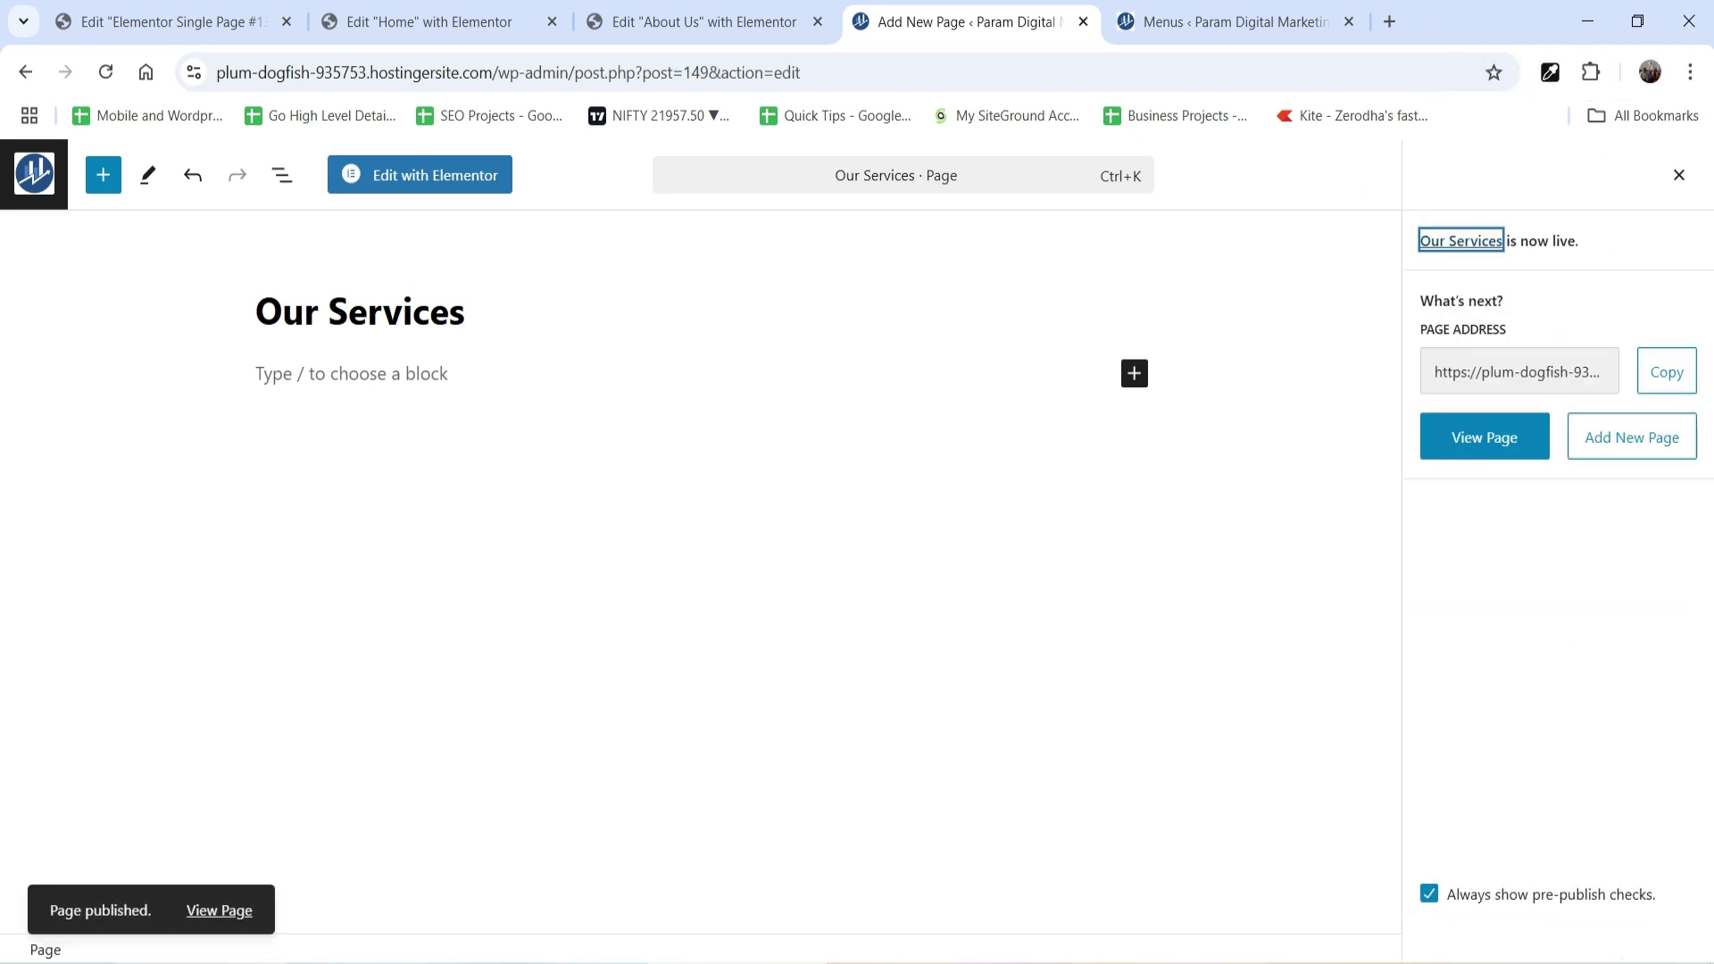
View the published Our Services page in a separate tab and open the page for editing with Elementor.
{"action": "right_click", "coordinate": [222, 911]}
{"action": "left_click", "coordinate": [282, 697]}
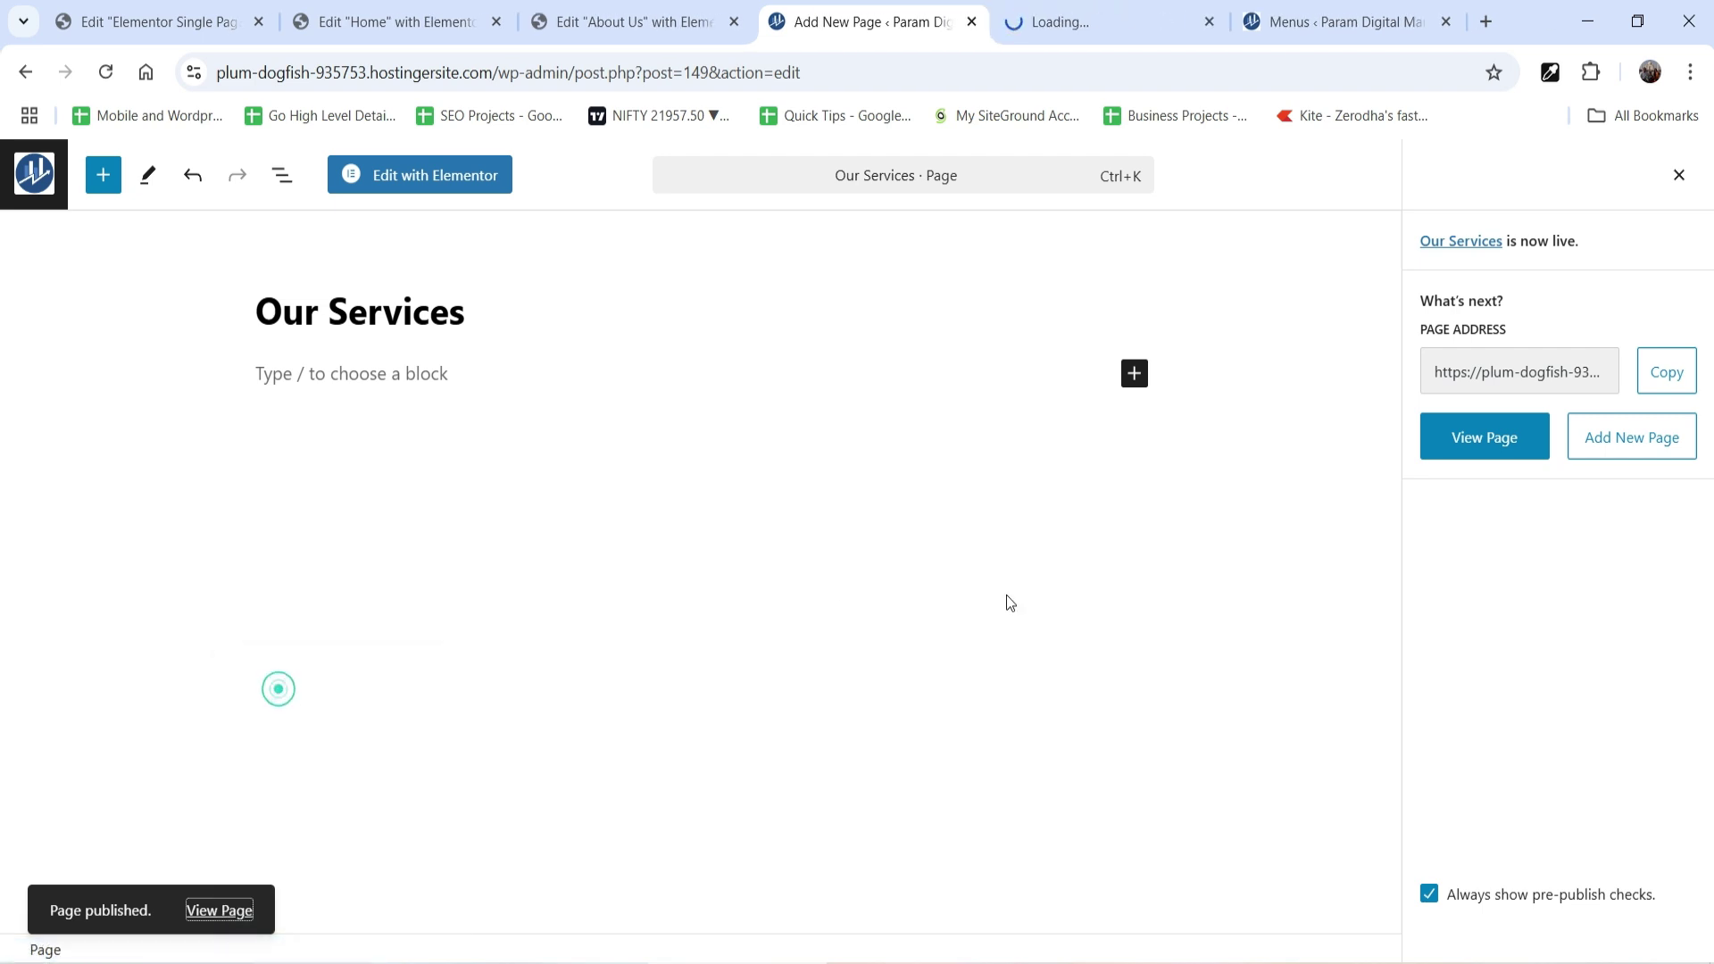
{"action": "left_click", "coordinate": [1110, 26]}
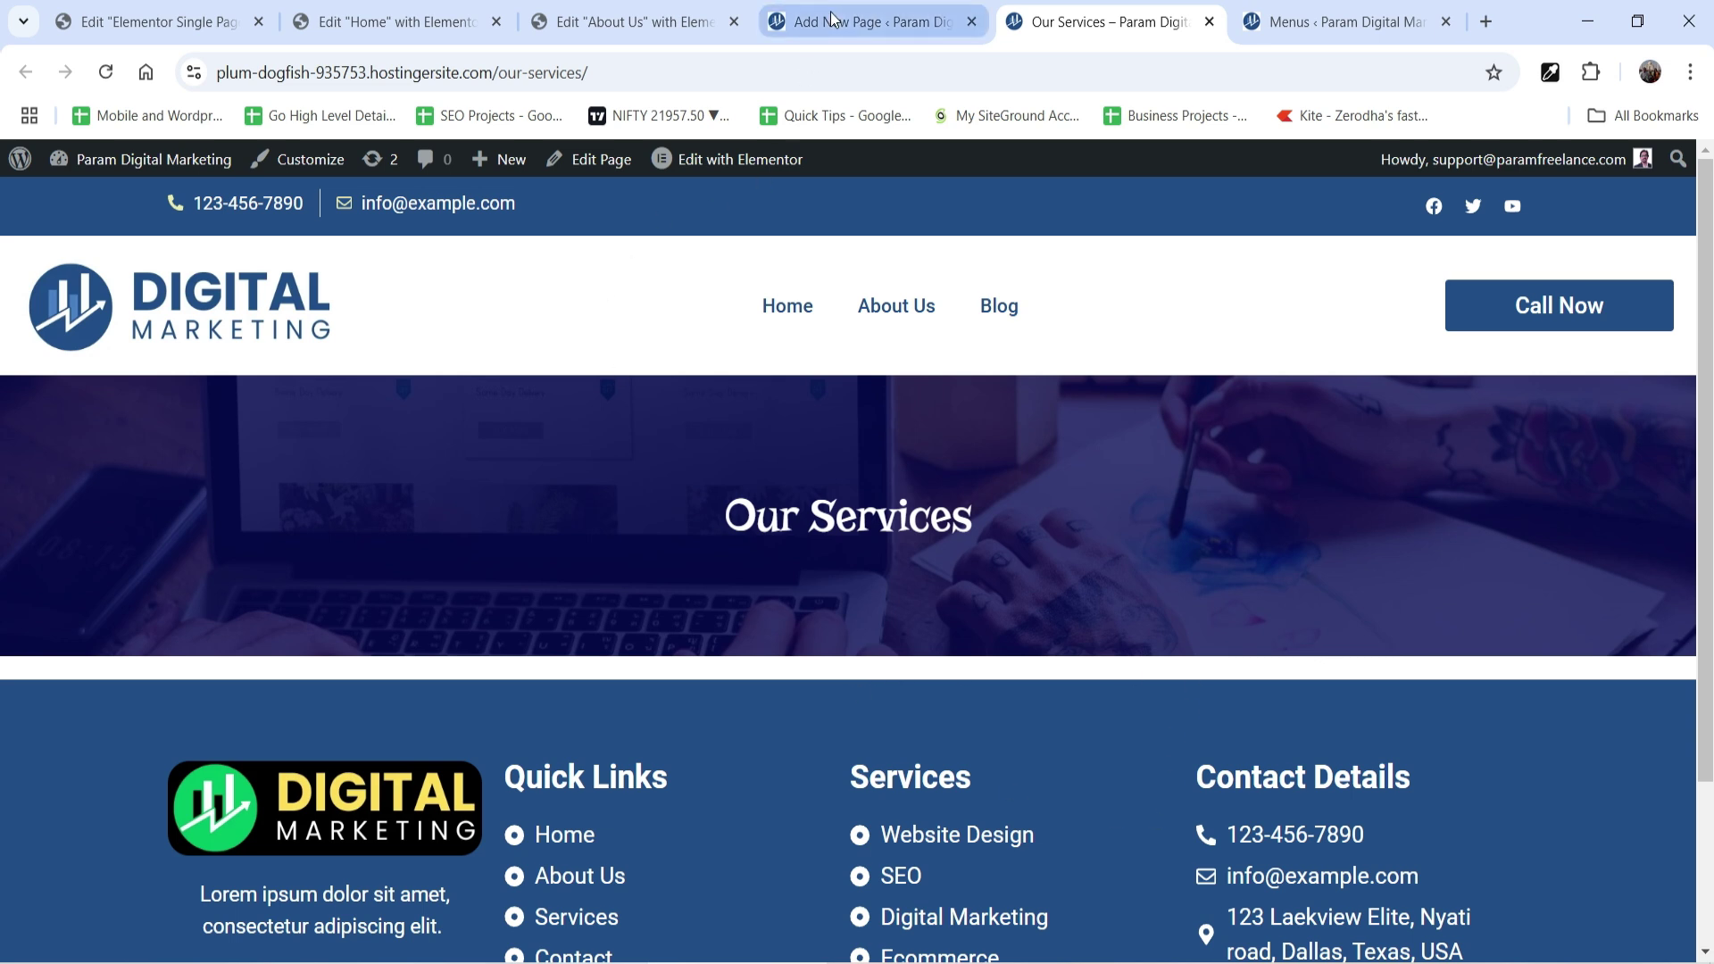
{"action": "left_click", "coordinate": [870, 21]}
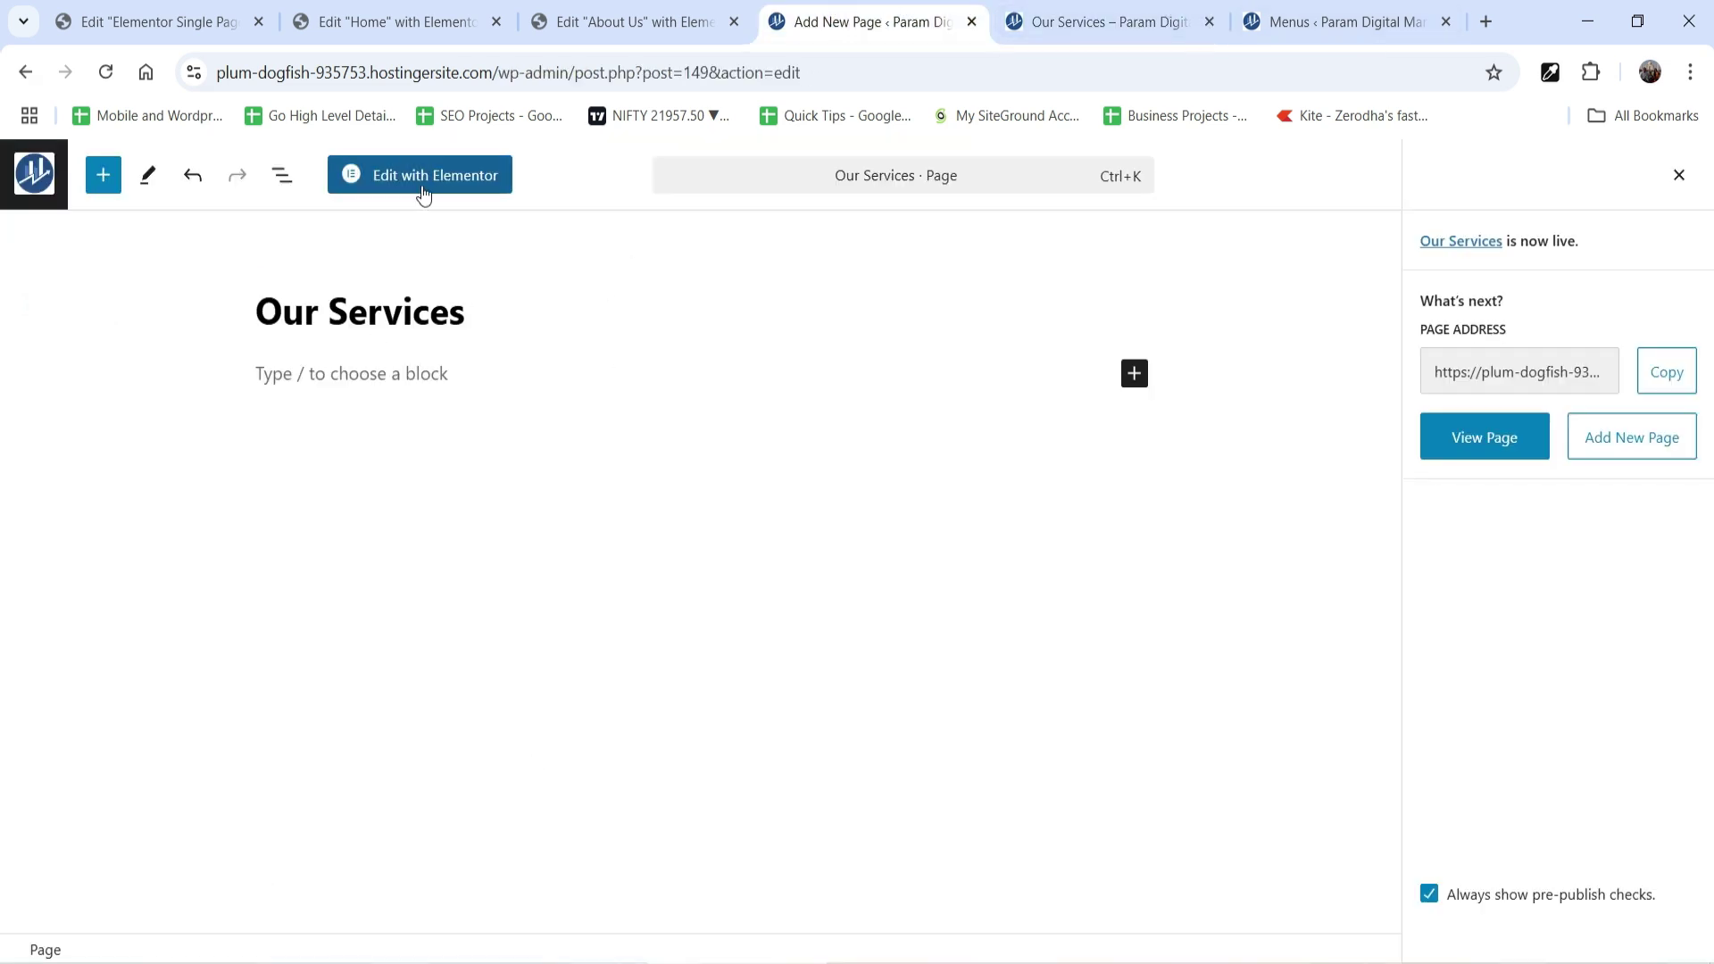
{"action": "left_click", "coordinate": [424, 178]}
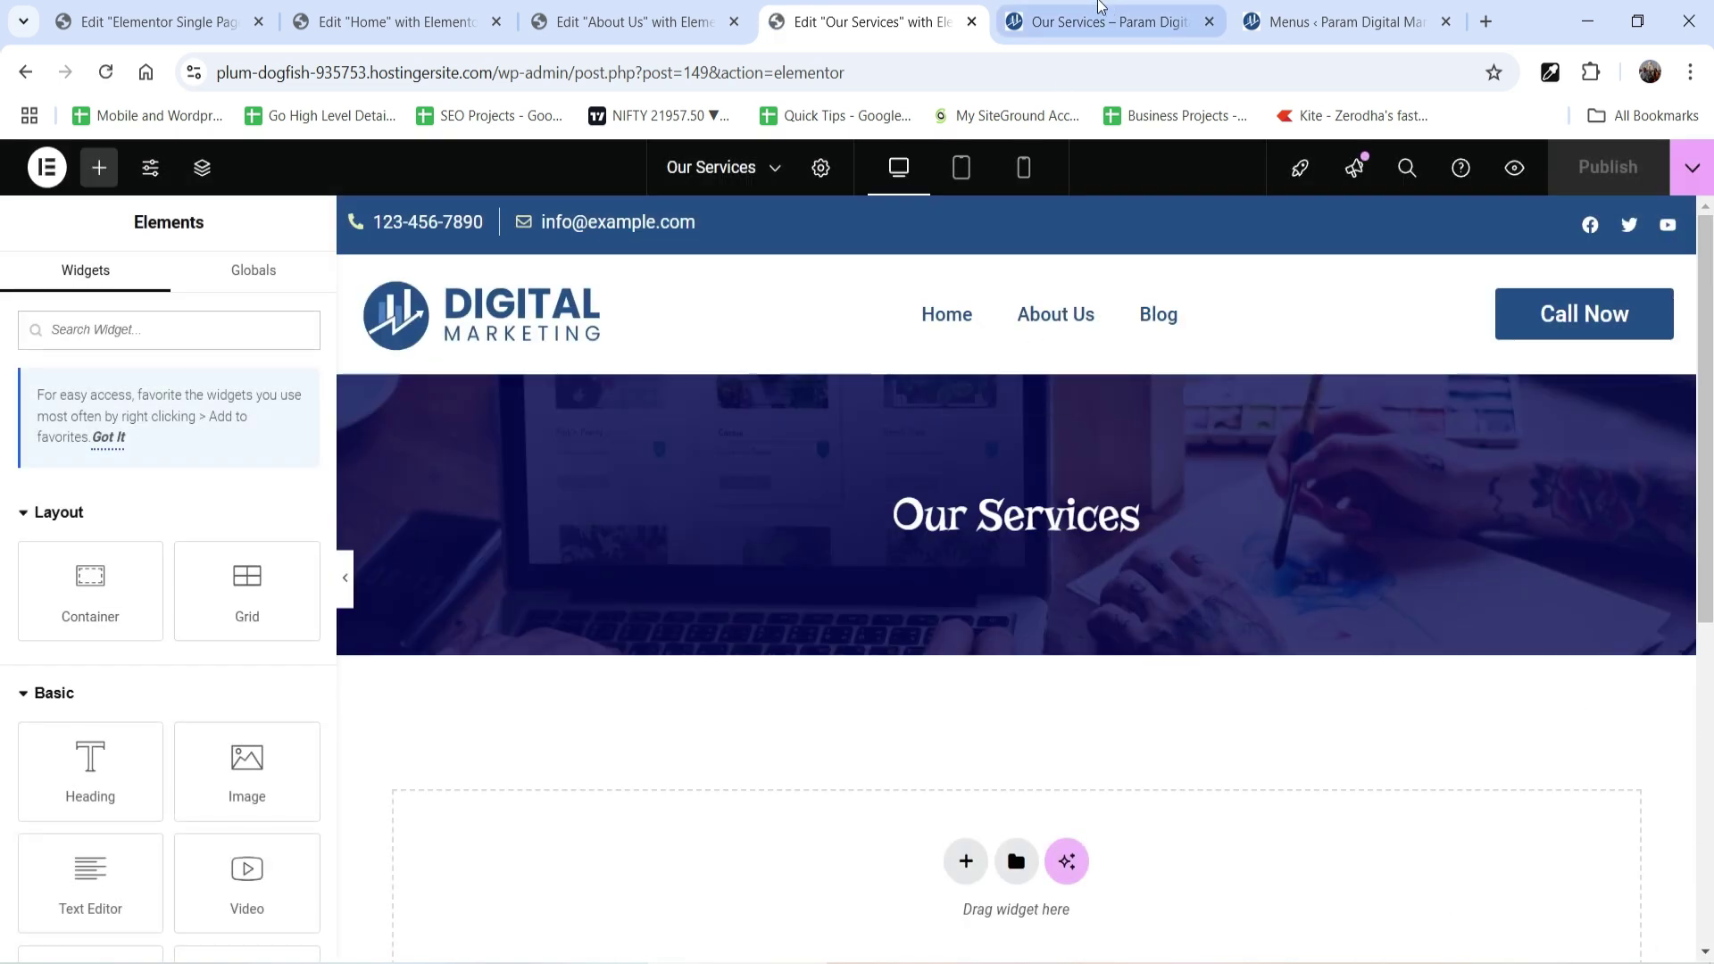
Examine the layout of the service cards in the Our Services section of the site's Home page.
{"action": "left_click", "coordinate": [1118, 16]}
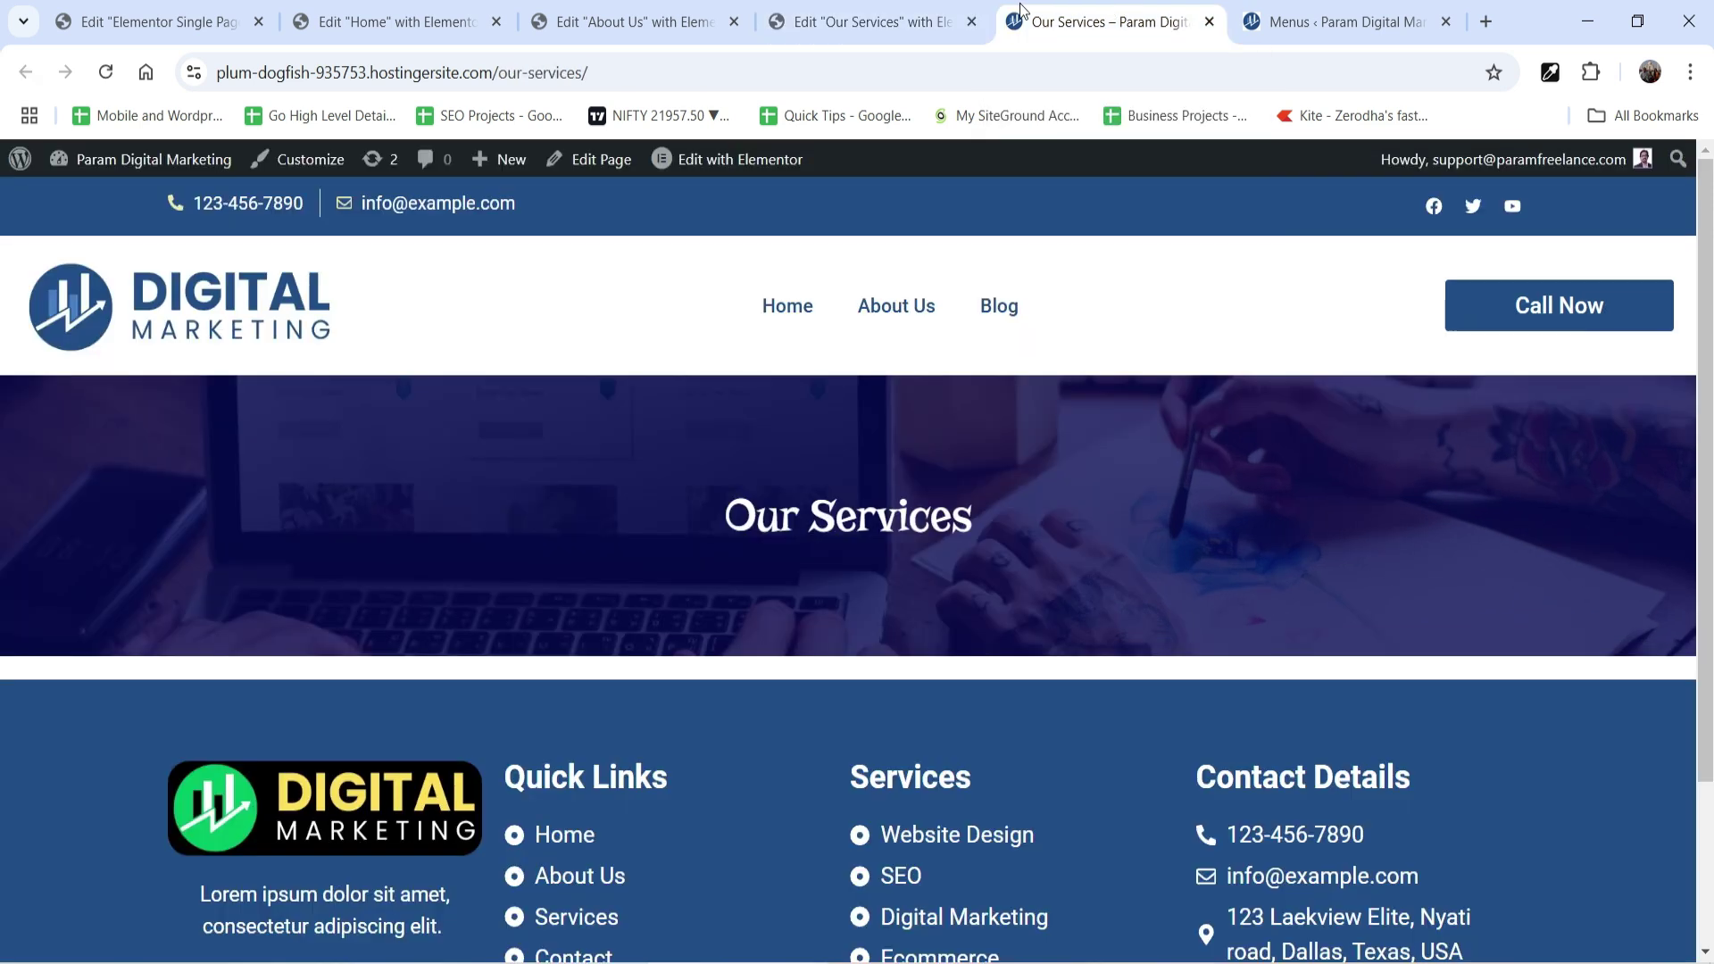
{"action": "left_click", "coordinate": [787, 308]}
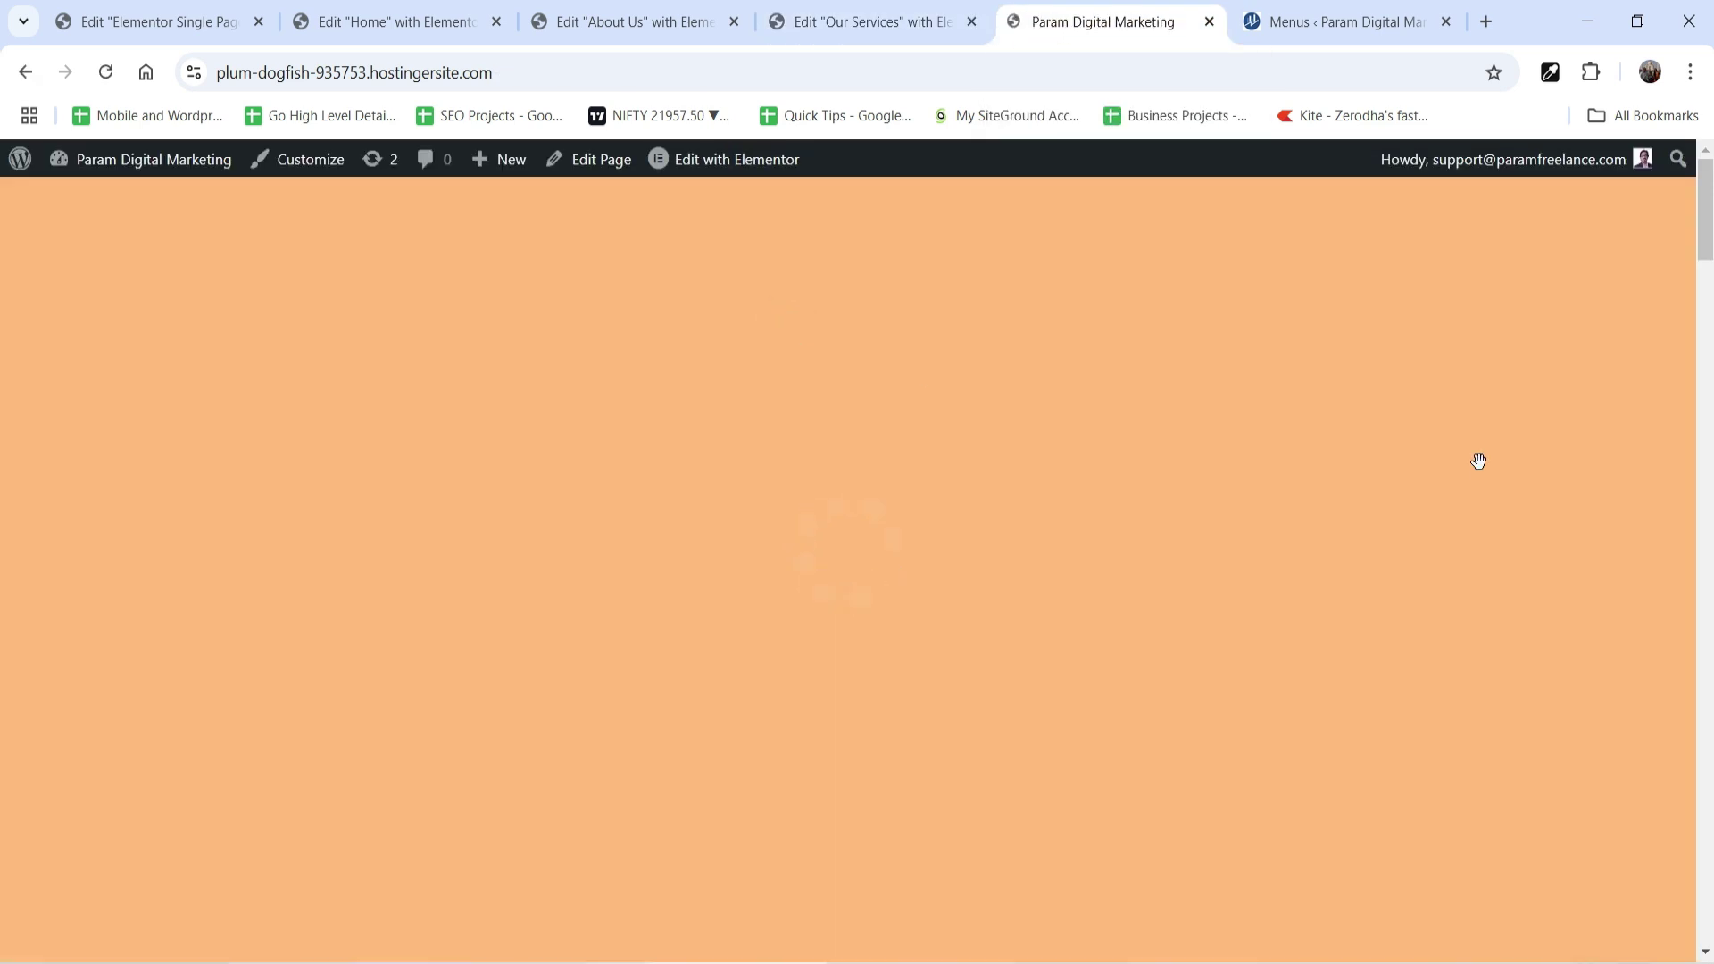
{"action": "scroll", "coordinate": [1435, 415], "scroll_direction": "down", "scroll_amount": 15}
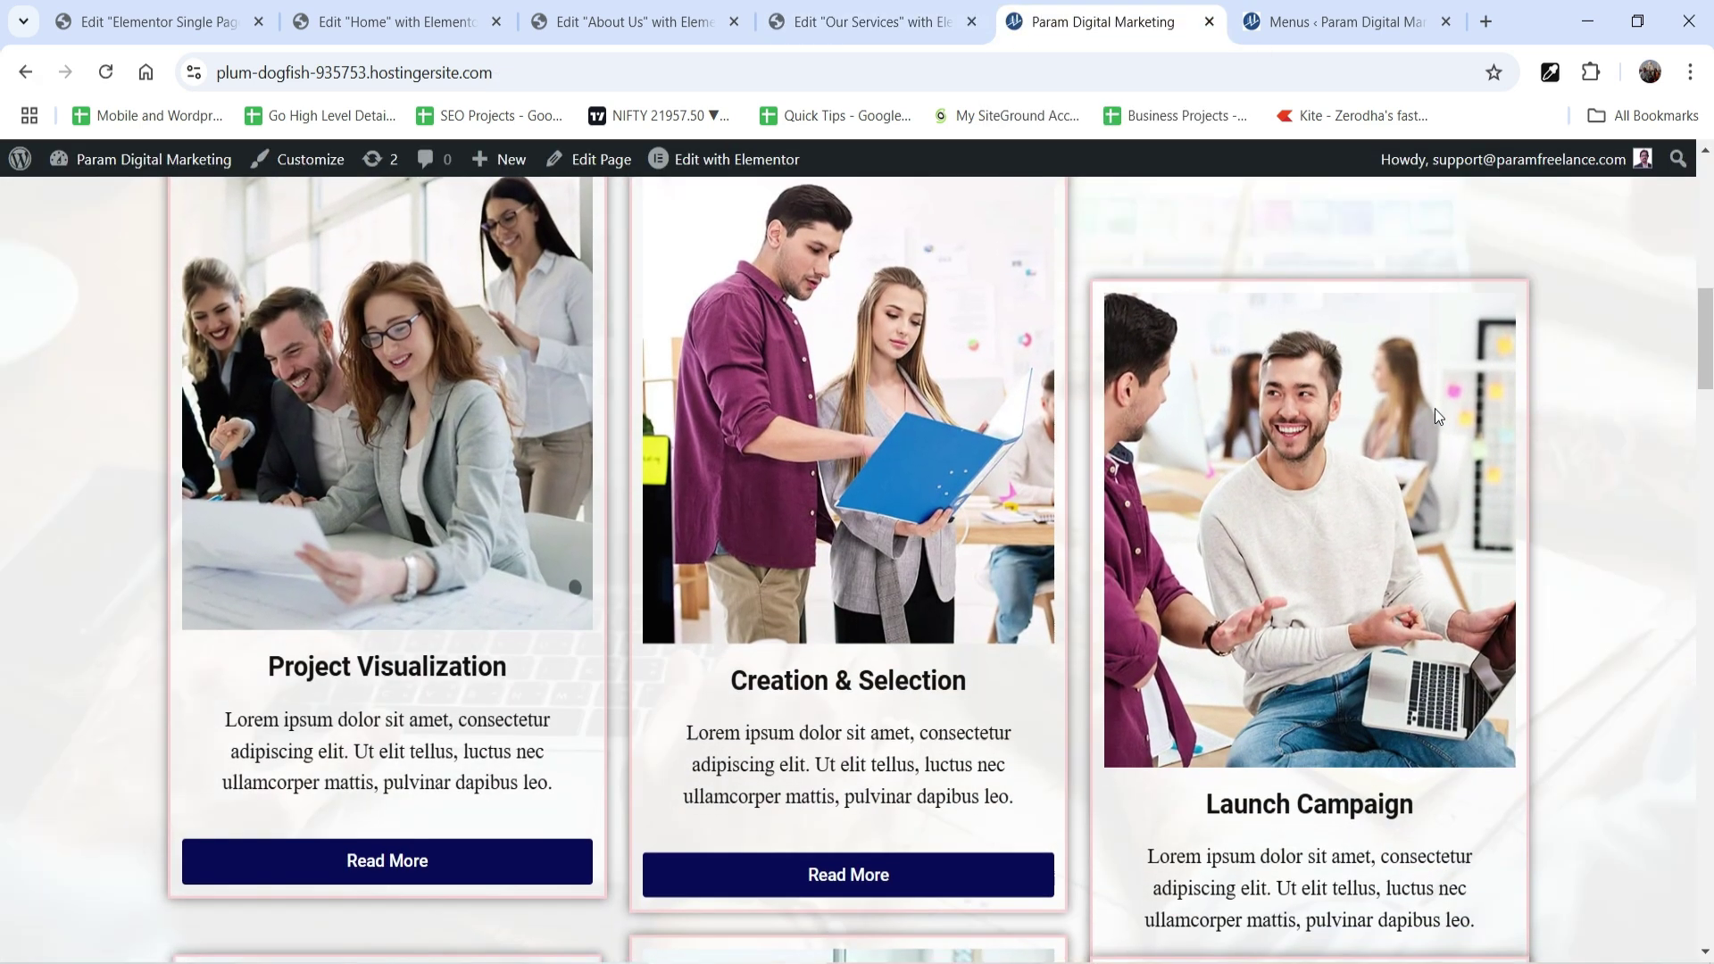
{"action": "scroll", "coordinate": [1243, 339], "scroll_direction": "down", "scroll_amount": 4}
{"action": "scroll", "coordinate": [1291, 396], "scroll_direction": "down", "scroll_amount": 10}
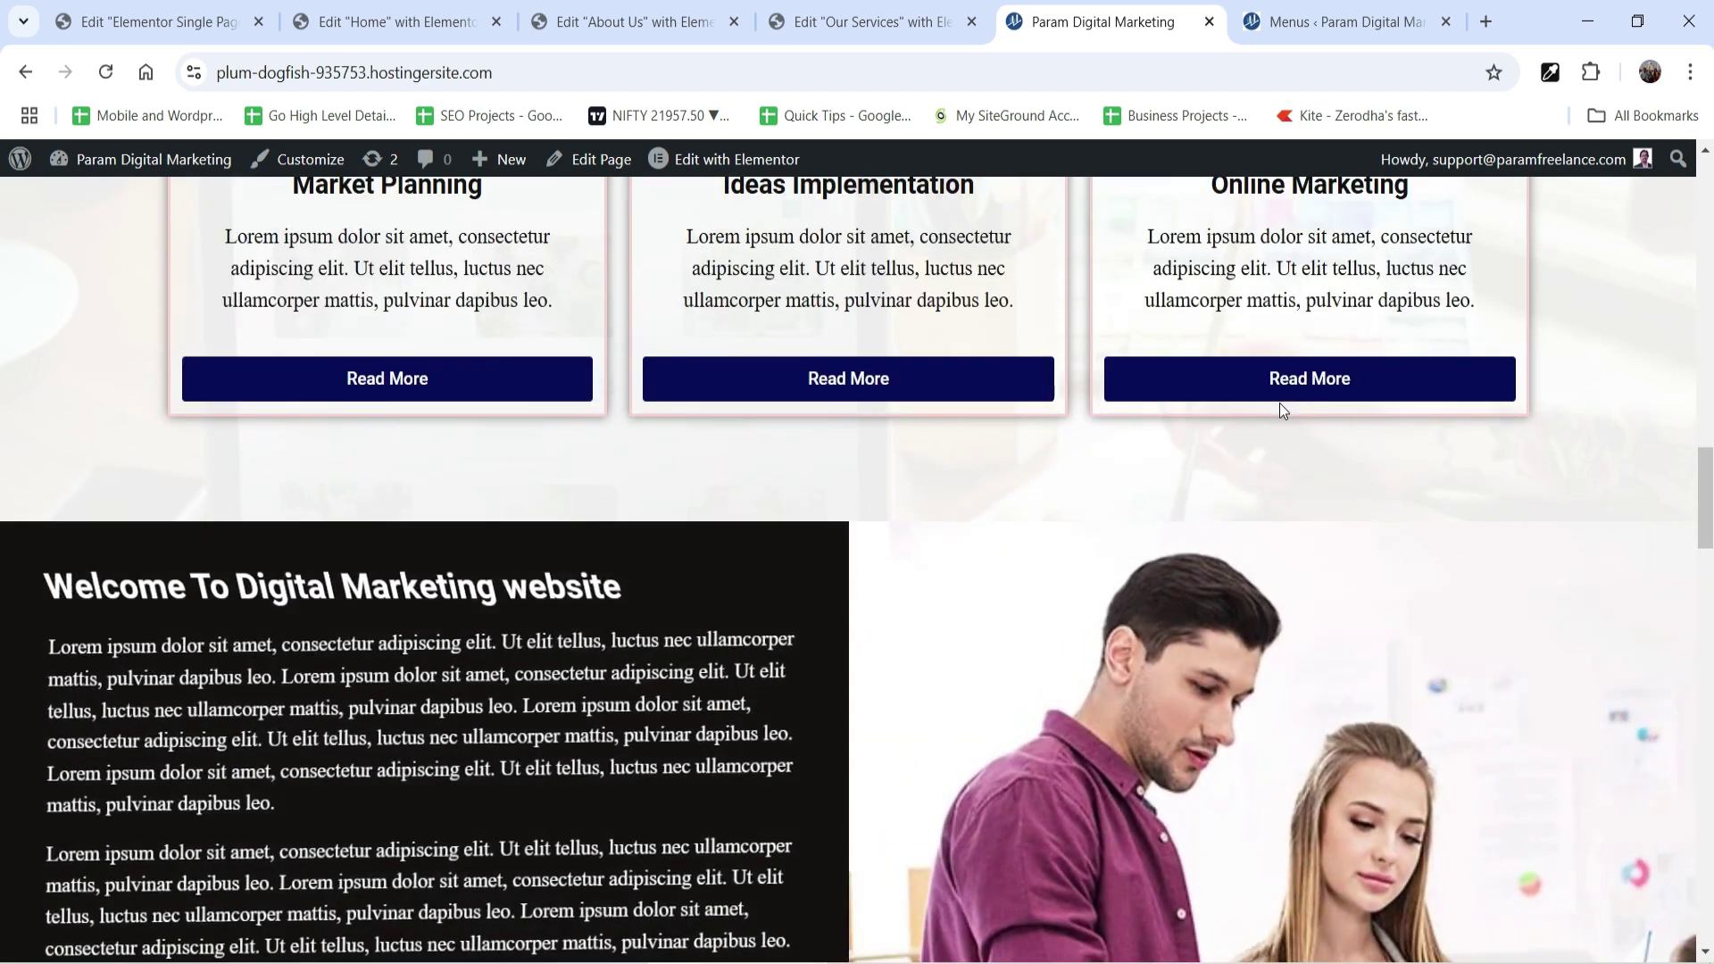
{"action": "scroll", "coordinate": [1282, 406], "scroll_direction": "up", "scroll_amount": 15}
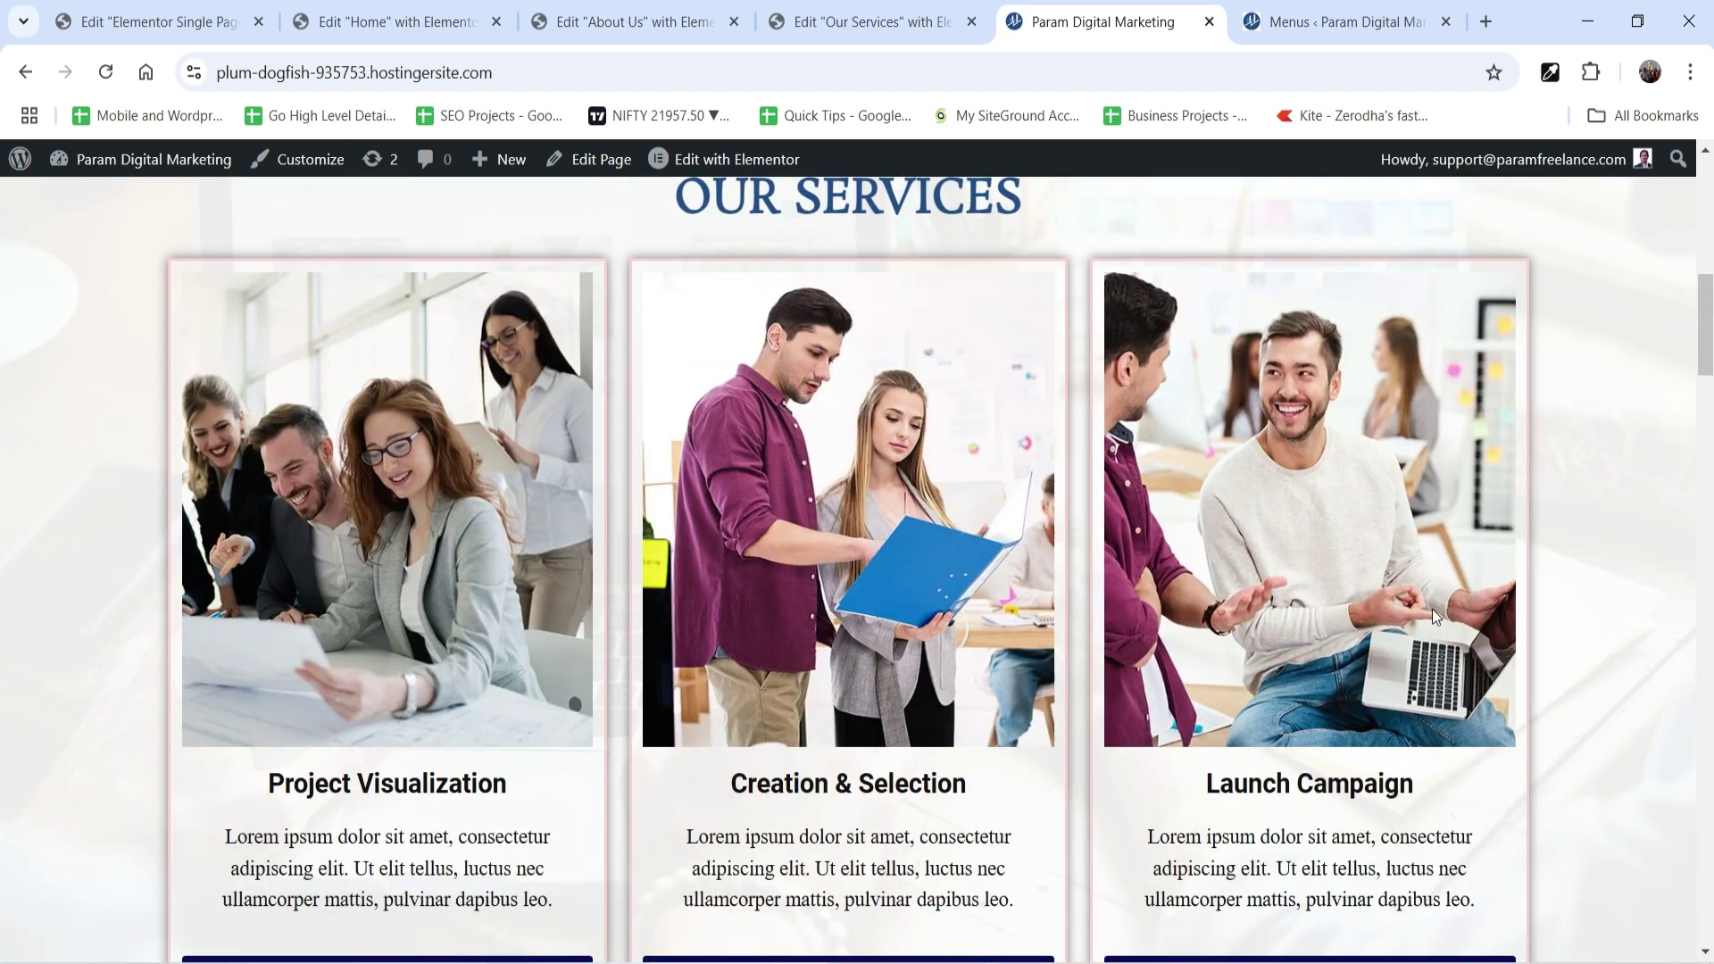
{"action": "scroll", "coordinate": [1436, 625], "scroll_direction": "down", "scroll_amount": 8}
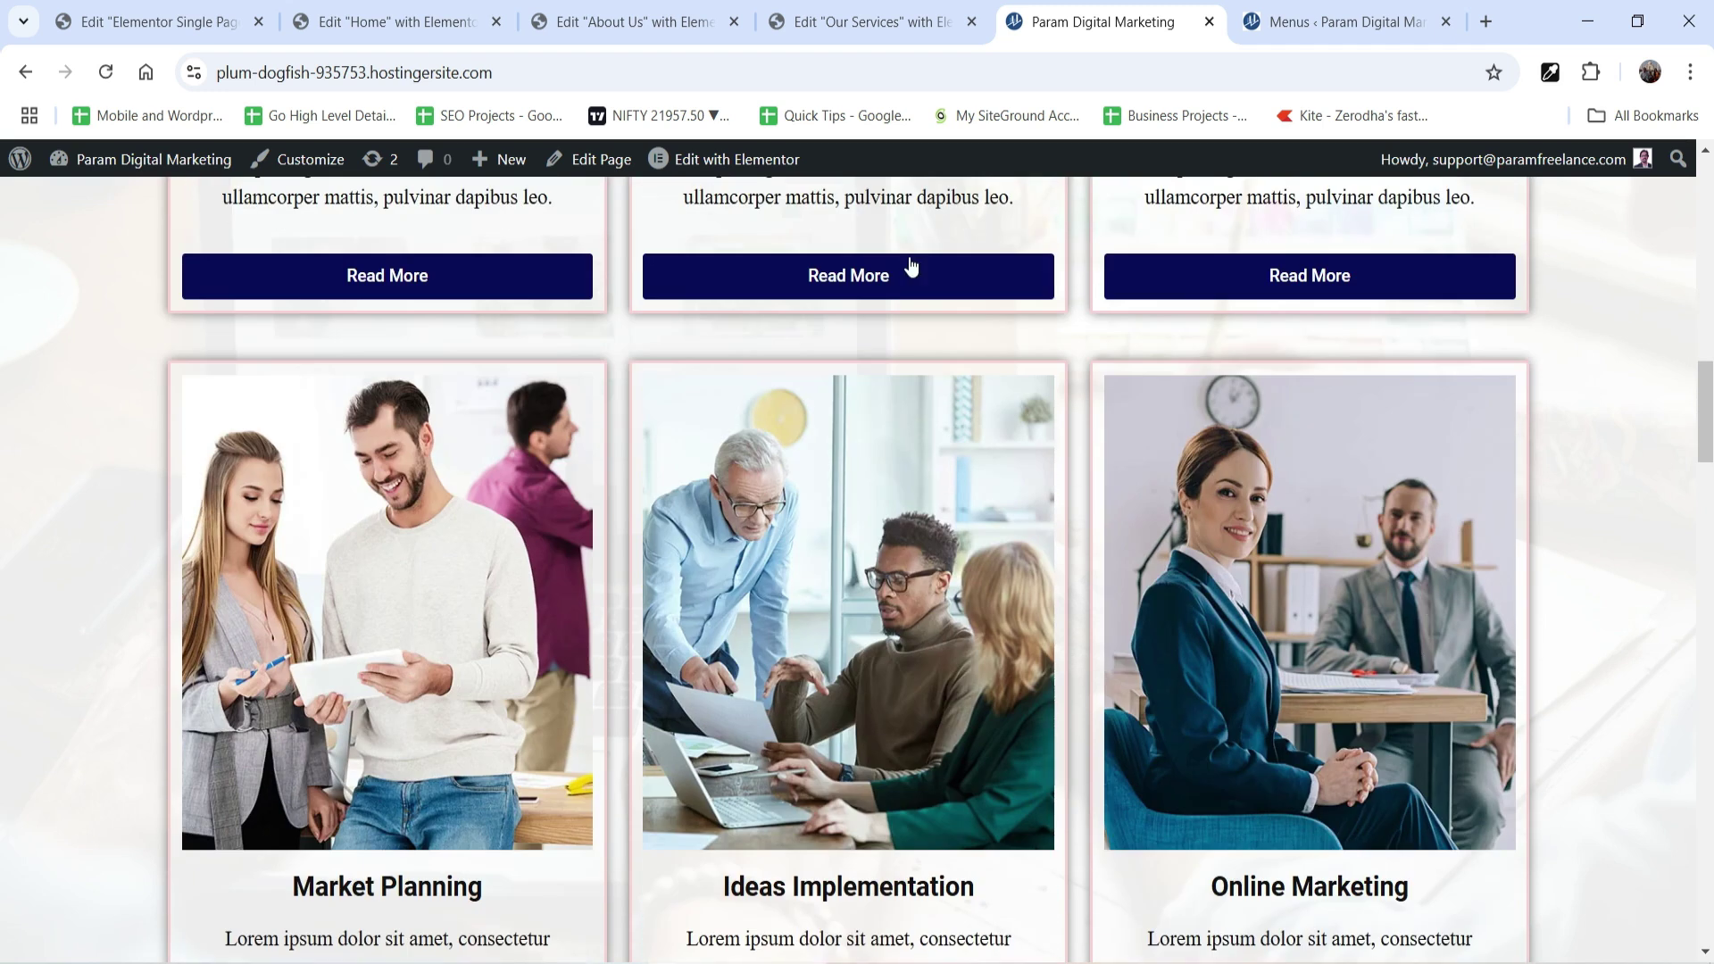
Return to the Our Services page editor and add a single-column Flexbox container below the banner.
{"action": "left_click", "coordinate": [871, 22]}
{"action": "scroll", "coordinate": [849, 561], "scroll_direction": "down", "scroll_amount": 2}
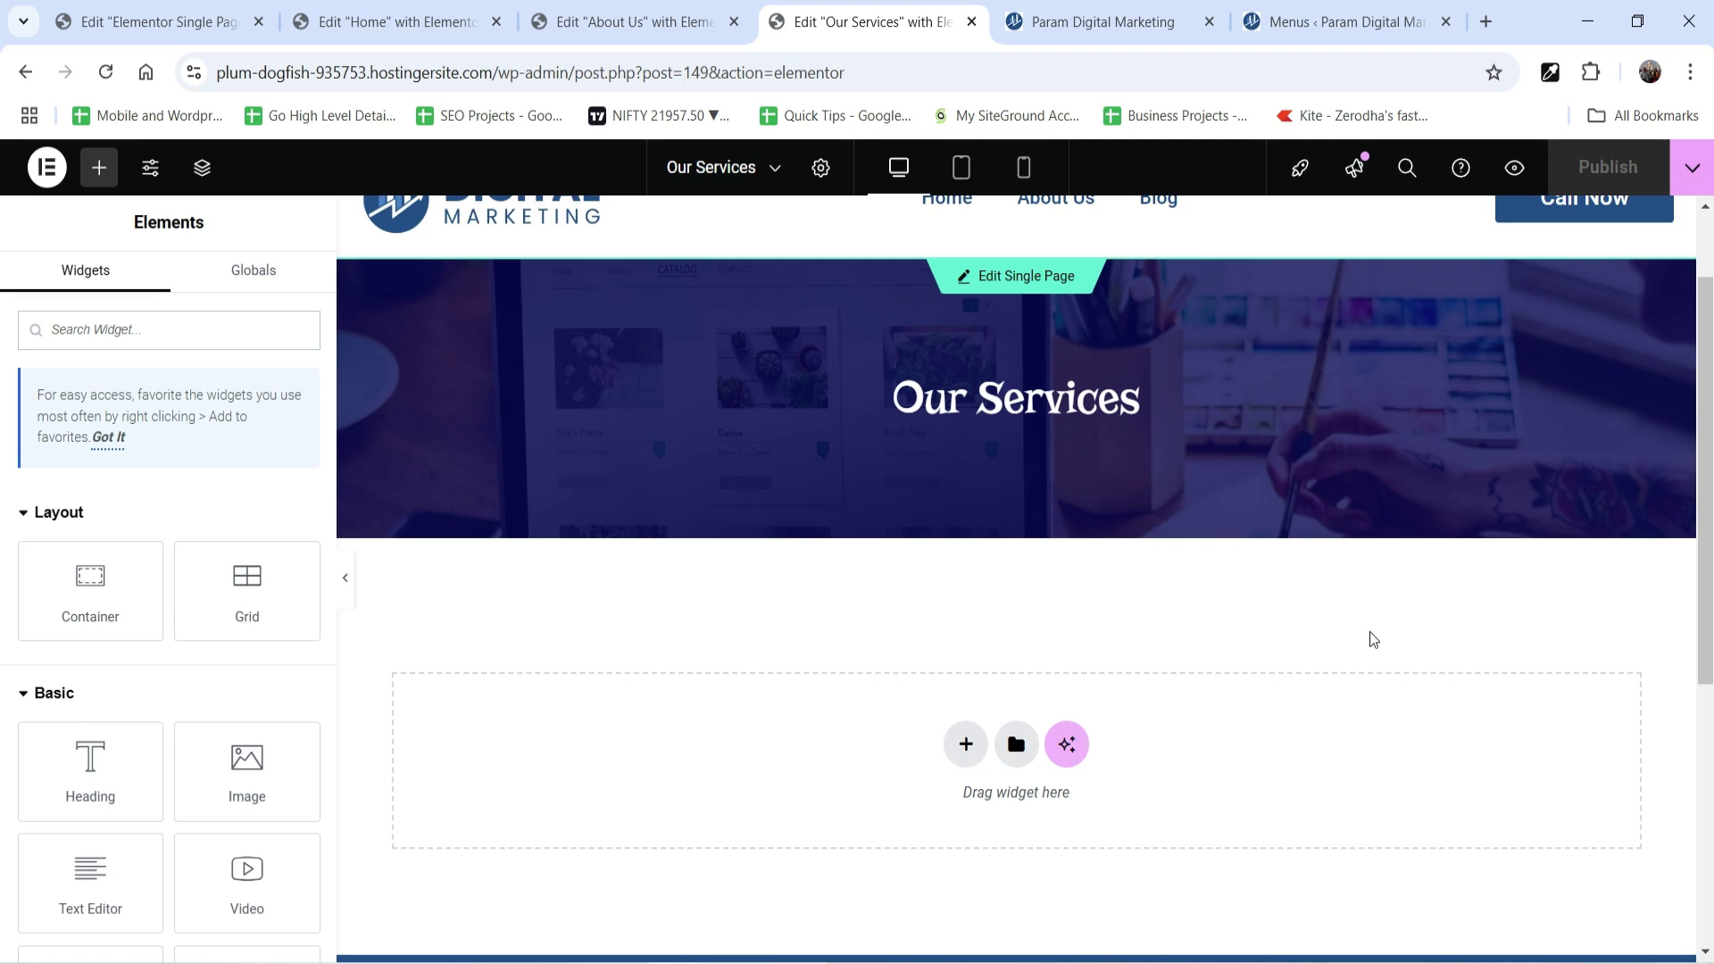
{"action": "left_click", "coordinate": [966, 743]}
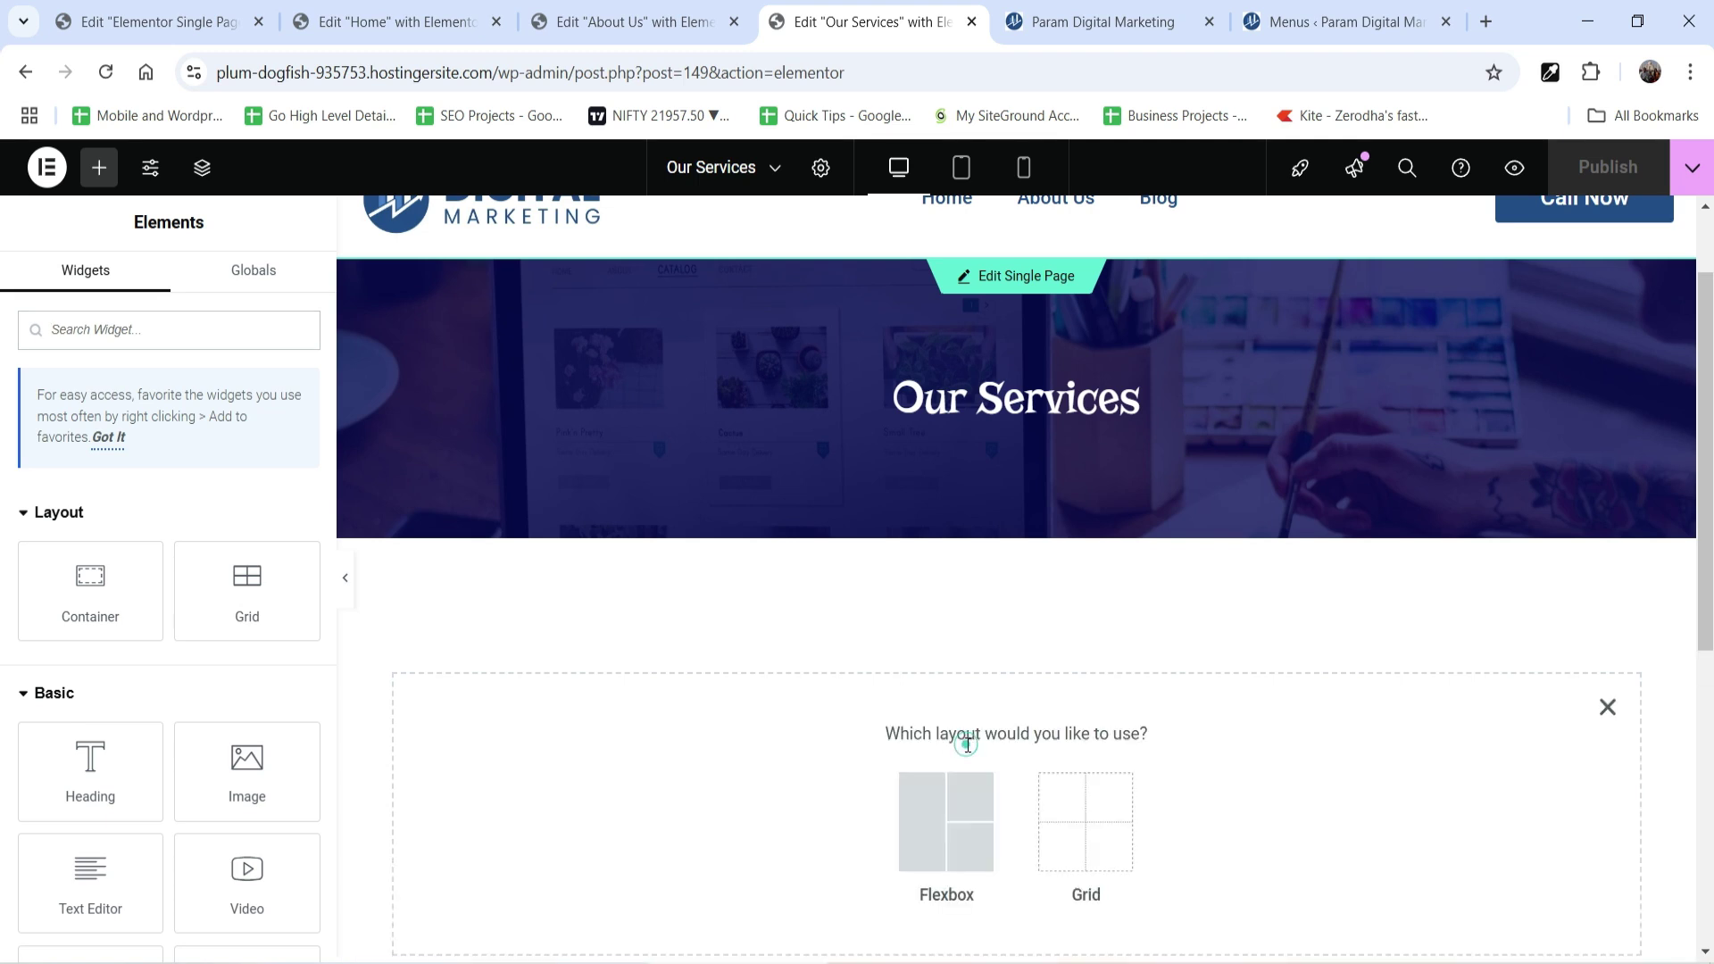
{"action": "left_click", "coordinate": [909, 811]}
{"action": "left_click", "coordinate": [710, 804]}
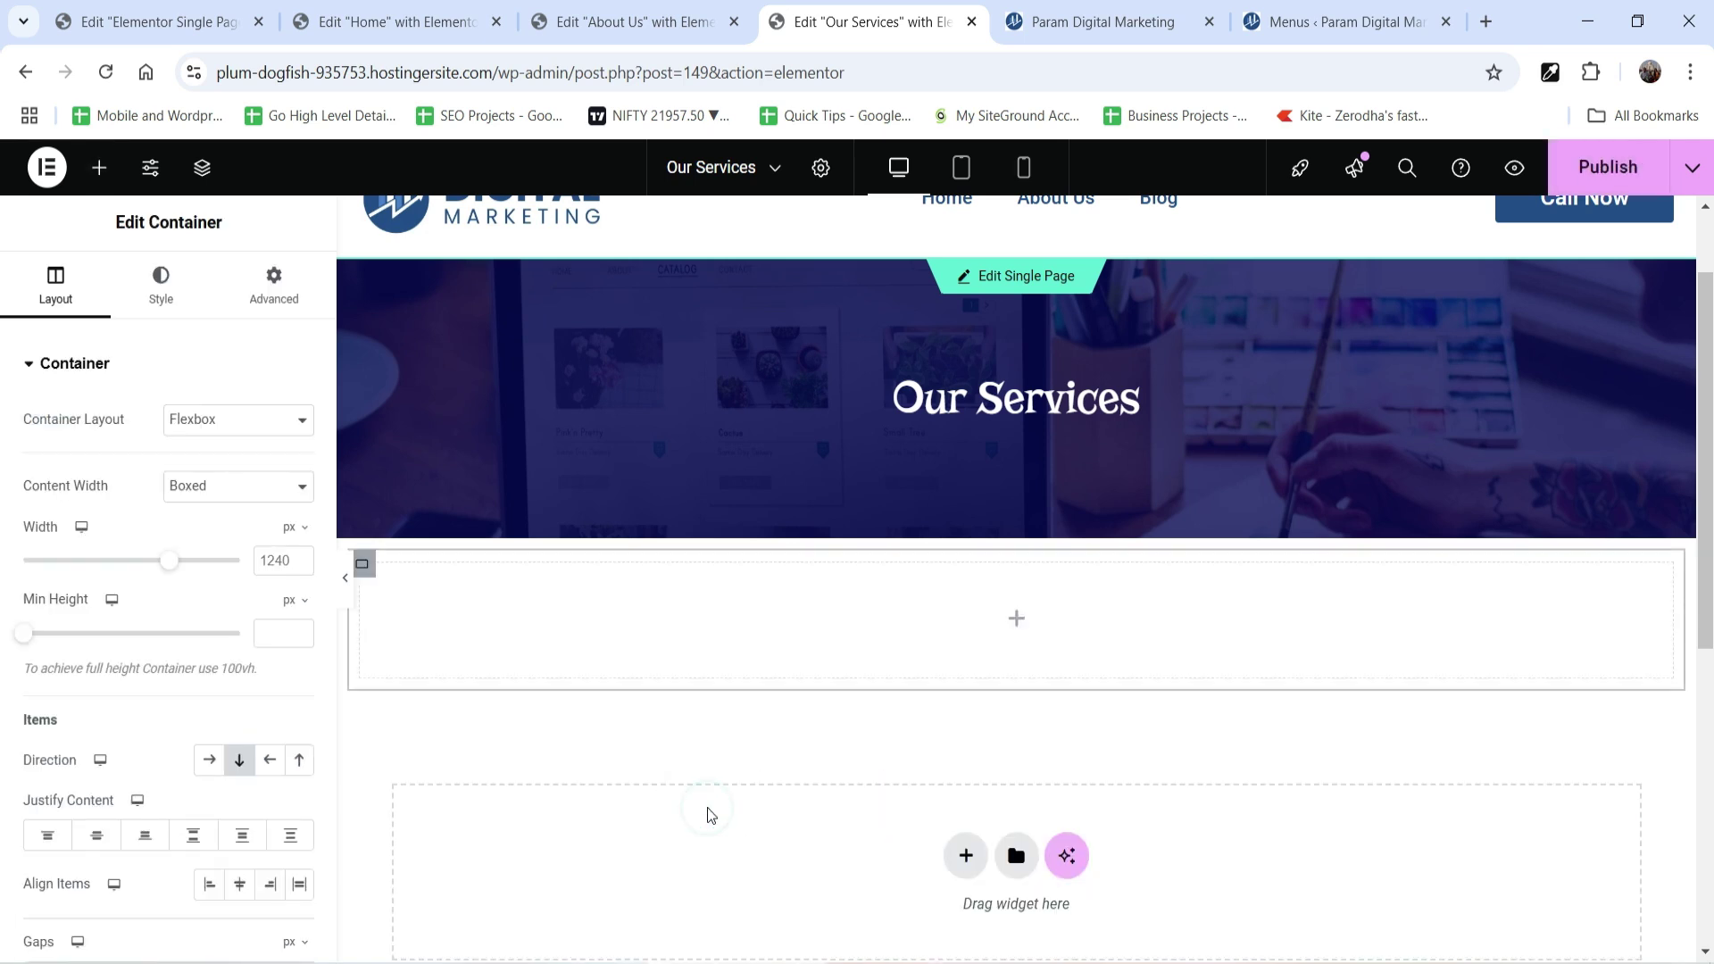
Set the new container's top and bottom padding to 60 px each.
{"action": "left_click", "coordinate": [274, 281]}
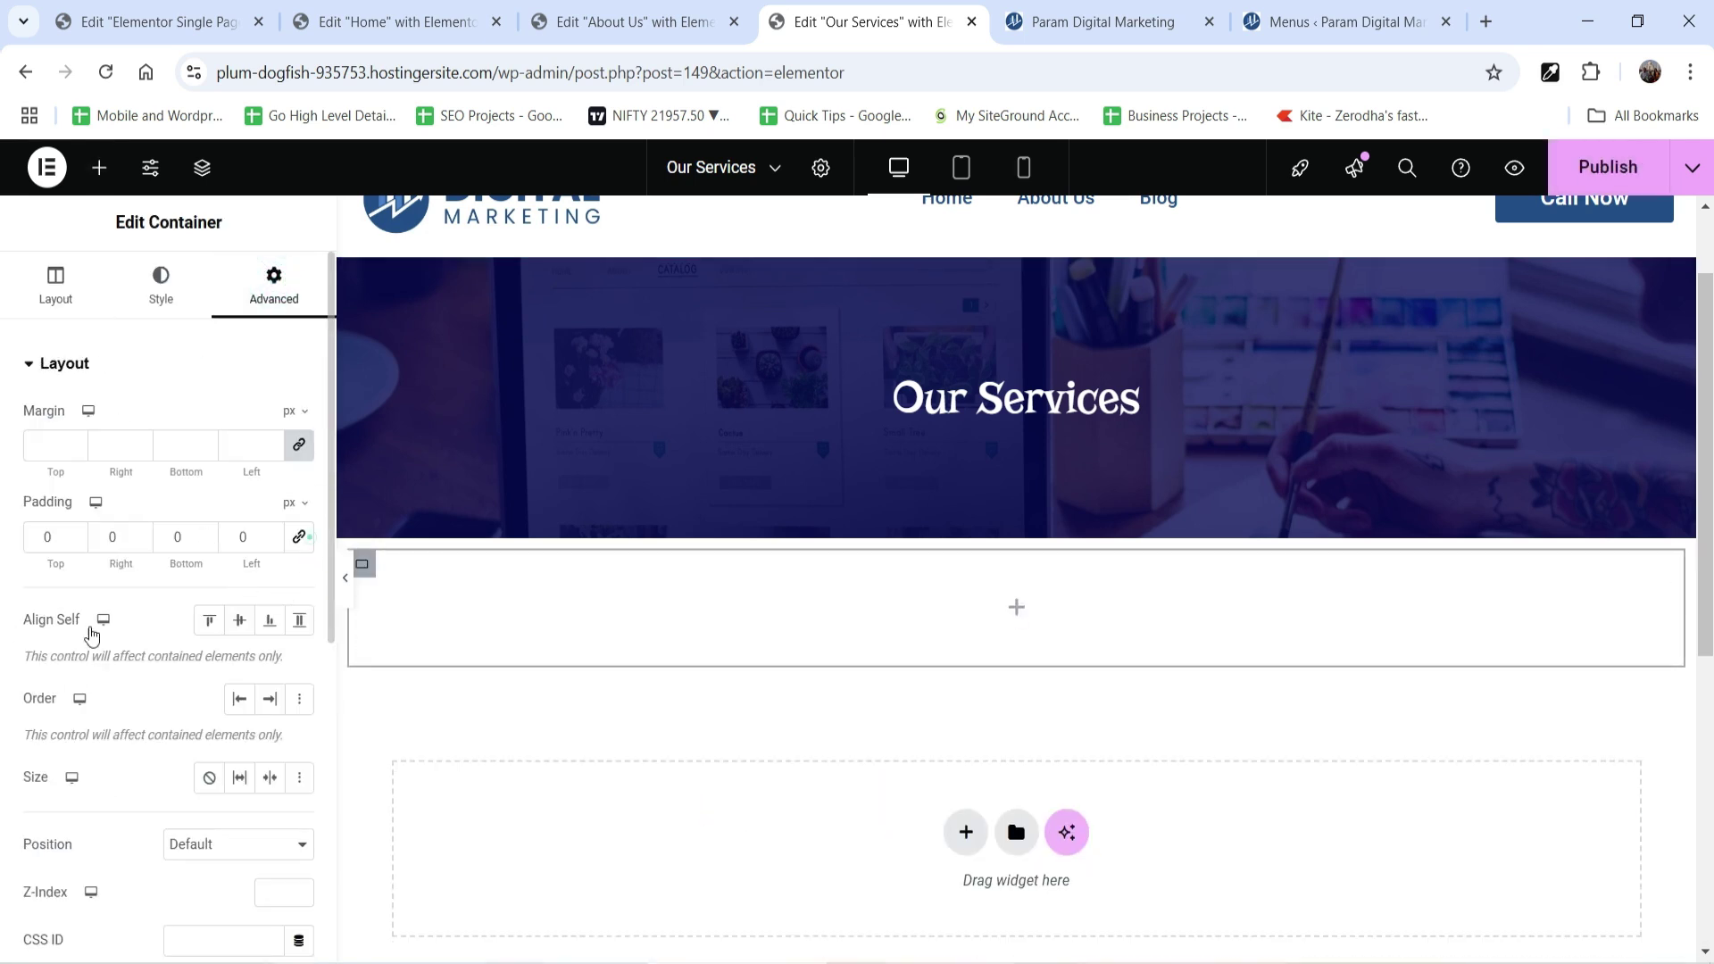
{"action": "left_click", "coordinate": [29, 540]}
{"action": "type", "text": "60"}
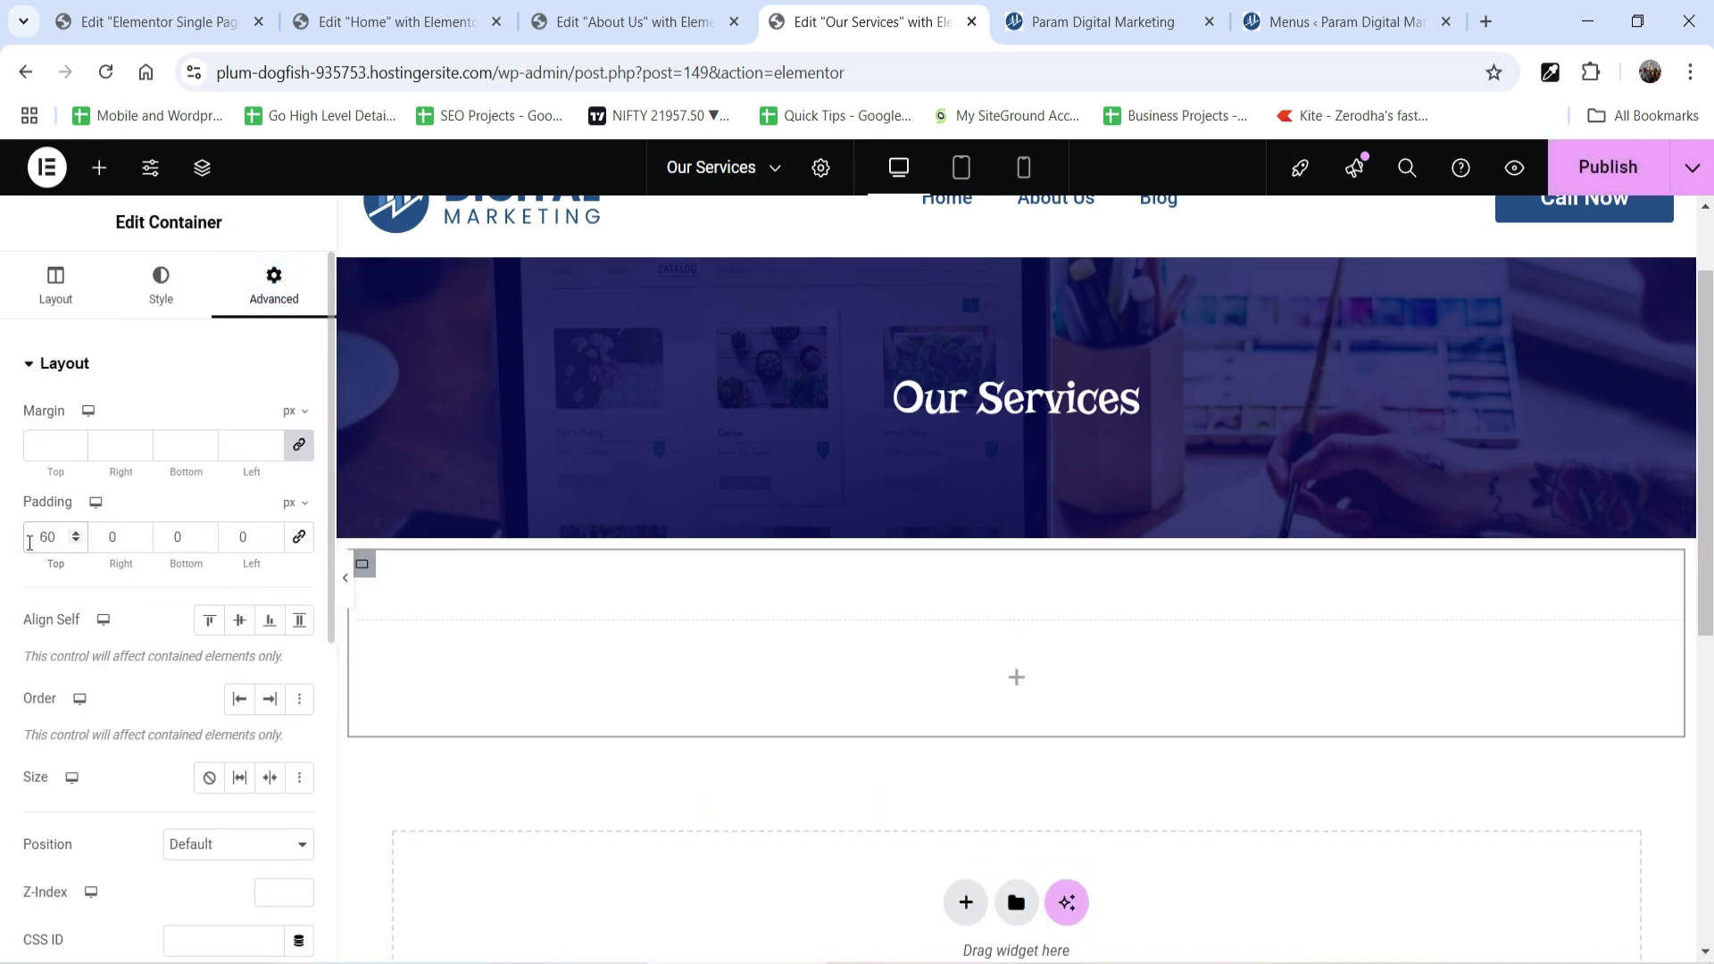
{"action": "left_click", "coordinate": [174, 540]}
{"action": "type", "text": "60"}
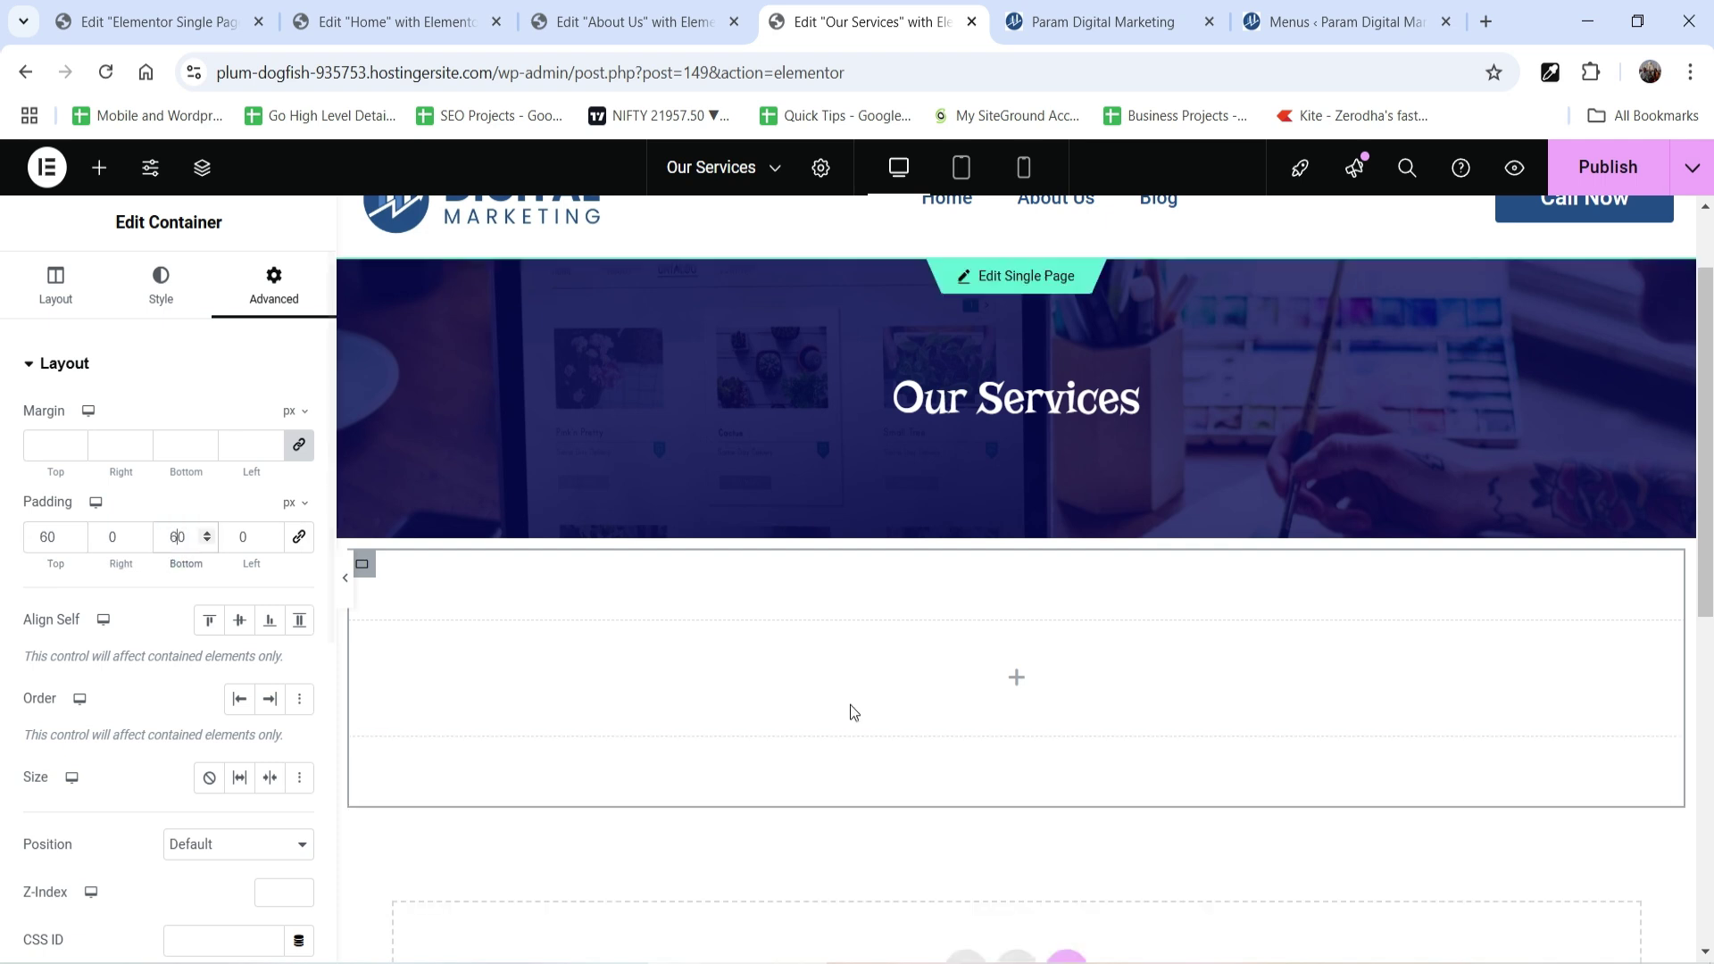
Nest a container inside the padded container and set its direction to Row - horizontal.
{"action": "left_click", "coordinate": [1018, 681]}
{"action": "left_click_drag", "start_coordinate": [90, 580], "coordinate": [749, 676]}
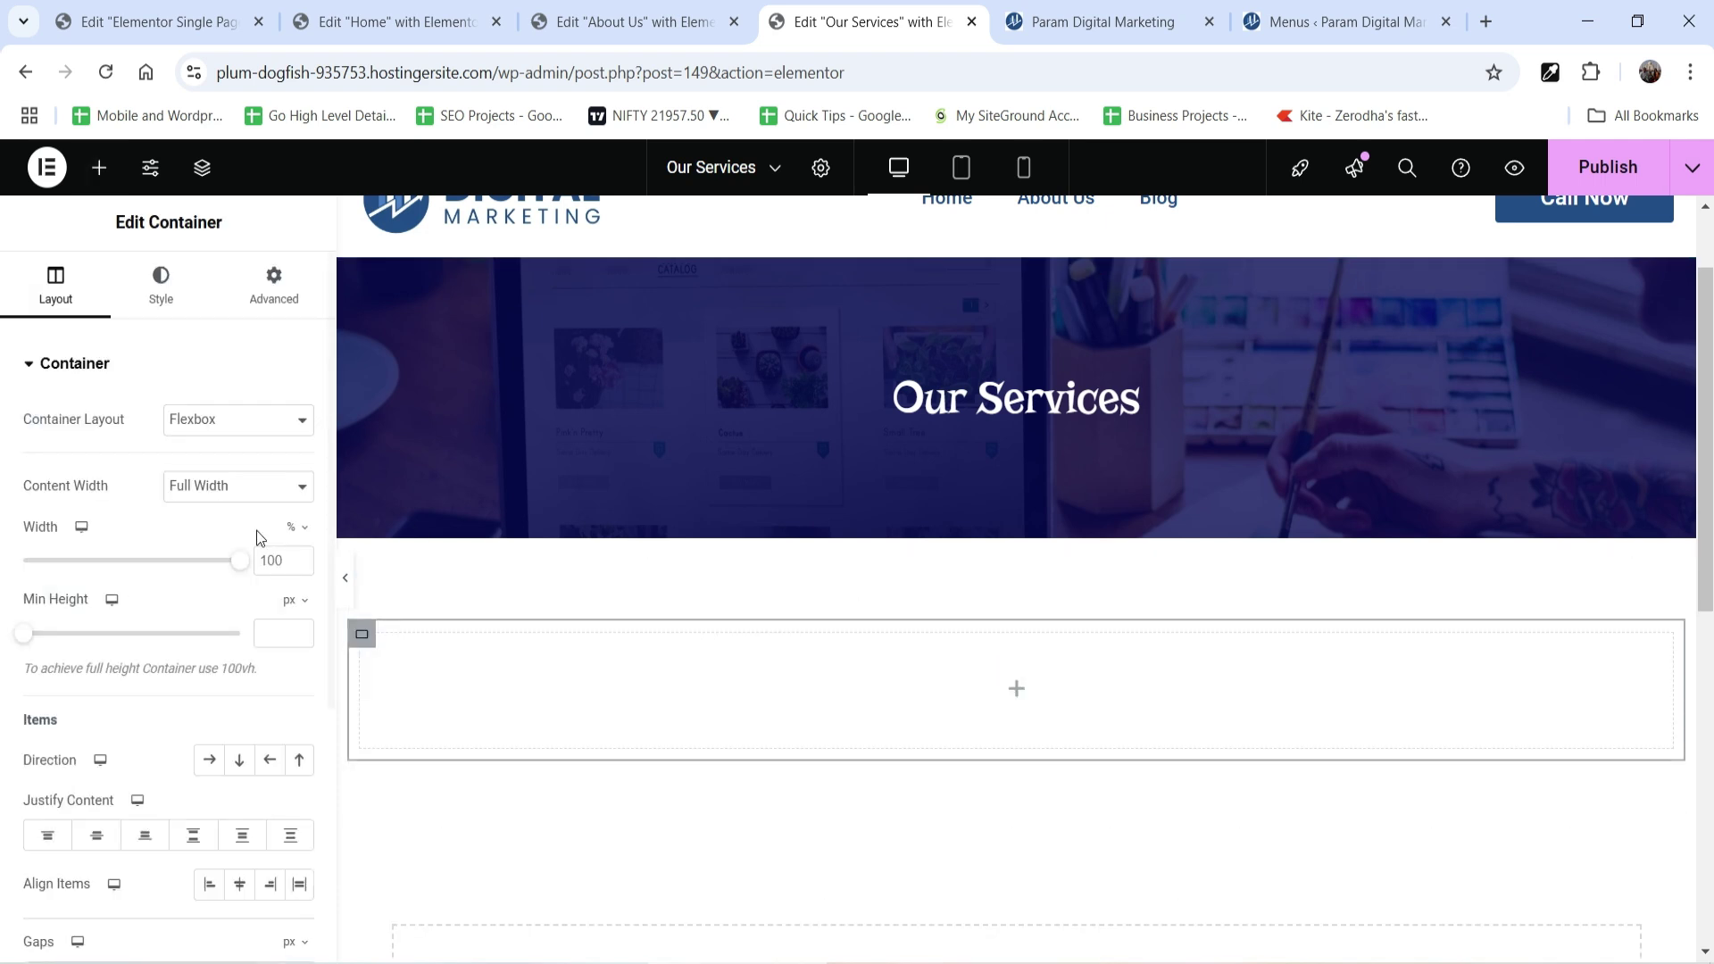
{"action": "left_click", "coordinate": [208, 763]}
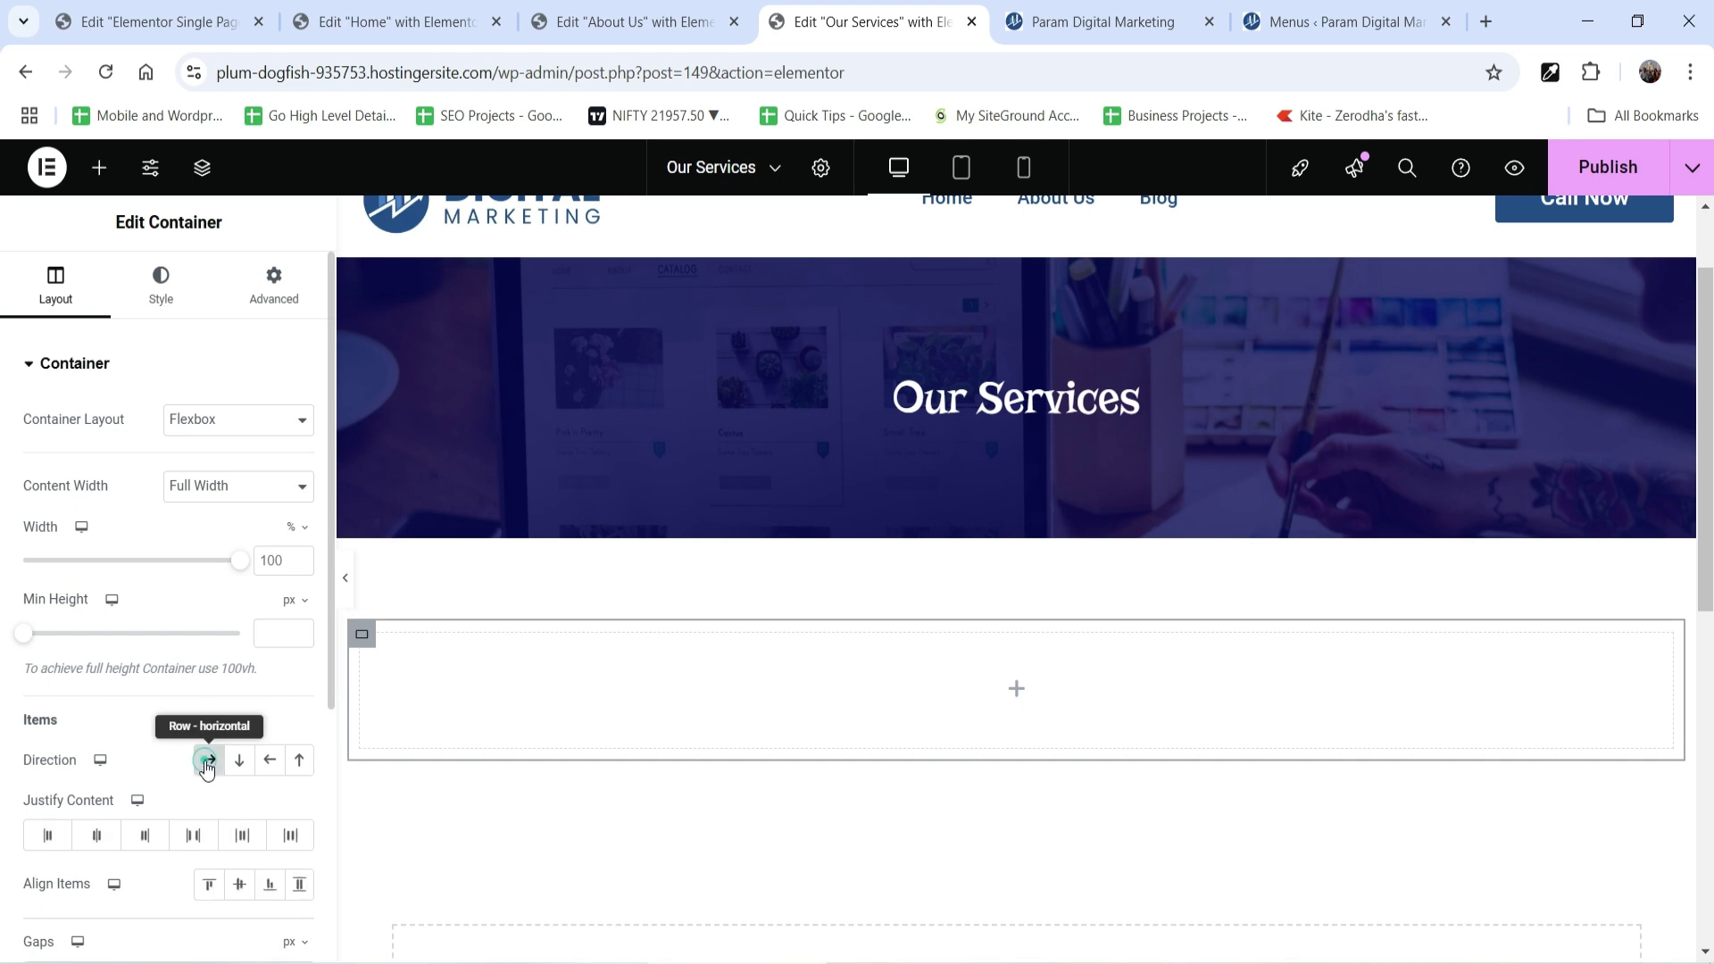
Place three containers side by side inside the horizontal row container.
{"action": "left_click", "coordinate": [1015, 690]}
{"action": "left_click_drag", "start_coordinate": [90, 589], "coordinate": [608, 673]}
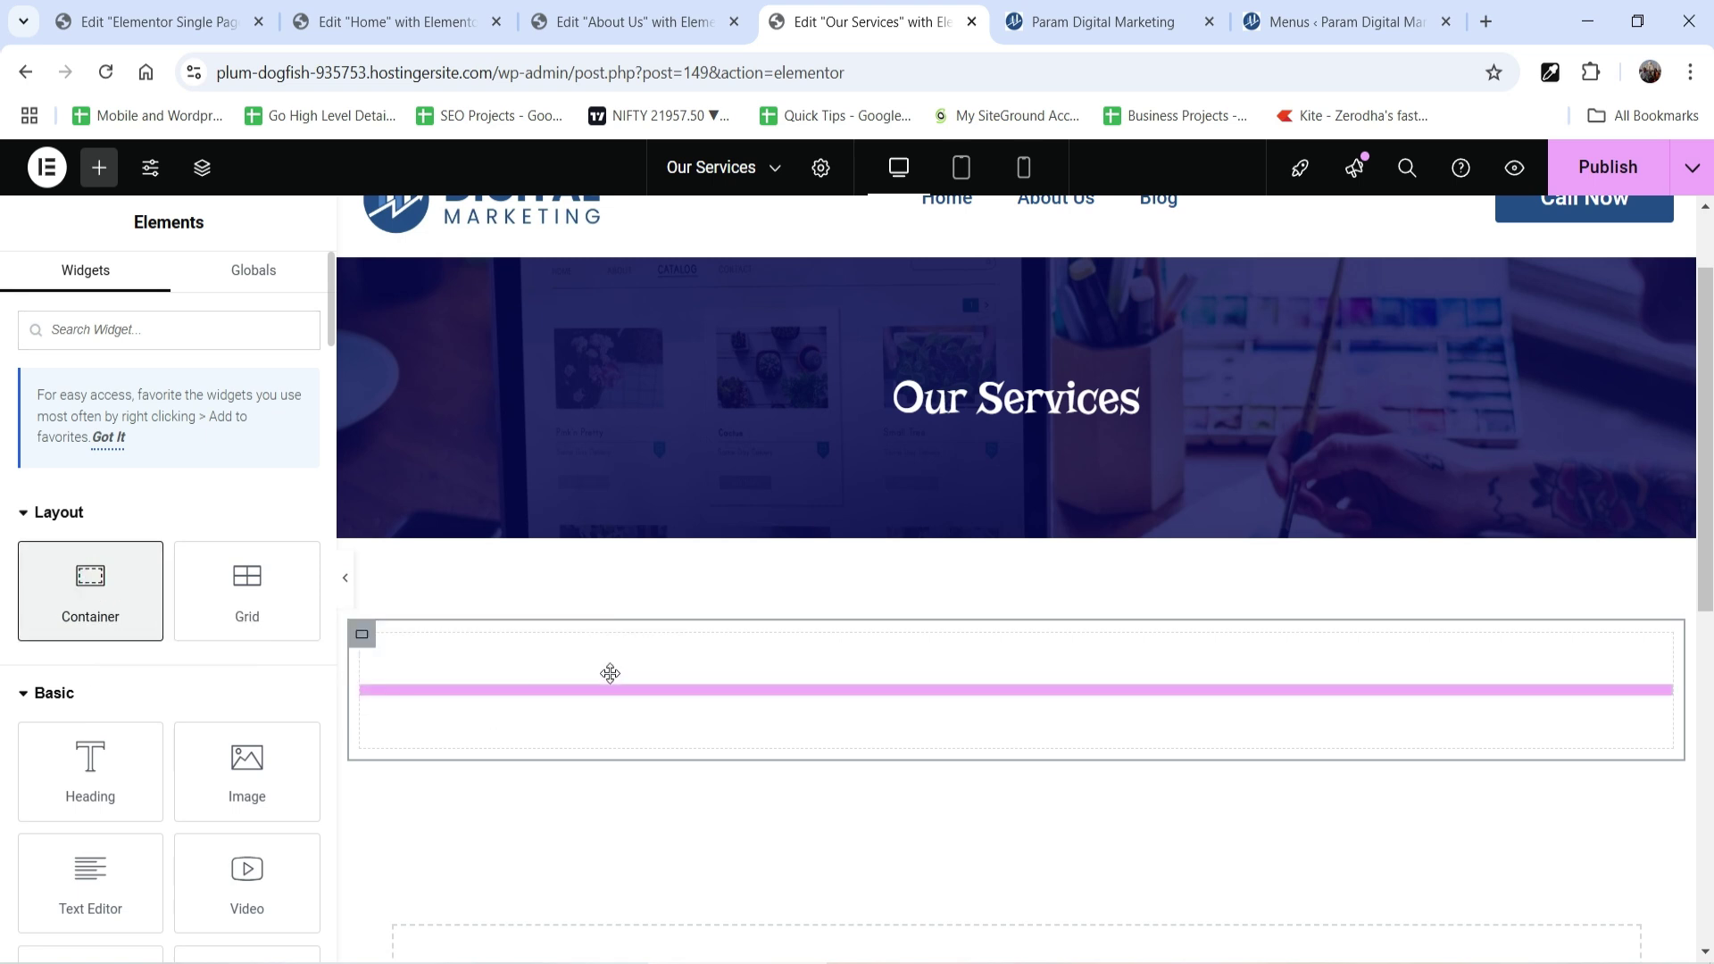
{"action": "right_click", "coordinate": [375, 649]}
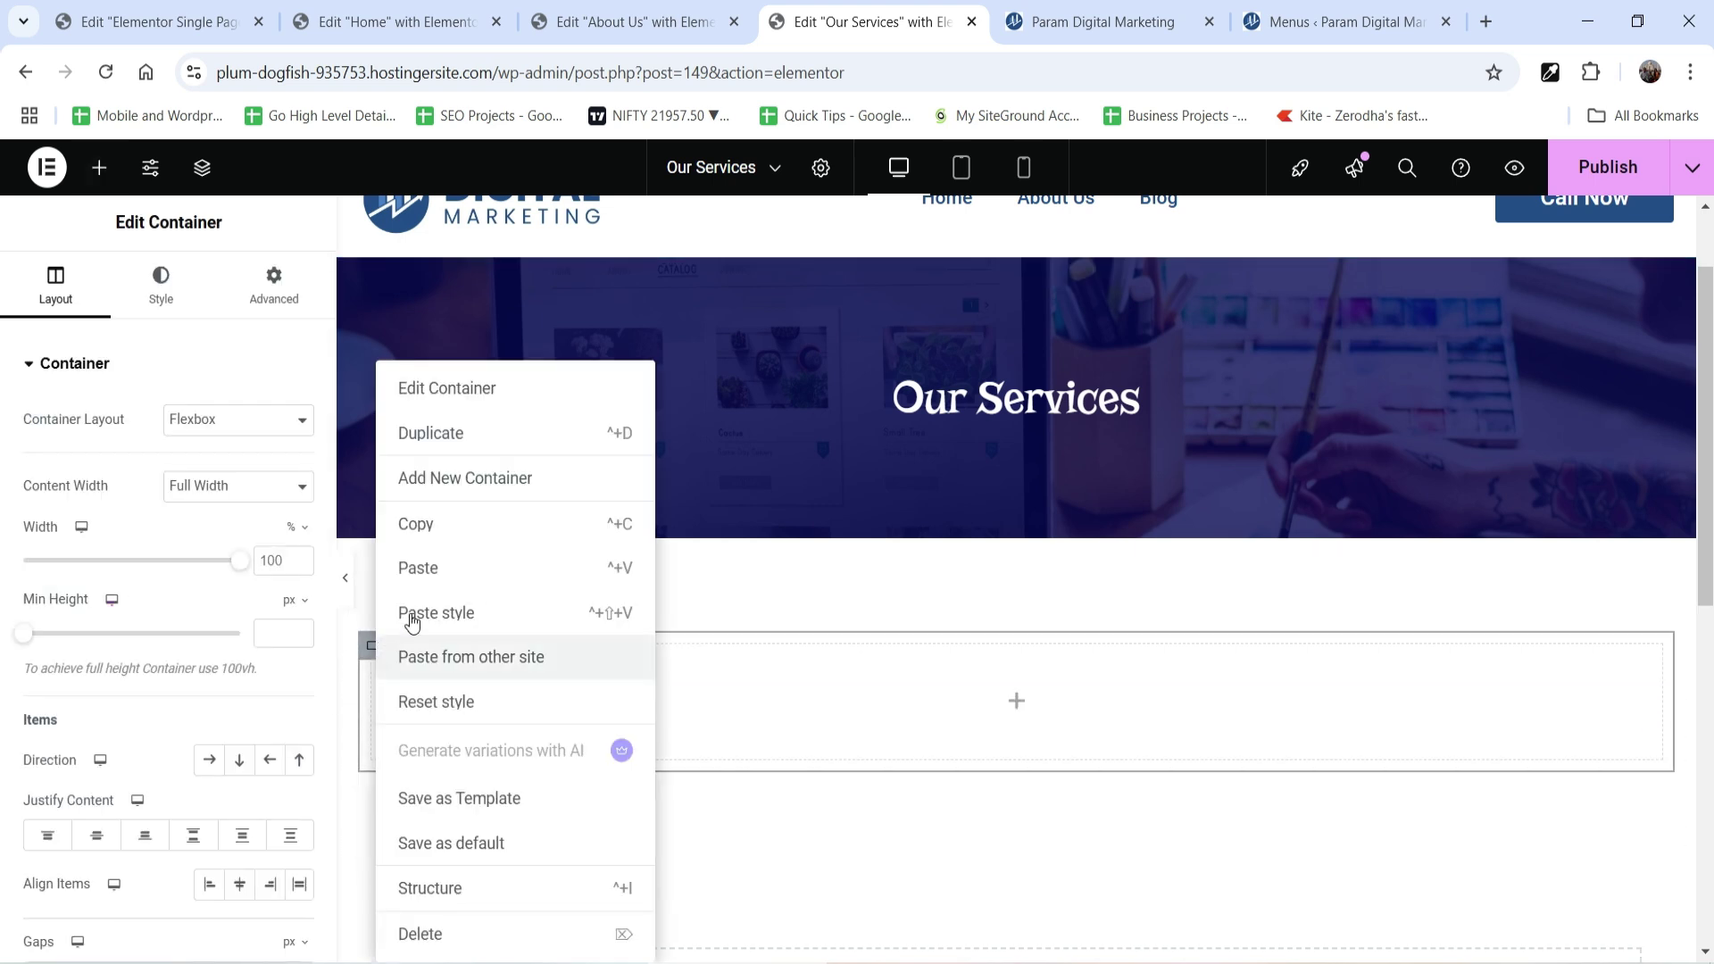
{"action": "left_click", "coordinate": [455, 479]}
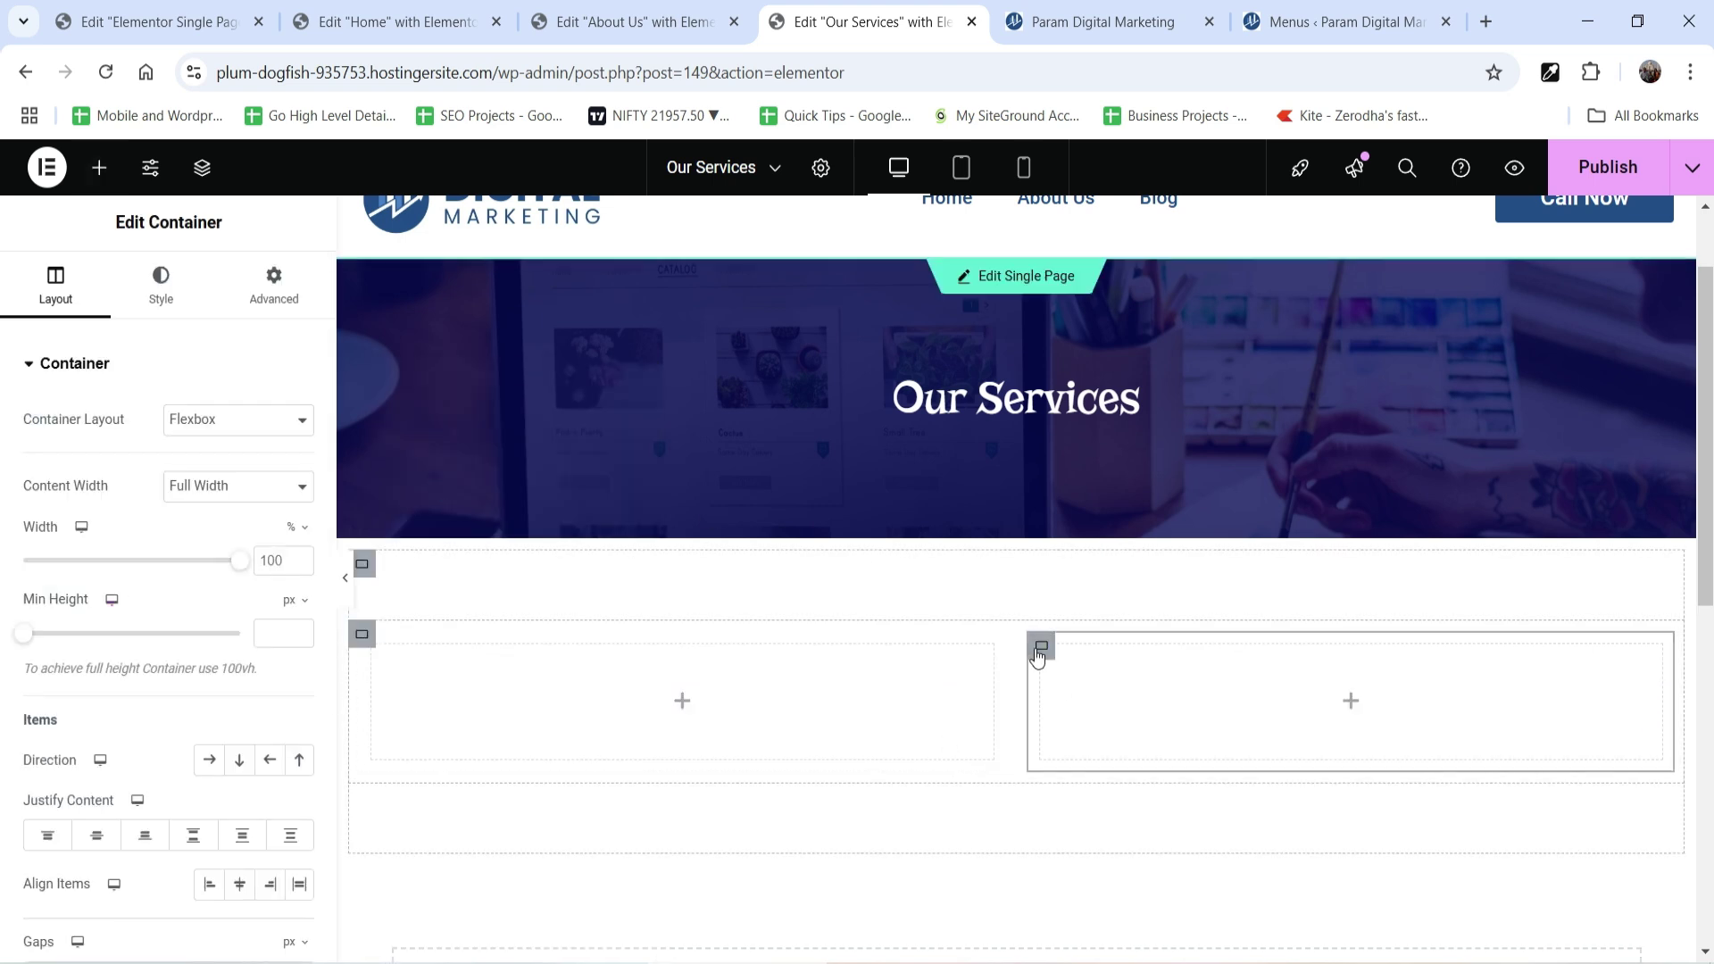
{"action": "right_click", "coordinate": [1051, 663]}
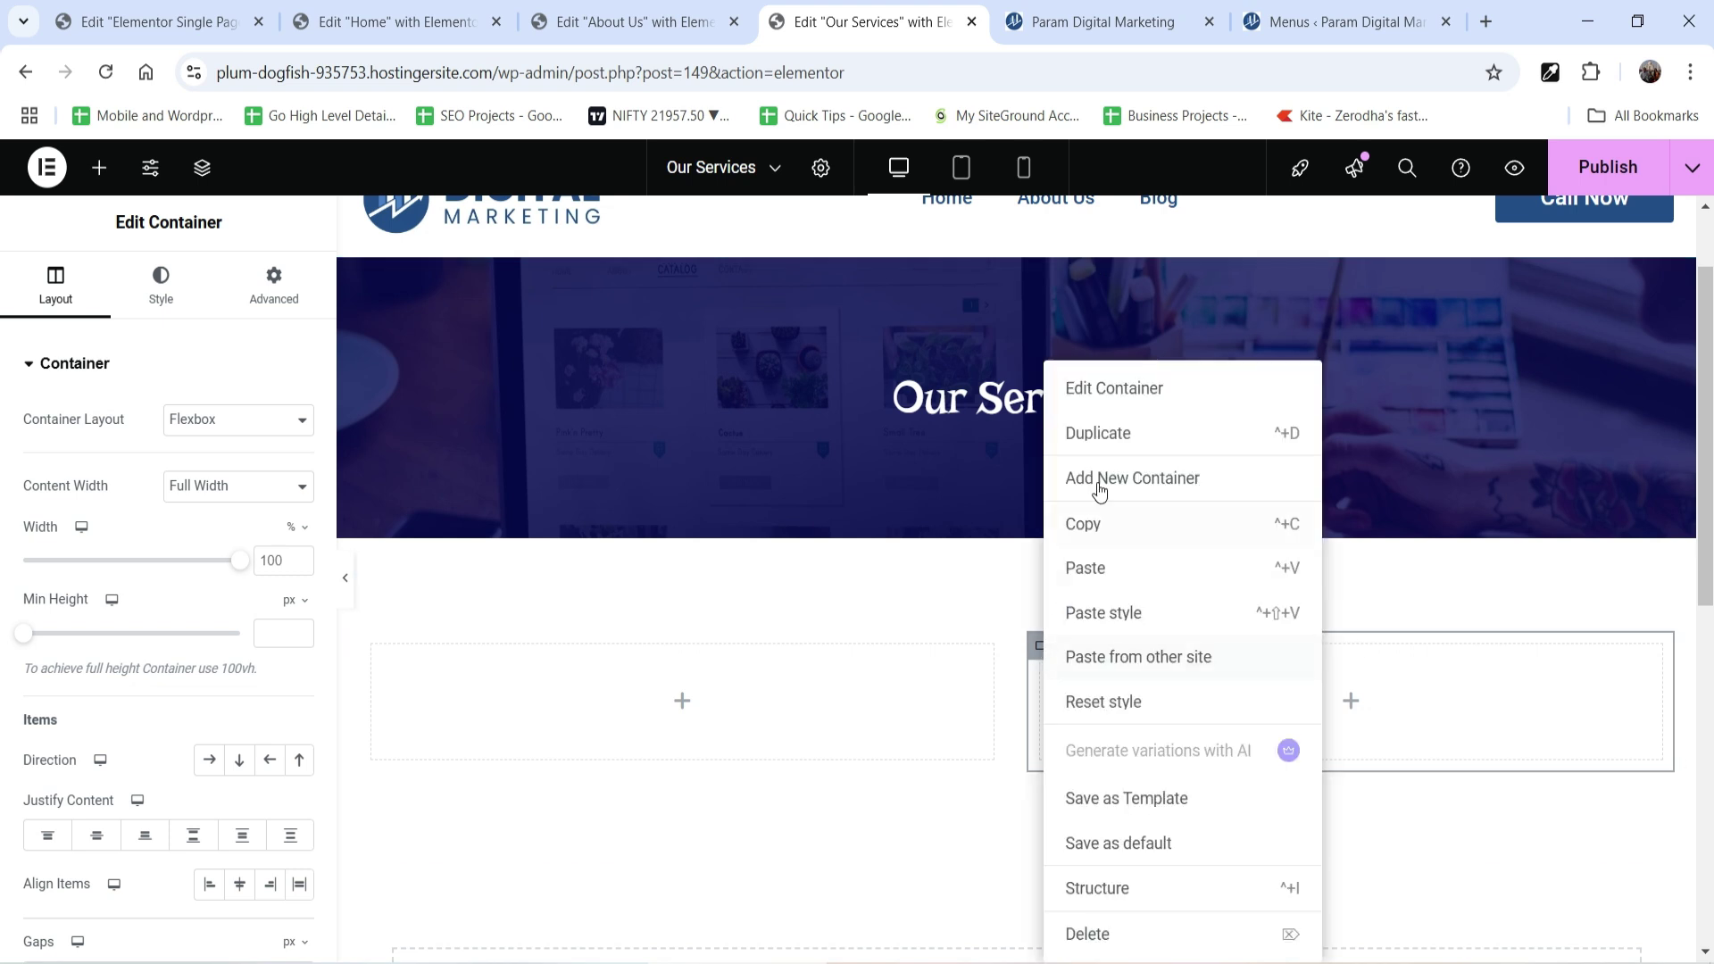
{"action": "left_click", "coordinate": [1132, 479]}
{"action": "scroll", "coordinate": [1545, 609], "scroll_direction": "down", "scroll_amount": 1}
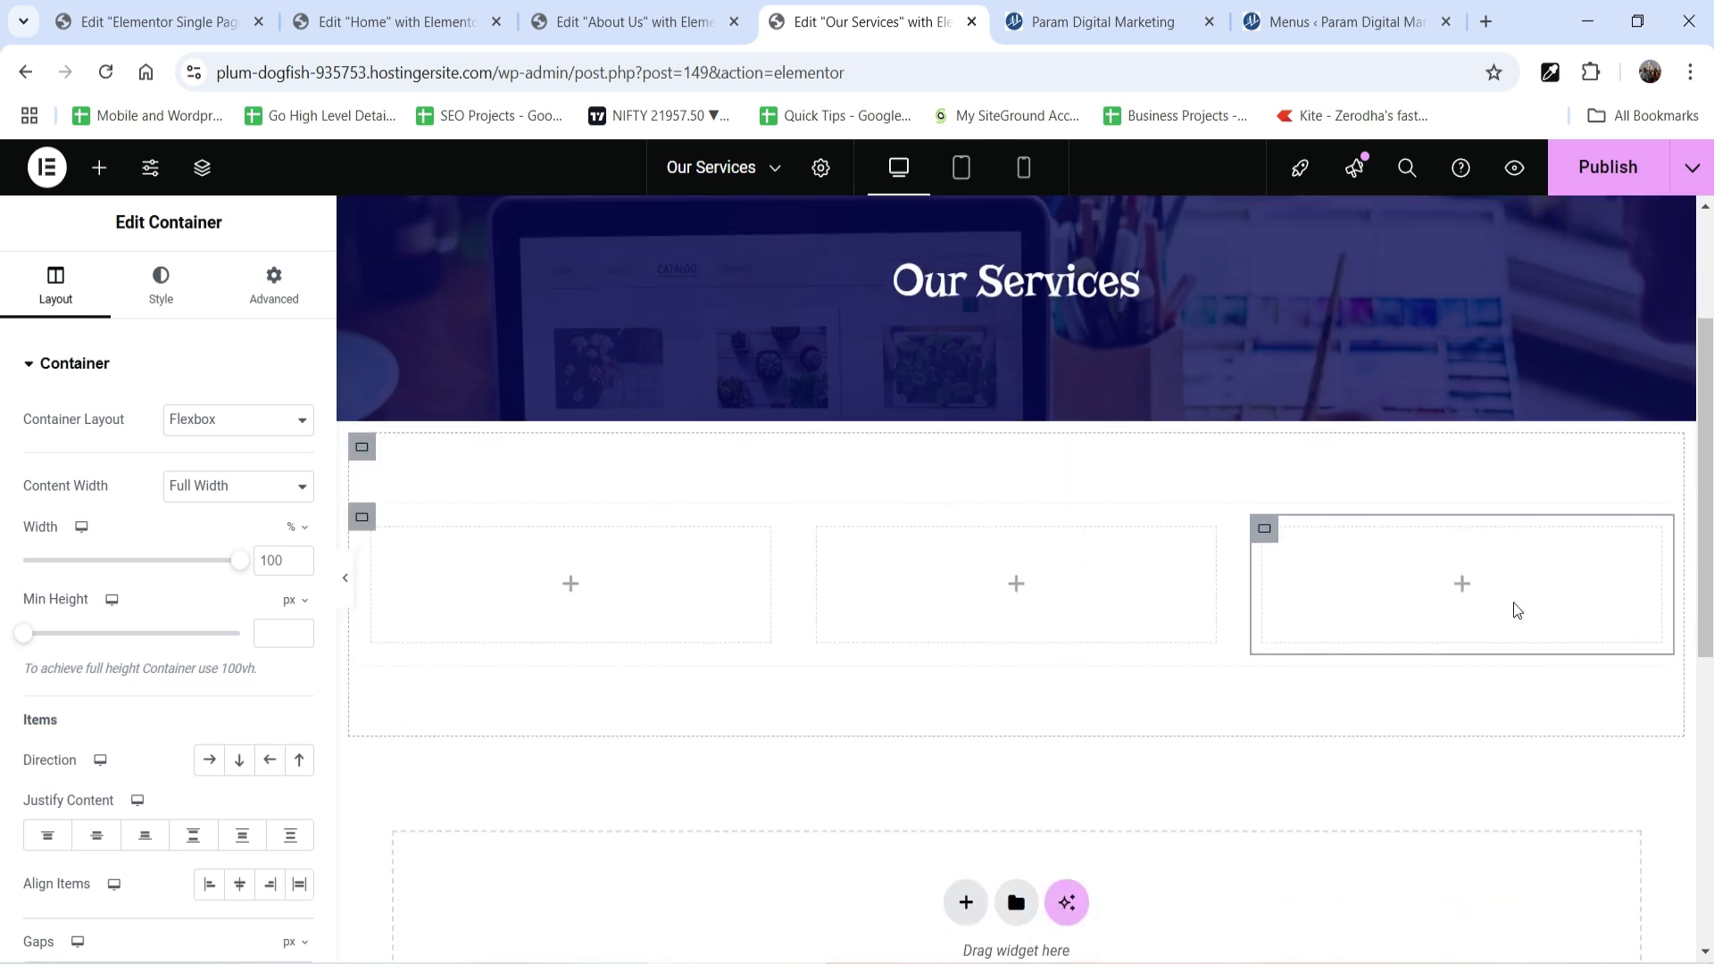
Review the image, heading, text and button arrangement of the Home page service cards, and return to the Our Services editor.
{"action": "left_click", "coordinate": [1088, 20]}
{"action": "scroll", "coordinate": [296, 435], "scroll_direction": "up", "scroll_amount": 10}
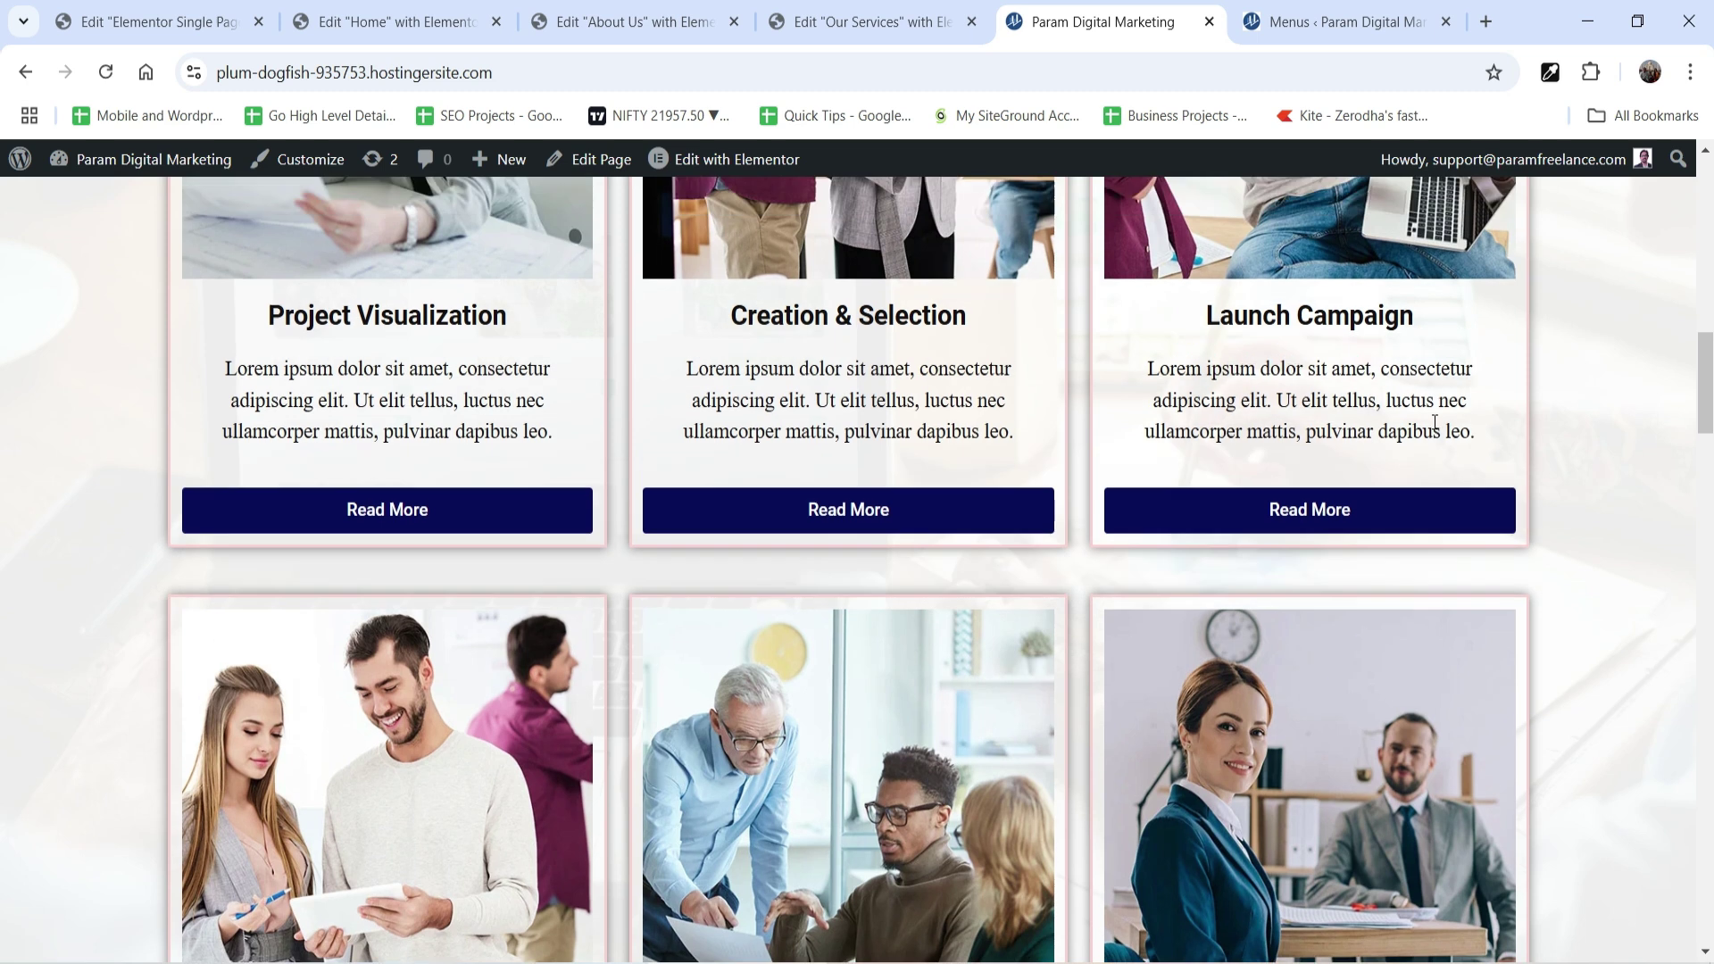
{"action": "scroll", "coordinate": [1407, 629], "scroll_direction": "down", "scroll_amount": 3}
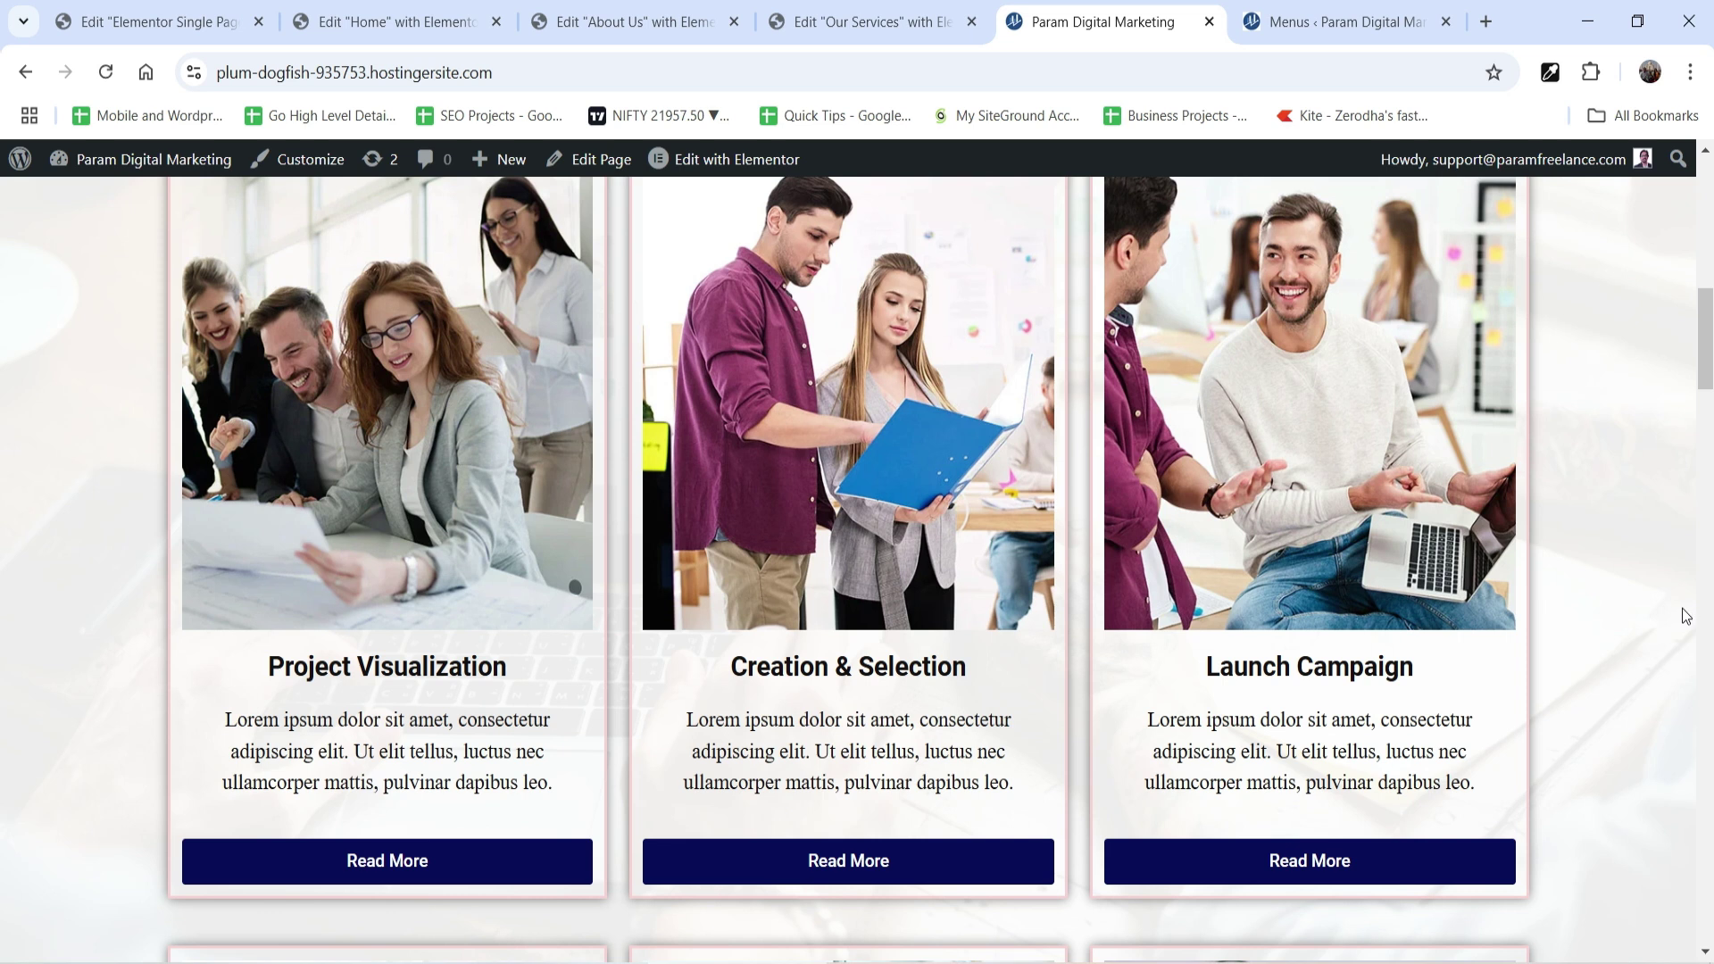
{"action": "left_click", "coordinate": [871, 20]}
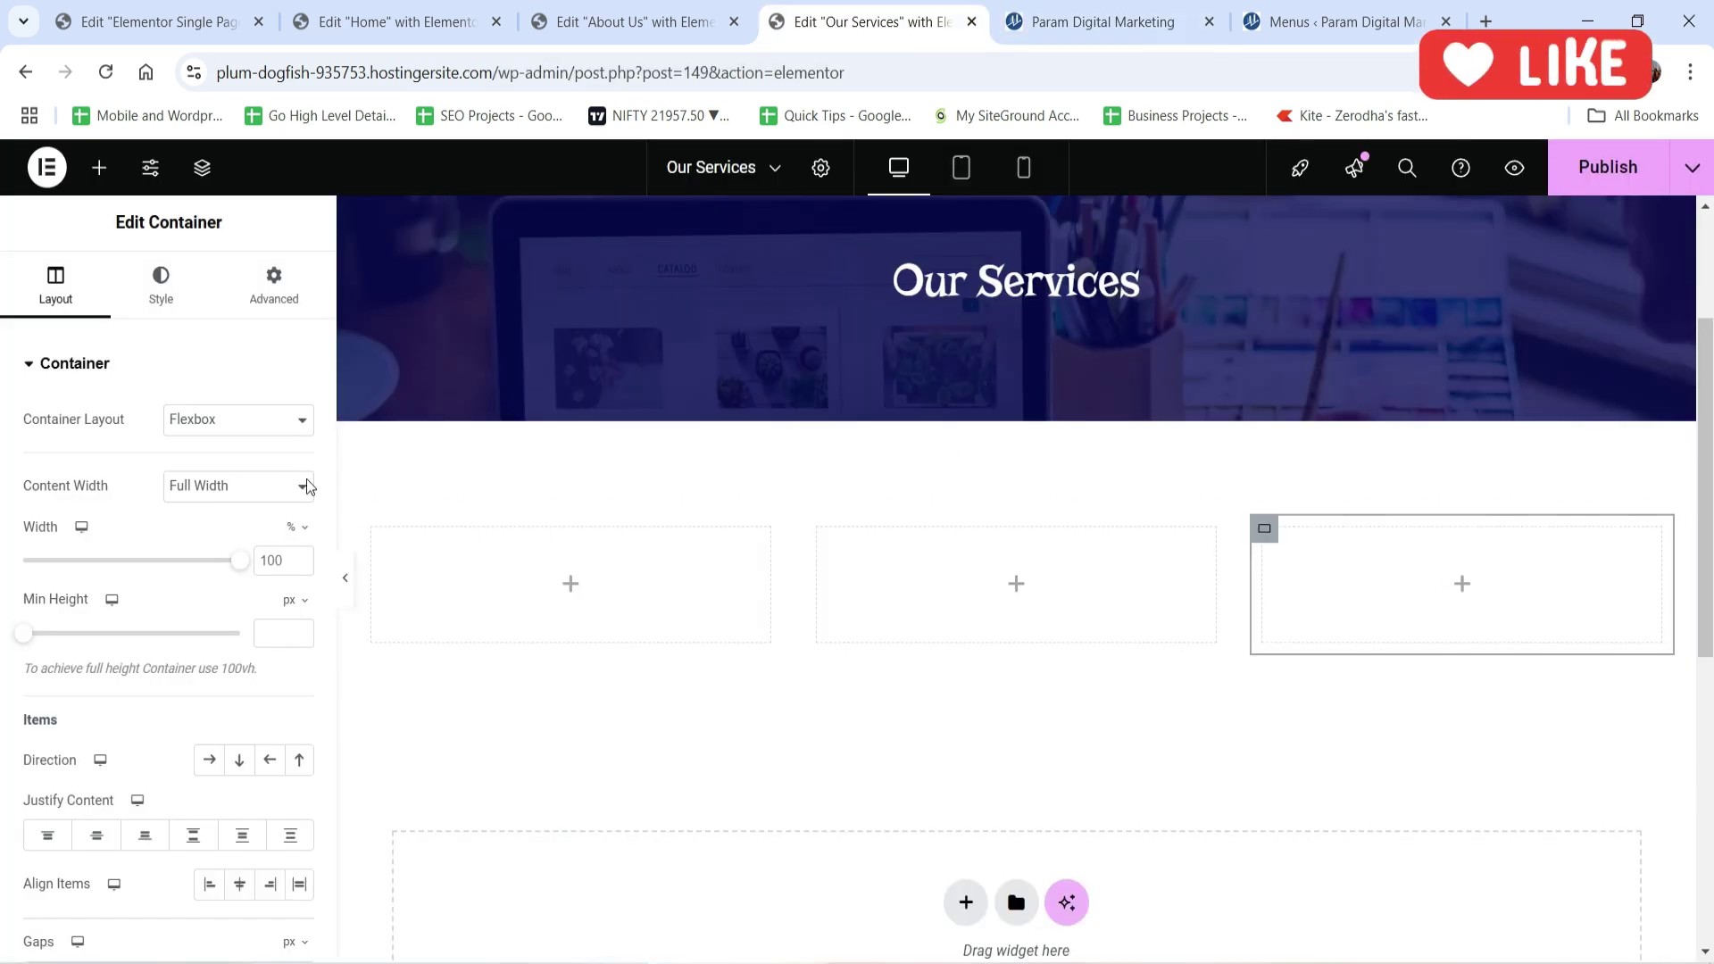
Add an Image widget to the first of the three column containers and choose service-1.jpg from the media library.
{"action": "left_click", "coordinate": [373, 527]}
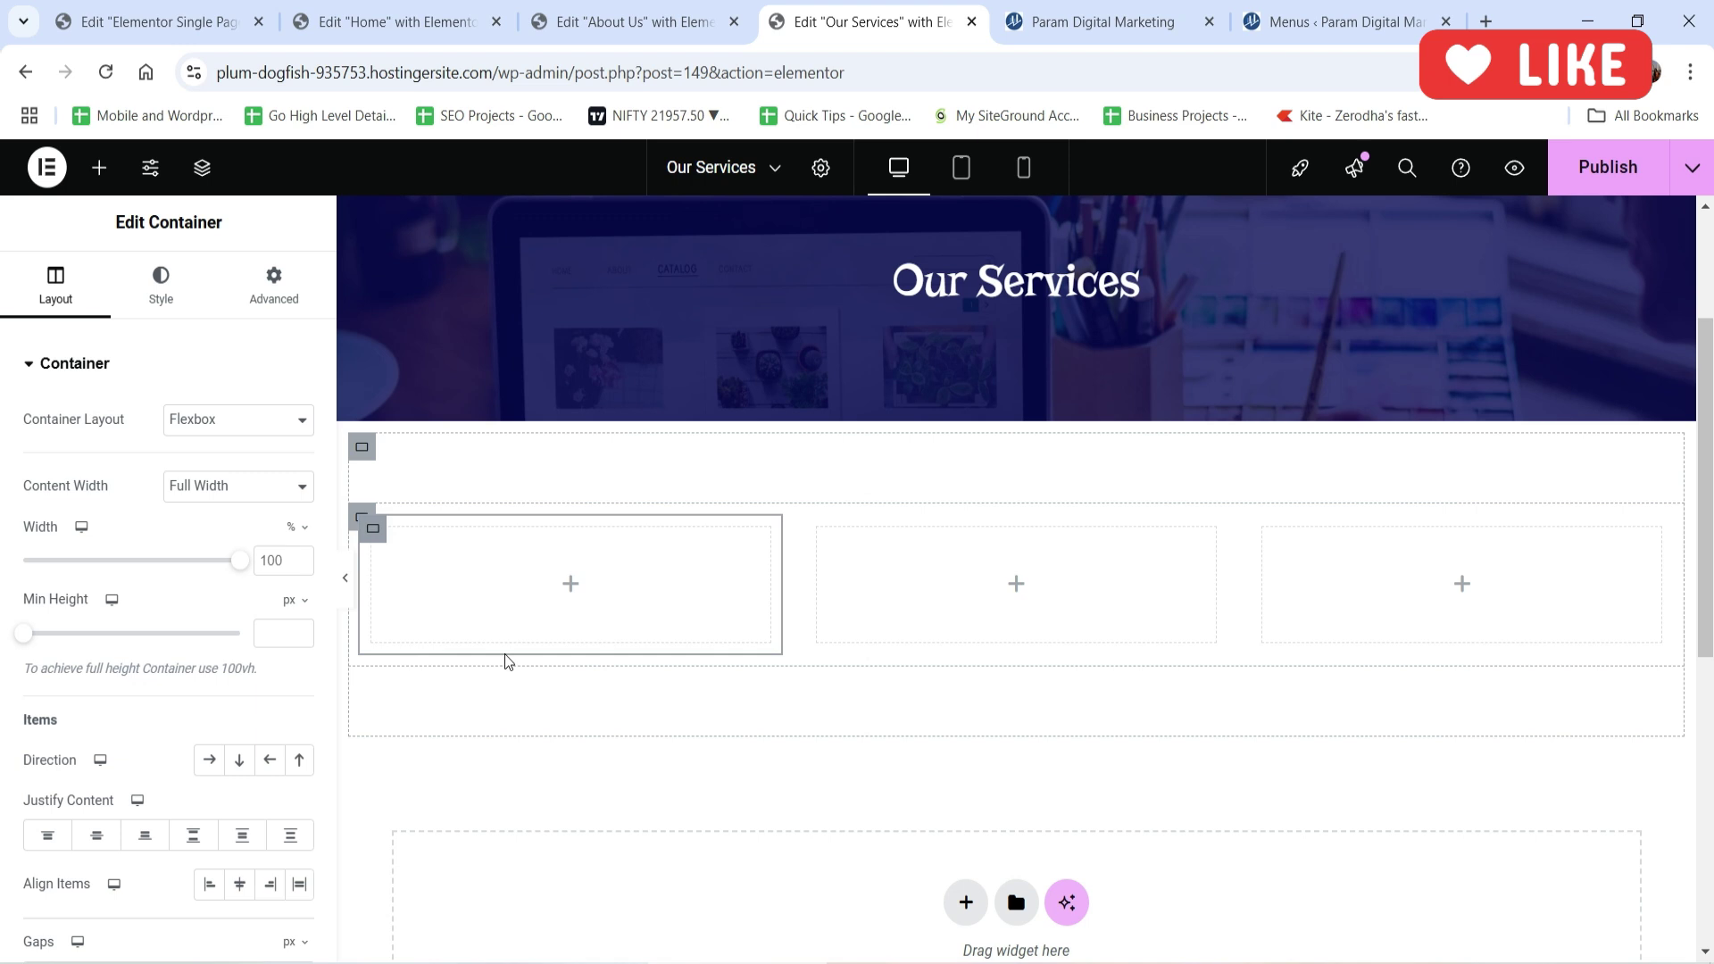
{"action": "left_click", "coordinate": [570, 584]}
{"action": "scroll", "coordinate": [106, 685], "scroll_direction": "down", "scroll_amount": 3}
{"action": "left_click_drag", "start_coordinate": [246, 536], "coordinate": [547, 613]}
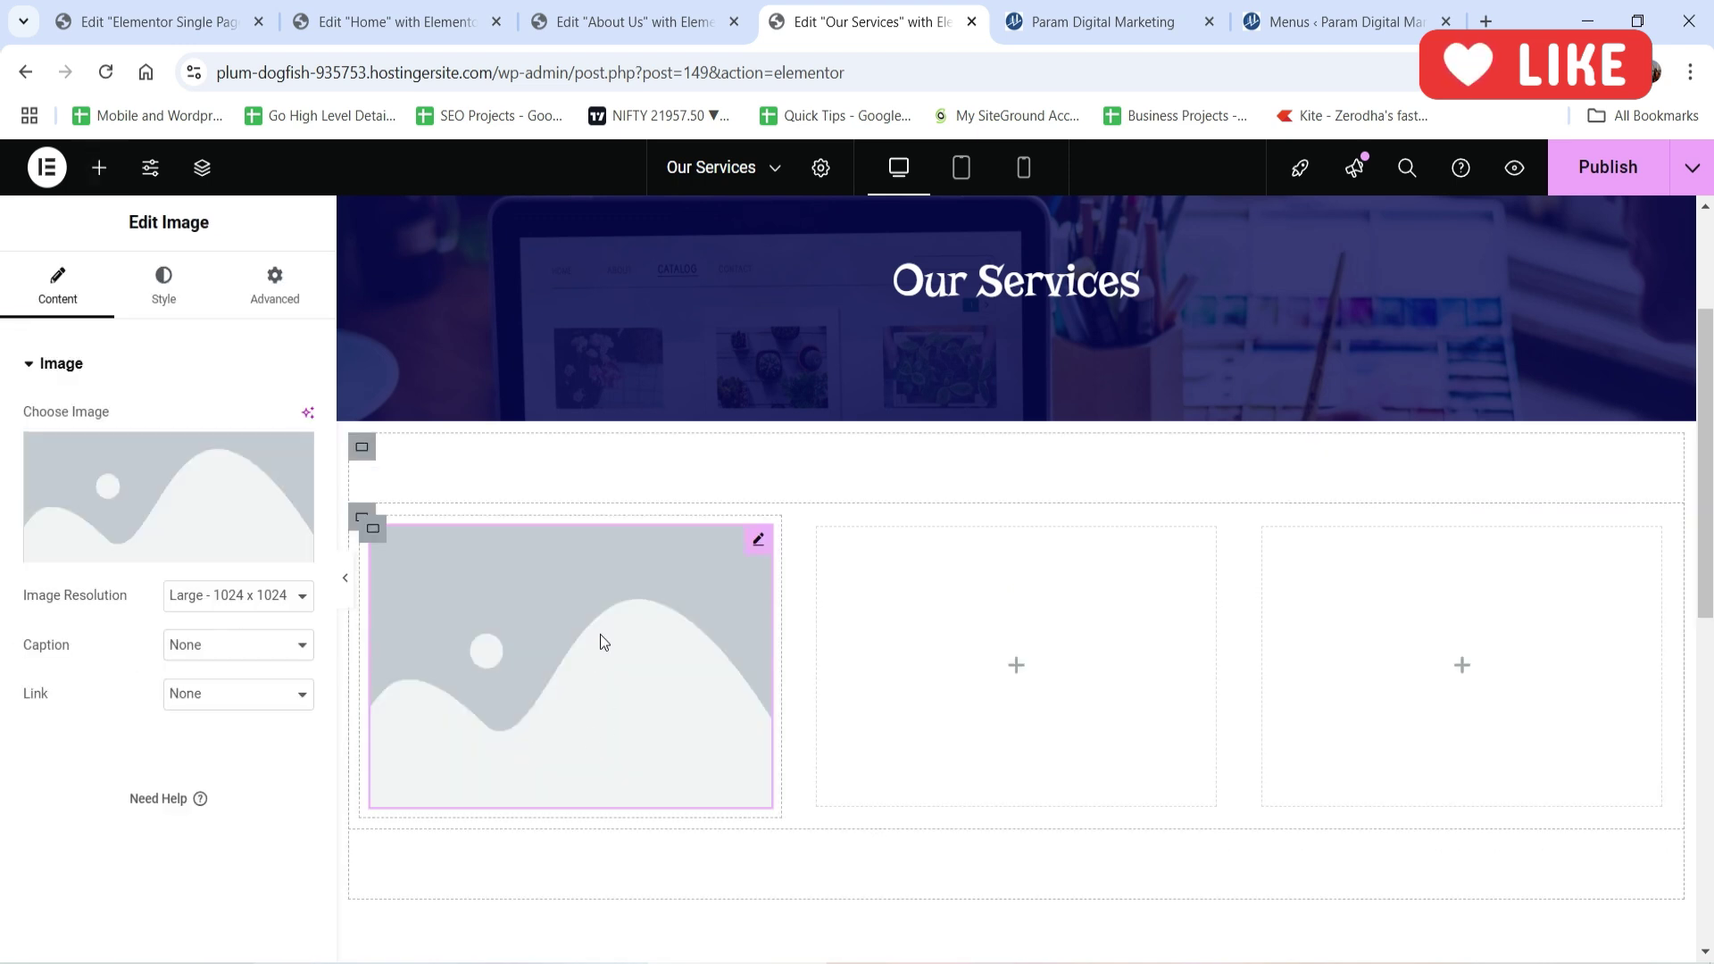
{"action": "left_click", "coordinate": [192, 490]}
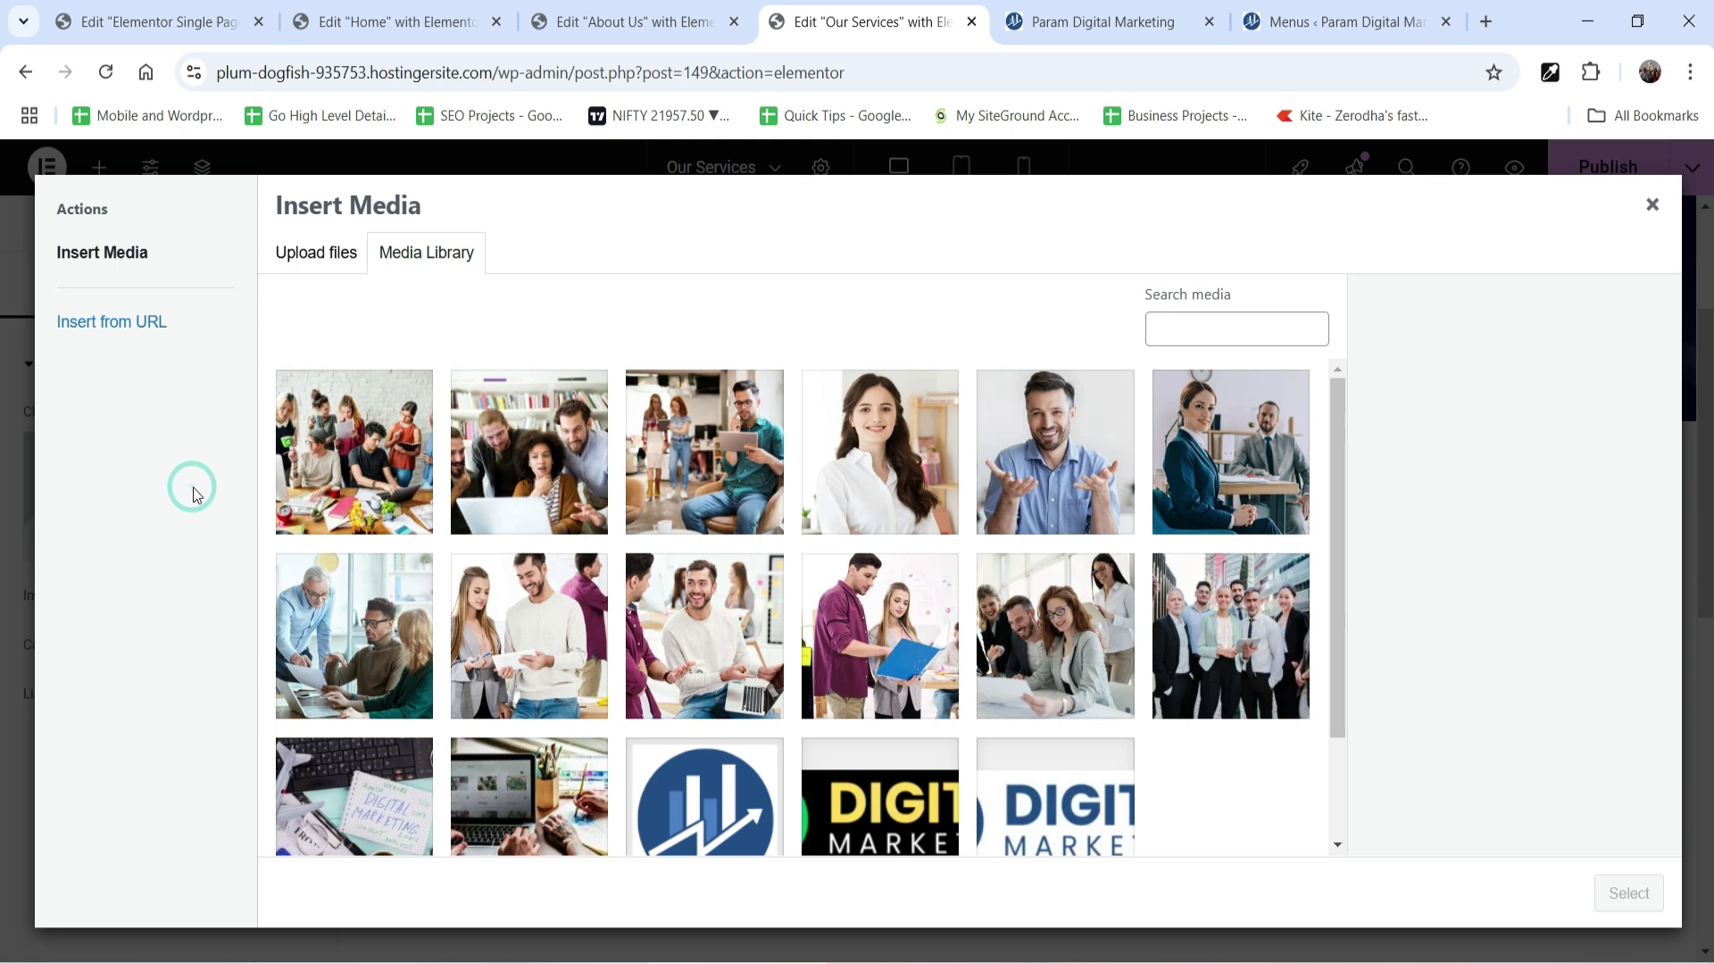
{"action": "left_click", "coordinate": [1051, 628]}
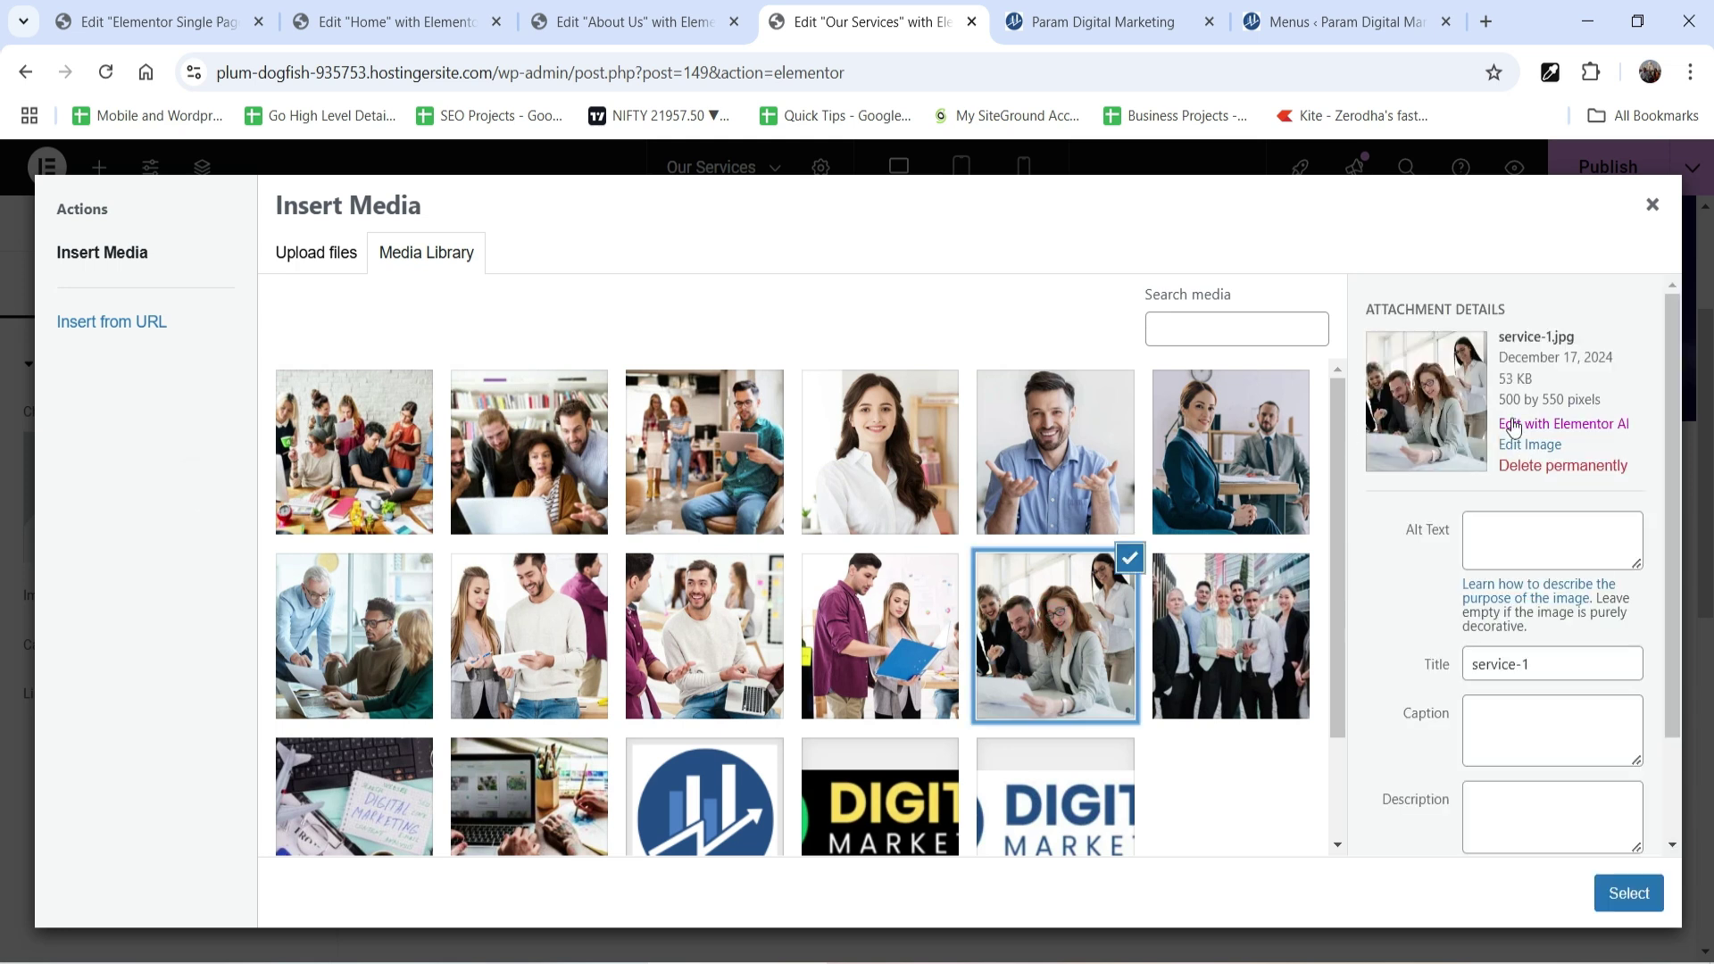
{"action": "left_click", "coordinate": [1630, 892]}
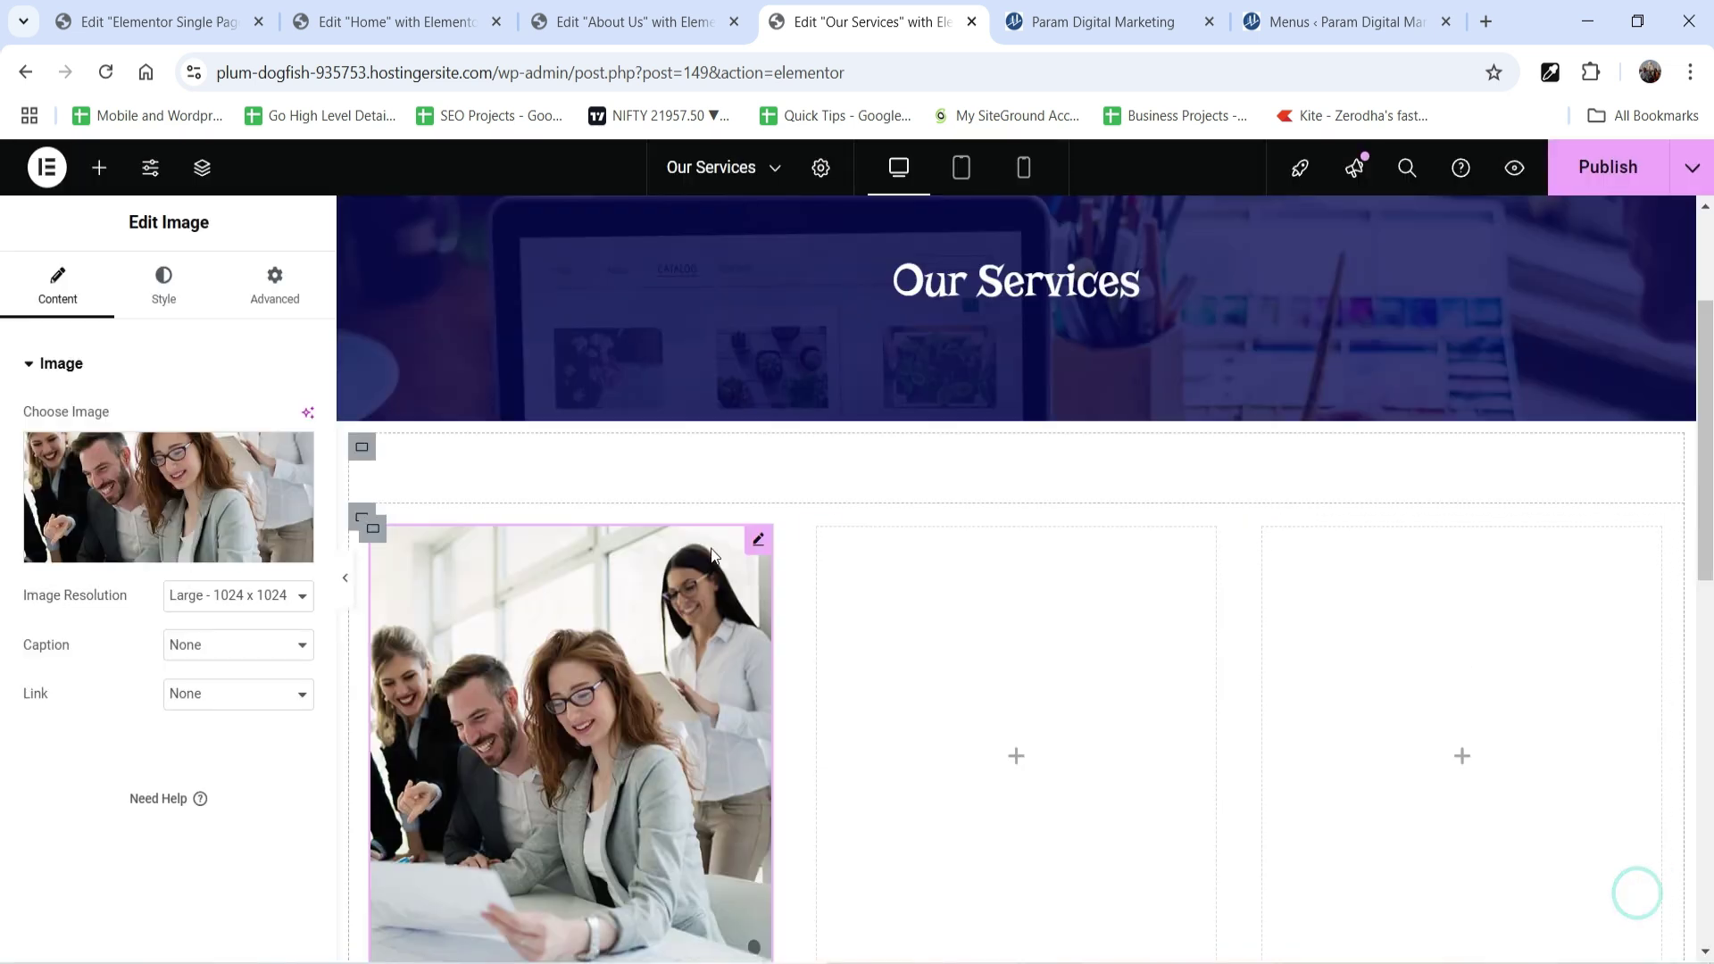
Set the card image's link type to Custom URL, leaving the address empty.
{"action": "scroll", "coordinate": [732, 464], "scroll_direction": "down", "scroll_amount": 3}
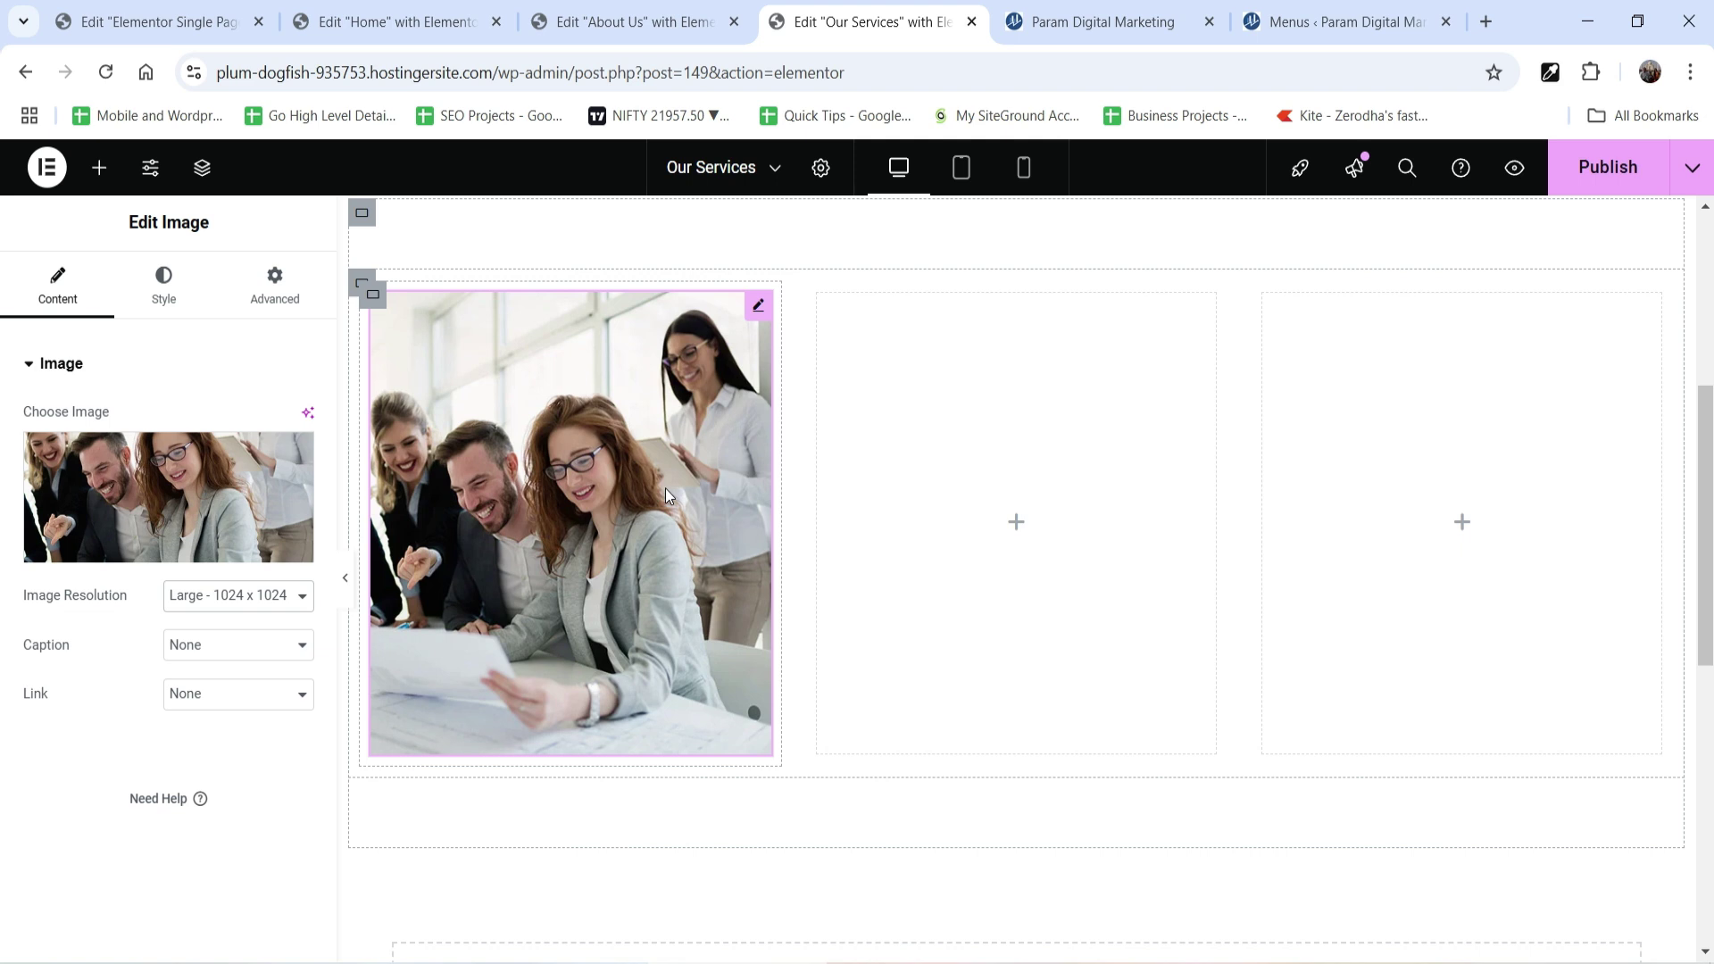
{"action": "left_click", "coordinate": [297, 701]}
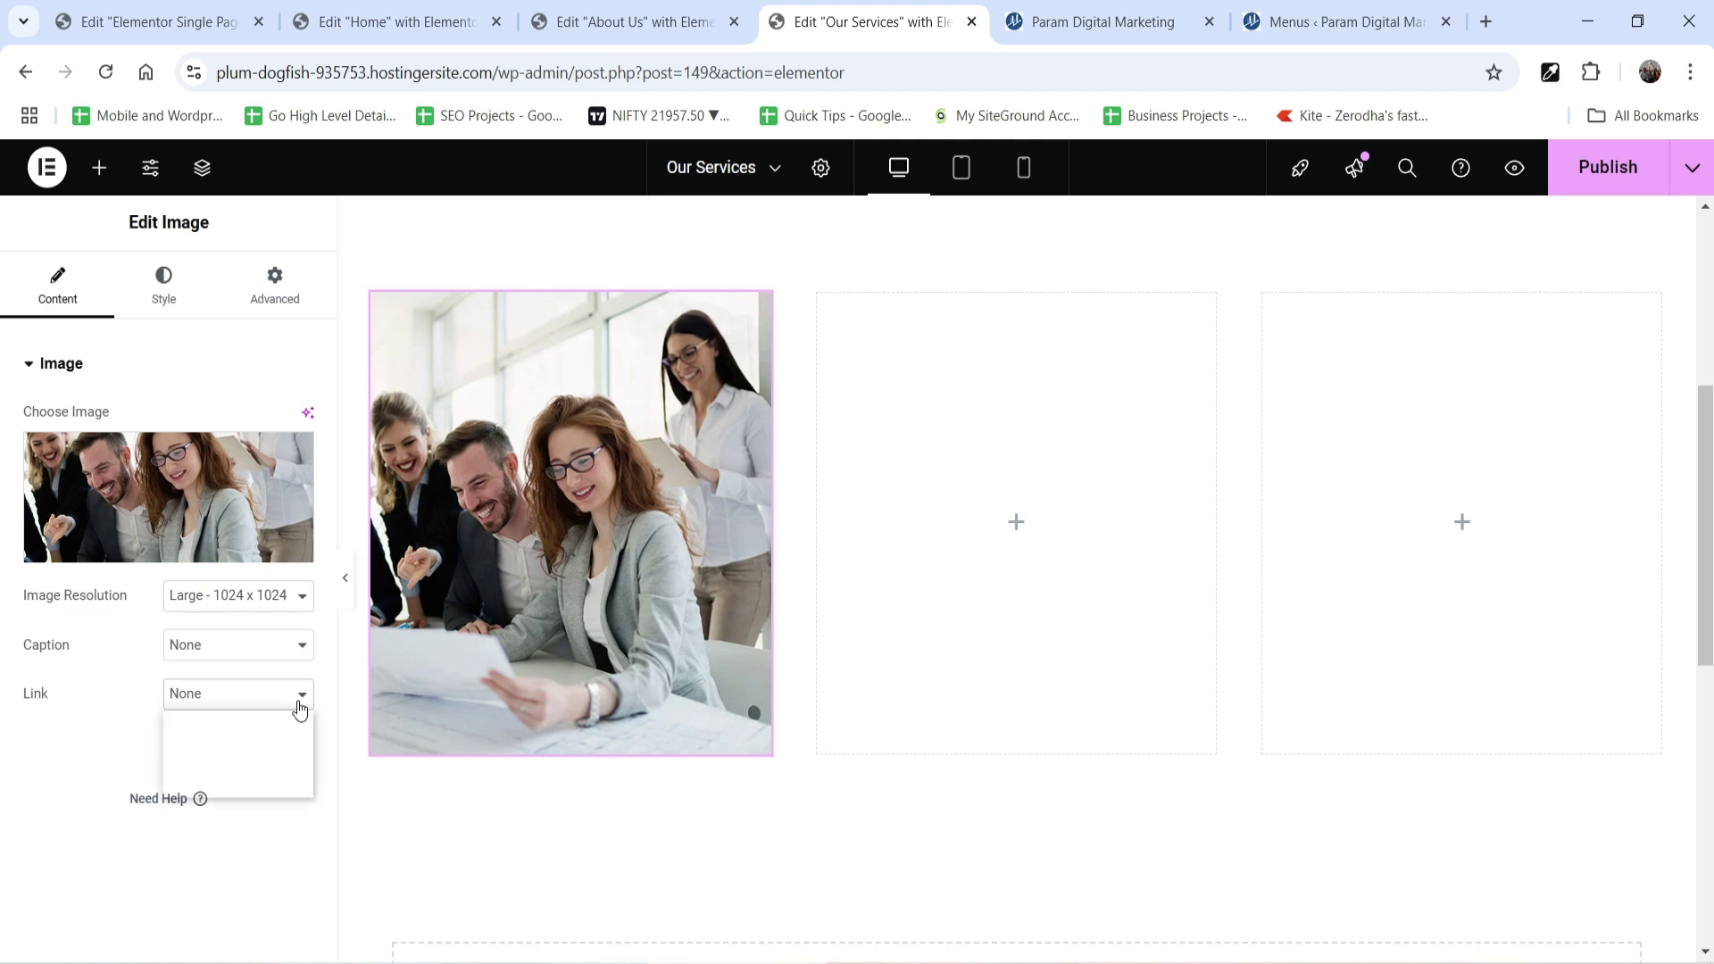
{"action": "left_click", "coordinate": [266, 782]}
{"action": "left_click", "coordinate": [129, 742]}
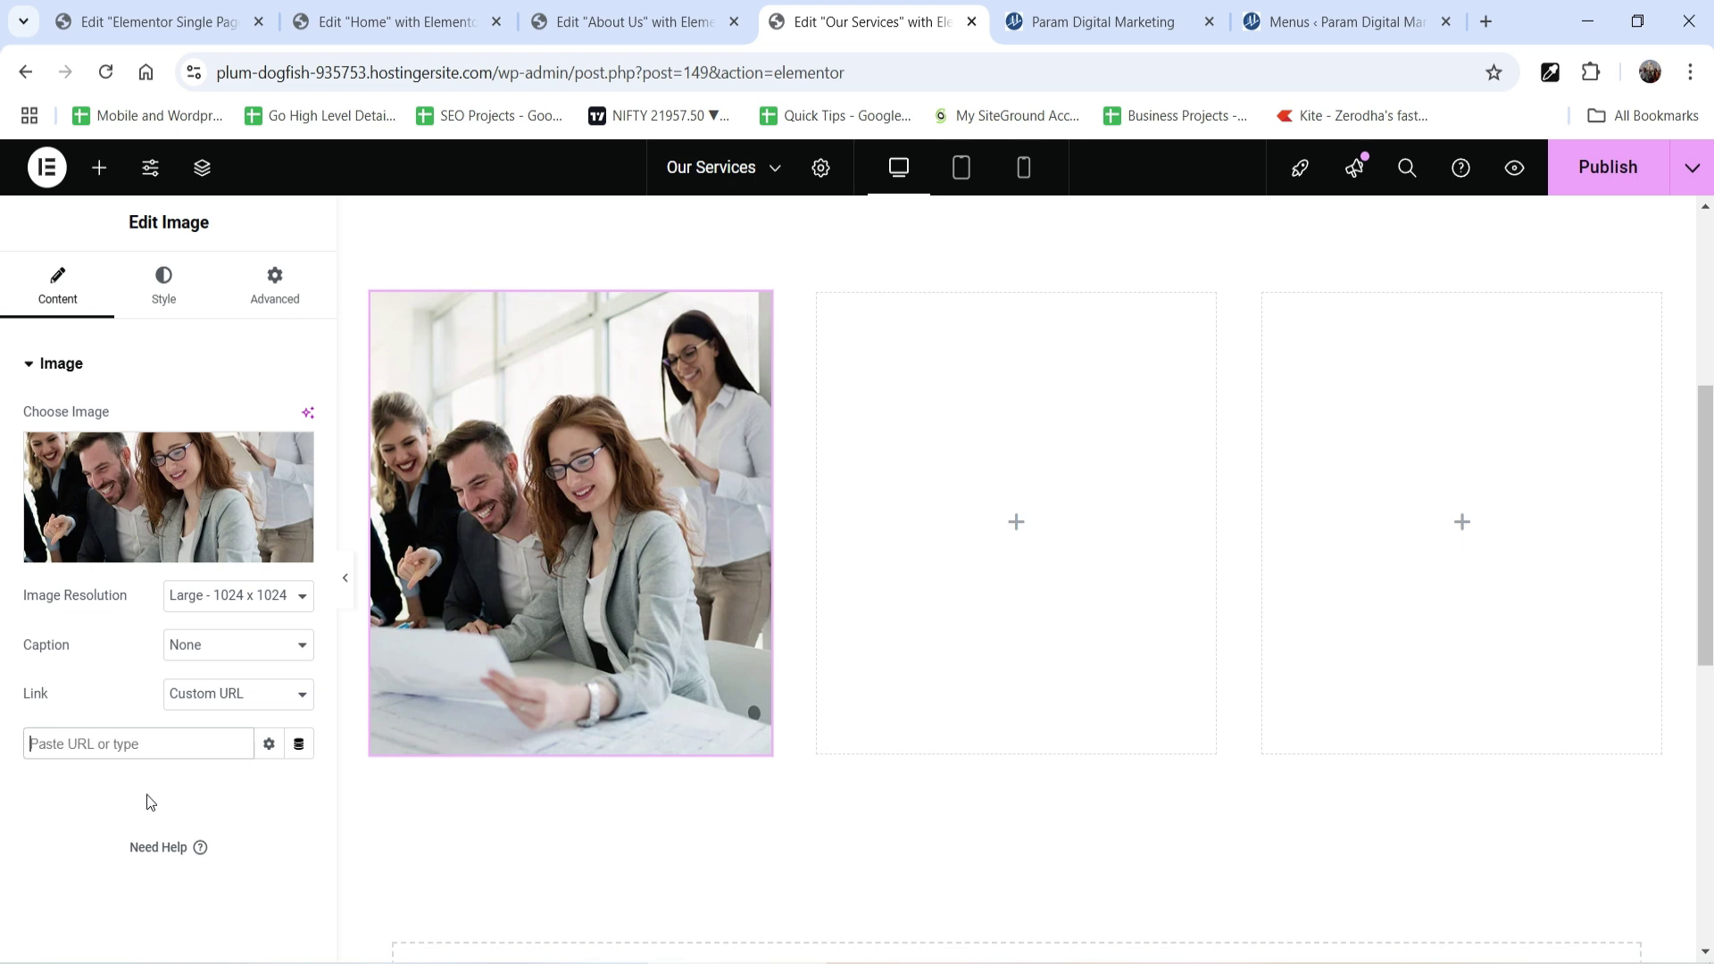
Add a Heading widget below the card image with the title "Project Visualization" copied from the live Home page's first service card.
{"action": "left_click", "coordinate": [99, 168]}
{"action": "left_click_drag", "start_coordinate": [87, 766], "coordinate": [589, 808]}
{"action": "left_click", "coordinate": [1094, 25]}
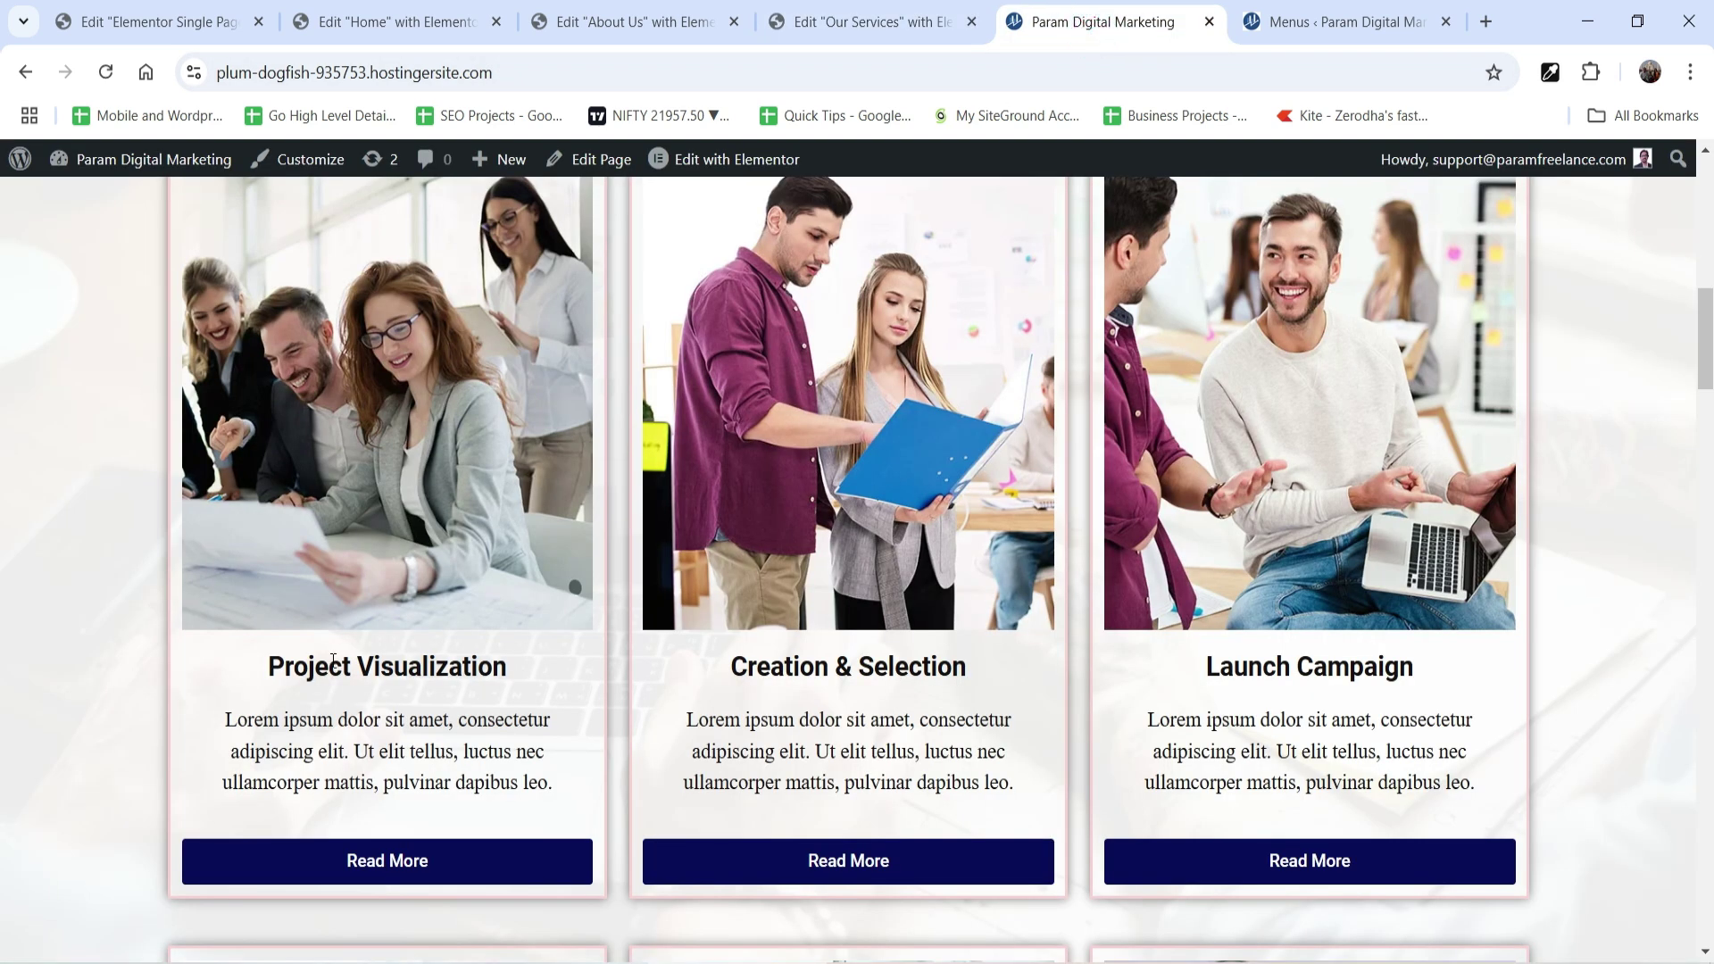
{"action": "triple_click", "coordinate": [332, 661]}
{"action": "key", "text": "ctrl+c"}
{"action": "left_click", "coordinate": [871, 21]}
{"action": "triple_click", "coordinate": [215, 449]}
{"action": "key", "text": "ctrl+v"}
Center the Project Visualization heading and set its font size to 23 px.
{"action": "left_click", "coordinate": [163, 287]}
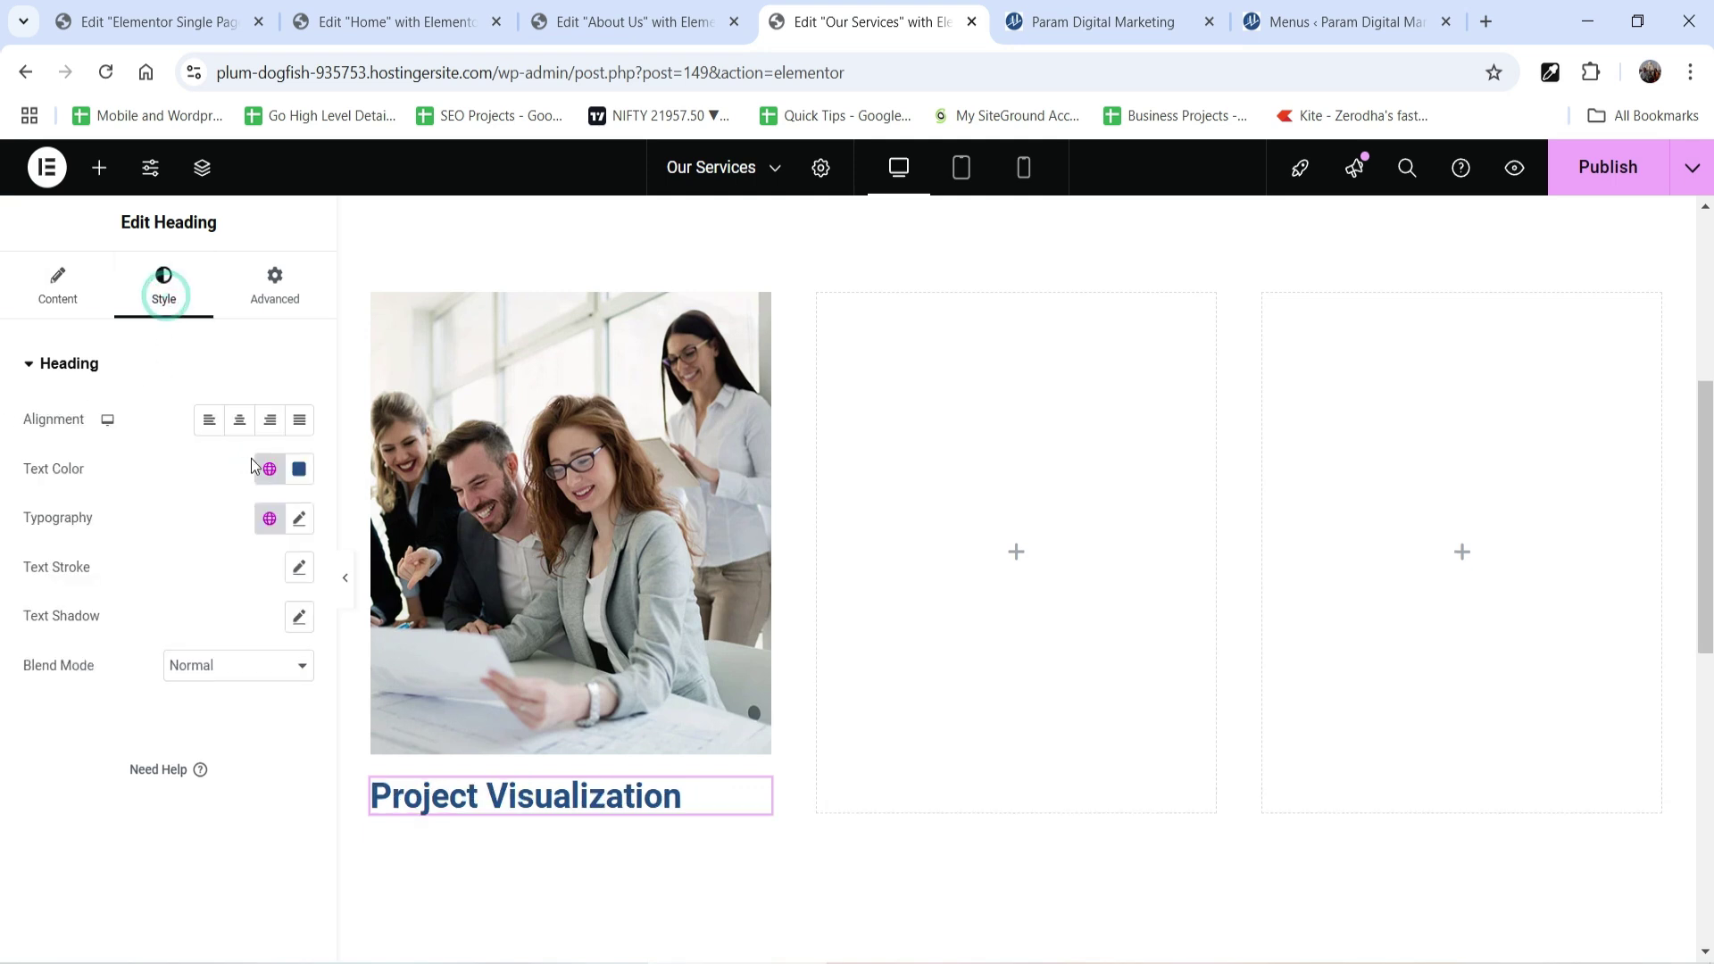
{"action": "left_click", "coordinate": [239, 420]}
{"action": "left_click", "coordinate": [299, 518]}
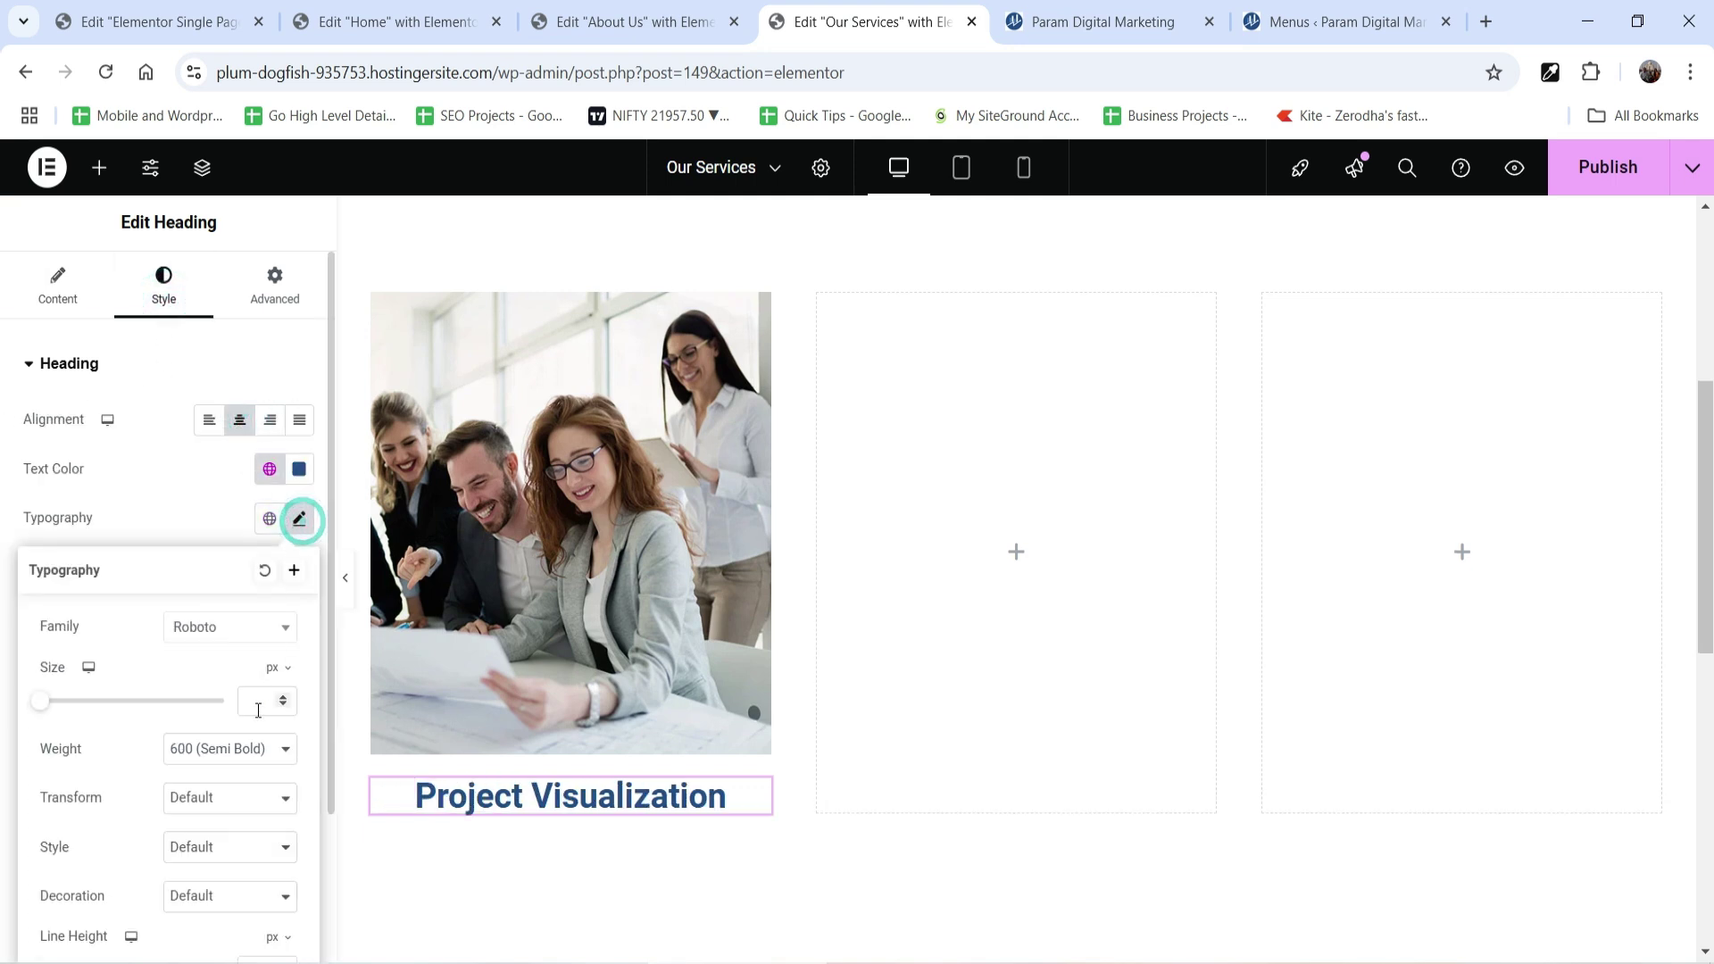
{"action": "type", "text": "23"}
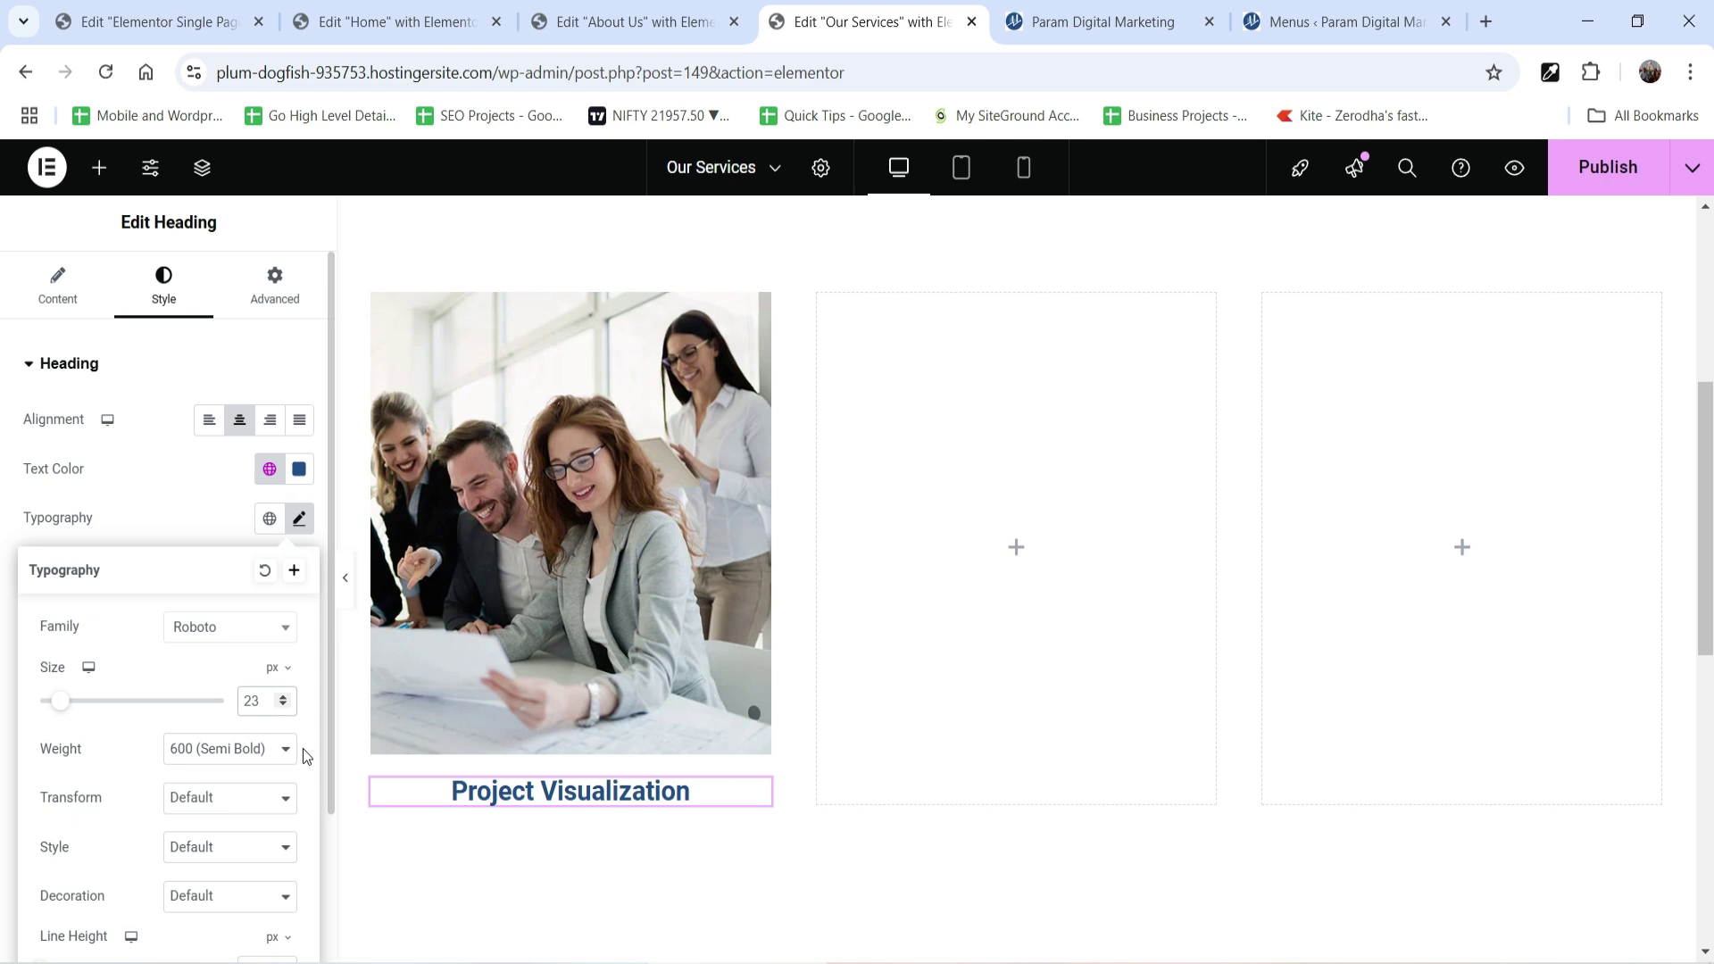
Add a Text Editor widget with the placeholder paragraph below the heading and center its text.
{"action": "left_click", "coordinate": [99, 168]}
{"action": "left_click_drag", "start_coordinate": [90, 755], "coordinate": [602, 796]}
{"action": "left_click", "coordinate": [164, 286]}
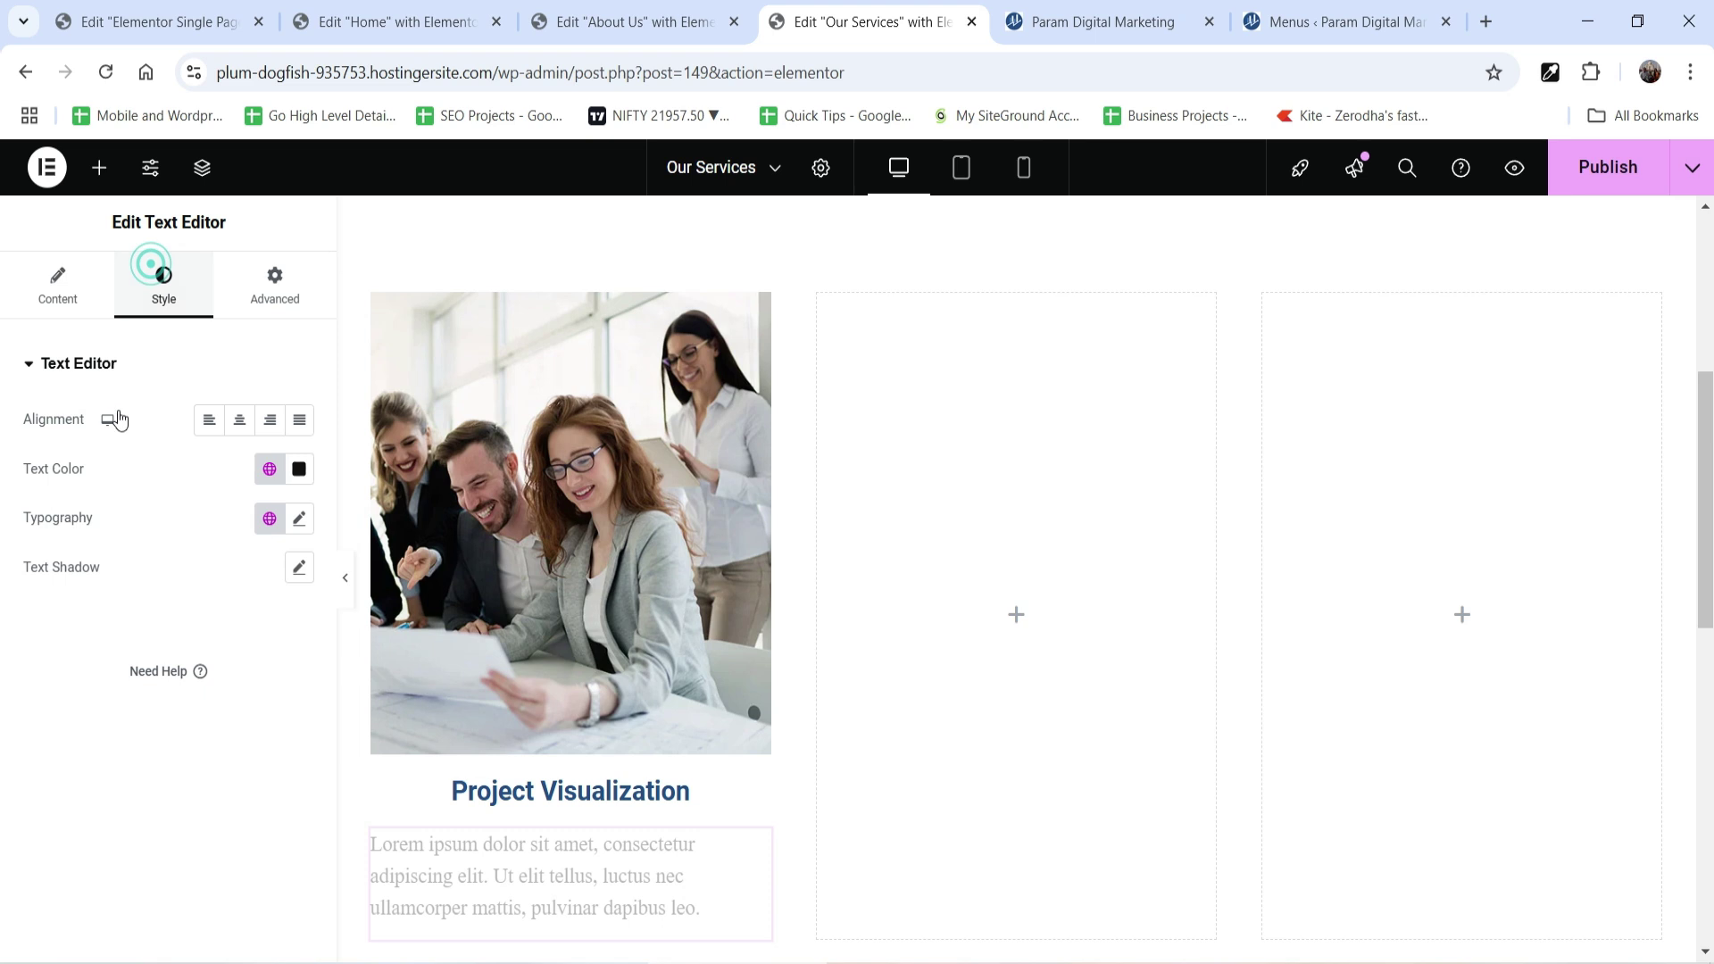
{"action": "left_click", "coordinate": [239, 421]}
{"action": "scroll", "coordinate": [640, 573], "scroll_direction": "down", "scroll_amount": 1}
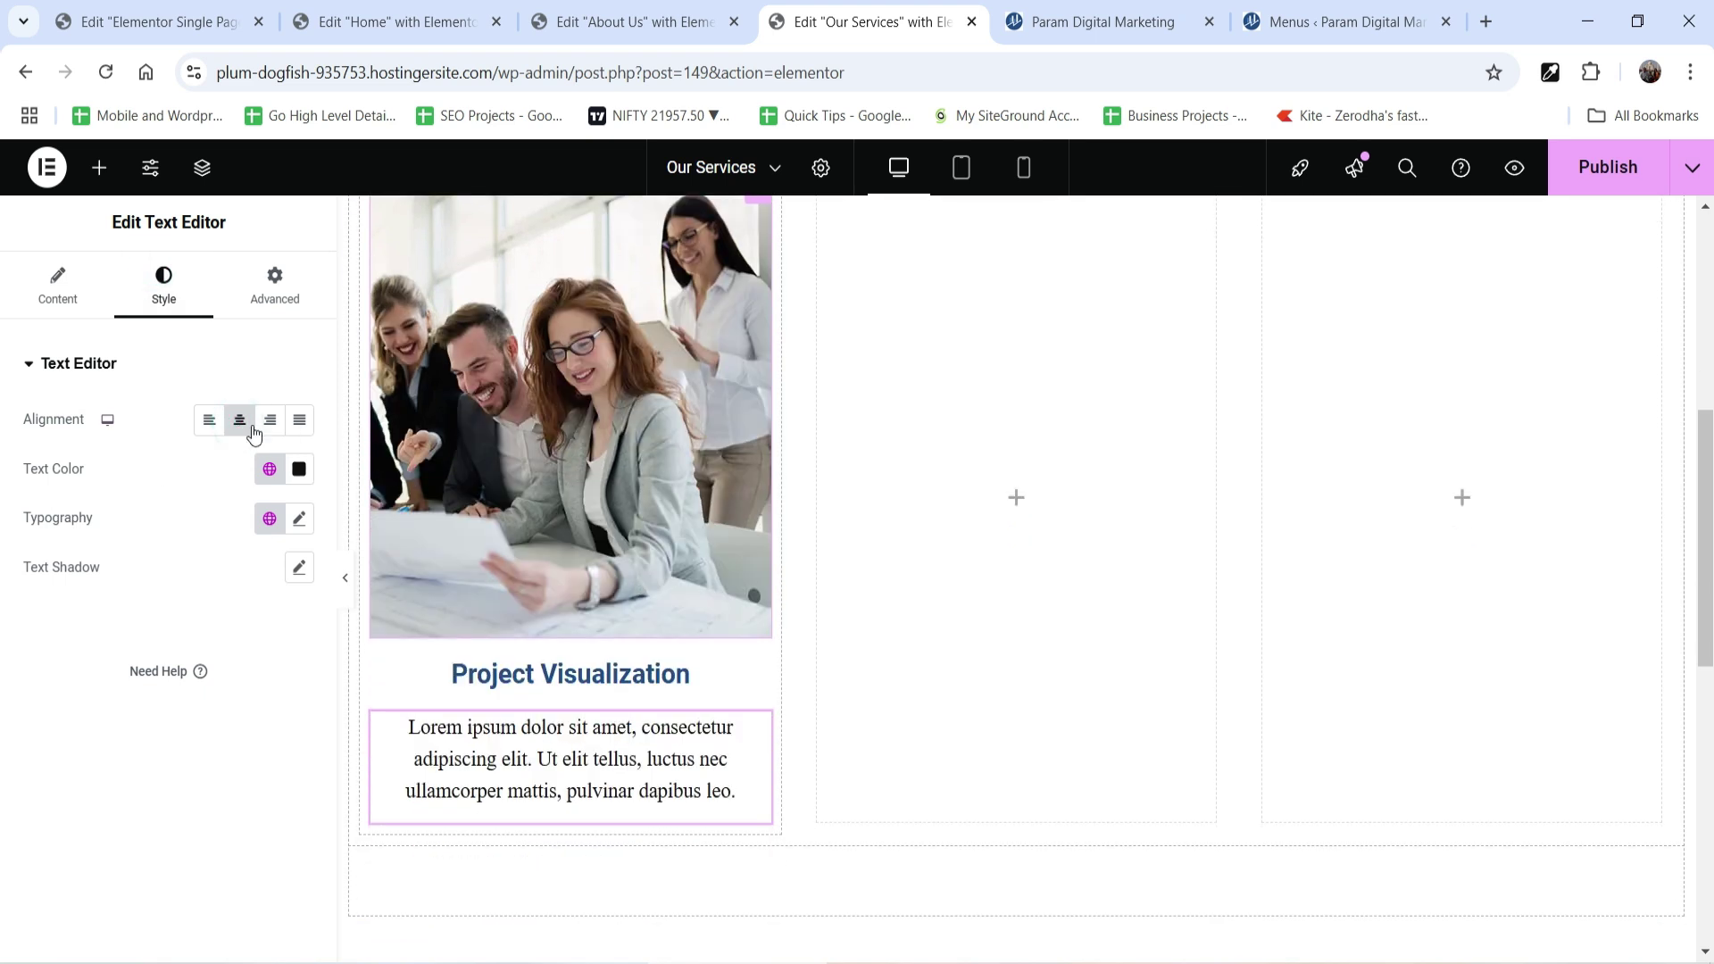
Add a Button widget below the card's paragraph and set its text to "Read more".
{"action": "left_click", "coordinate": [99, 168]}
{"action": "scroll", "coordinate": [259, 652], "scroll_direction": "down", "scroll_amount": 3}
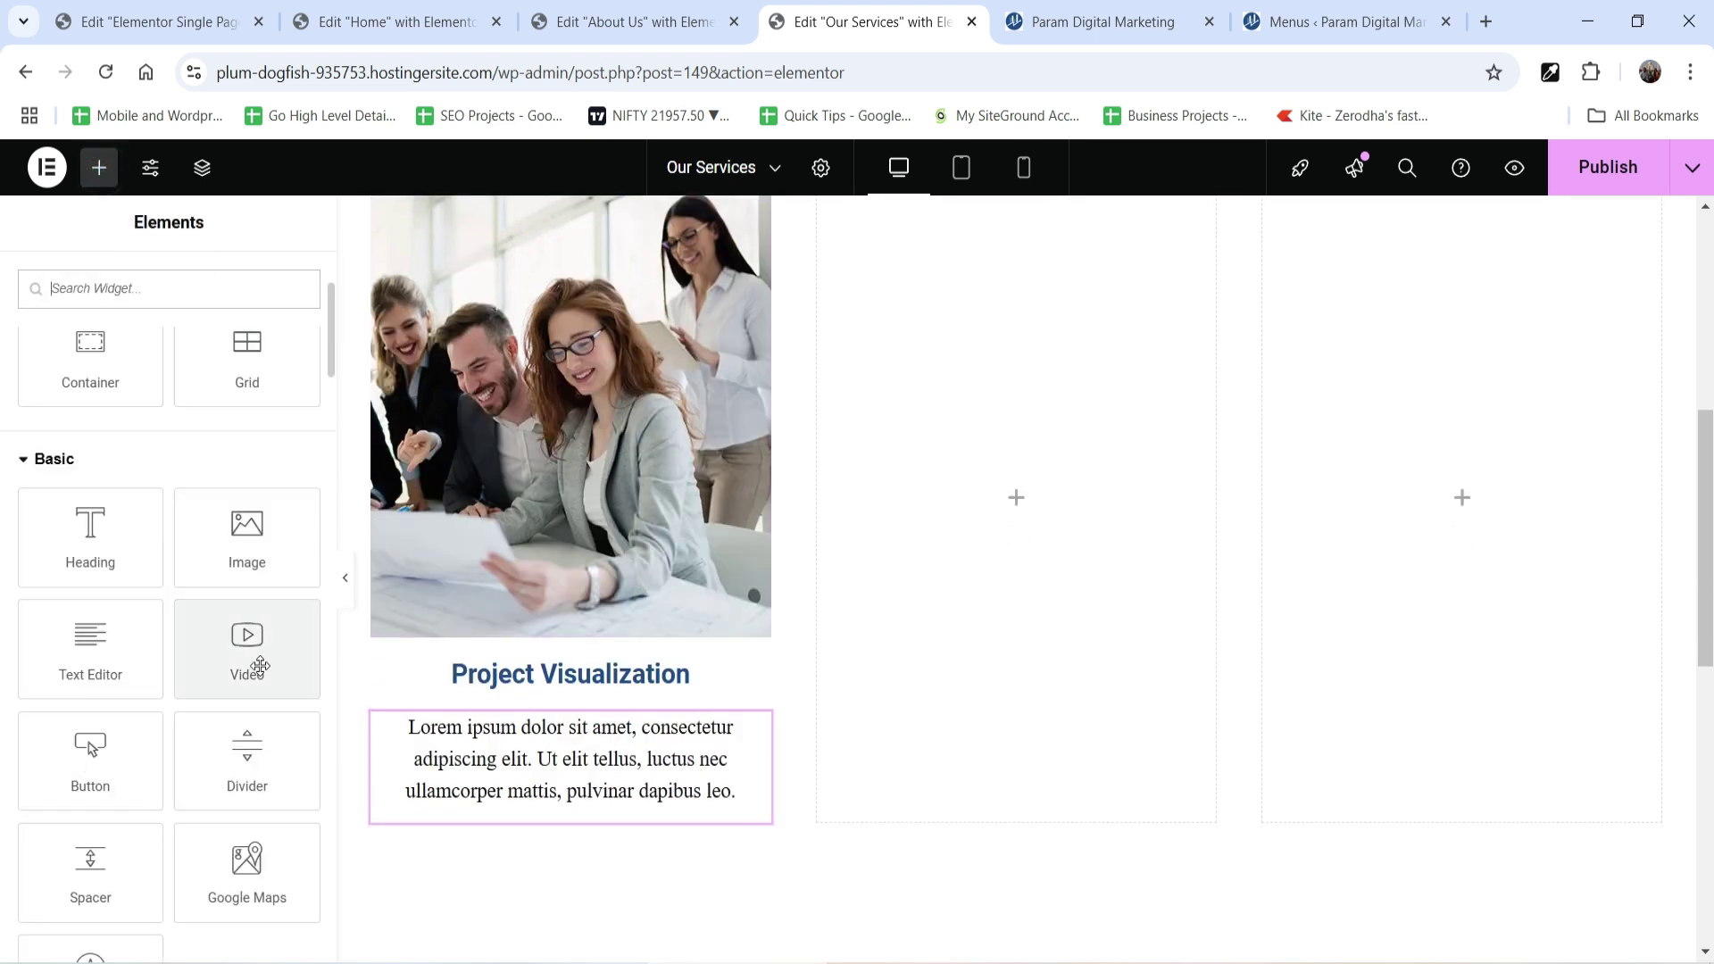
{"action": "left_click_drag", "start_coordinate": [82, 746], "coordinate": [565, 880]}
{"action": "left_click", "coordinate": [90, 471]}
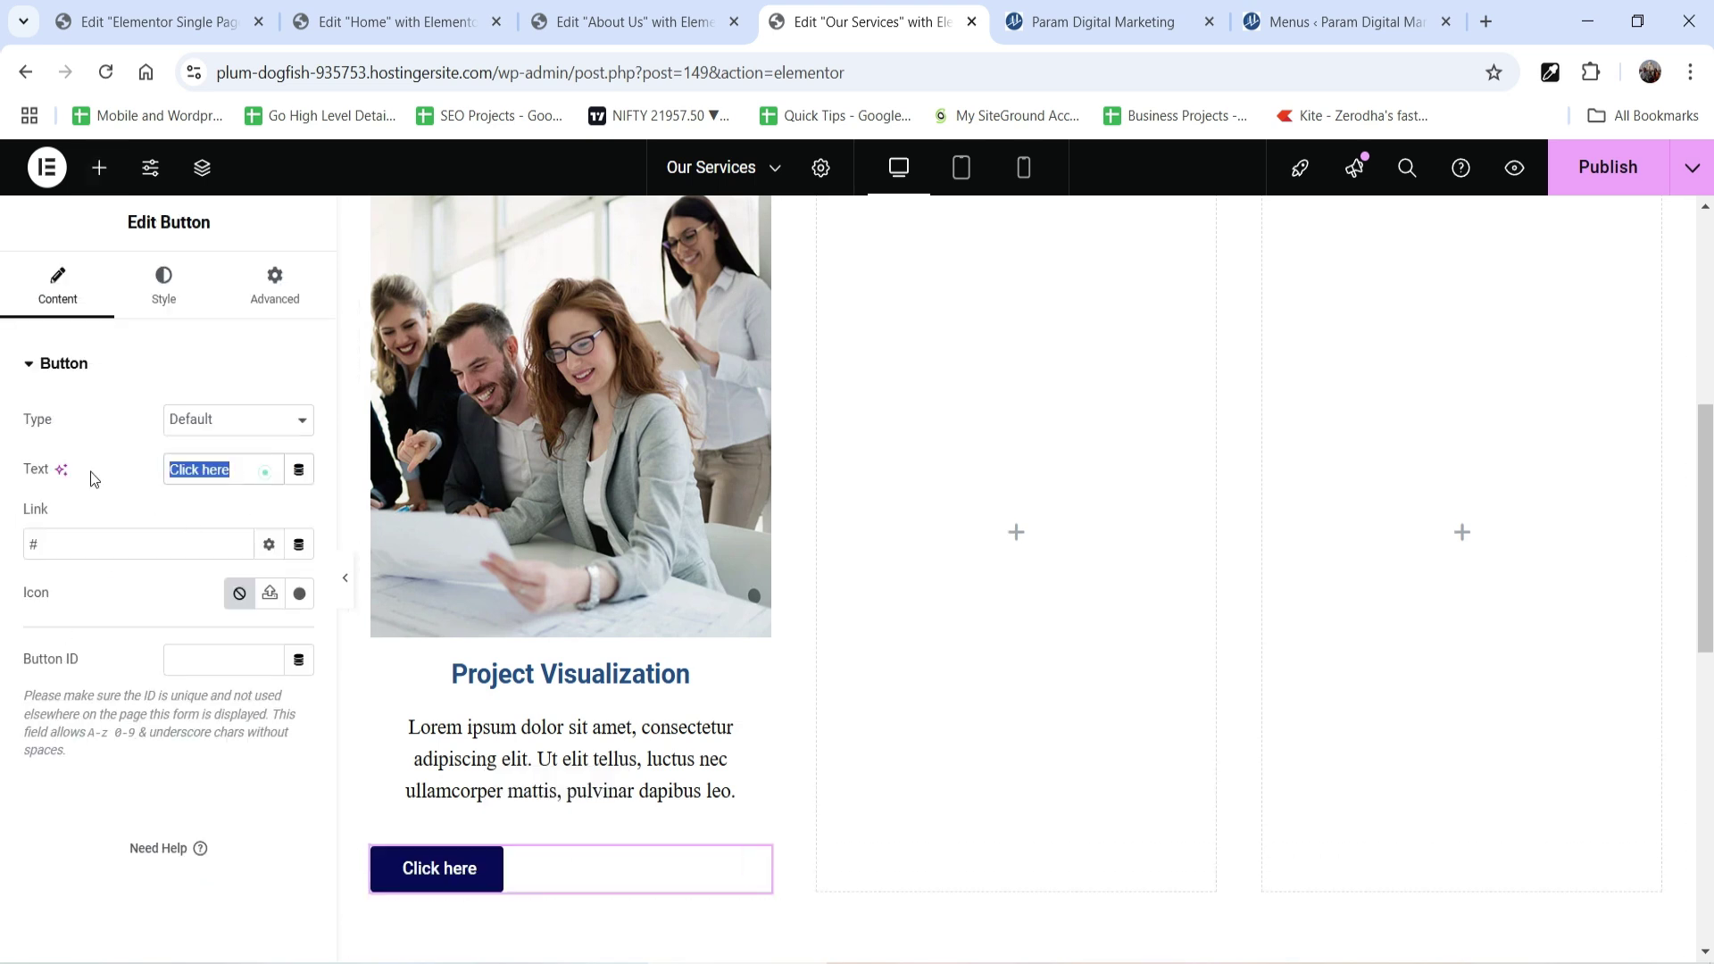
{"action": "type", "text": "Read more"}
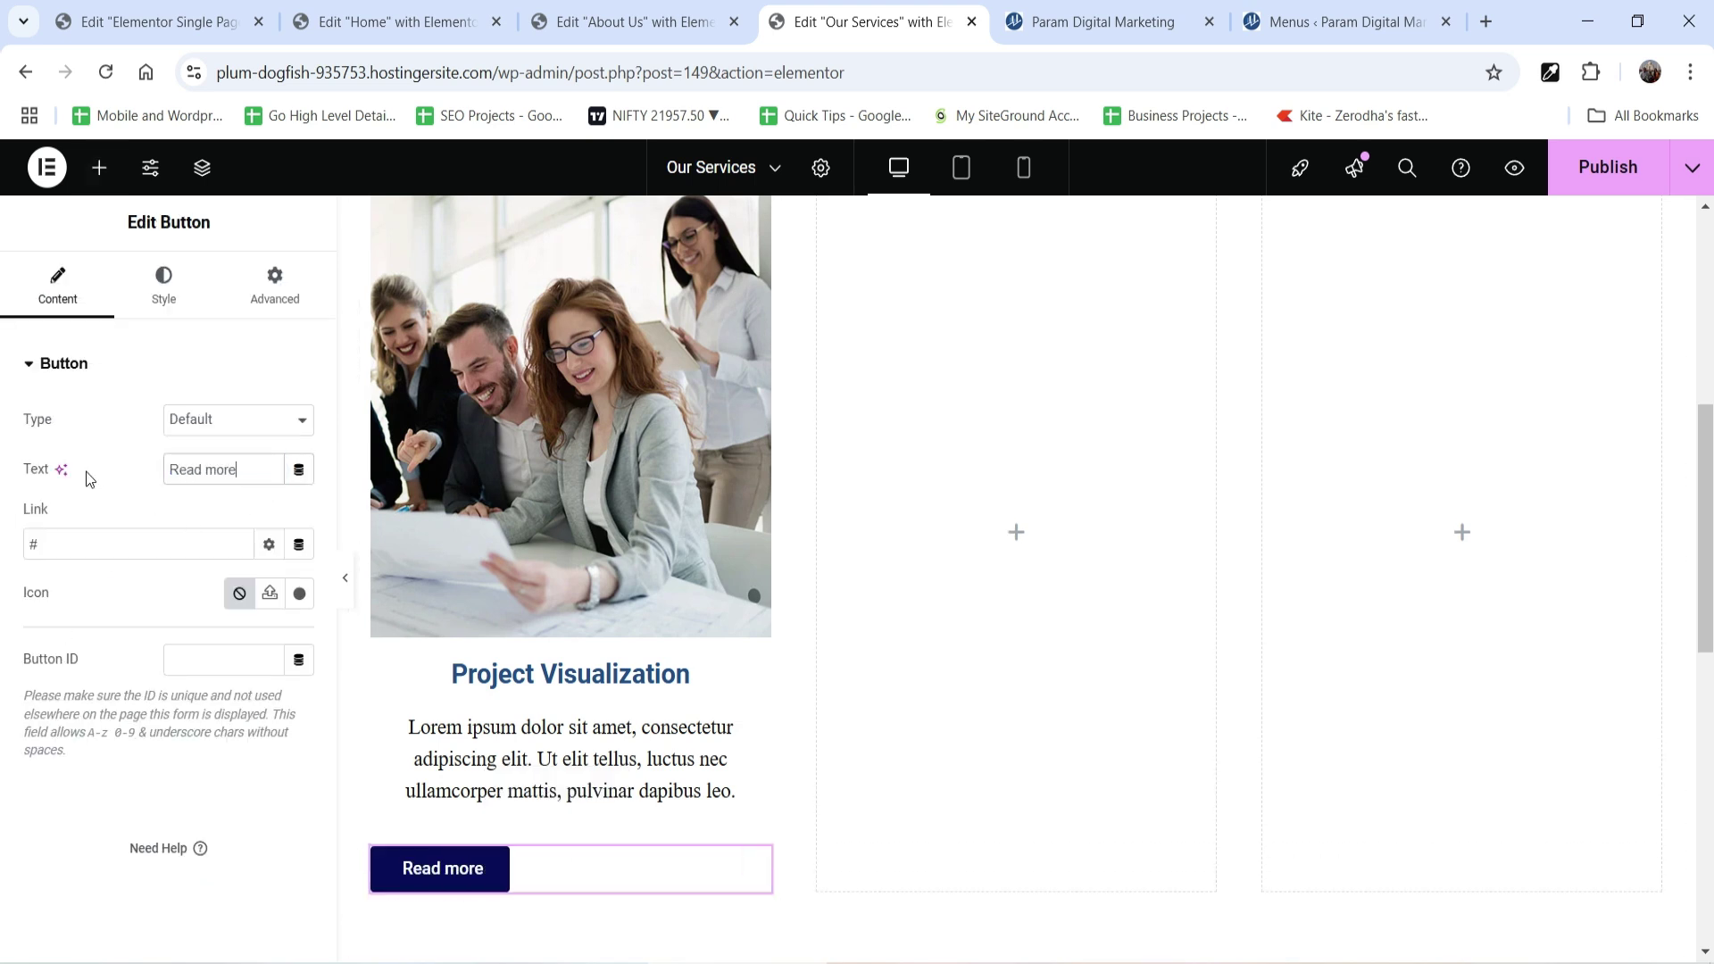
Set the Read more button's position to Stretch and center its text.
{"action": "left_click", "coordinate": [165, 272]}
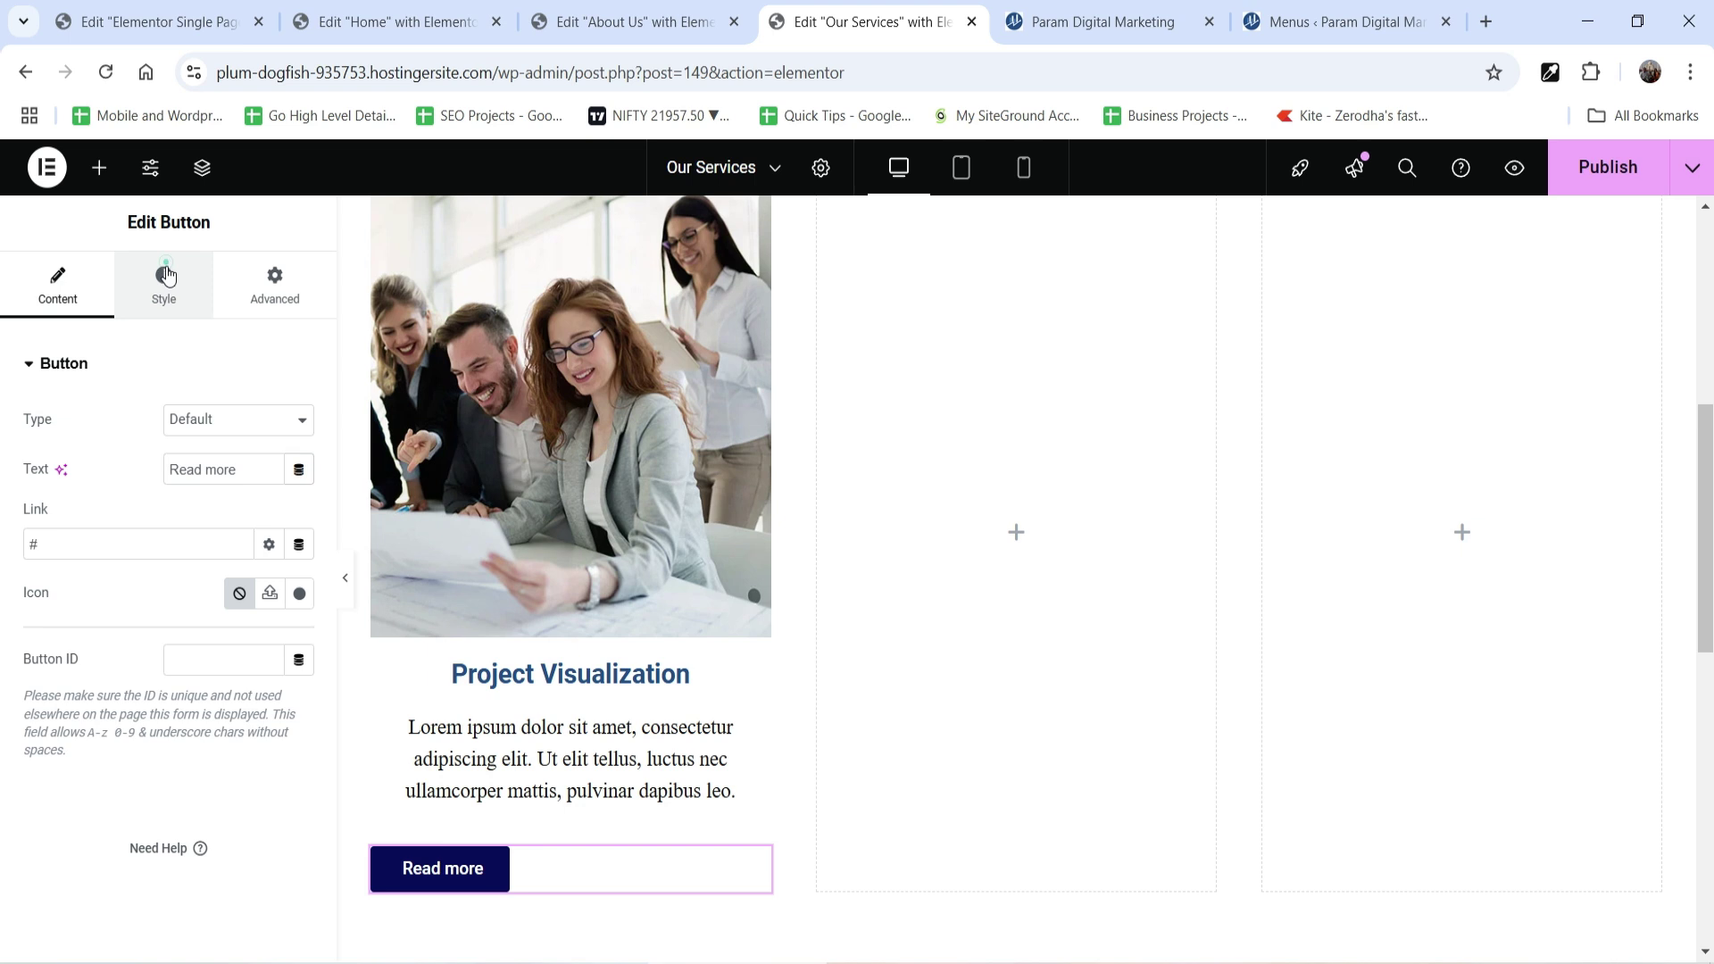
{"action": "left_click", "coordinate": [298, 427]}
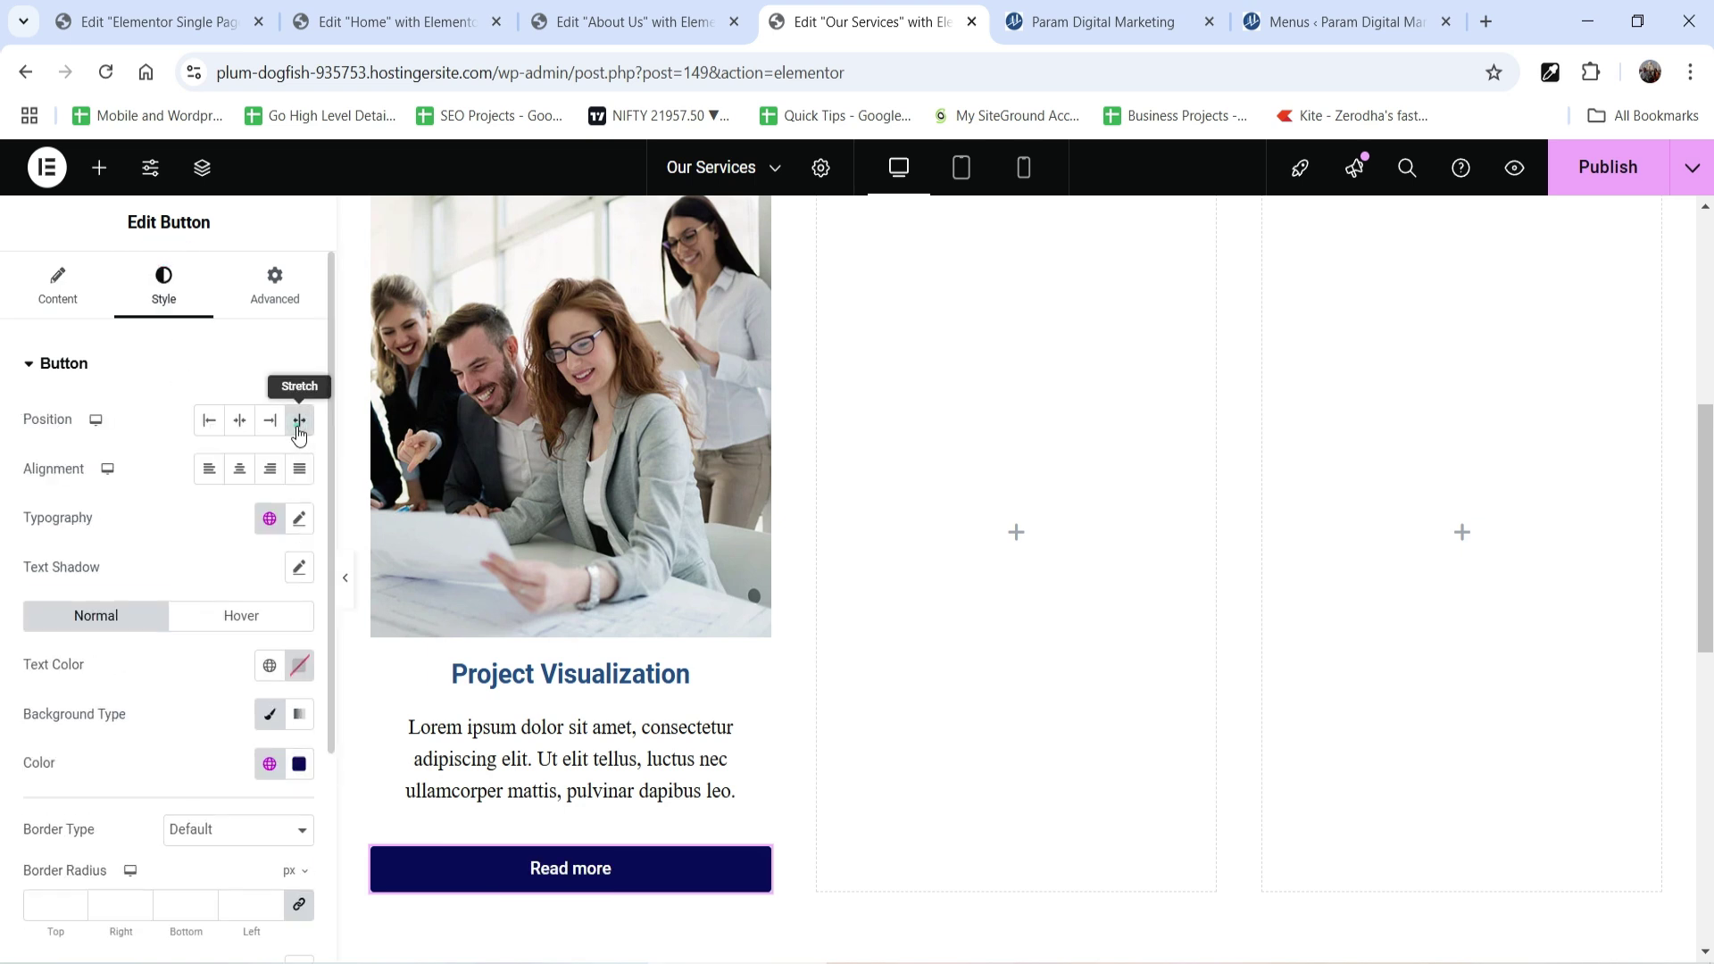
{"action": "left_click", "coordinate": [235, 474]}
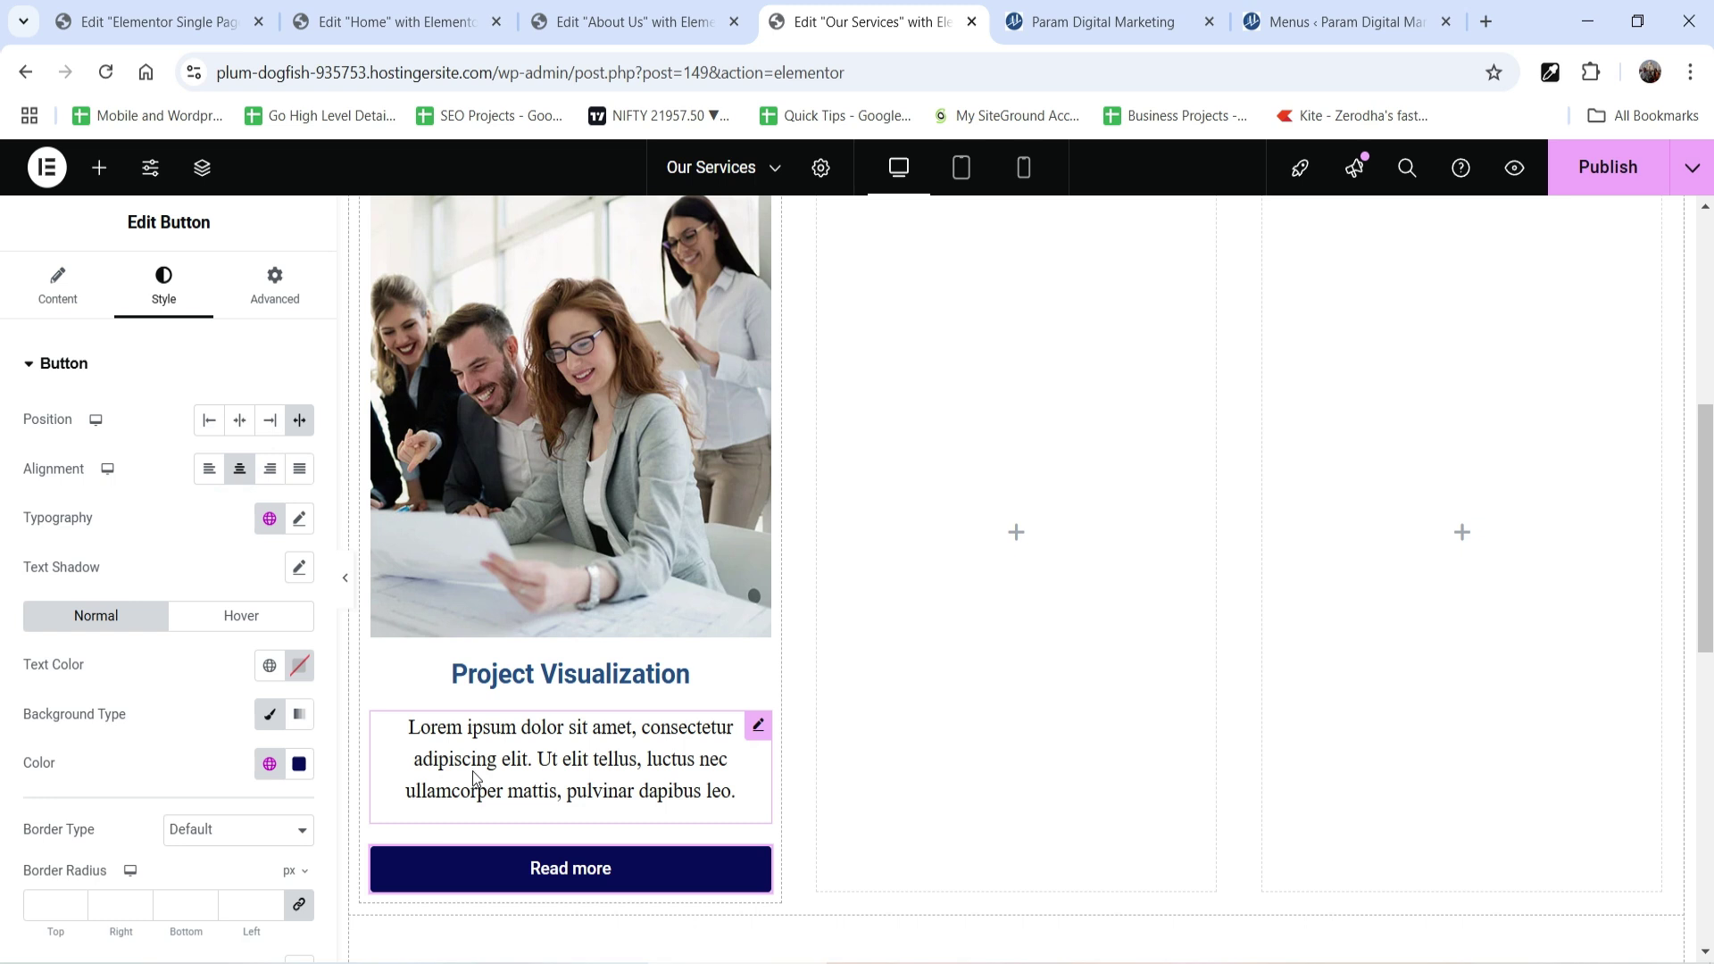
Apply a box shadow with the default settings to the first service card's container.
{"action": "scroll", "coordinate": [430, 684], "scroll_direction": "up", "scroll_amount": 1}
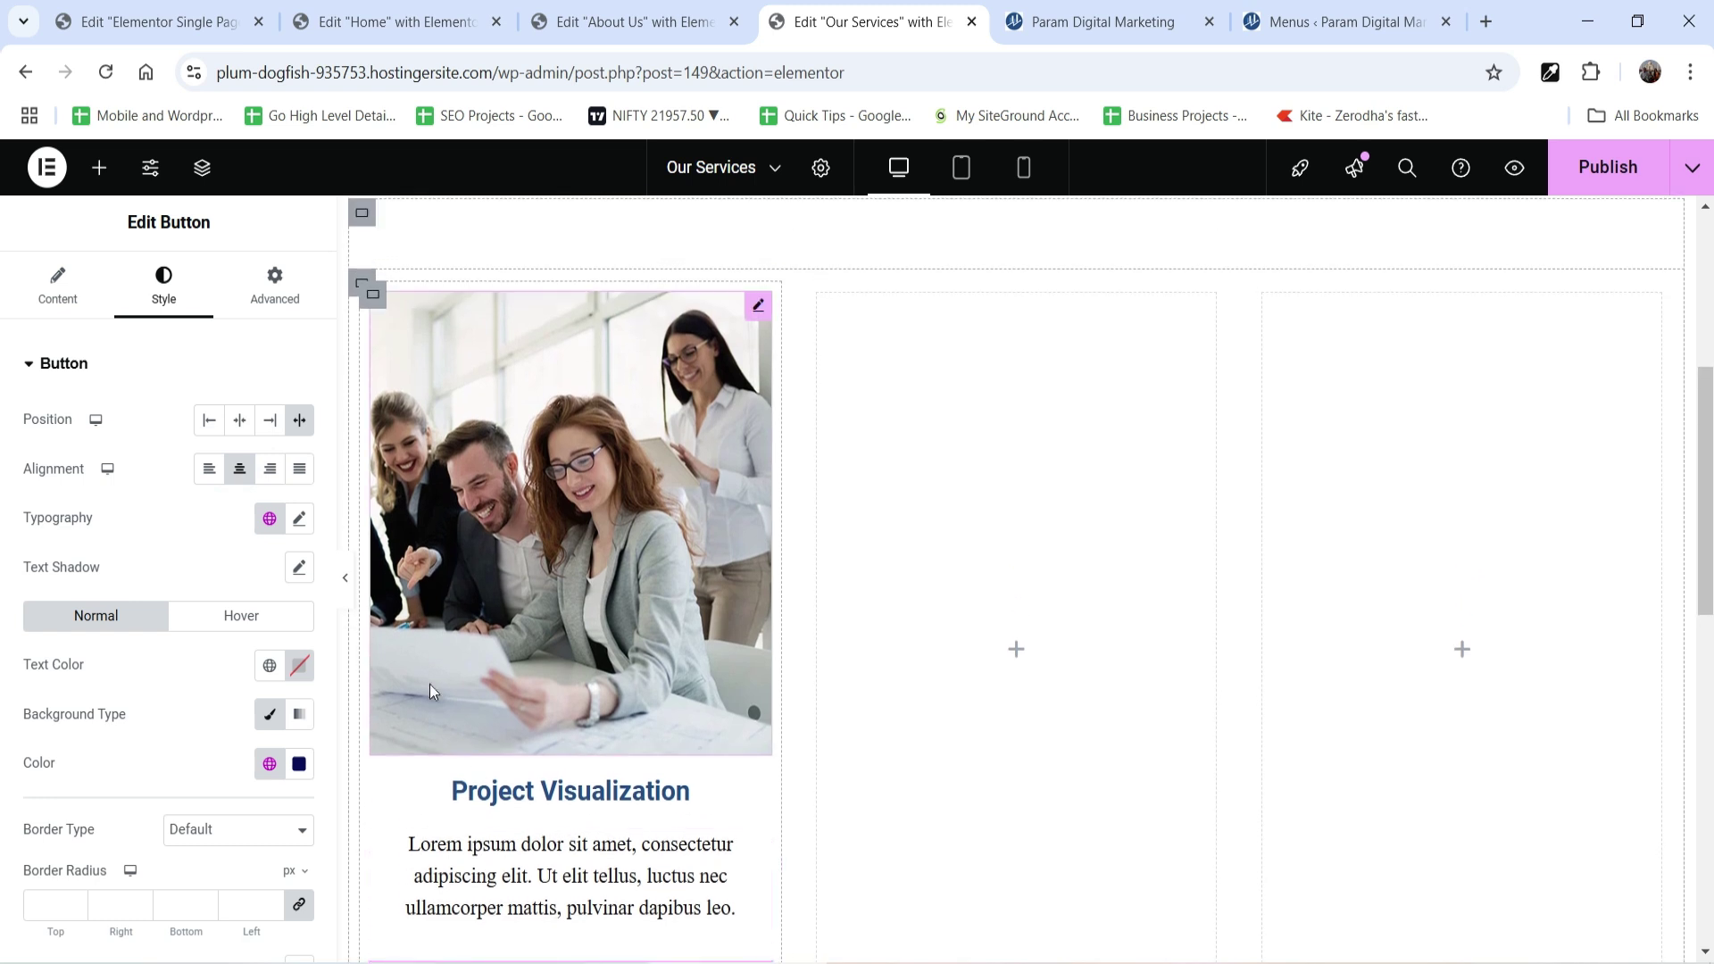
{"action": "left_click", "coordinate": [373, 295]}
{"action": "left_click", "coordinate": [274, 286]}
{"action": "left_click", "coordinate": [55, 285]}
{"action": "left_click", "coordinate": [164, 295]}
{"action": "left_click", "coordinate": [132, 614]}
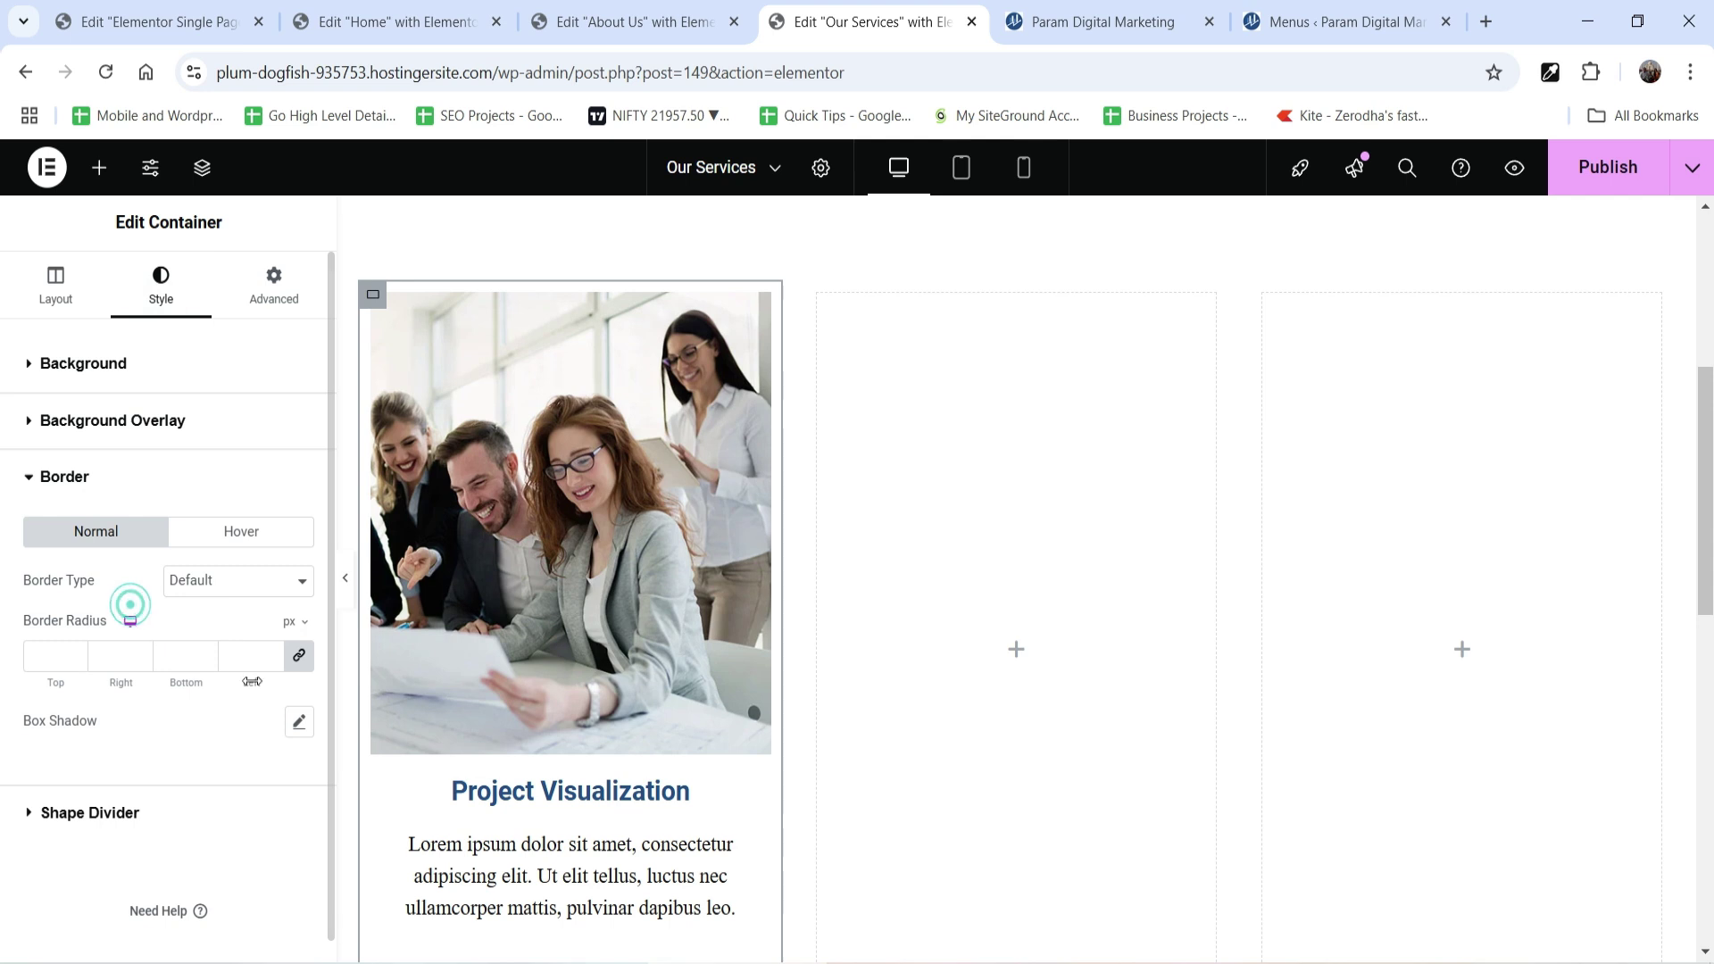
{"action": "left_click", "coordinate": [298, 721]}
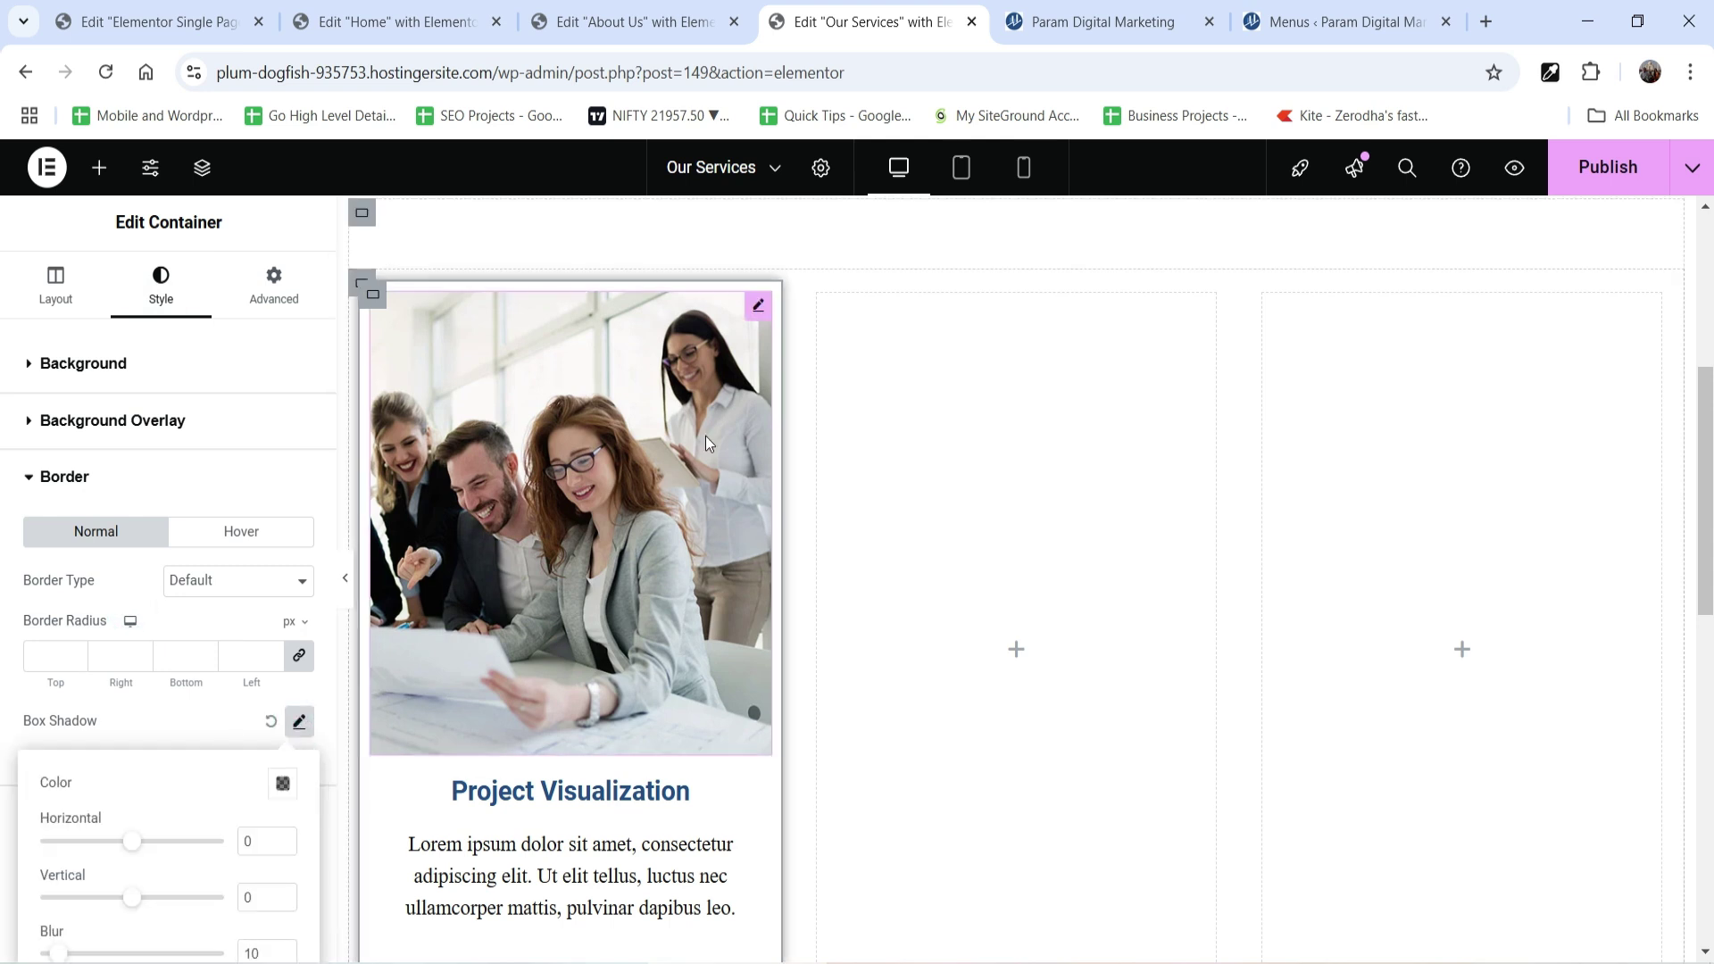
{"action": "scroll", "coordinate": [616, 536], "scroll_direction": "down", "scroll_amount": 4}
{"action": "scroll", "coordinate": [625, 536], "scroll_direction": "up", "scroll_amount": 3}
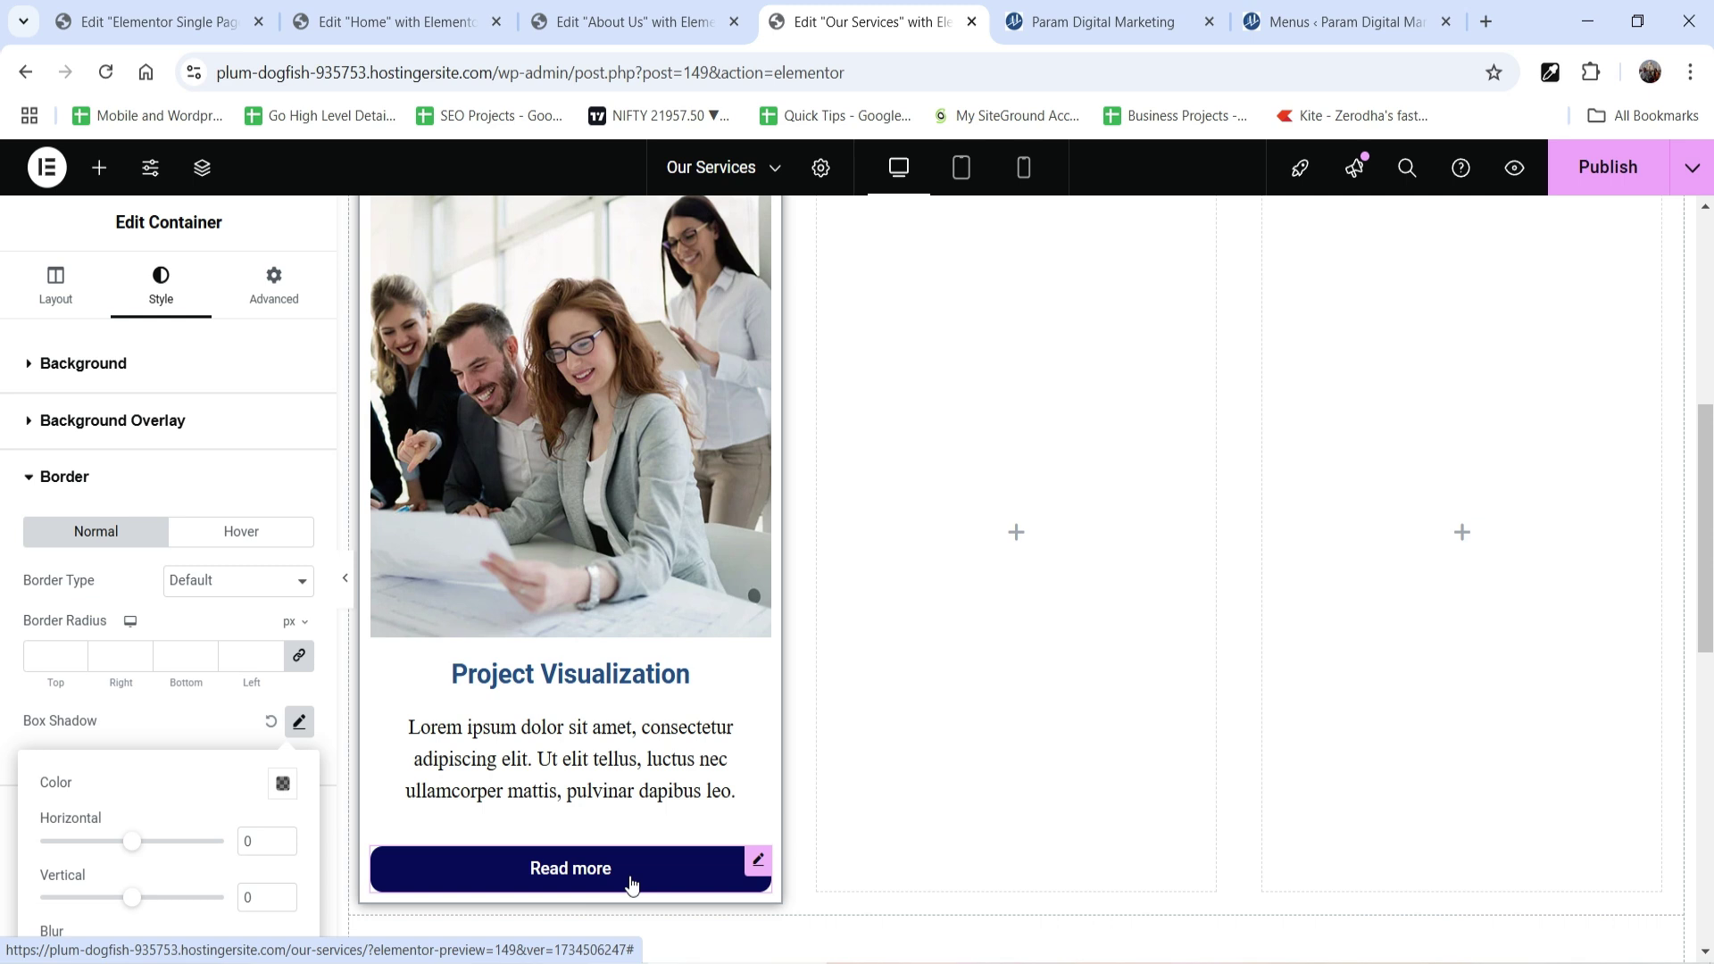
Publish the Our Services page and view the live page to check the first service card.
{"action": "left_click", "coordinate": [1607, 174]}
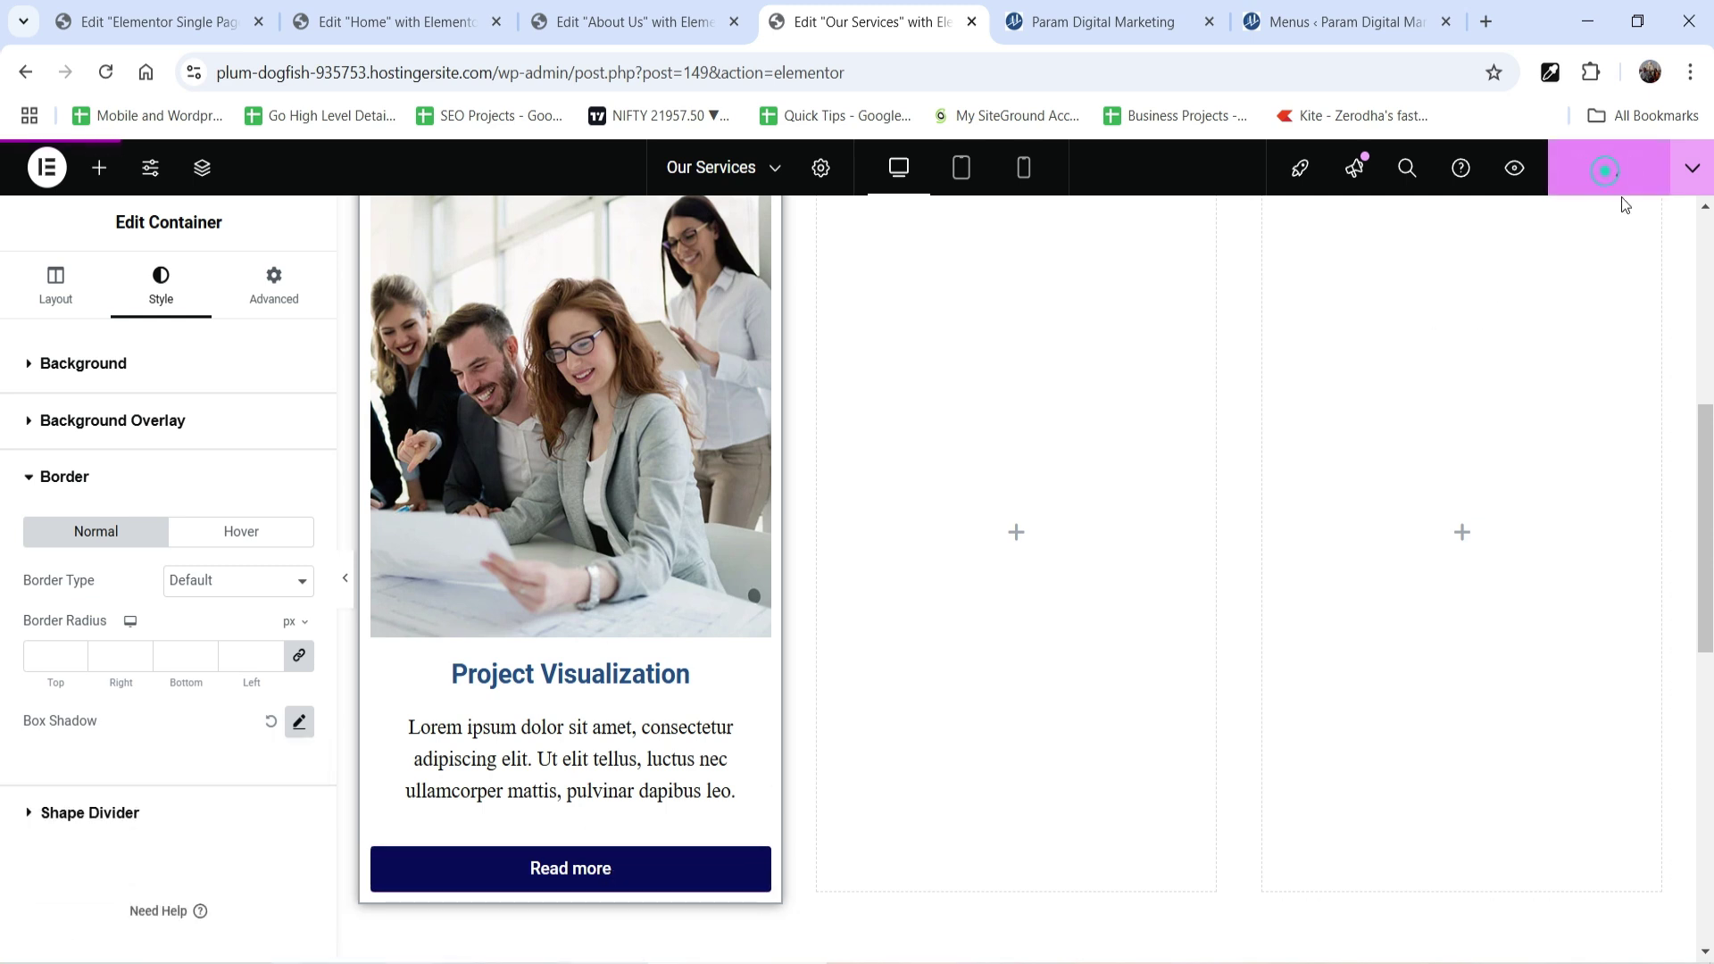
{"action": "left_click", "coordinate": [1692, 168]}
{"action": "left_click", "coordinate": [1580, 321]}
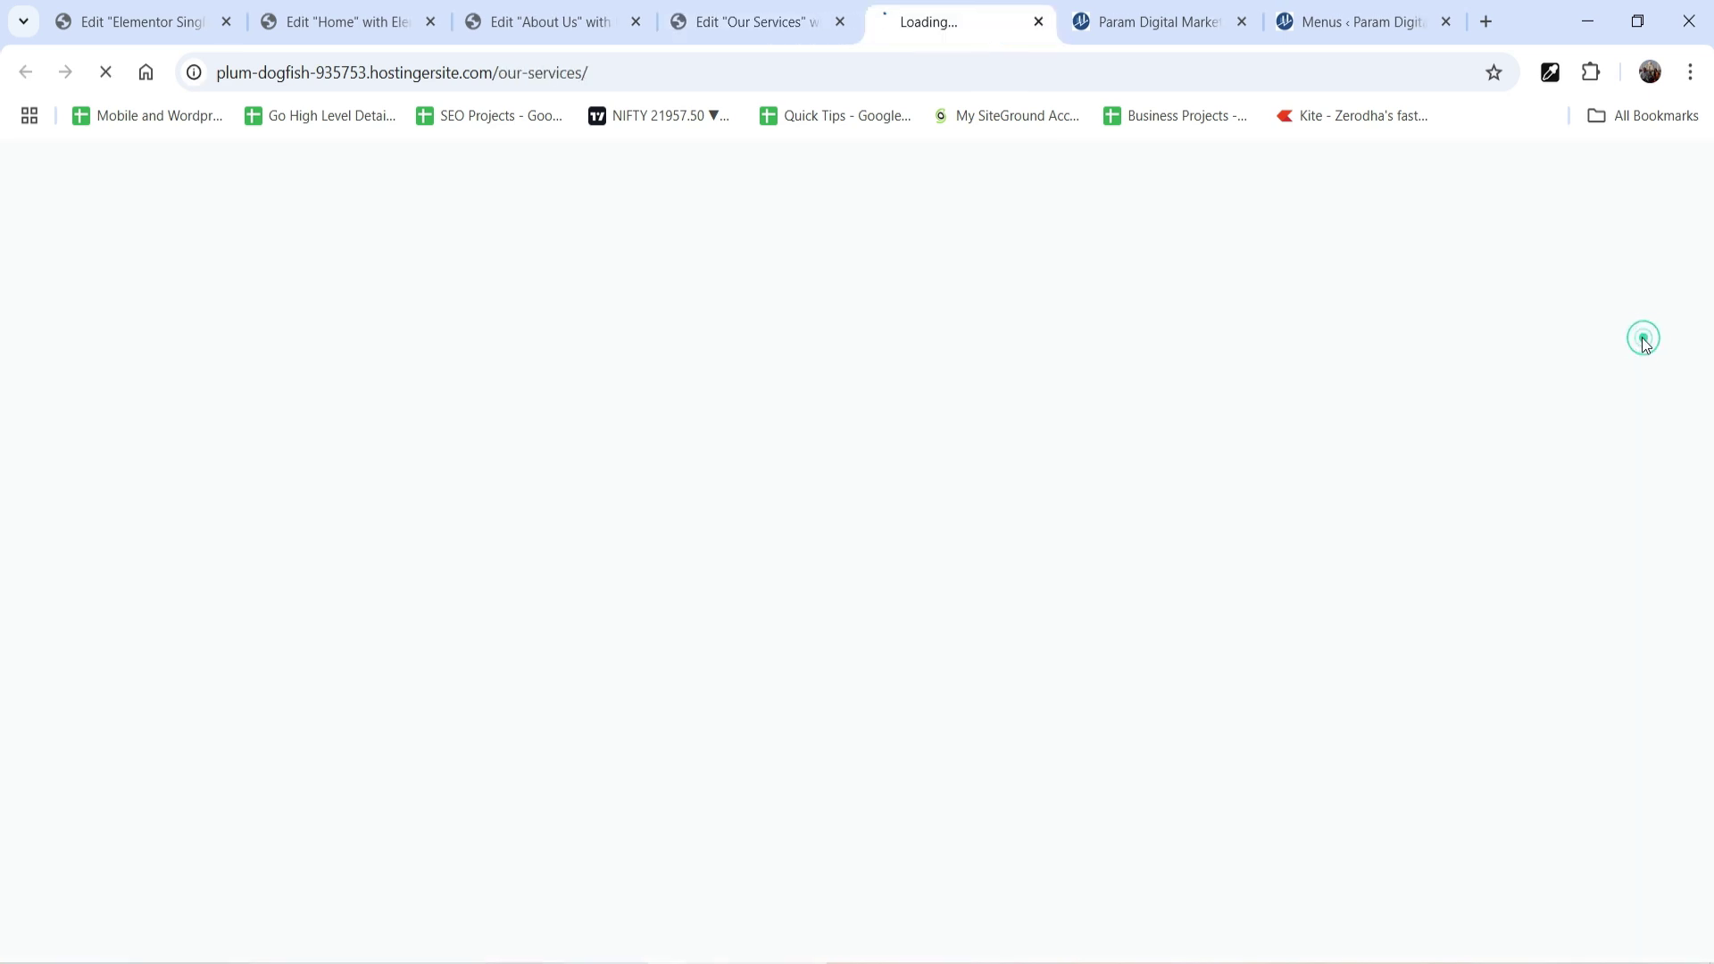
{"action": "scroll", "coordinate": [1108, 290], "scroll_direction": "down", "scroll_amount": 8}
{"action": "scroll", "coordinate": [1000, 463], "scroll_direction": "up", "scroll_amount": 1}
{"action": "scroll", "coordinate": [1001, 462], "scroll_direction": "up", "scroll_amount": 3}
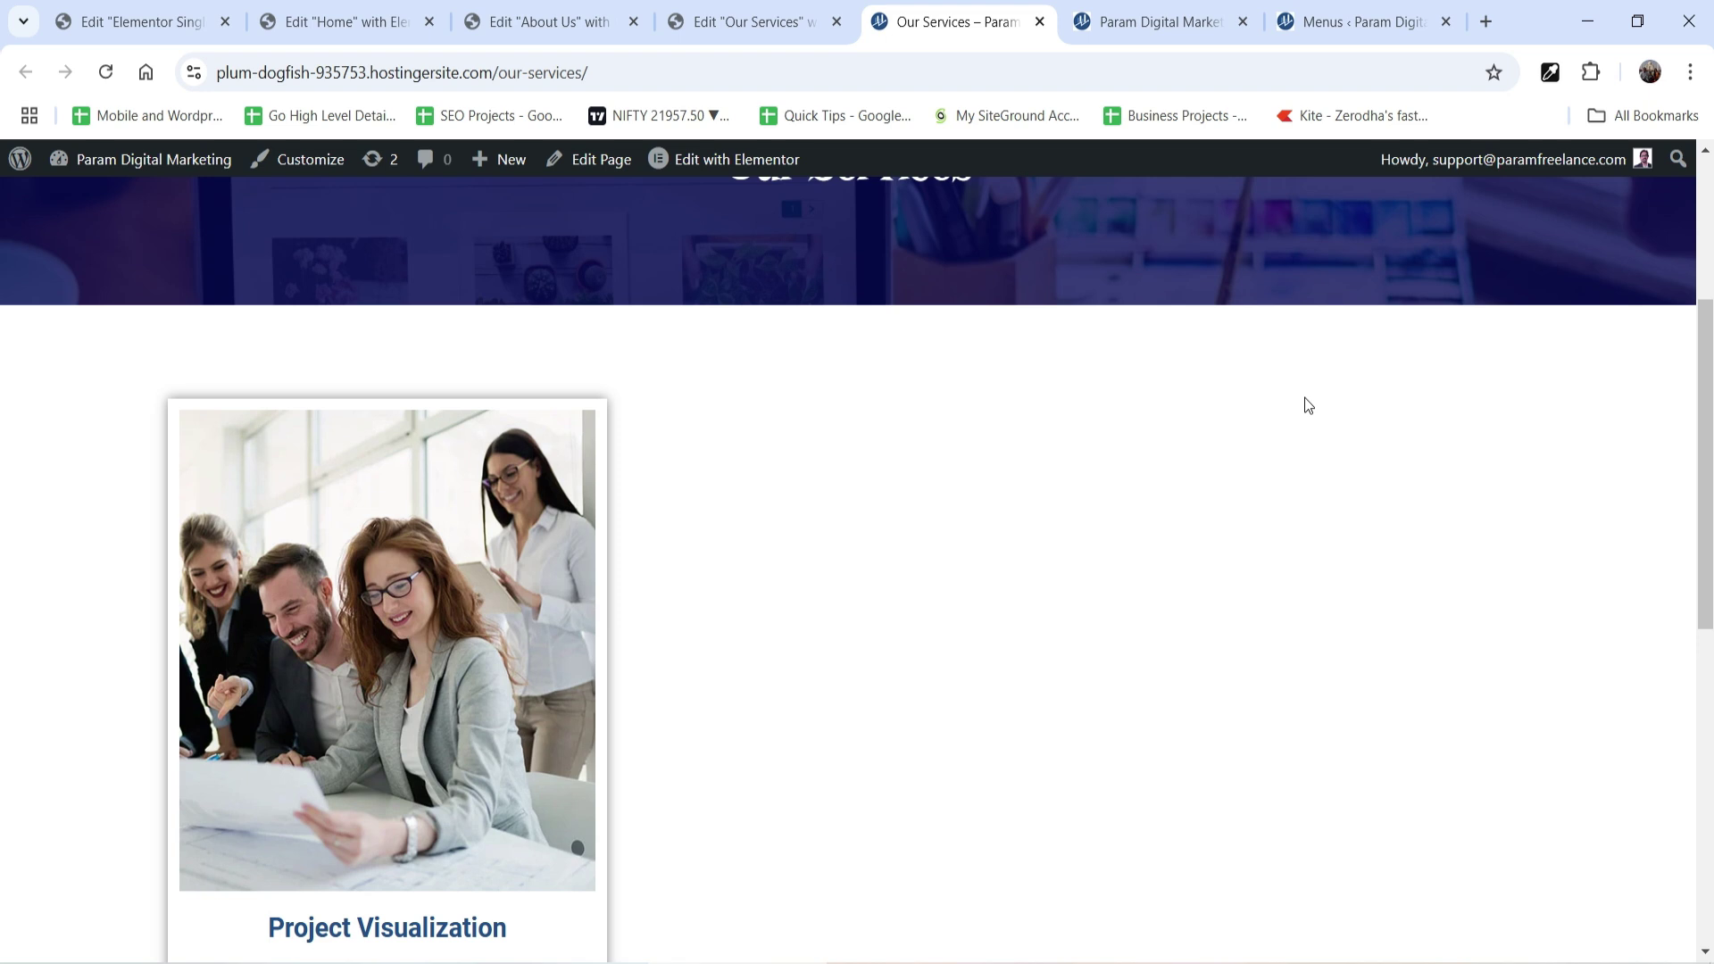
Create a new WordPress page titled "Project Visualization", copying the title from the service card on the live Our Services page.
{"action": "left_click", "coordinate": [1326, 23]}
{"action": "mouse_move", "coordinate": [384, 161]}
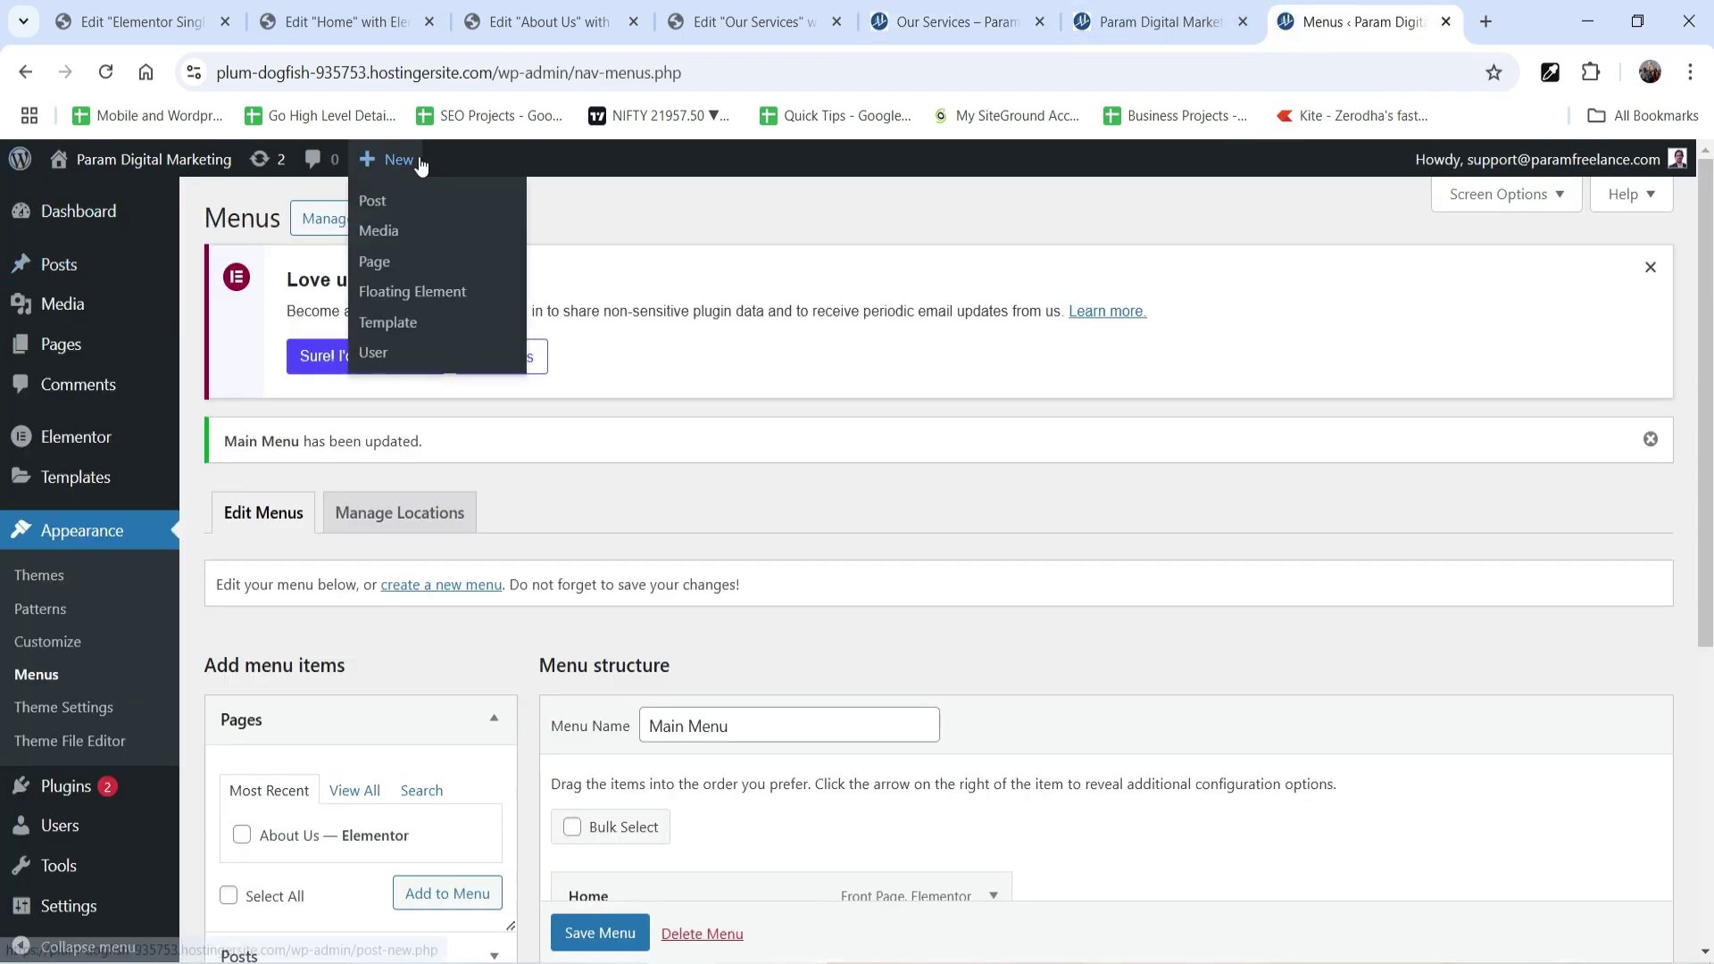
{"action": "left_click", "coordinate": [382, 267]}
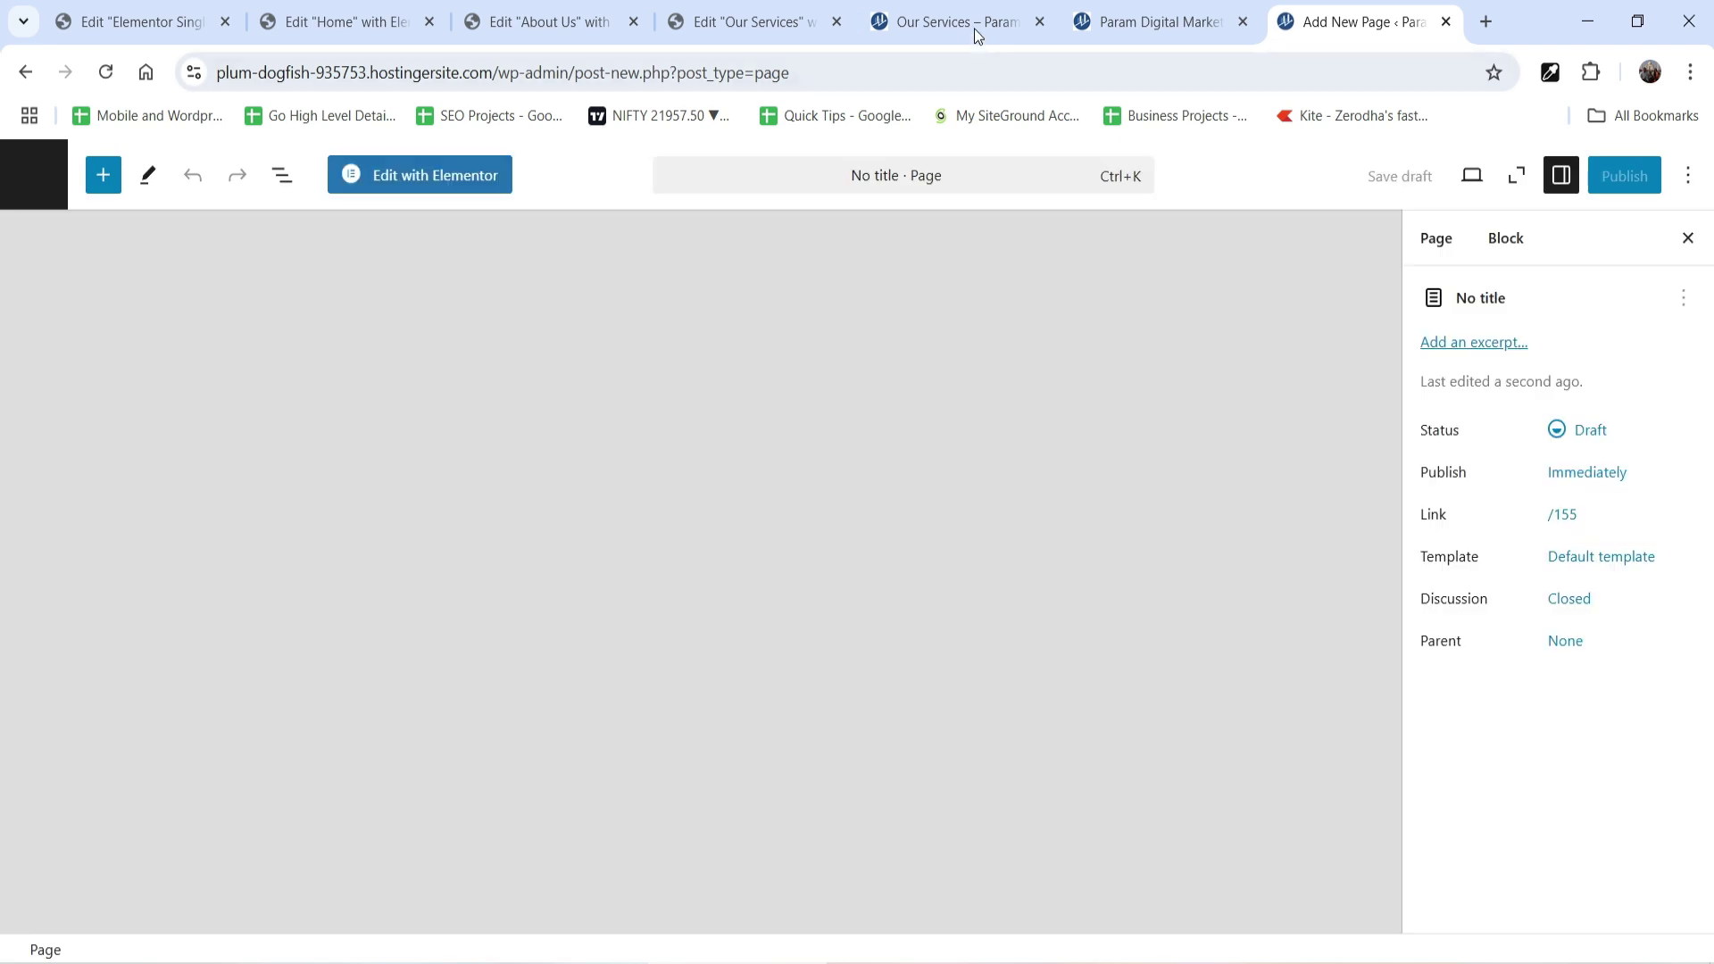
{"action": "left_click", "coordinate": [973, 28]}
{"action": "scroll", "coordinate": [618, 741], "scroll_direction": "down", "scroll_amount": 2}
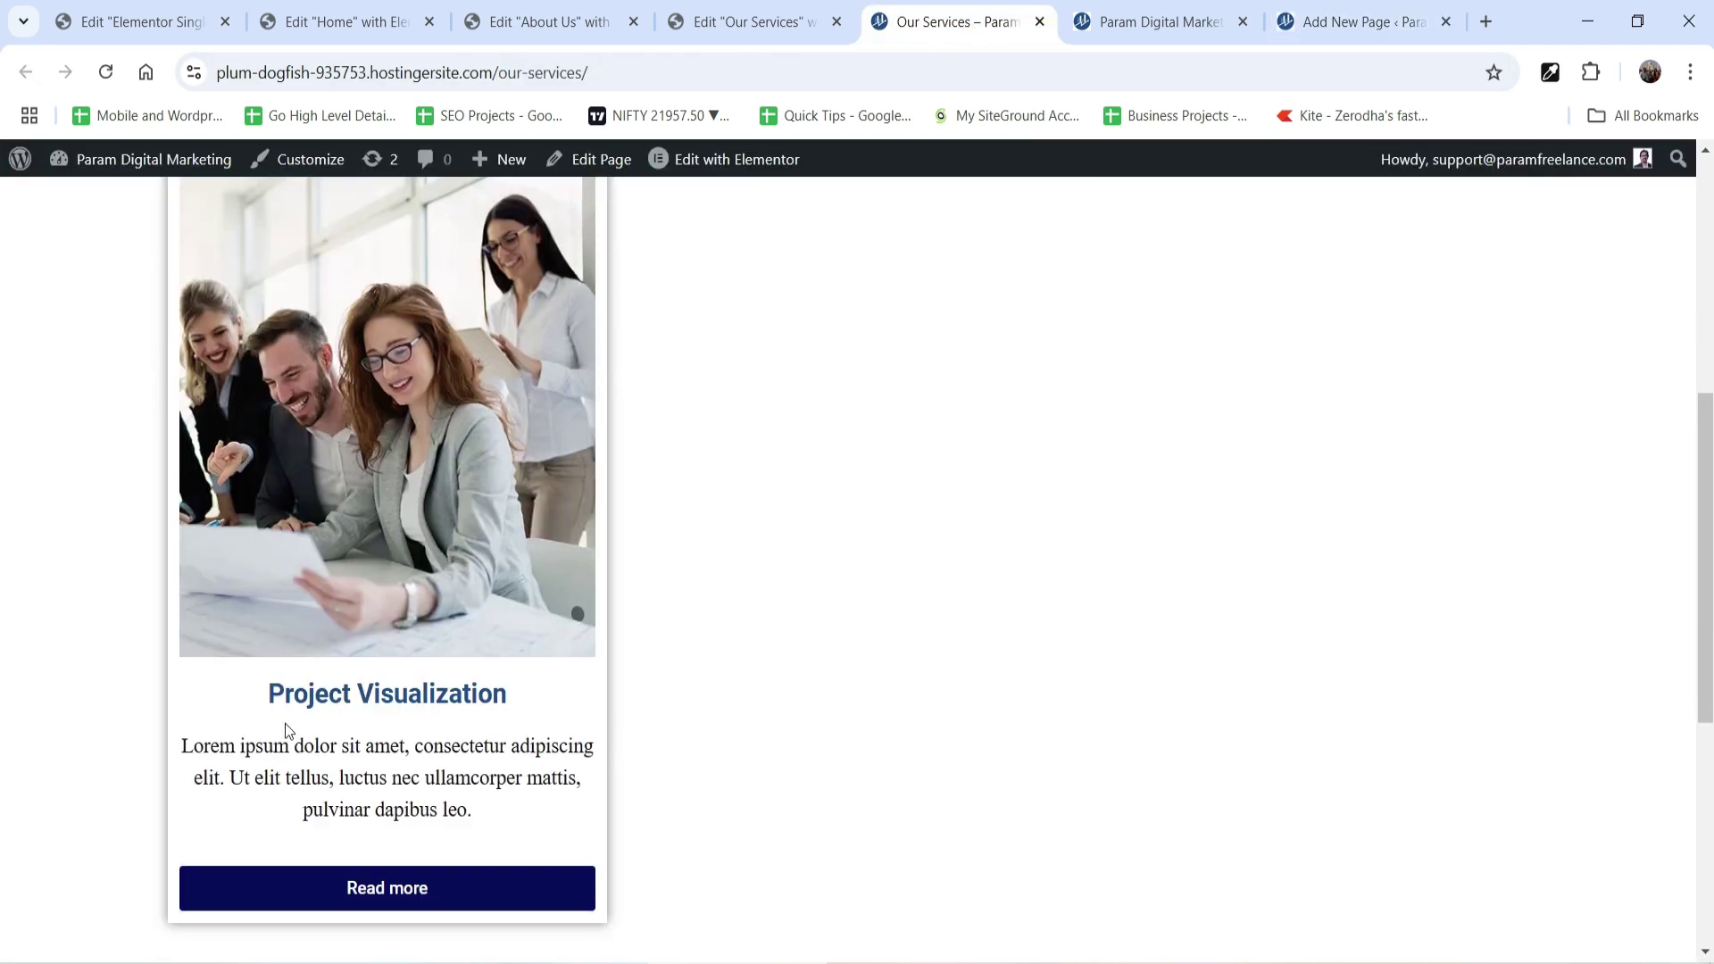
{"action": "triple_click", "coordinate": [308, 701]}
{"action": "key", "text": "ctrl+c"}
{"action": "left_click", "coordinate": [1371, 24]}
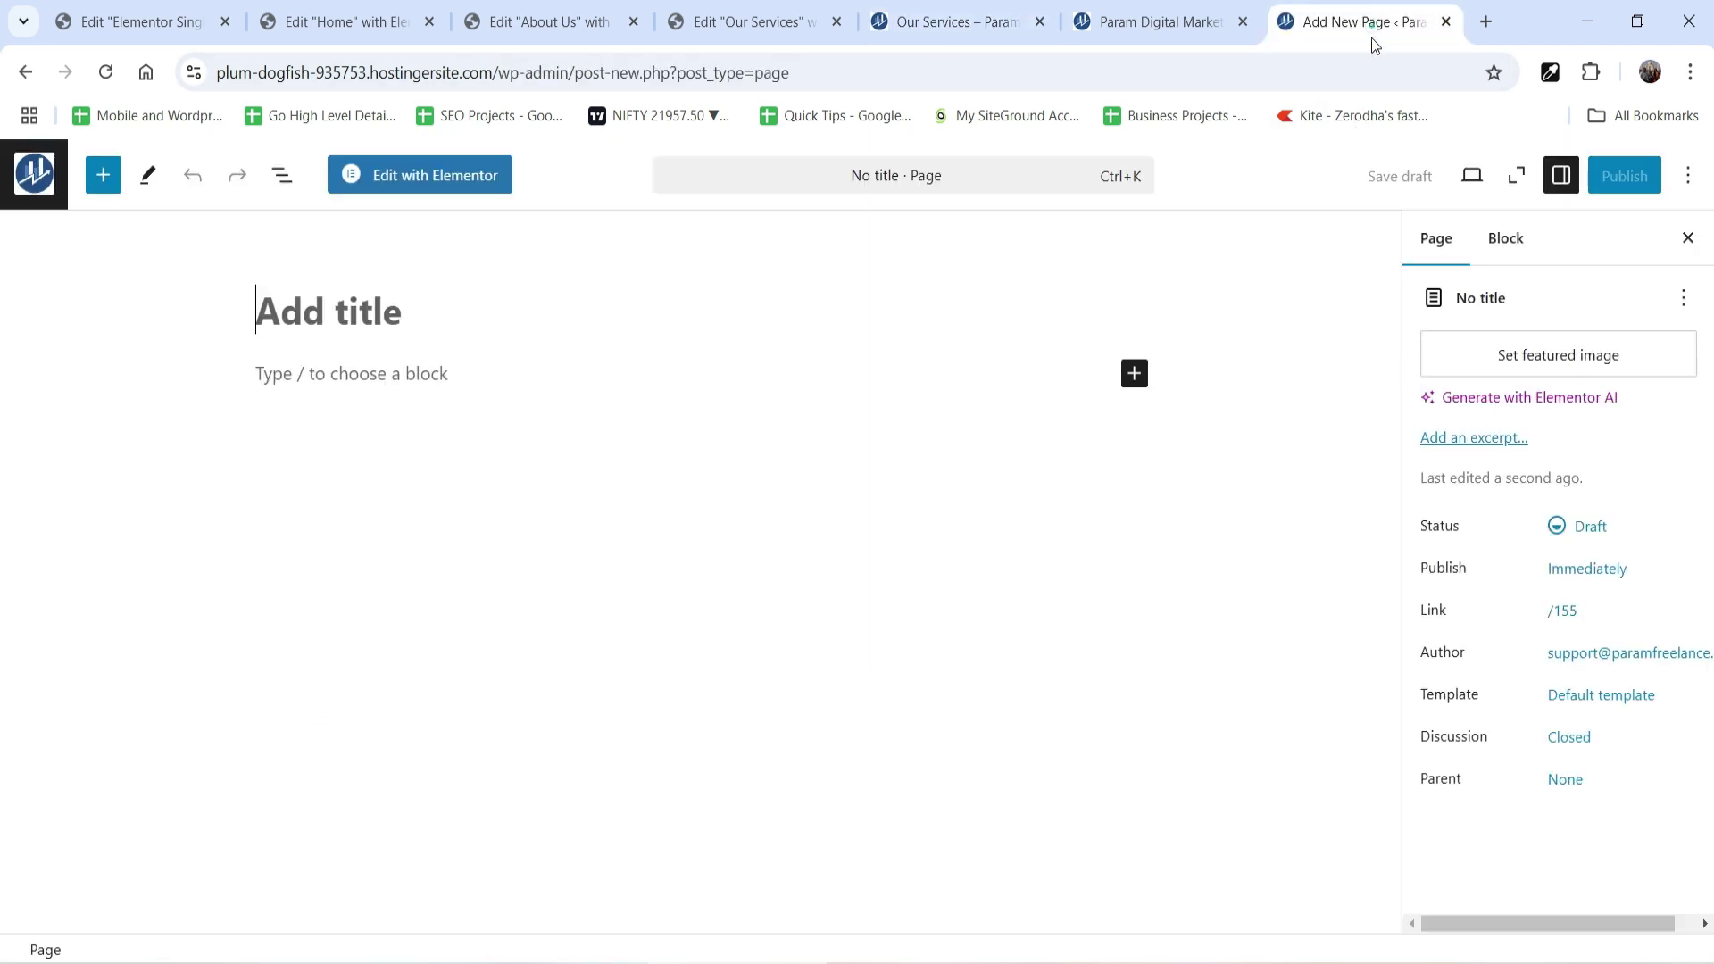
{"action": "left_click", "coordinate": [353, 301]}
{"action": "key", "text": "ctrl+v"}
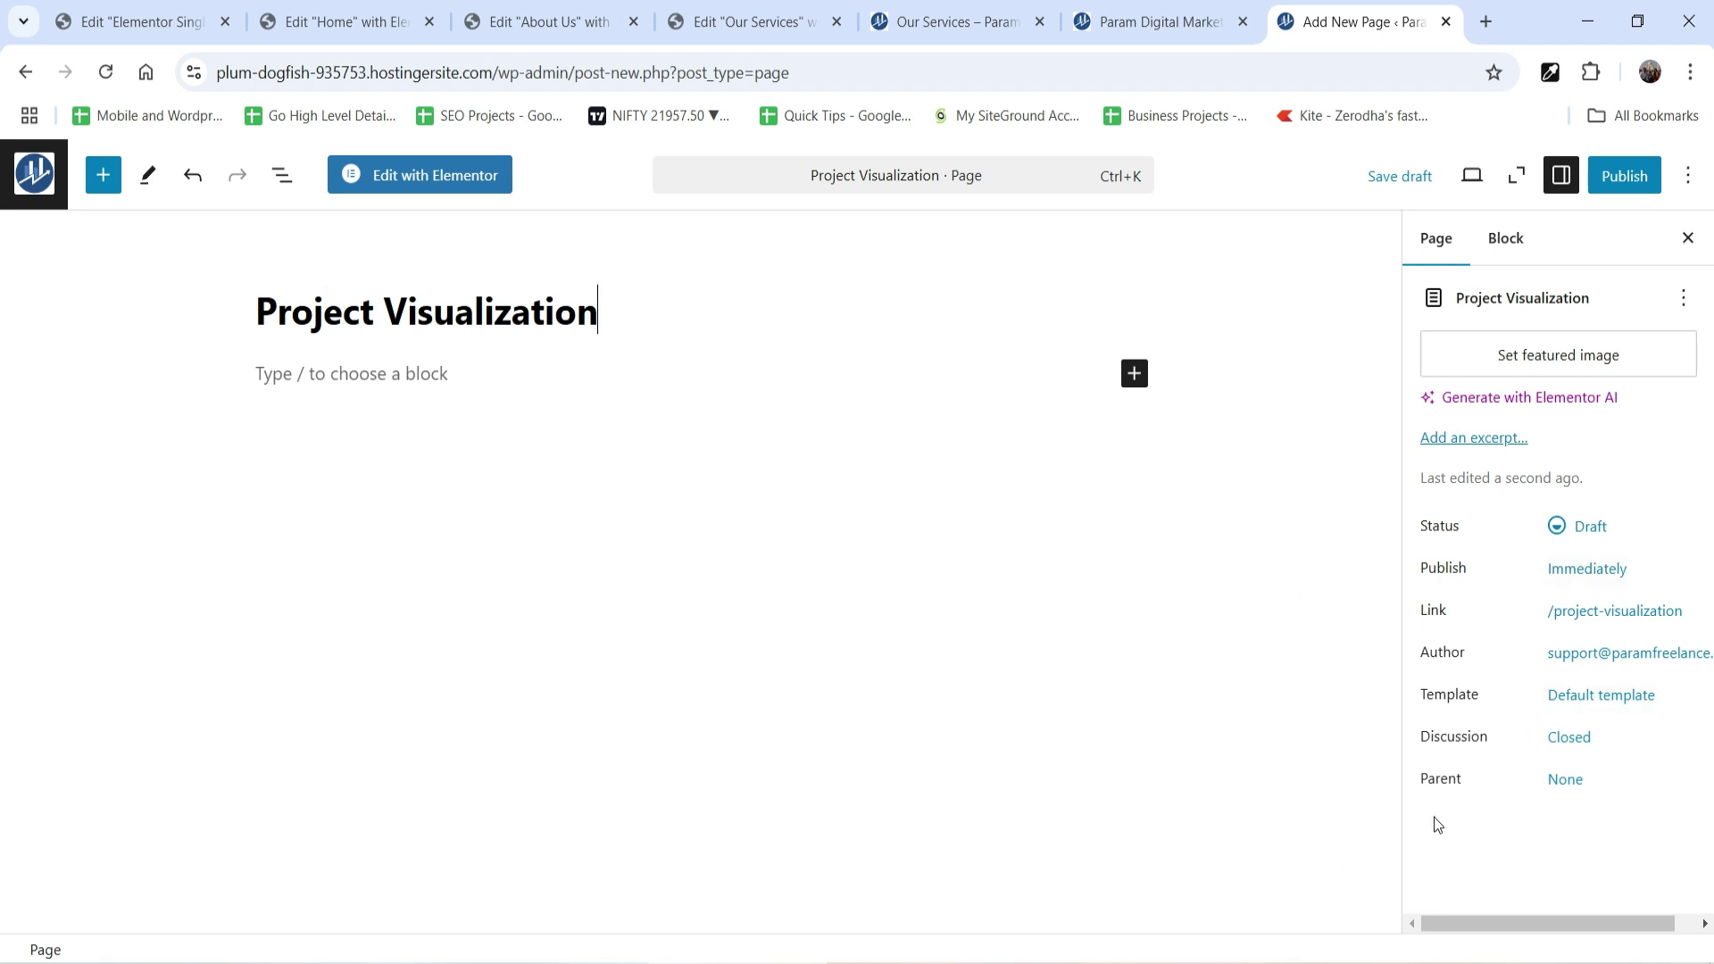
Set Our Services as the parent of the Project Visualization page.
{"action": "left_click", "coordinate": [1569, 790]}
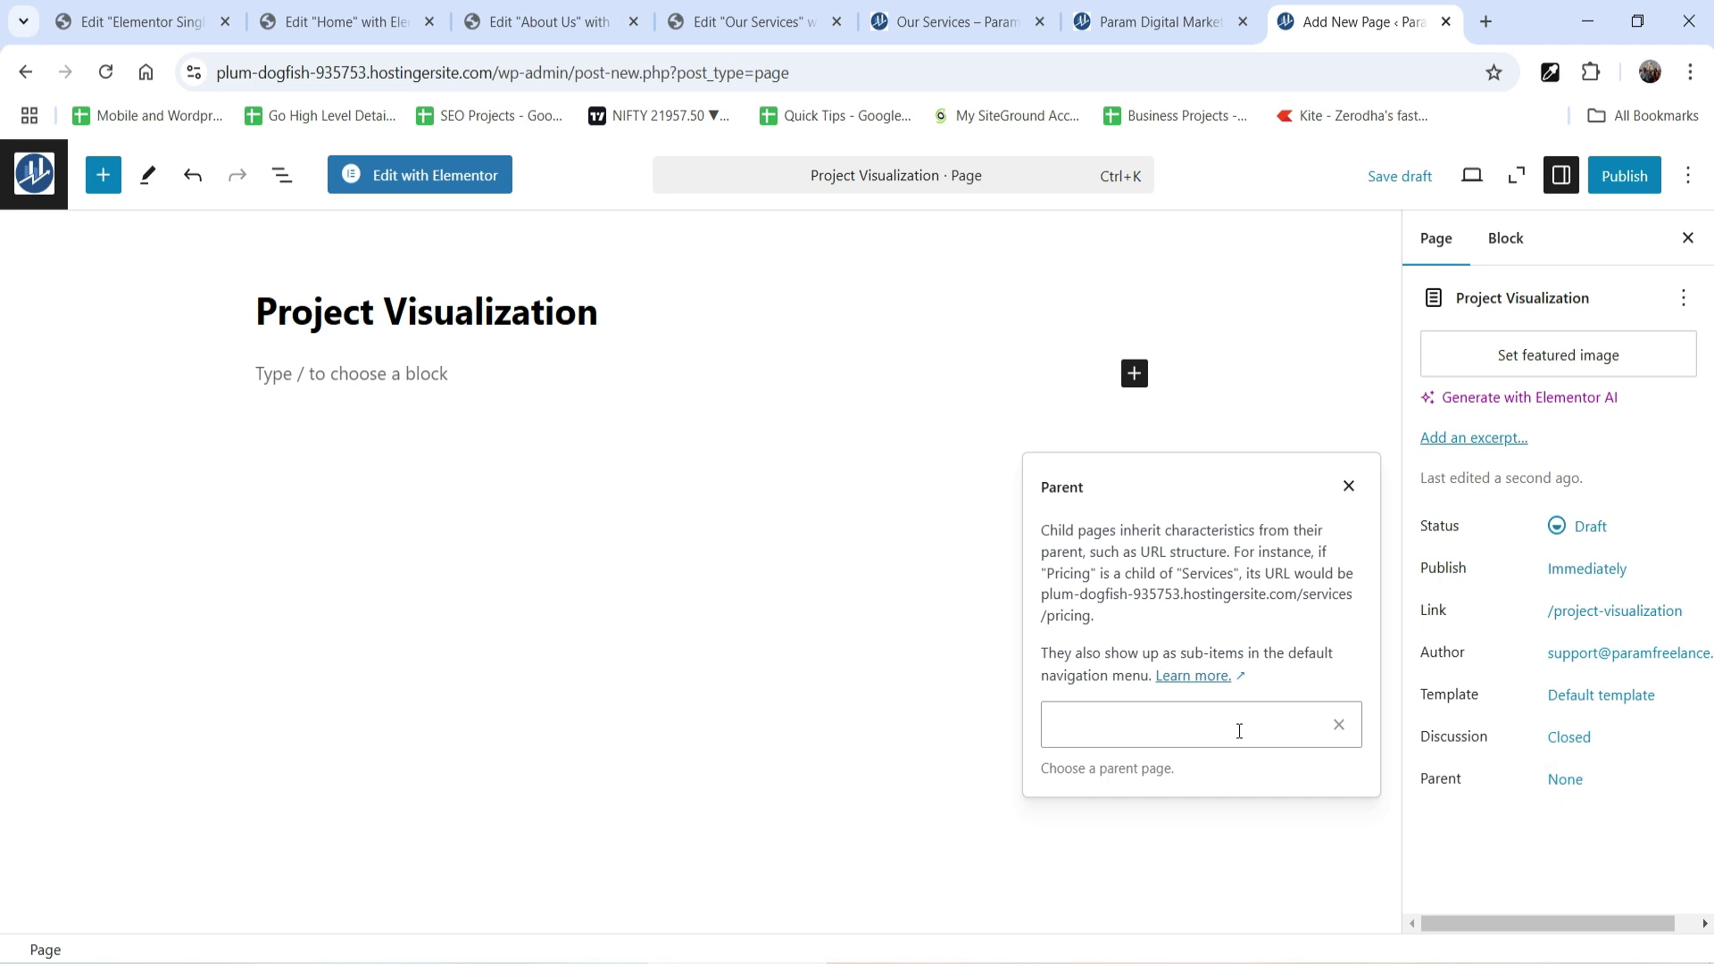
{"action": "left_click", "coordinate": [1230, 727]}
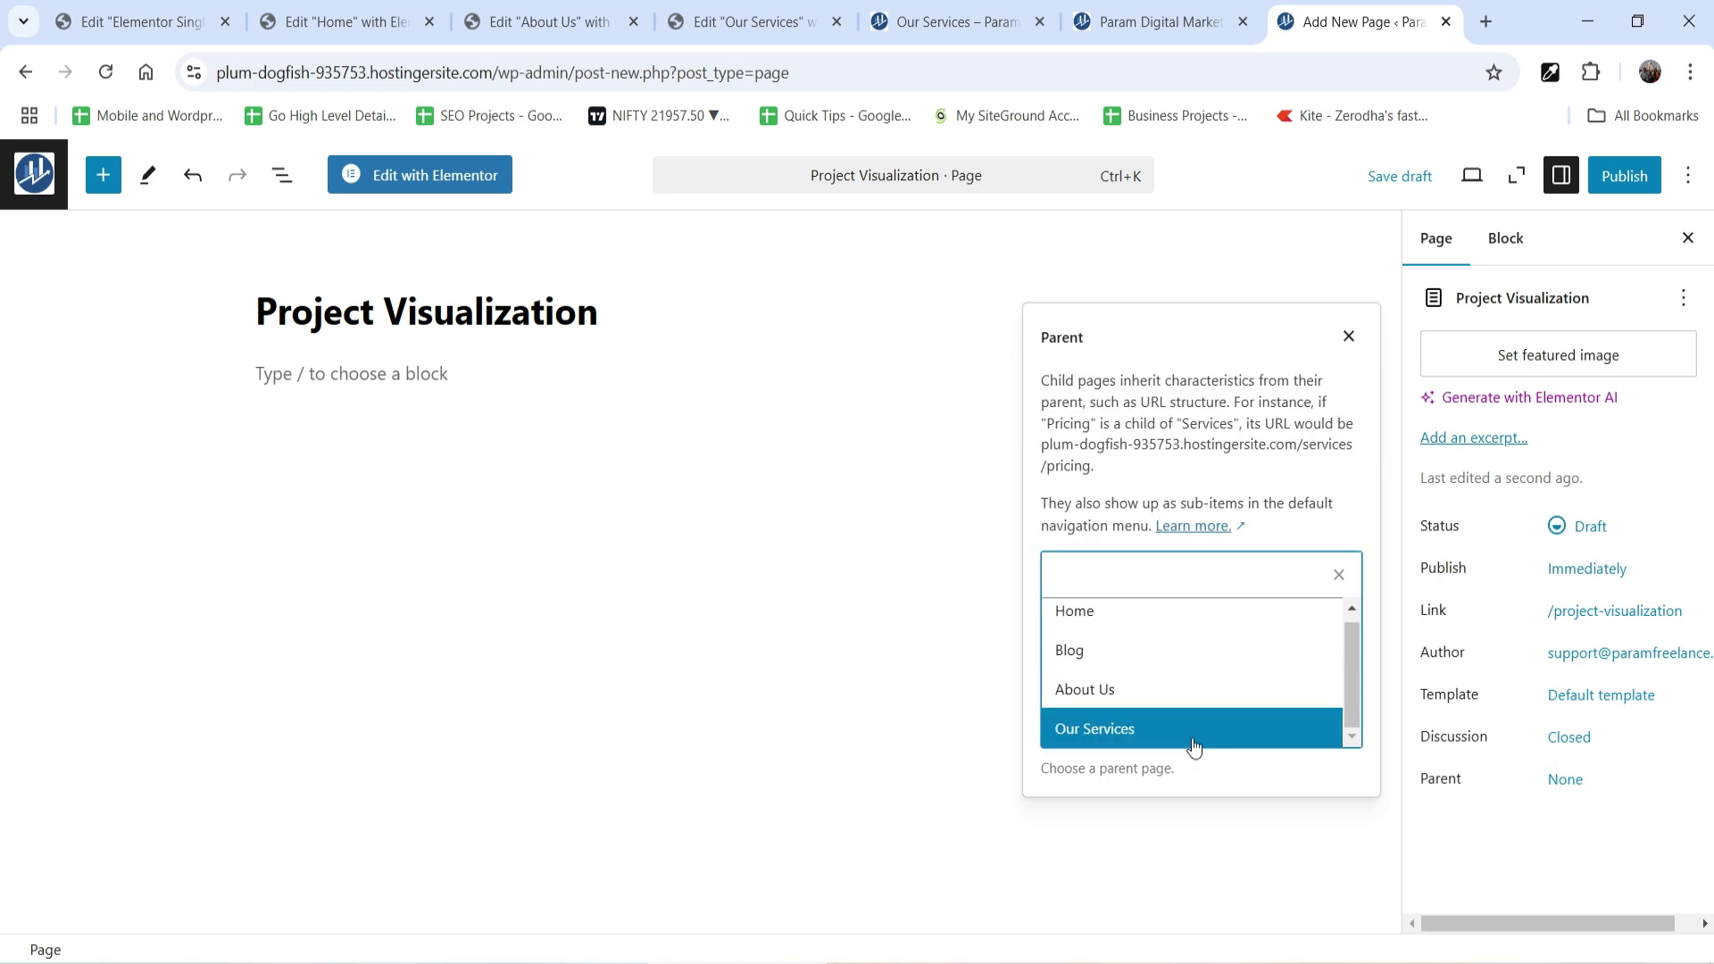
{"action": "left_click", "coordinate": [1194, 746]}
{"action": "left_click", "coordinate": [1529, 870]}
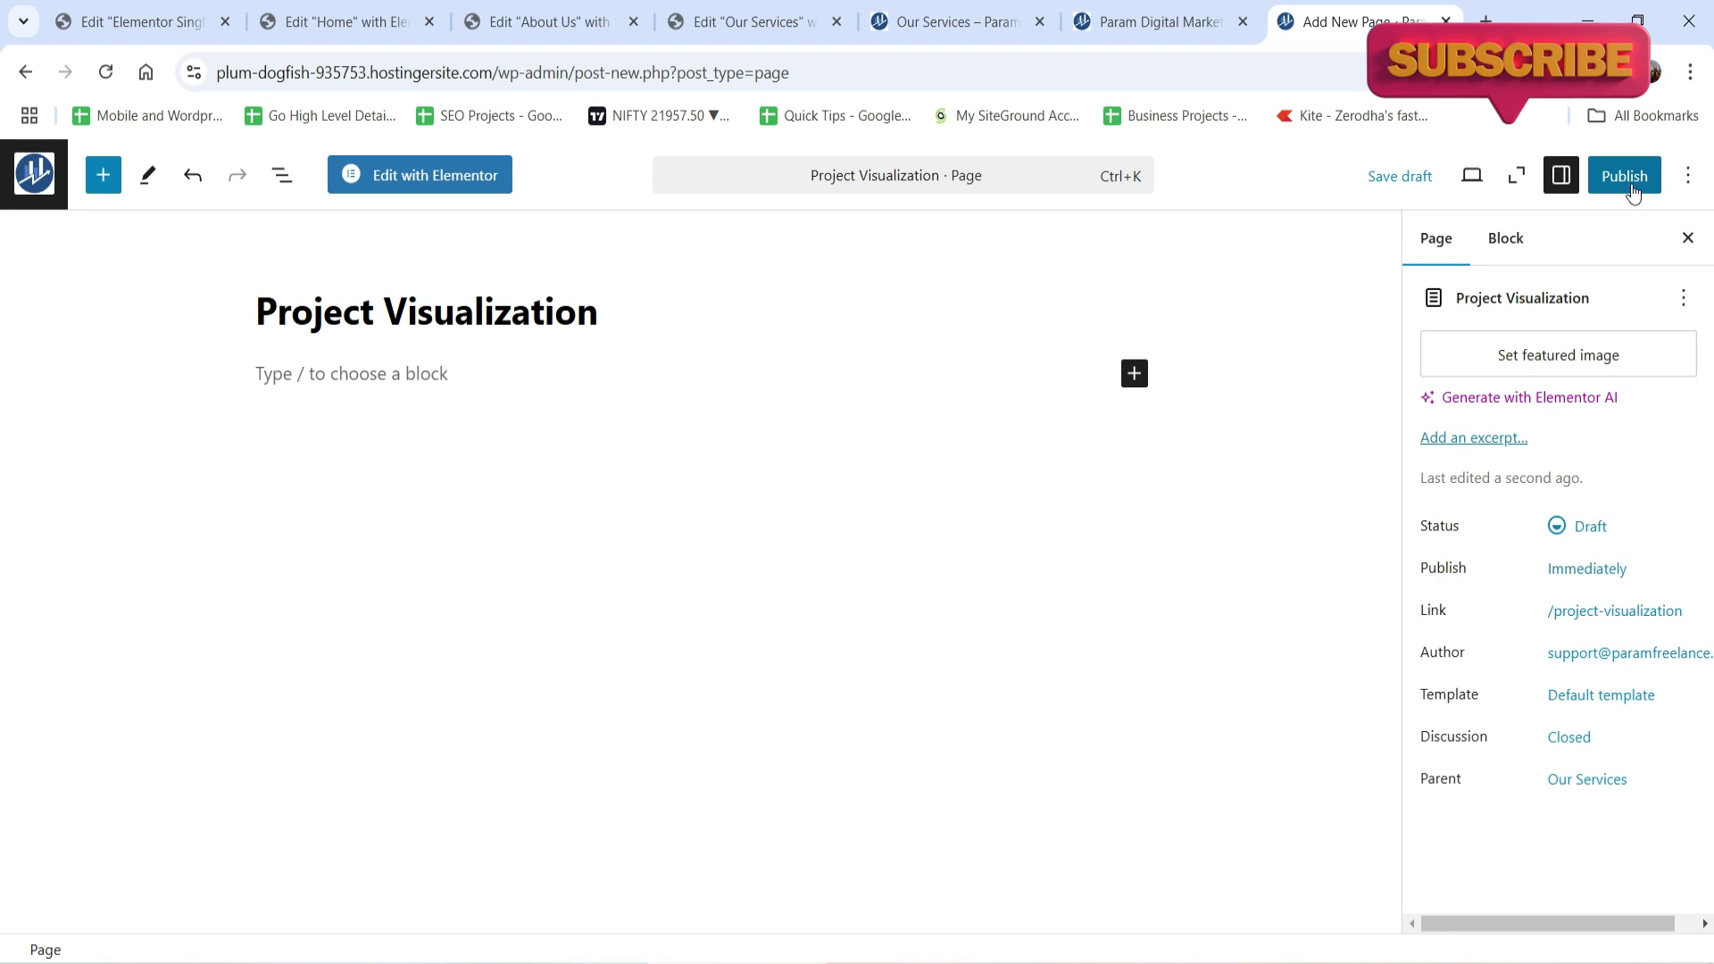
Publish the Project Visualization page and open the live page in a new browser tab.
{"action": "left_click", "coordinate": [1625, 175]}
{"action": "left_click", "coordinate": [1629, 175]}
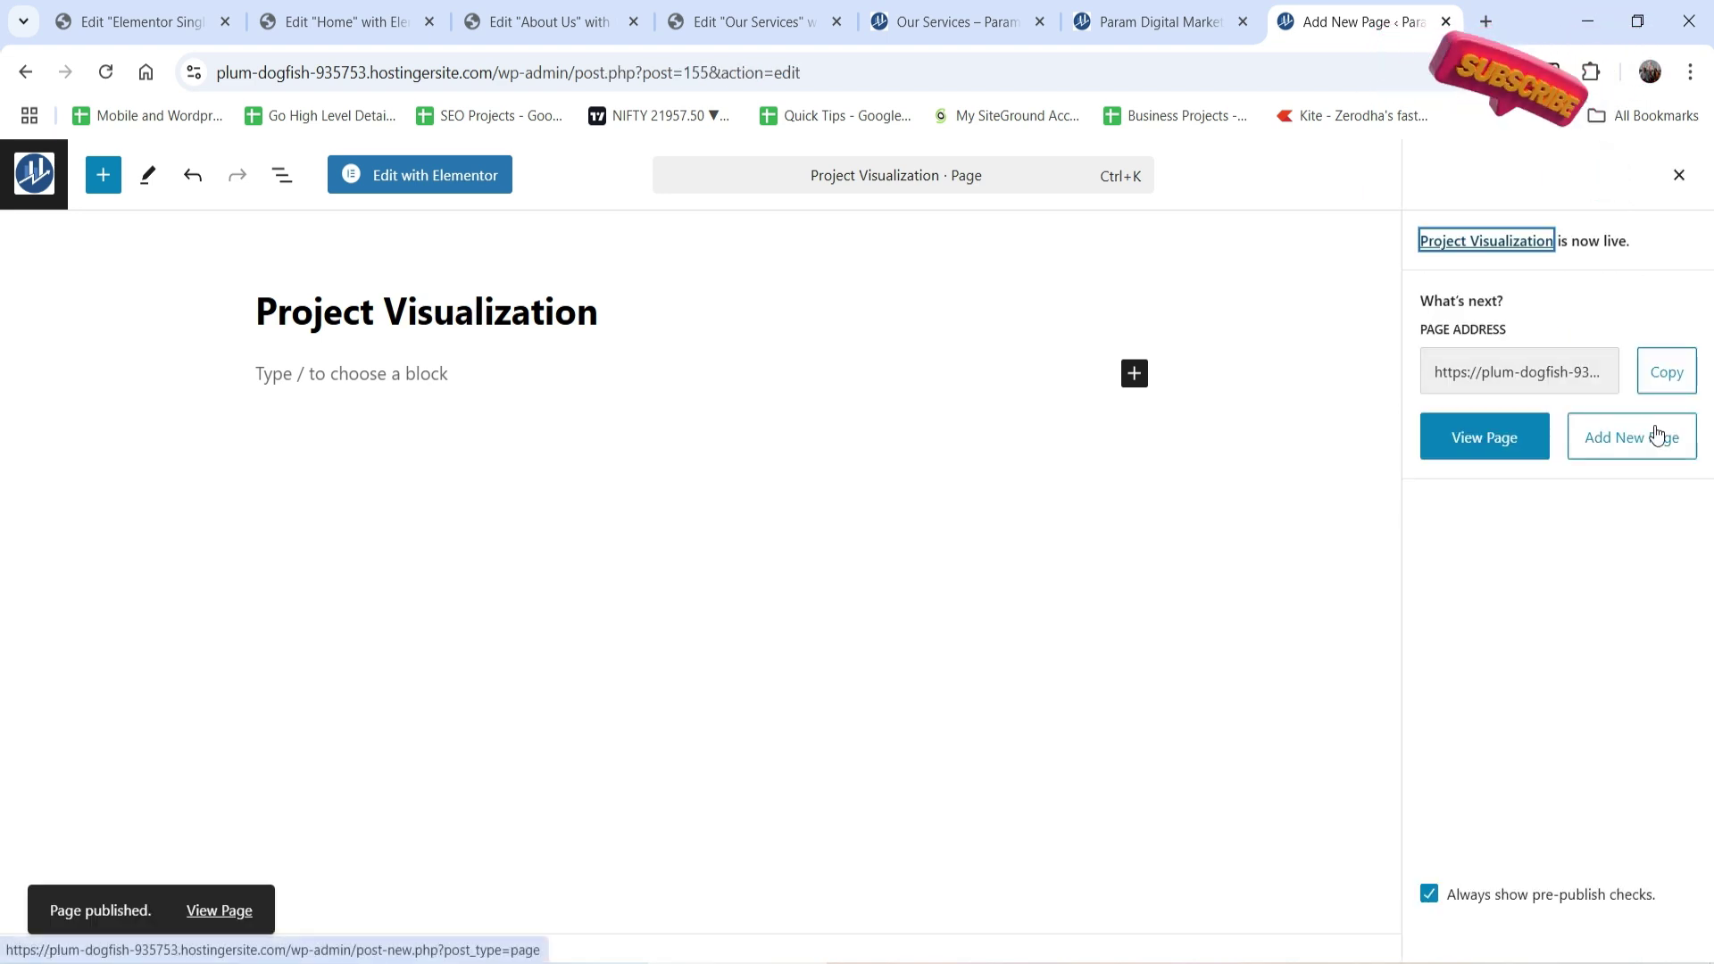
{"action": "right_click", "coordinate": [215, 911]}
{"action": "left_click", "coordinate": [278, 677]}
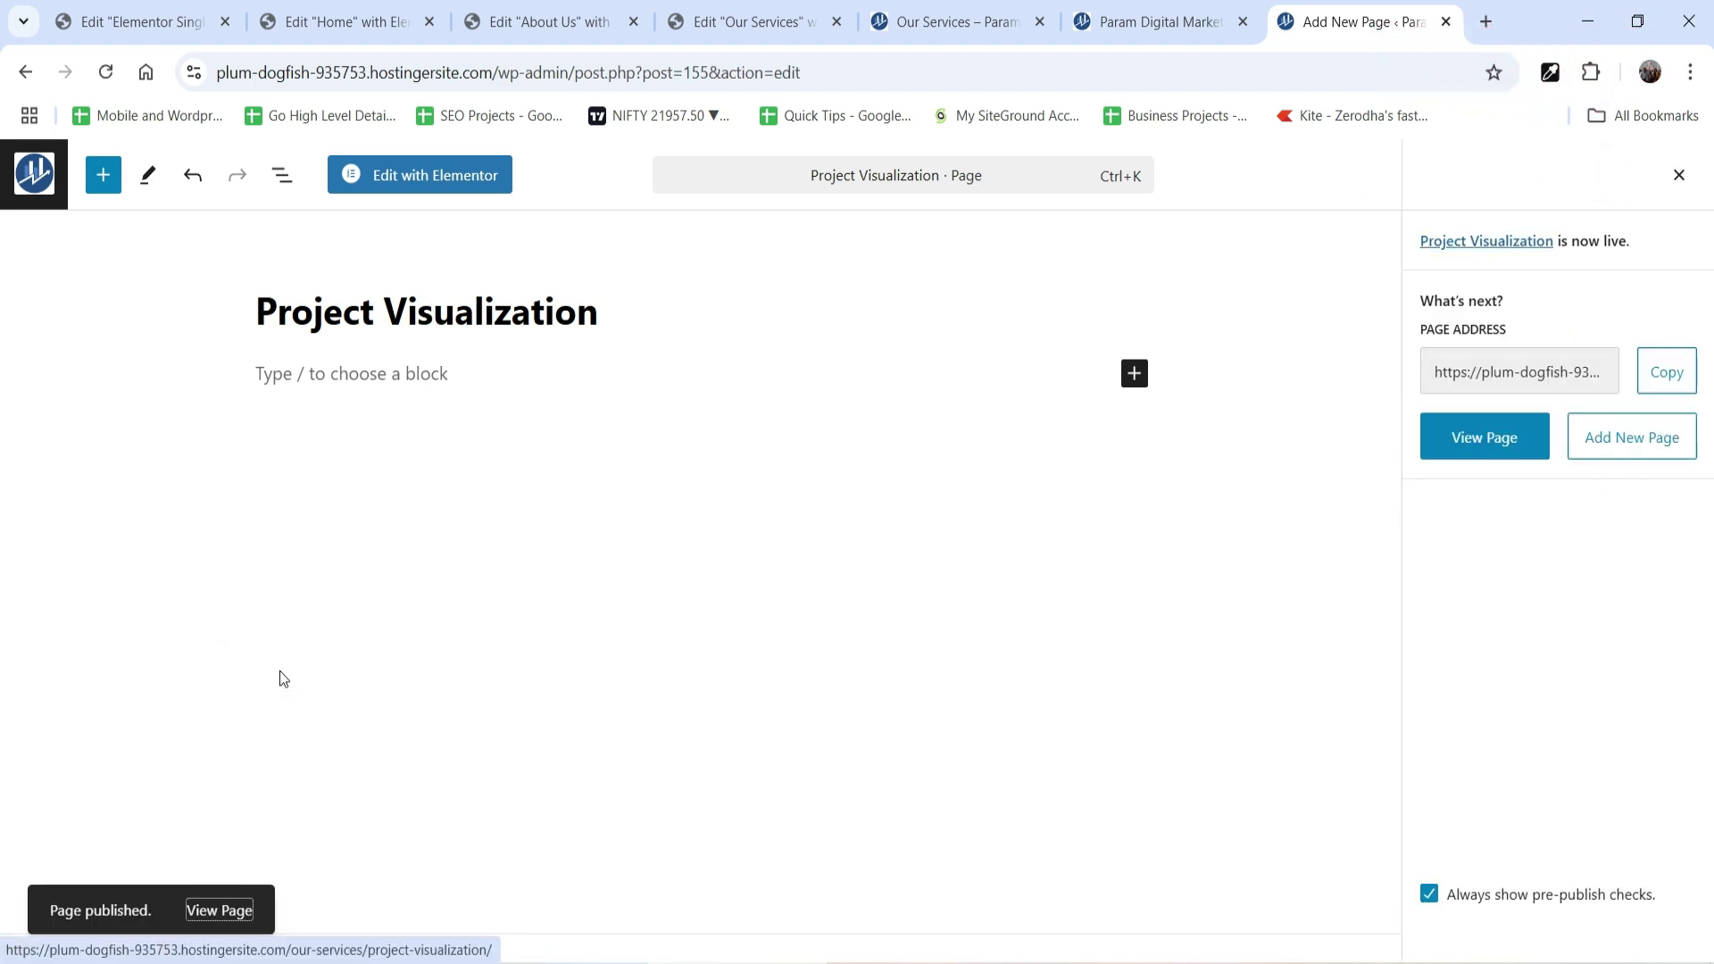
{"action": "left_click", "coordinate": [1346, 20]}
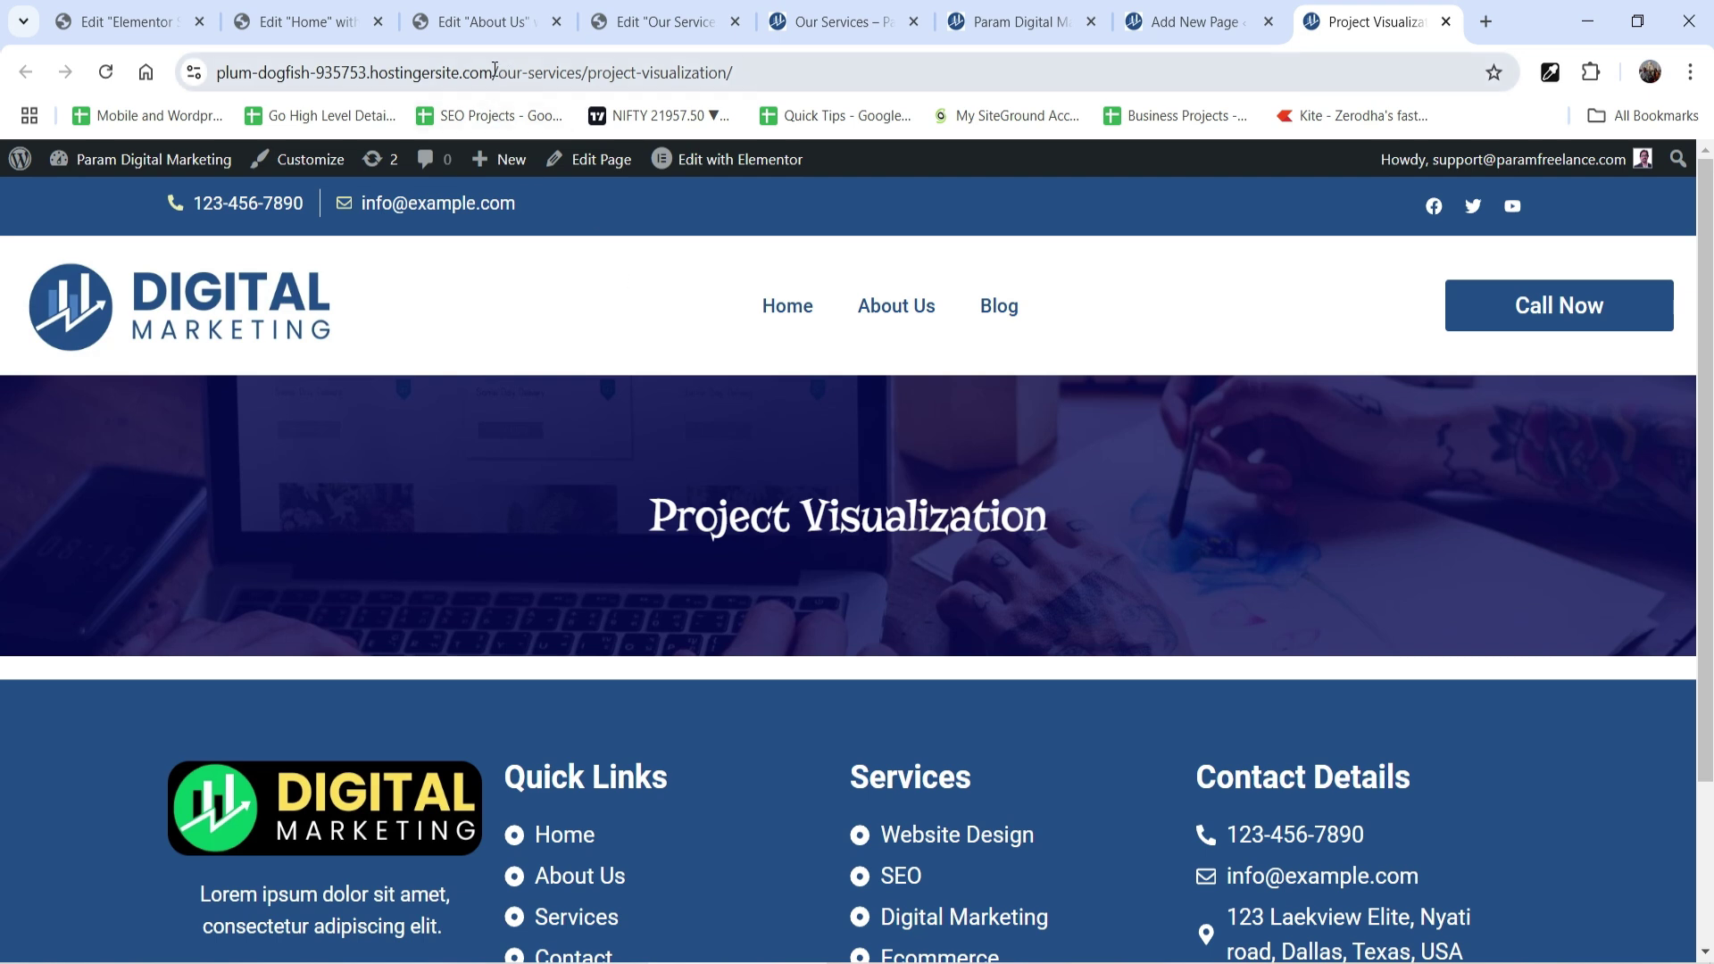
Examine the live page's web address and title to check how it nests under Our Services.
{"action": "left_click_drag", "start_coordinate": [498, 72], "coordinate": [772, 75]}
{"action": "left_click", "coordinate": [667, 71]}
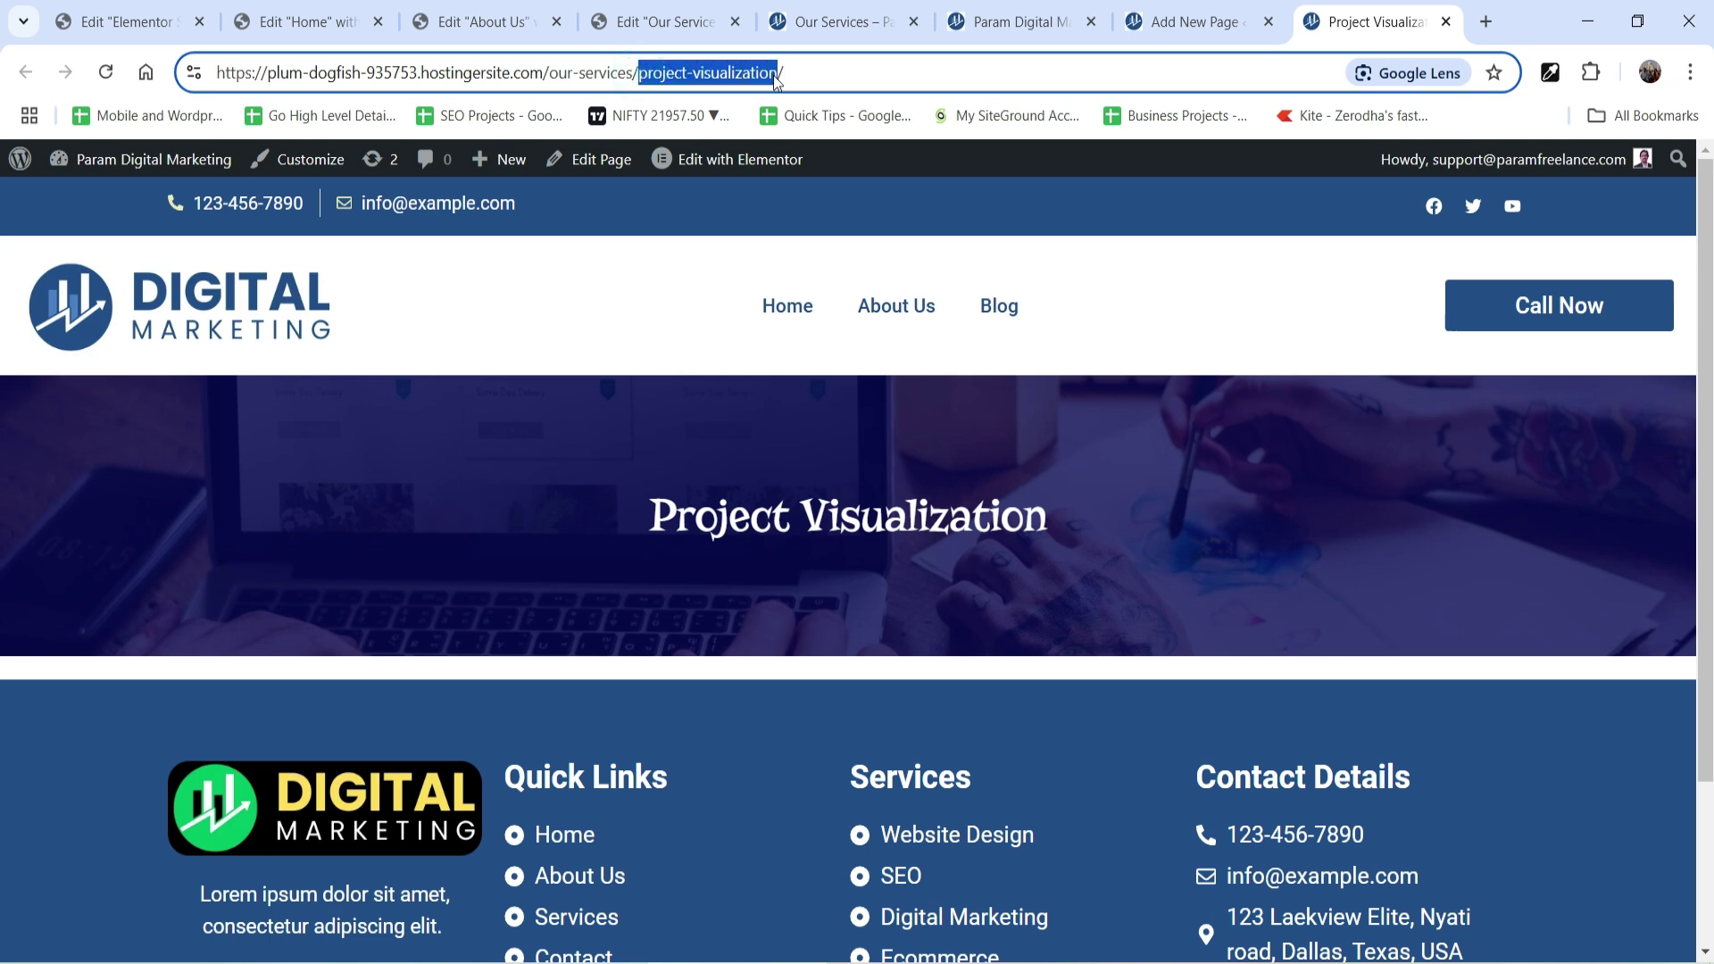
{"action": "triple_click", "coordinate": [609, 516]}
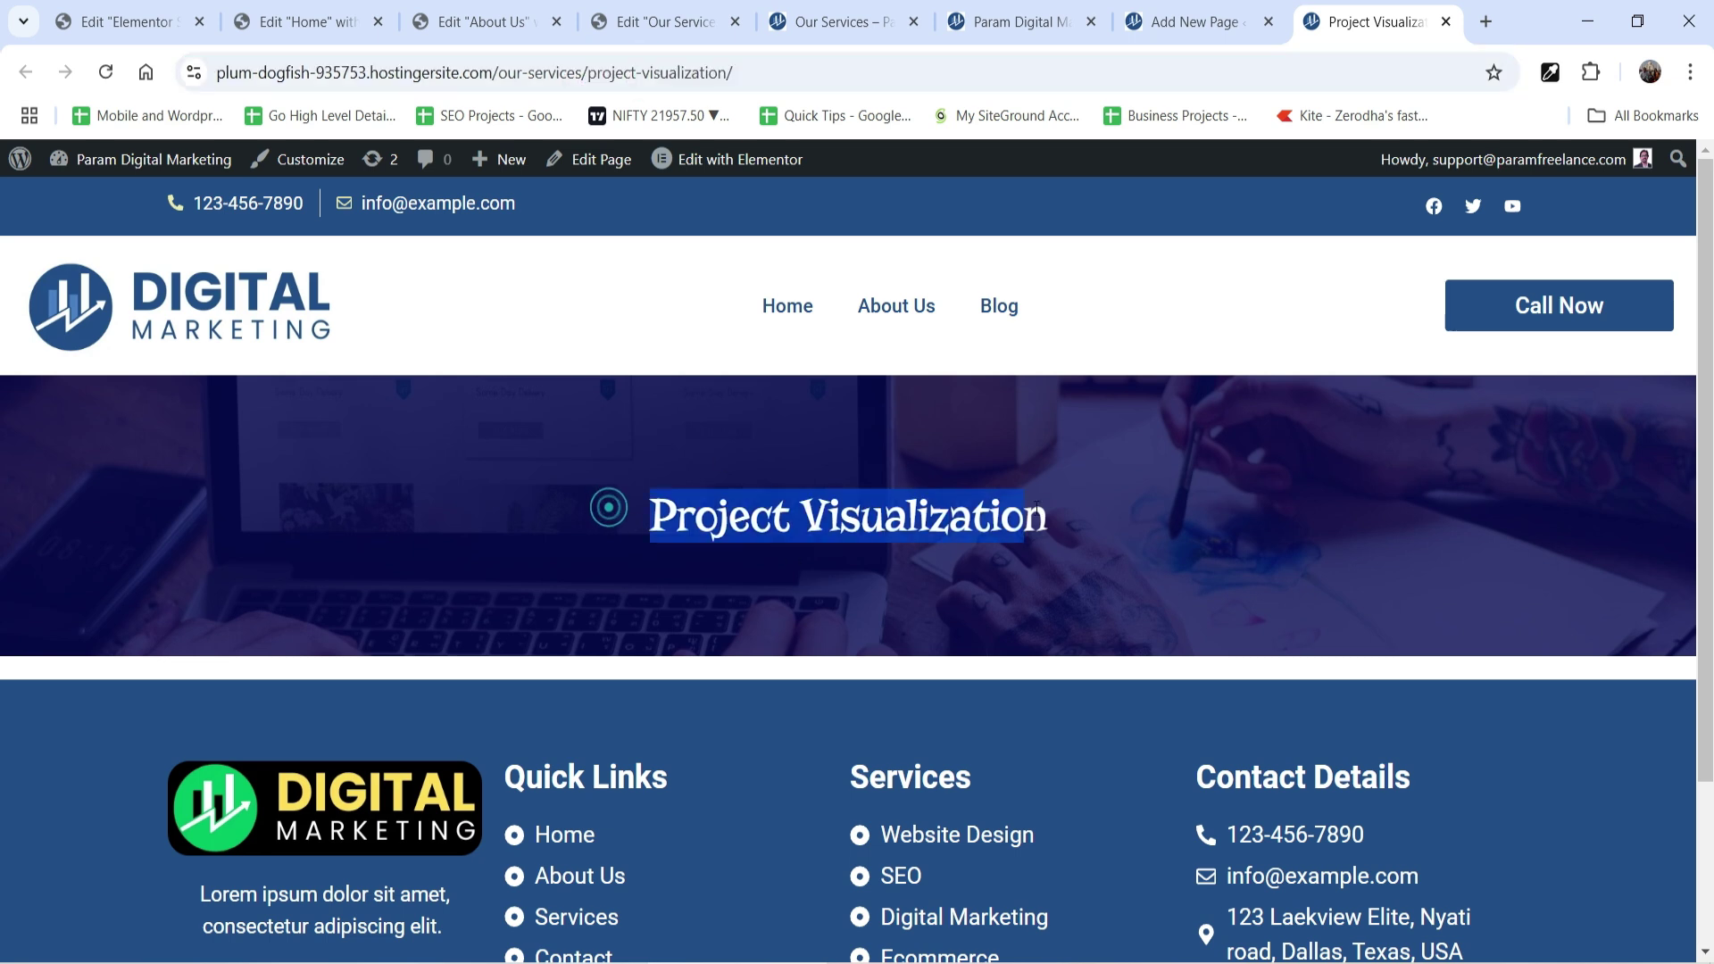
{"action": "left_click", "coordinate": [1178, 525]}
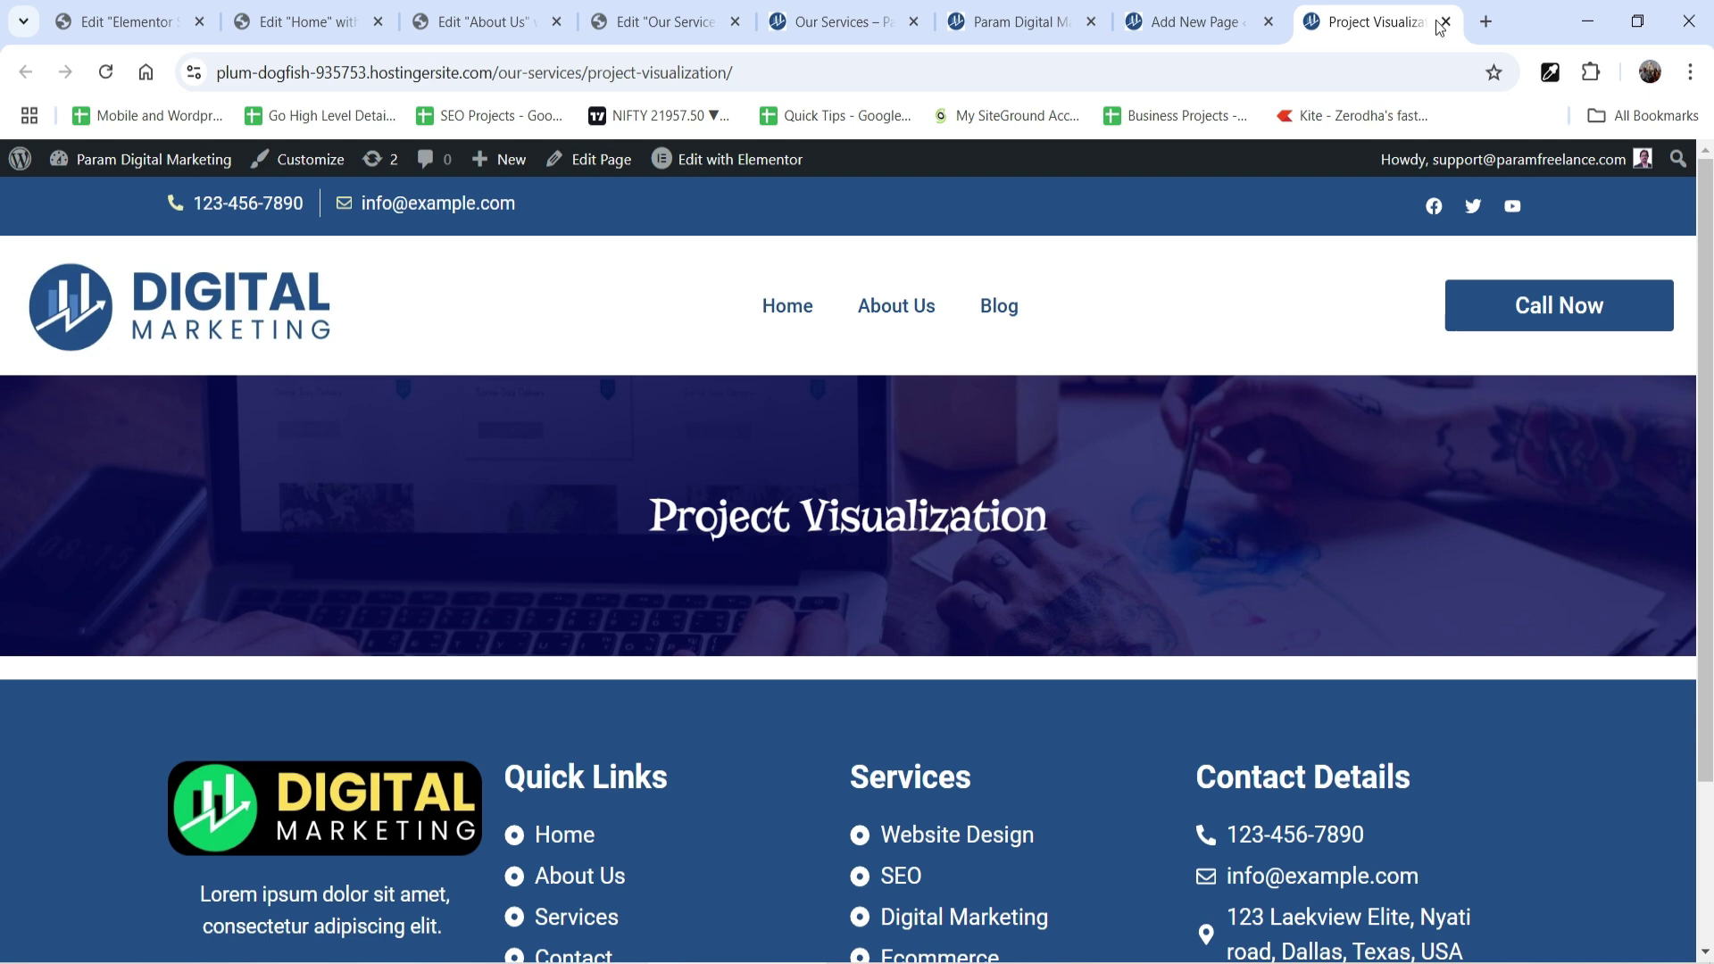
Open the Project Visualization page in the Elementor editor and add a two-column container with a narrow first and a wide second column.
{"action": "left_click", "coordinate": [1205, 23]}
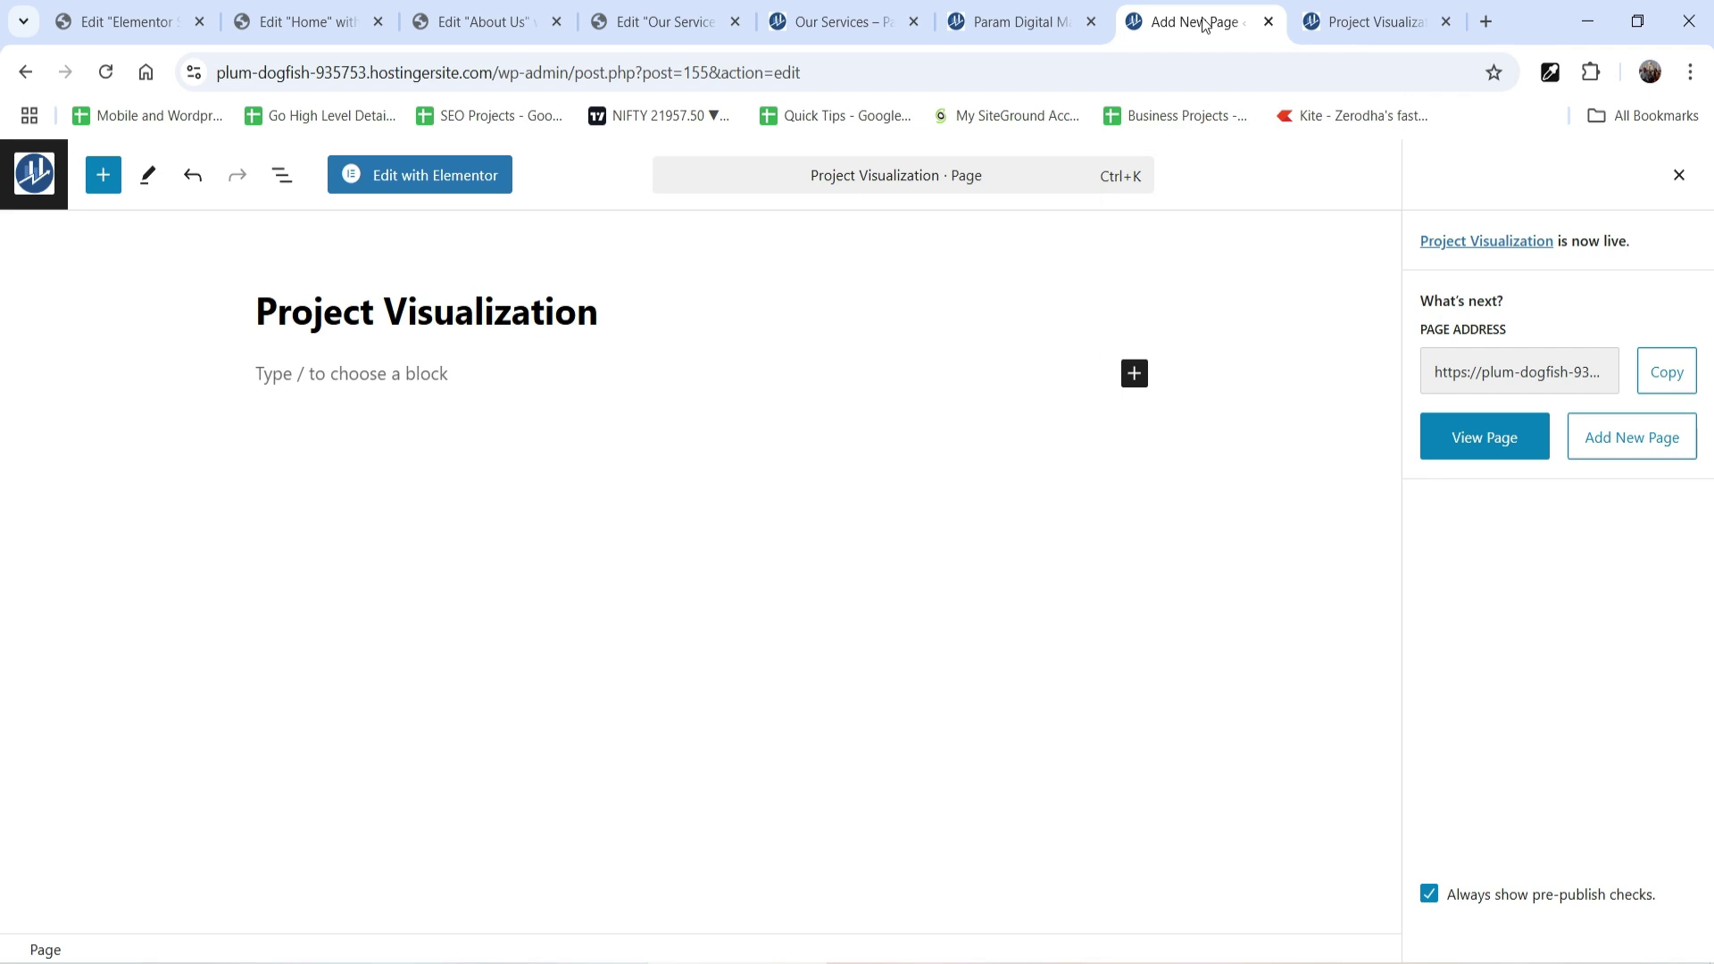
{"action": "left_click", "coordinate": [407, 174]}
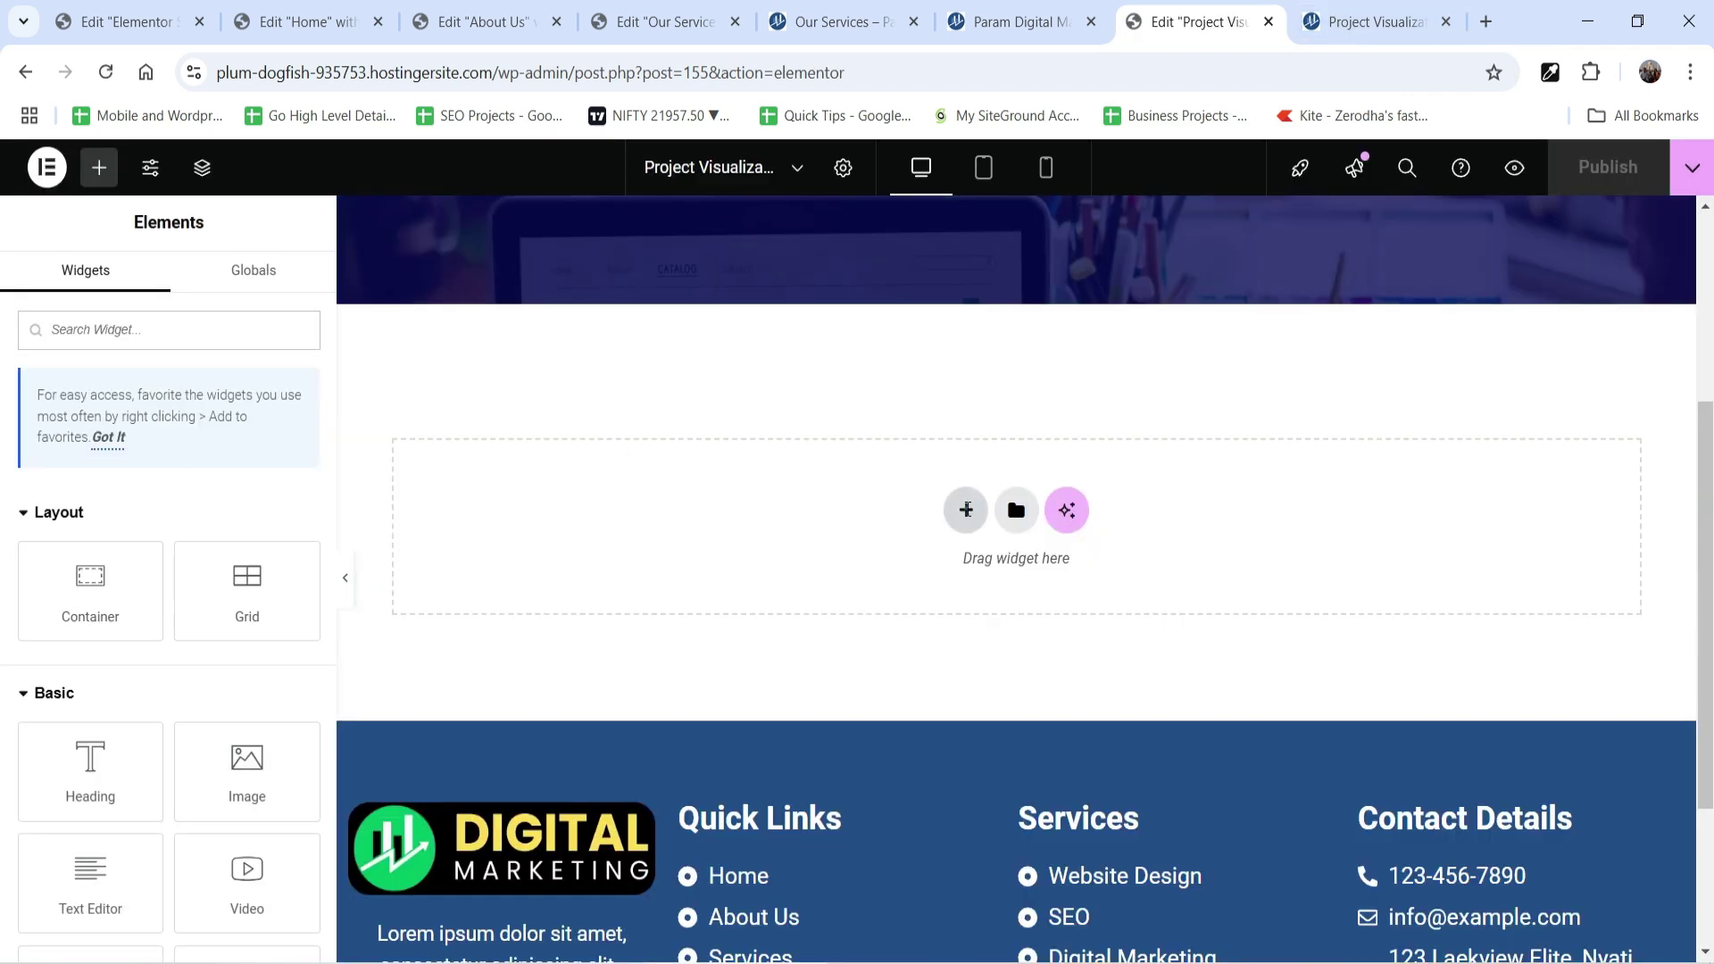
{"action": "left_click", "coordinate": [966, 510]}
{"action": "left_click", "coordinate": [928, 585]}
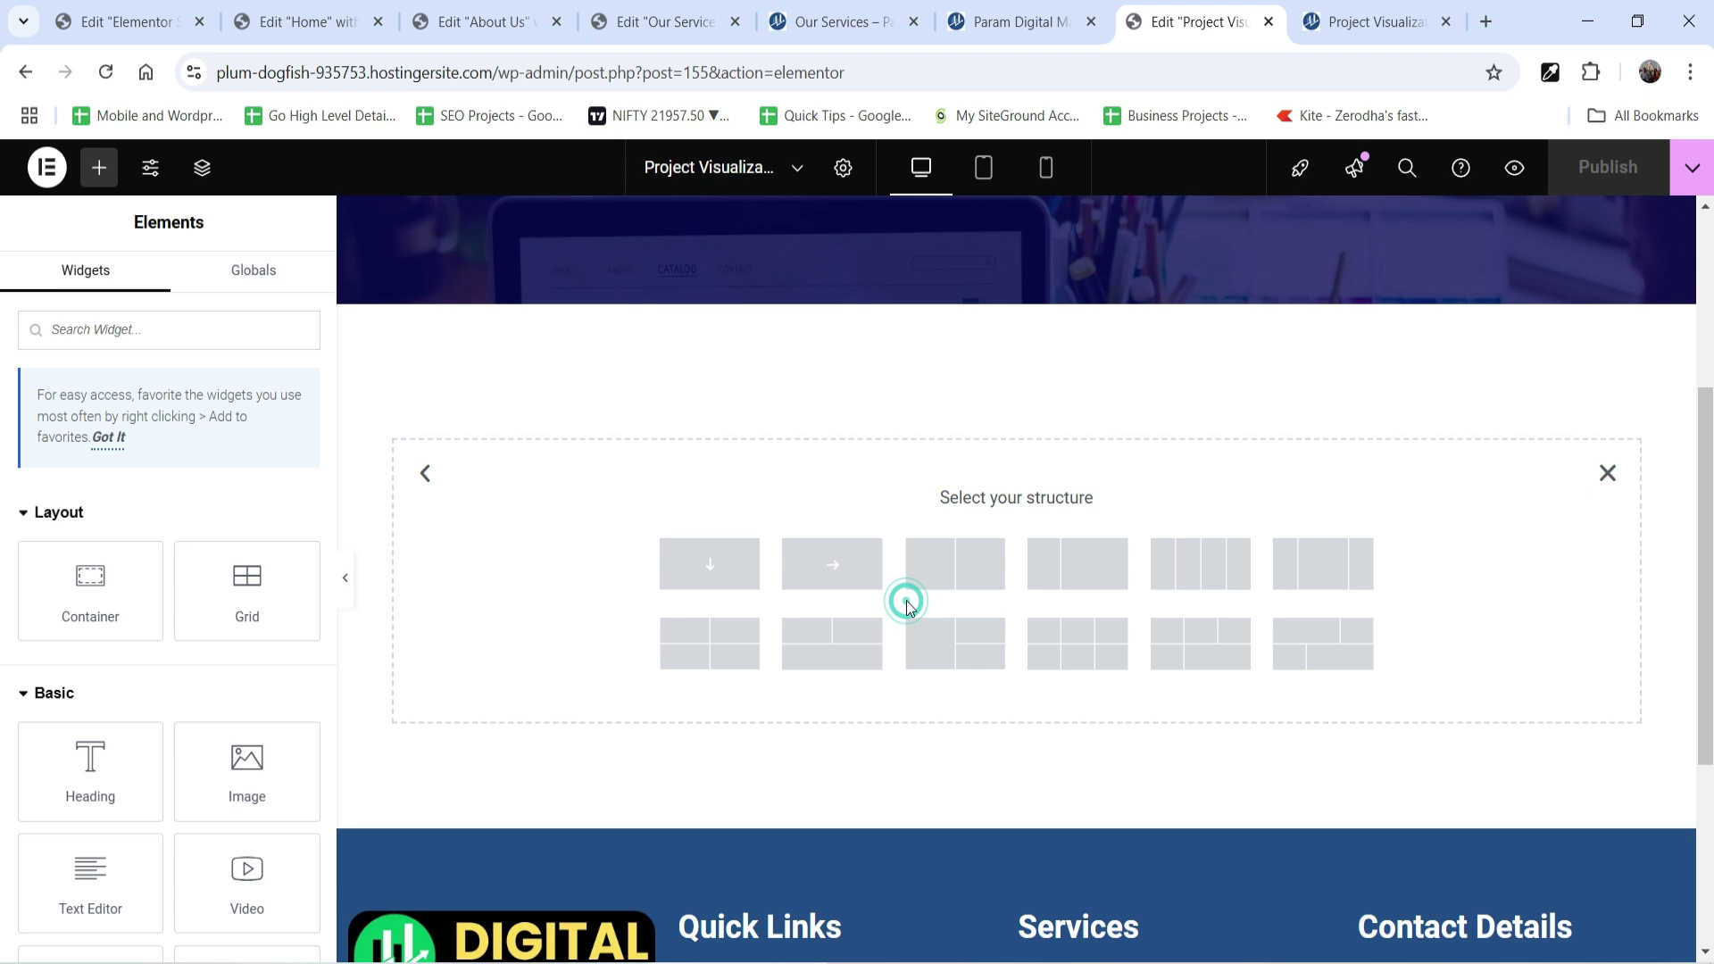
{"action": "left_click", "coordinate": [1059, 572]}
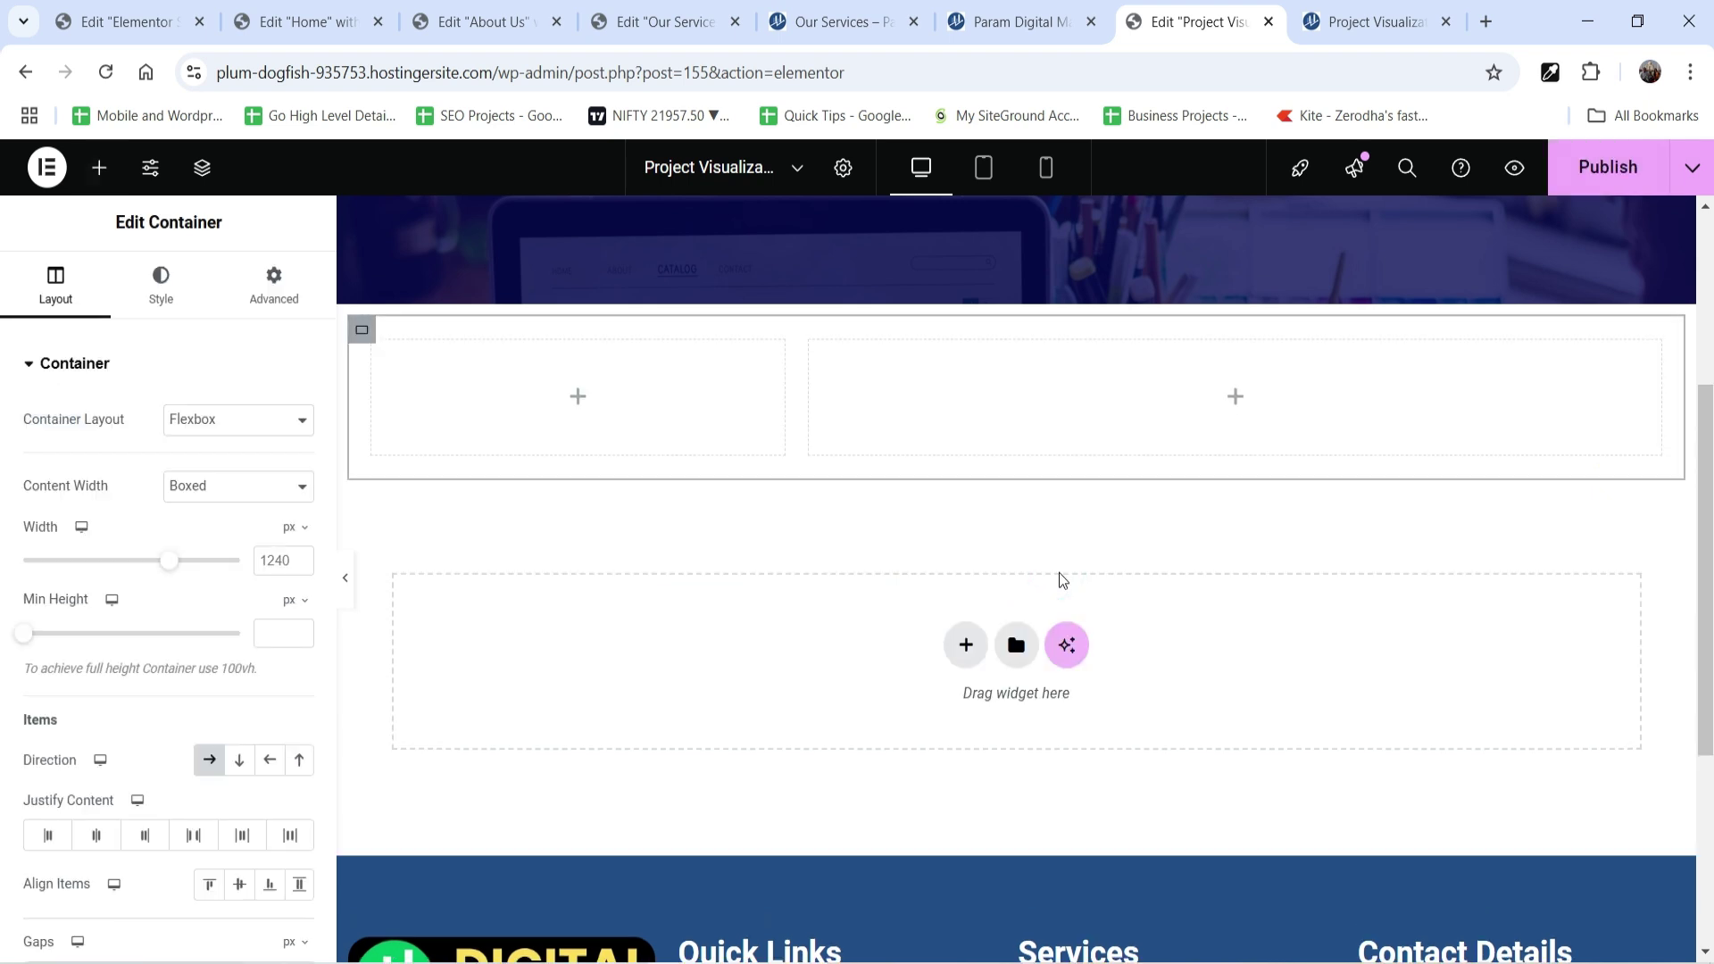
Unlink the parent container's padding values and set its top and bottom padding to 50 px.
{"action": "left_click", "coordinate": [284, 296]}
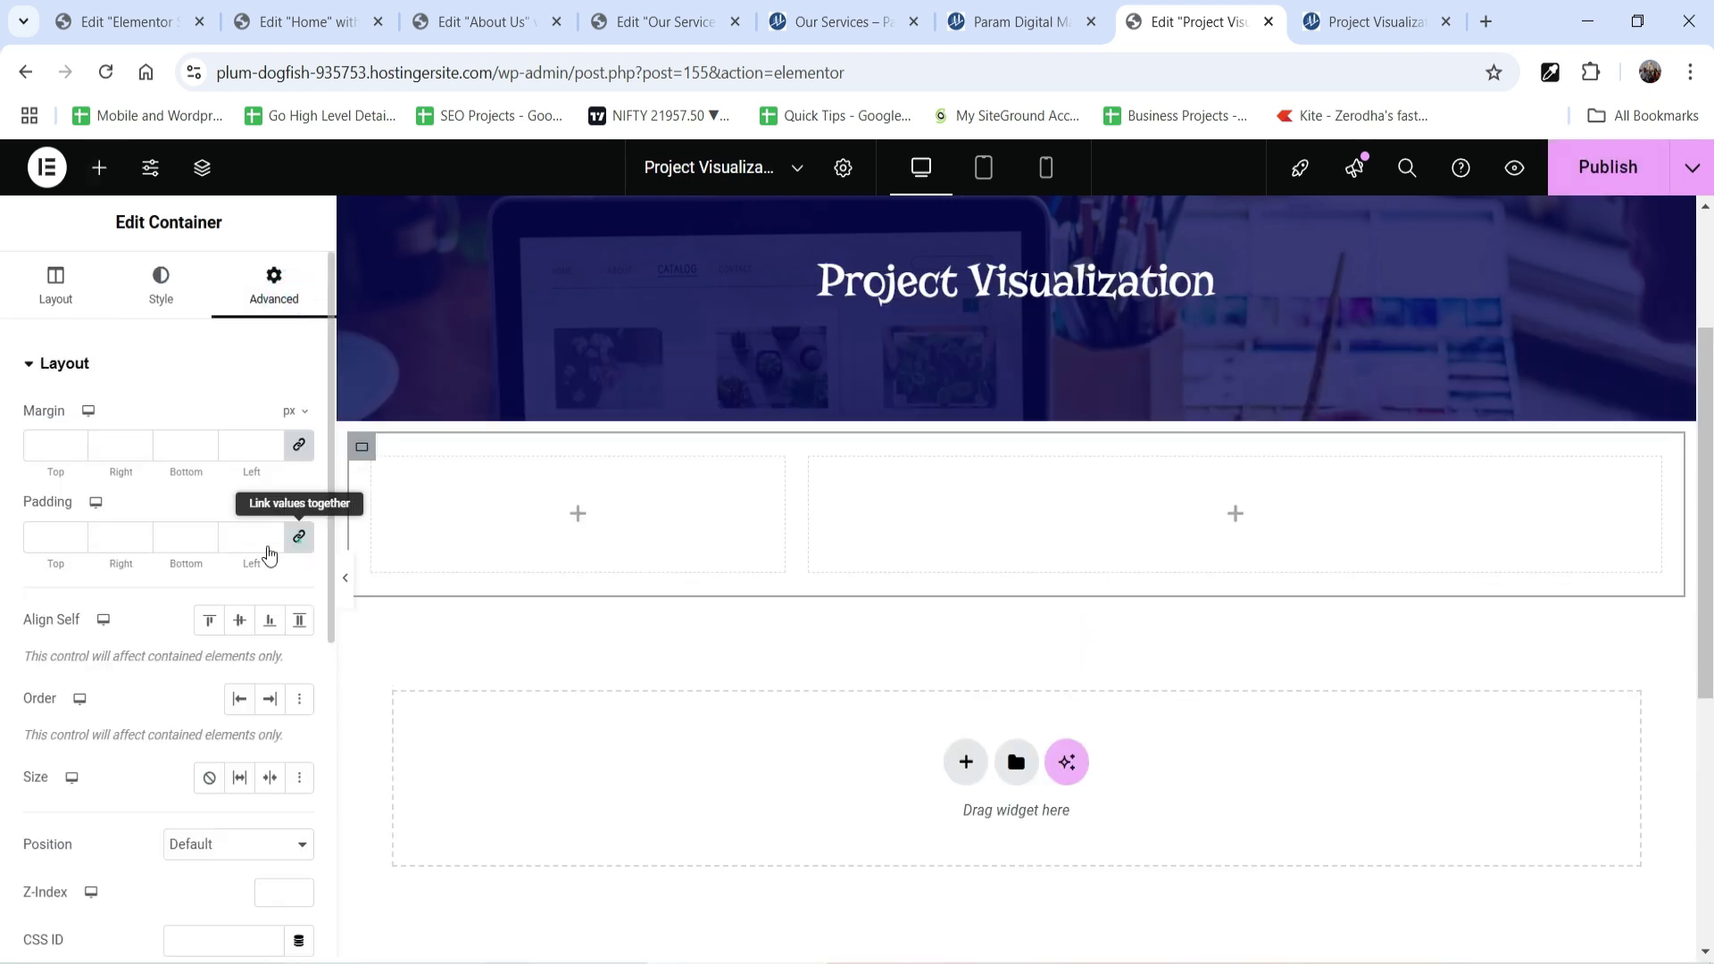
{"action": "left_click", "coordinate": [300, 536]}
{"action": "left_click", "coordinate": [36, 536]}
{"action": "type", "text": "50"}
{"action": "left_click", "coordinate": [179, 537]}
{"action": "type", "text": "50"}
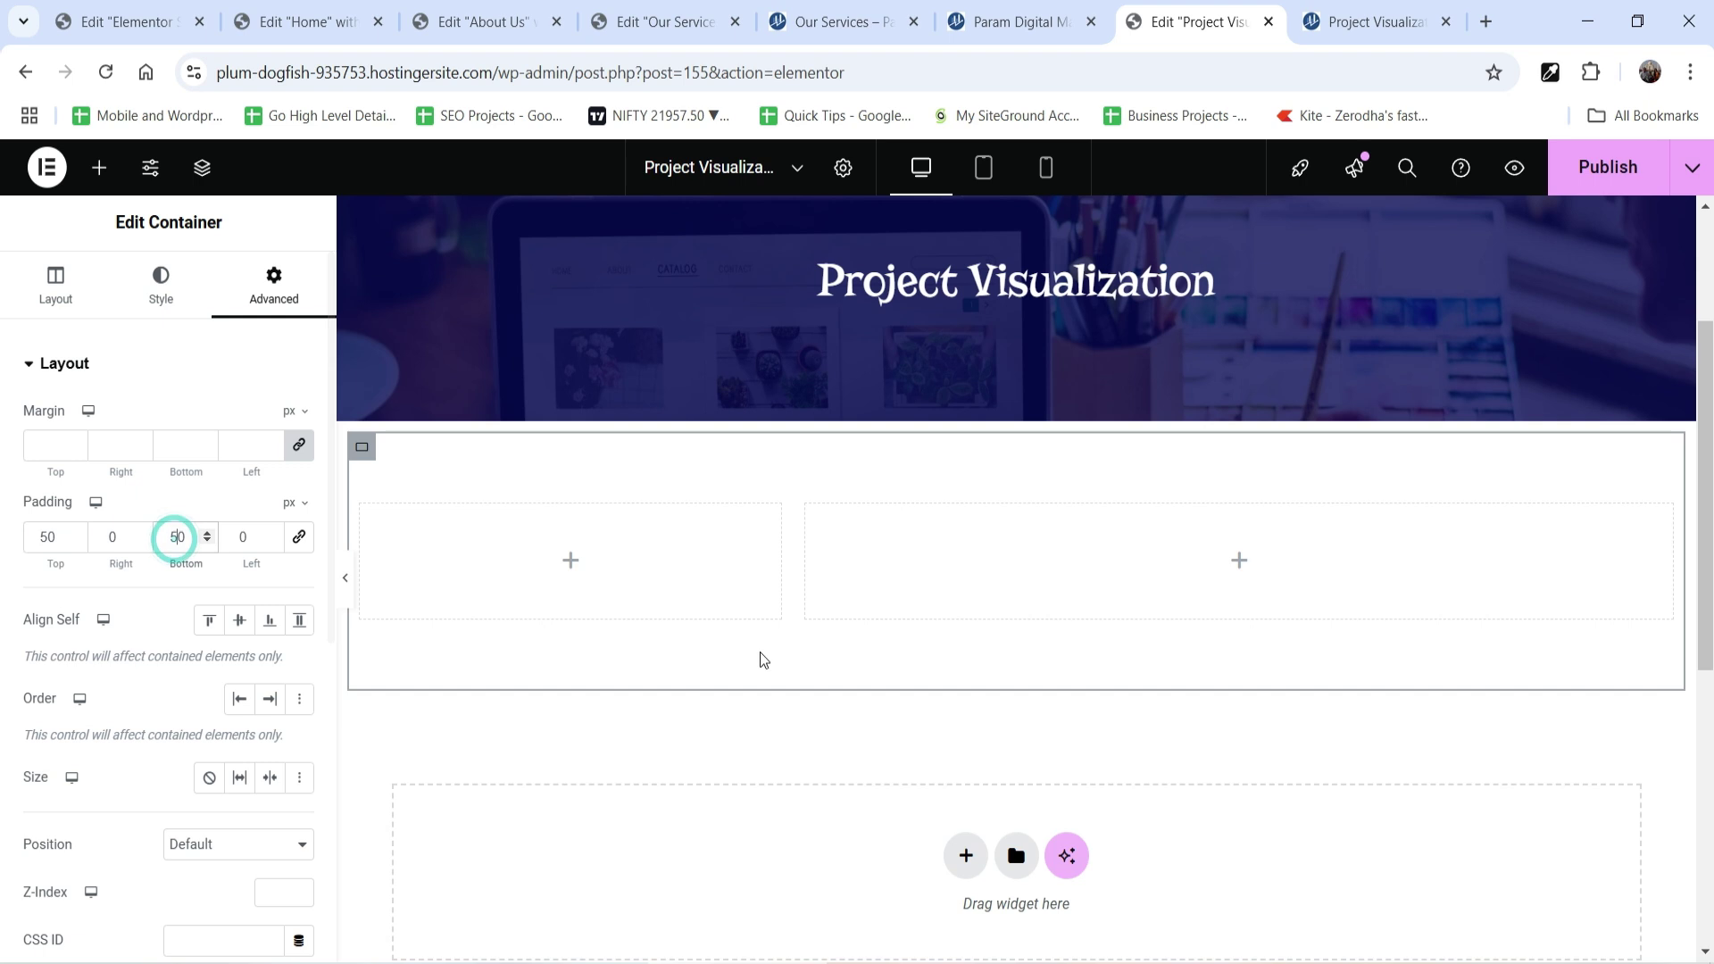
Add a Text Editor widget to the wide column and repeat its placeholder sentence five times to form a paragraph.
{"action": "left_click", "coordinate": [1239, 560]}
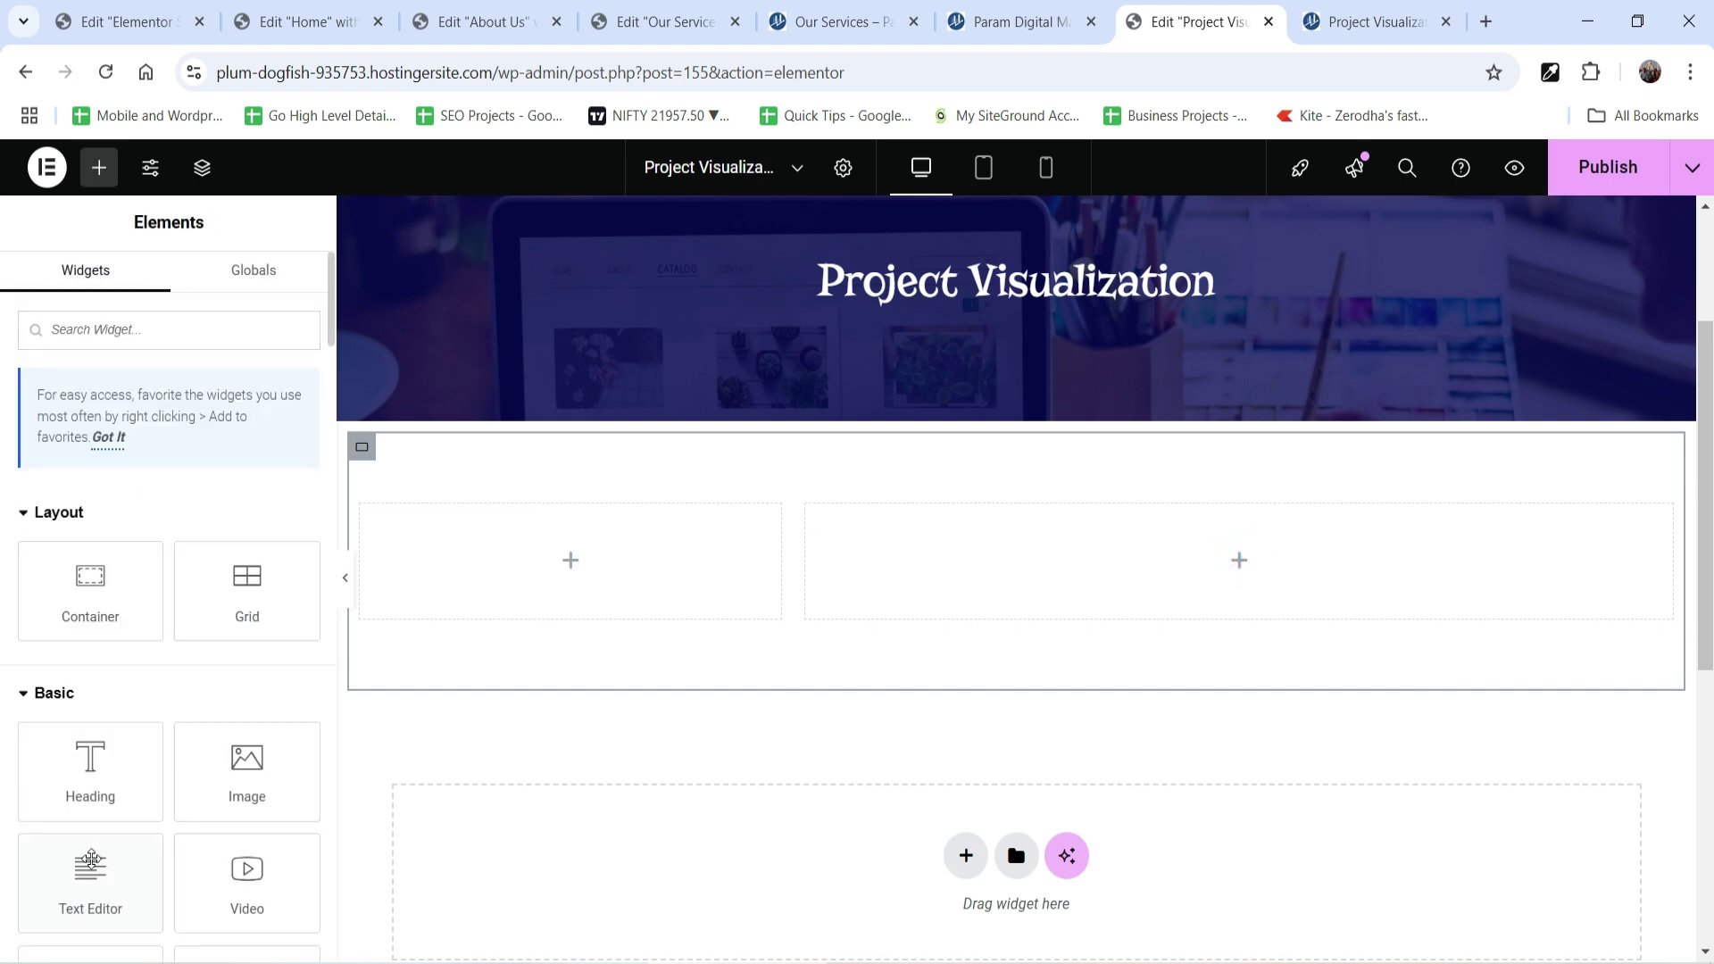
{"action": "left_click_drag", "start_coordinate": [64, 888], "coordinate": [1150, 572]}
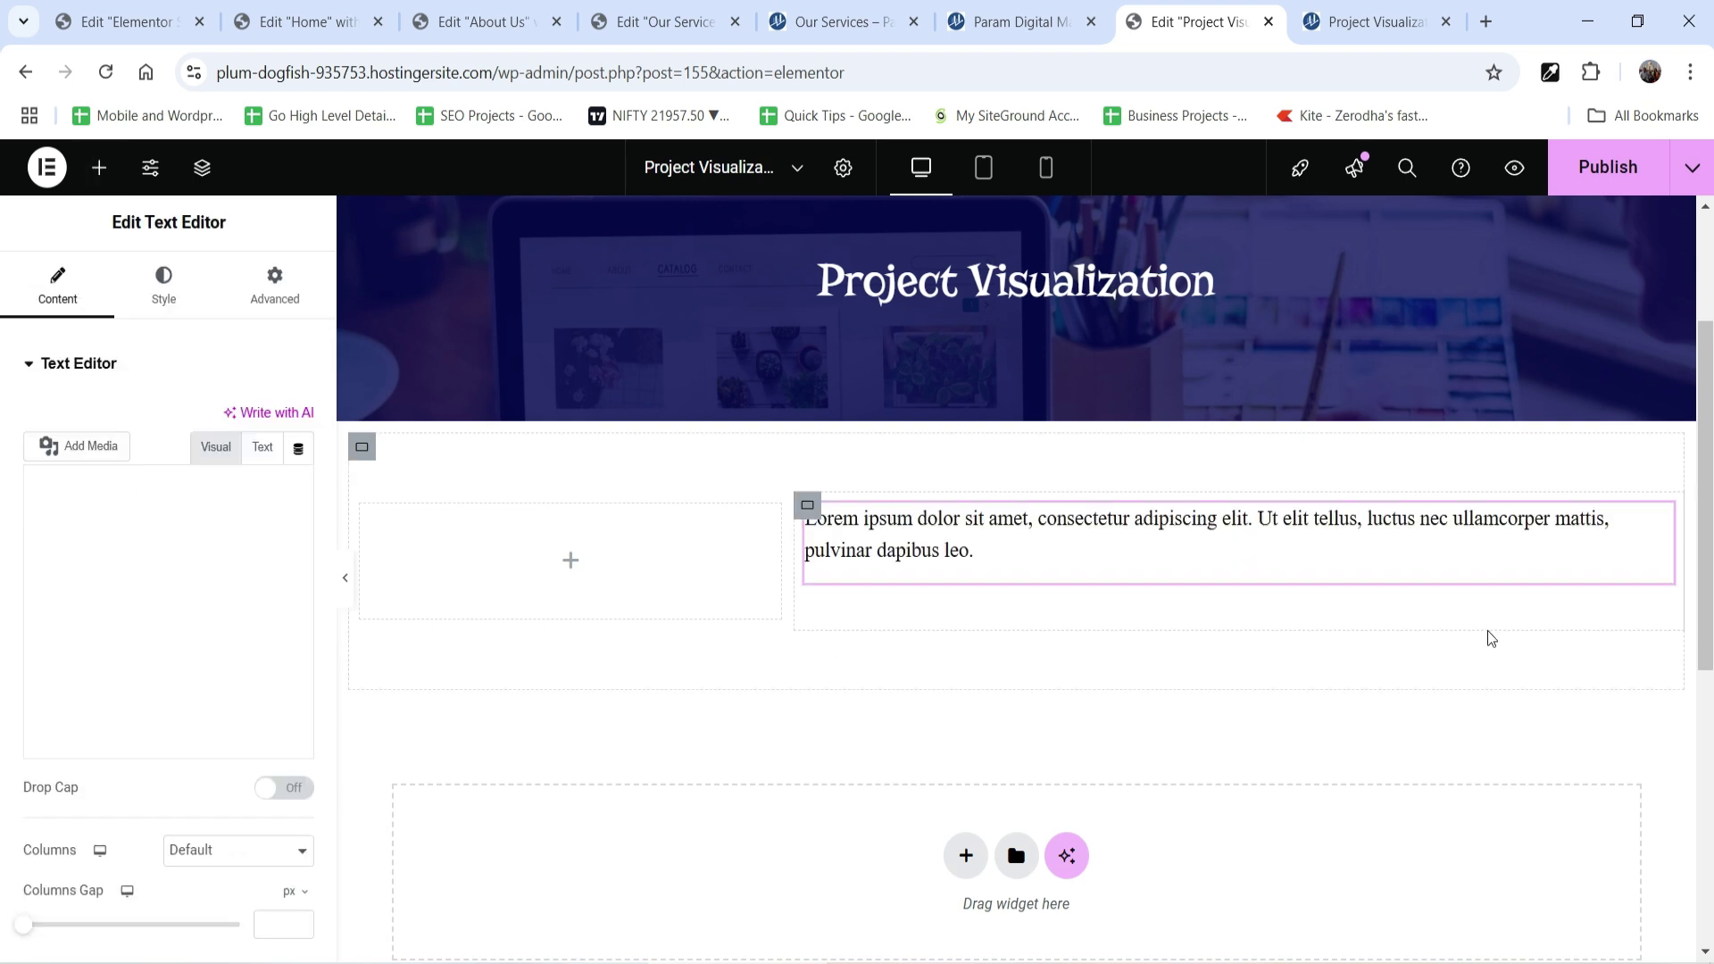
{"action": "left_click_drag", "start_coordinate": [36, 589], "coordinate": [265, 658]}
{"action": "left_click", "coordinate": [229, 639]}
{"action": "key", "text": "ctrl+a"}
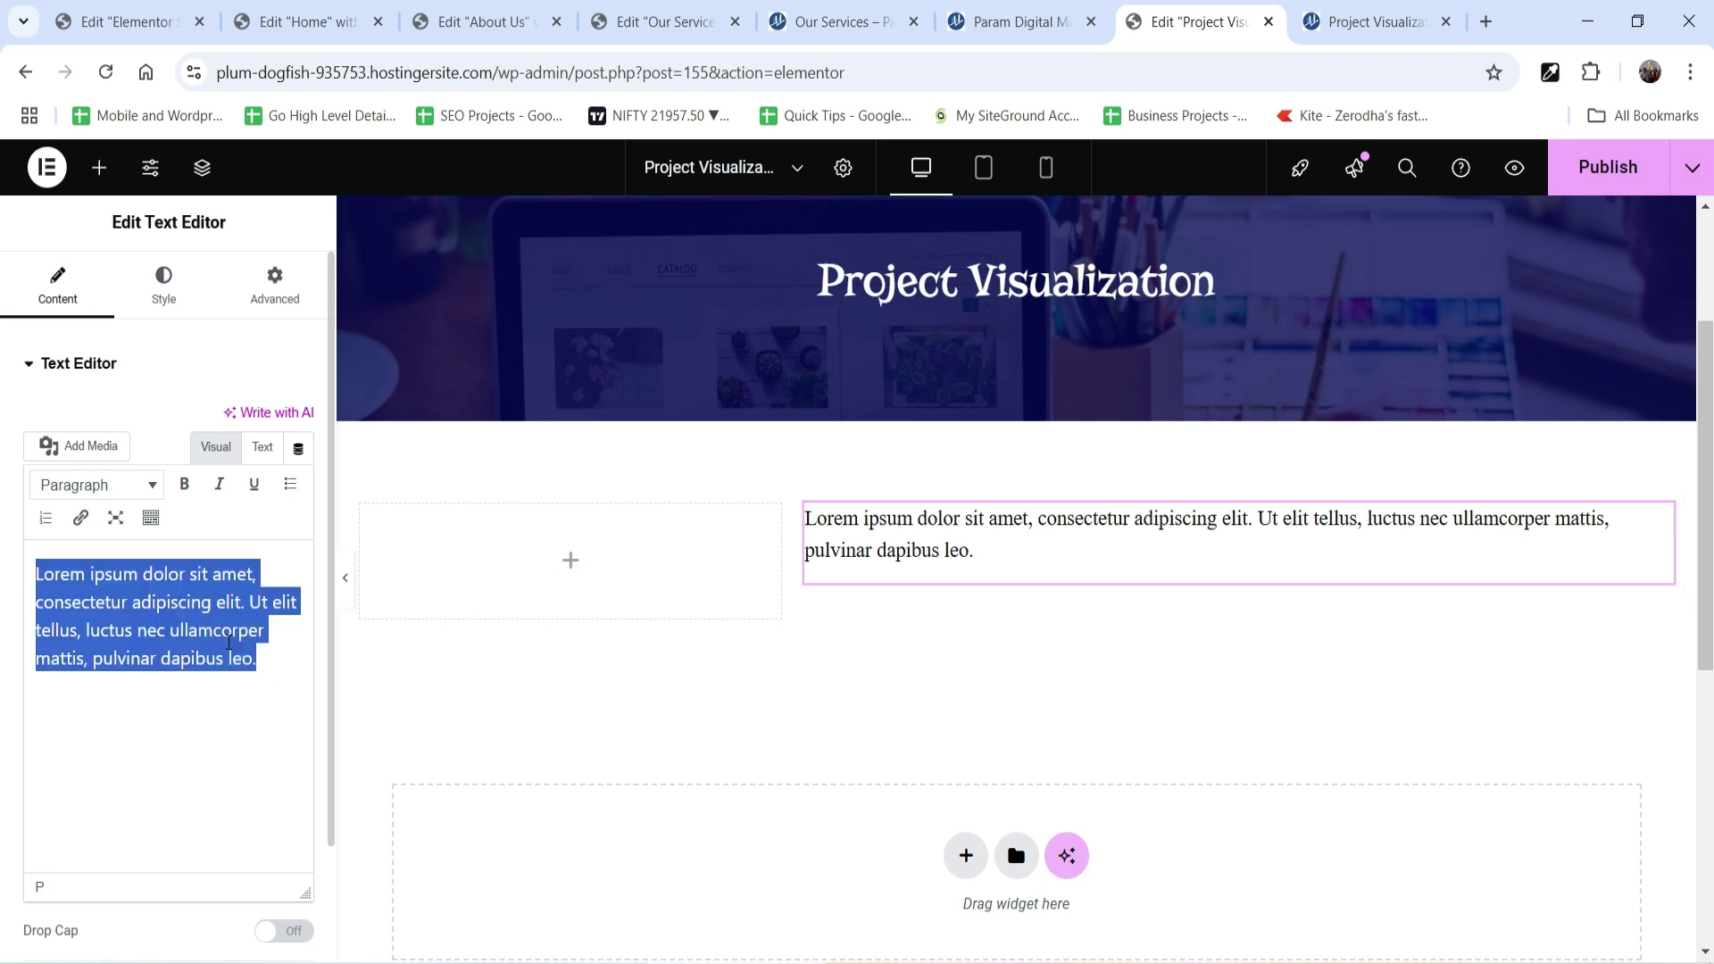
{"action": "key", "text": "ctrl+c"}
{"action": "key", "text": "ctrl+v"}
{"action": "key", "text": "ctrl+v"}
{"action": "key", "text": "ctrl+v"}
{"action": "key", "text": "ctrl+v"}
{"action": "key", "text": "ctrl+v"}
Copy the whole placeholder paragraph and paste it three times below to lengthen the service text.
{"action": "key", "text": "ctrl+a"}
{"action": "key", "text": "ctrl+c"}
{"action": "left_click", "coordinate": [167, 858]}
{"action": "key", "text": "Return"}
{"action": "key", "text": "ctrl+v"}
{"action": "key", "text": "ctrl+v"}
{"action": "key", "text": "ctrl+v"}
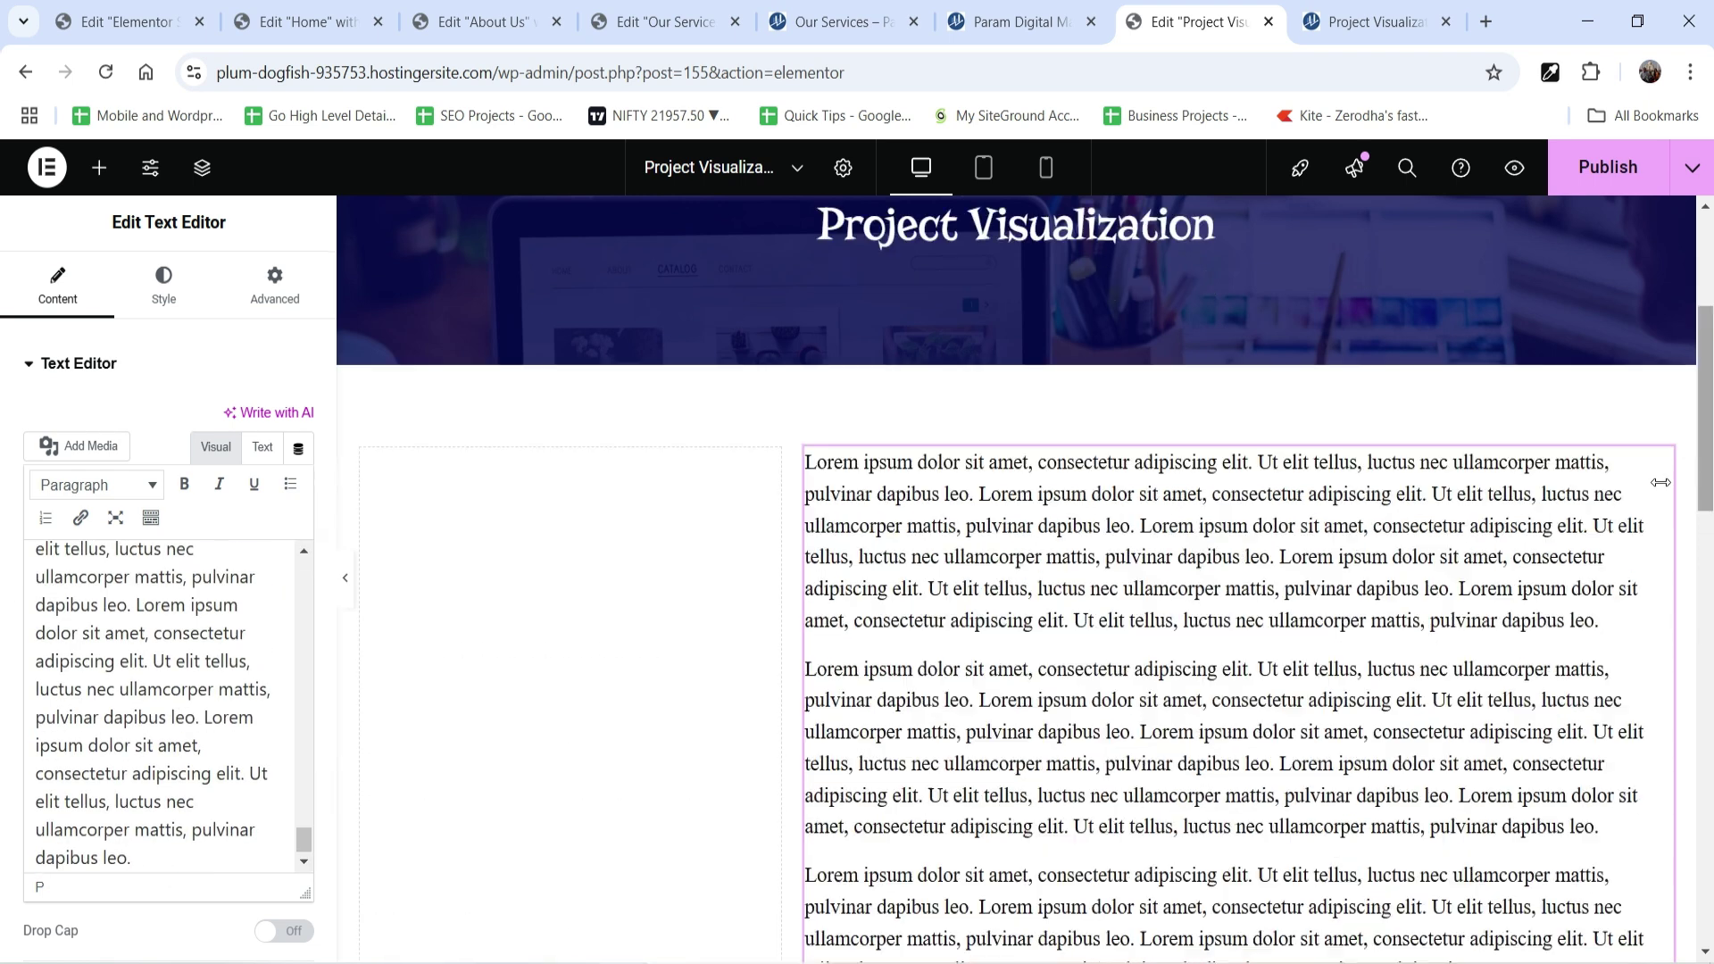
Add an Image widget to the narrow column and choose service-1.jpg from the media library.
{"action": "scroll", "coordinate": [567, 768], "scroll_direction": "down", "scroll_amount": 4}
{"action": "left_click", "coordinate": [568, 773]}
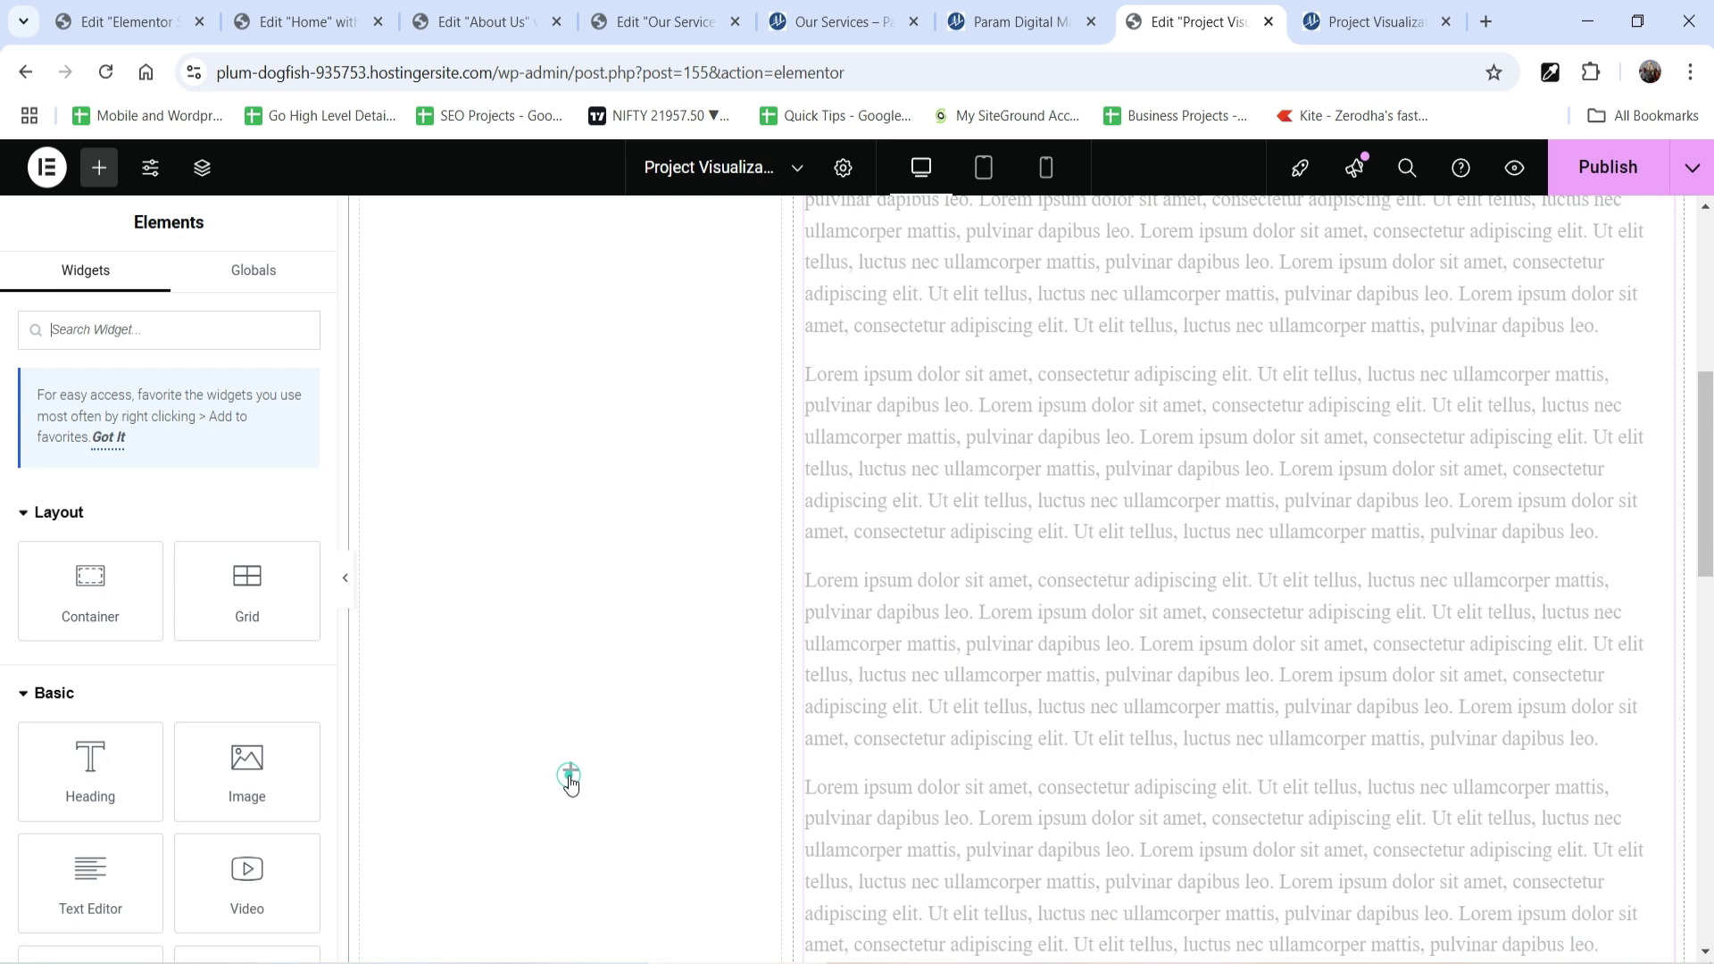
{"action": "left_click_drag", "start_coordinate": [250, 794], "coordinate": [564, 646]}
{"action": "left_click", "coordinate": [108, 457]}
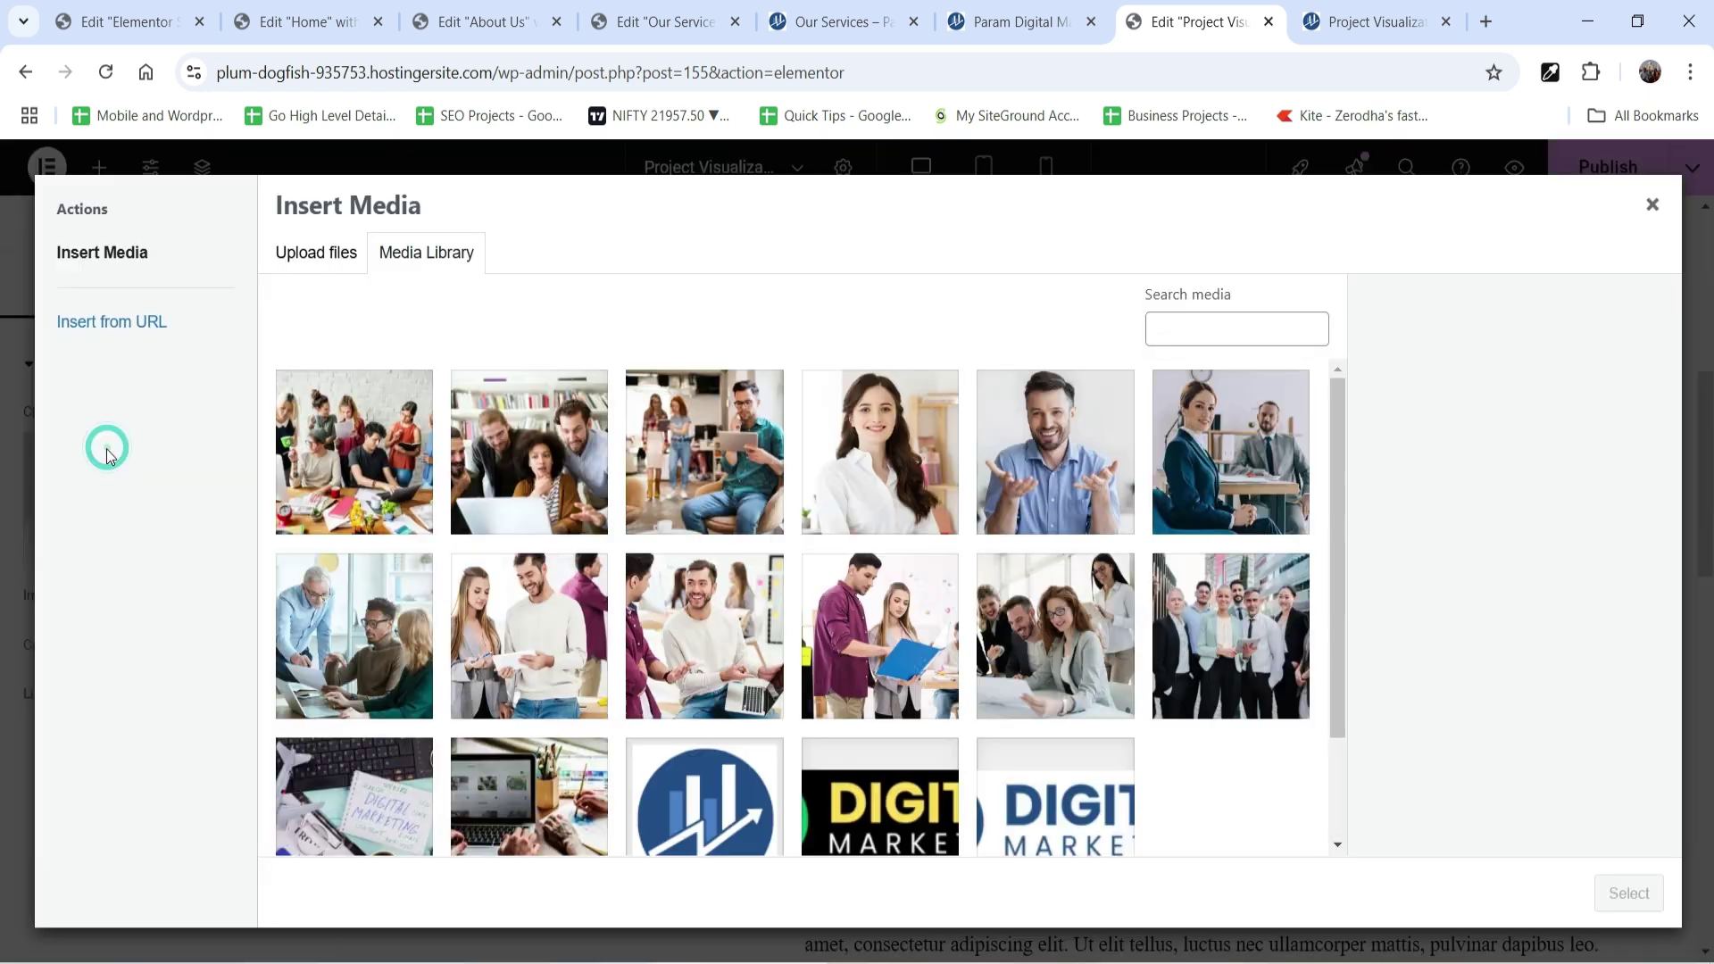
{"action": "left_click", "coordinate": [1068, 659]}
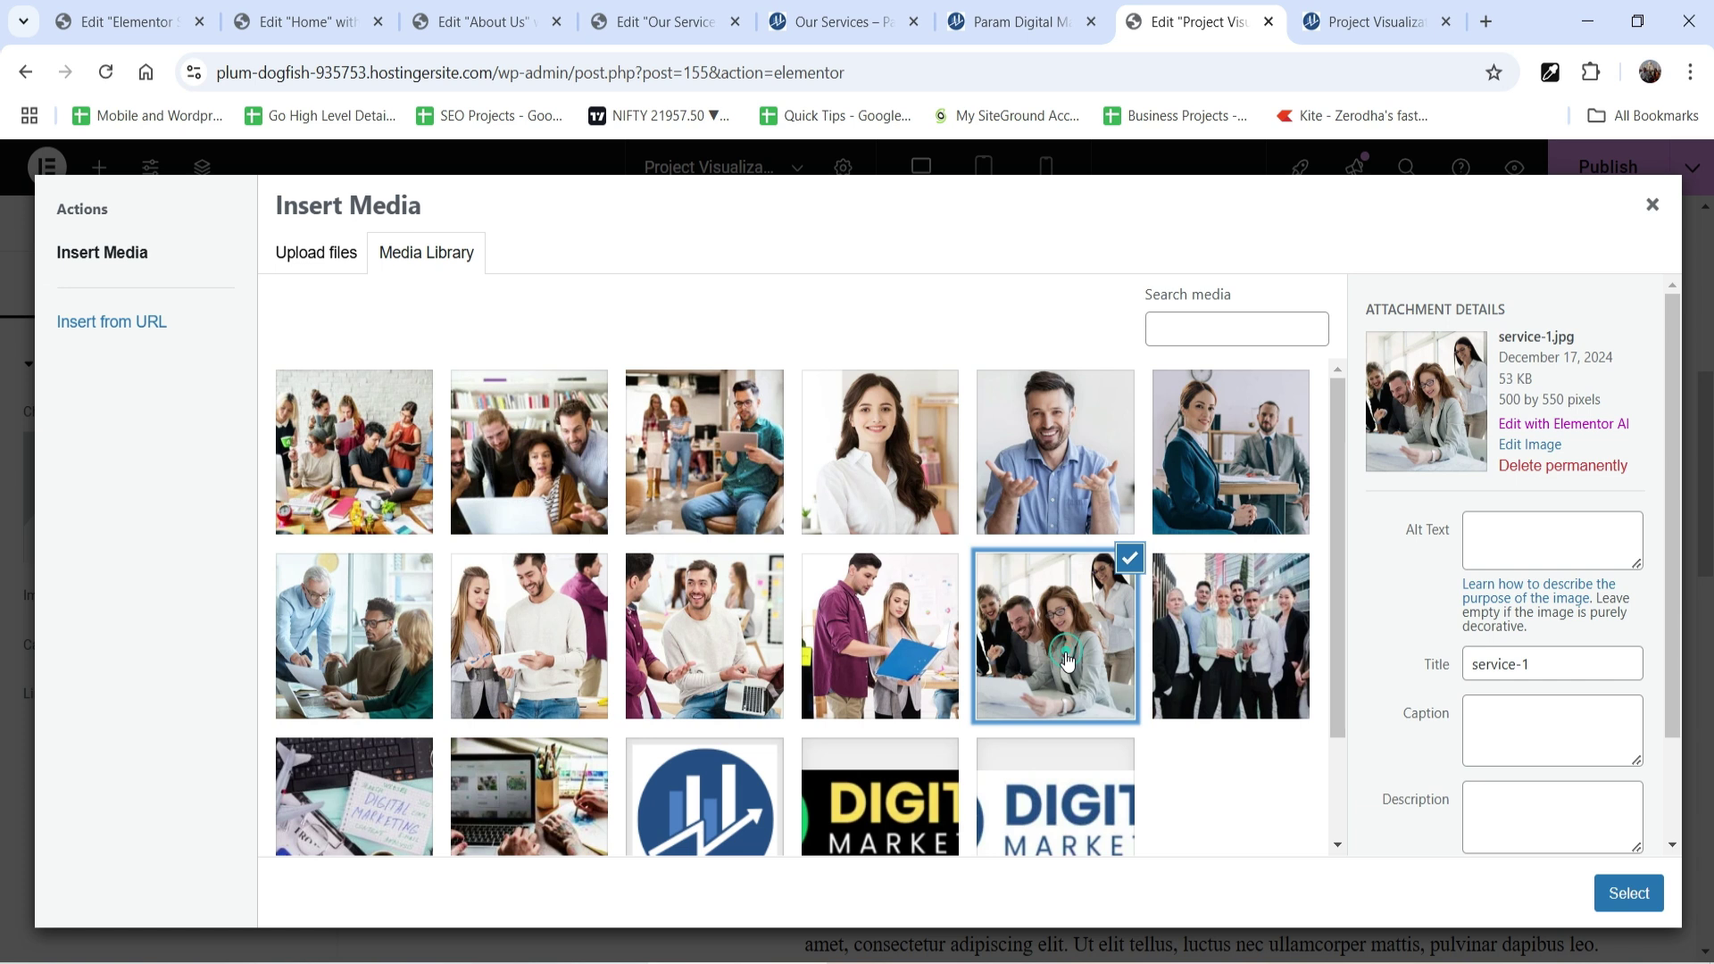
{"action": "left_click", "coordinate": [1629, 893]}
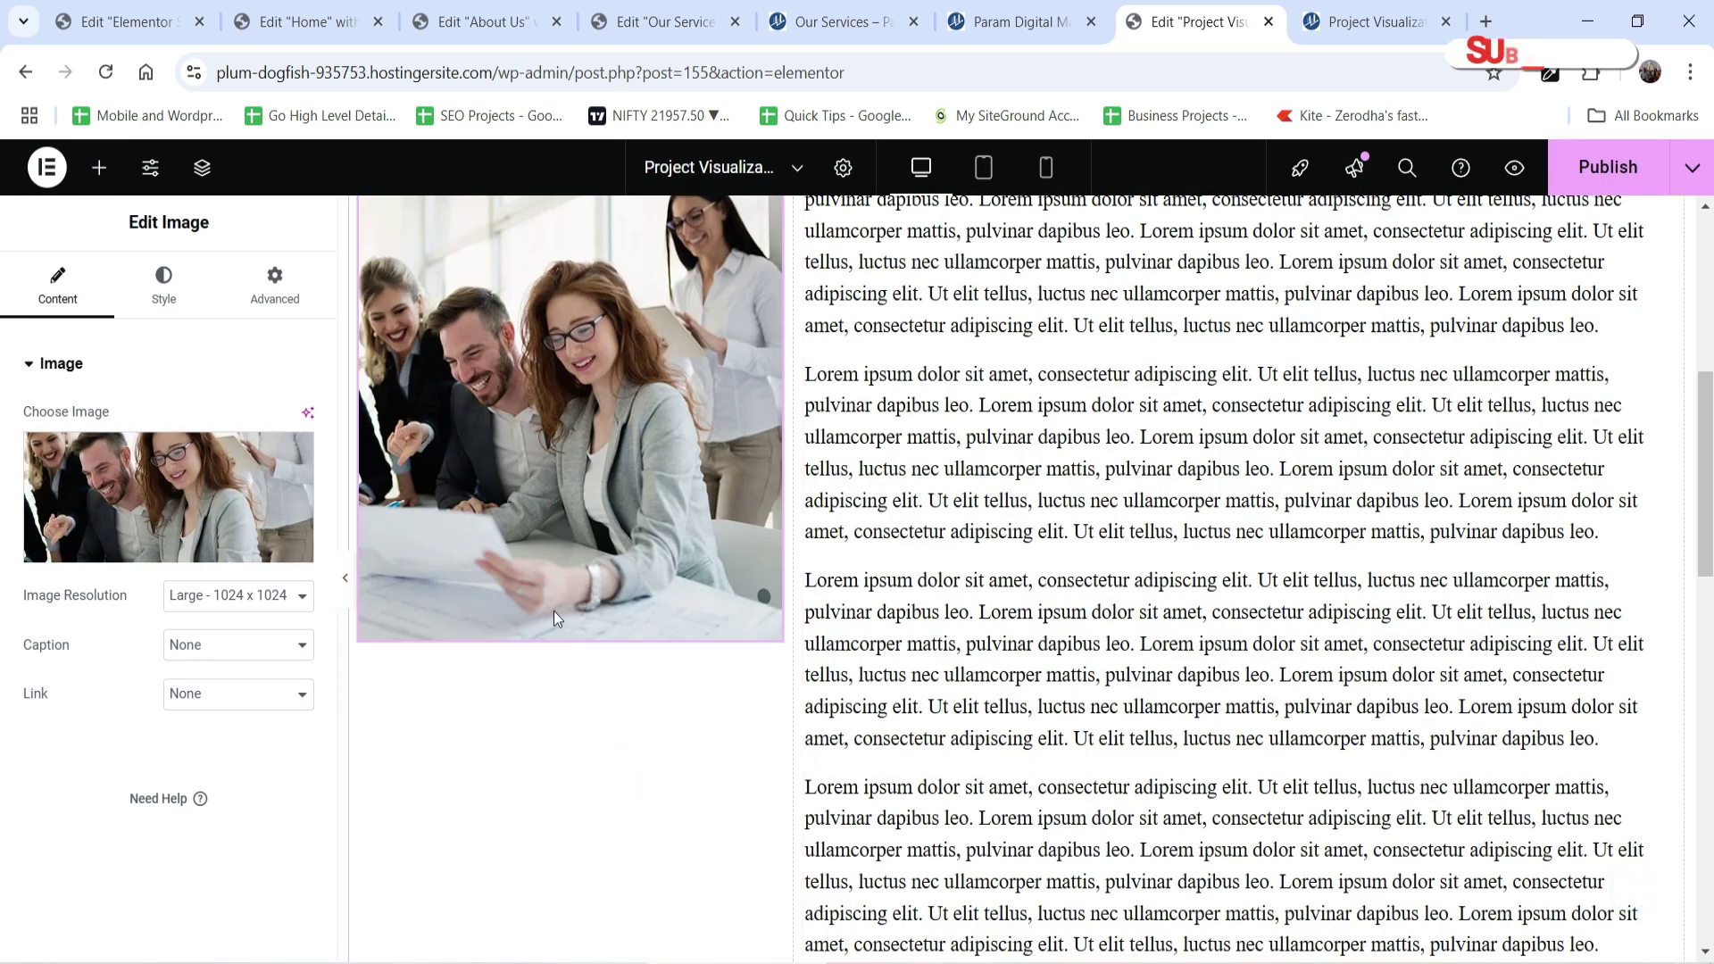
Add a Template widget below the image in the narrow column and assign the Contact Form template to it.
{"action": "left_click", "coordinate": [99, 167]}
{"action": "left_click", "coordinate": [116, 332]}
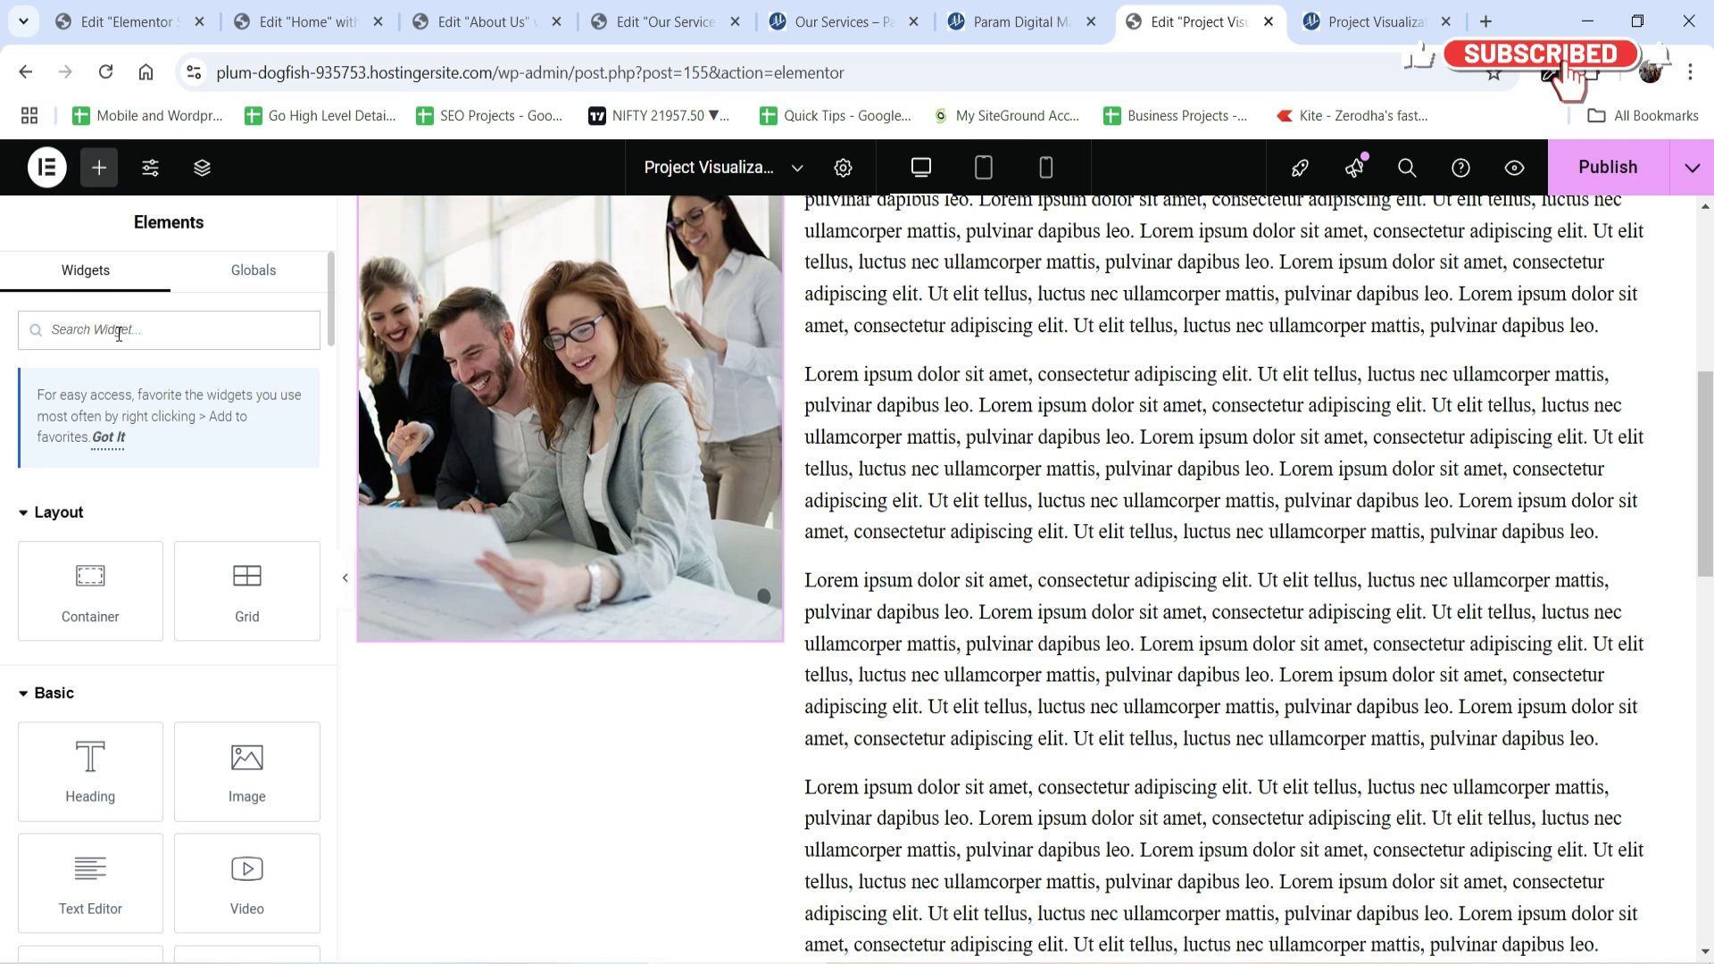
{"action": "type", "text": "templ"}
{"action": "left_click_drag", "start_coordinate": [107, 518], "coordinate": [514, 630]}
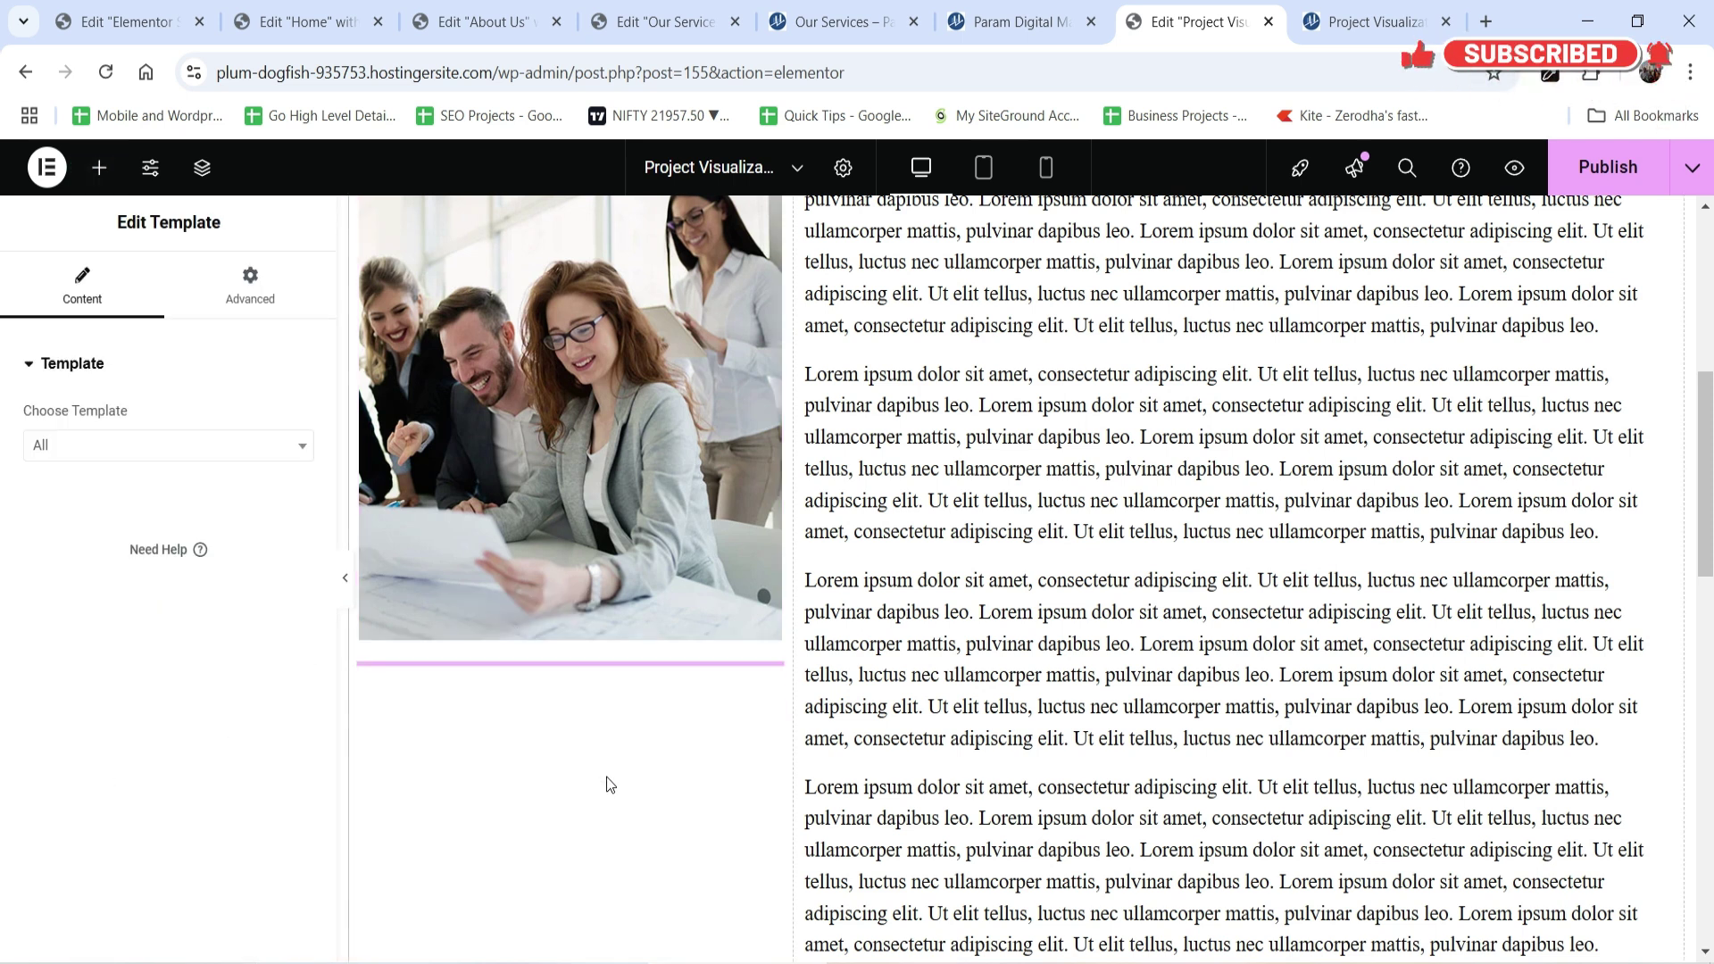
{"action": "left_click", "coordinate": [95, 446]}
{"action": "type", "text": "contact"}
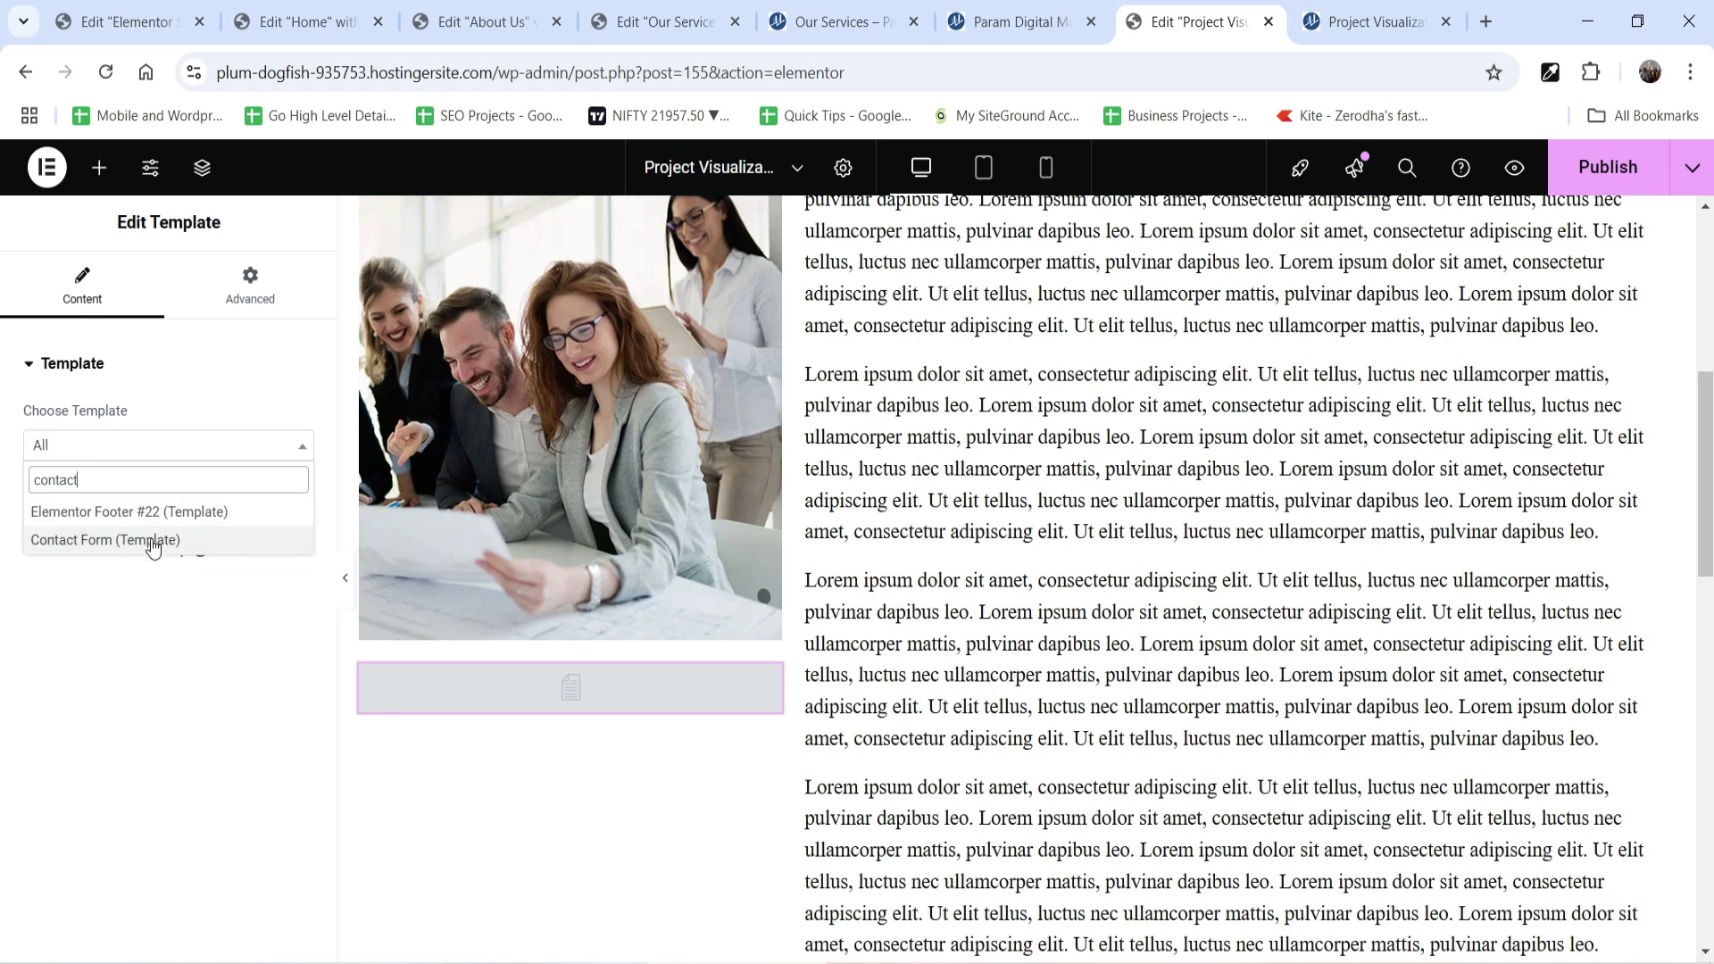
{"action": "left_click", "coordinate": [151, 540]}
Look over the finished two-column layout, publish the Project Visualization page and open its save options.
{"action": "scroll", "coordinate": [1279, 642], "scroll_direction": "down", "scroll_amount": 7}
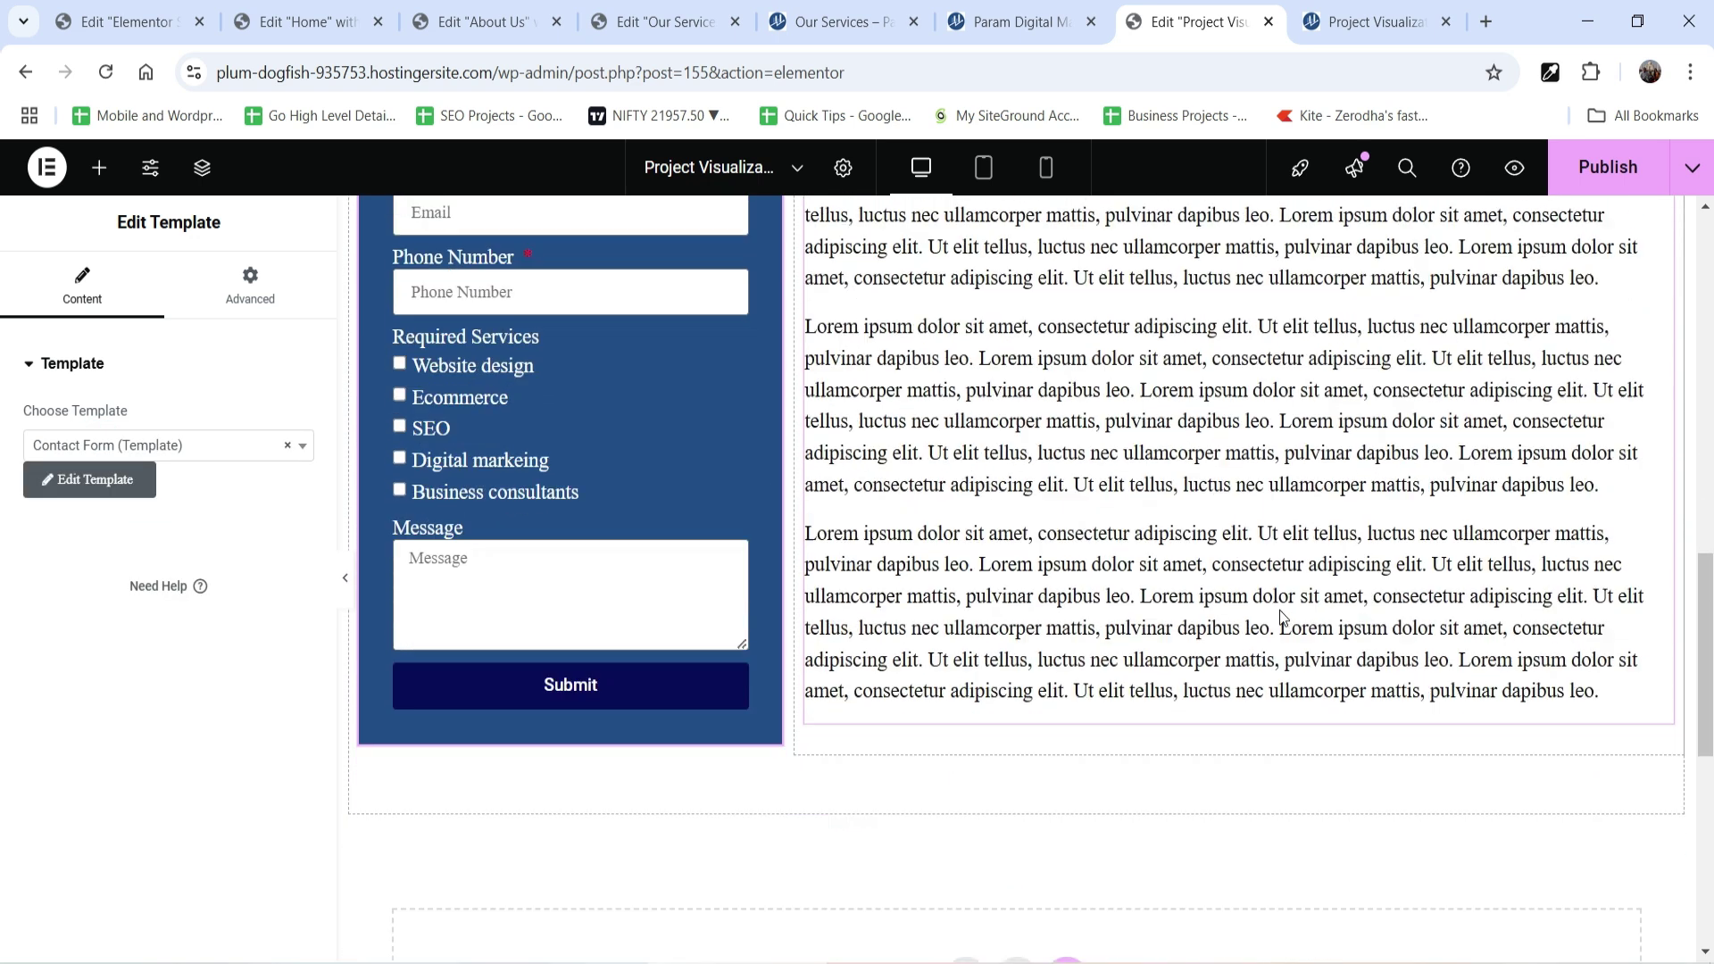
{"action": "scroll", "coordinate": [1260, 609], "scroll_direction": "up", "scroll_amount": 4}
{"action": "scroll", "coordinate": [1107, 604], "scroll_direction": "up", "scroll_amount": 5}
{"action": "left_click", "coordinate": [1622, 178]}
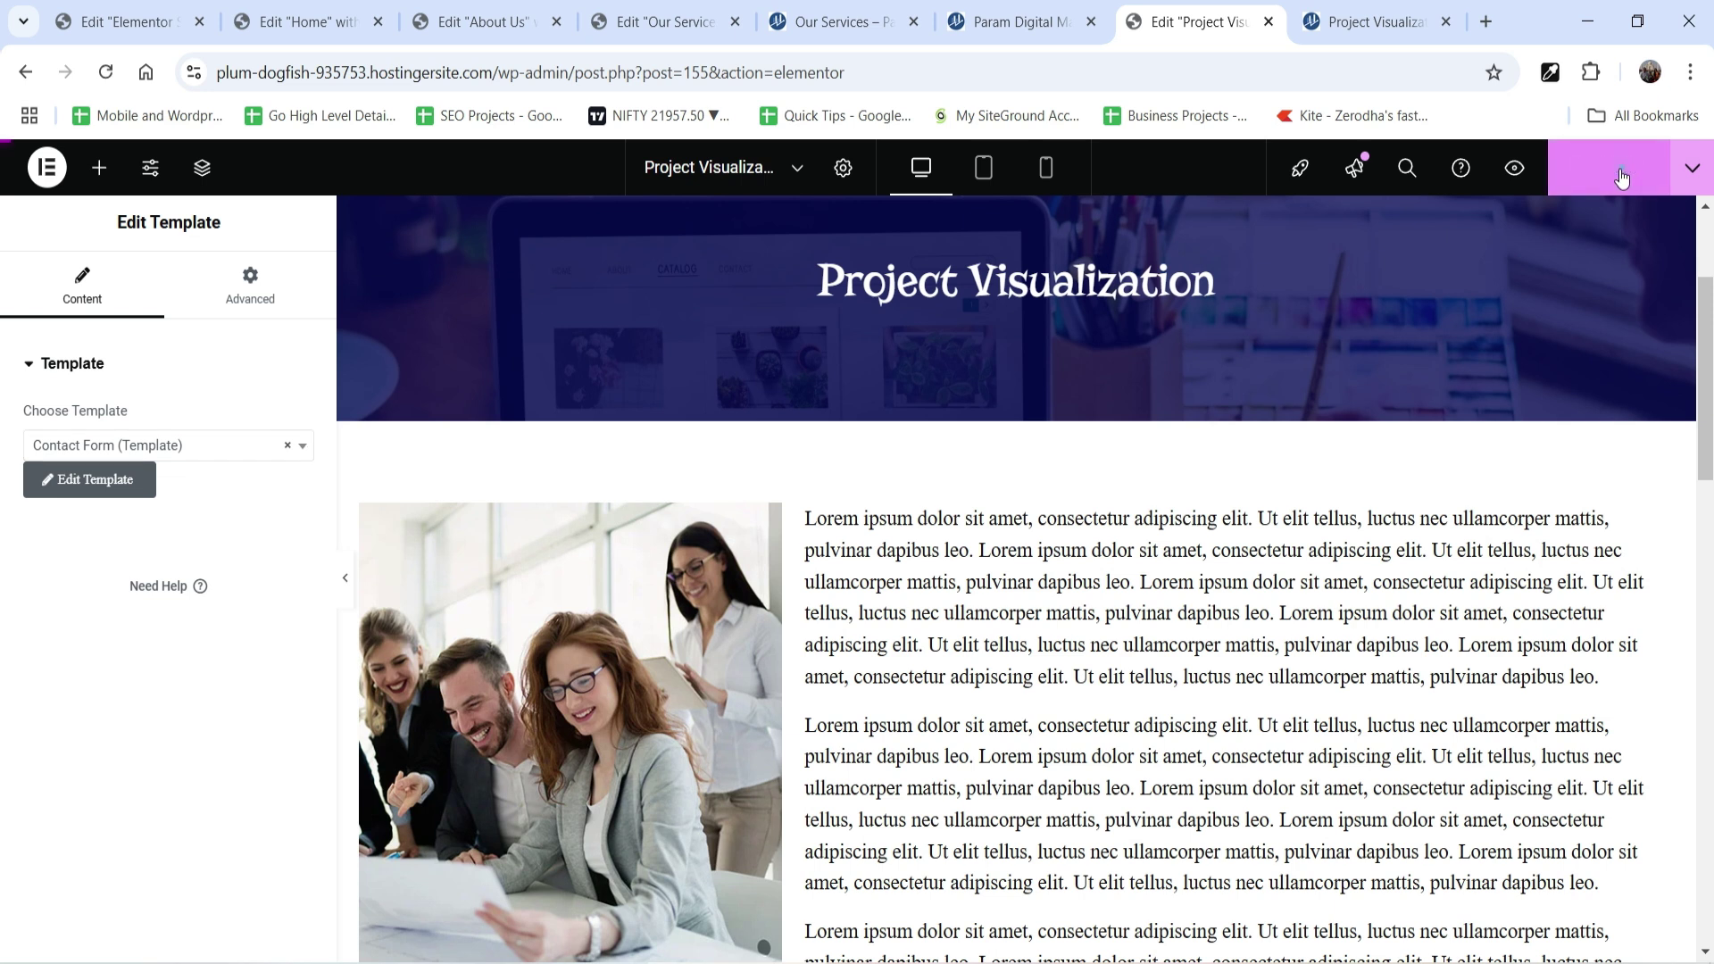
{"action": "left_click", "coordinate": [1691, 169]}
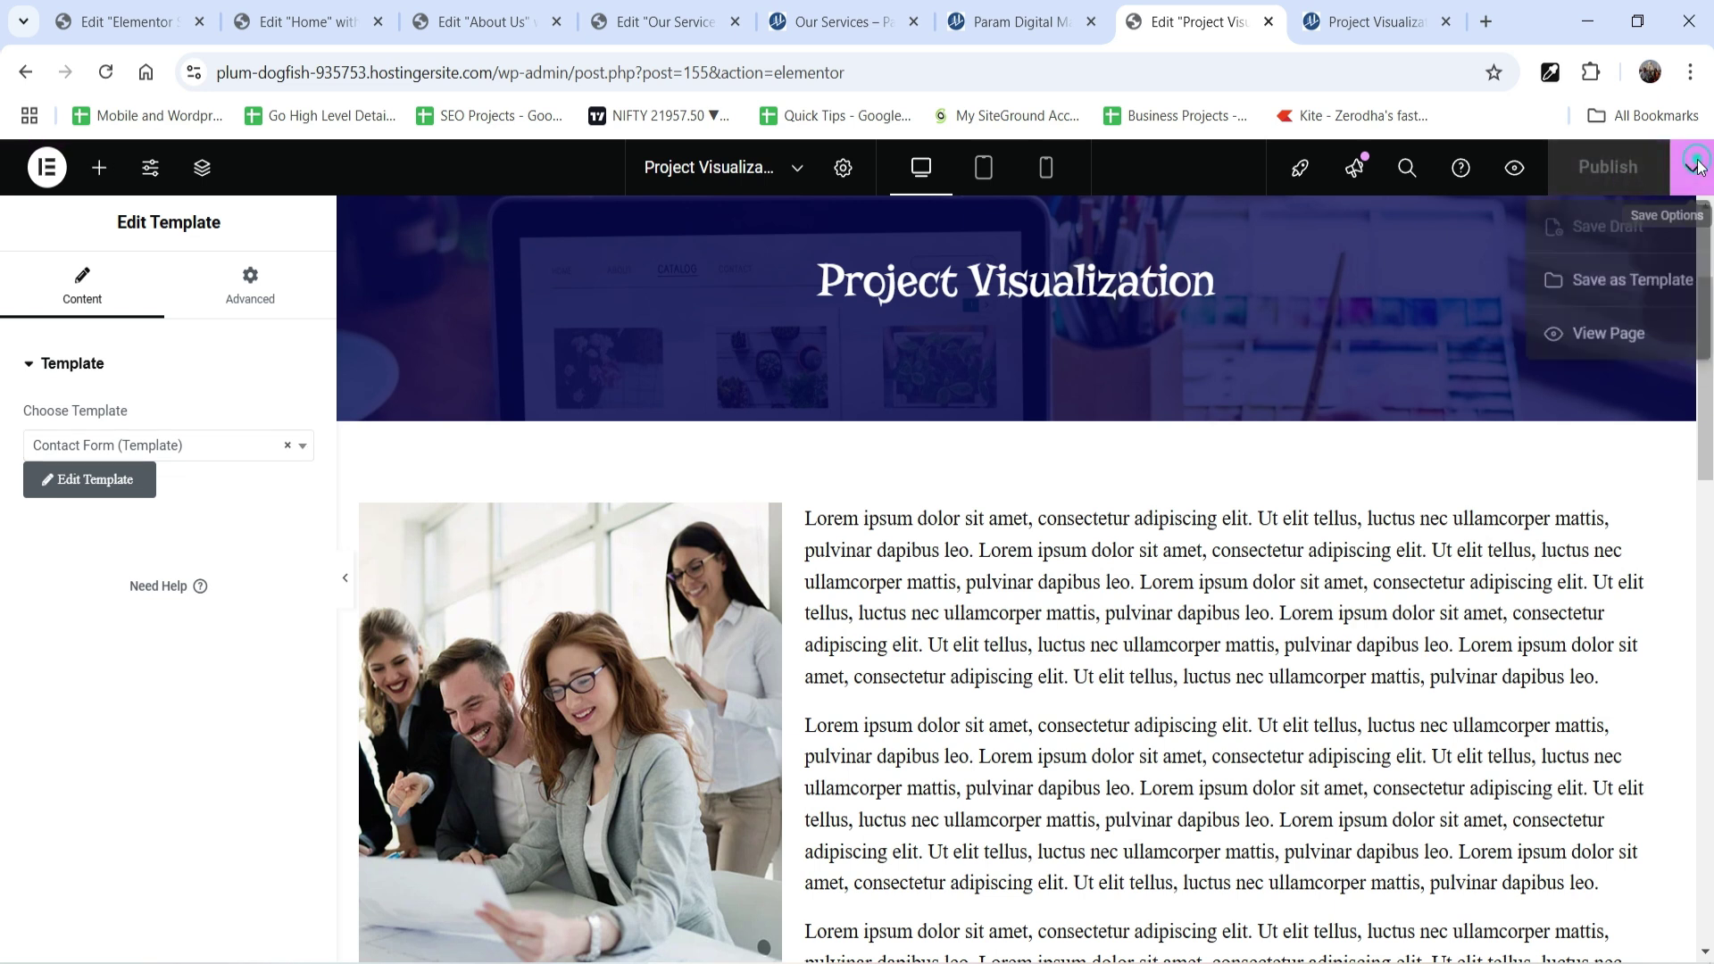
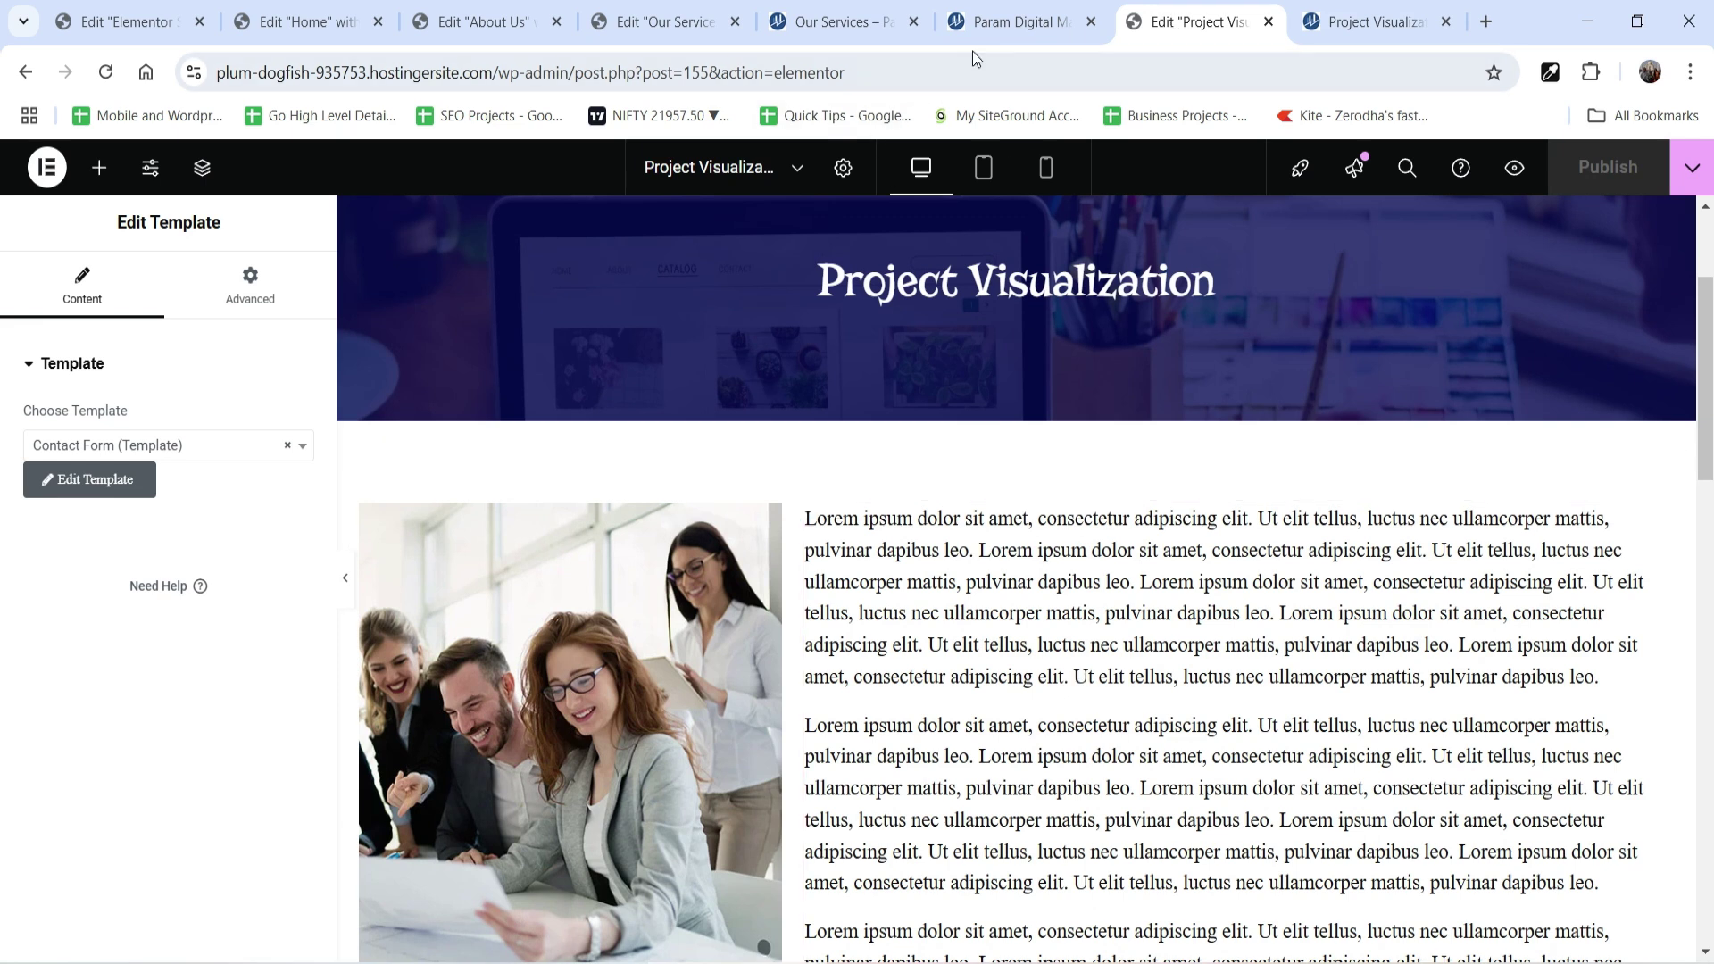
Copy the live Project Visualization page's URL and set it as the link of the first service card's Read more button on Our Services.
{"action": "left_click", "coordinate": [830, 31]}
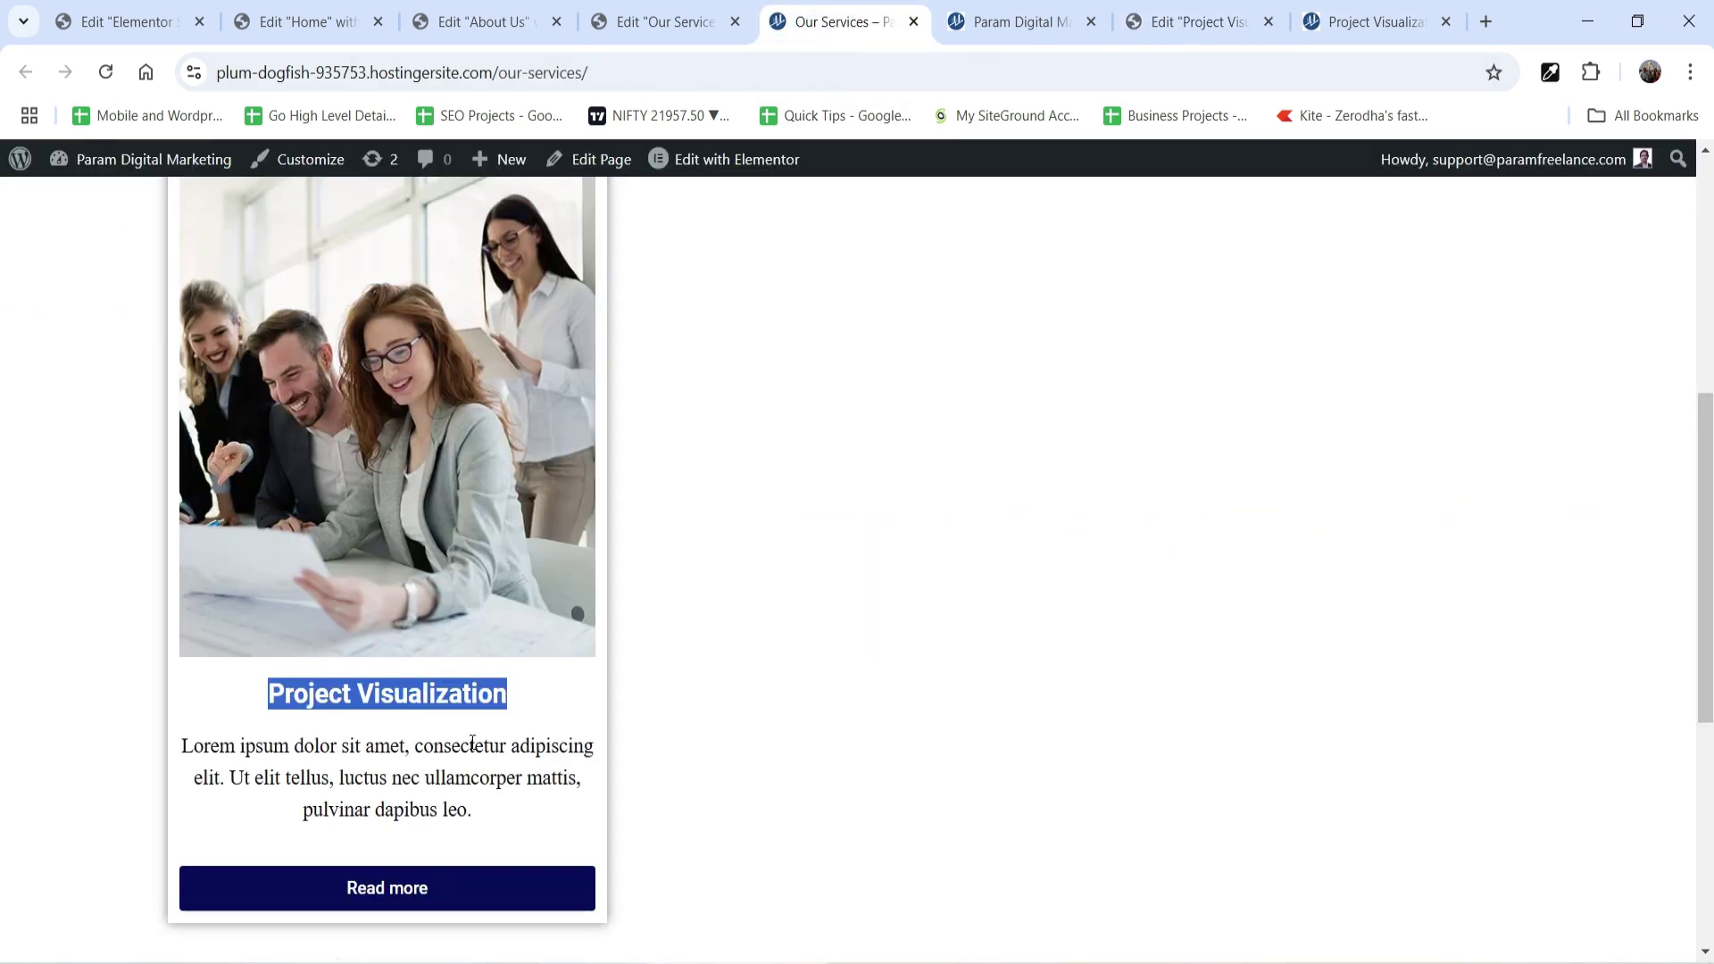
{"action": "left_click", "coordinate": [1375, 21]}
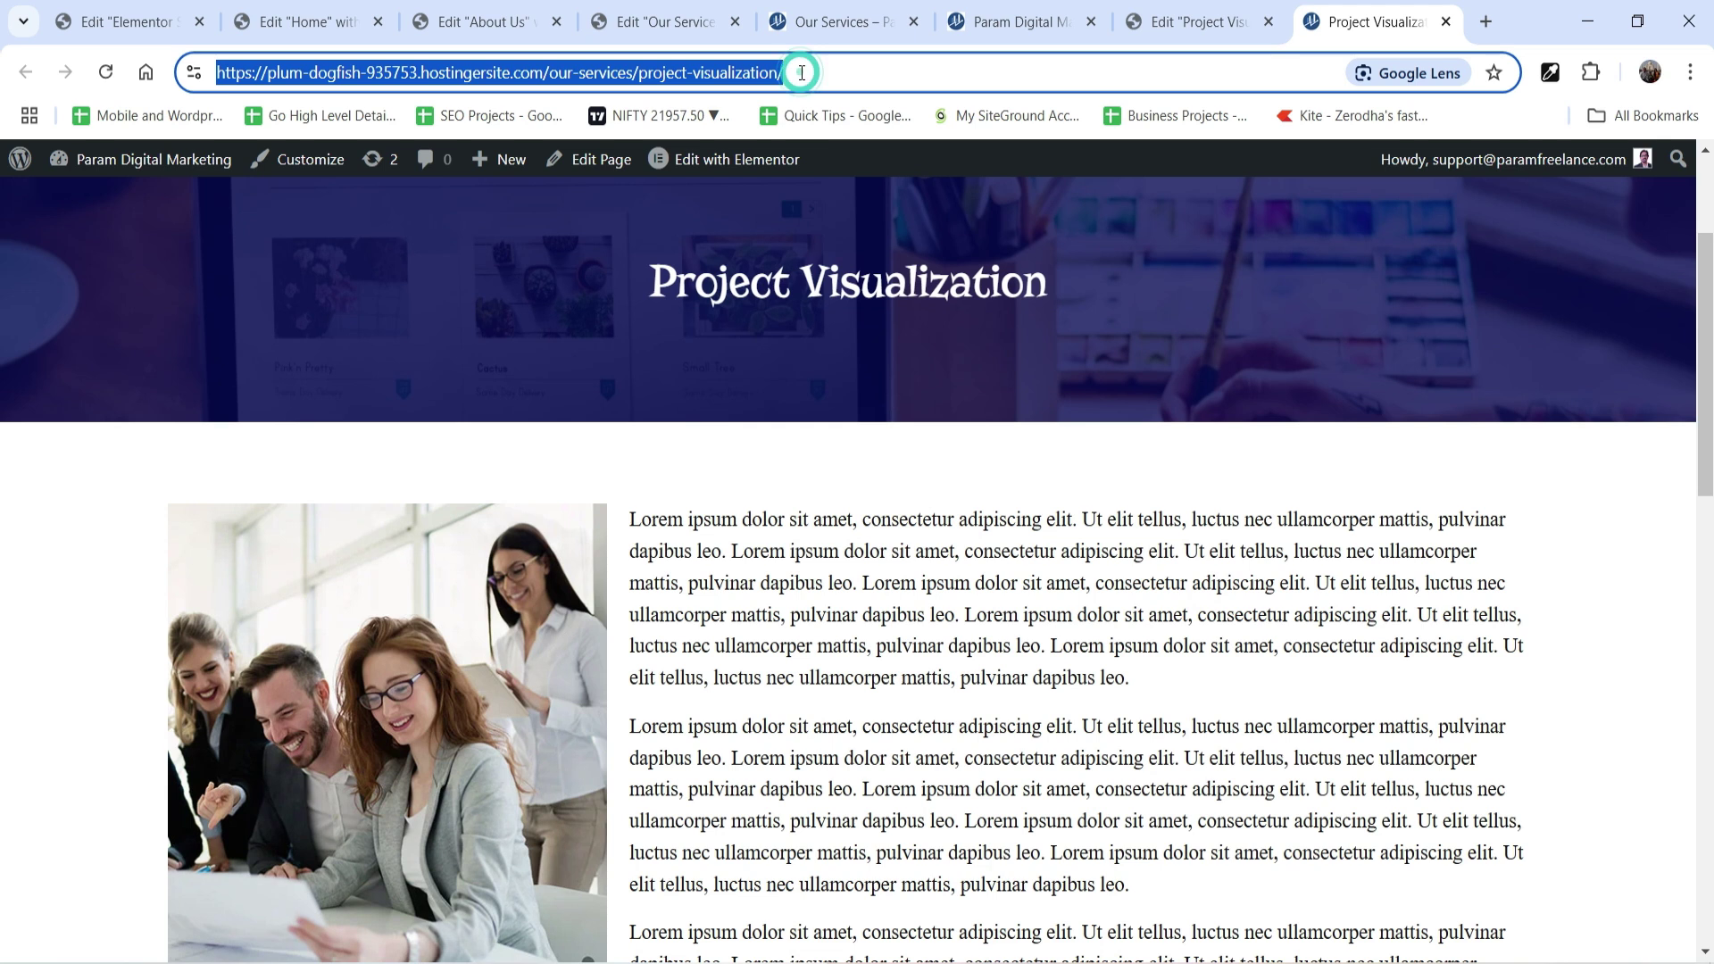
{"action": "left_click", "coordinate": [828, 27]}
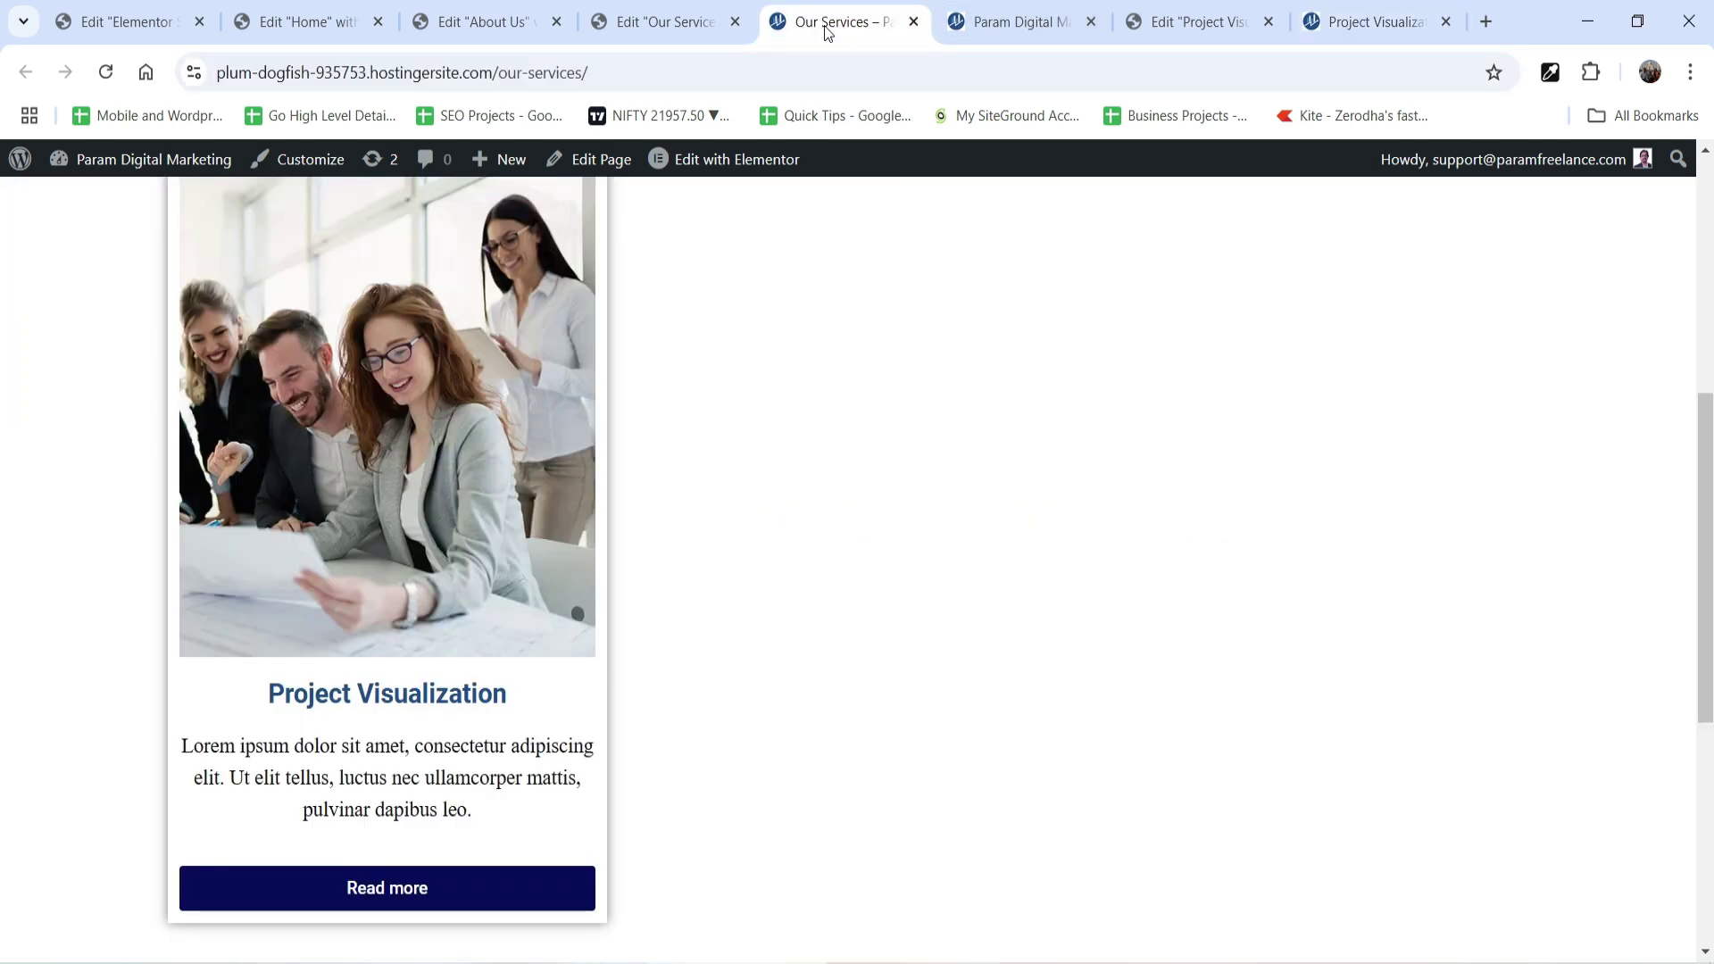
{"action": "left_click", "coordinate": [673, 27]}
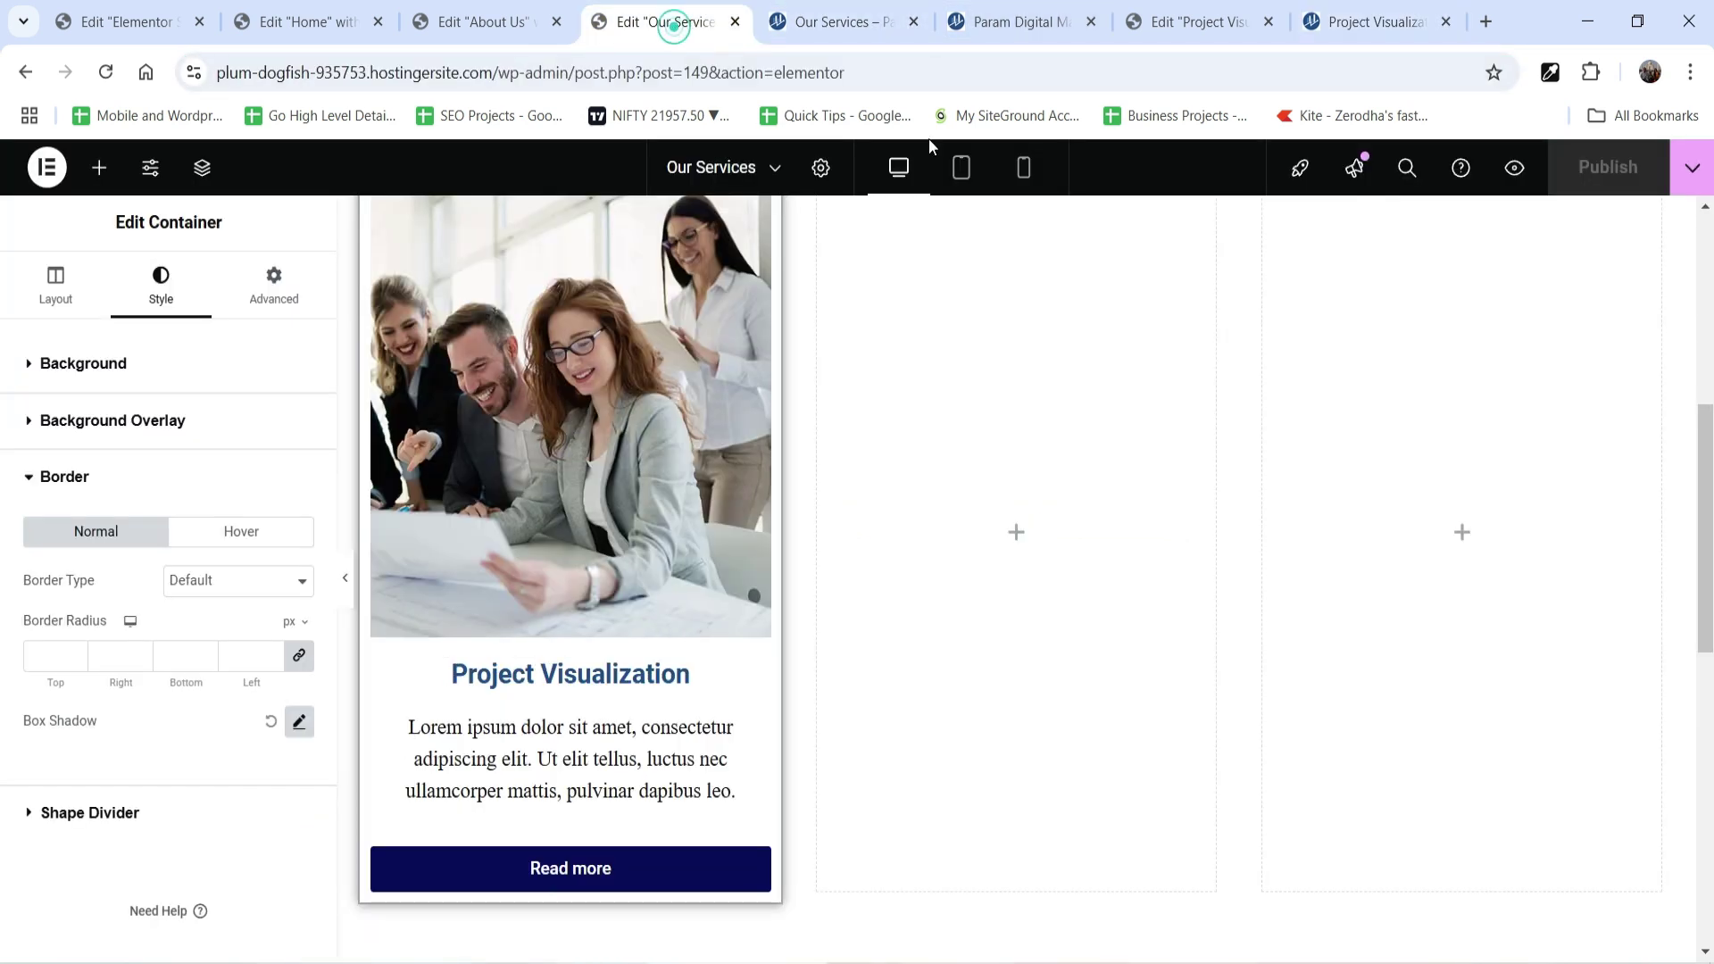
{"action": "scroll", "coordinate": [785, 490], "scroll_direction": "down", "scroll_amount": 3}
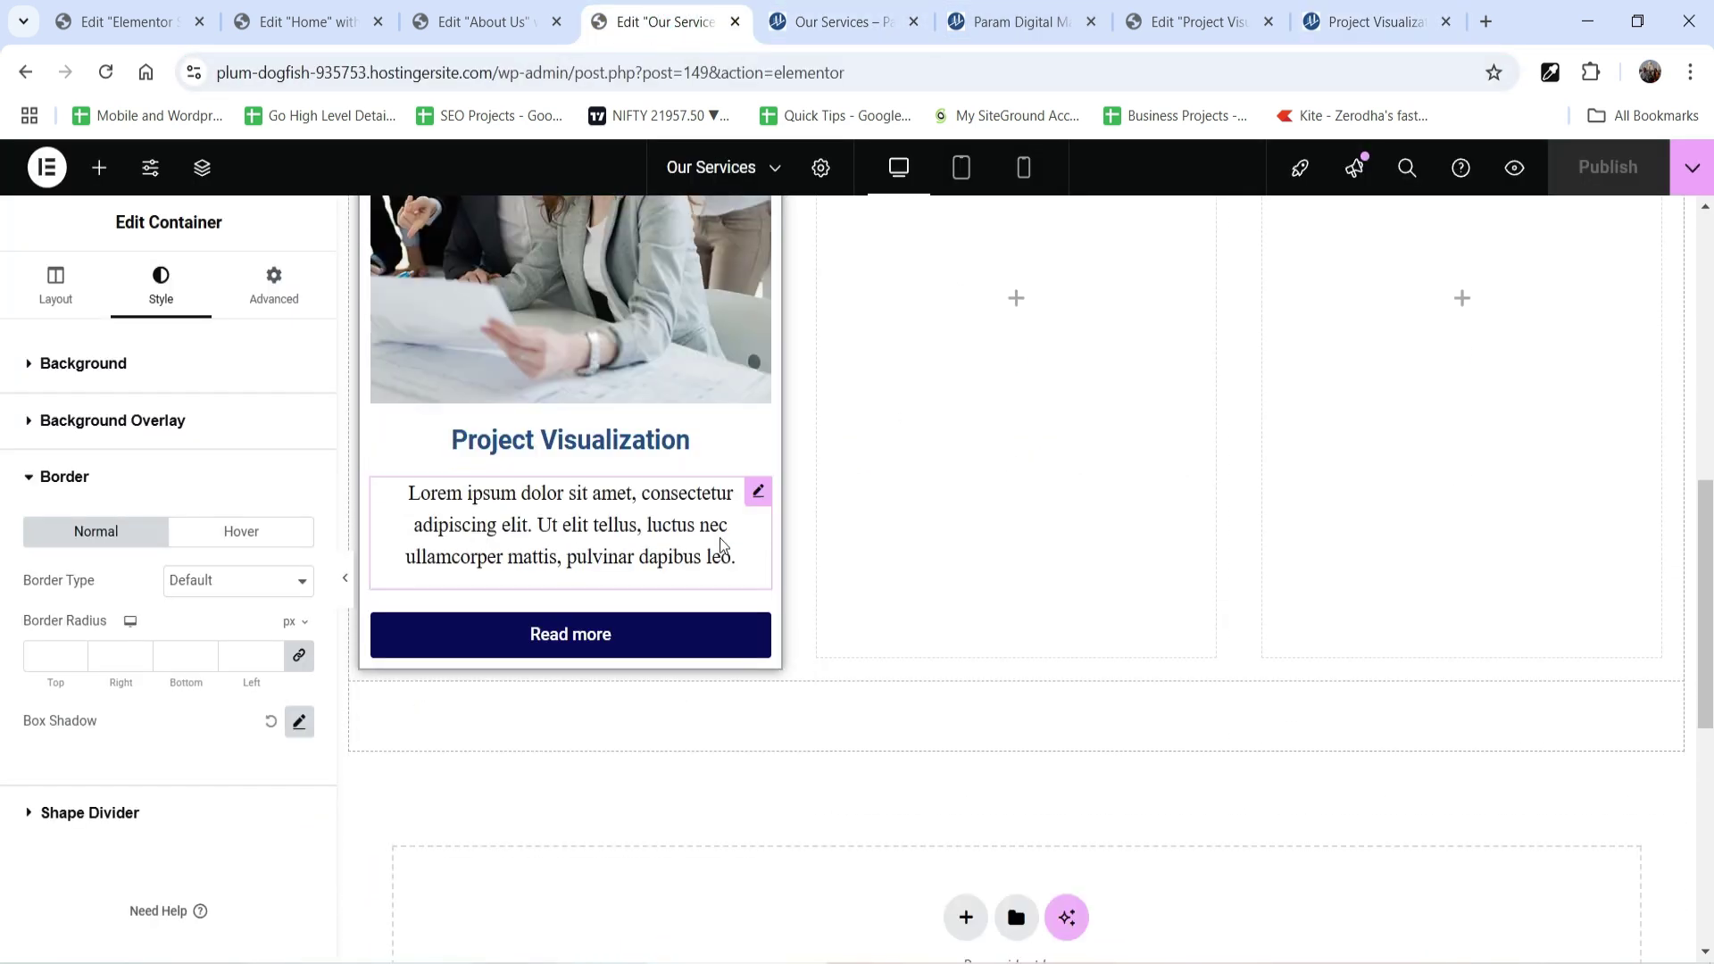
{"action": "left_click", "coordinate": [678, 641]}
{"action": "left_click", "coordinate": [57, 284]}
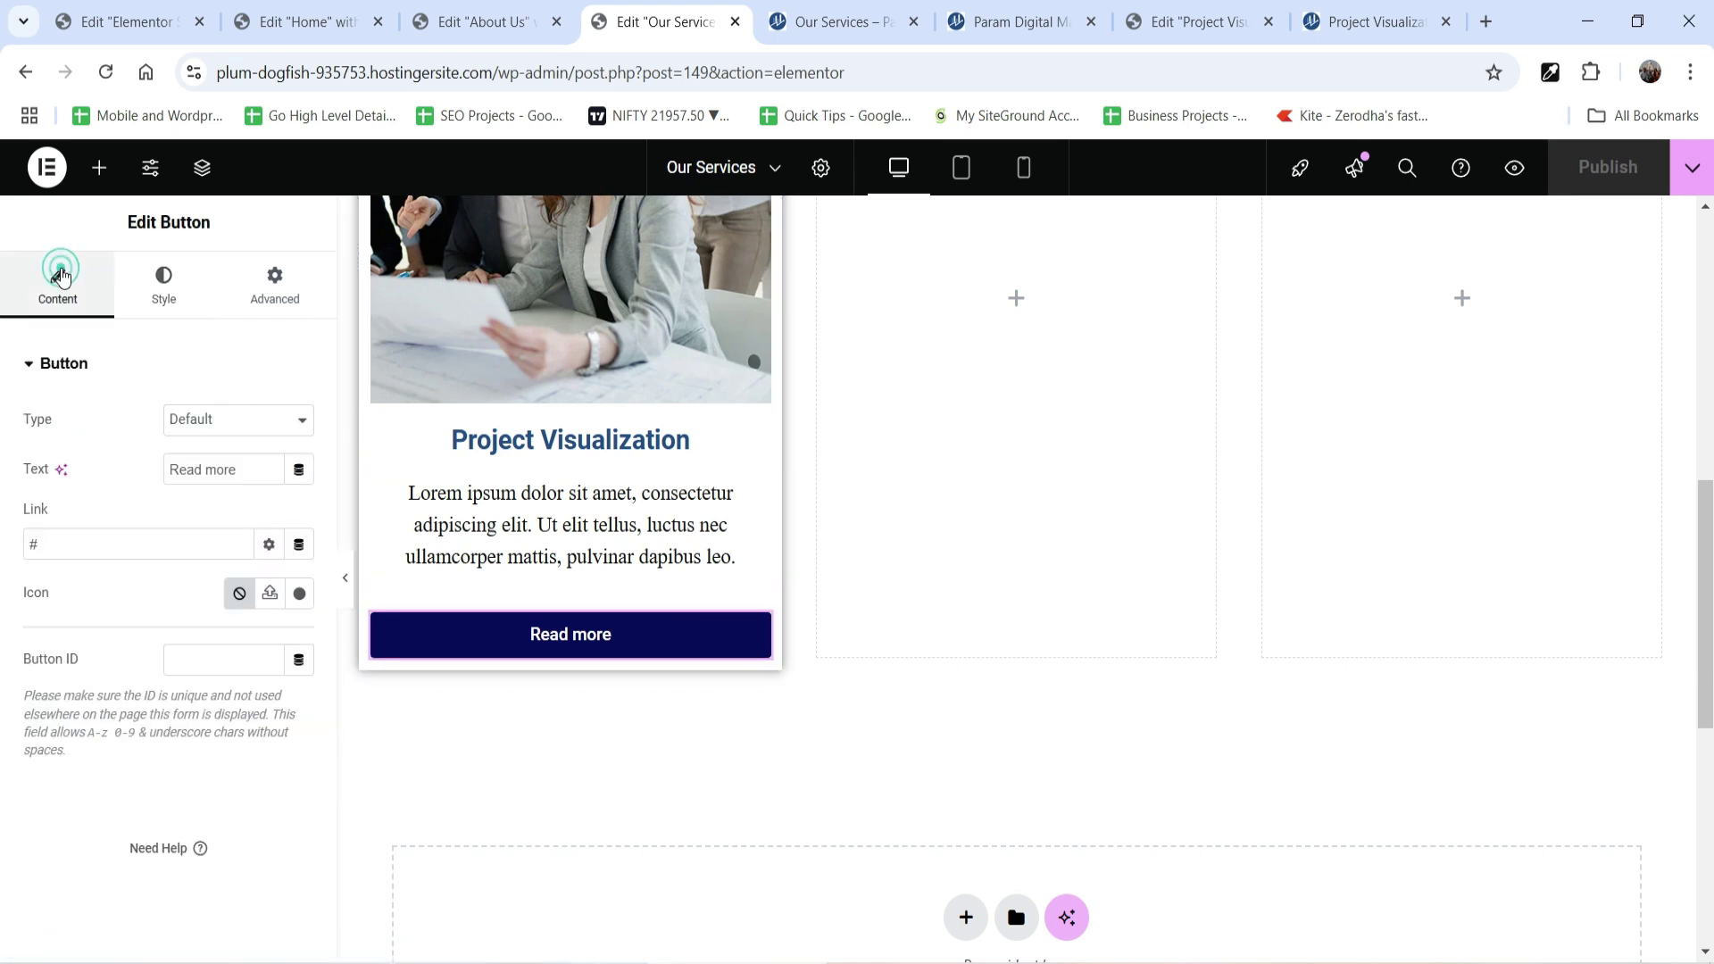
{"action": "key", "text": "ctrl+v"}
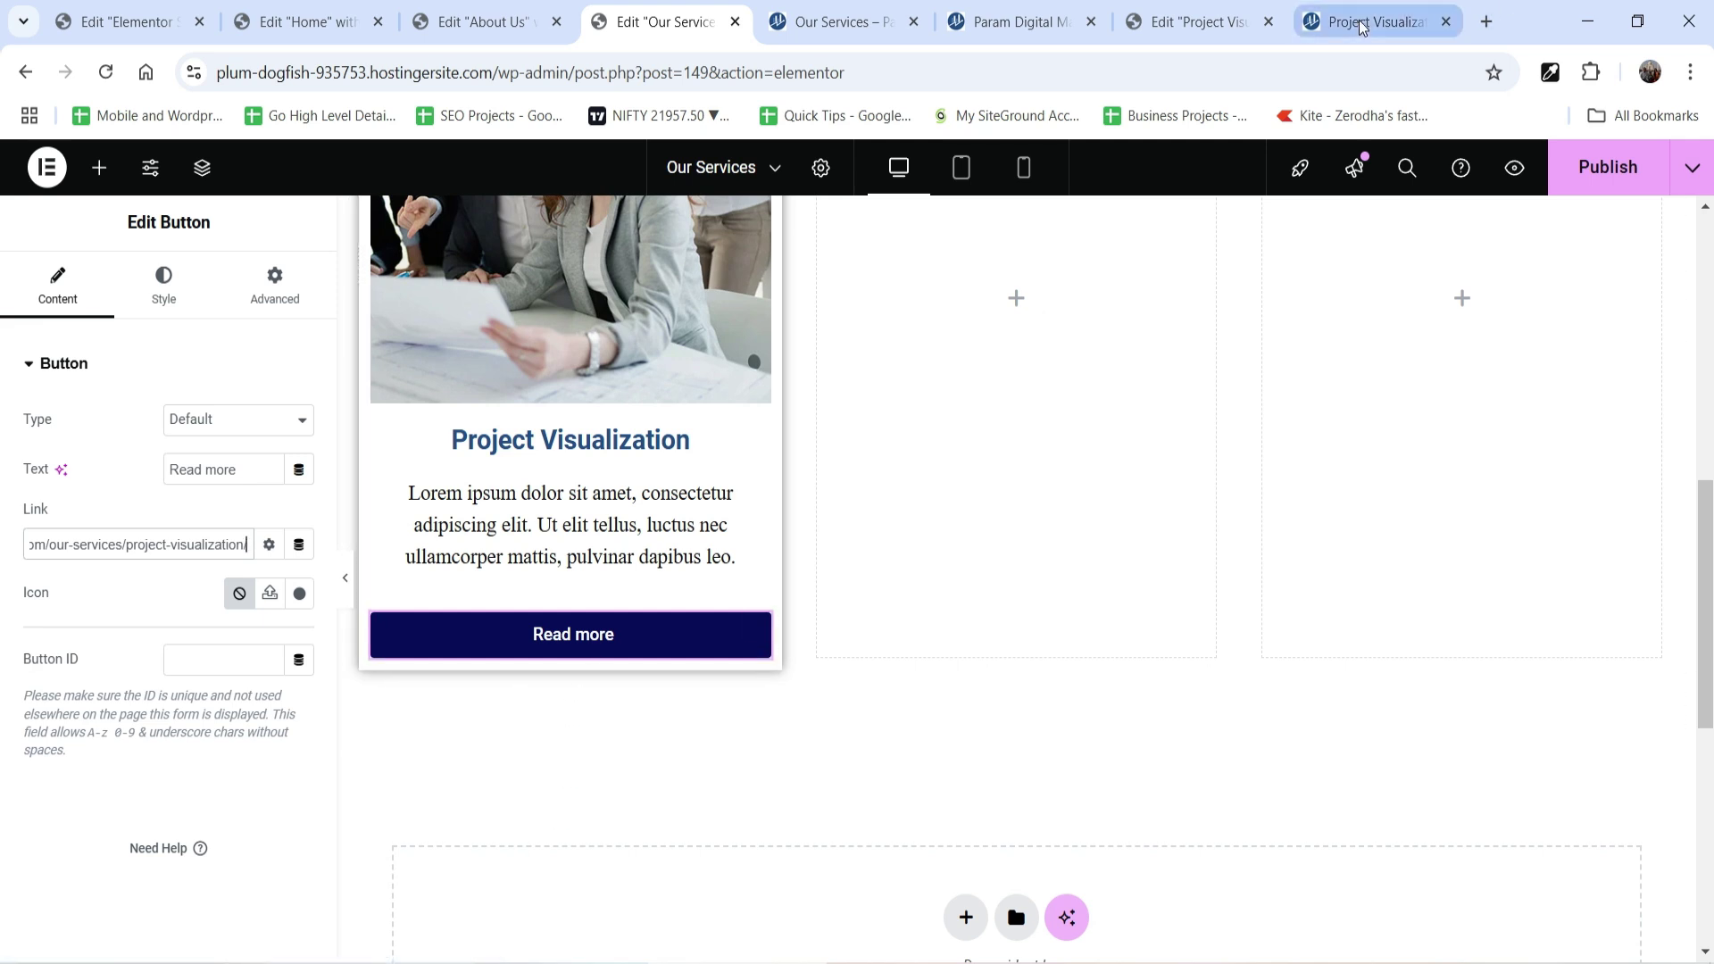
{"action": "left_click", "coordinate": [1326, 19]}
{"action": "left_click", "coordinate": [650, 36]}
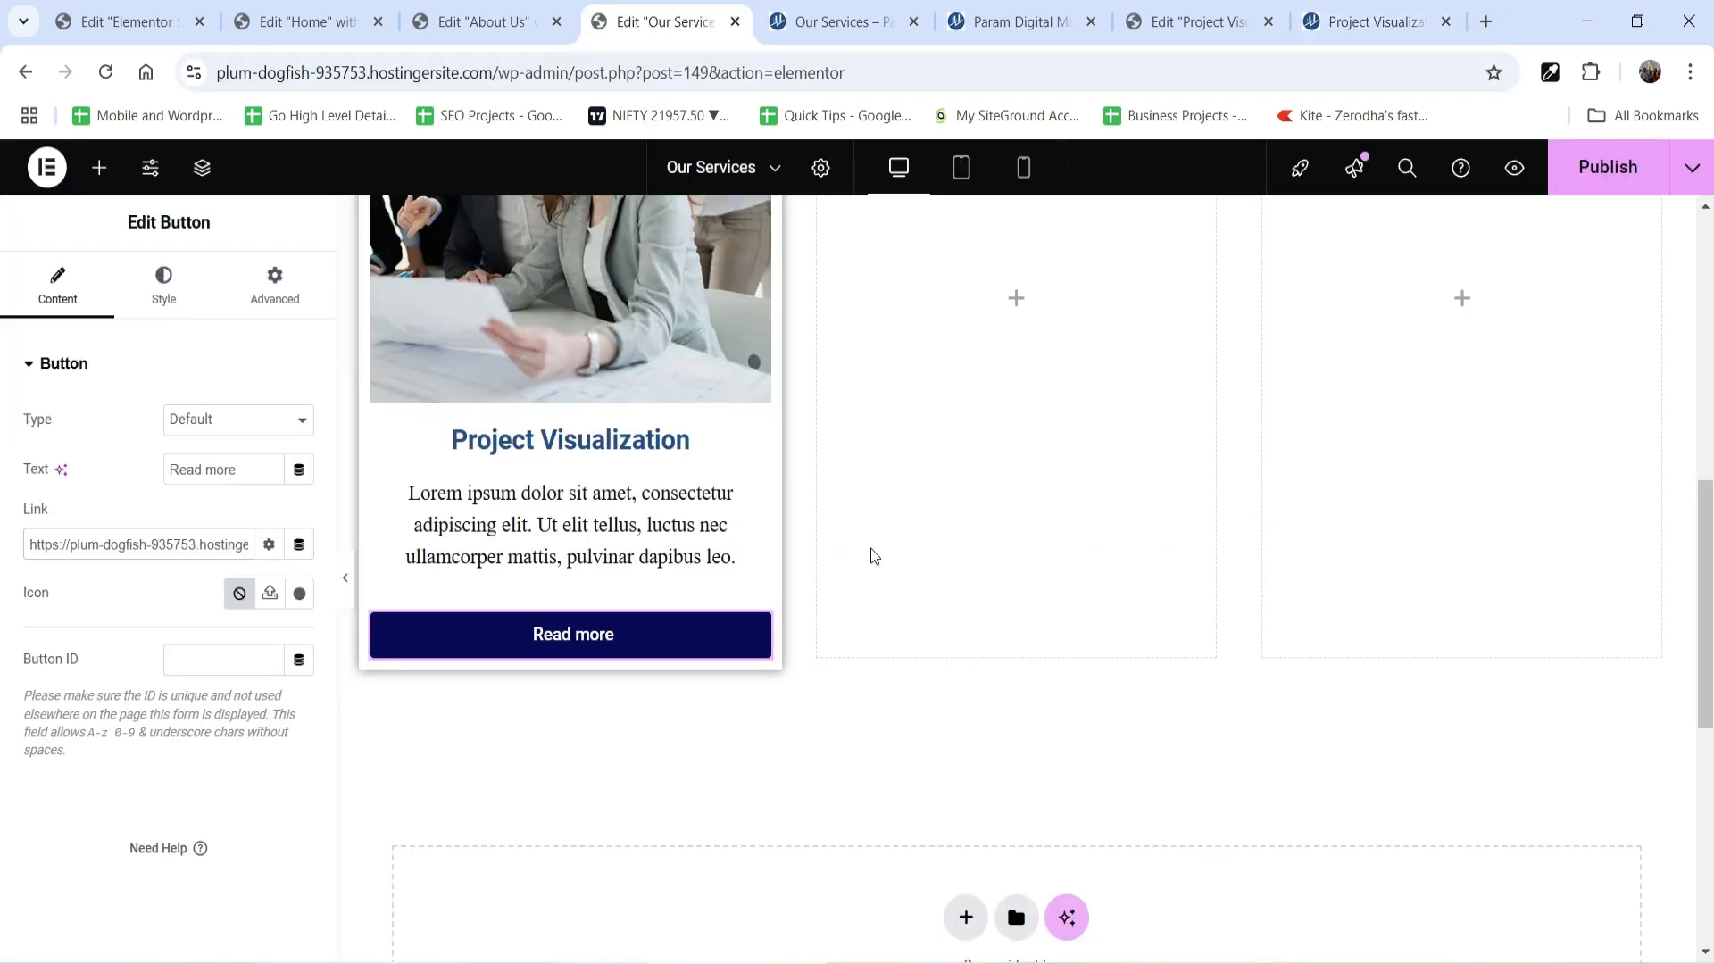
Link the first service card's image to the Project Visualization page through a Custom URL and publish Our Services.
{"action": "scroll", "coordinate": [833, 593], "scroll_direction": "up", "scroll_amount": 3}
{"action": "left_click", "coordinate": [663, 529]}
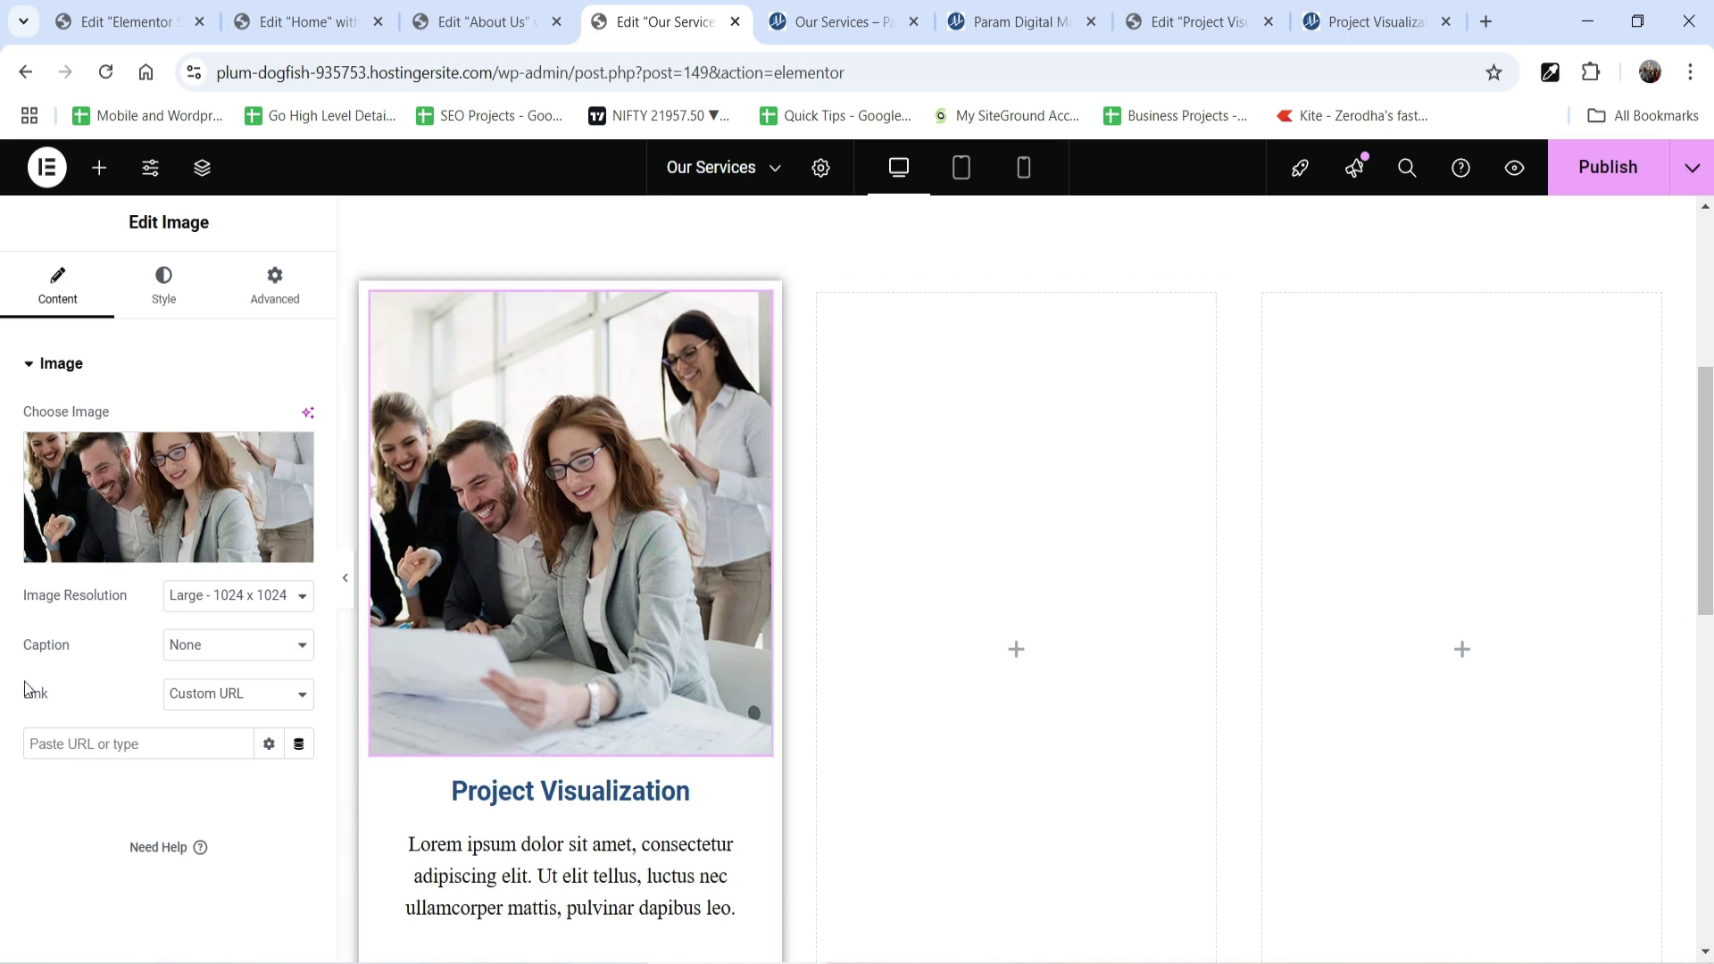
{"action": "left_click", "coordinate": [219, 697]}
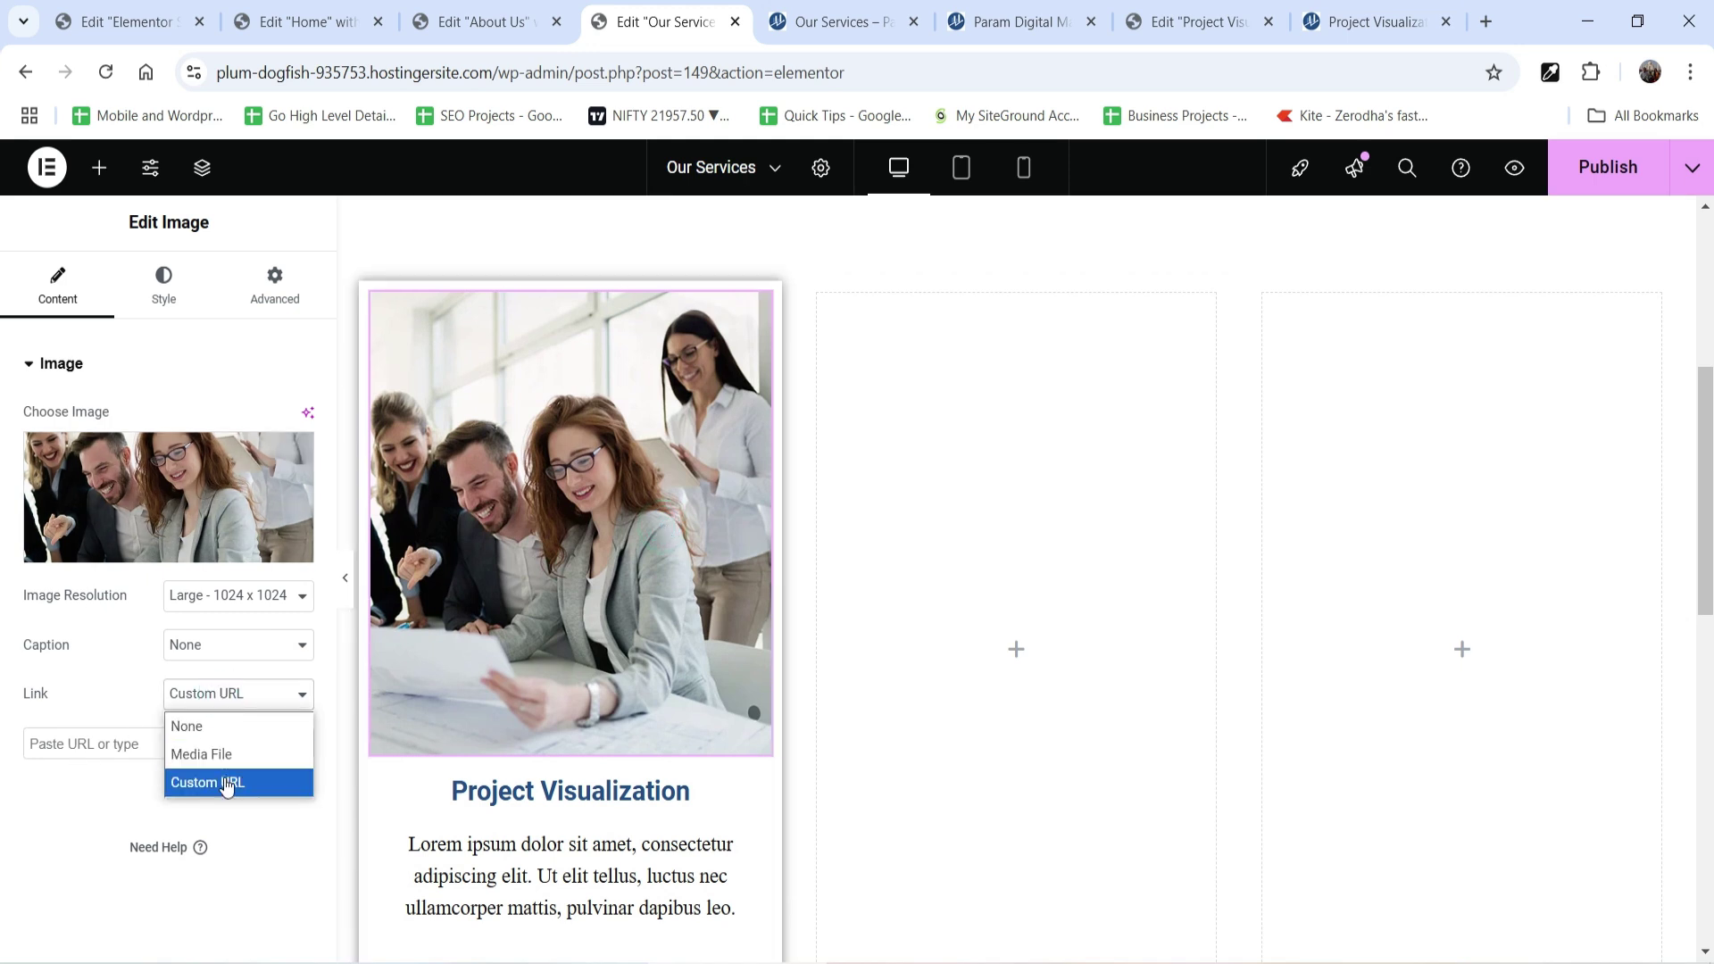
{"action": "left_click", "coordinate": [228, 783]}
{"action": "left_click", "coordinate": [77, 741]}
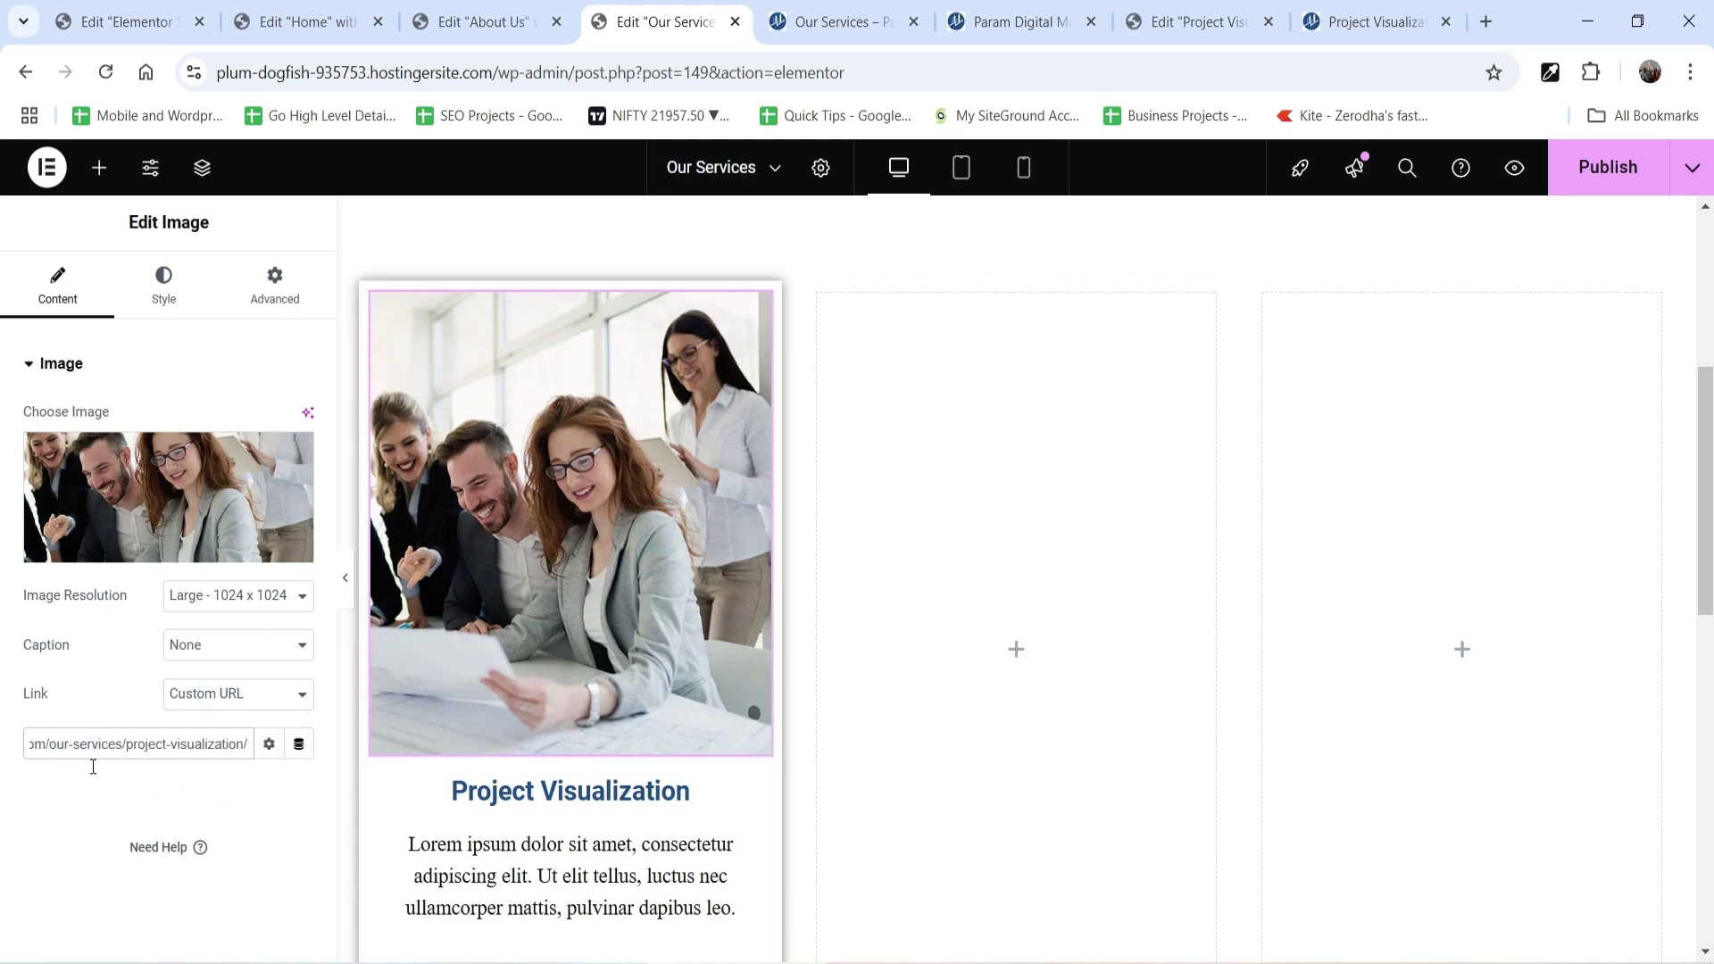
{"action": "left_click", "coordinate": [1598, 168]}
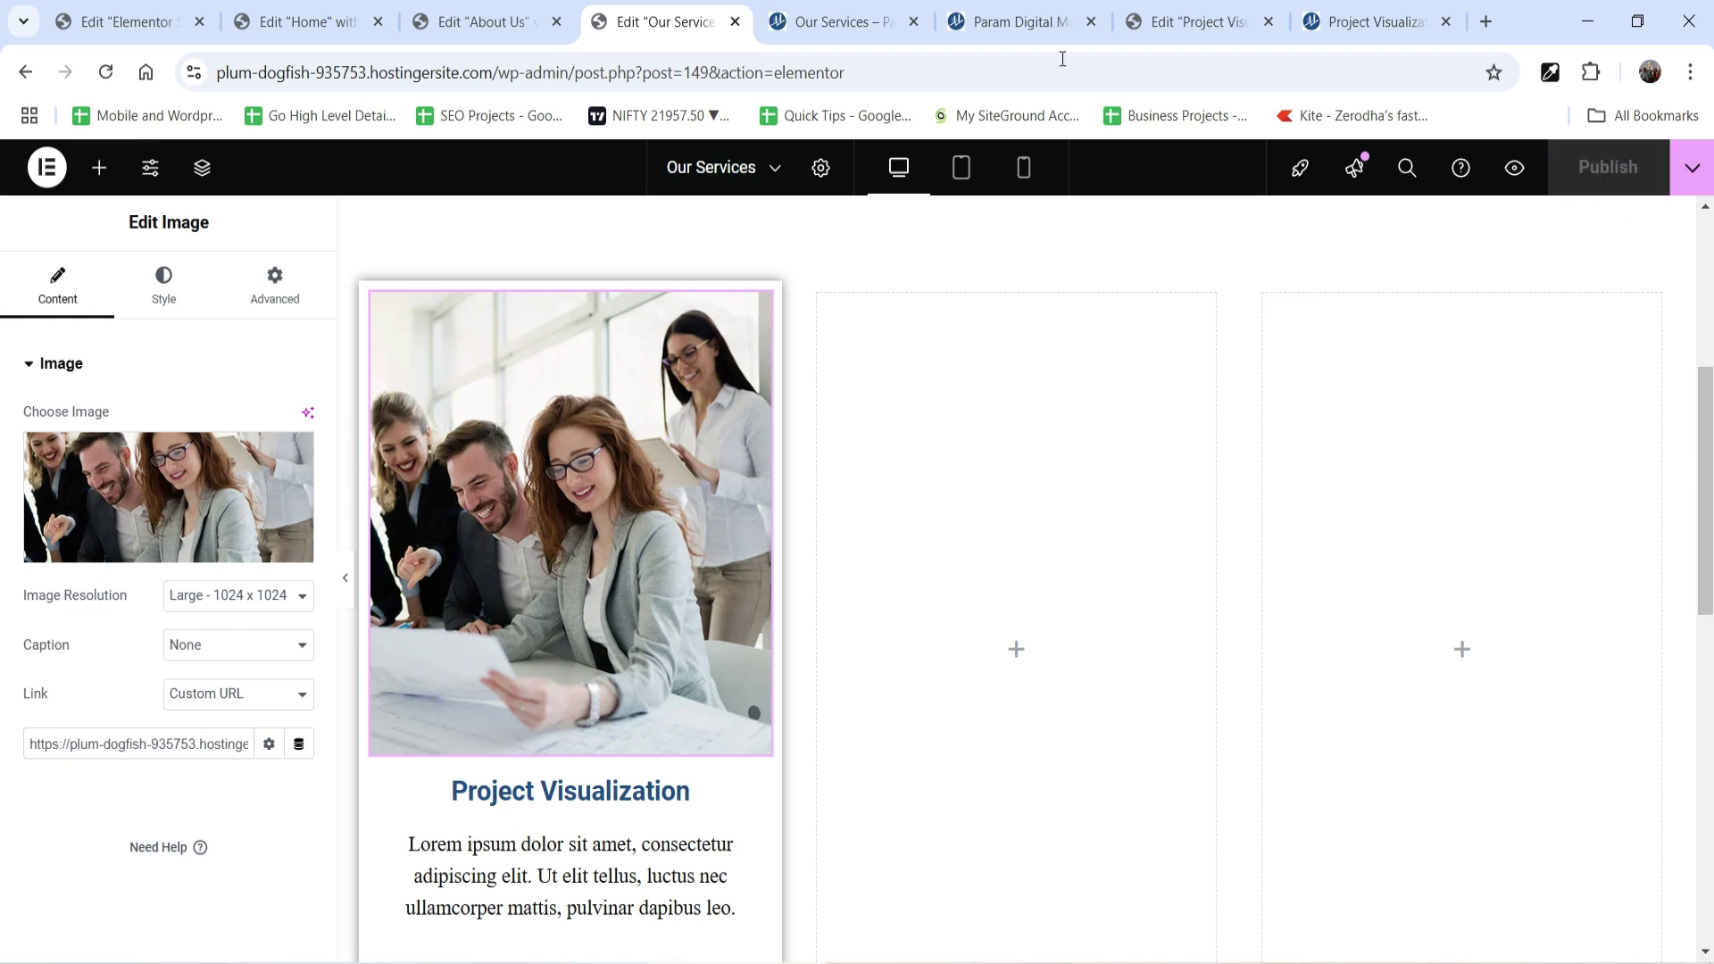
Close the three surplus tabs and test the Project Visualization card's Read more link on the live Our Services page.
{"action": "left_click", "coordinate": [1091, 22]}
{"action": "left_click", "coordinate": [1091, 22]}
{"action": "left_click", "coordinate": [1091, 22]}
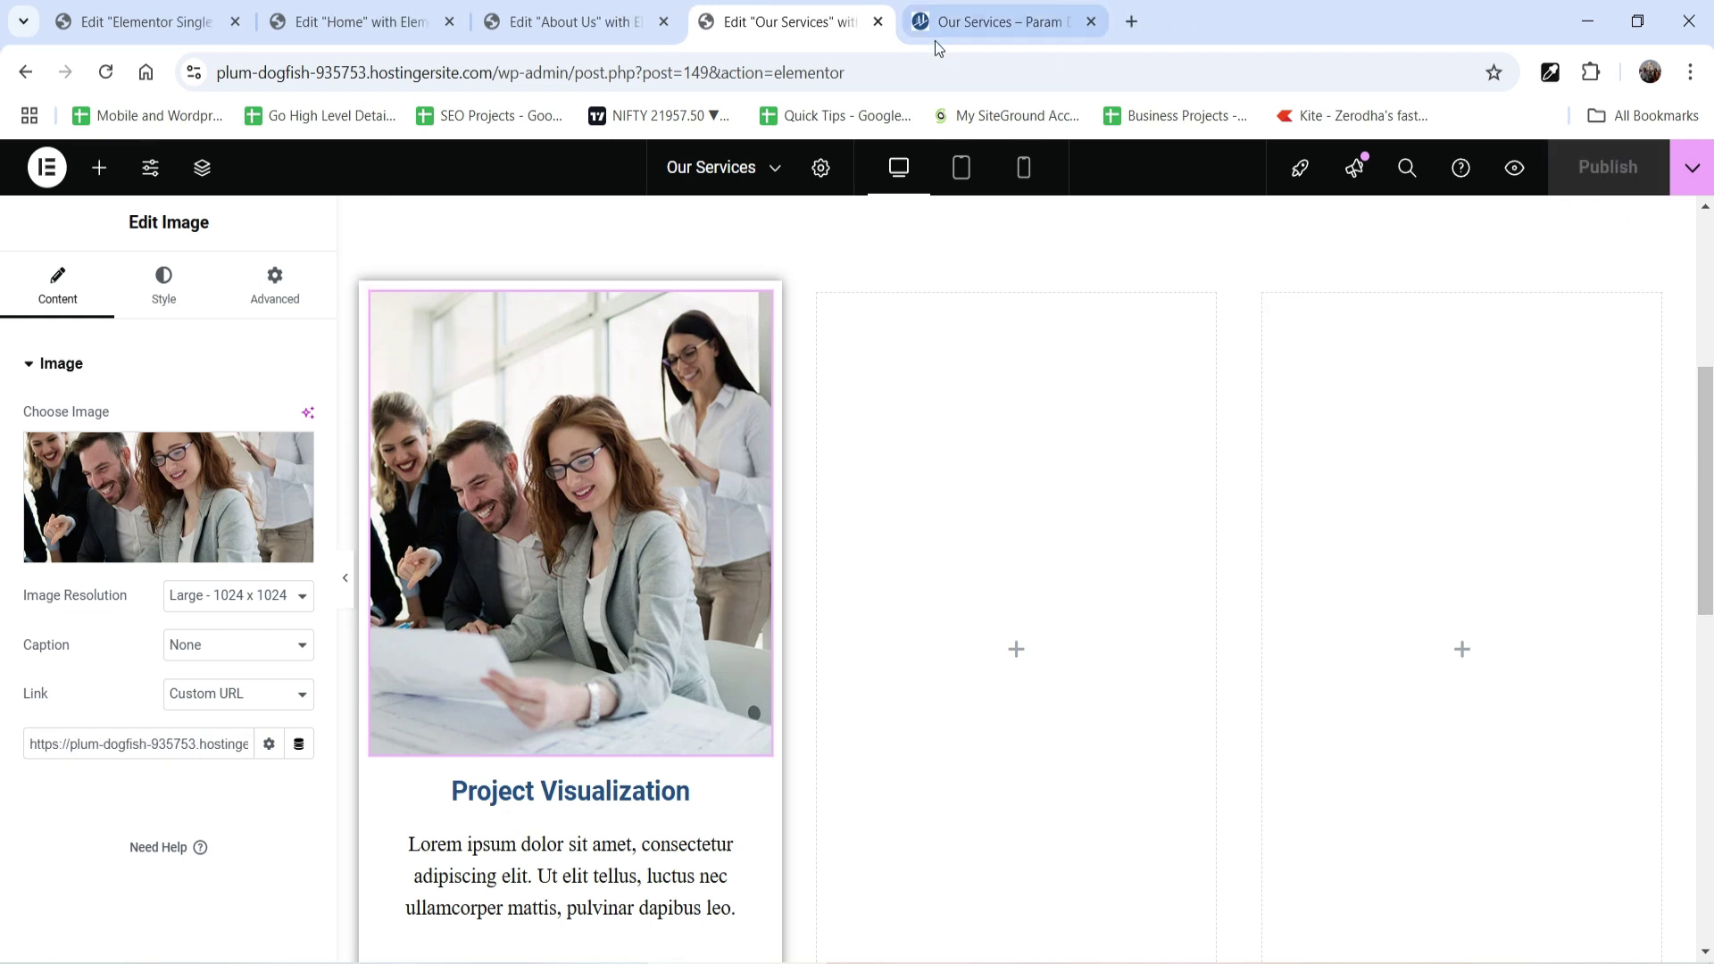
{"action": "left_click", "coordinate": [934, 21]}
{"action": "scroll", "coordinate": [1306, 493], "scroll_direction": "up", "scroll_amount": 6}
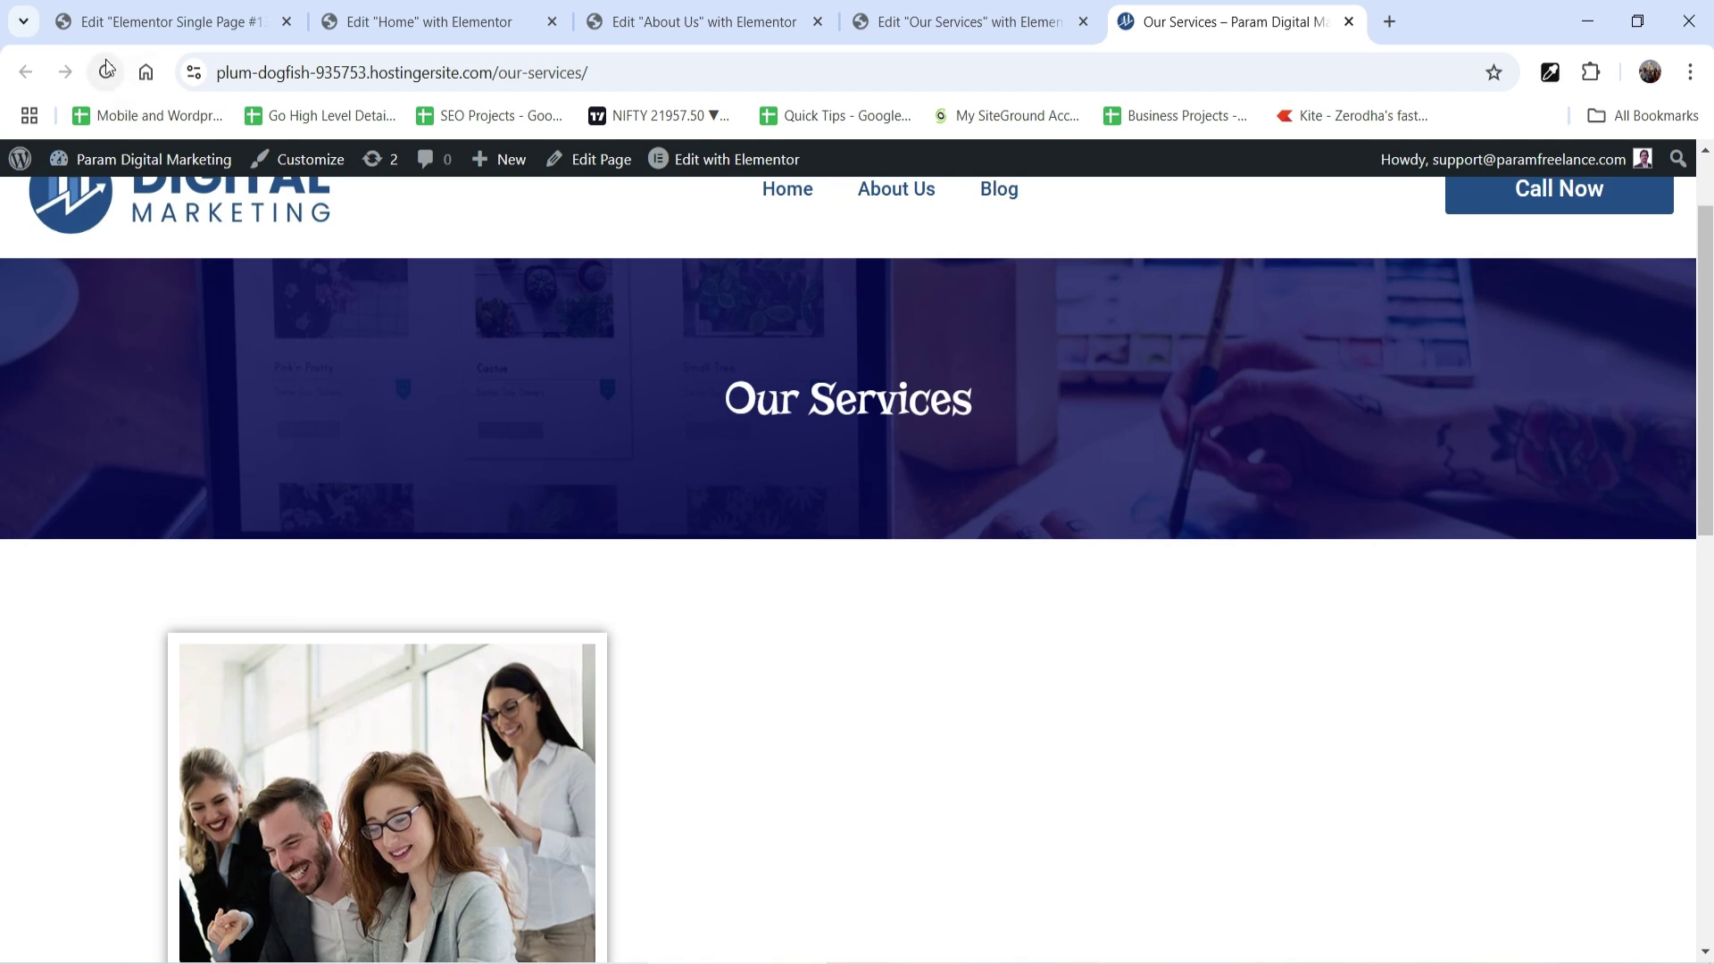
{"action": "scroll", "coordinate": [1366, 554], "scroll_direction": "down", "scroll_amount": 5}
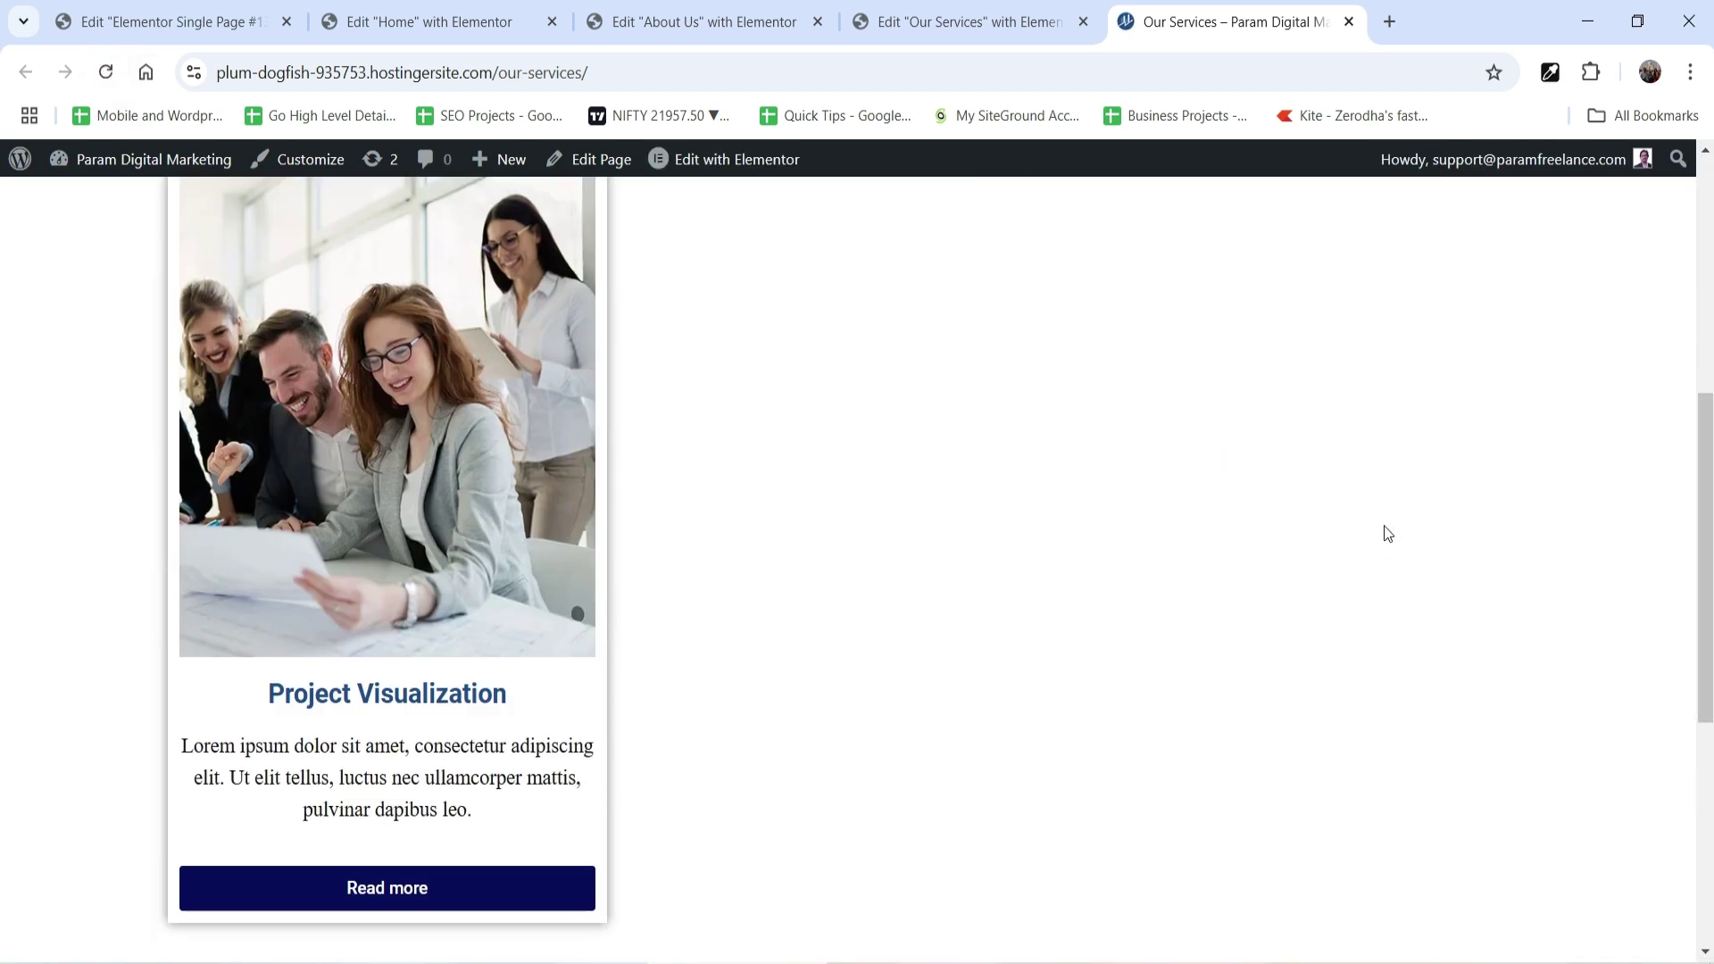
{"action": "scroll", "coordinate": [1292, 480], "scroll_direction": "down", "scroll_amount": 3}
{"action": "left_click", "coordinate": [407, 679]}
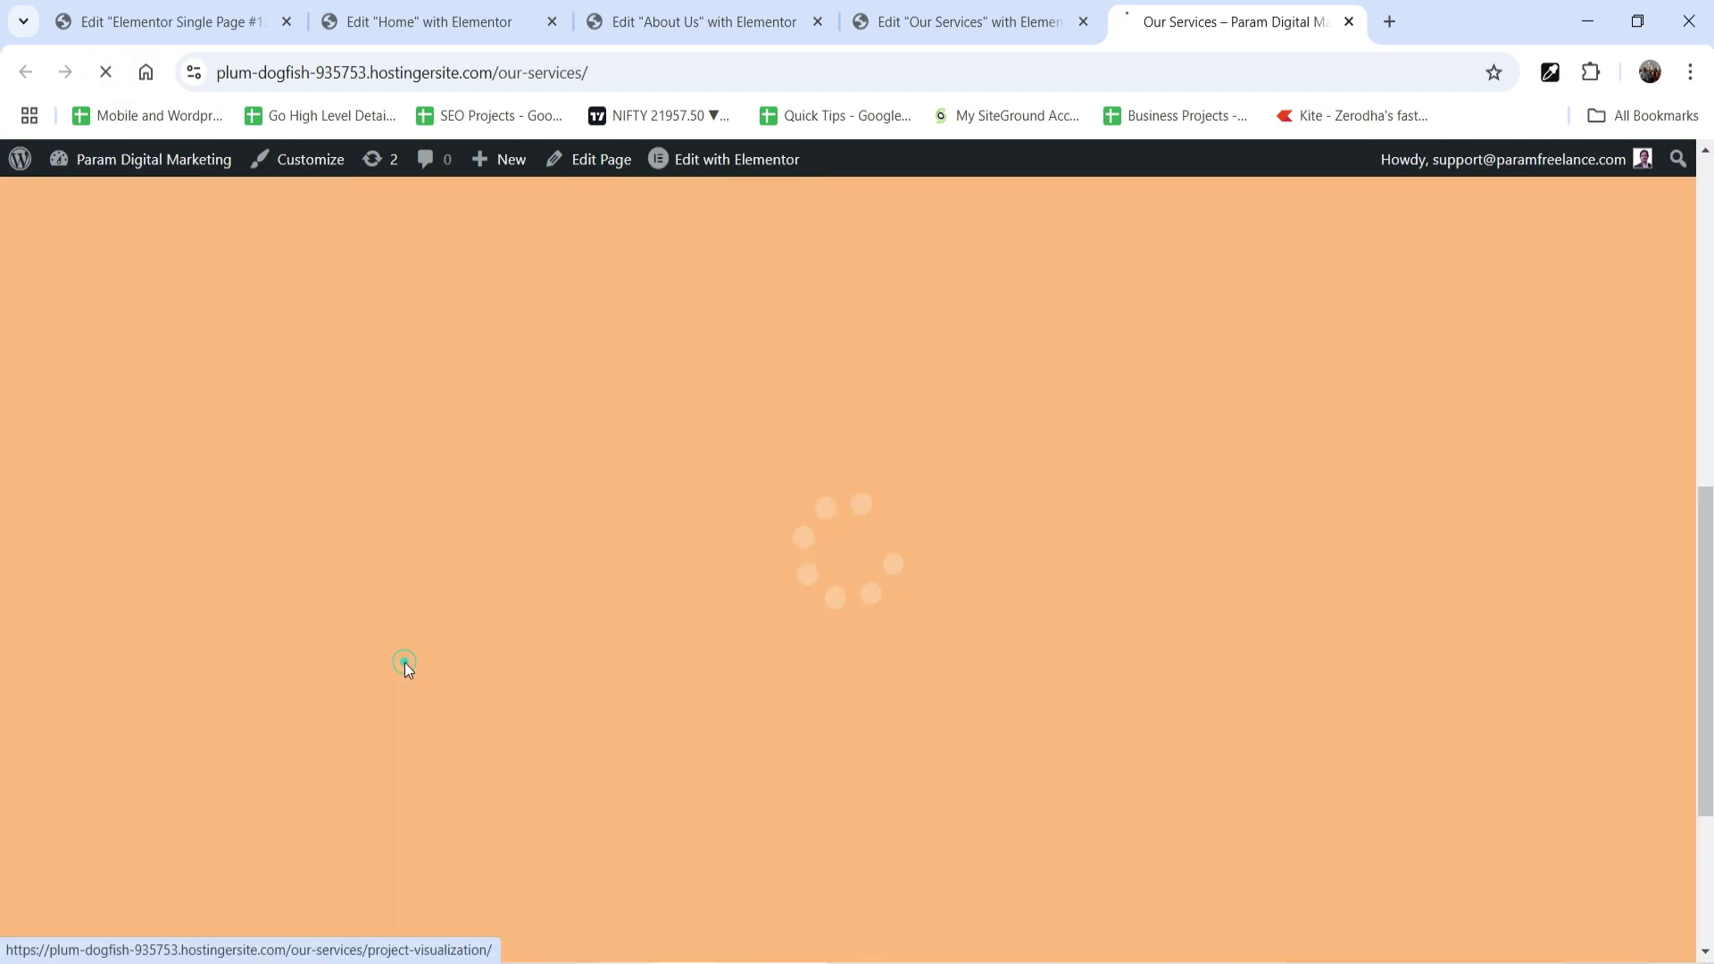
{"action": "scroll", "coordinate": [1160, 420], "scroll_direction": "down", "scroll_amount": 5}
{"action": "scroll", "coordinate": [1233, 604], "scroll_direction": "down", "scroll_amount": 5}
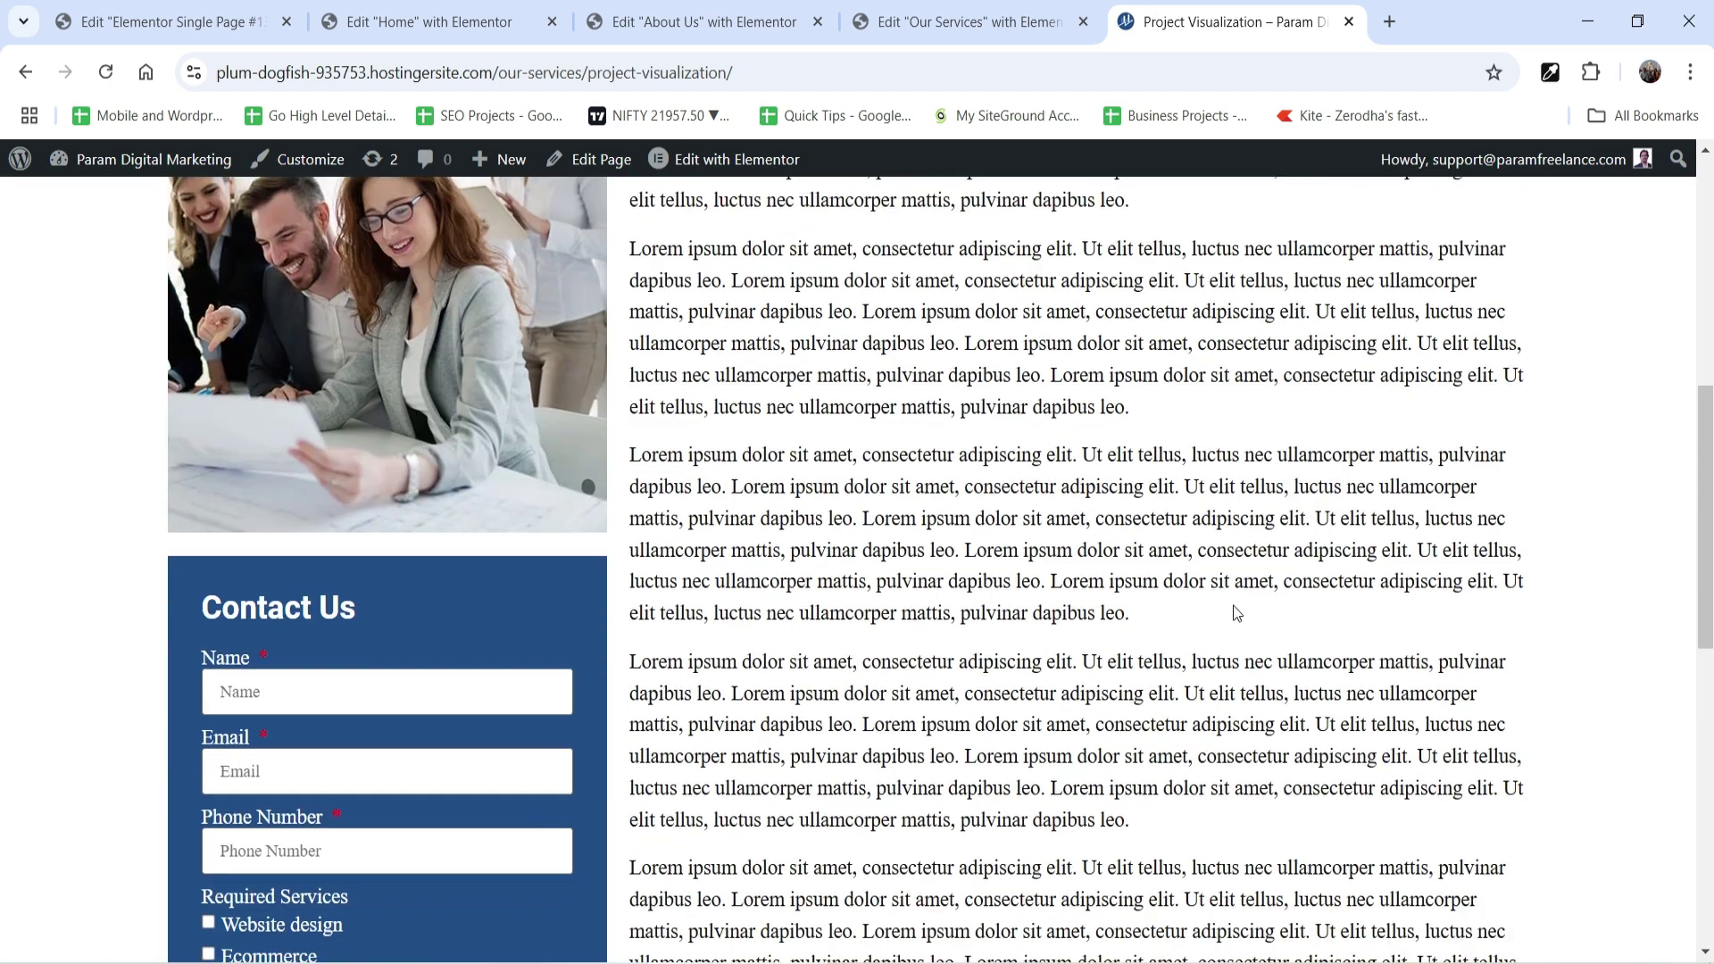
{"action": "scroll", "coordinate": [1225, 607], "scroll_direction": "up", "scroll_amount": 8}
{"action": "scroll", "coordinate": [1228, 609], "scroll_direction": "up", "scroll_amount": 3}
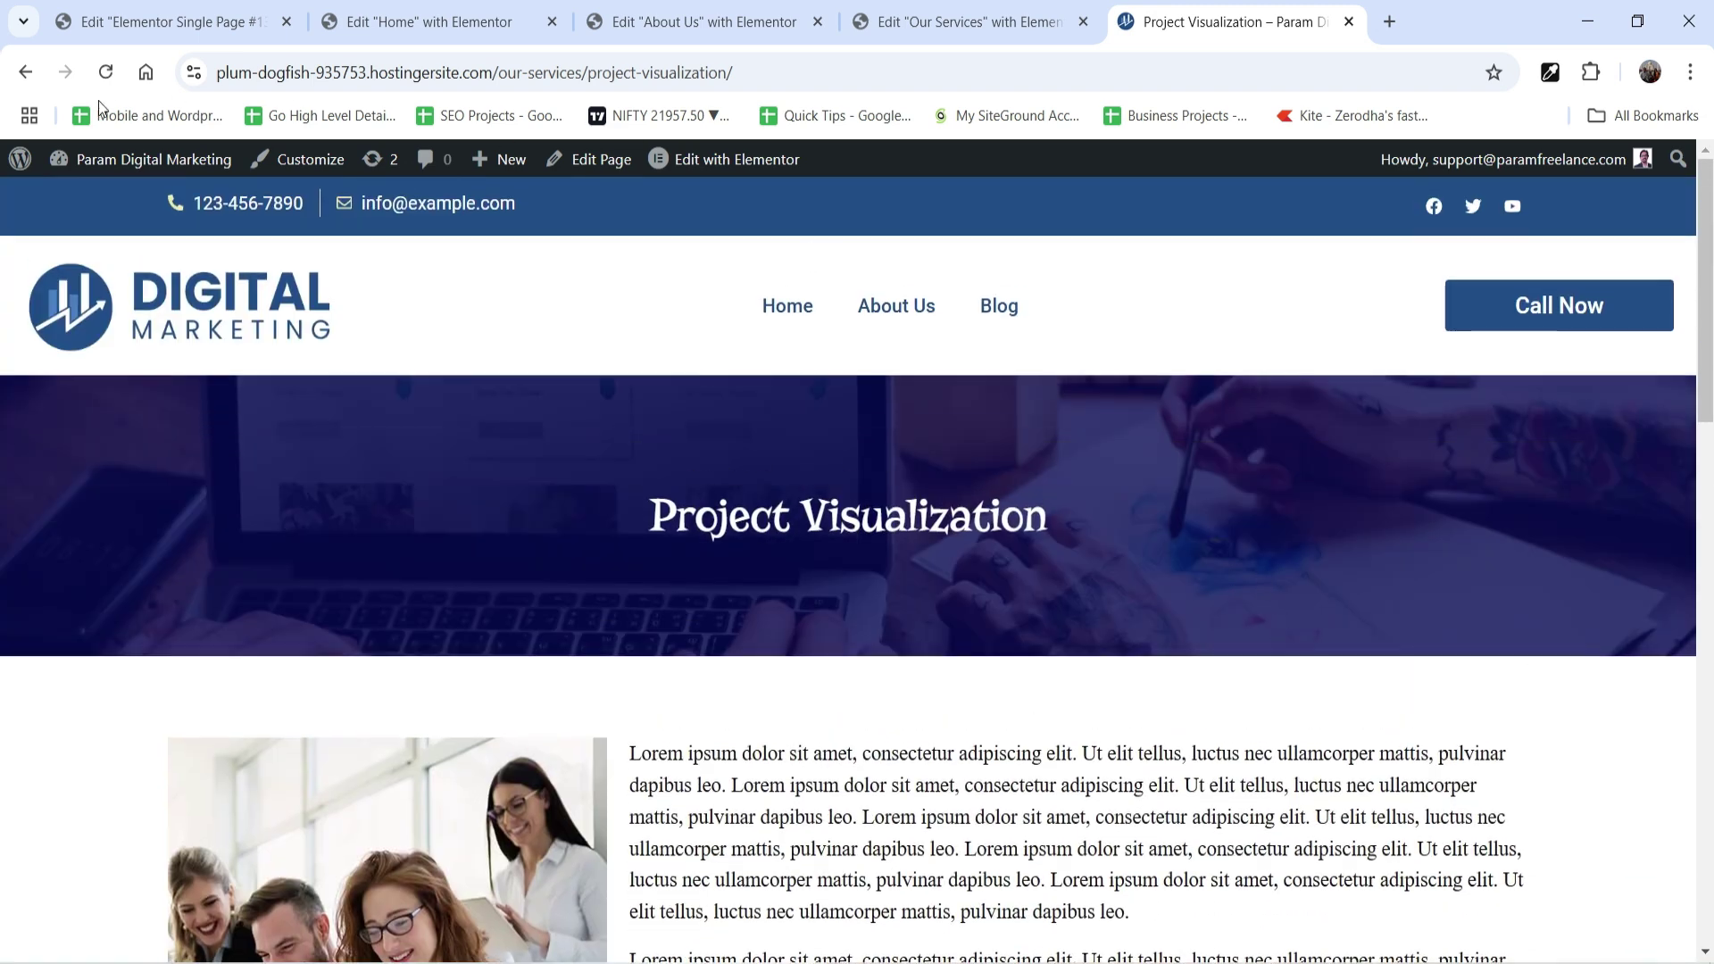
Return to the live Our Services page and test the Project Visualization card's image link.
{"action": "scroll", "coordinate": [651, 528], "scroll_direction": "up", "scroll_amount": 5}
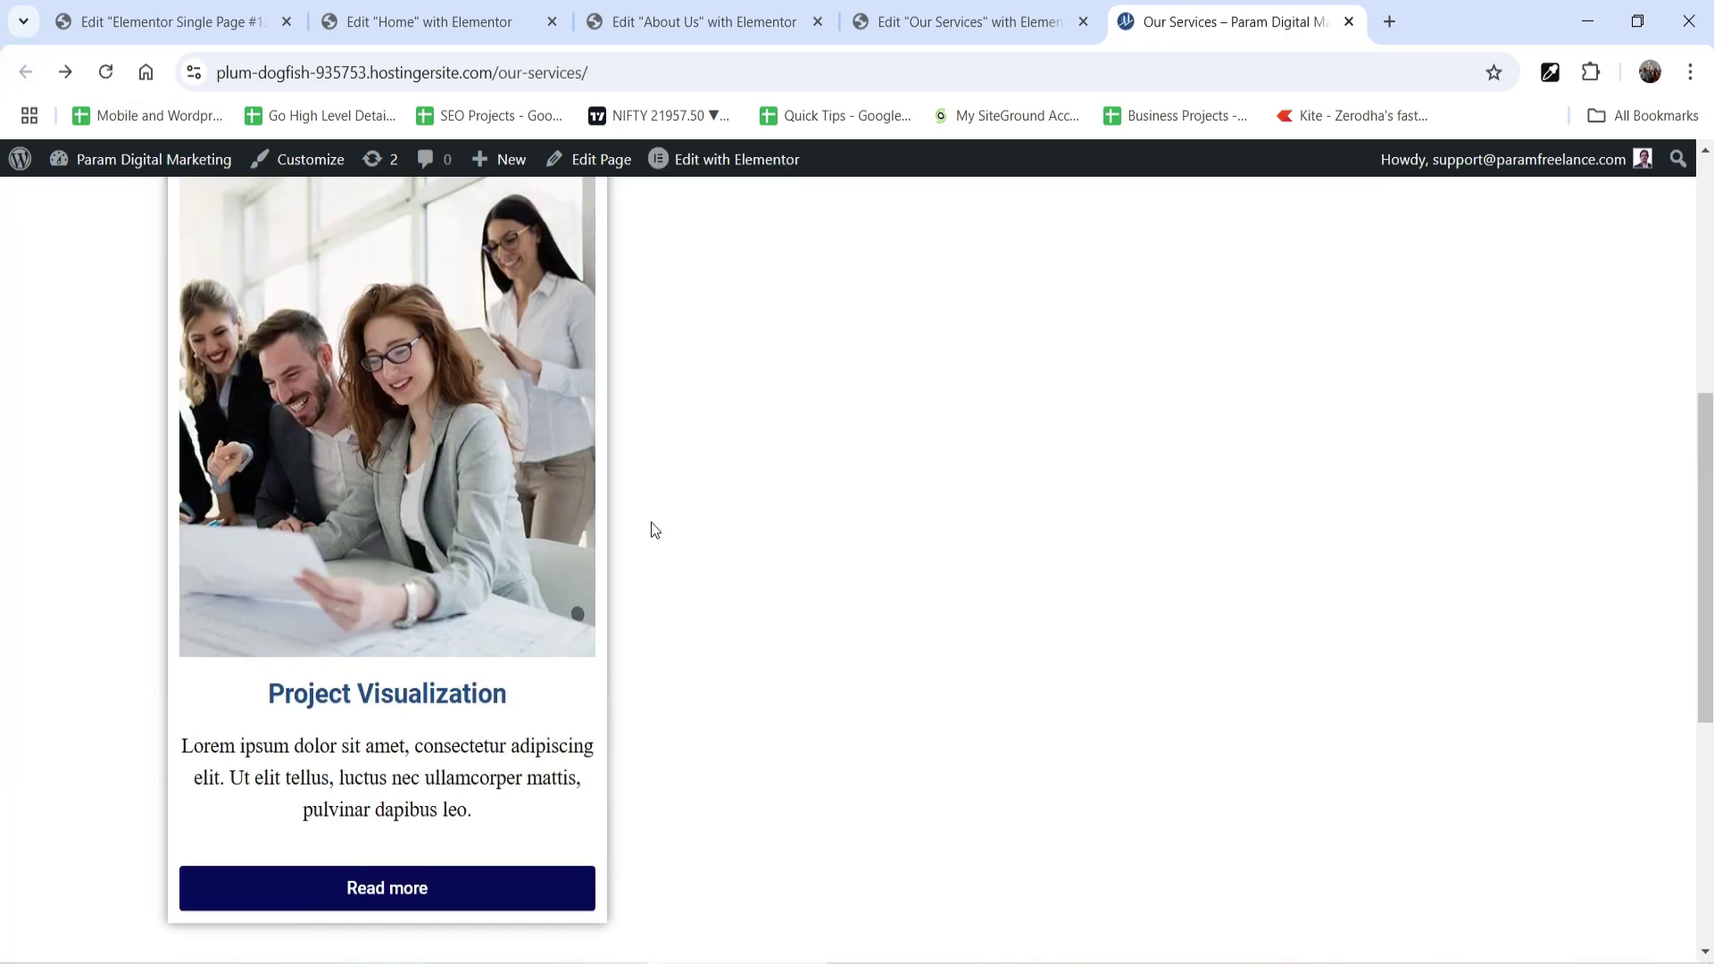
{"action": "scroll", "coordinate": [431, 607], "scroll_direction": "down", "scroll_amount": 3}
{"action": "left_click", "coordinate": [431, 606]}
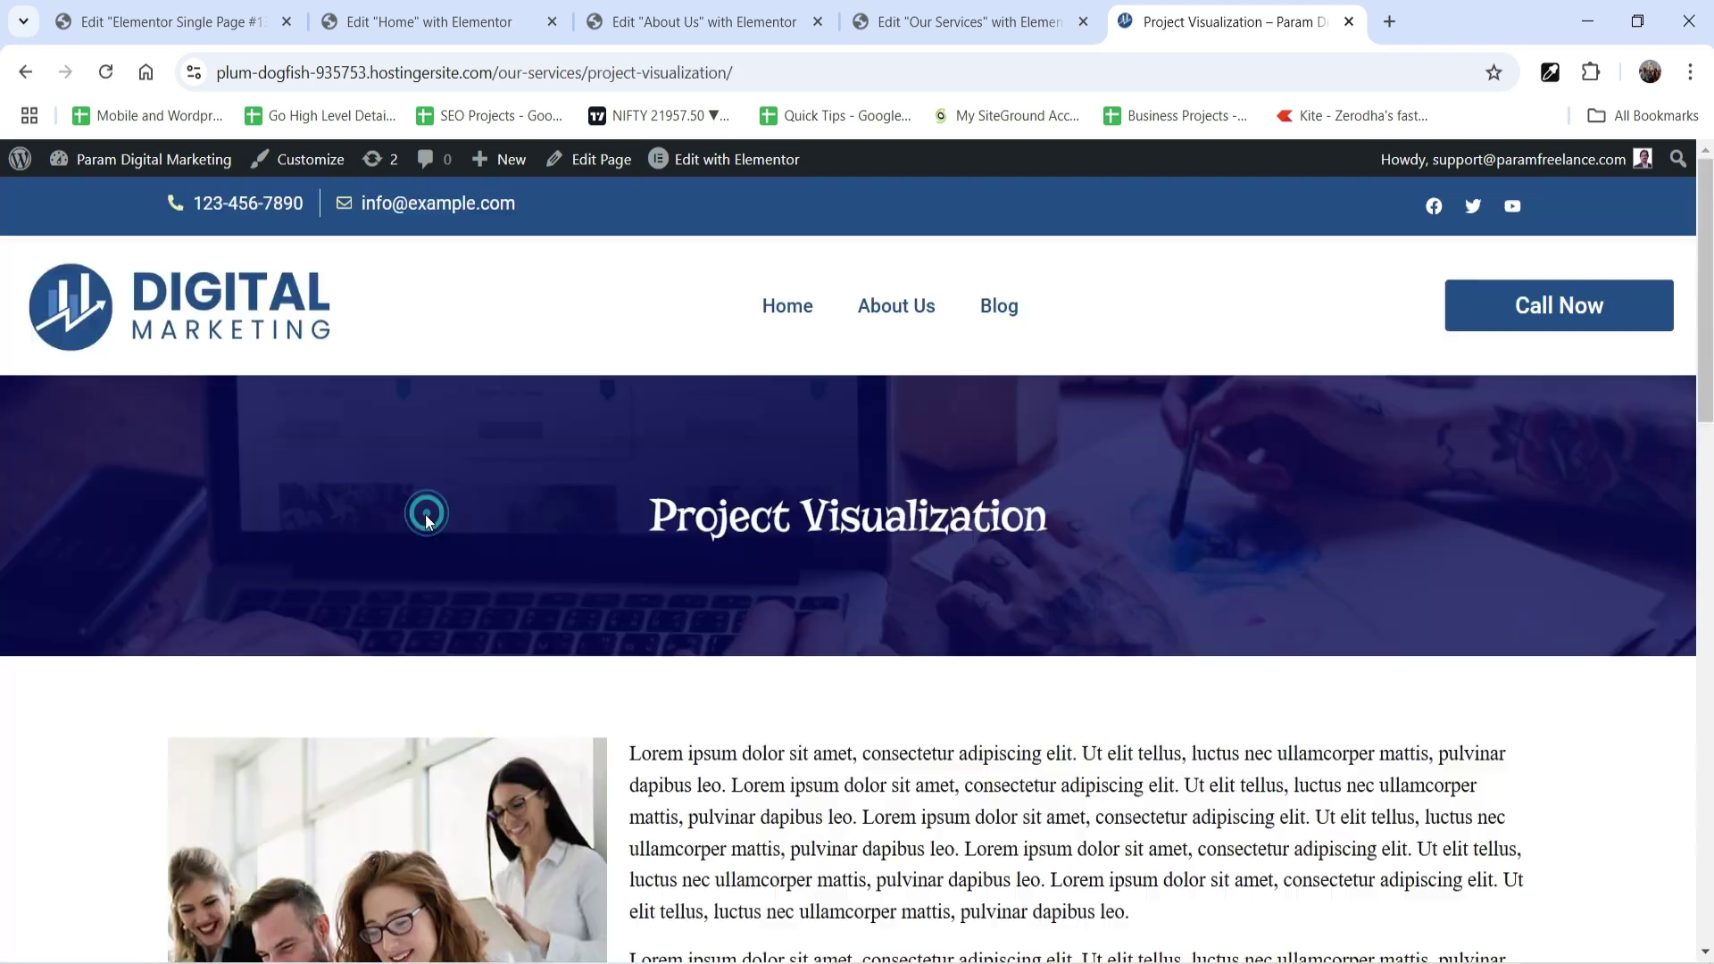
{"action": "scroll", "coordinate": [1048, 480], "scroll_direction": "down", "scroll_amount": 7}
{"action": "scroll", "coordinate": [1241, 621], "scroll_direction": "up", "scroll_amount": 7}
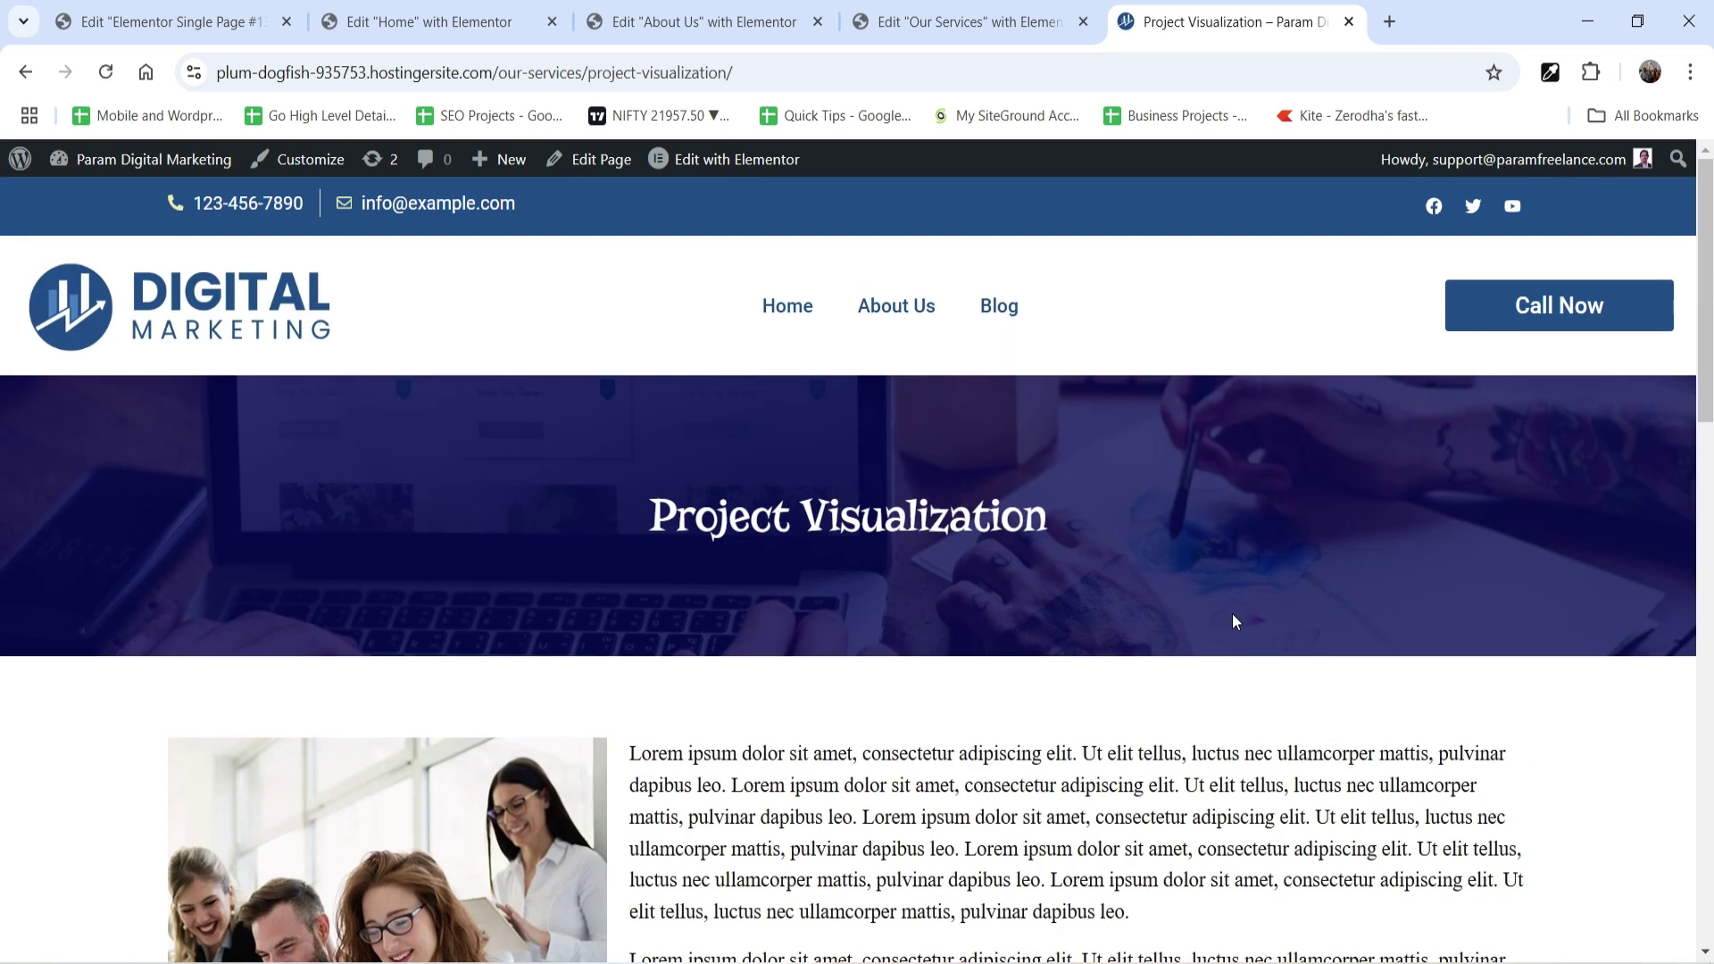
Delete the container holding the service card columns from the Our Services page.
{"action": "left_click", "coordinate": [1004, 25]}
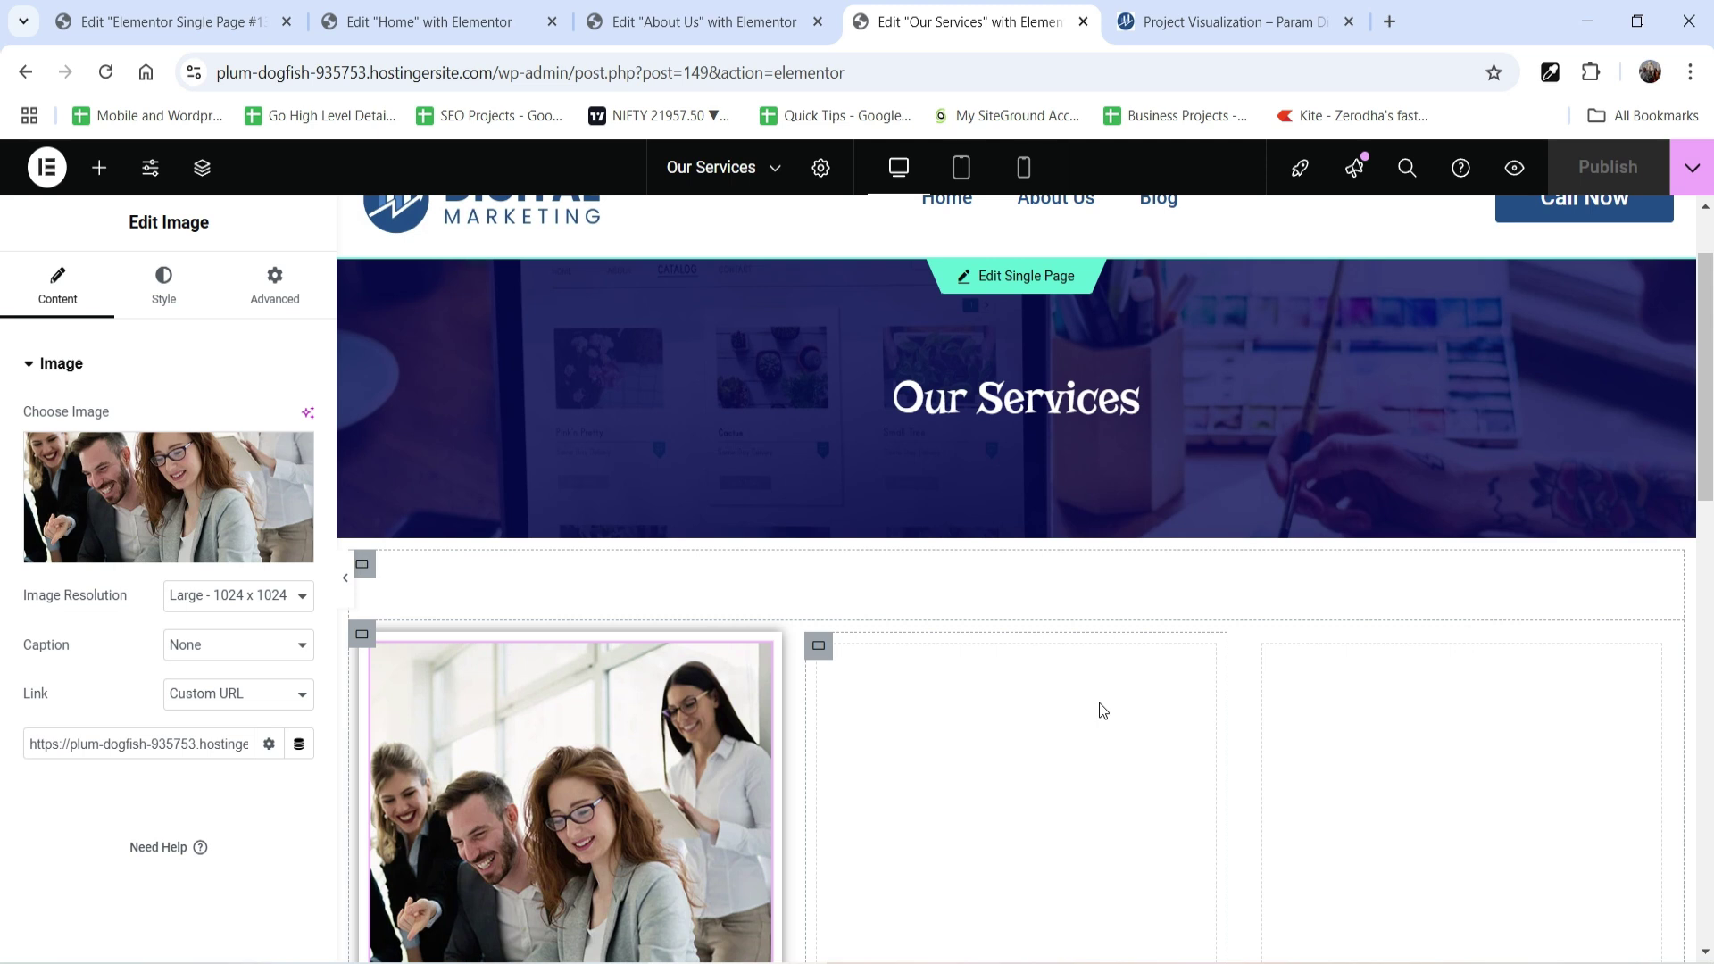
{"action": "right_click", "coordinate": [365, 578]}
{"action": "left_click", "coordinate": [449, 934]}
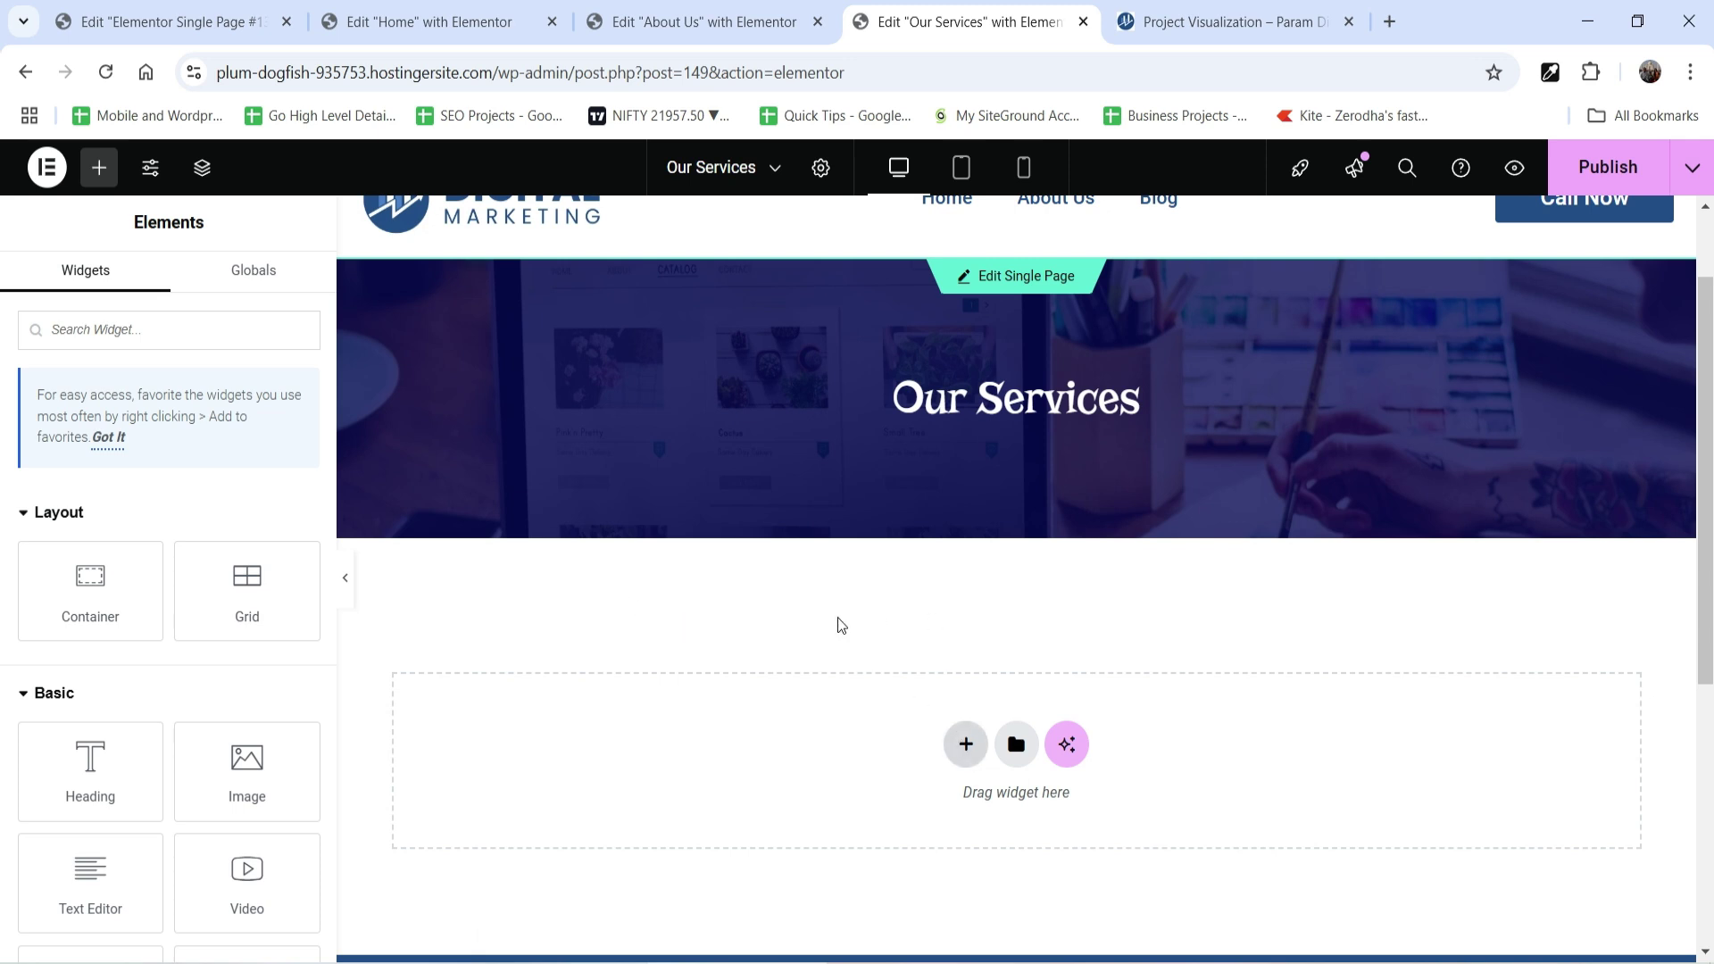
Create a new Elementor template of type Section named Our Services and dismiss the template library.
{"action": "left_click", "coordinate": [190, 20]}
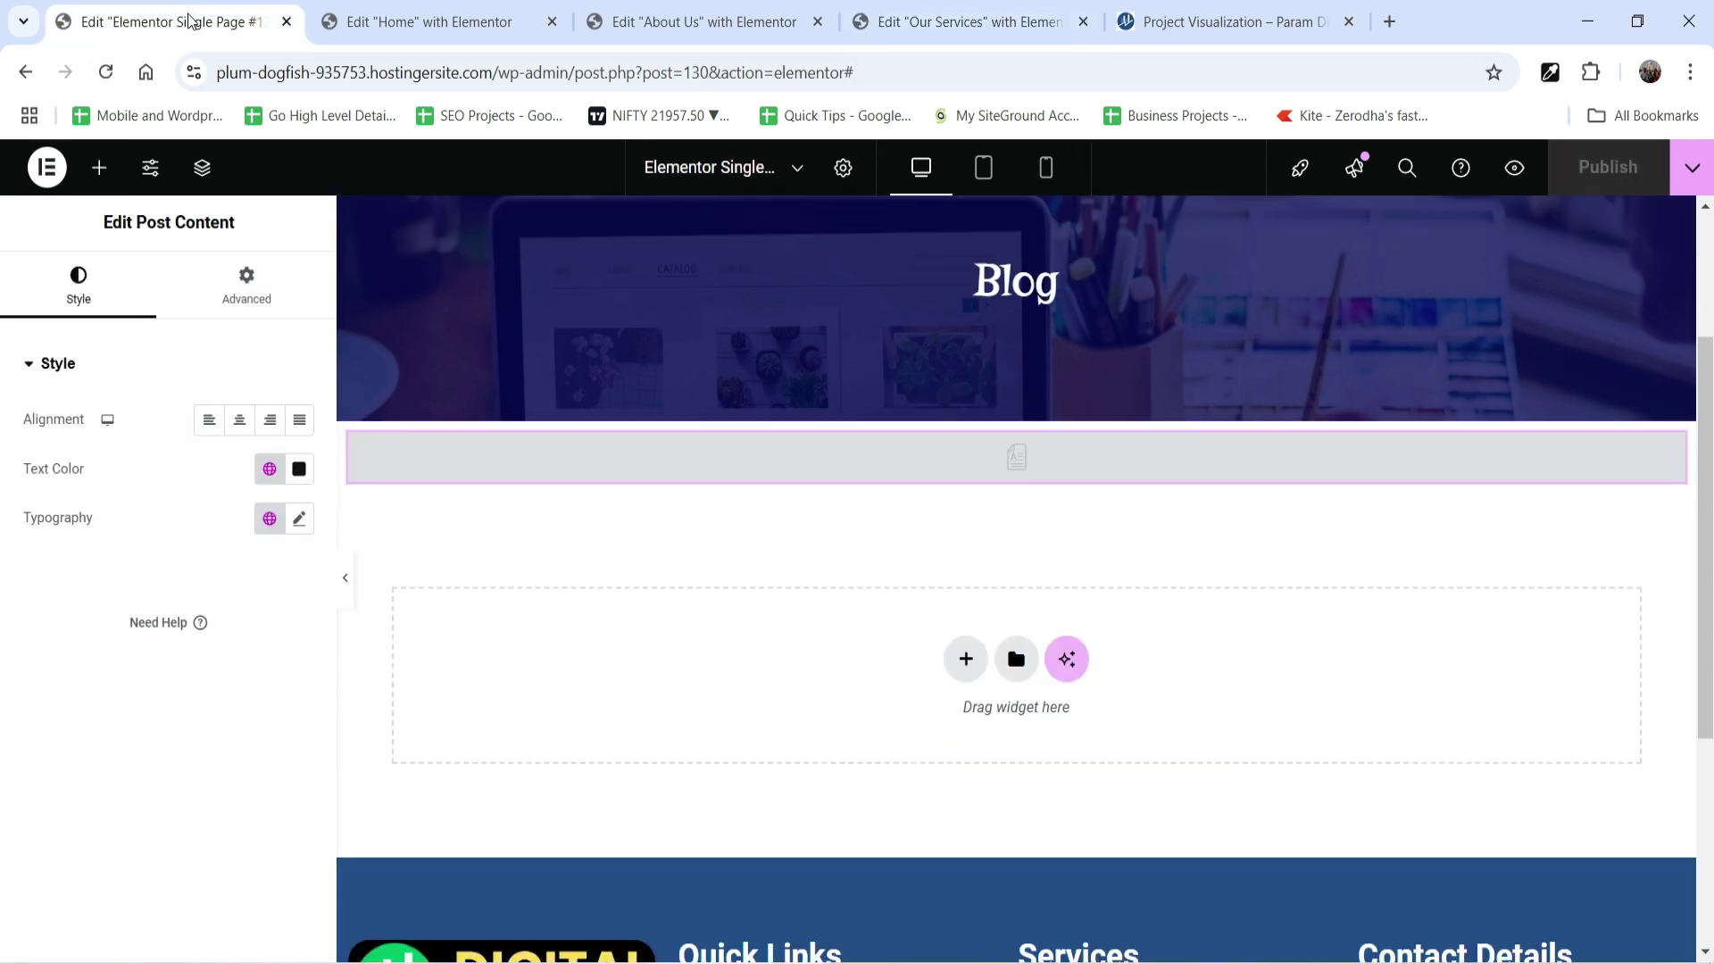
{"action": "left_click", "coordinate": [30, 170]}
{"action": "left_click", "coordinate": [99, 406]}
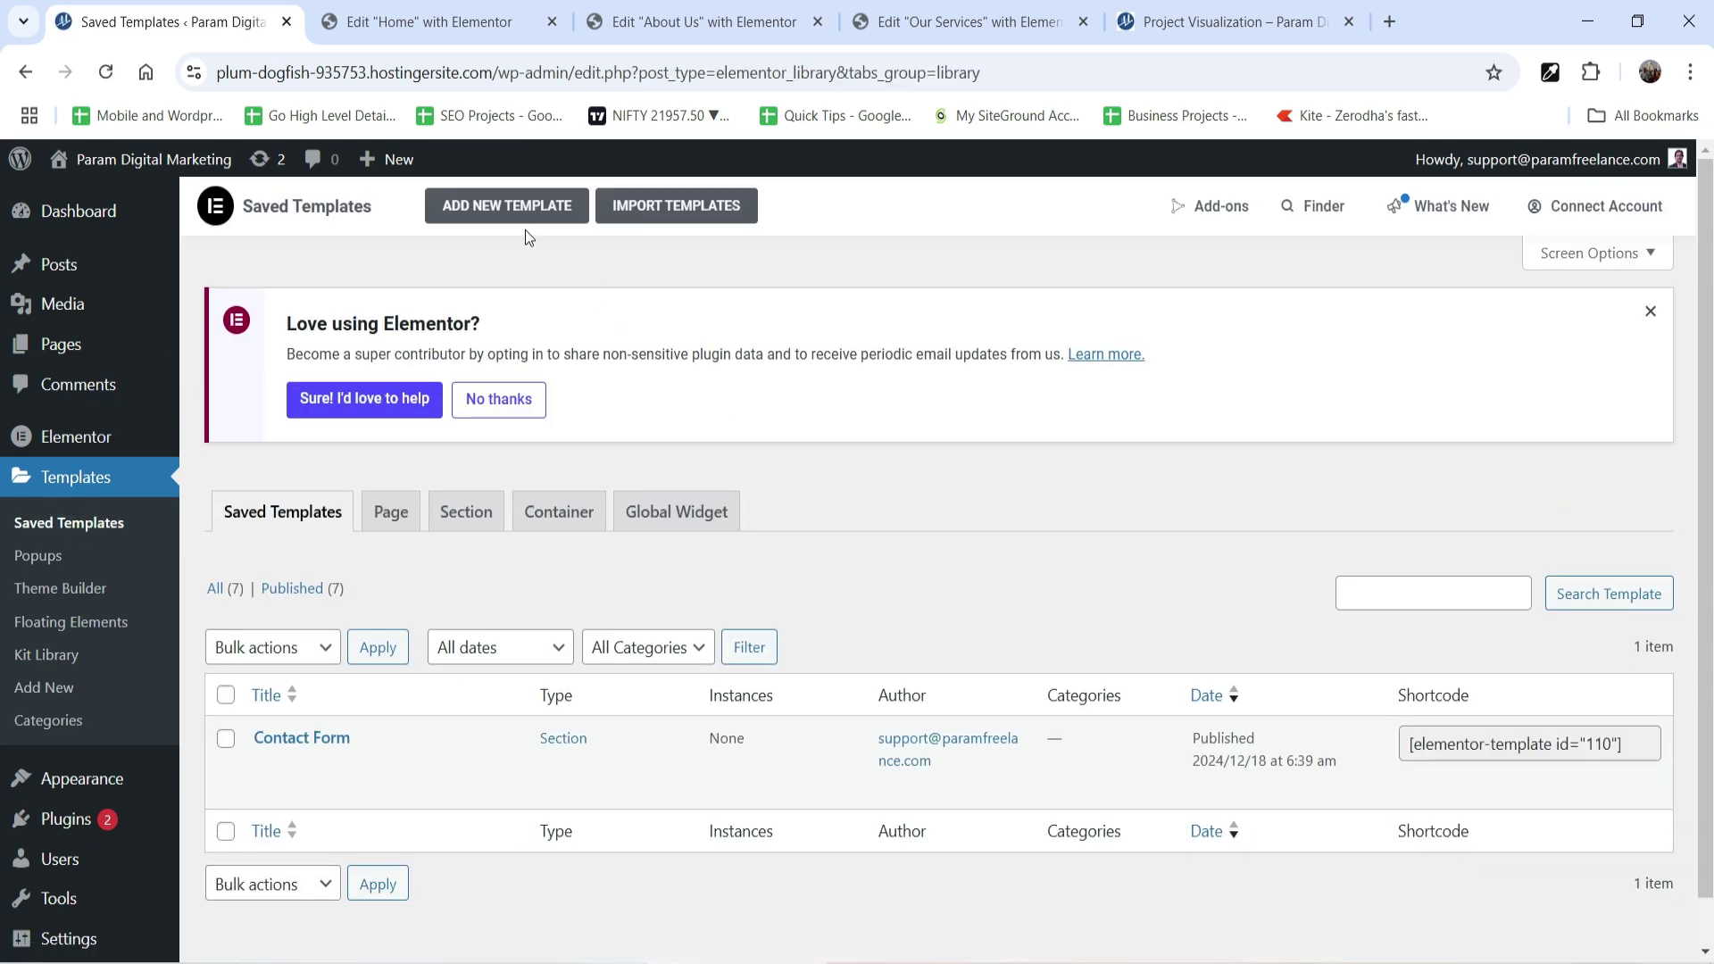
{"action": "left_click", "coordinate": [517, 207]}
{"action": "left_click", "coordinate": [902, 538]}
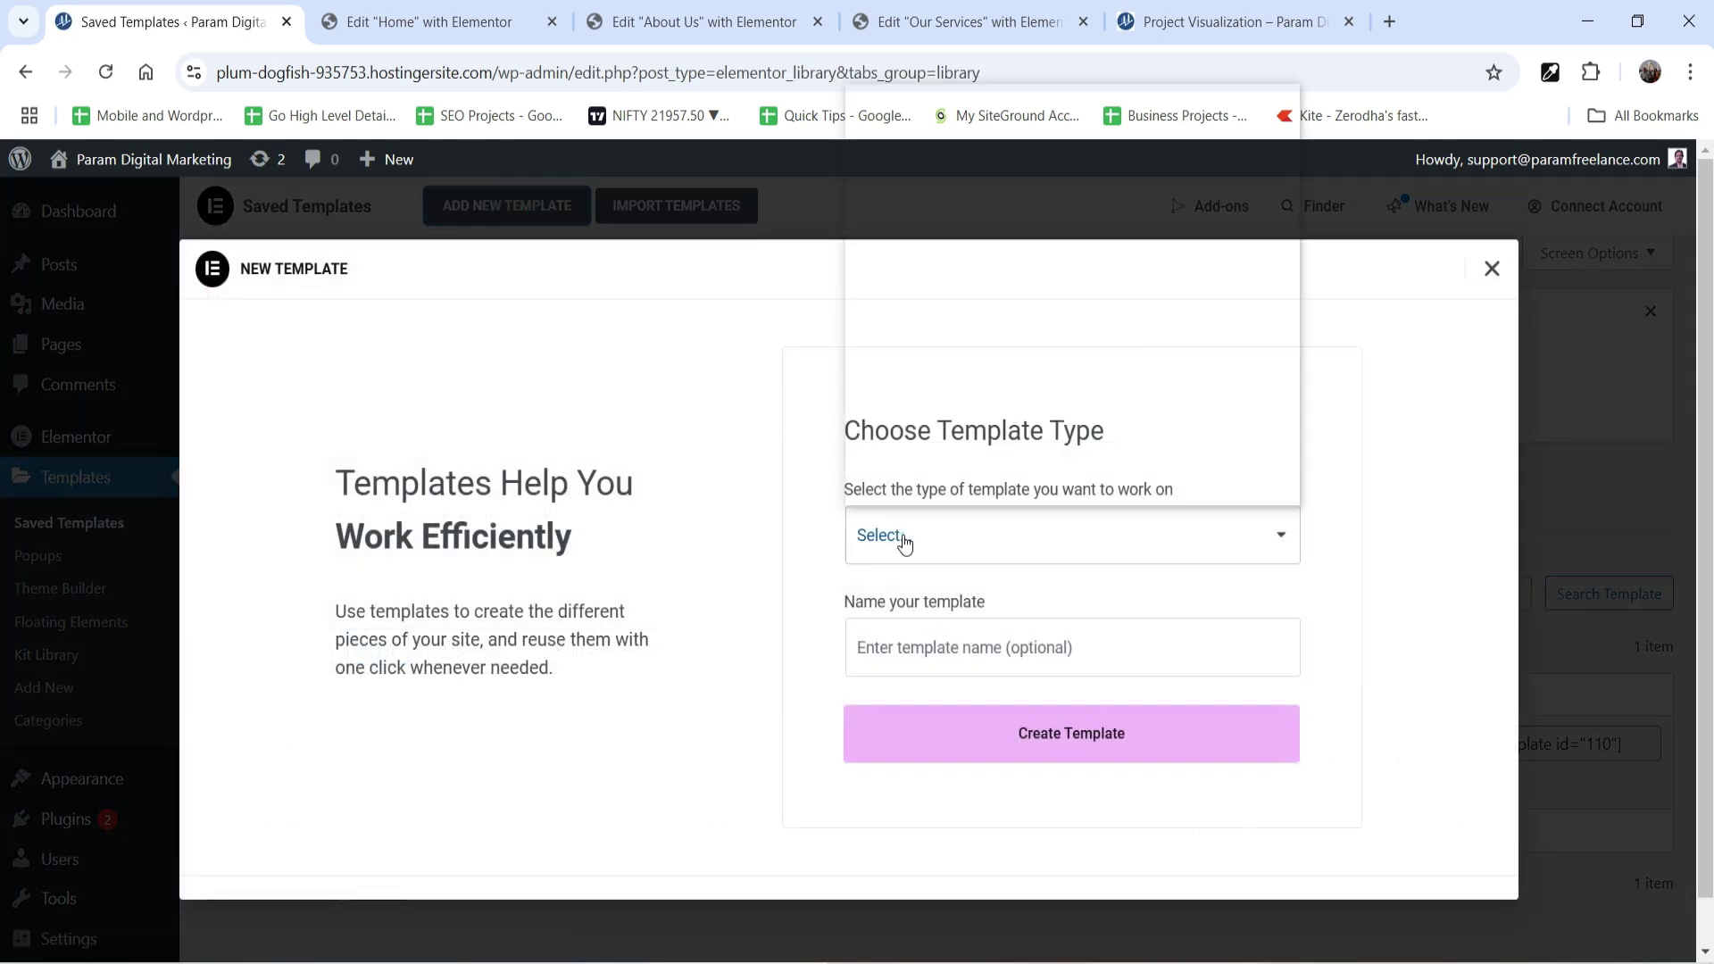
{"action": "left_click", "coordinate": [925, 436]}
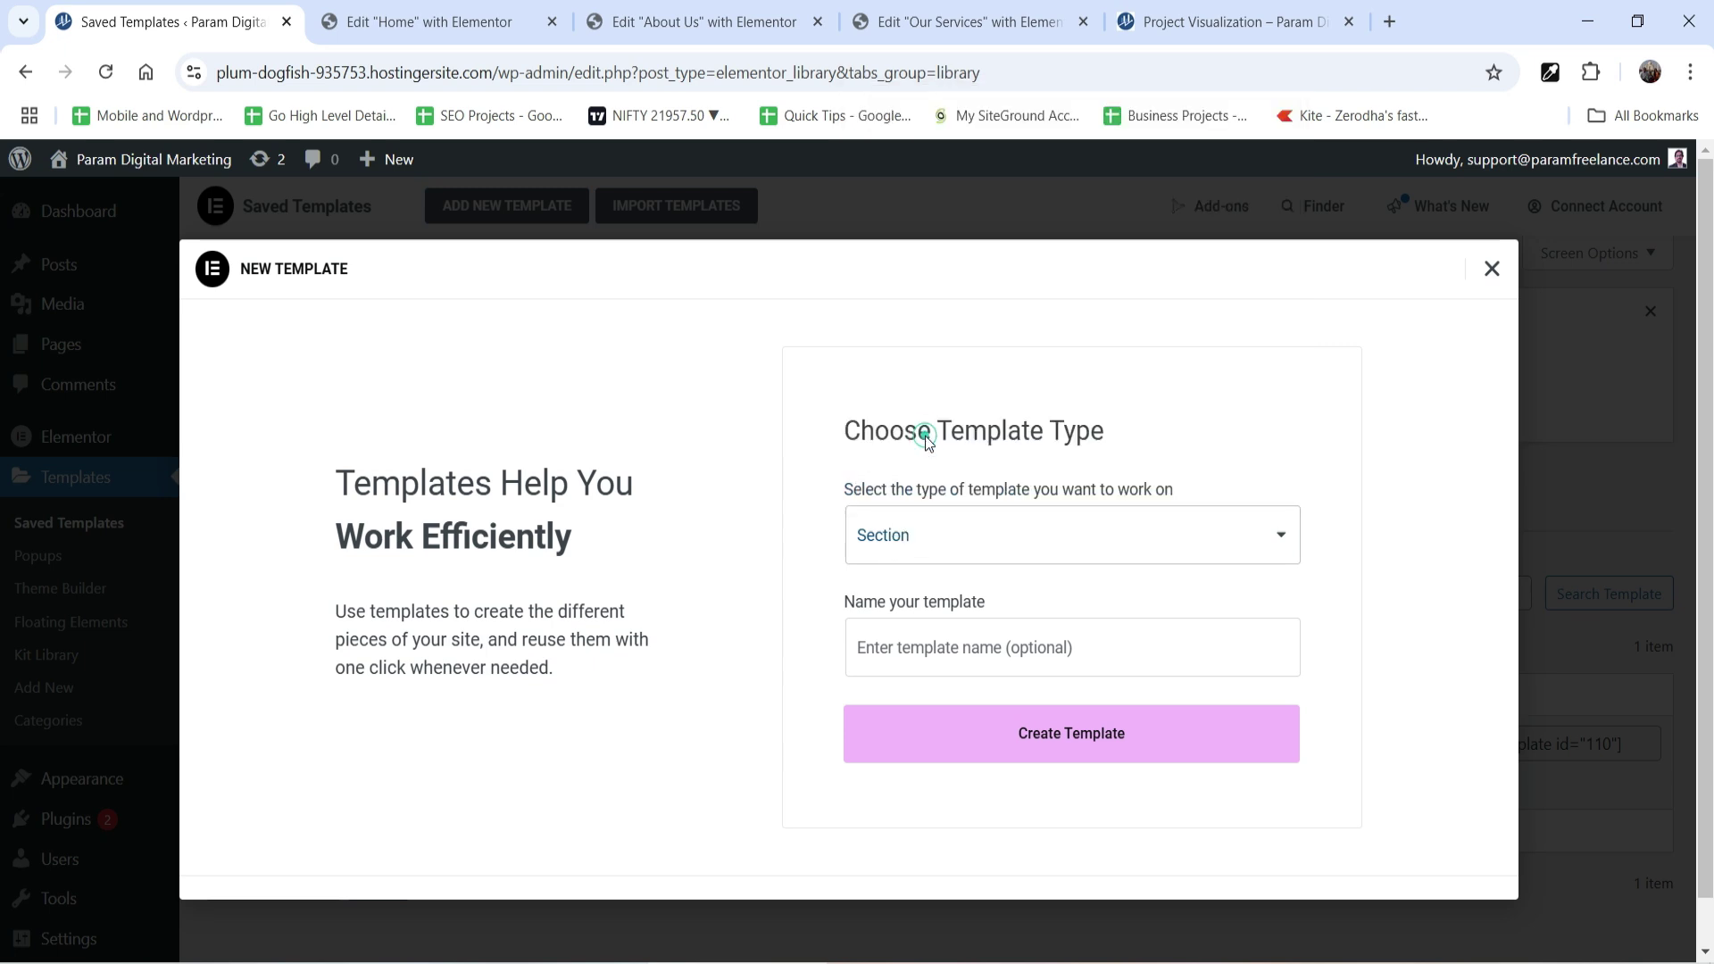
{"action": "left_click", "coordinate": [909, 646]}
{"action": "left_click", "coordinate": [995, 750]}
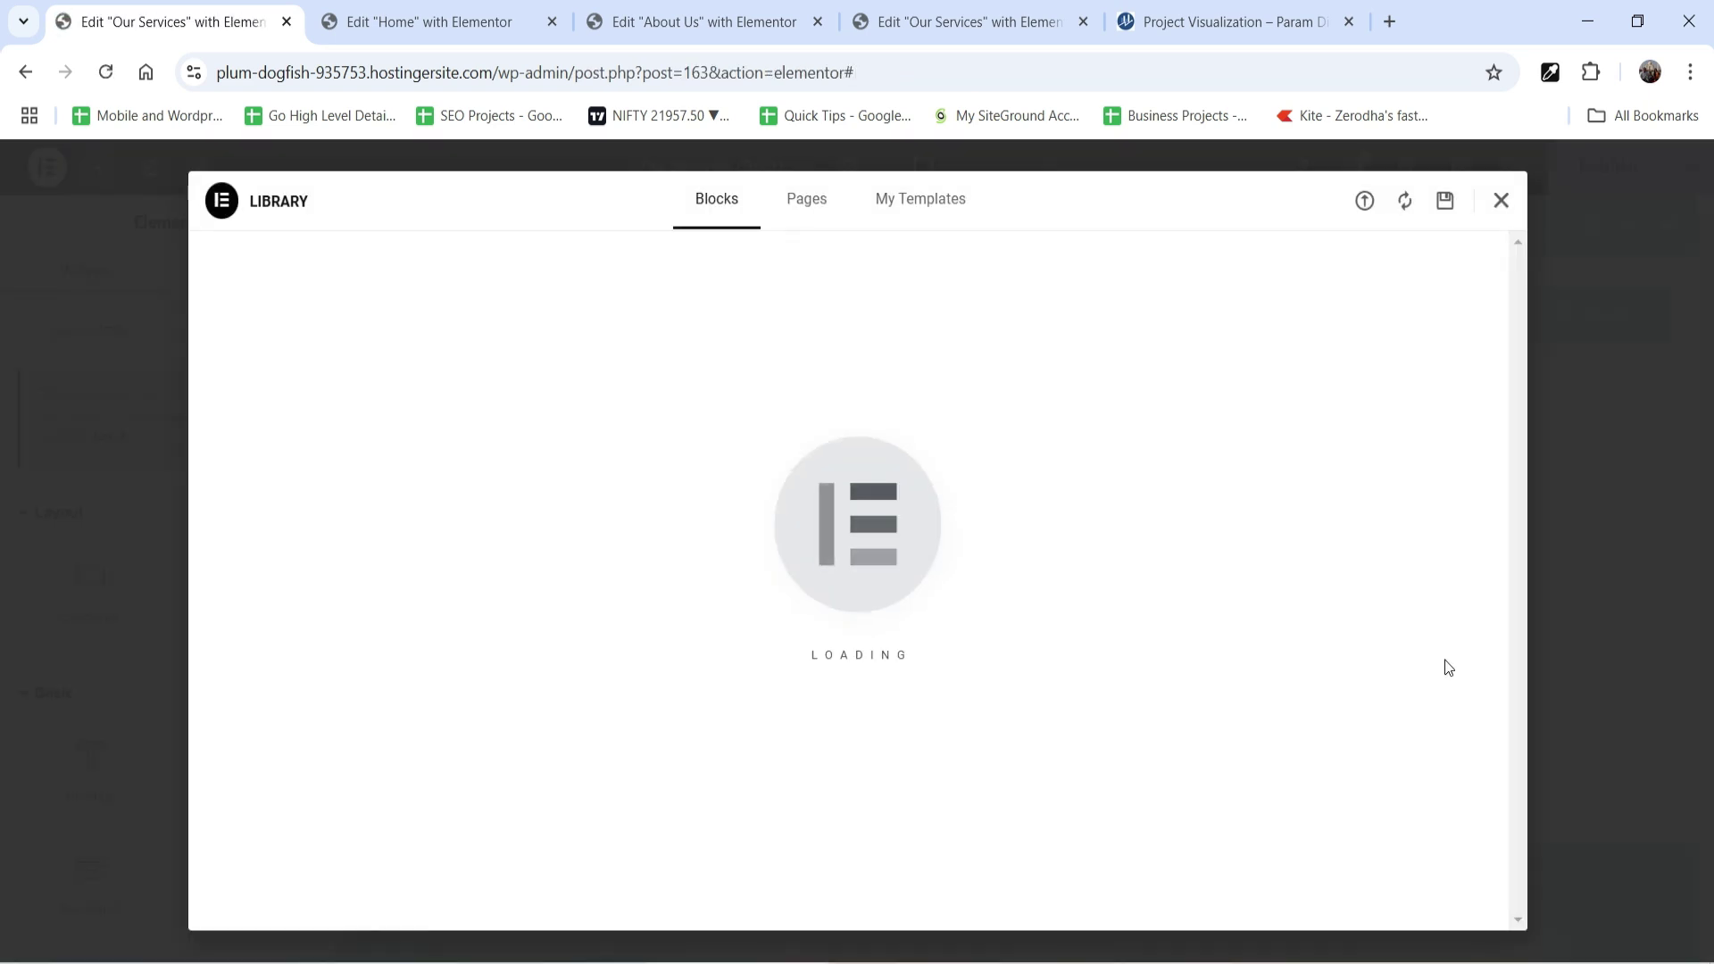
{"action": "left_click", "coordinate": [1501, 200]}
Review the service cards in the Home page editor and copy the entire OUR SERVICES container.
{"action": "key", "text": "ctrl+Tab"}
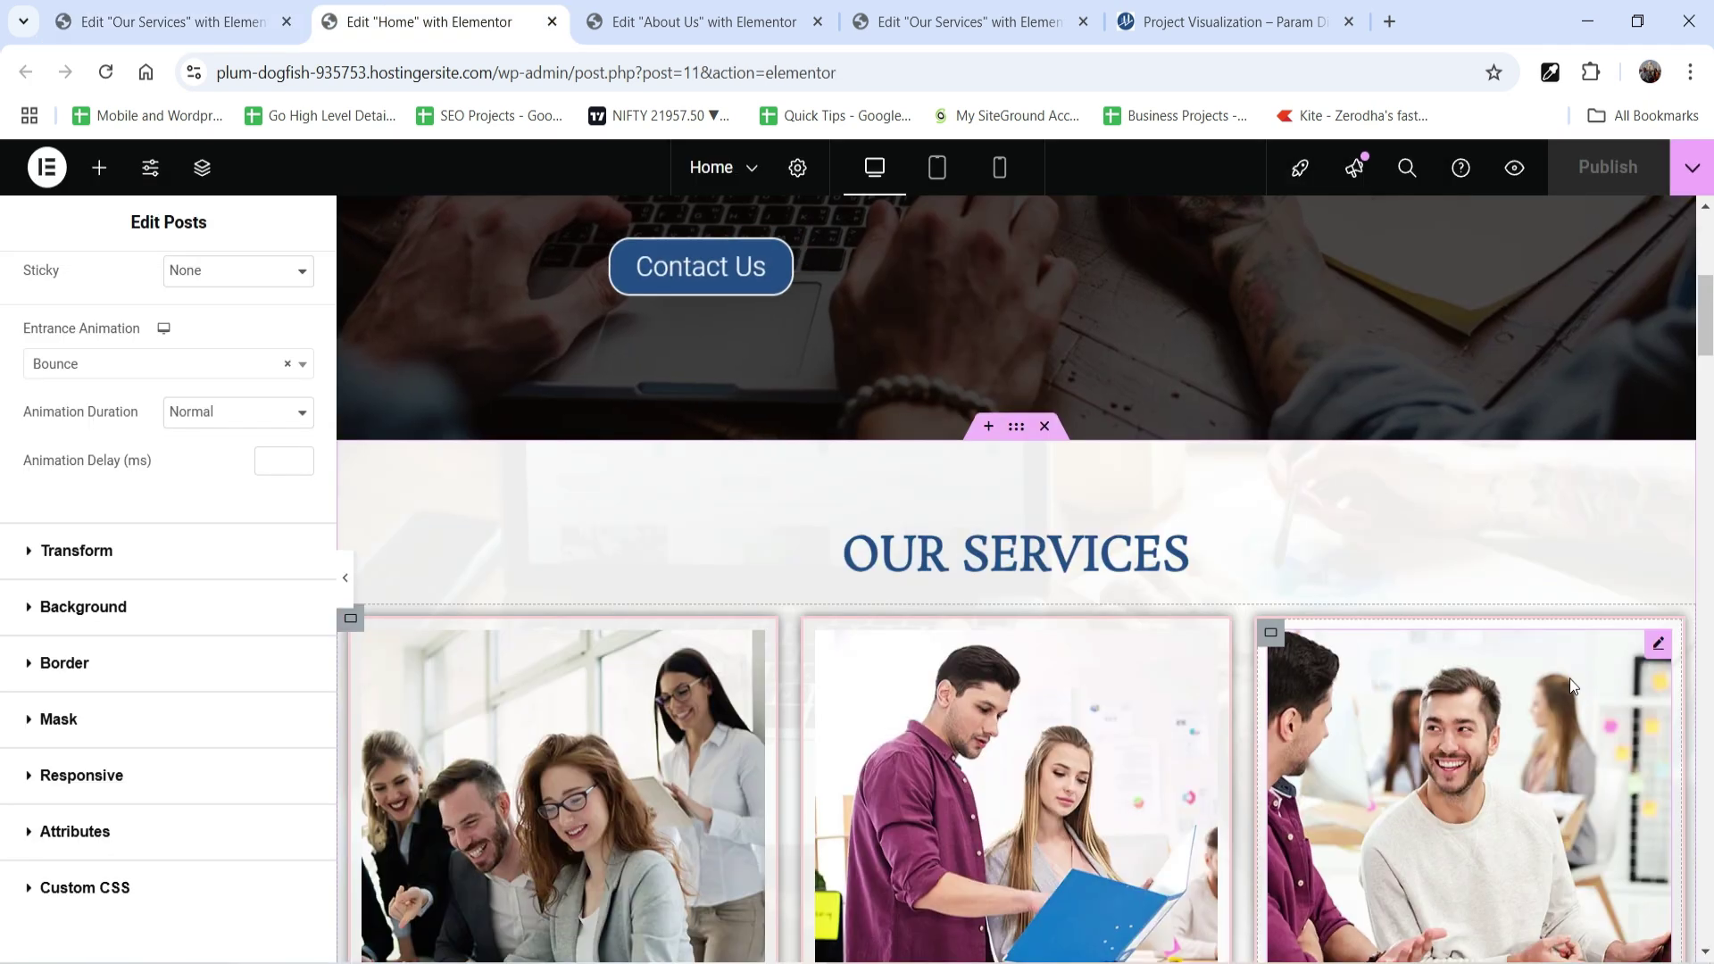
{"action": "scroll", "coordinate": [1588, 418], "scroll_direction": "down", "scroll_amount": 4}
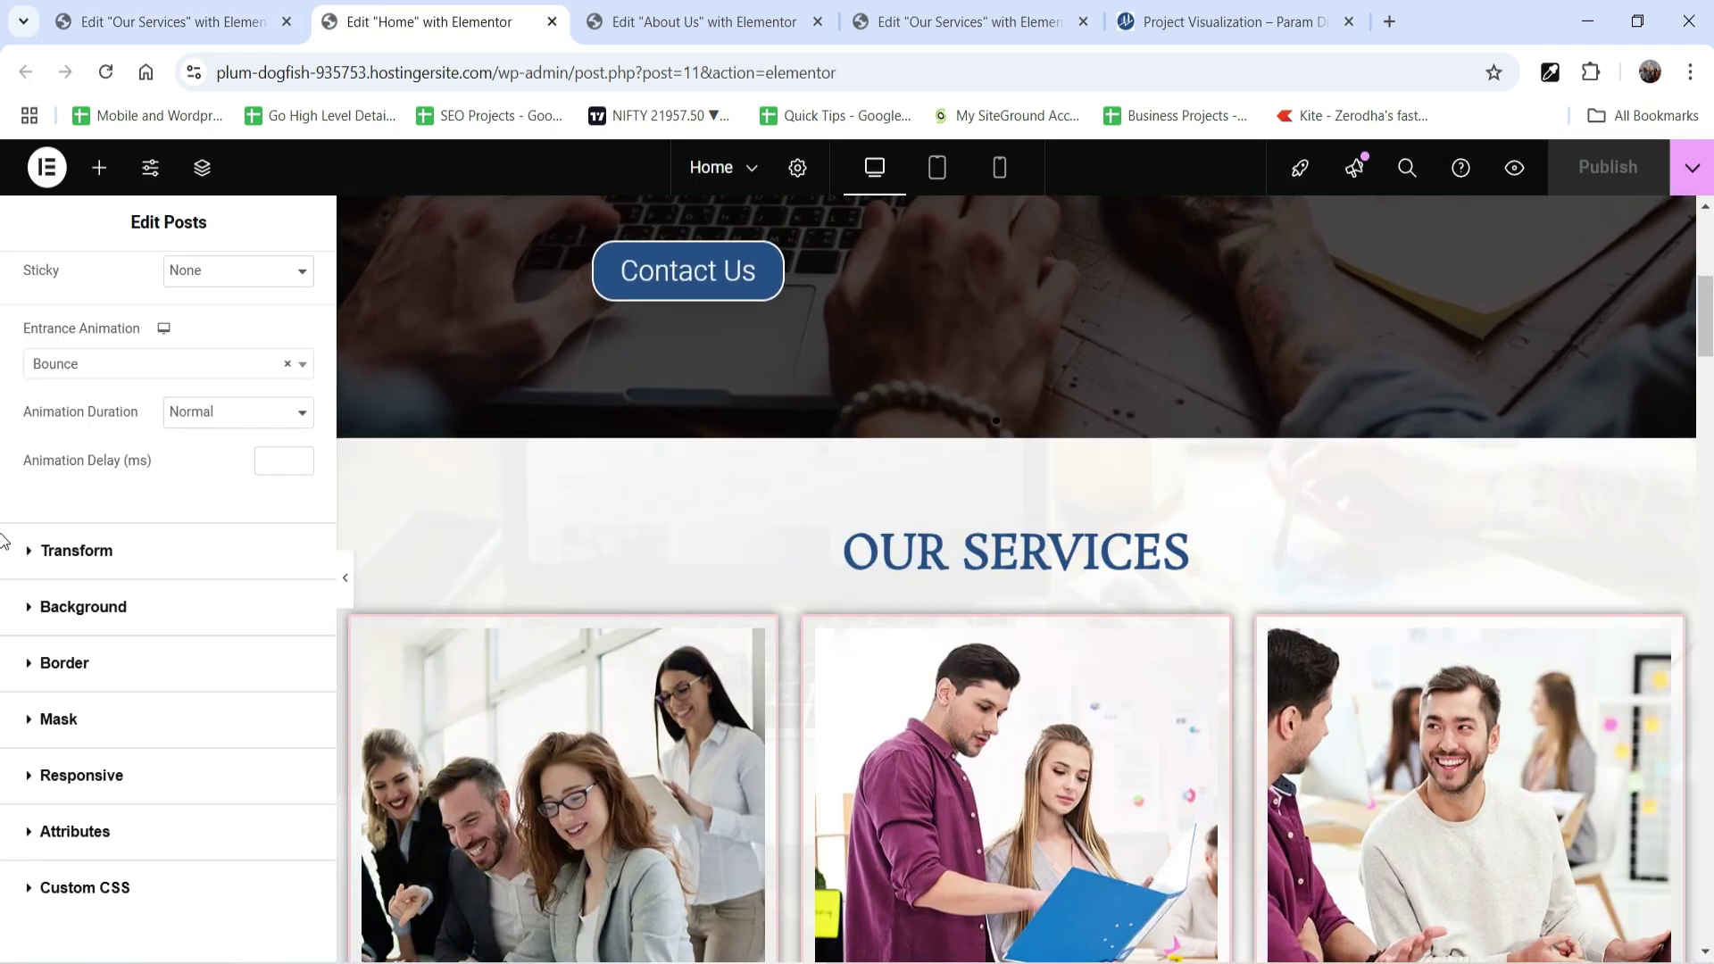
{"action": "scroll", "coordinate": [1588, 410], "scroll_direction": "down", "scroll_amount": 10}
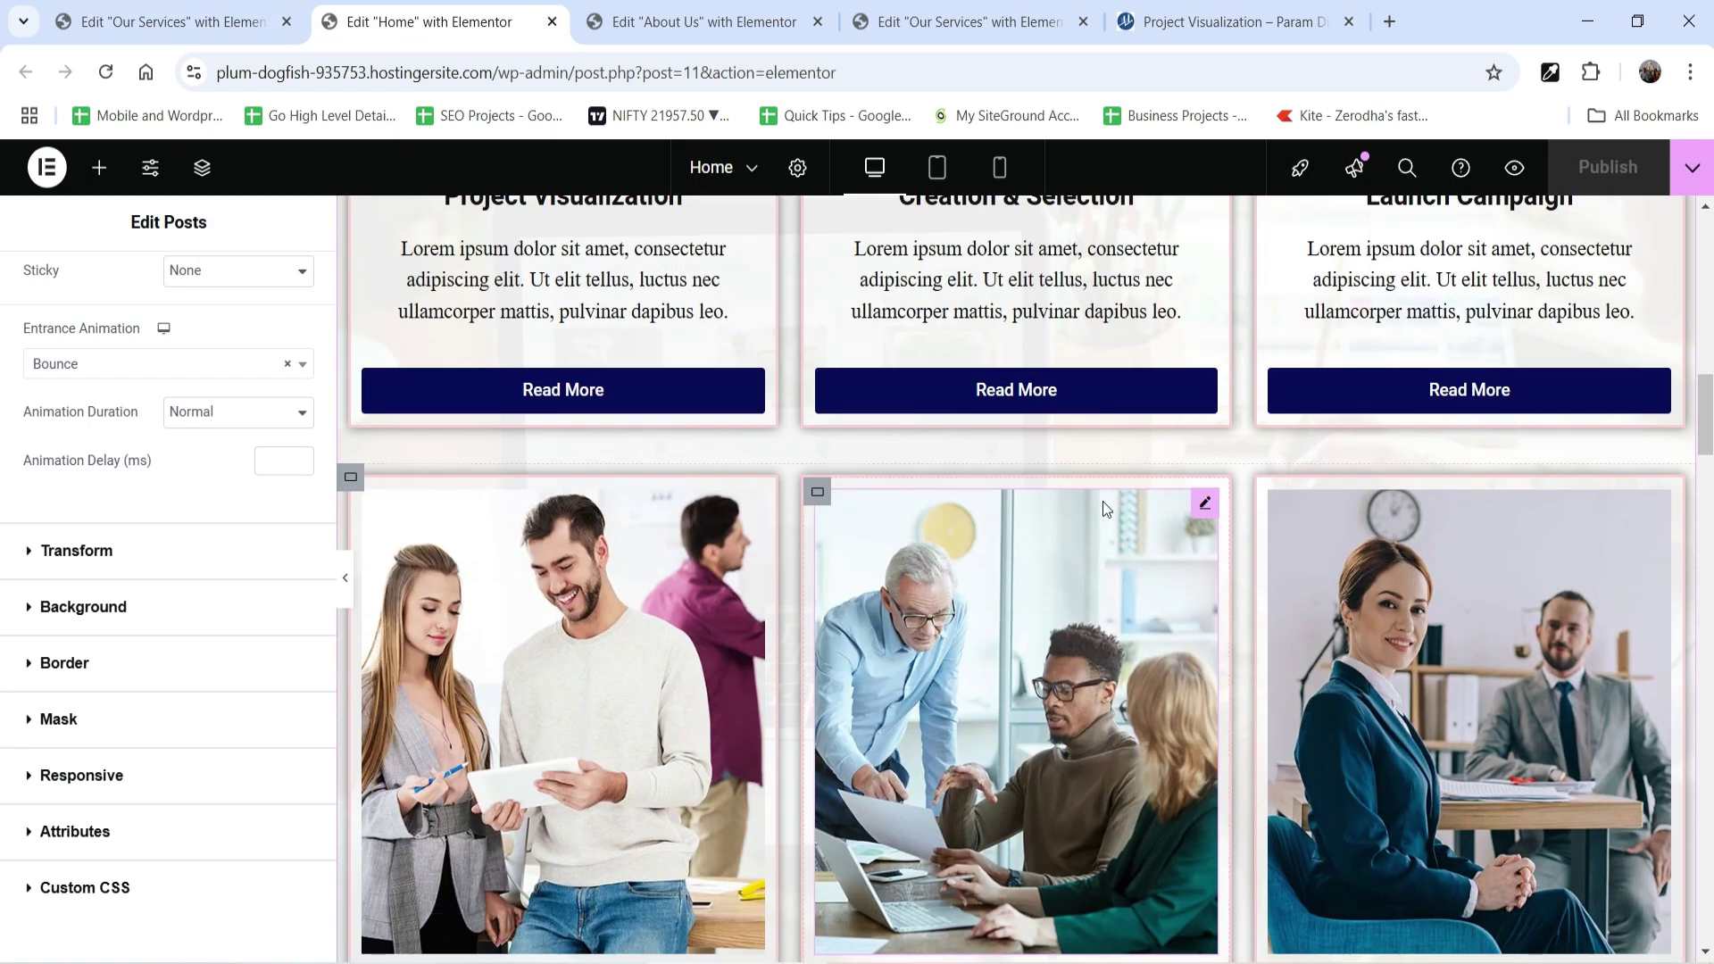
{"action": "scroll", "coordinate": [1299, 484], "scroll_direction": "down", "scroll_amount": 5}
{"action": "scroll", "coordinate": [1166, 490], "scroll_direction": "up", "scroll_amount": 17}
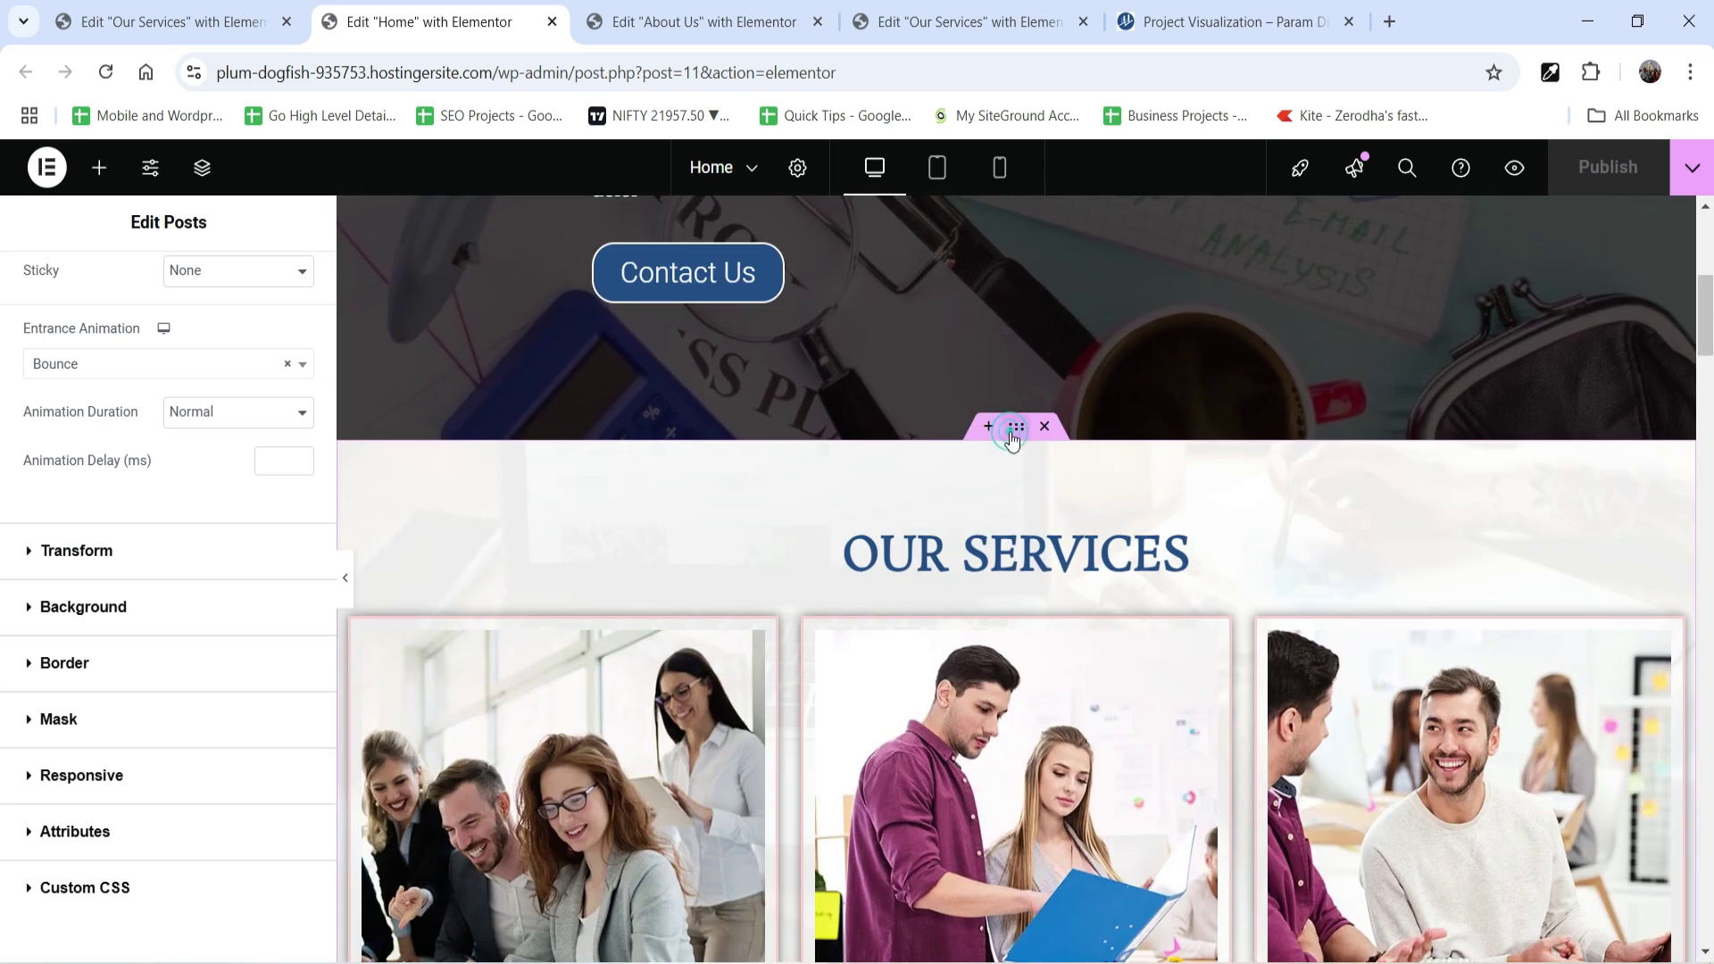
{"action": "left_click", "coordinate": [1028, 500]}
{"action": "right_click", "coordinate": [1029, 482]}
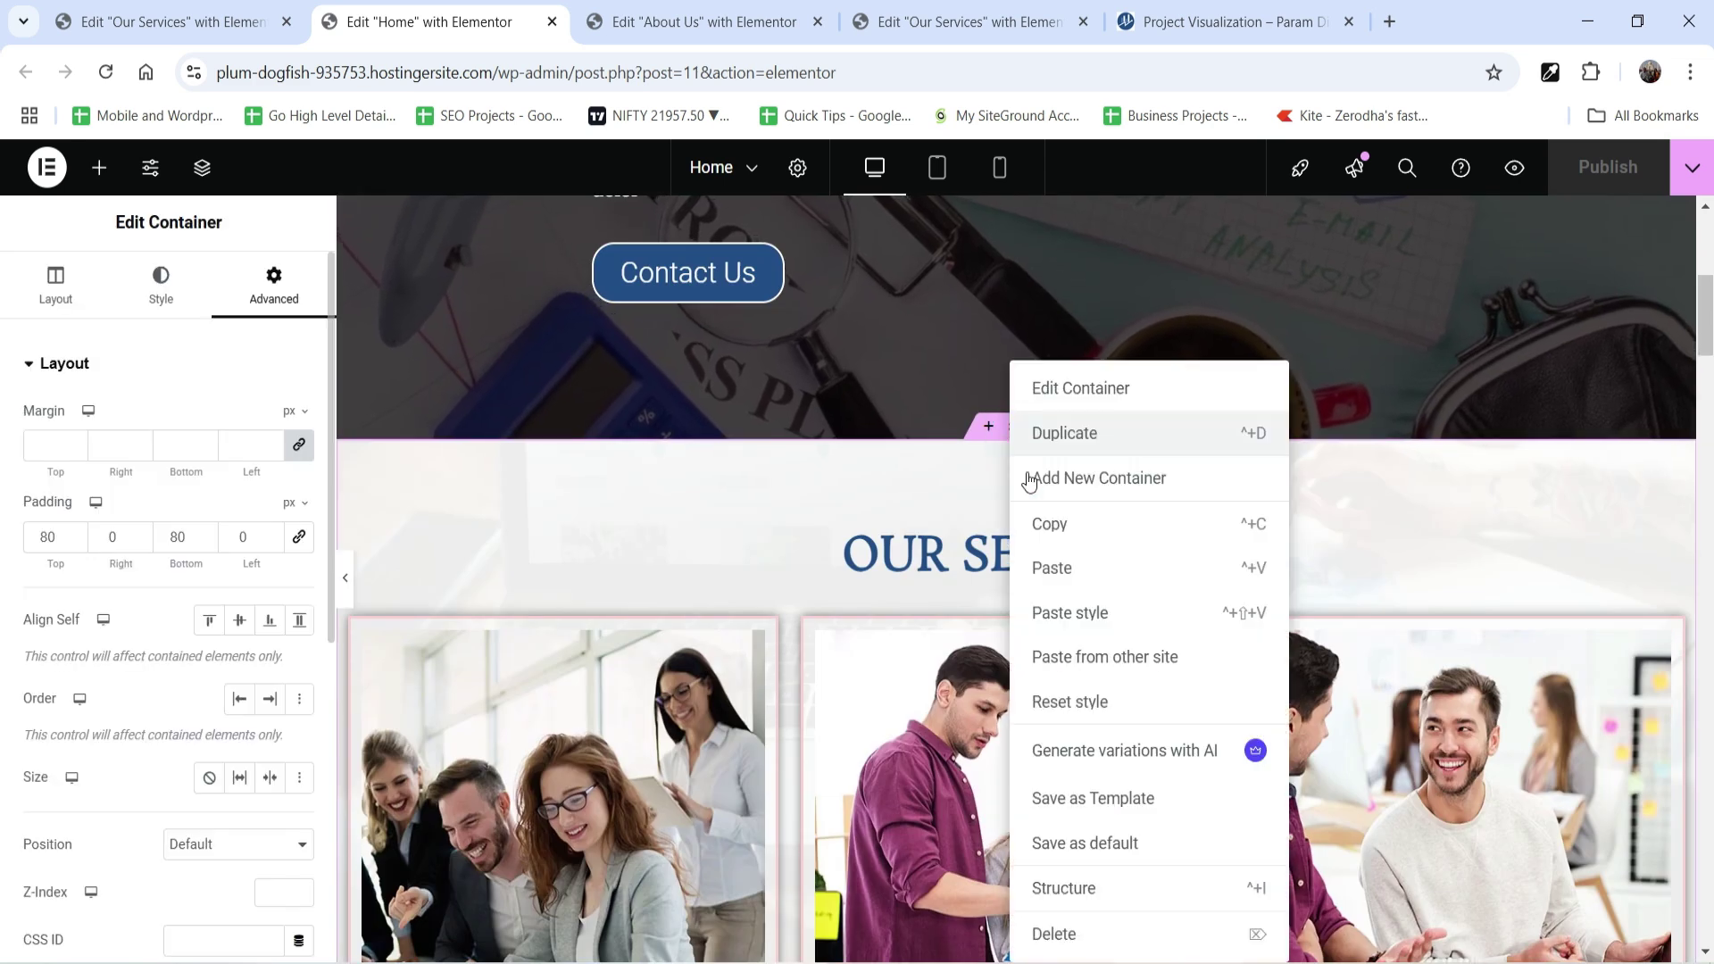
{"action": "left_click", "coordinate": [1041, 524]}
Paste the copied container into the Our Services section template, check its cards and publish the template.
{"action": "left_click", "coordinate": [109, 9]}
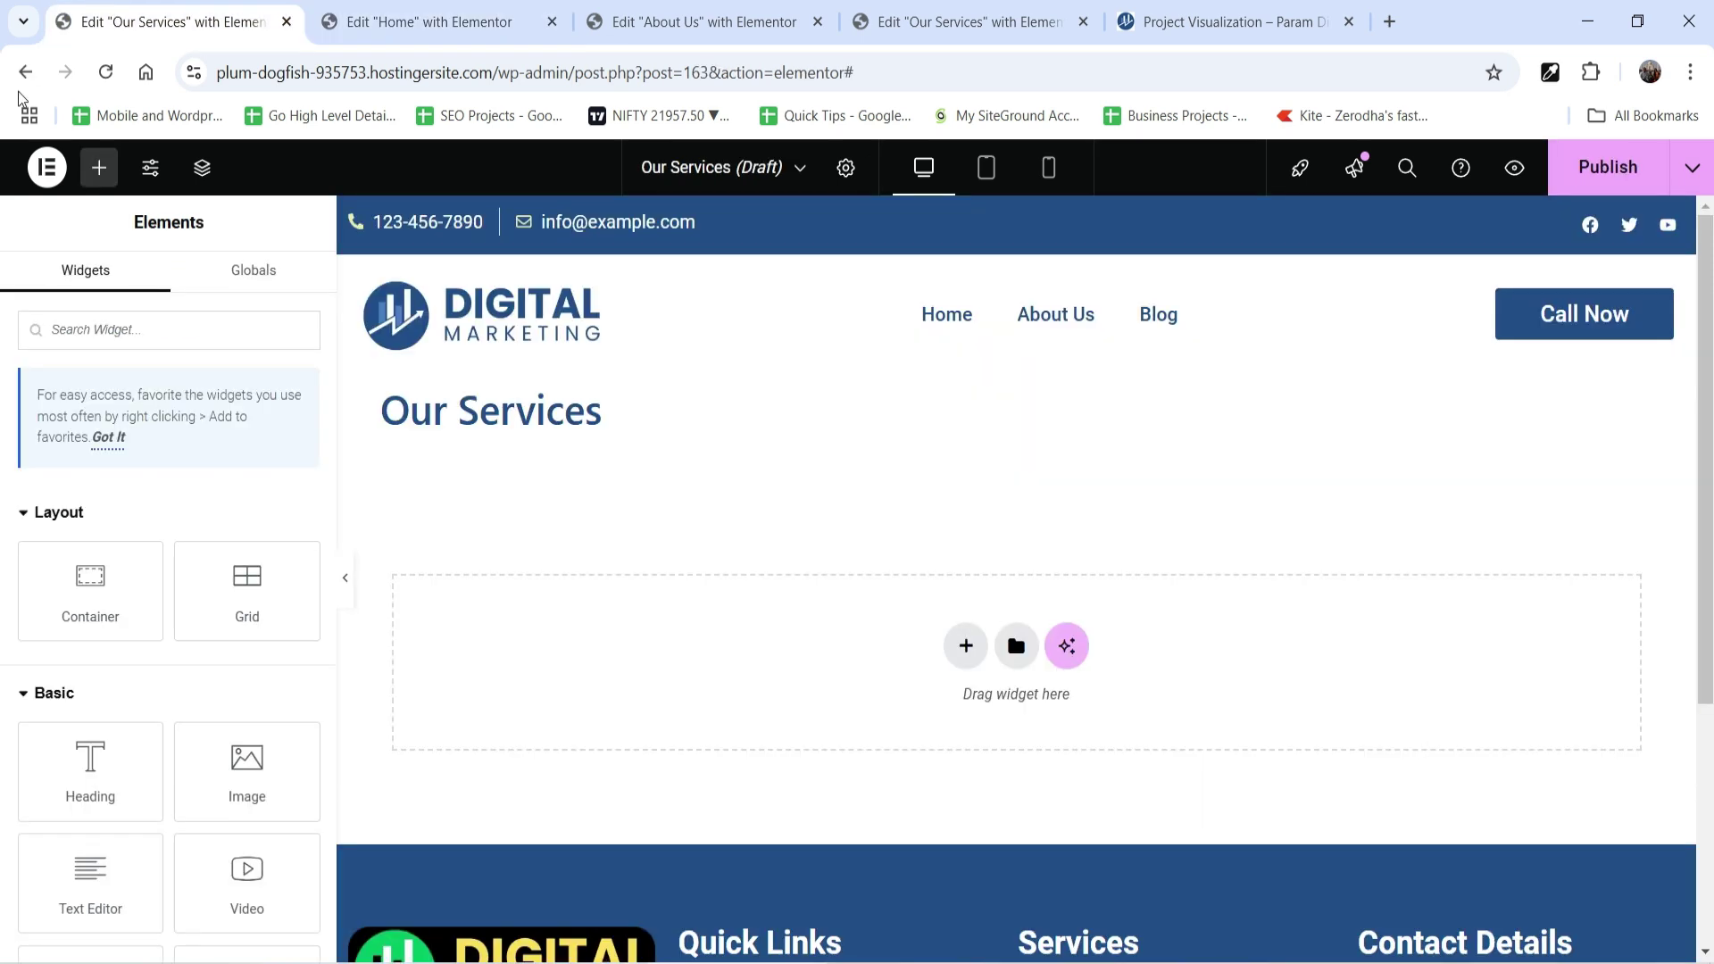
{"action": "right_click", "coordinate": [656, 624]}
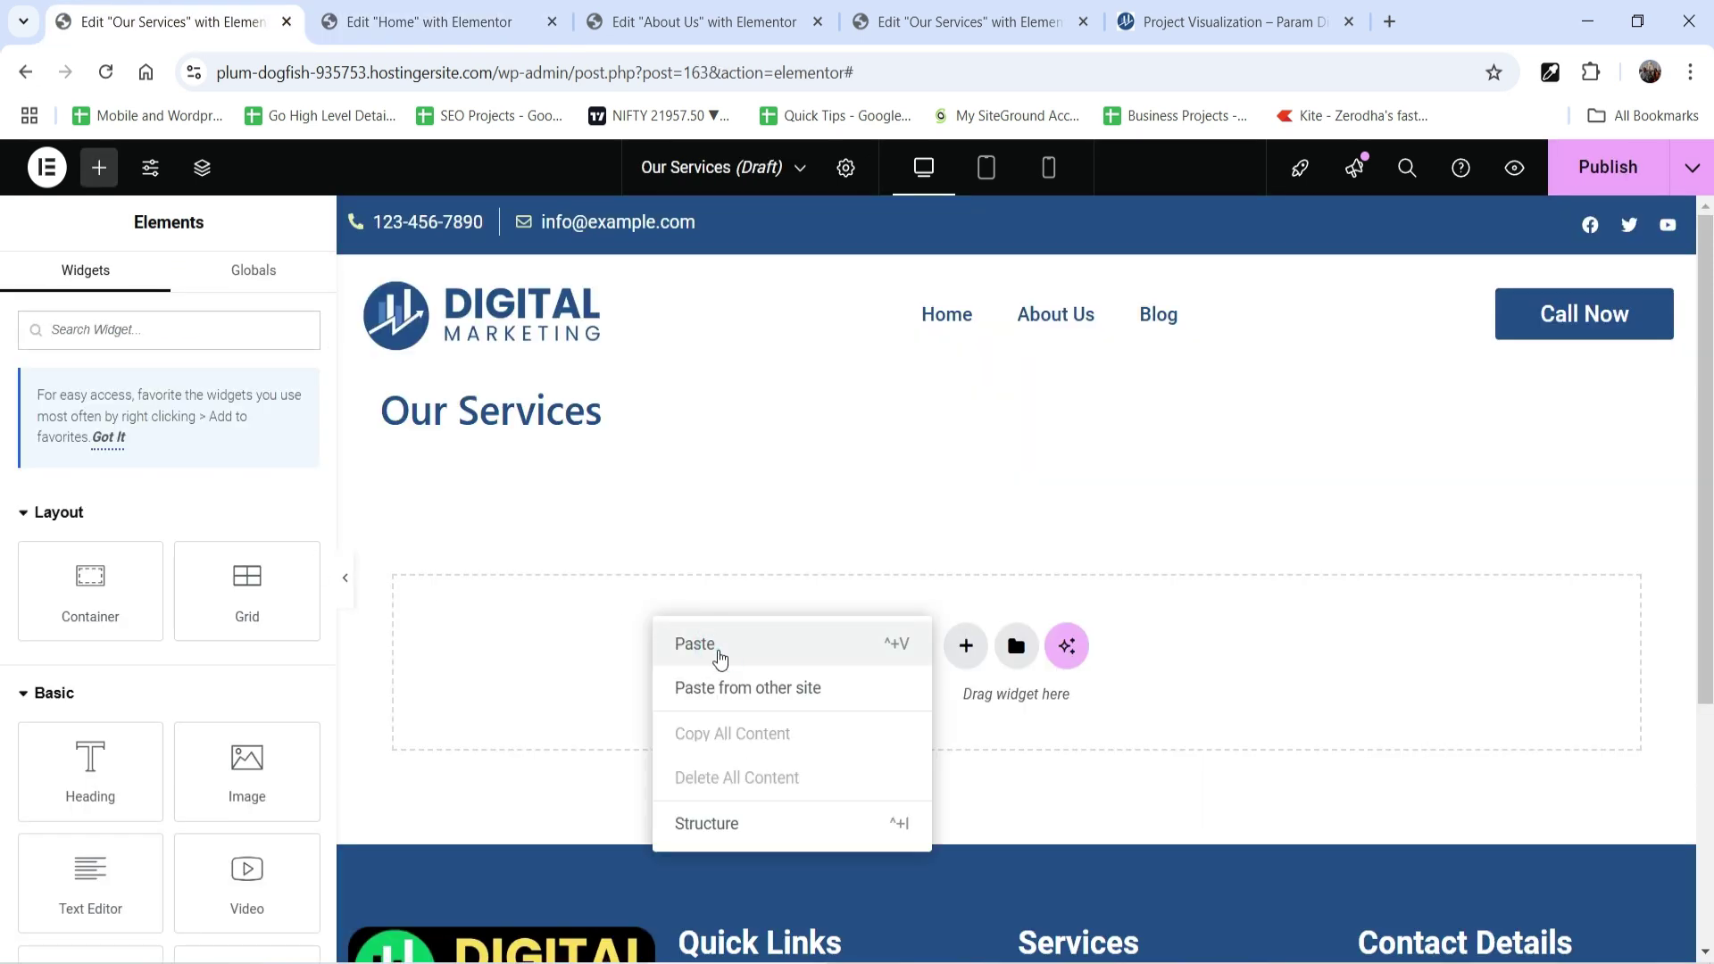
{"action": "left_click", "coordinate": [721, 658]}
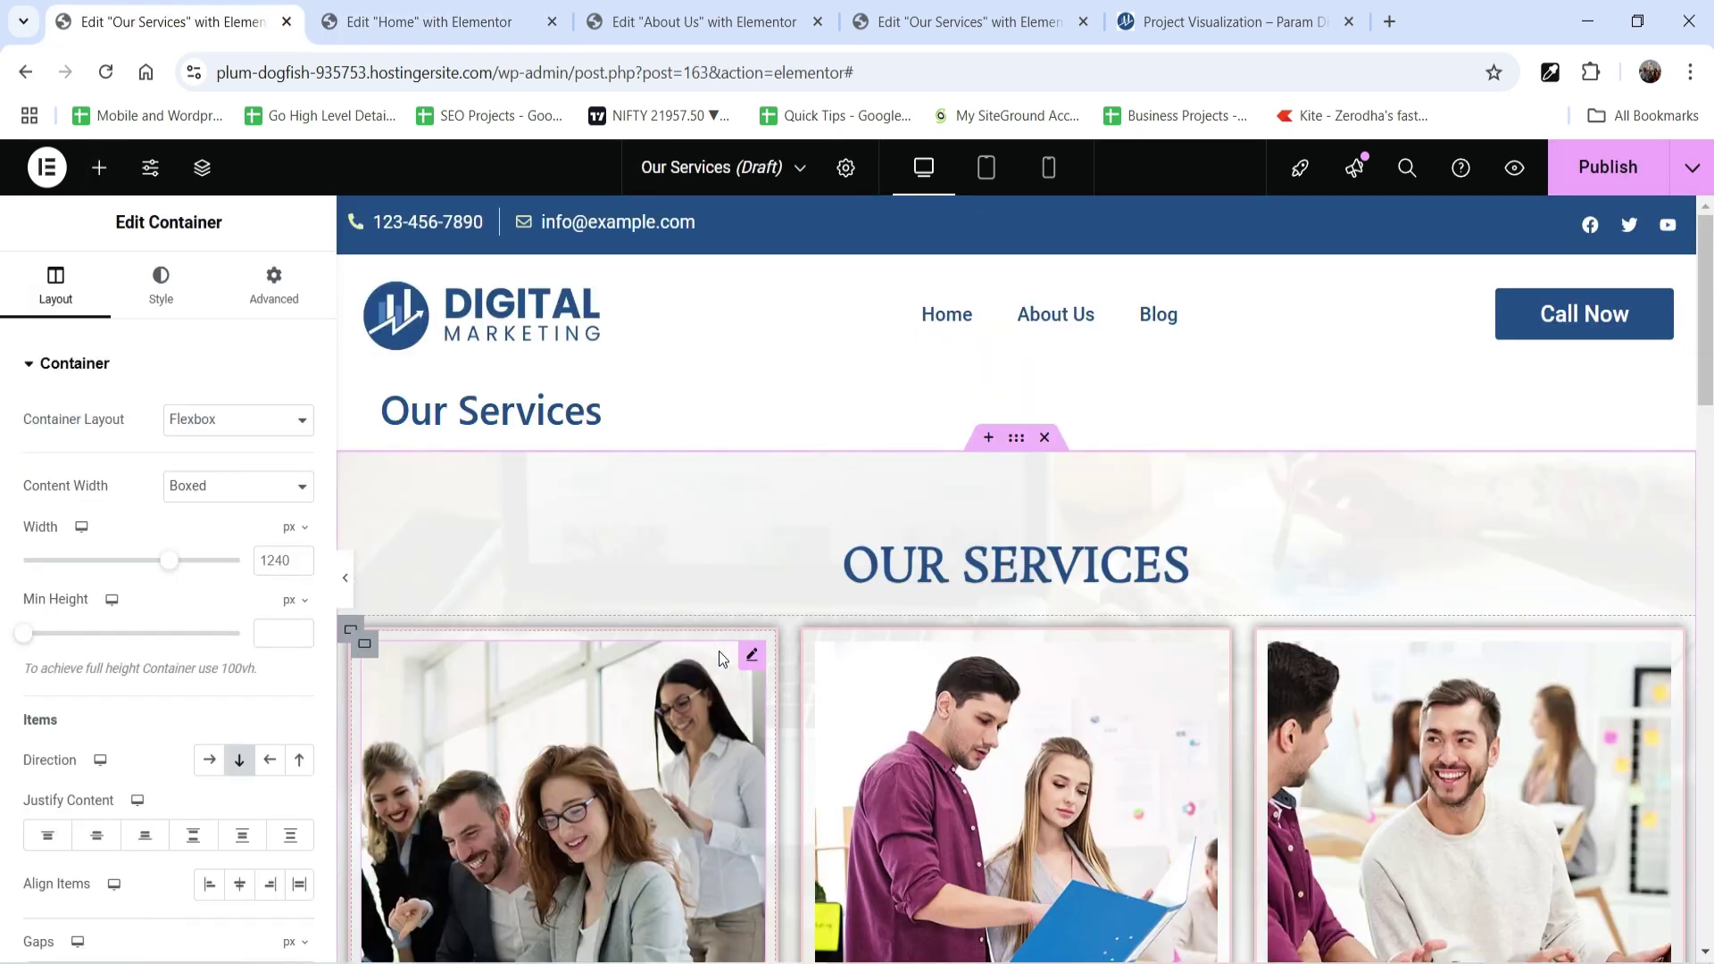
{"action": "scroll", "coordinate": [1385, 441], "scroll_direction": "down", "scroll_amount": 10}
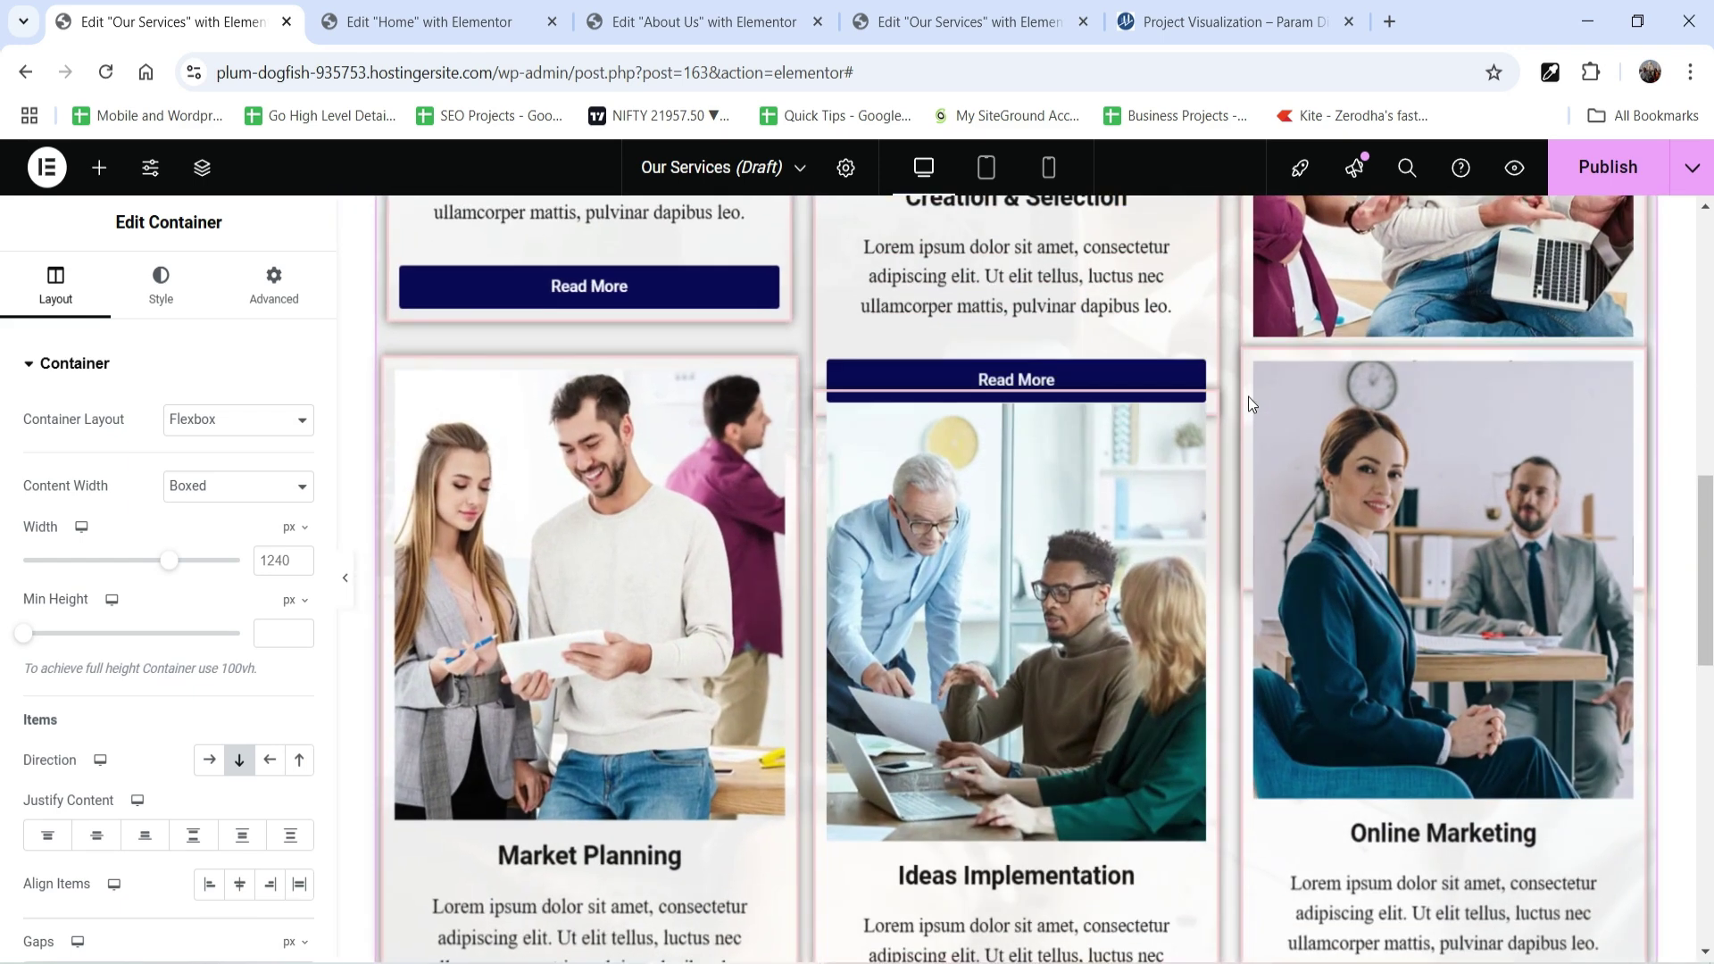
{"action": "scroll", "coordinate": [1249, 397], "scroll_direction": "up", "scroll_amount": 3}
{"action": "scroll", "coordinate": [1248, 396], "scroll_direction": "up", "scroll_amount": 8}
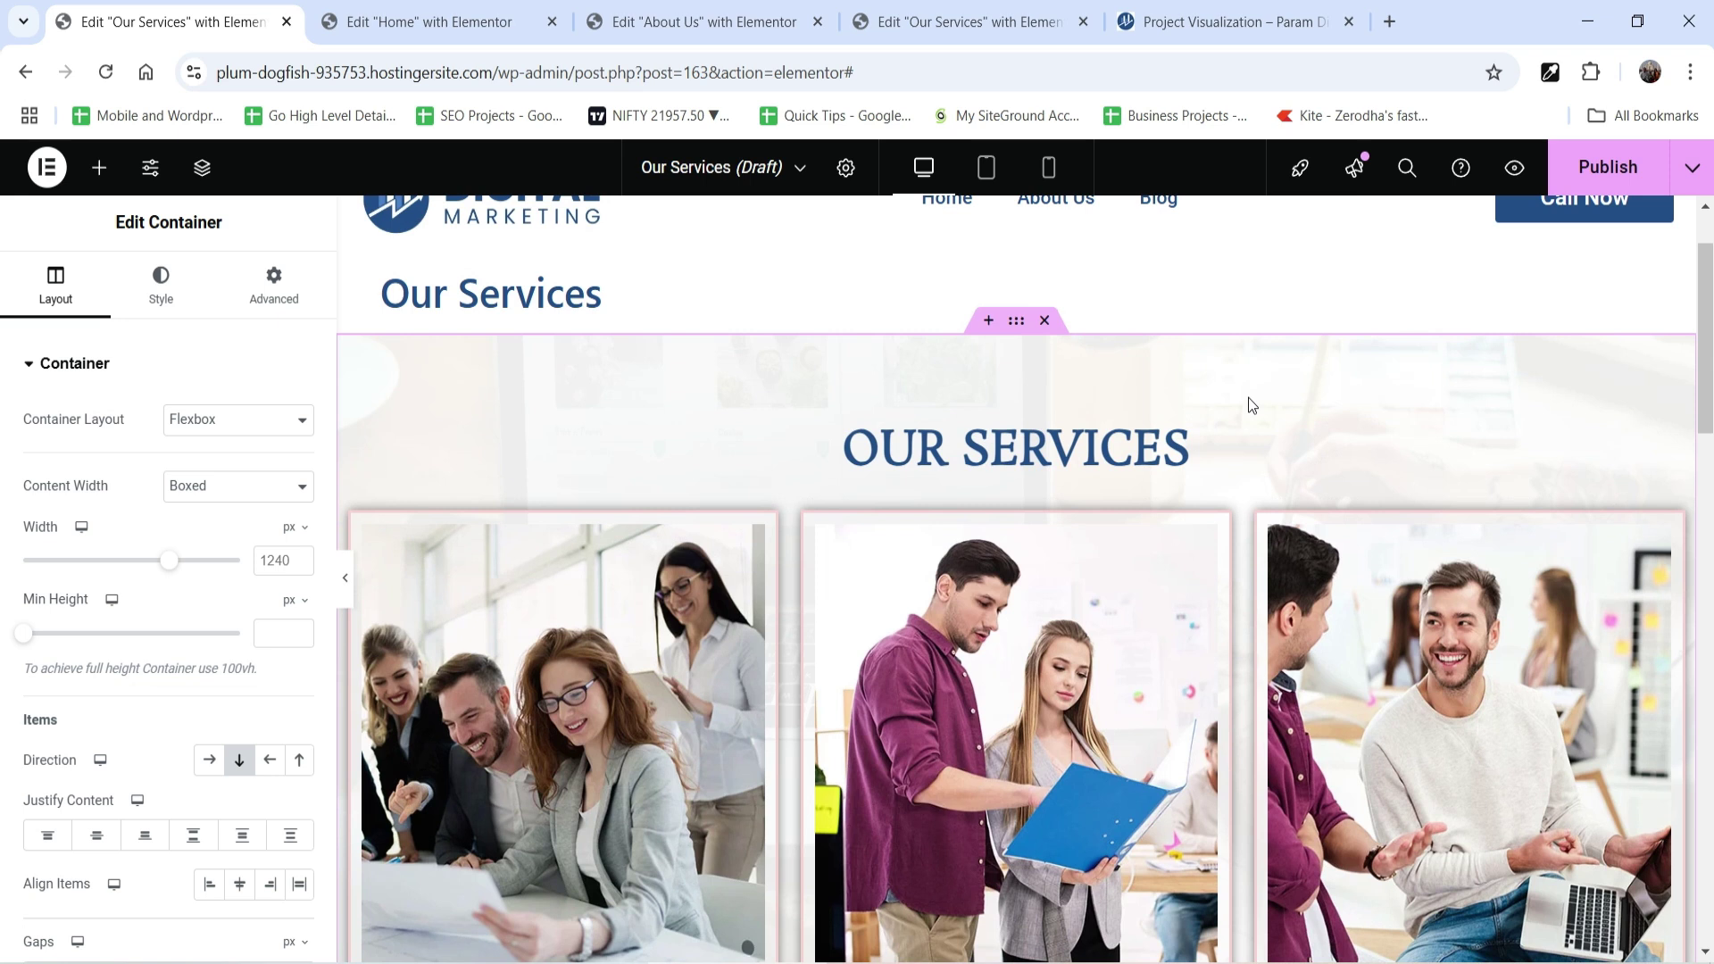
{"action": "left_click", "coordinate": [1608, 167]}
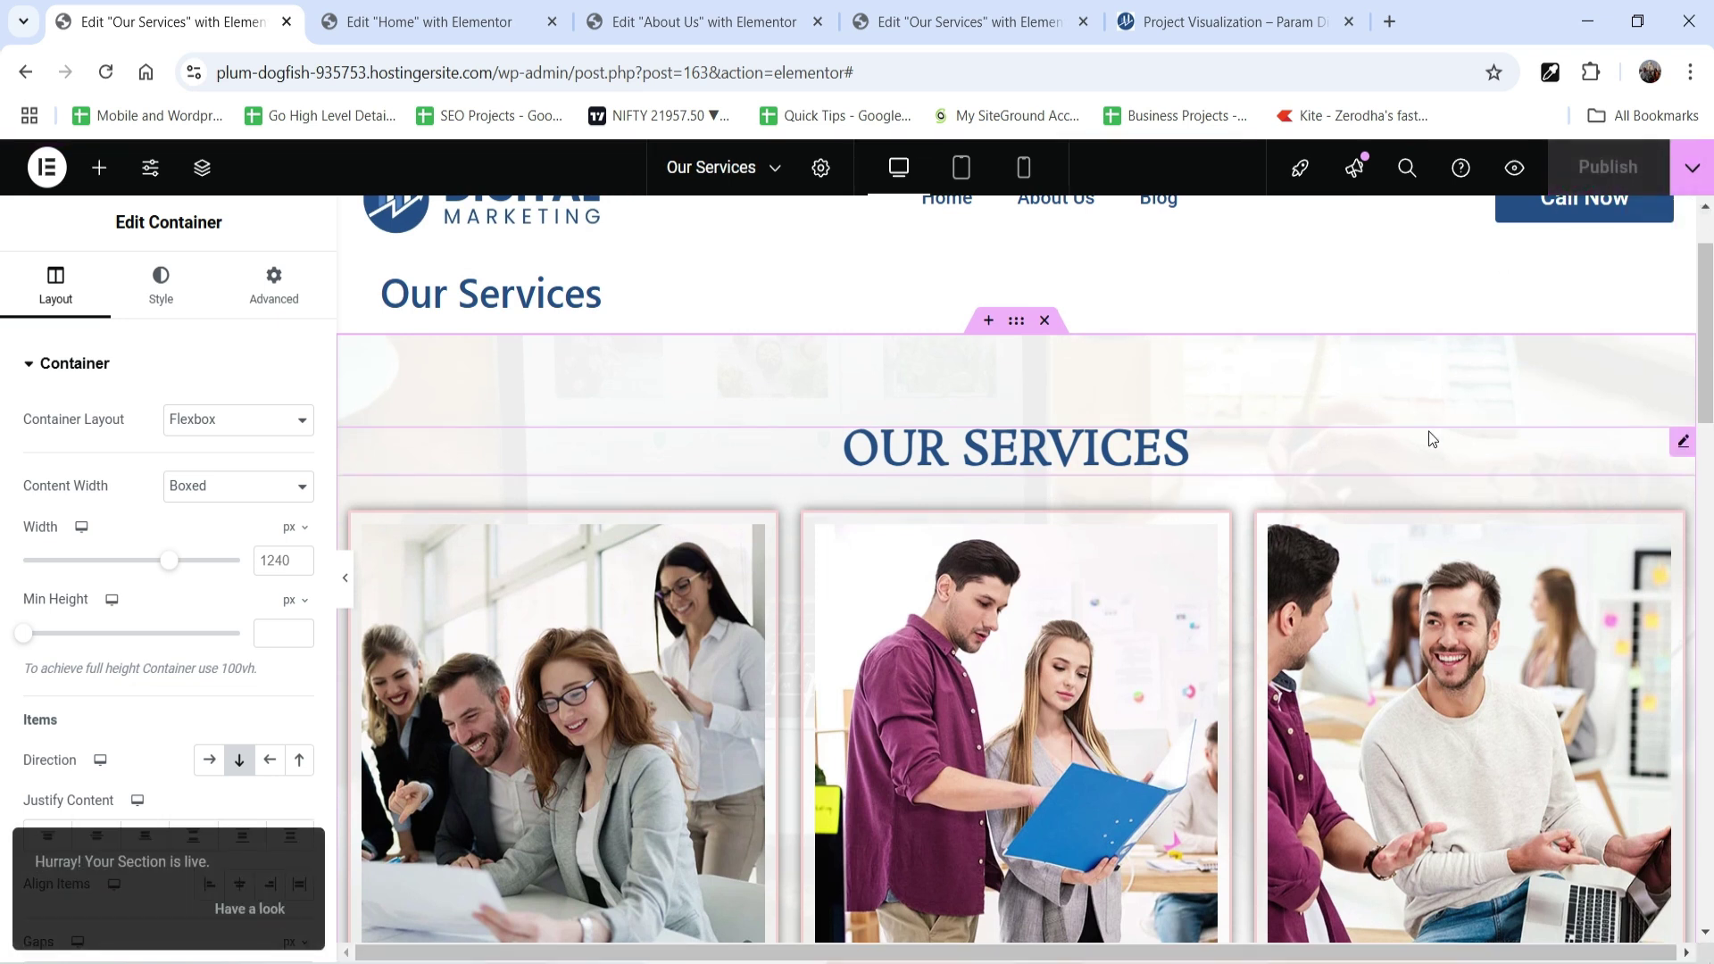
Replace the Home page's OUR SERVICES container with an empty single-column Flexbox container above the Welcome section.
{"action": "left_click", "coordinate": [491, 21]}
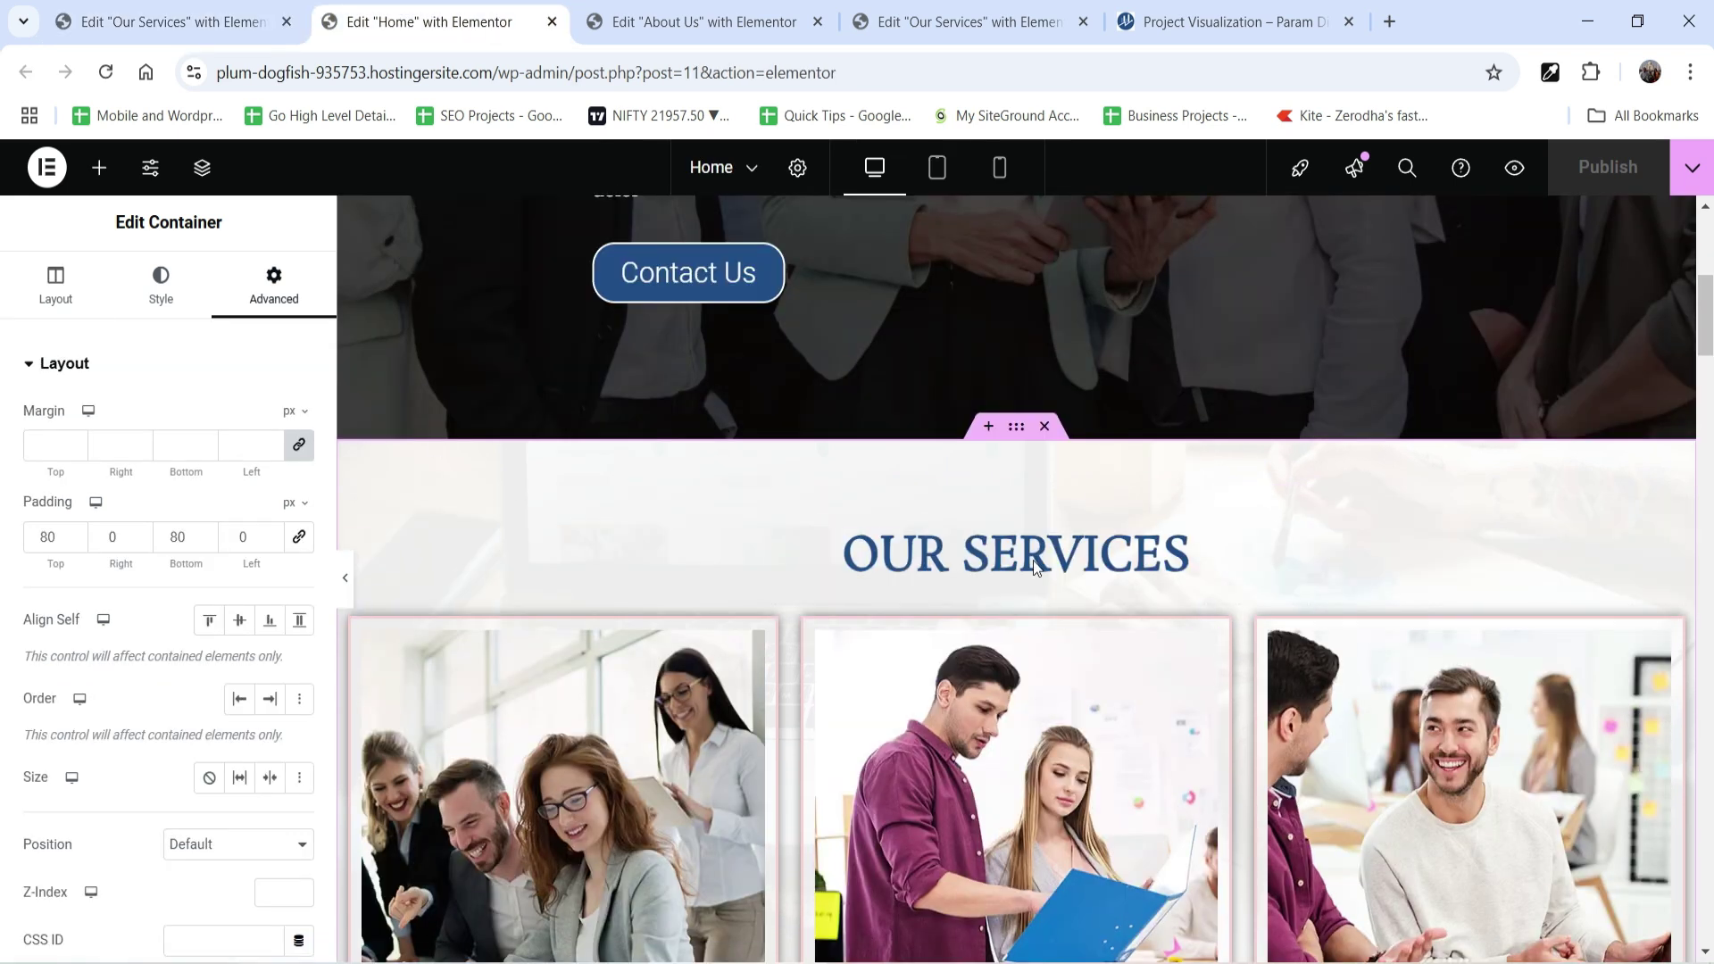
{"action": "left_click", "coordinate": [1045, 428]}
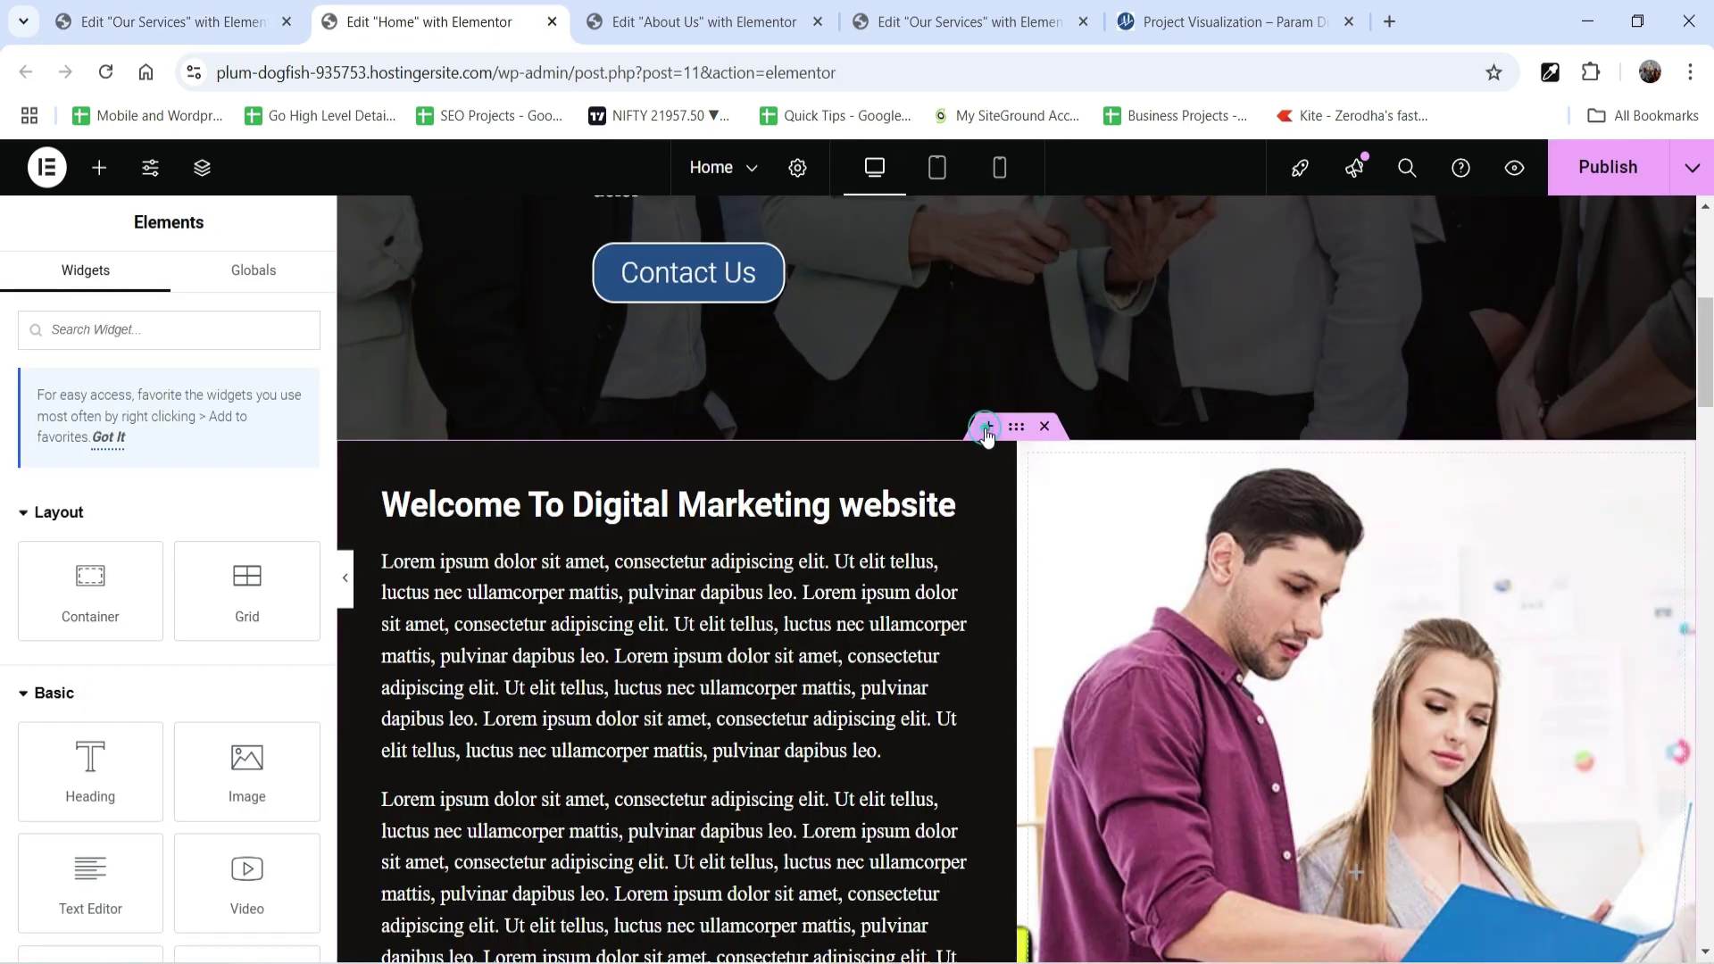
{"action": "left_click", "coordinate": [986, 429]}
{"action": "left_click", "coordinate": [966, 549]}
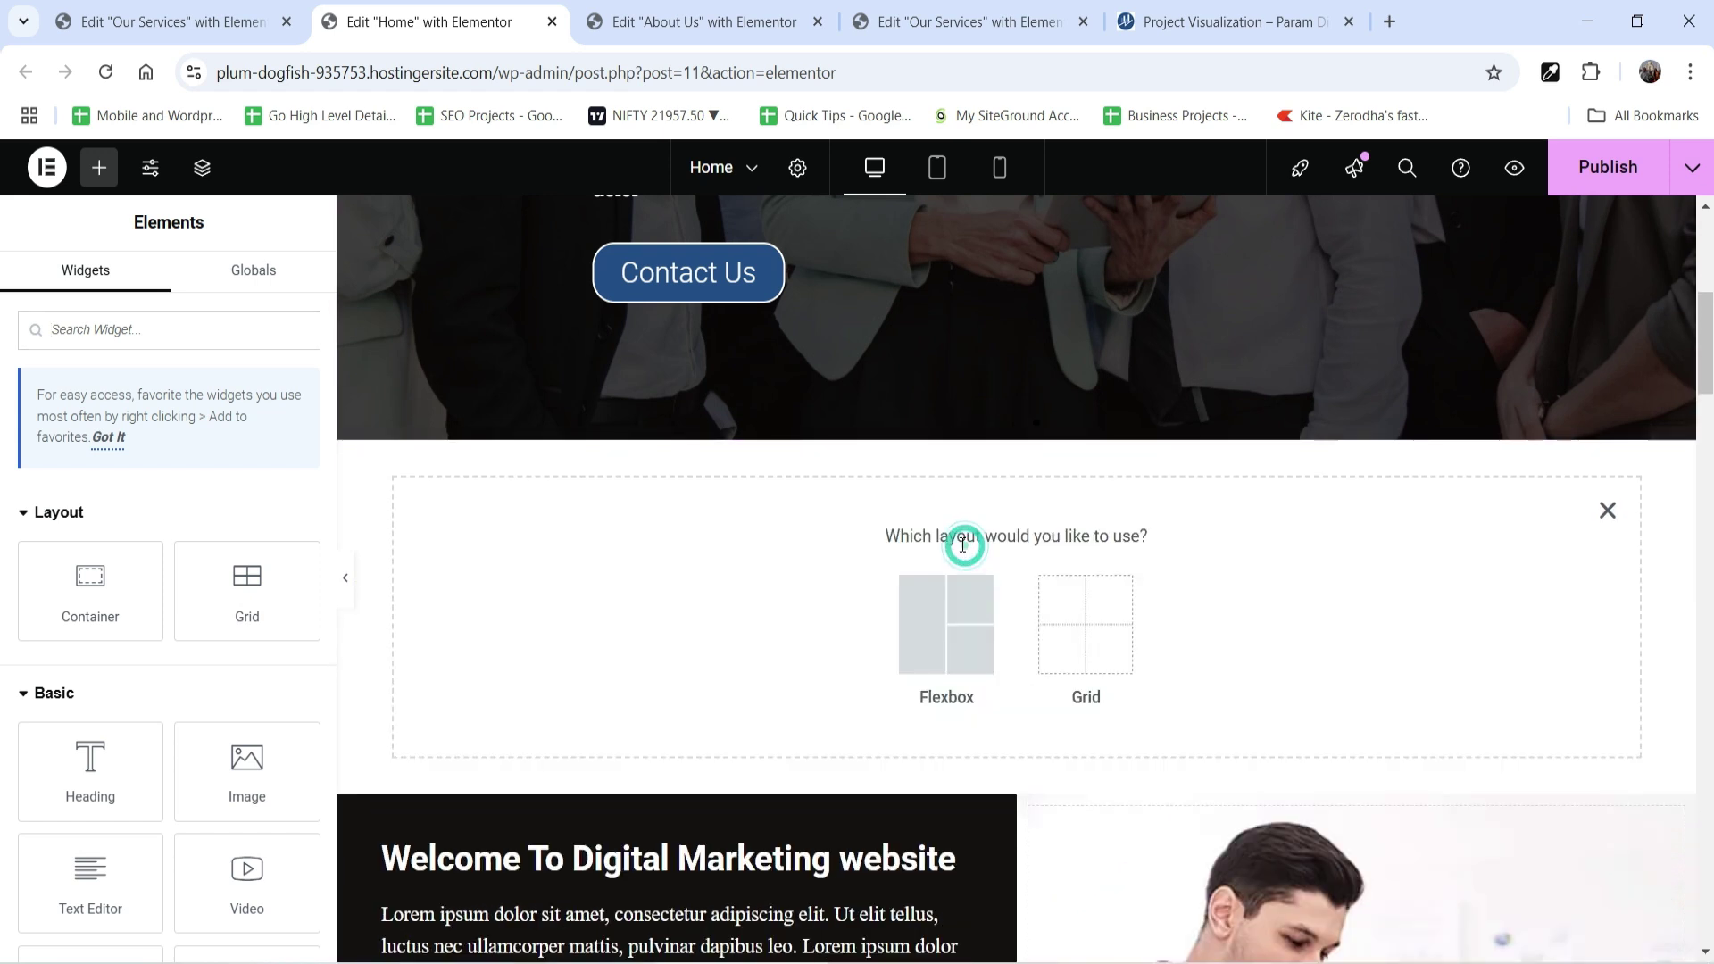
{"action": "left_click", "coordinate": [937, 608]}
{"action": "left_click", "coordinate": [715, 601]}
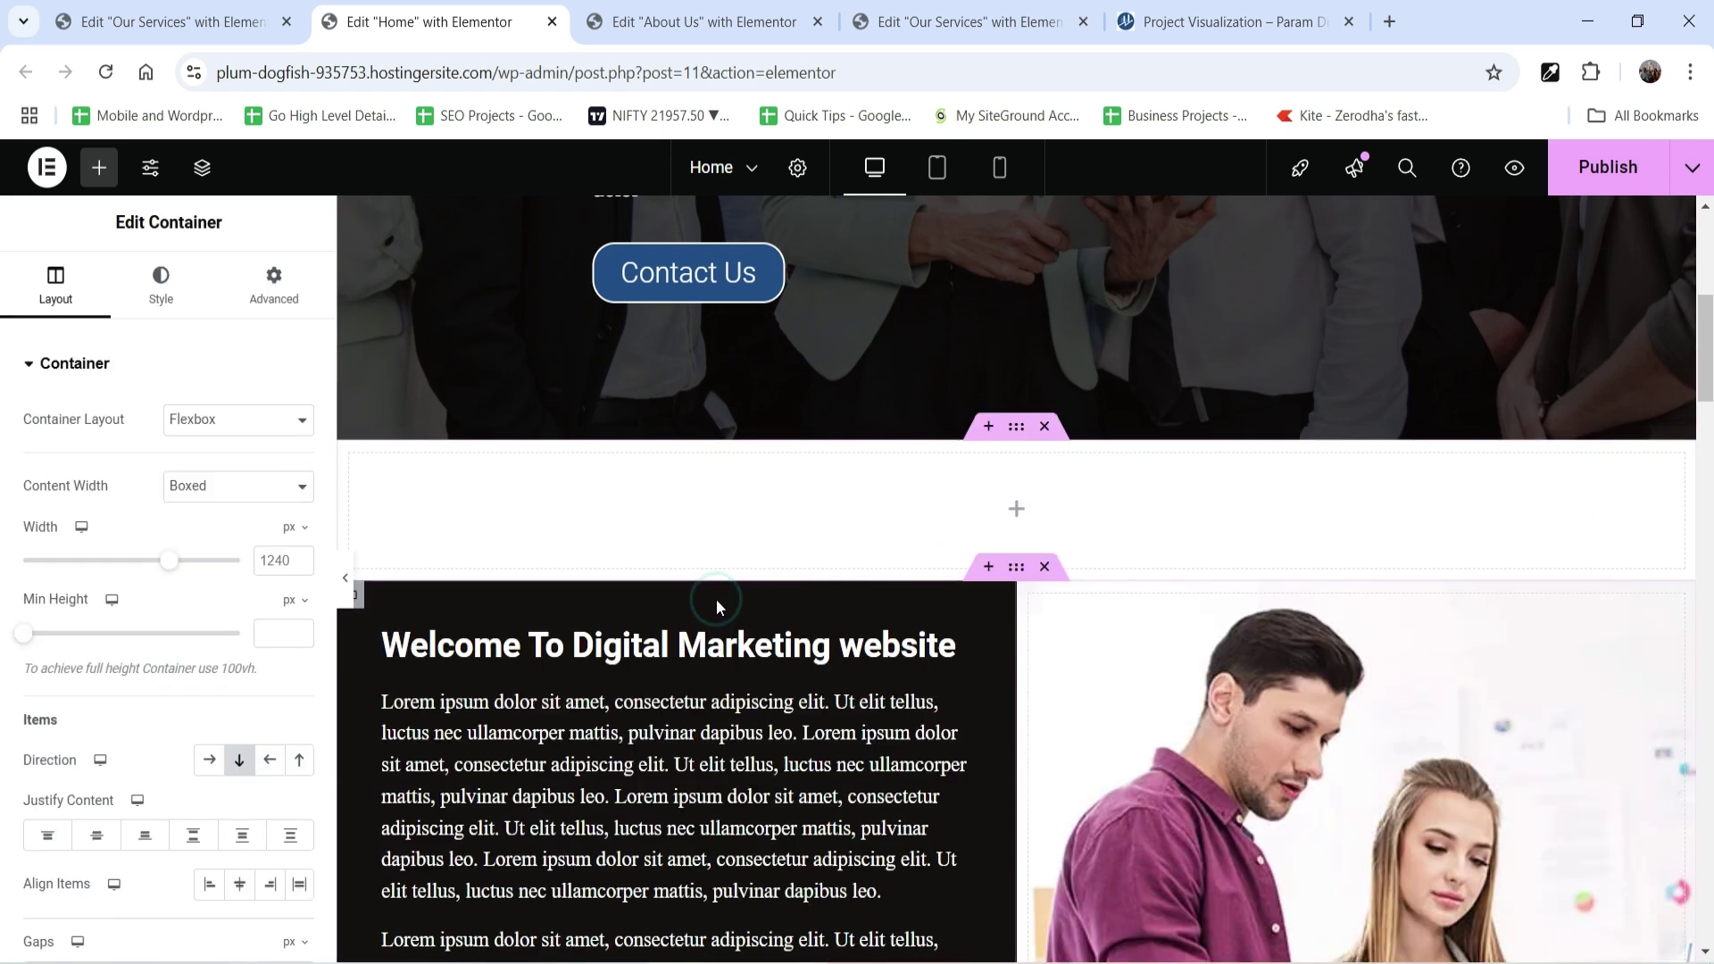
Set the empty Home page container to Full Width with padding and margin of 0 px on all sides.
{"action": "left_click", "coordinate": [203, 480]}
{"action": "left_click", "coordinate": [222, 553]}
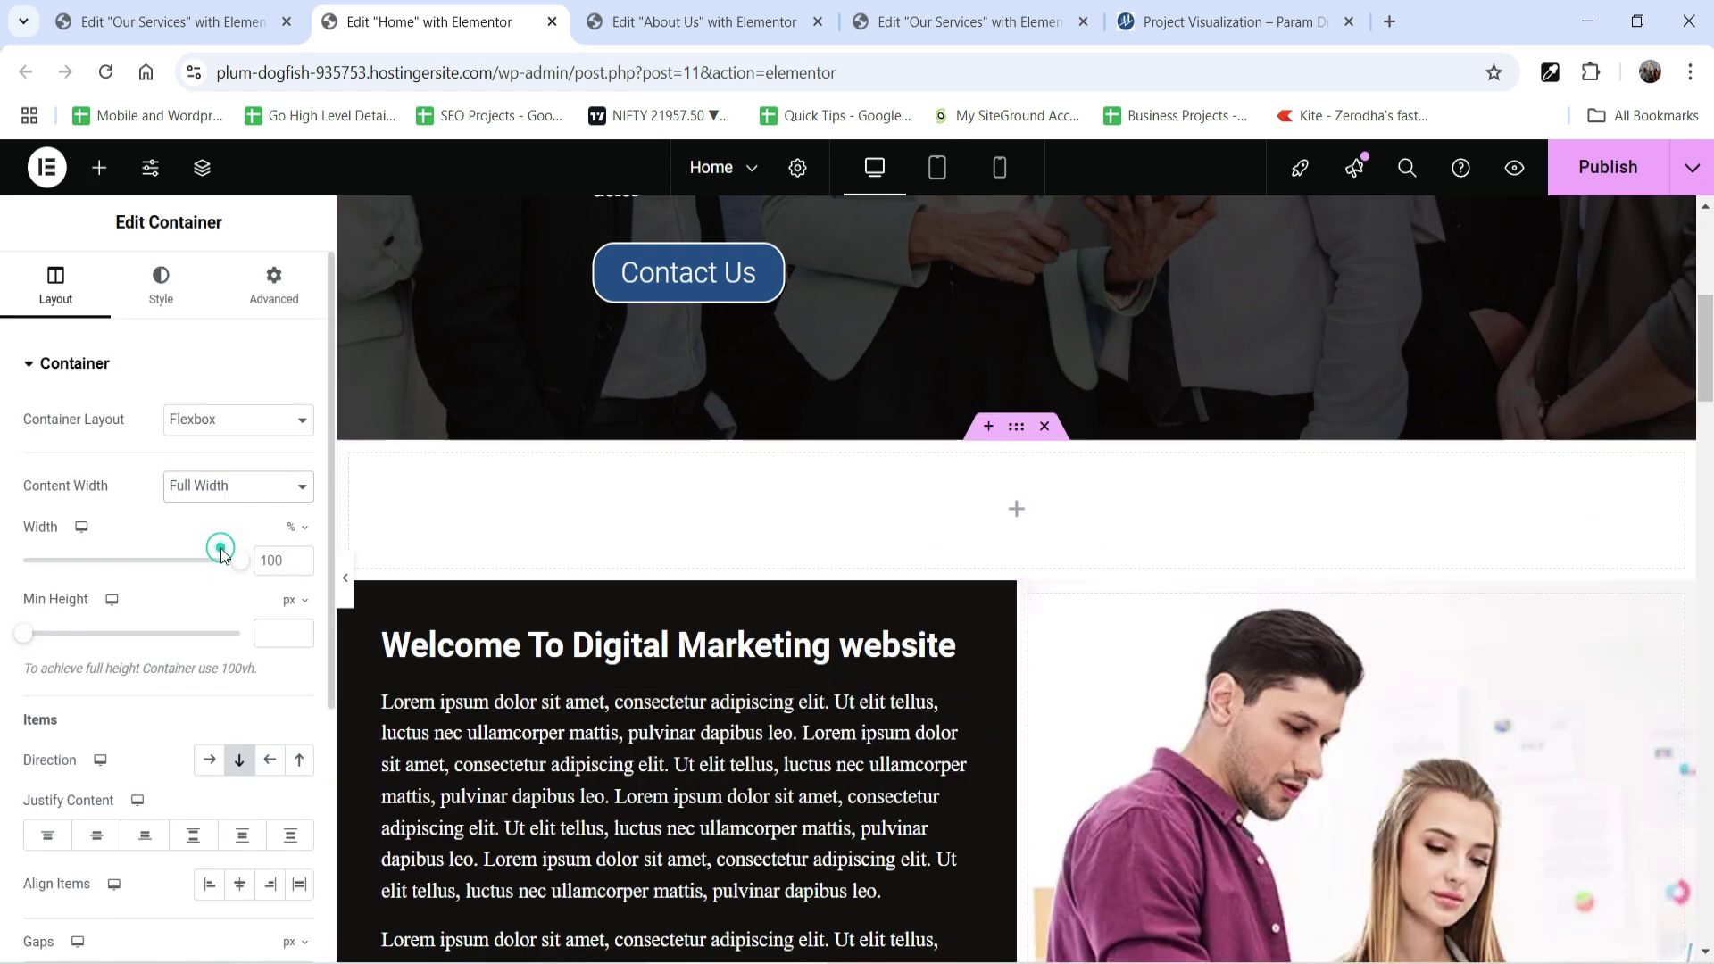
{"action": "left_click", "coordinate": [274, 279]}
{"action": "left_click", "coordinate": [56, 544]}
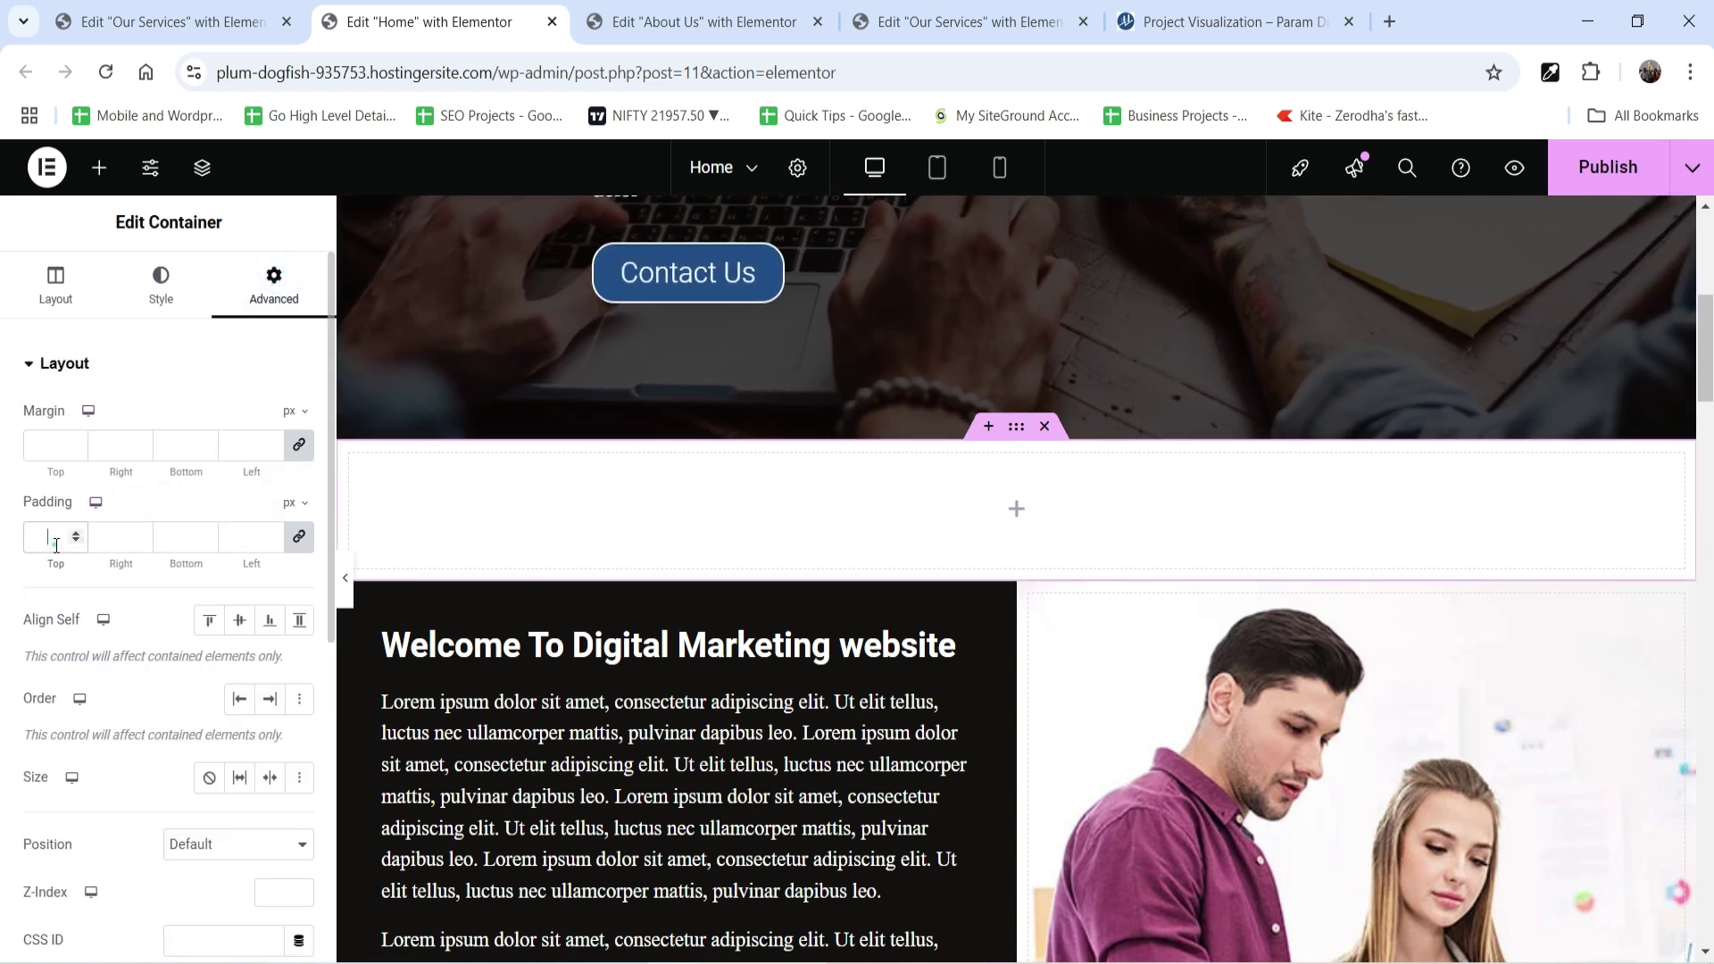
{"action": "type", "text": "0"}
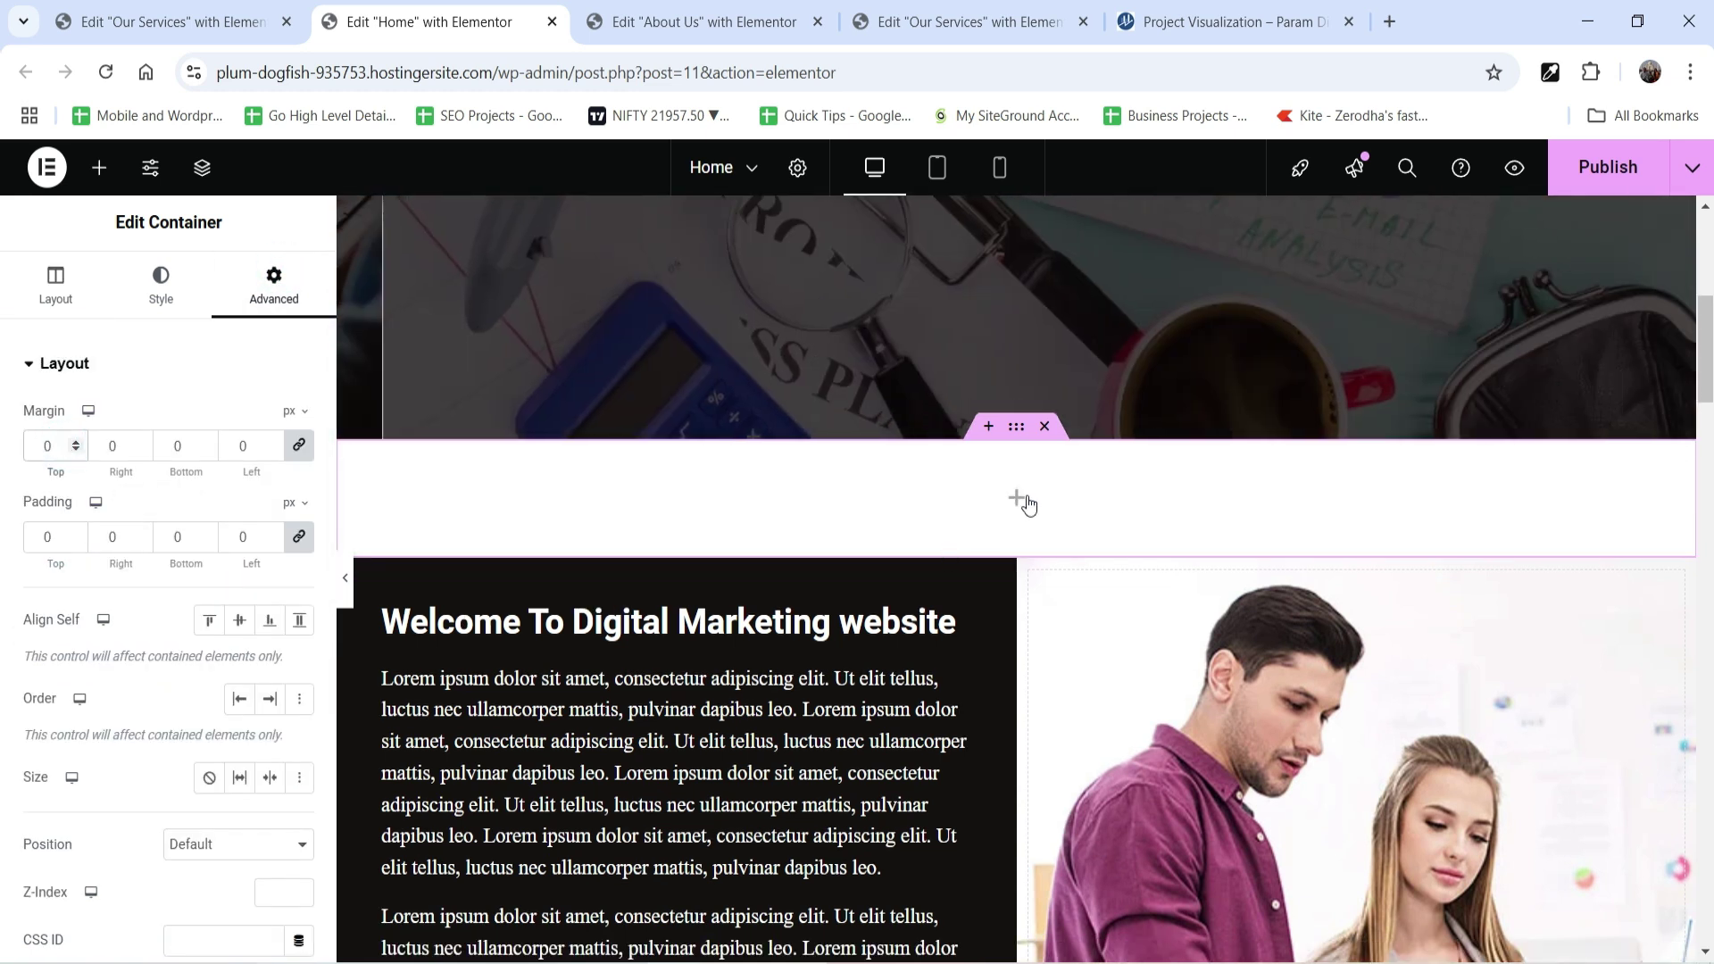
Insert a Template widget into the empty Home container and choose Our Services (Template) as its content.
{"action": "left_click", "coordinate": [1001, 522]}
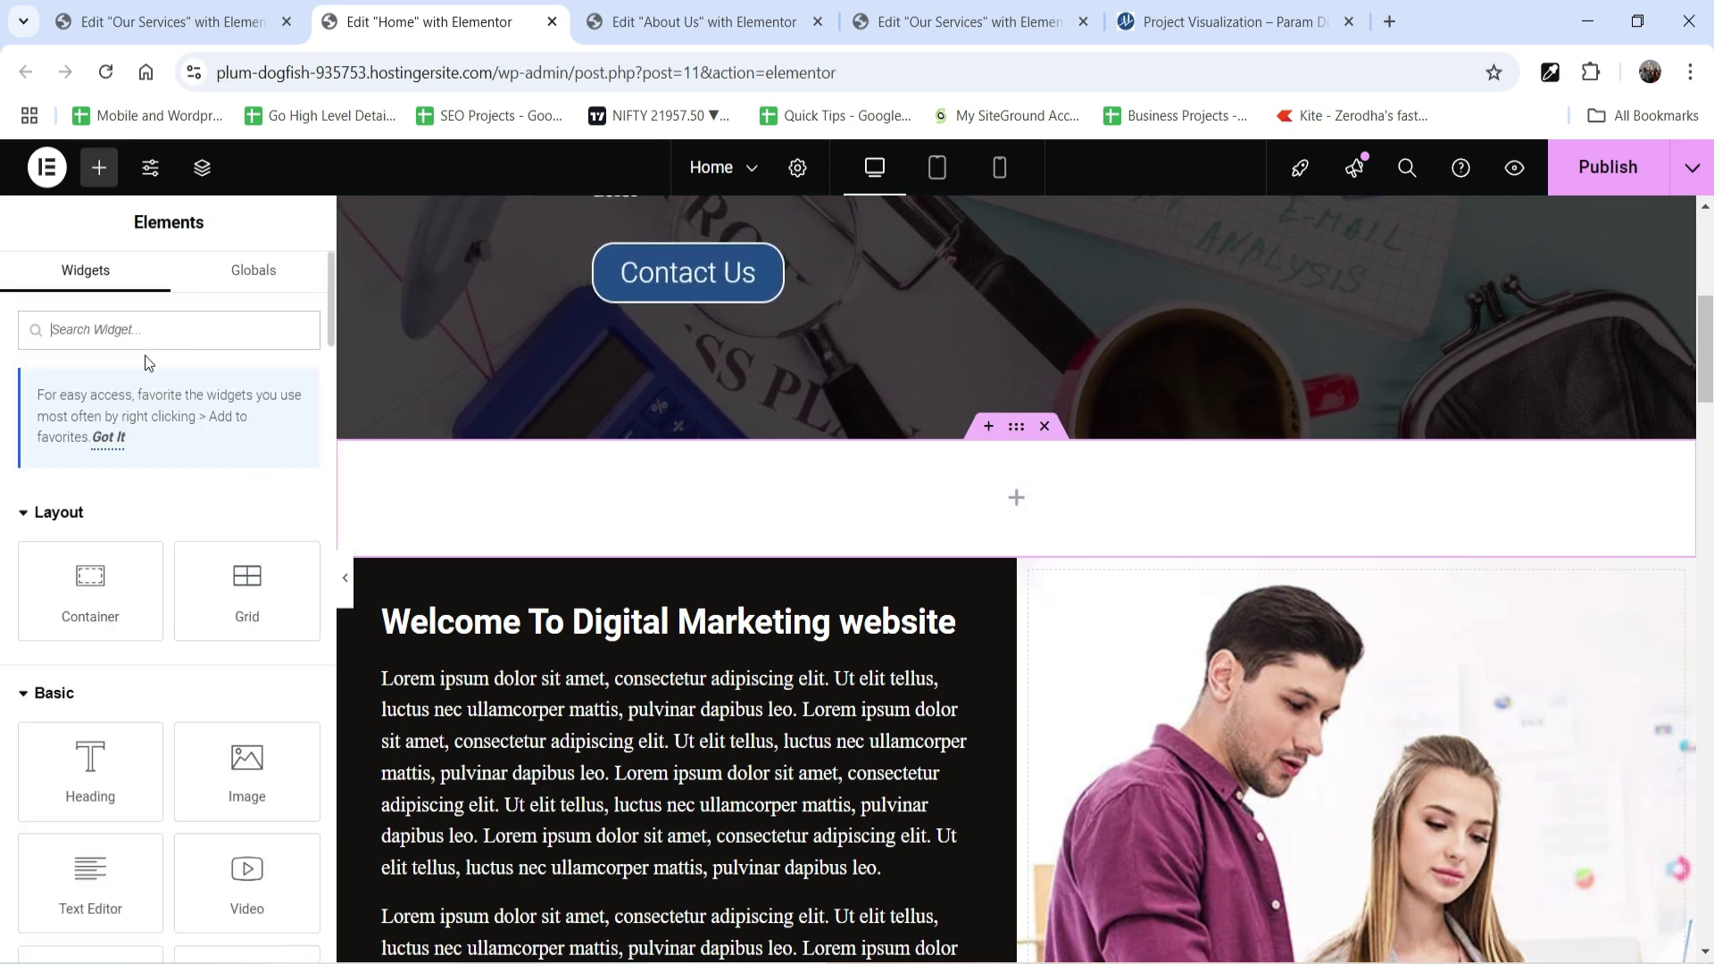
{"action": "type", "text": "templ"}
{"action": "left_click_drag", "start_coordinate": [89, 533], "coordinate": [1009, 575]}
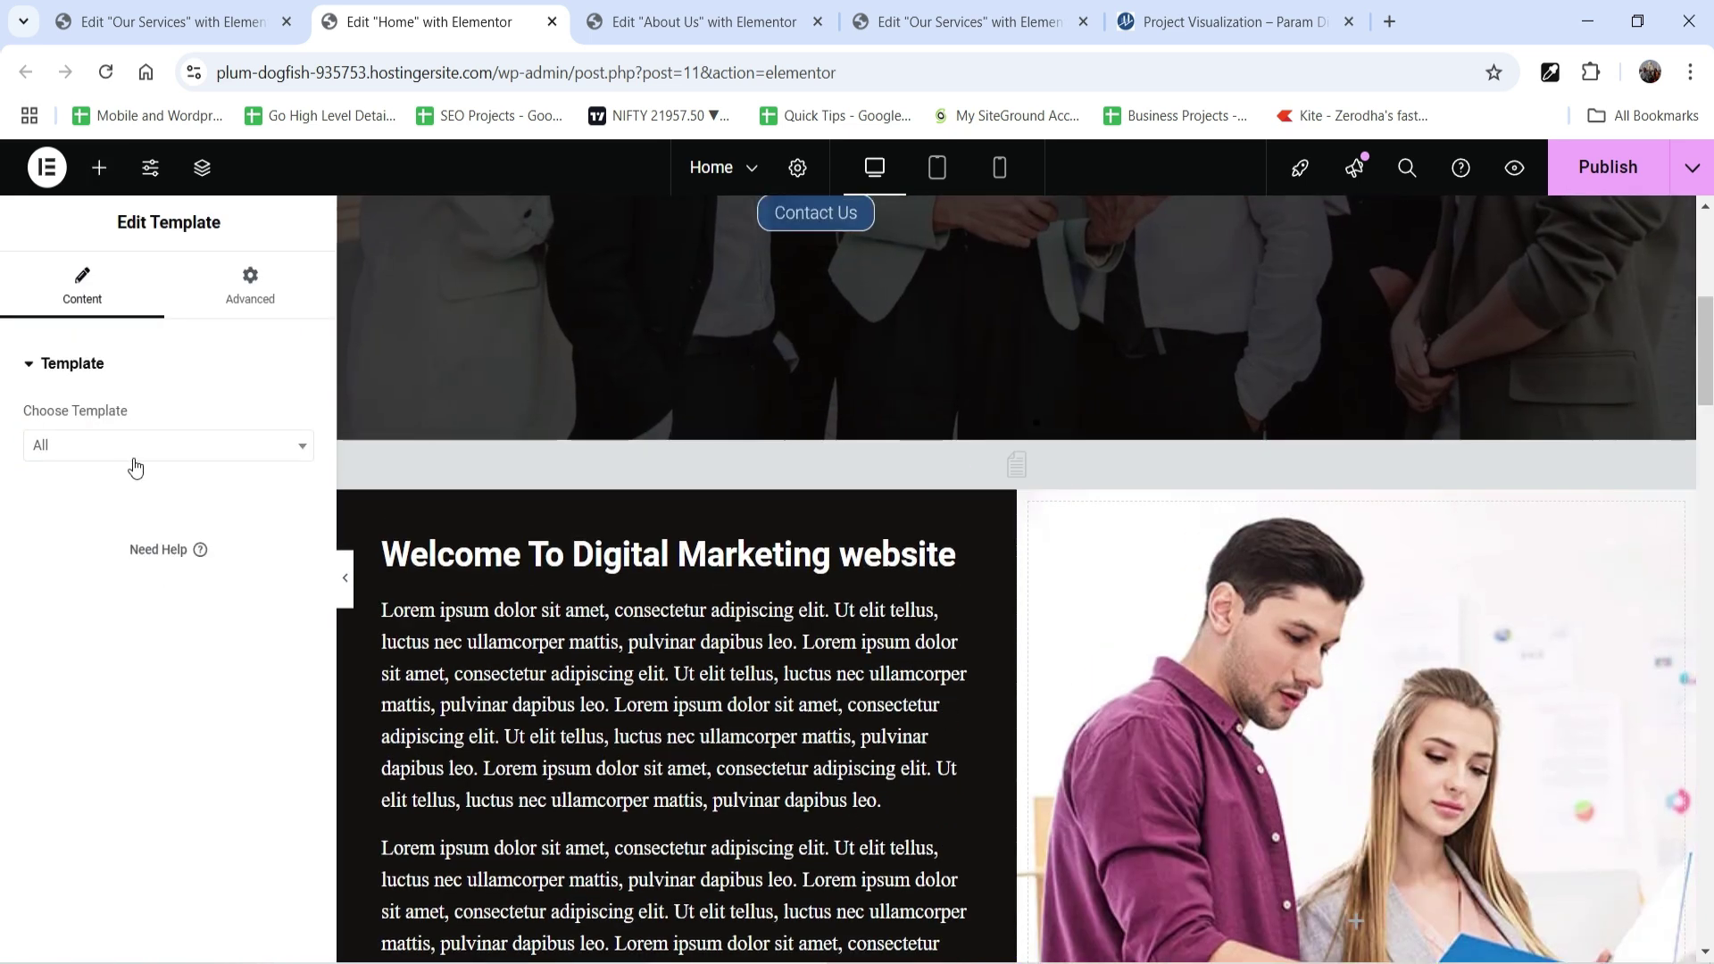
{"action": "left_click", "coordinate": [127, 451]}
{"action": "type", "text": "our s"}
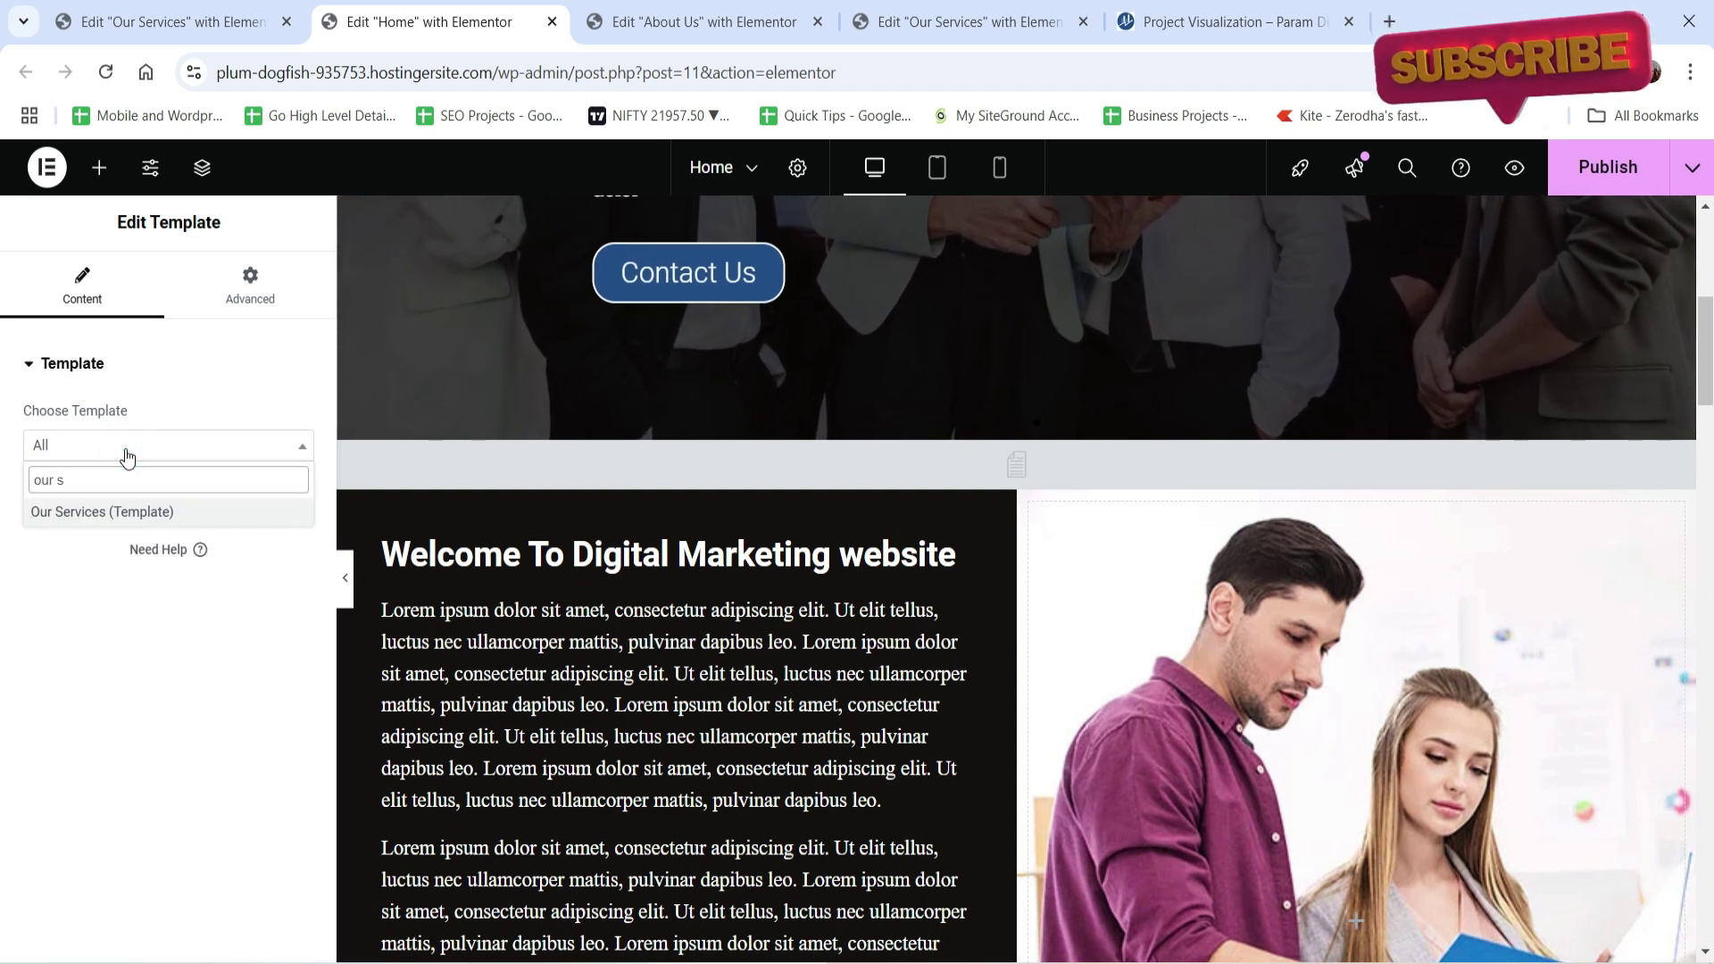
{"action": "type", "text": "er"}
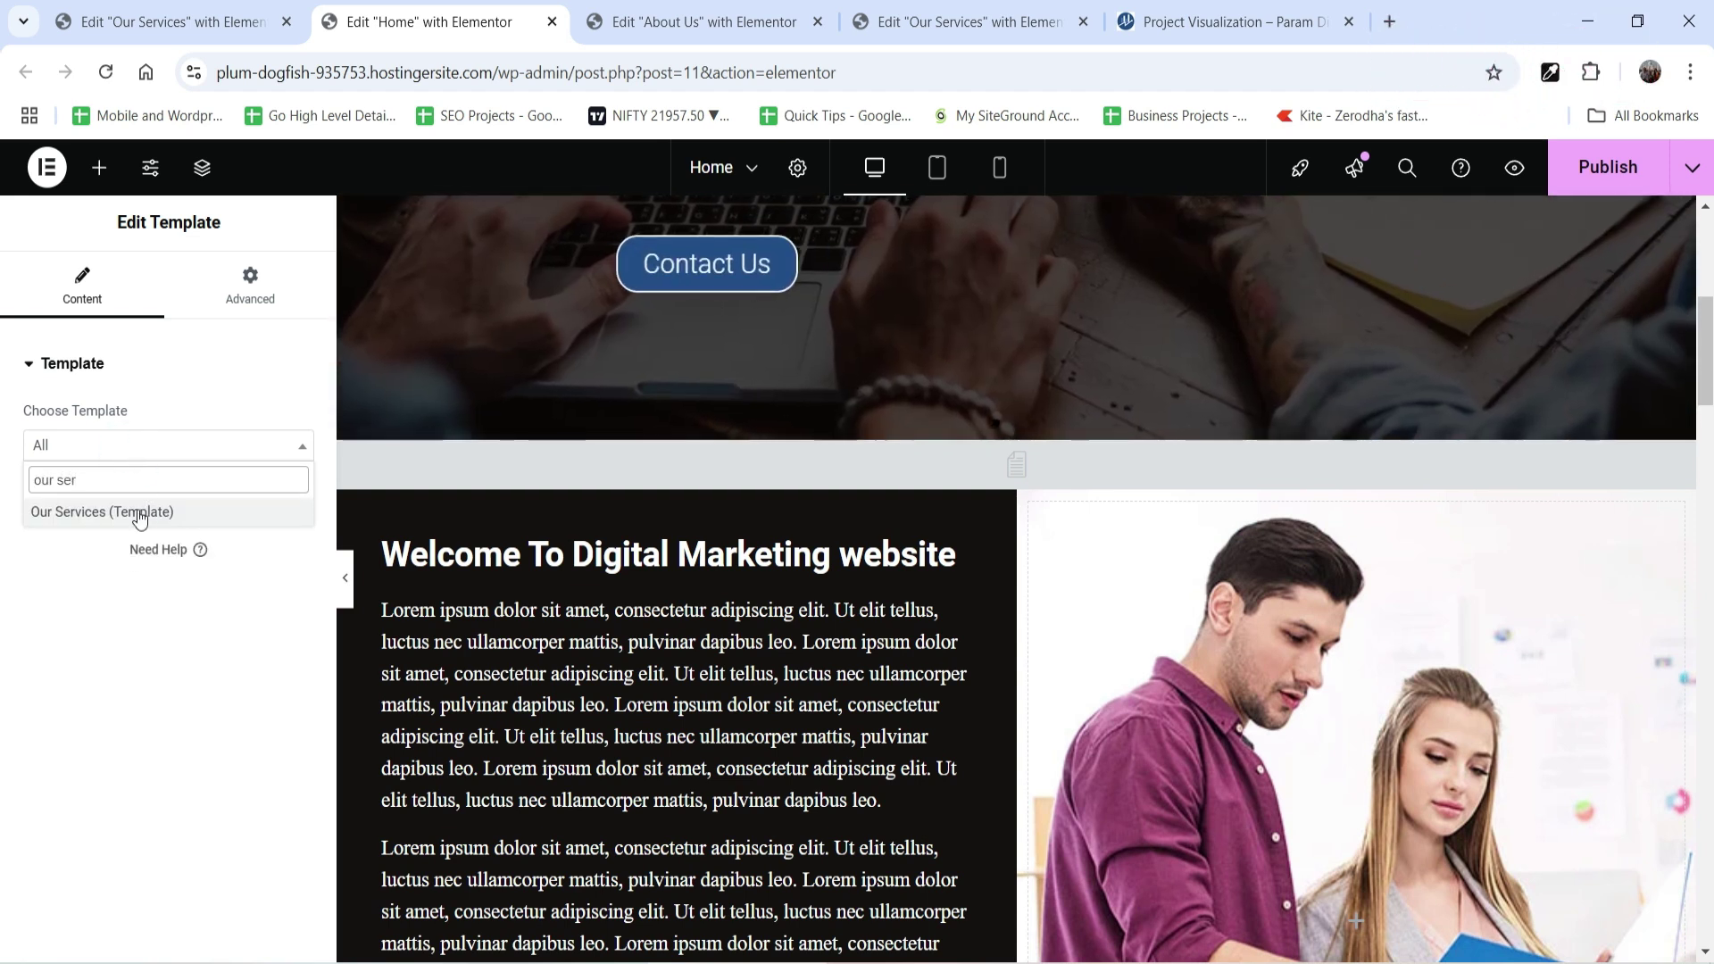
{"action": "left_click", "coordinate": [140, 513]}
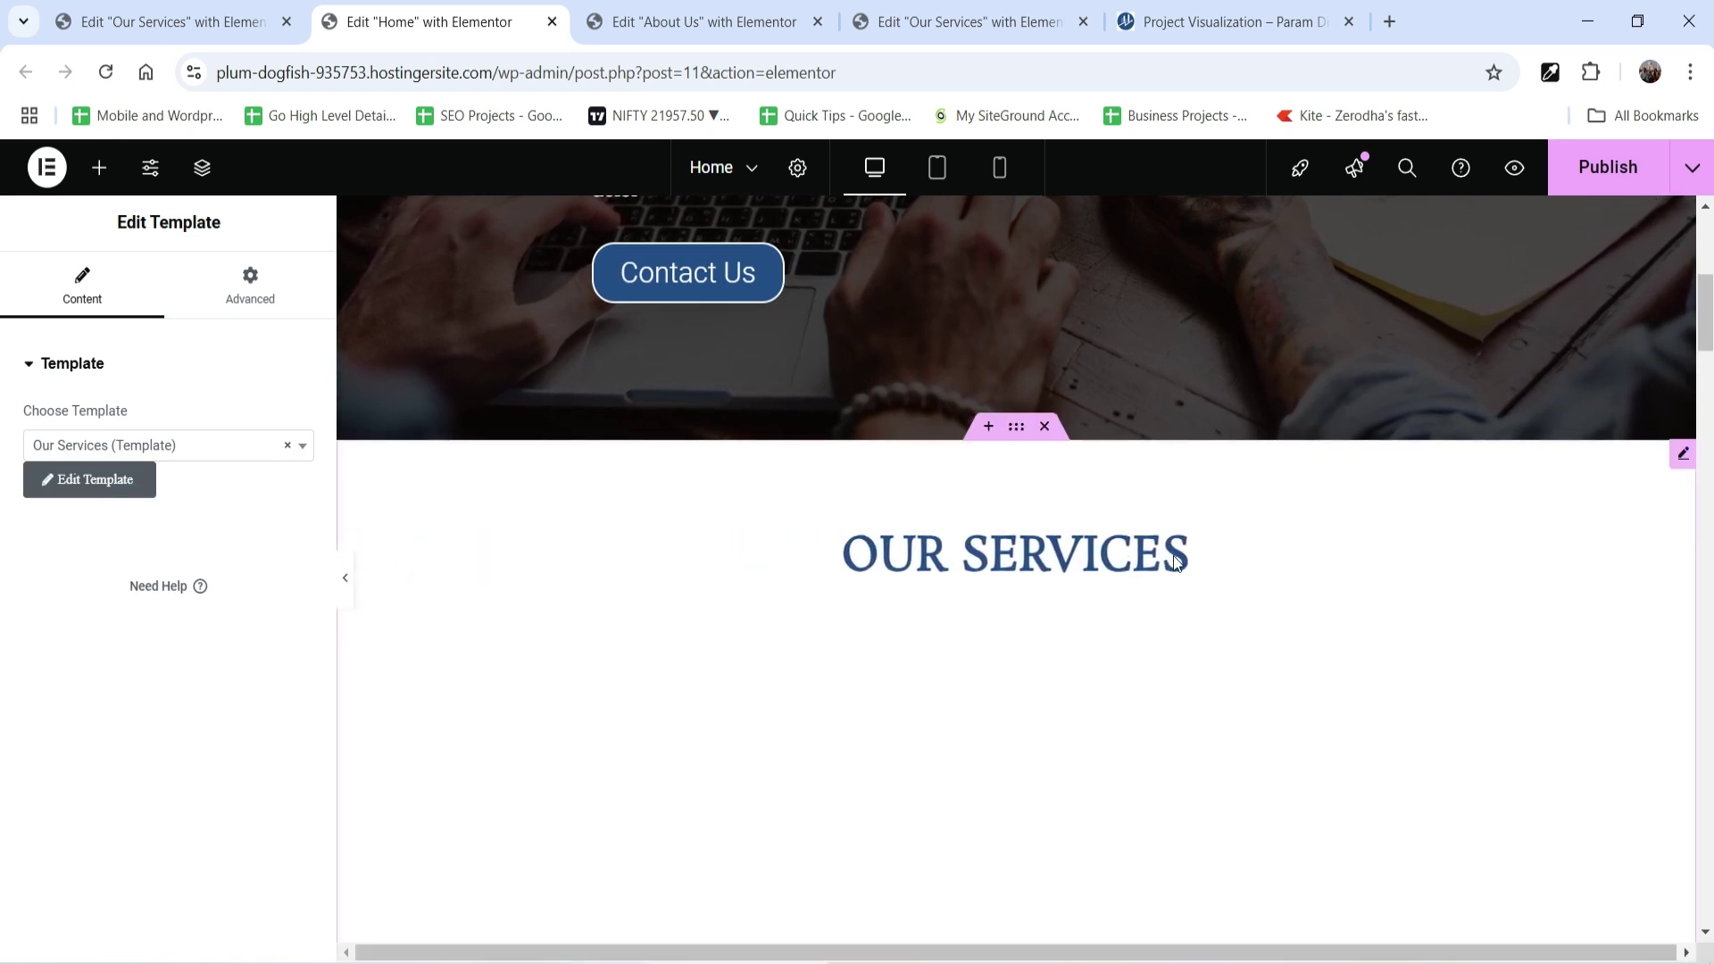
Publish the Home page and review its OUR SERVICES section and cards on the live page.
{"action": "scroll", "coordinate": [1371, 541], "scroll_direction": "down", "scroll_amount": 3}
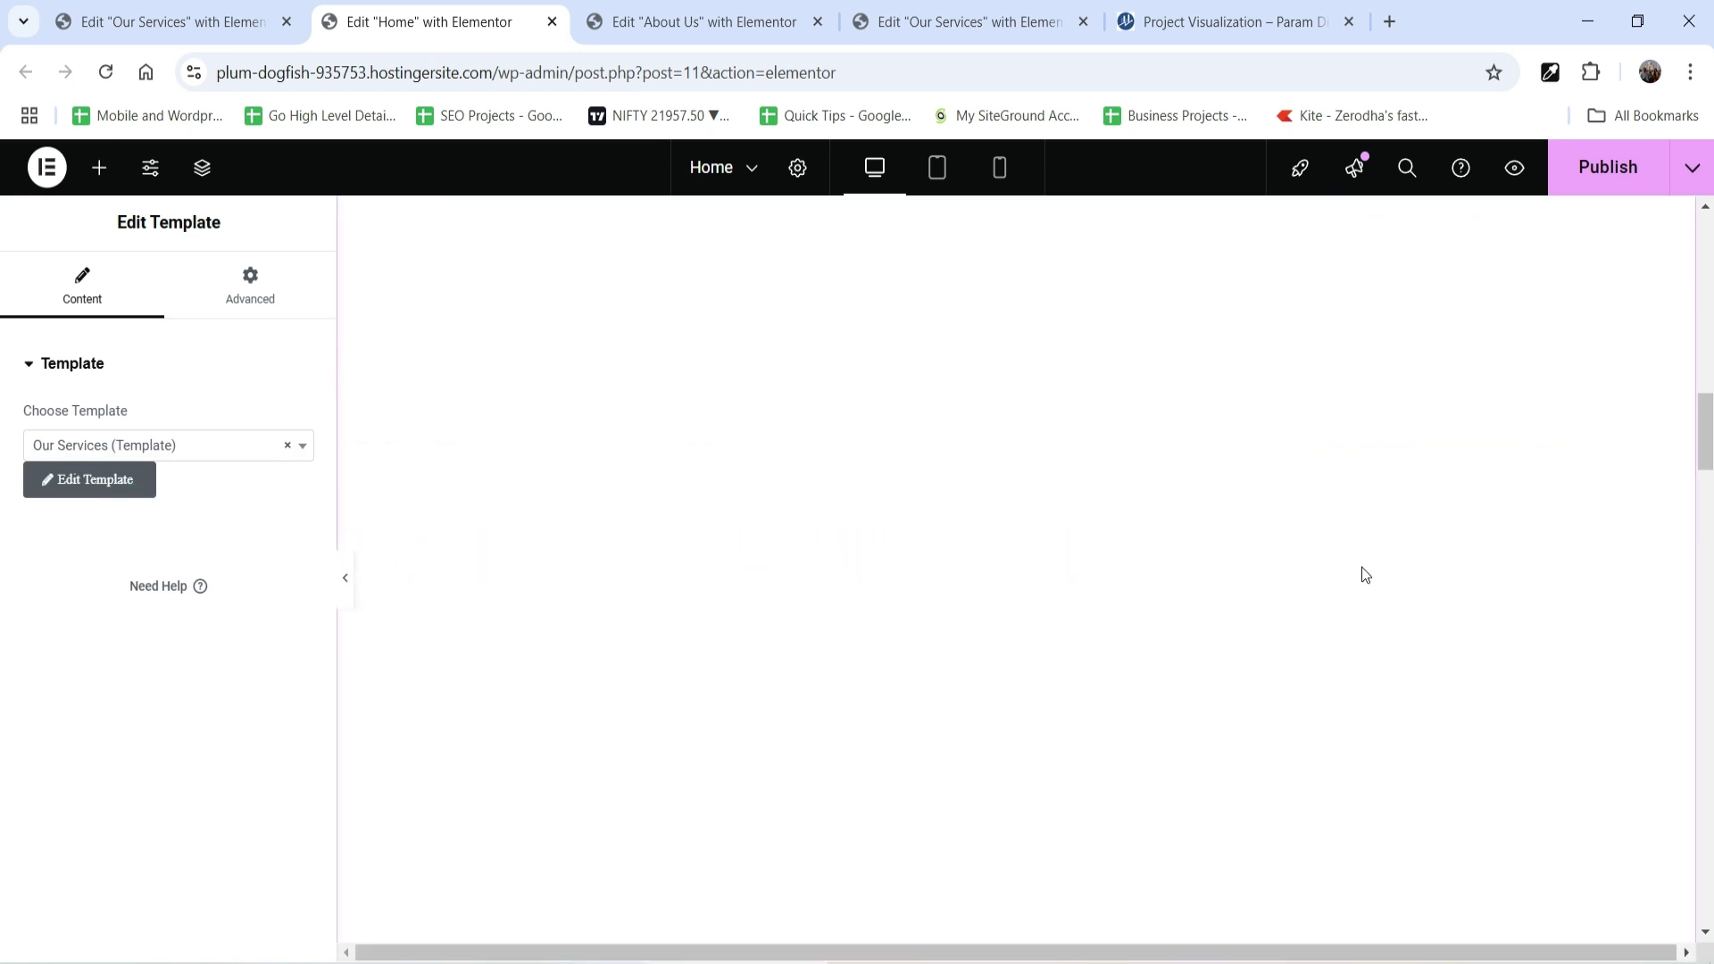
{"action": "scroll", "coordinate": [1289, 425], "scroll_direction": "up", "scroll_amount": 2}
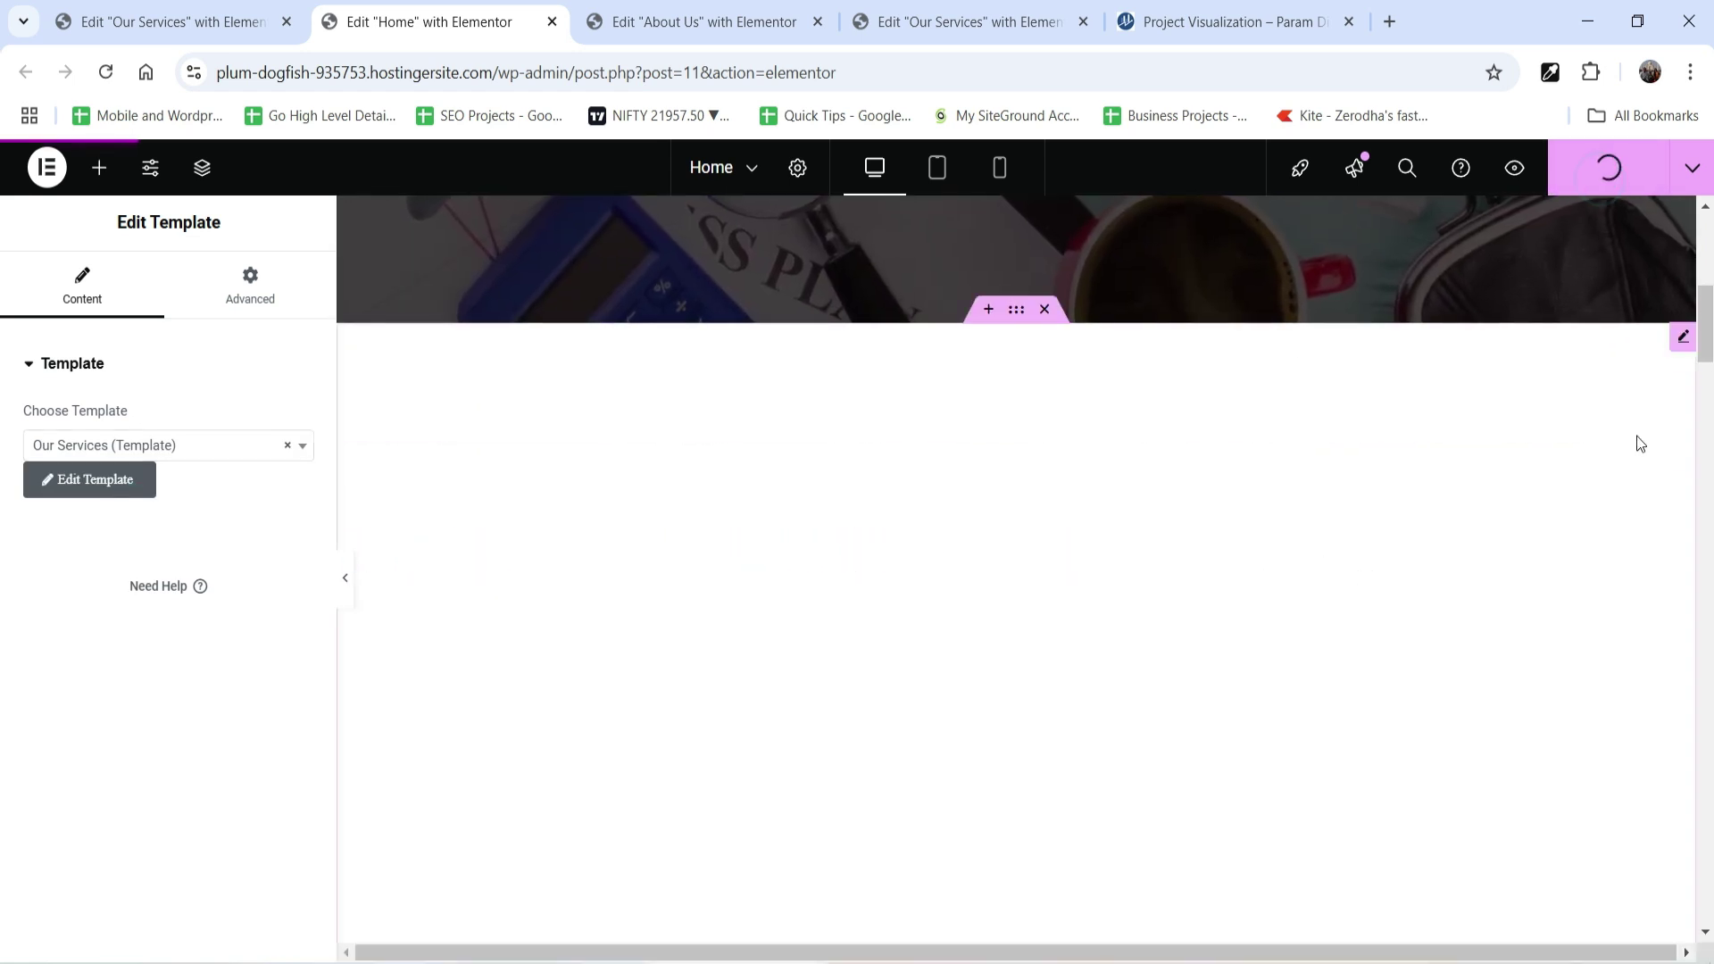
{"action": "left_click", "coordinate": [1692, 168]}
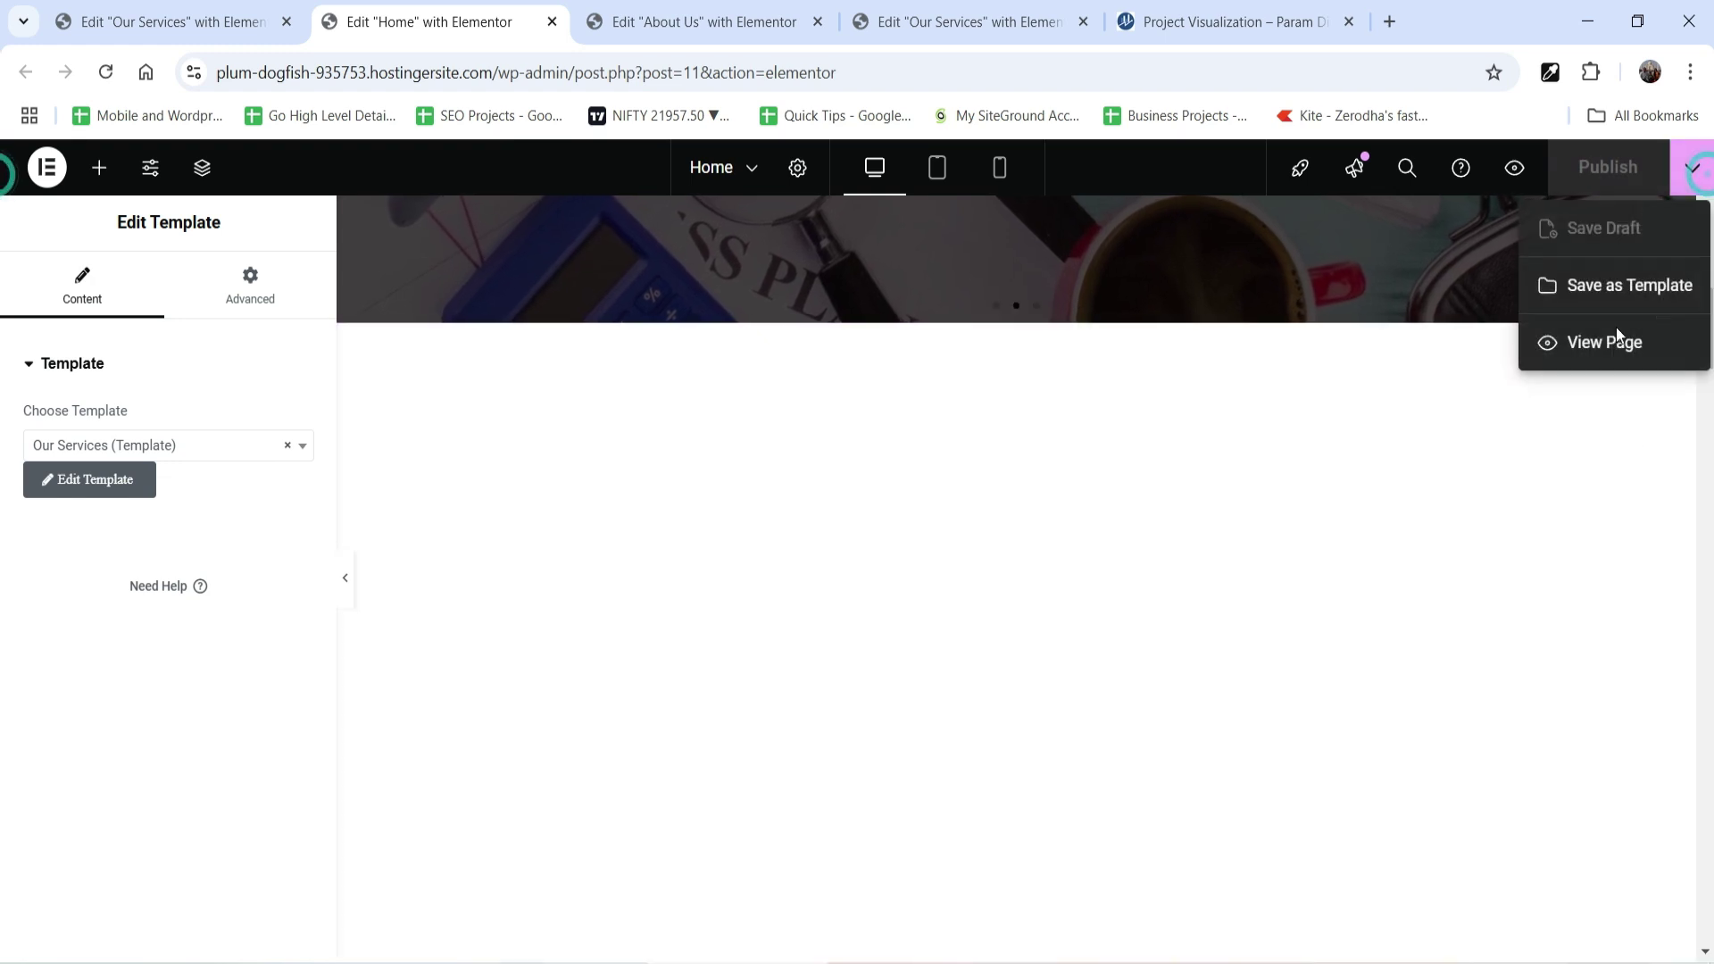
{"action": "left_click", "coordinate": [1623, 345]}
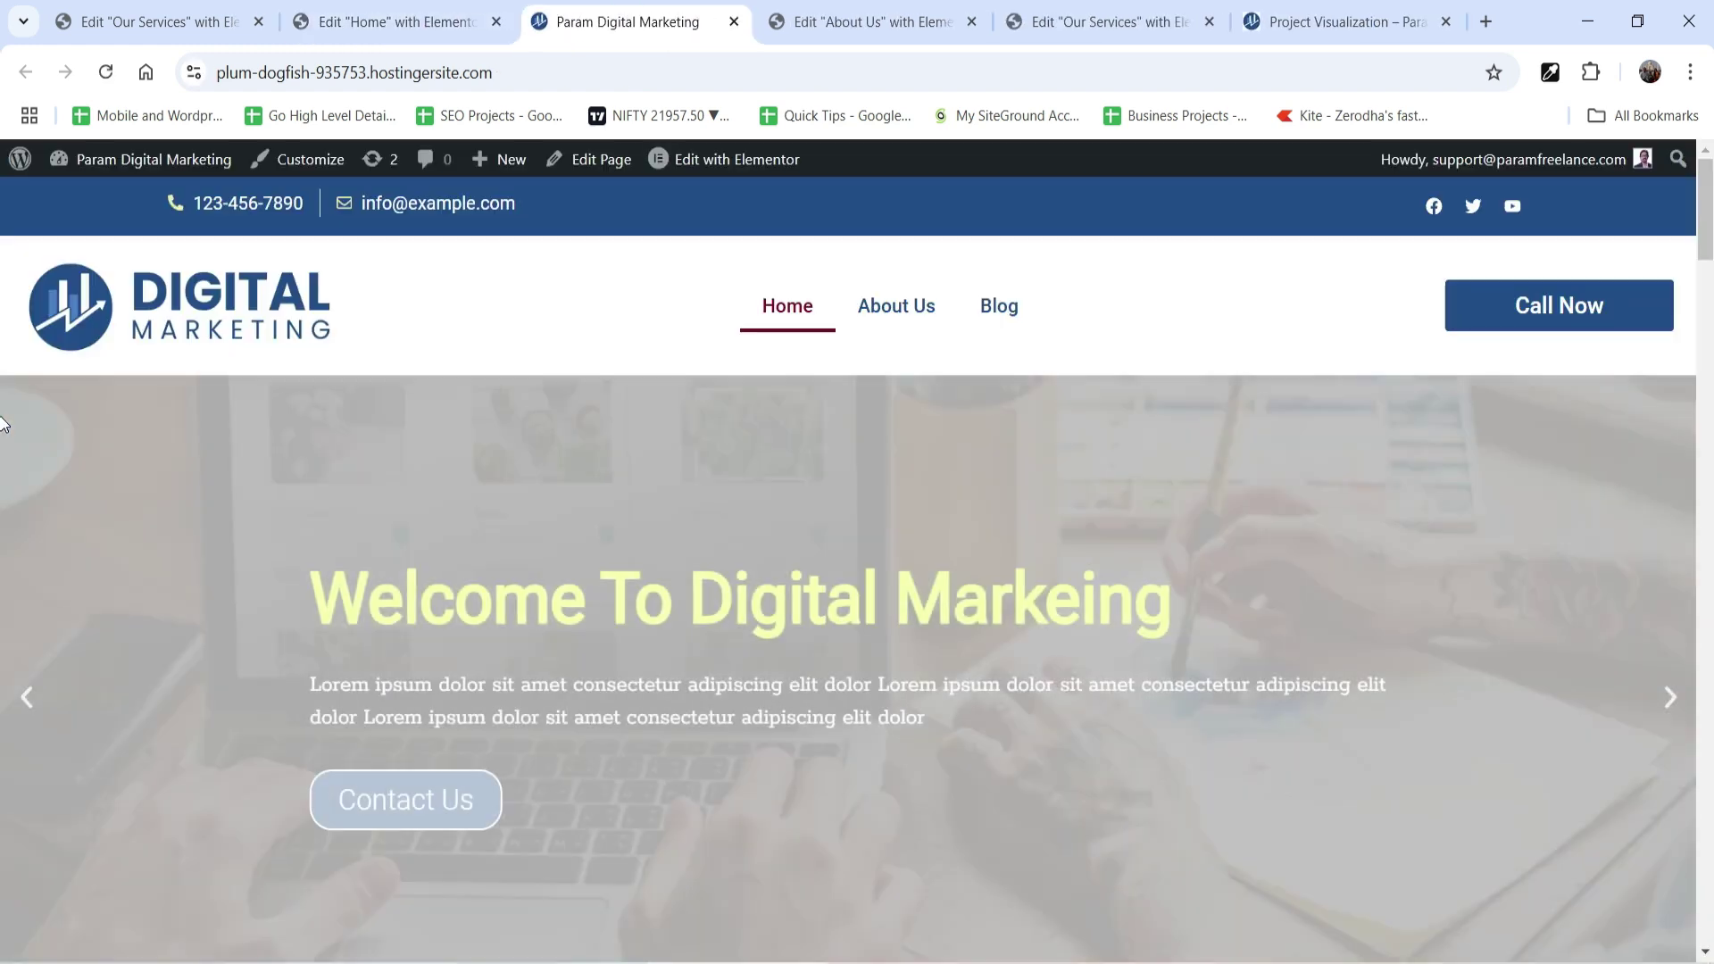
{"action": "scroll", "coordinate": [1673, 427], "scroll_direction": "down", "scroll_amount": 5}
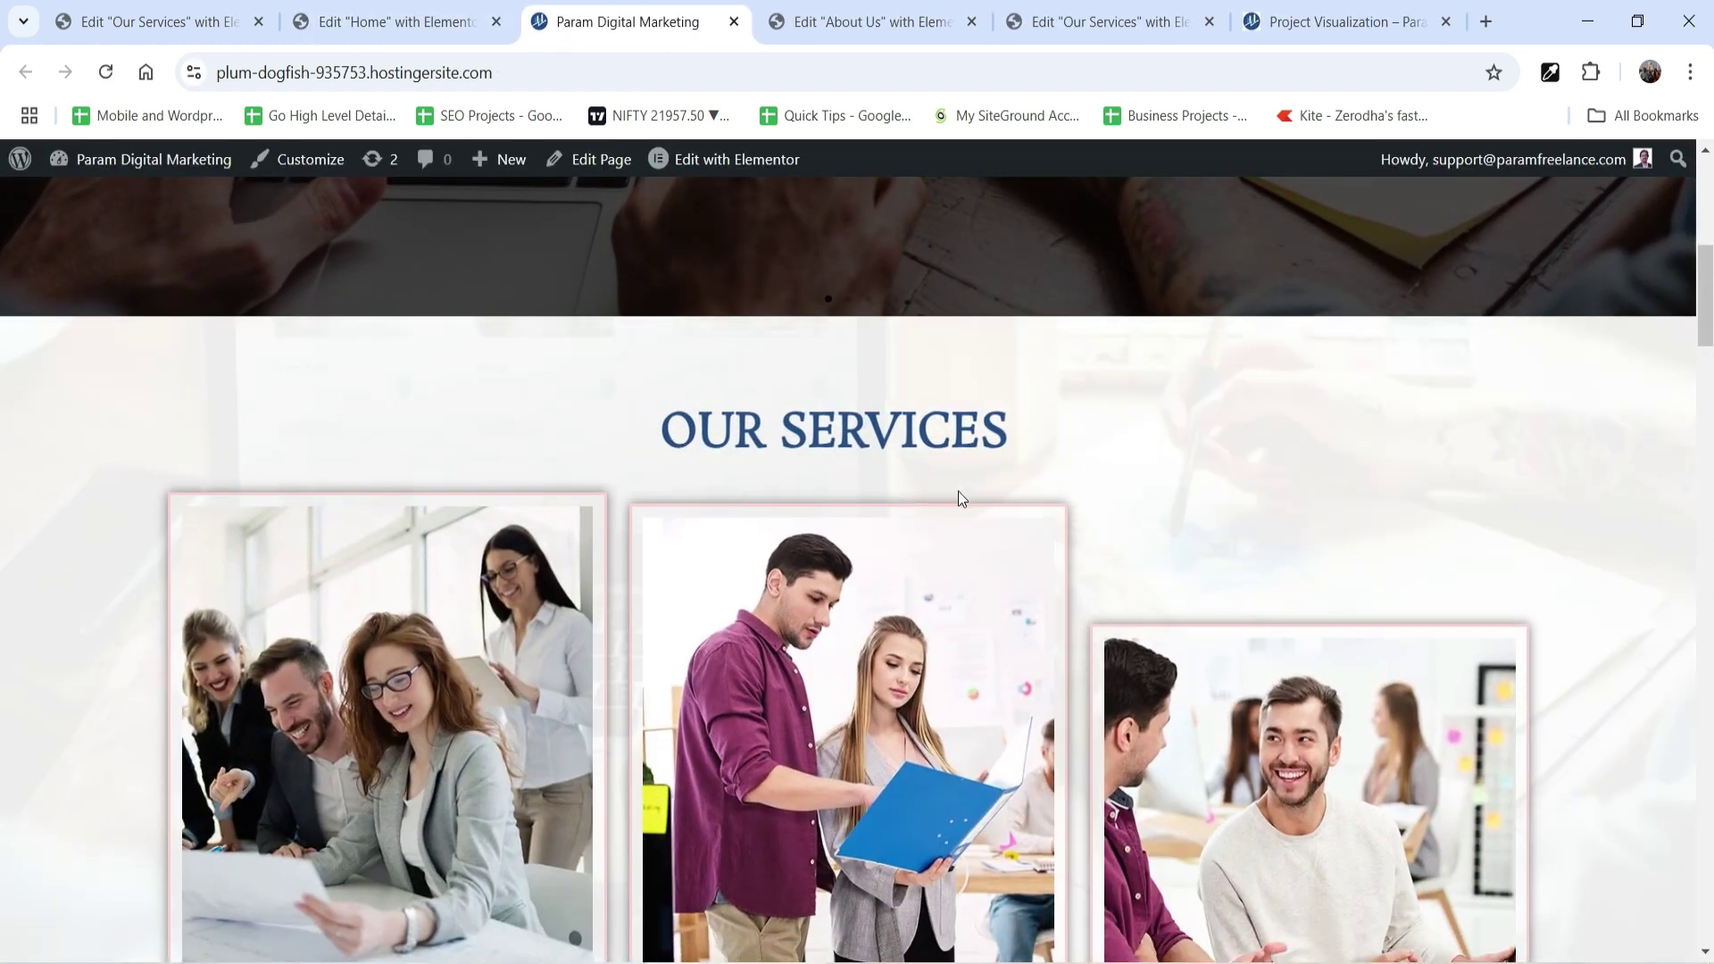
{"action": "scroll", "coordinate": [1071, 447], "scroll_direction": "down", "scroll_amount": 10}
{"action": "scroll", "coordinate": [1068, 437], "scroll_direction": "up", "scroll_amount": 10}
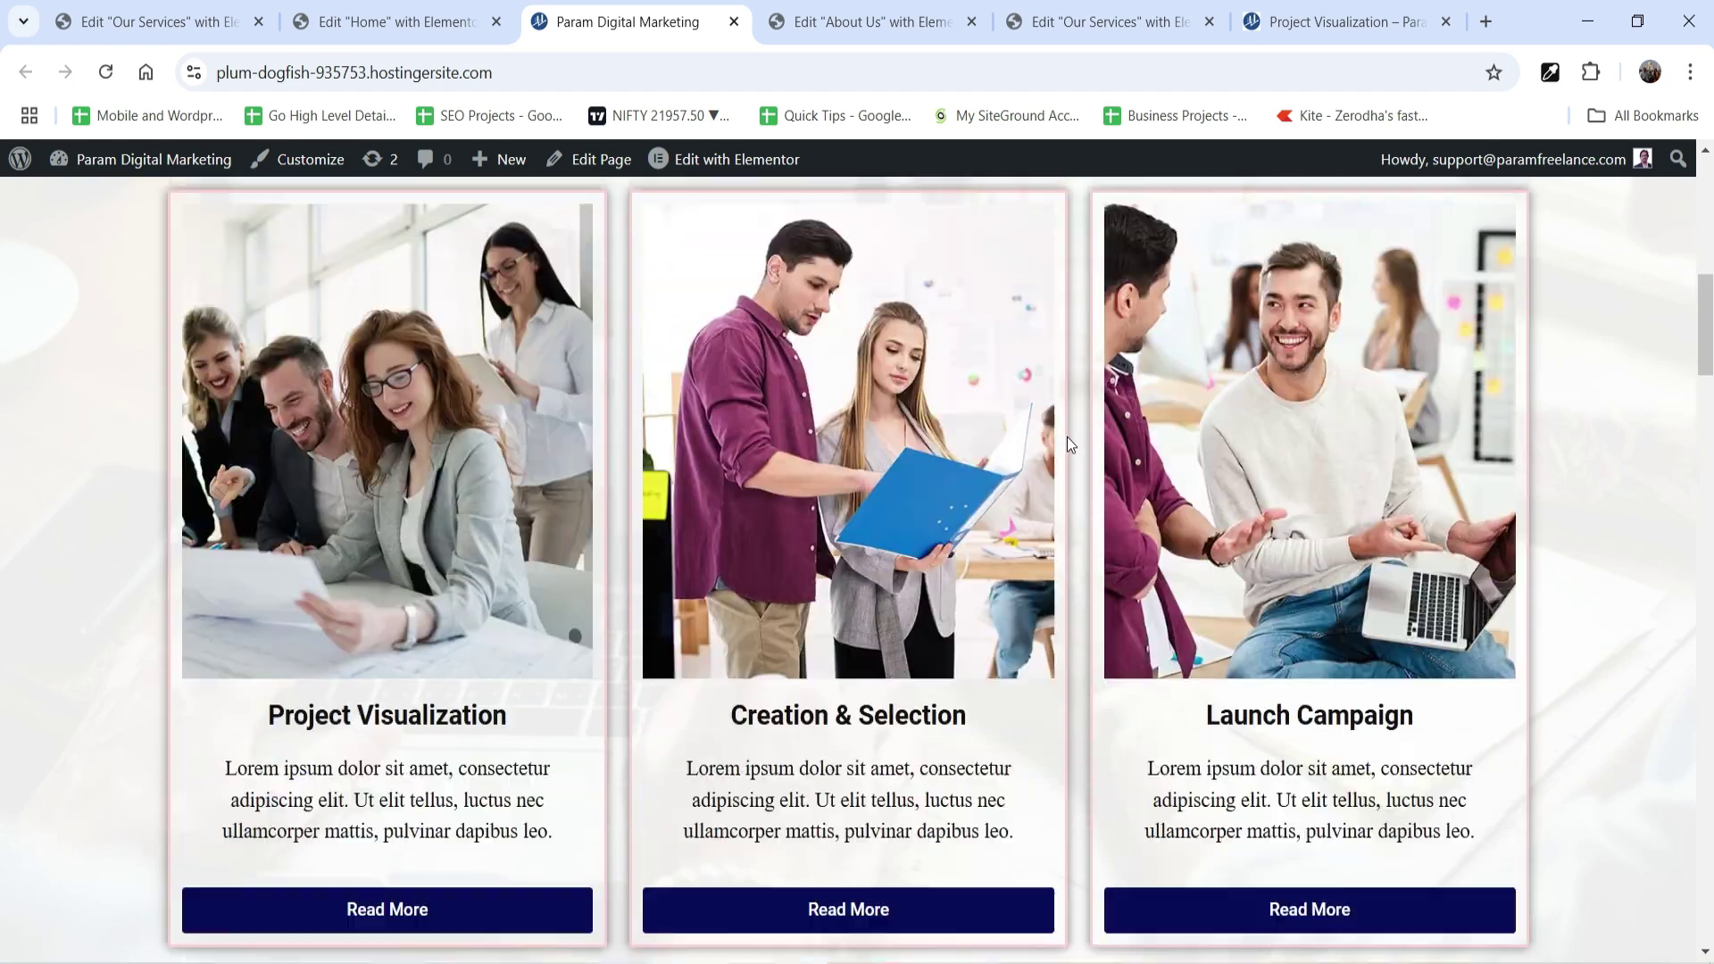
Switch to the Our Services page editor and add a single-column Flexbox container below the page banner.
{"action": "left_click", "coordinate": [1107, 22]}
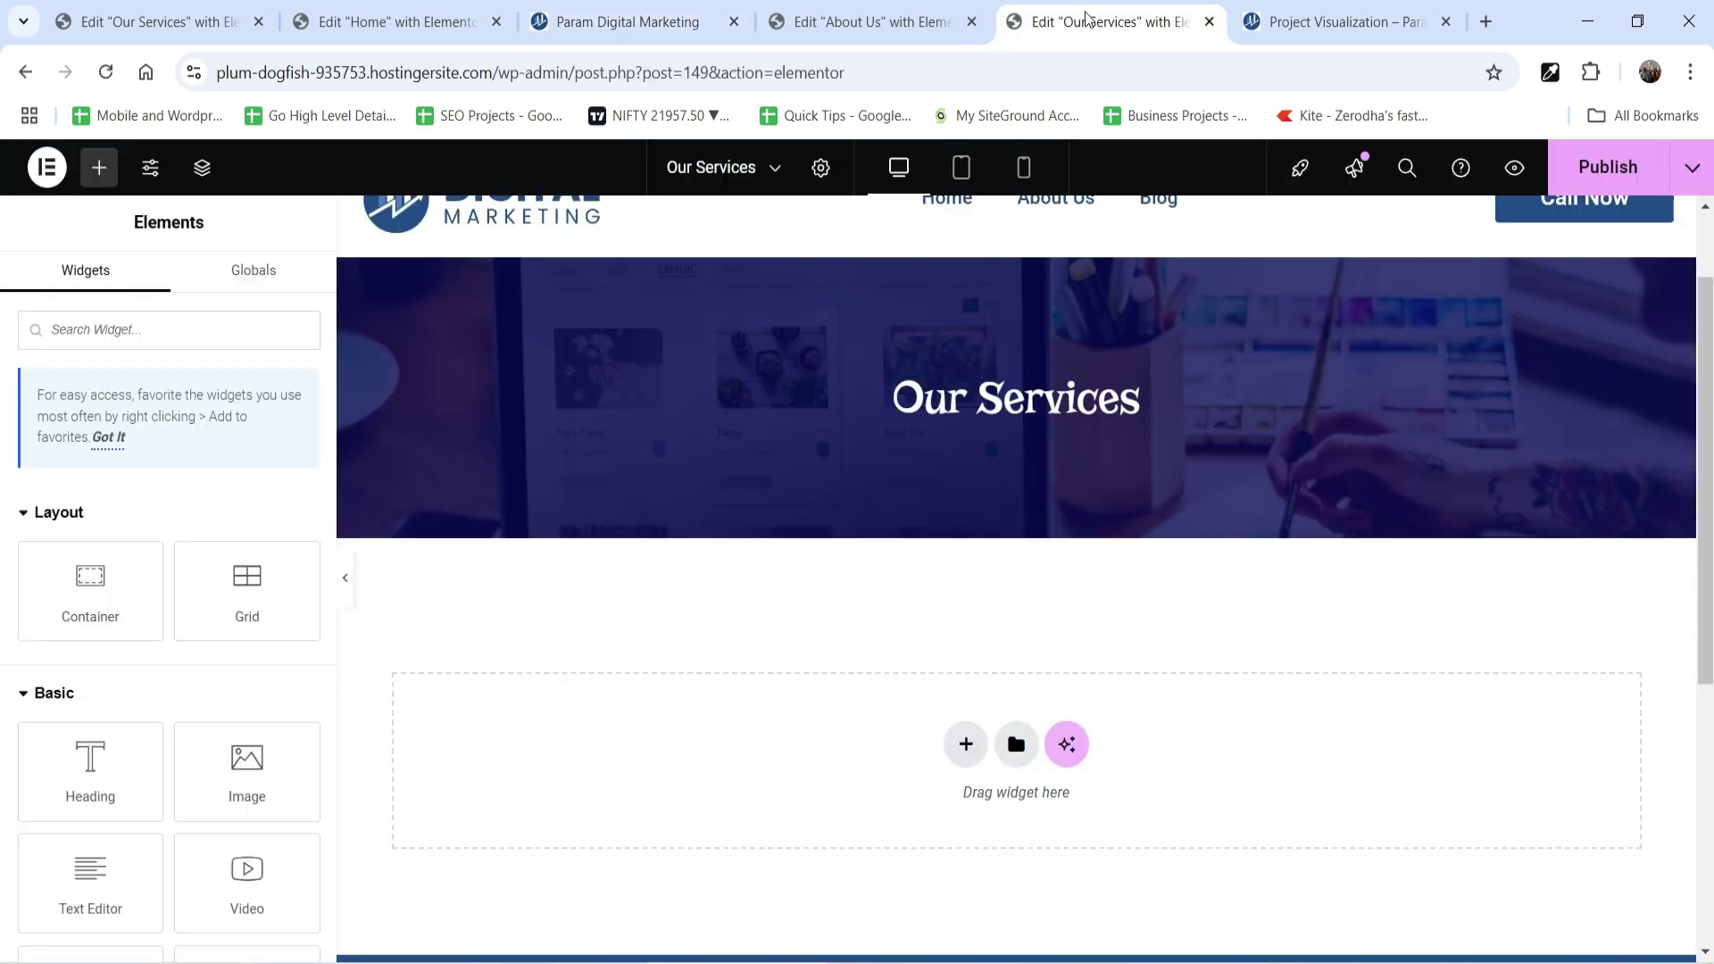
{"action": "left_click", "coordinate": [965, 745]}
{"action": "left_click", "coordinate": [924, 808]}
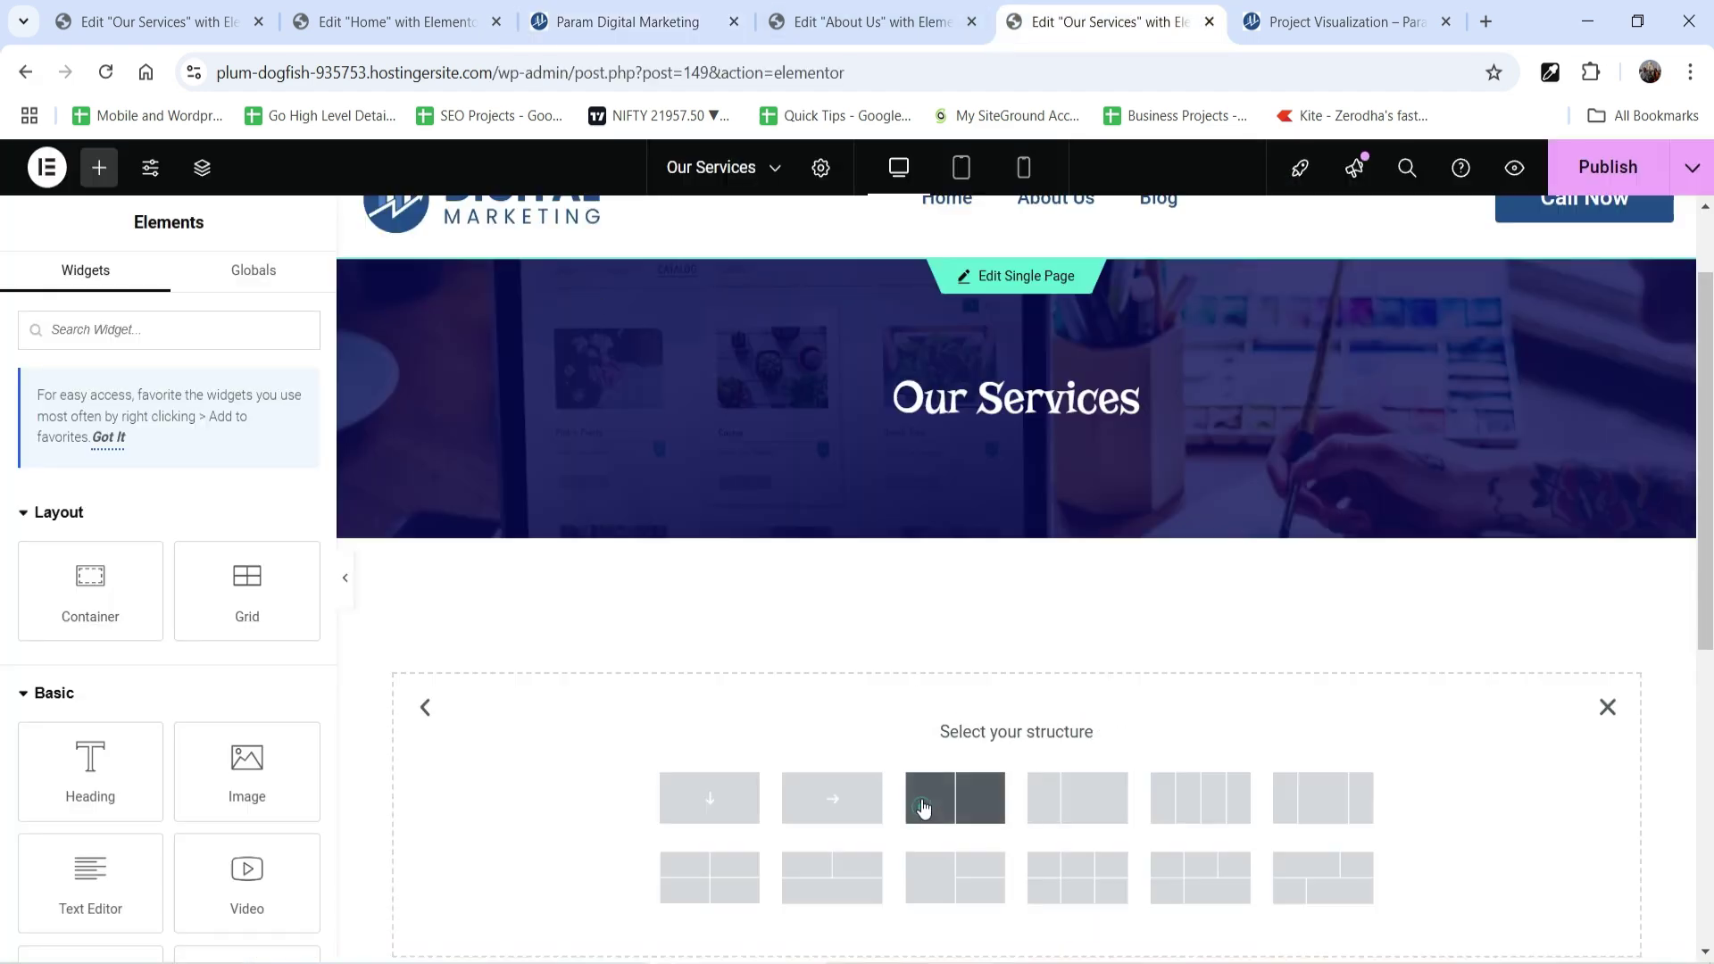
{"action": "left_click", "coordinate": [700, 798]}
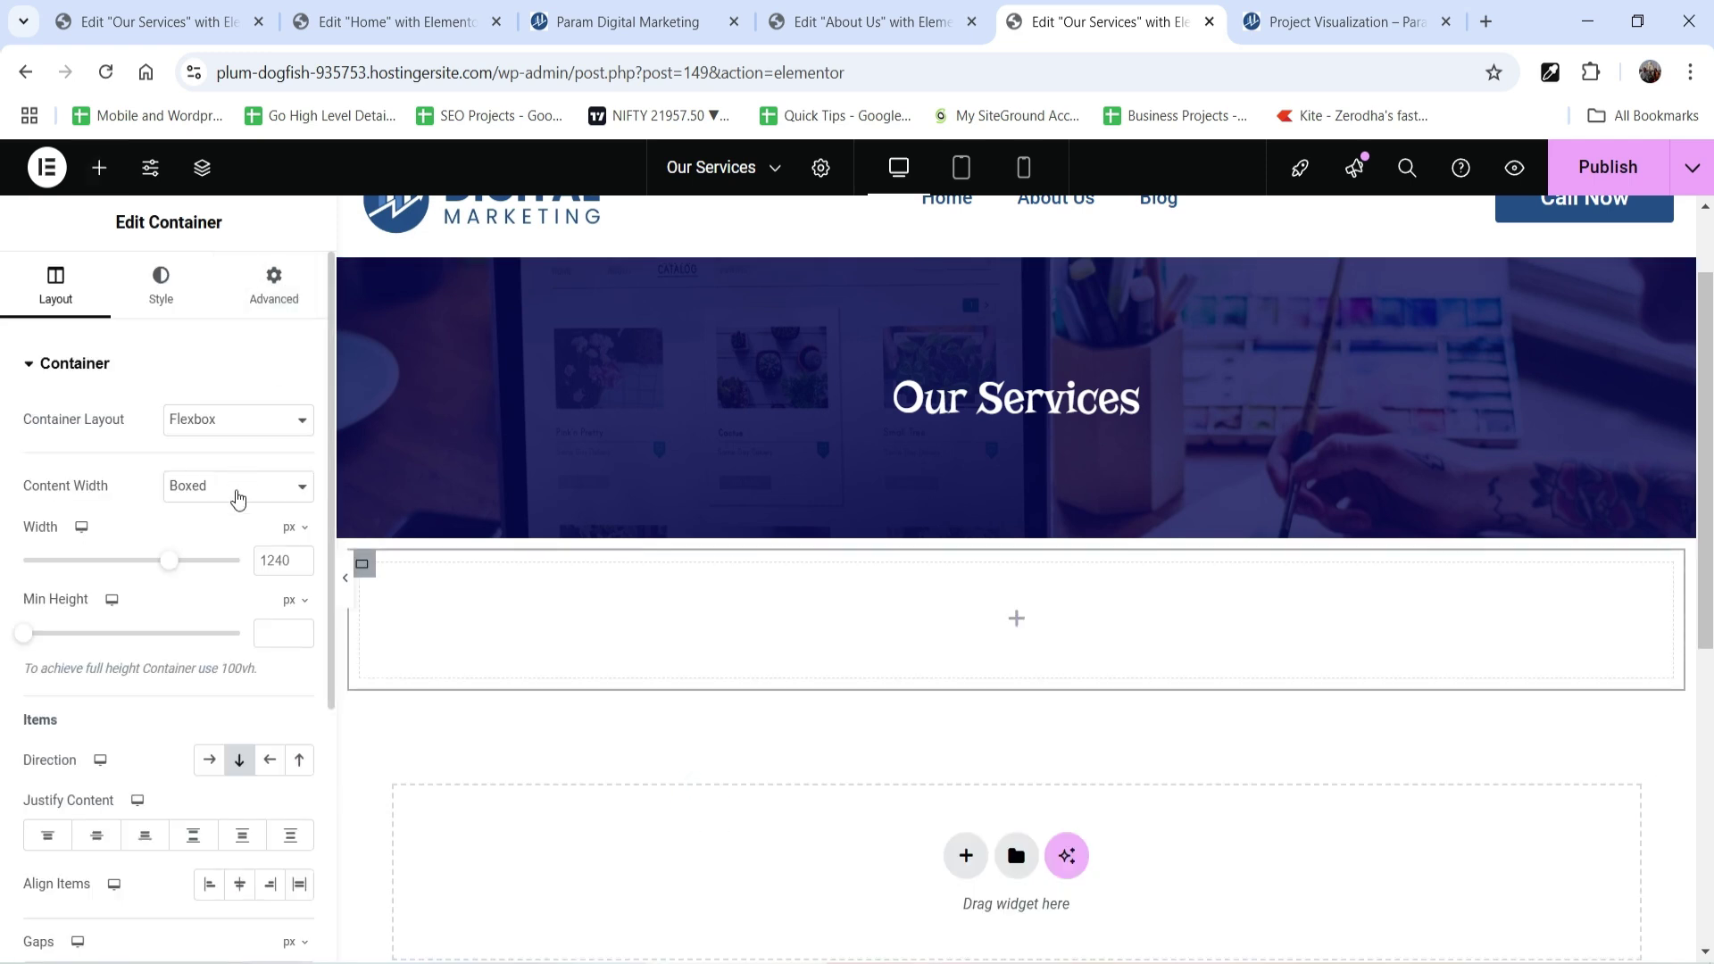
Set the new Our Services page container's padding and margin to 0 px on all sides.
{"action": "left_click", "coordinate": [236, 497]}
{"action": "left_click", "coordinate": [222, 514]}
{"action": "left_click", "coordinate": [284, 279]}
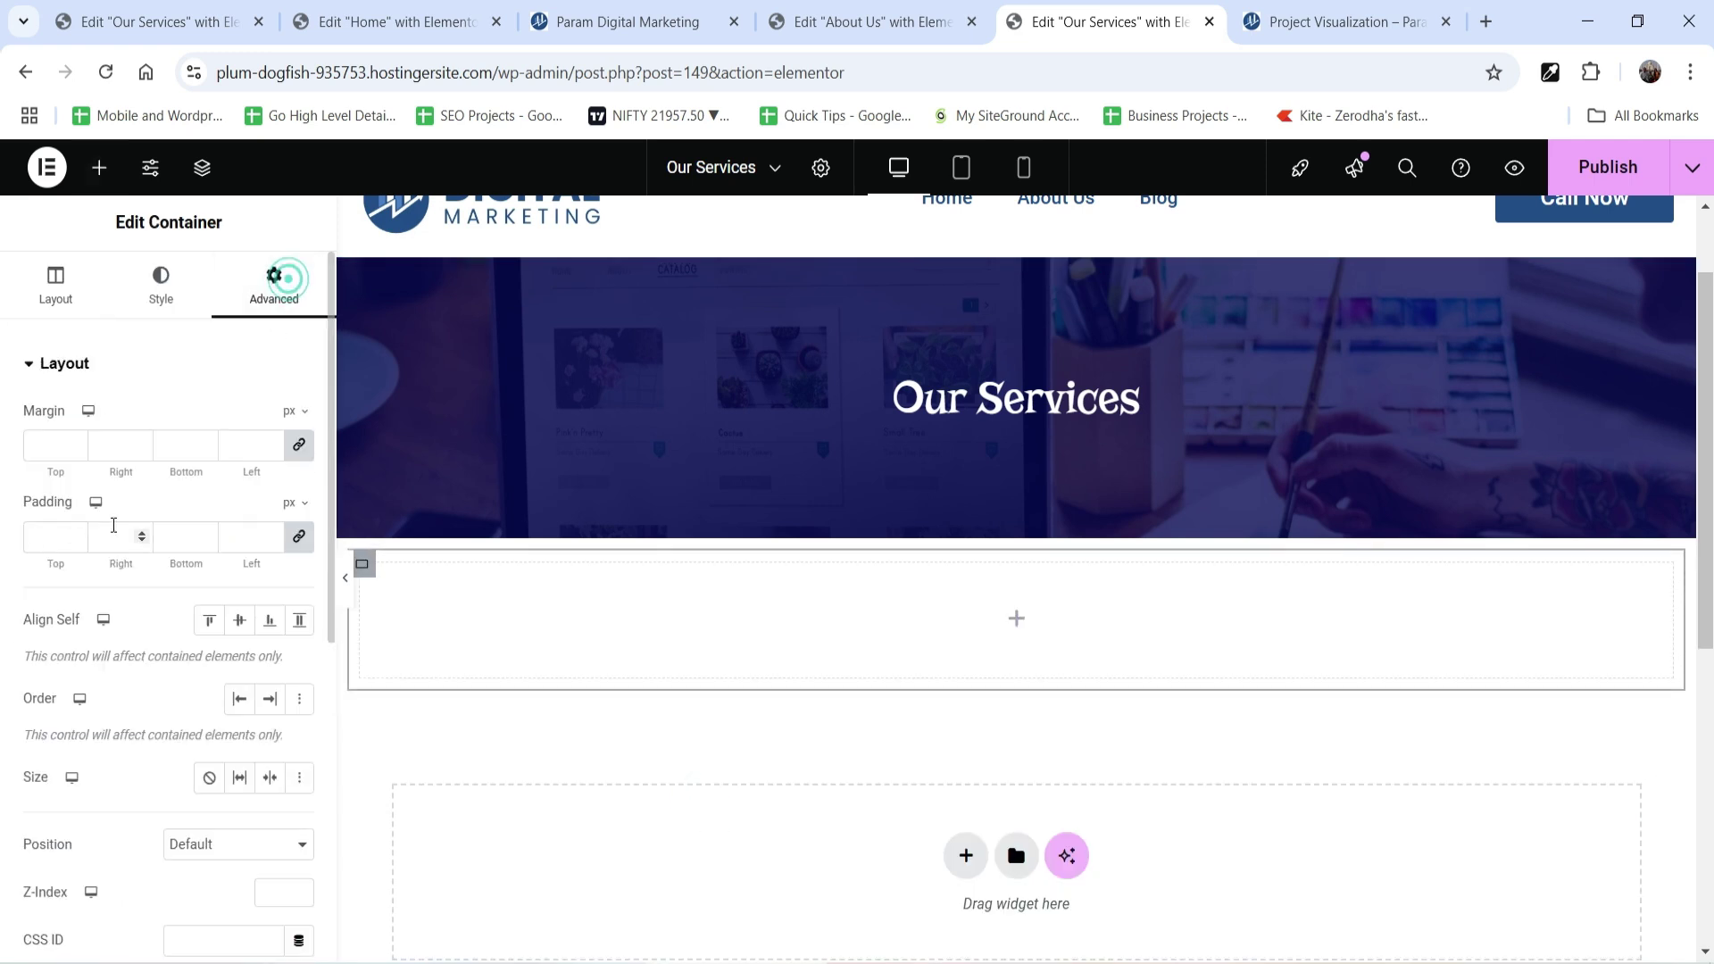
{"action": "left_click", "coordinate": [36, 540]}
{"action": "type", "text": "0"}
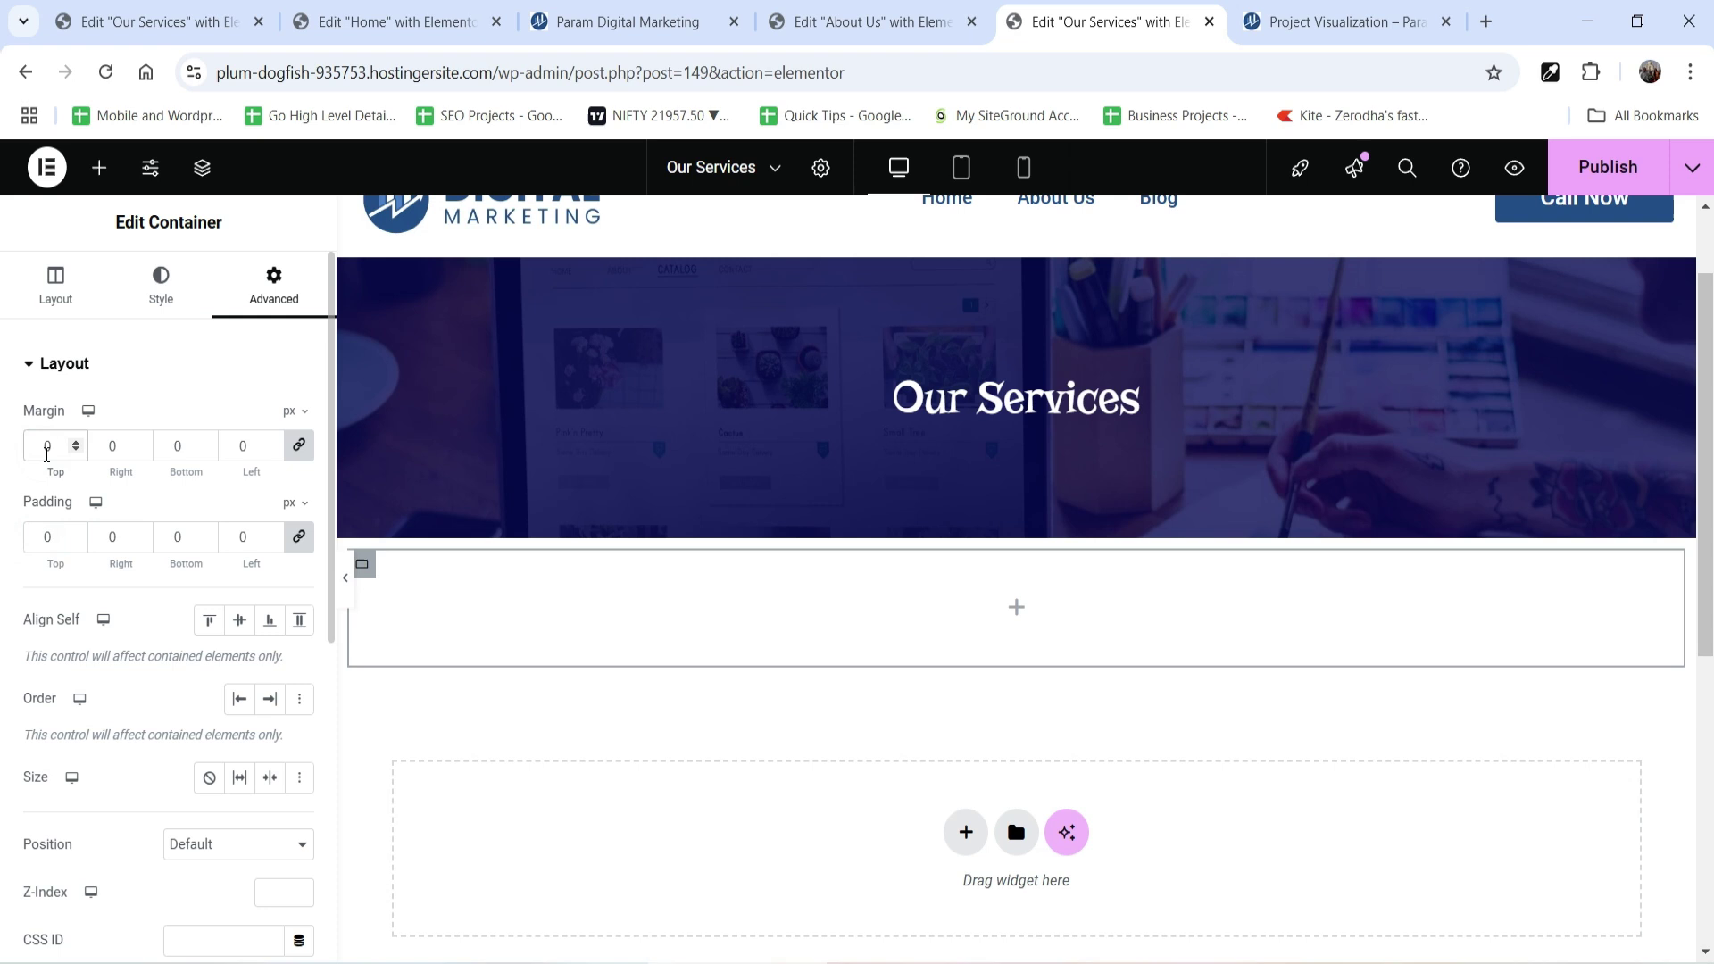
{"action": "left_click", "coordinate": [46, 453]}
Insert a Template widget into the Our Services page container and choose Our Services (Template).
{"action": "left_click", "coordinate": [1019, 612]}
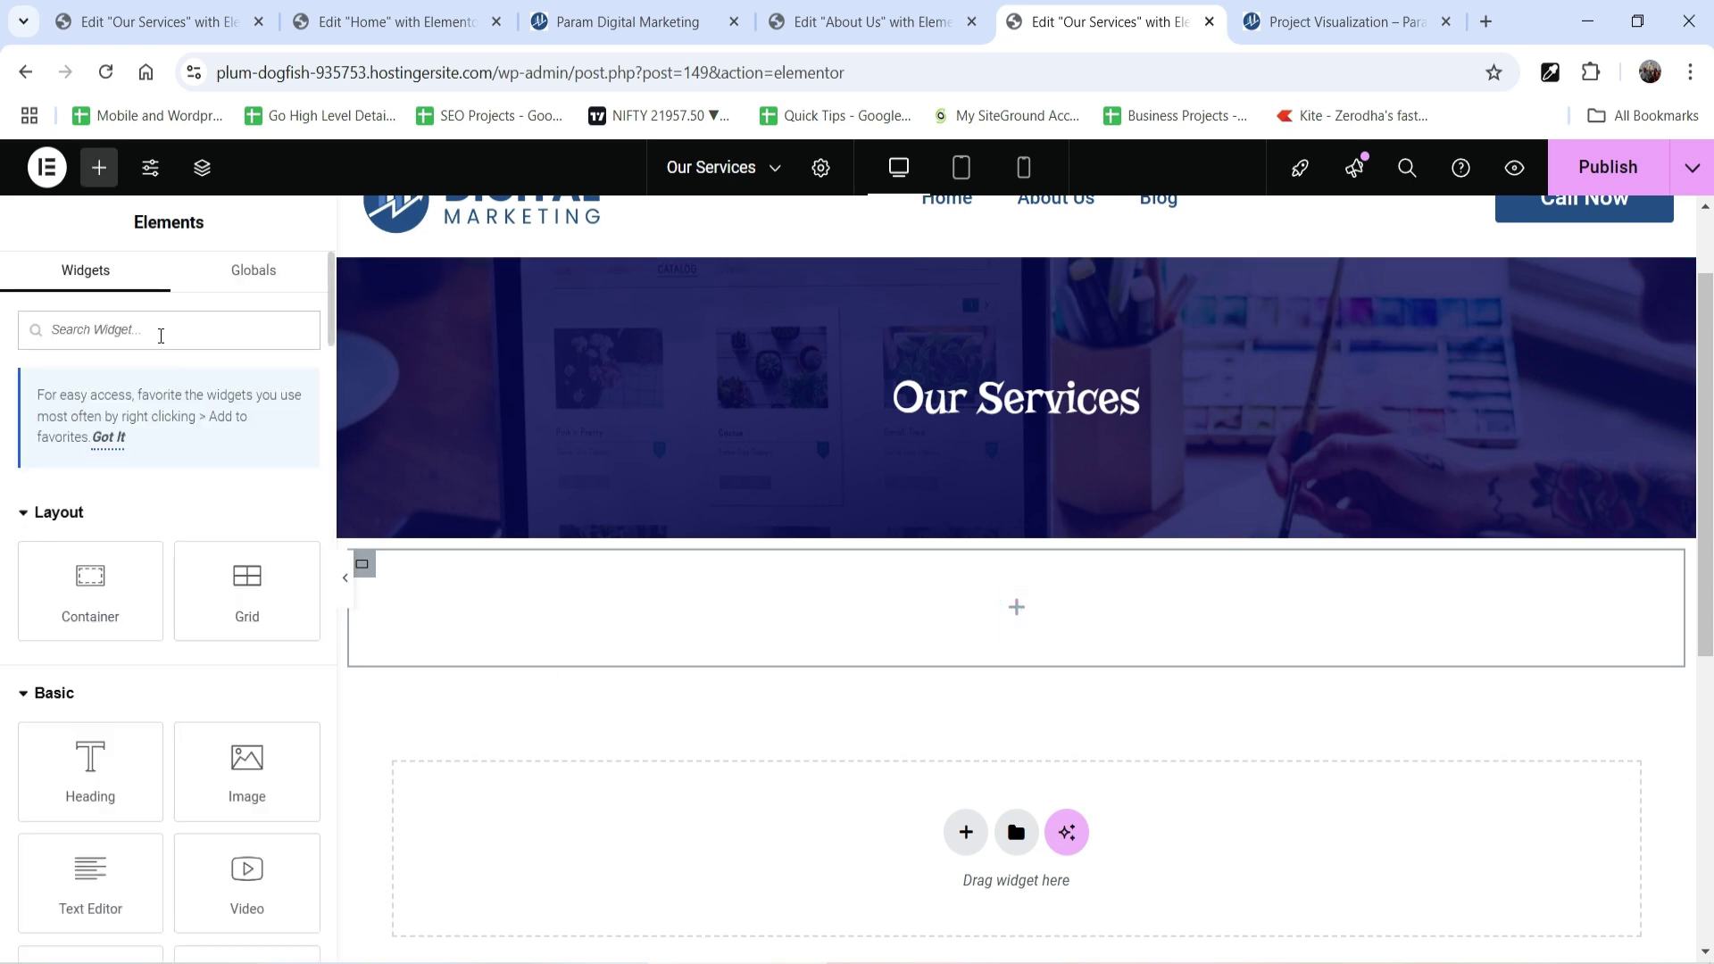
{"action": "type", "text": "templ"}
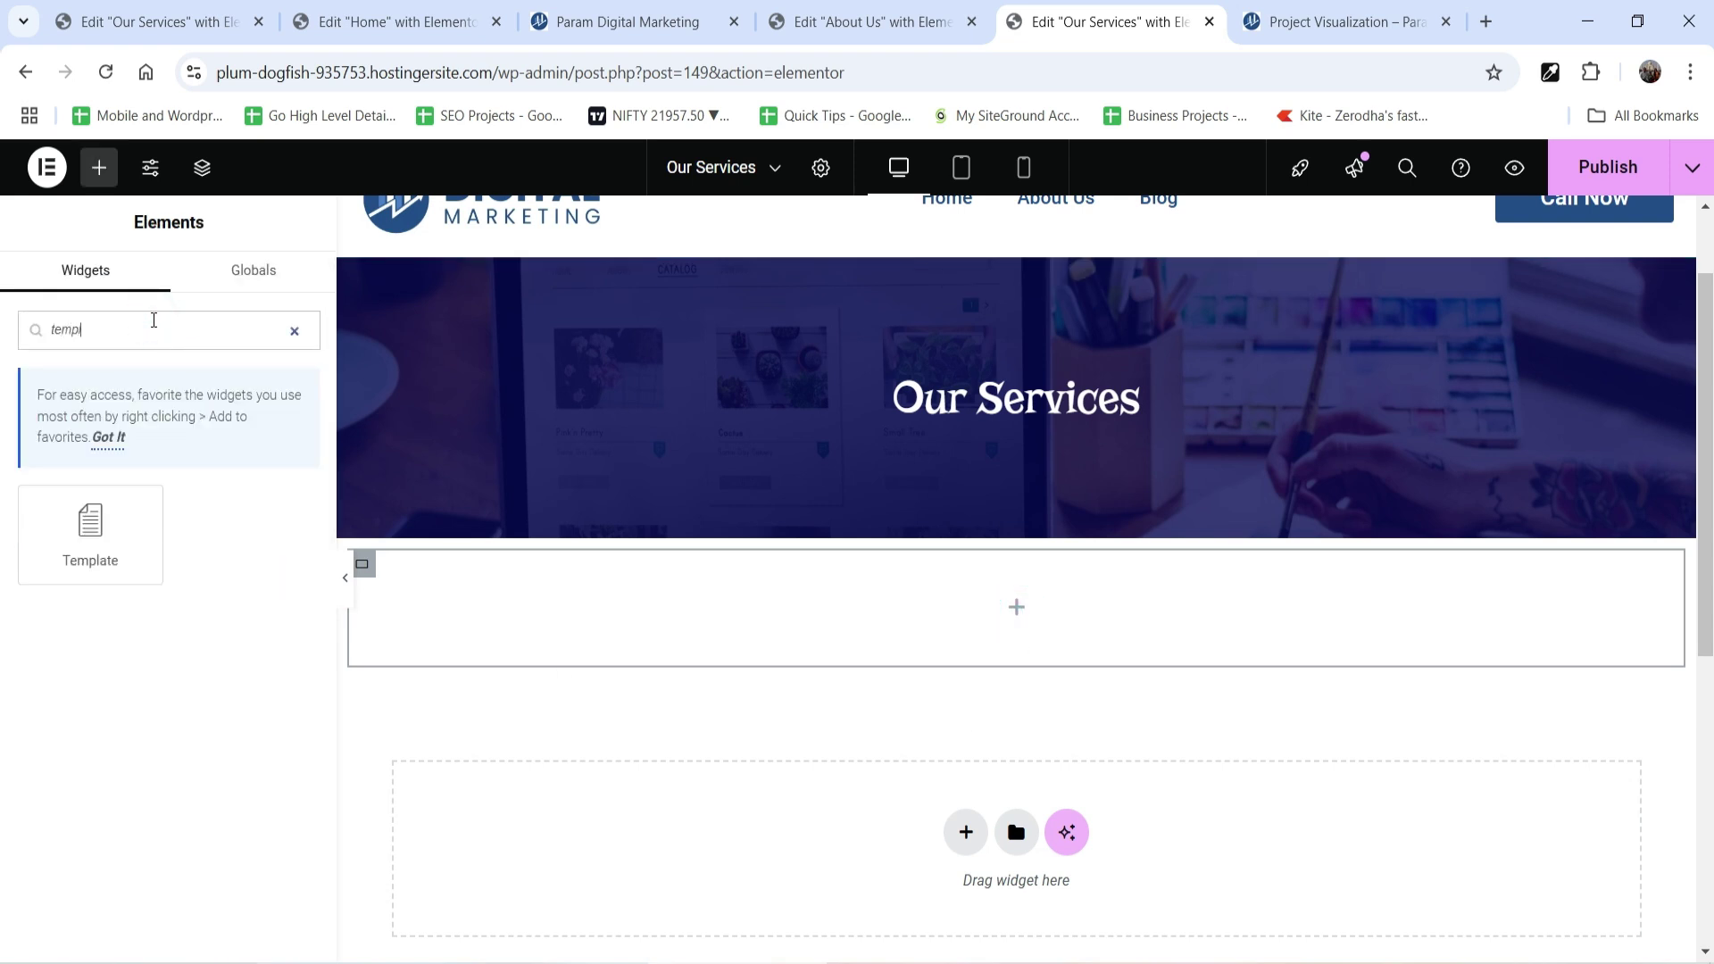
{"action": "left_click_drag", "start_coordinate": [89, 531], "coordinate": [784, 616]}
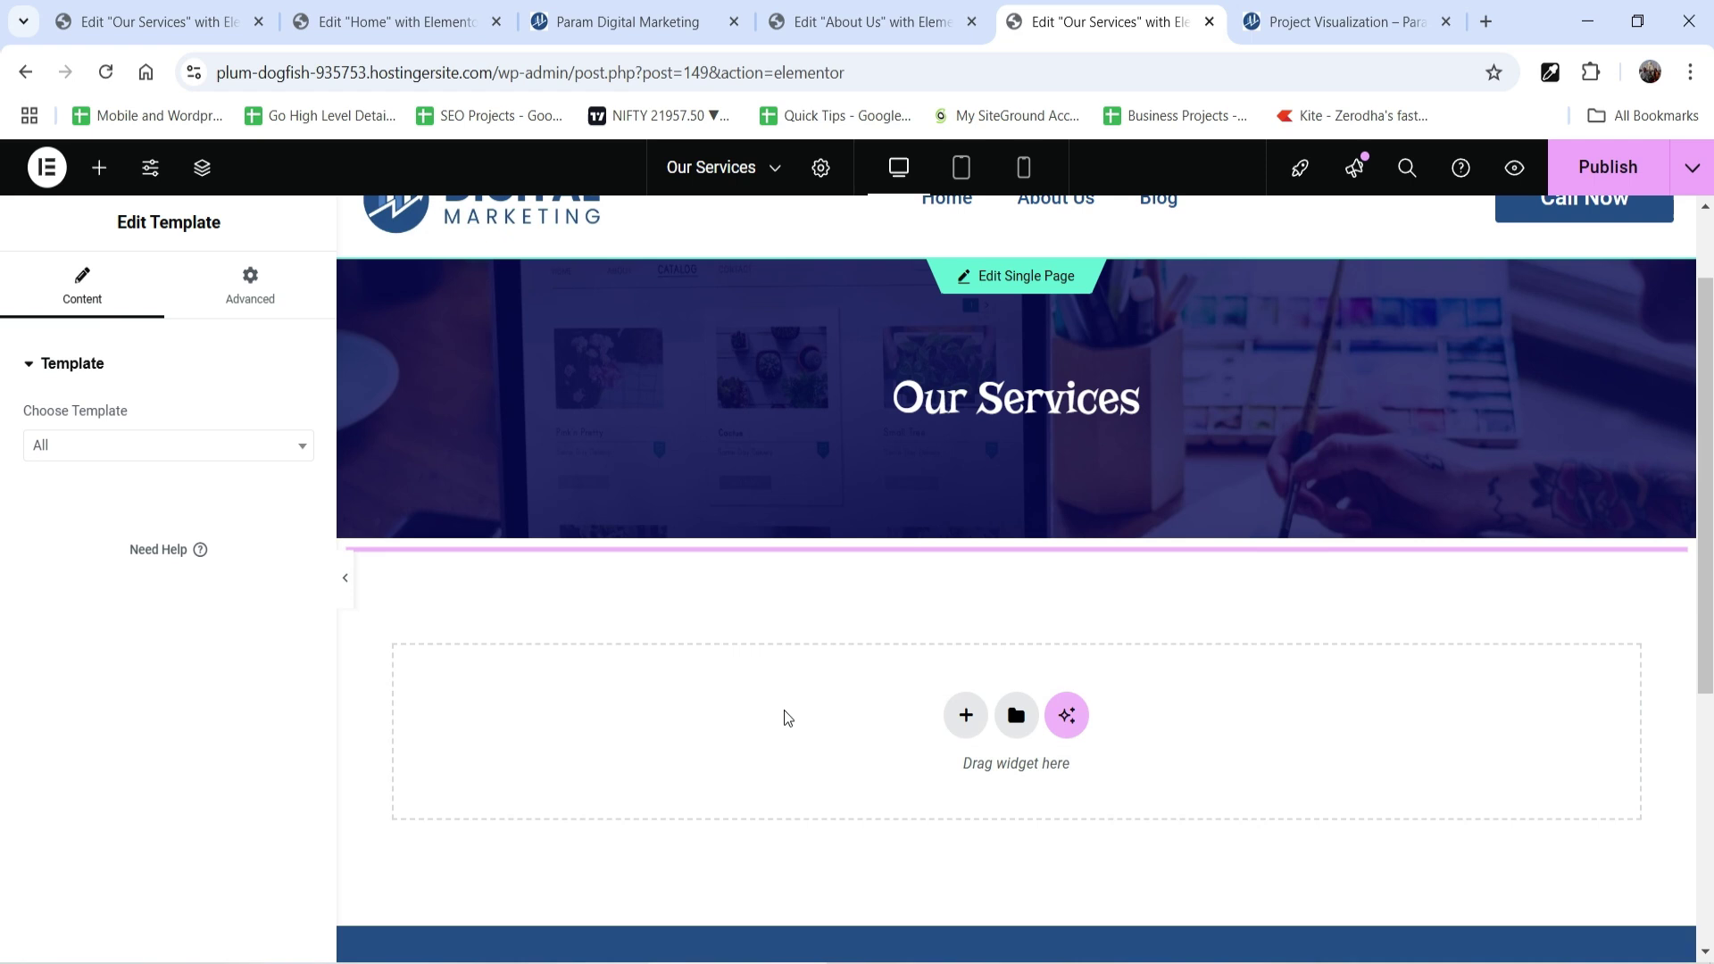
{"action": "left_click", "coordinate": [122, 445]}
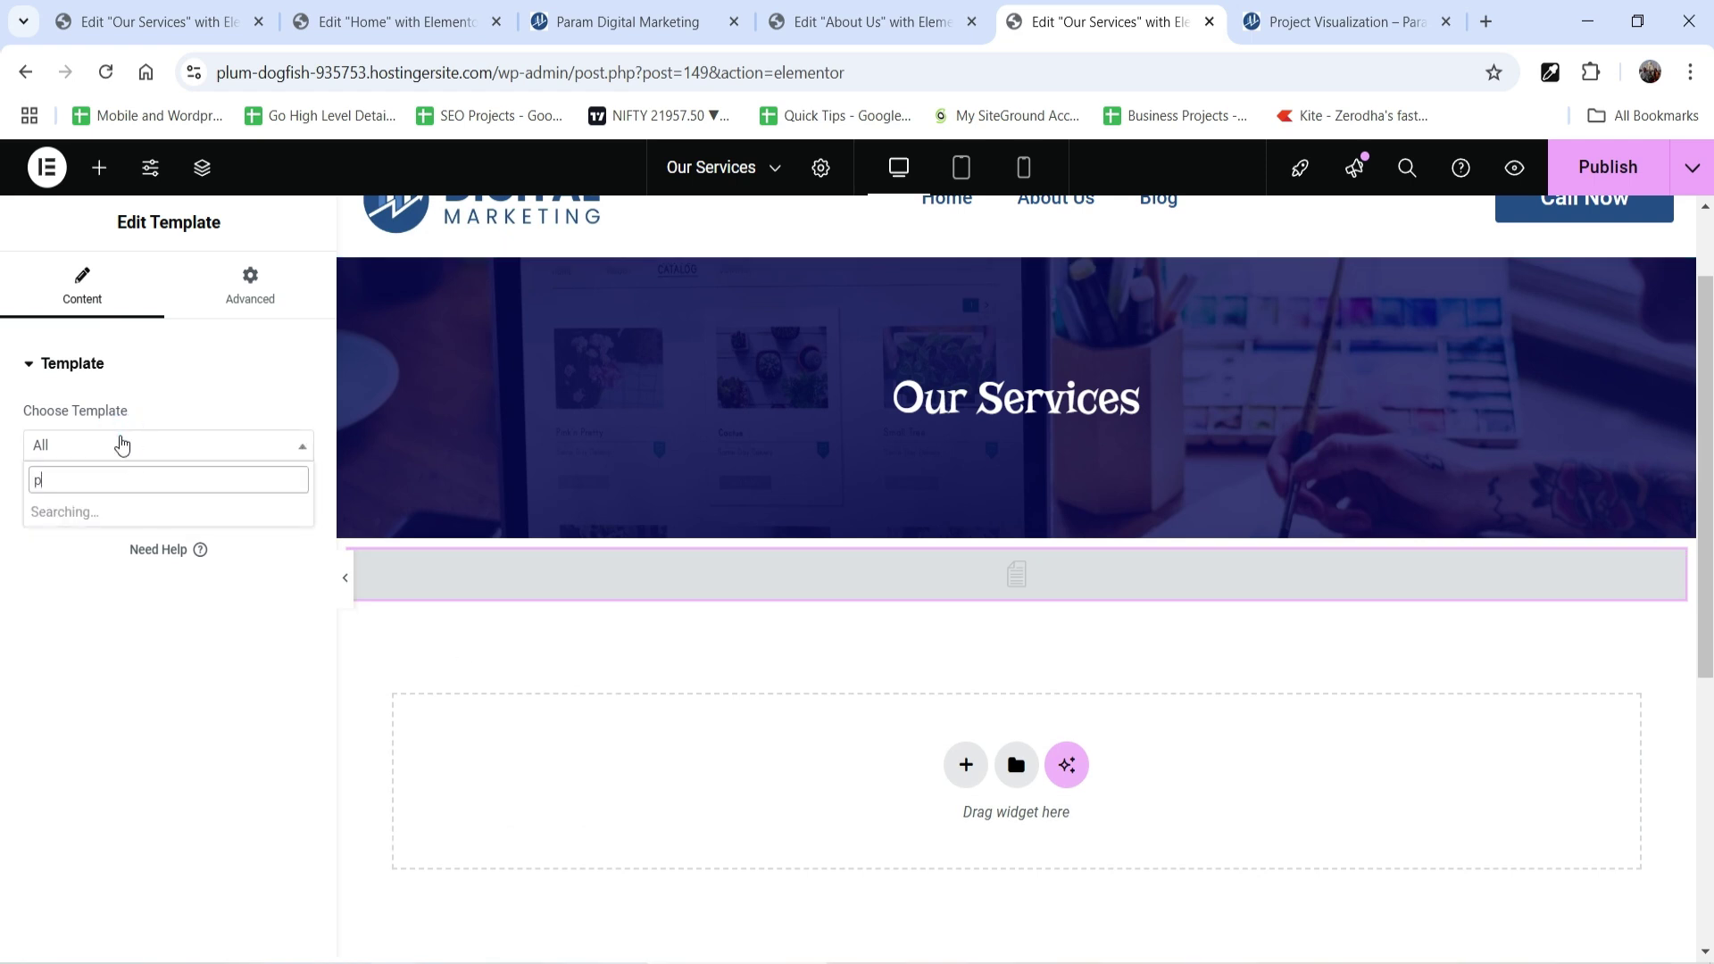
{"action": "type", "text": "p"}
{"action": "key", "text": "BackSpace"}
{"action": "type", "text": "our se"}
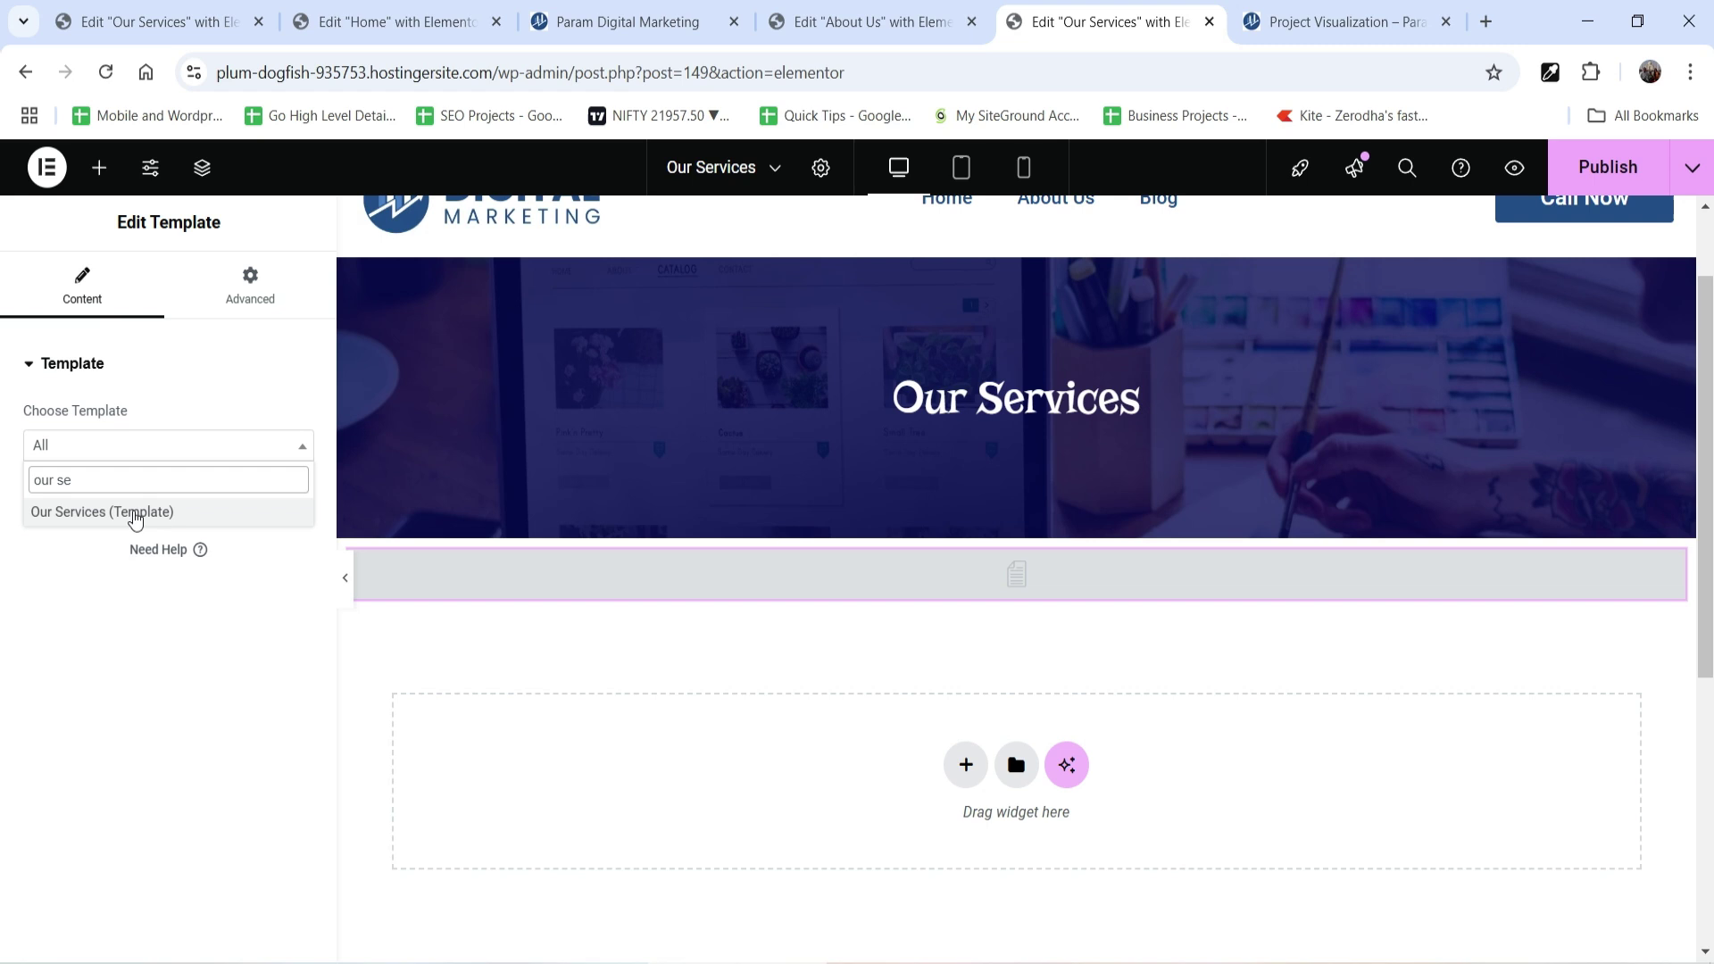
{"action": "left_click", "coordinate": [107, 516]}
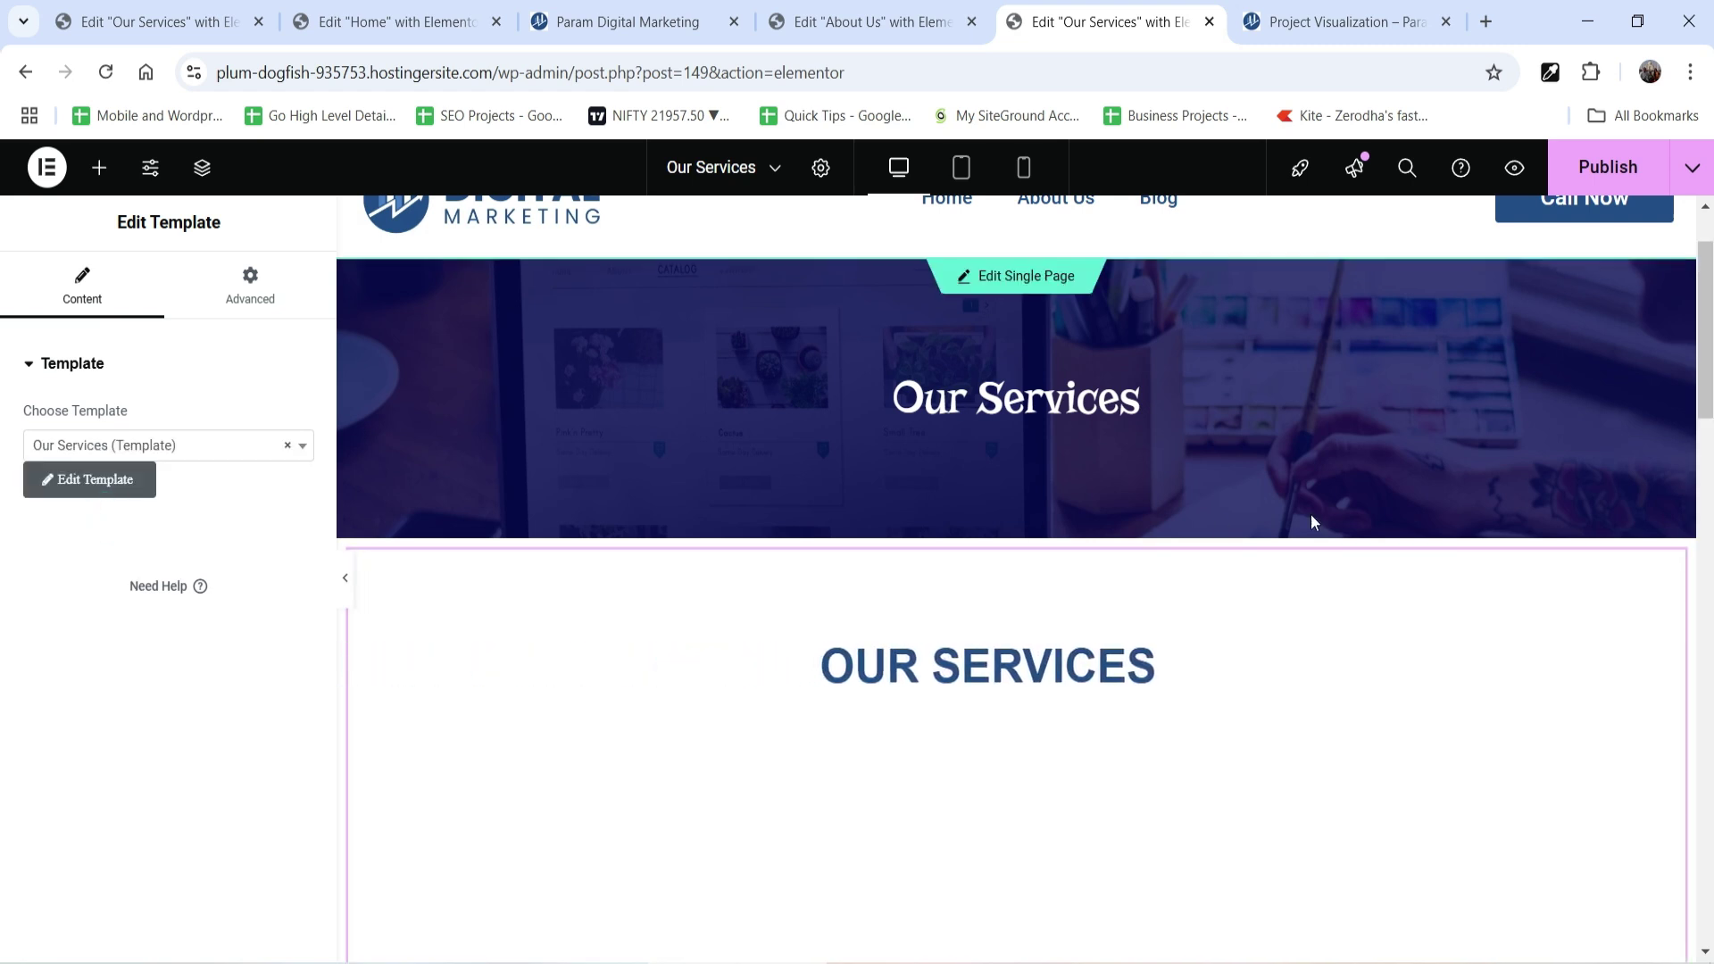
Publish the Our Services page and review its service cards on the live page.
{"action": "scroll", "coordinate": [1516, 531], "scroll_direction": "down", "scroll_amount": 3}
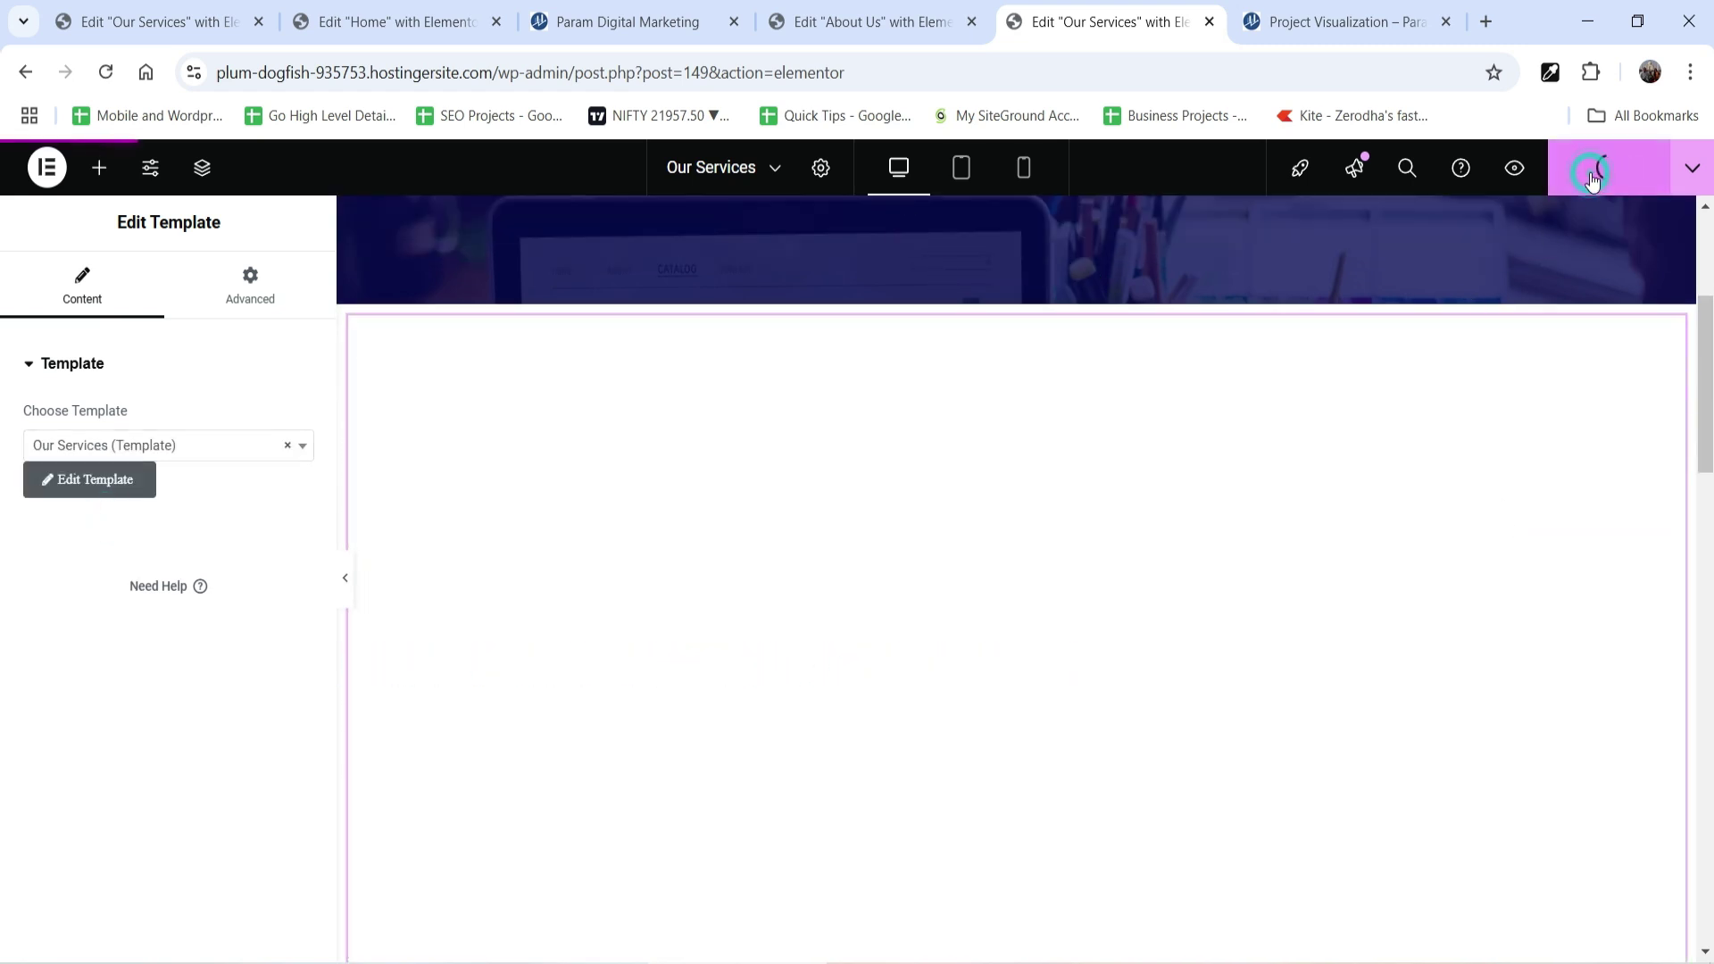
{"action": "left_click", "coordinate": [1690, 170]}
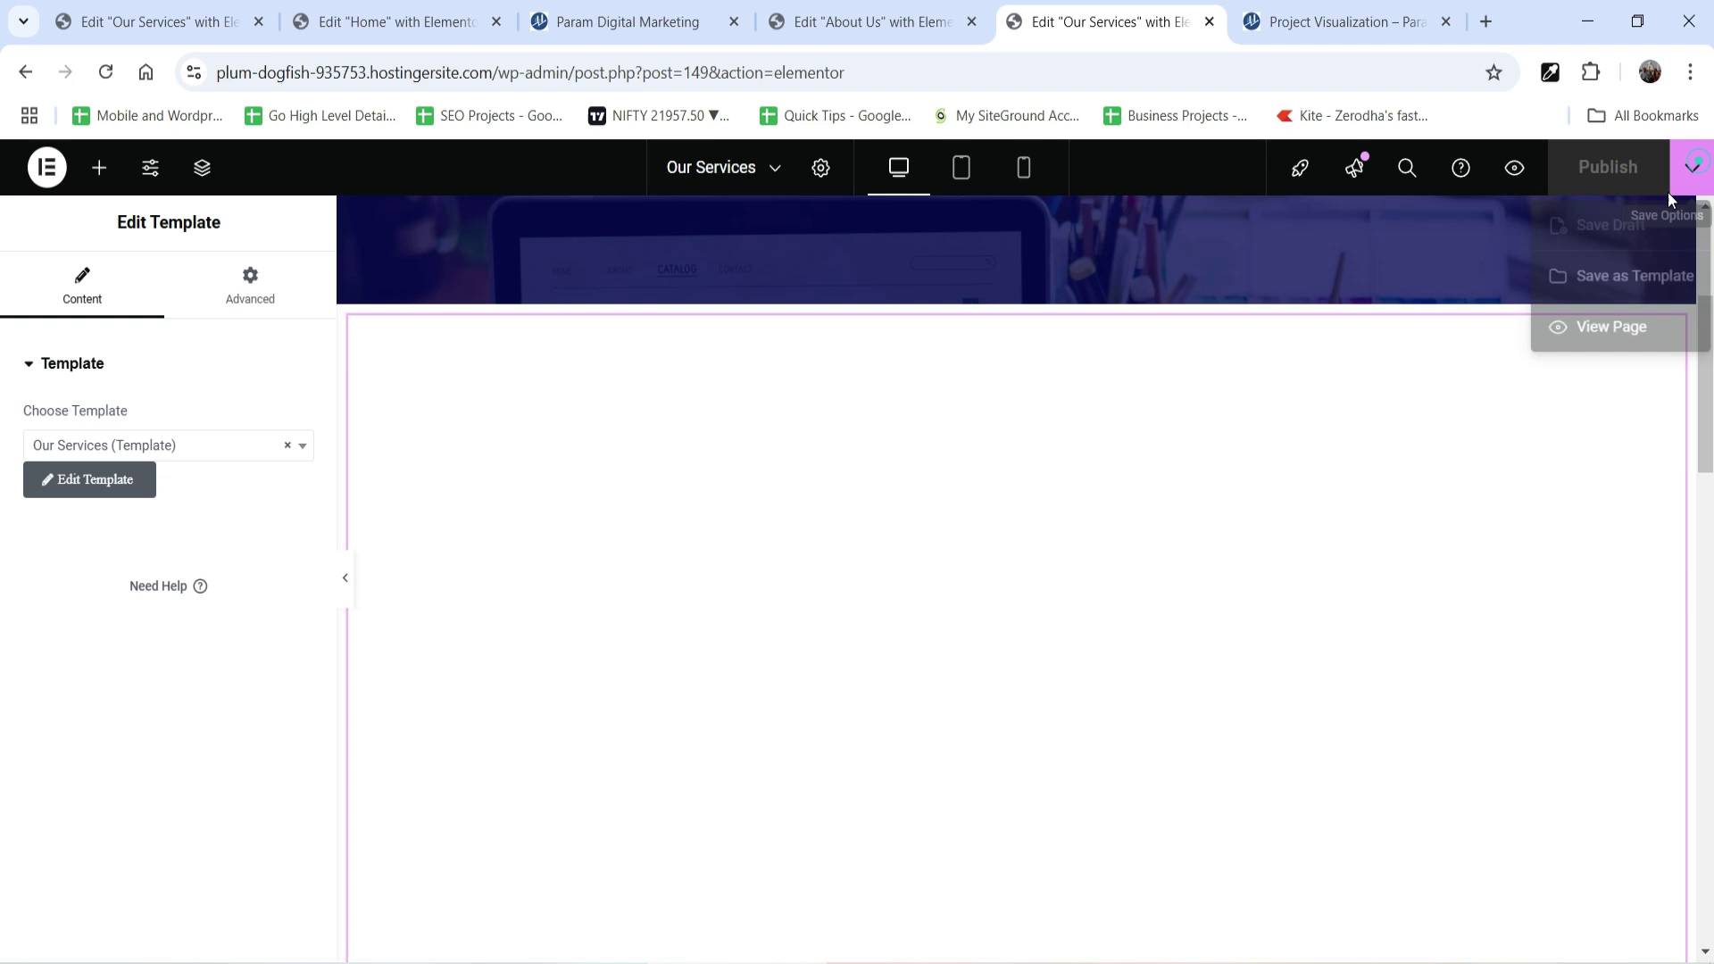
{"action": "left_click", "coordinate": [1675, 367]}
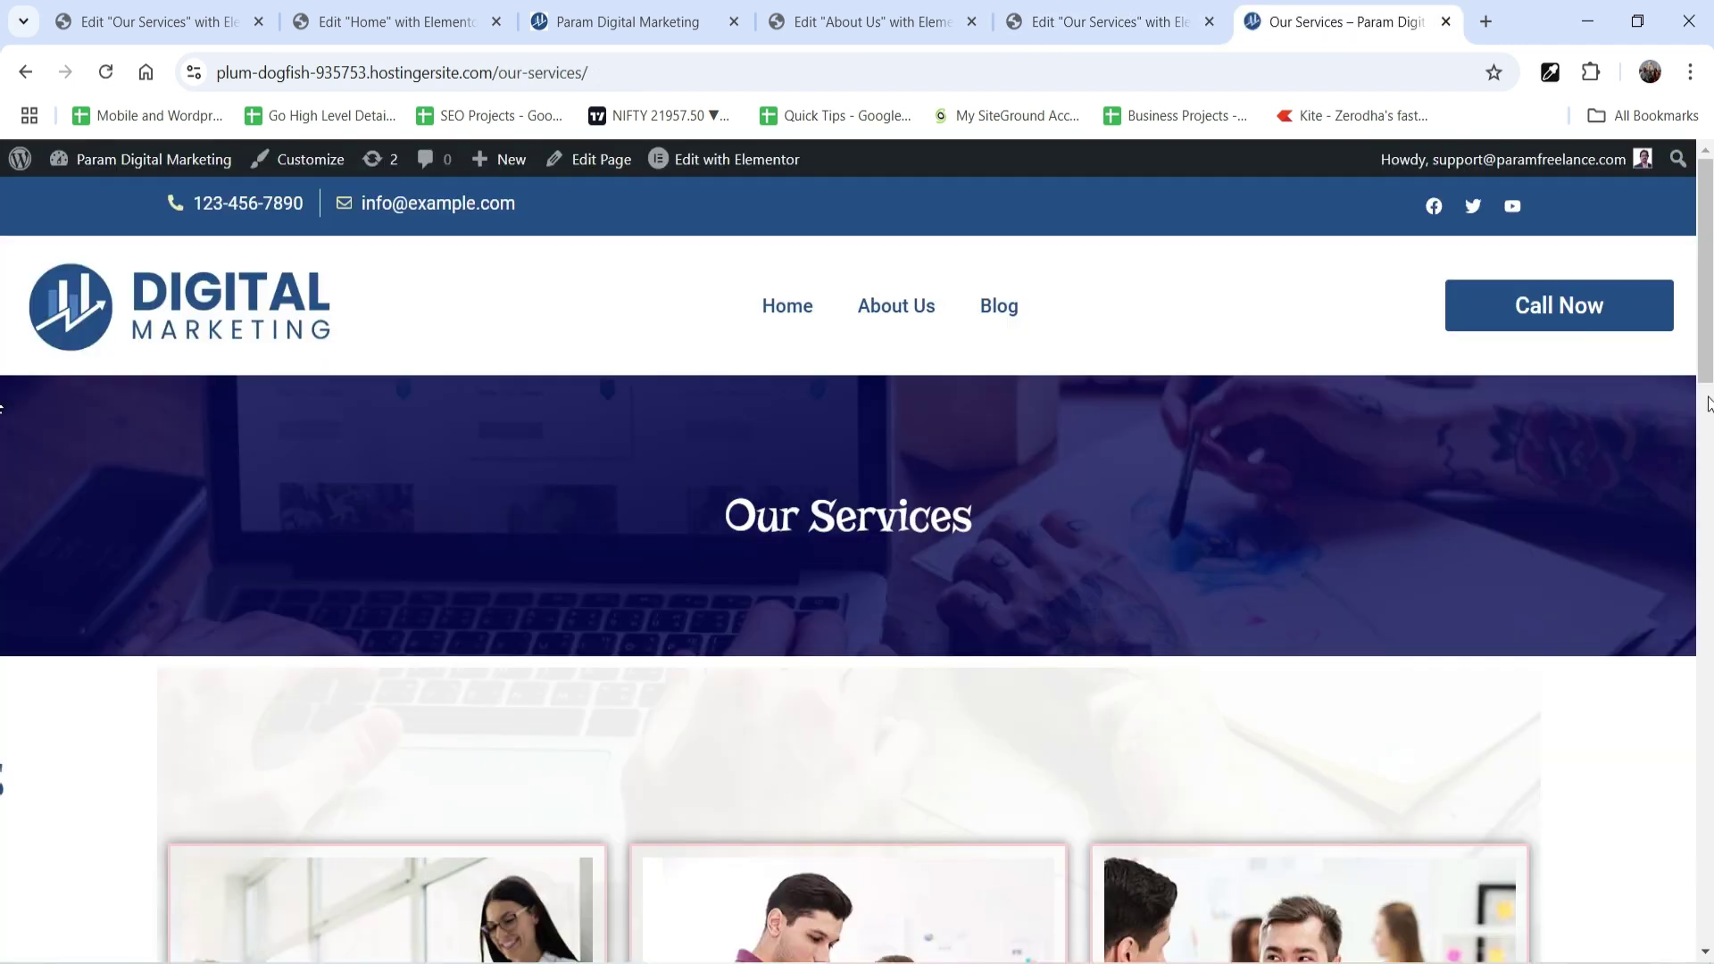
{"action": "scroll", "coordinate": [1467, 351], "scroll_direction": "down", "scroll_amount": 9}
{"action": "scroll", "coordinate": [1518, 402], "scroll_direction": "down", "scroll_amount": 4}
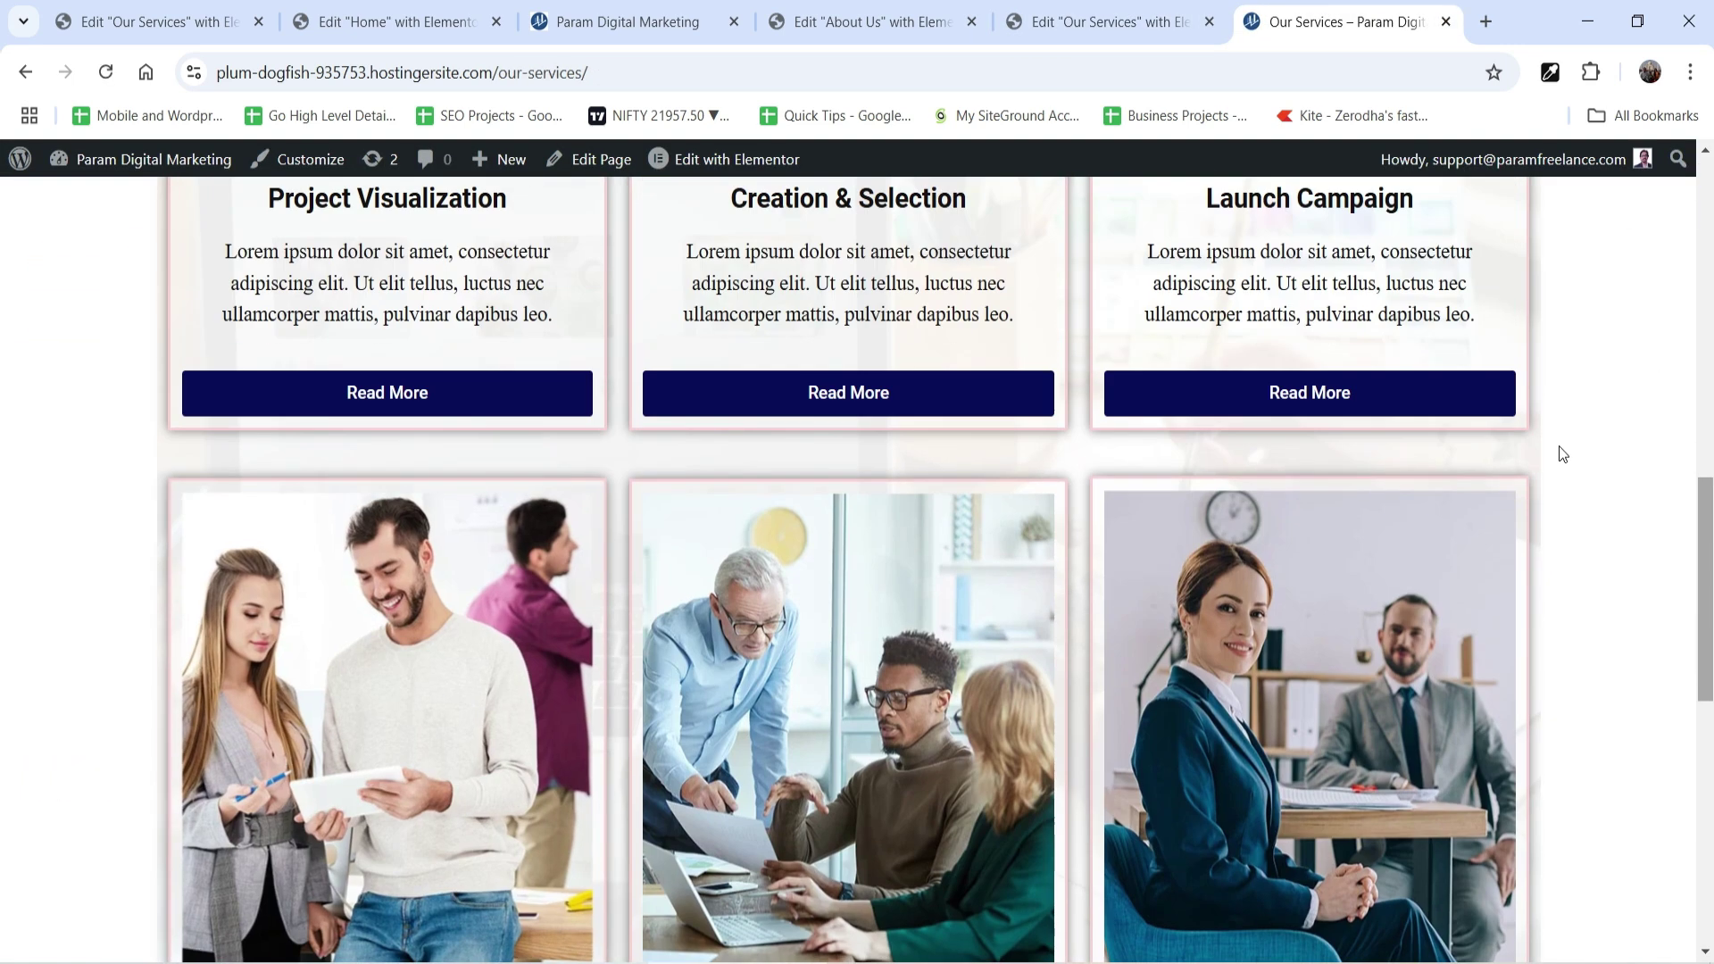
{"action": "scroll", "coordinate": [1305, 390], "scroll_direction": "up", "scroll_amount": 4}
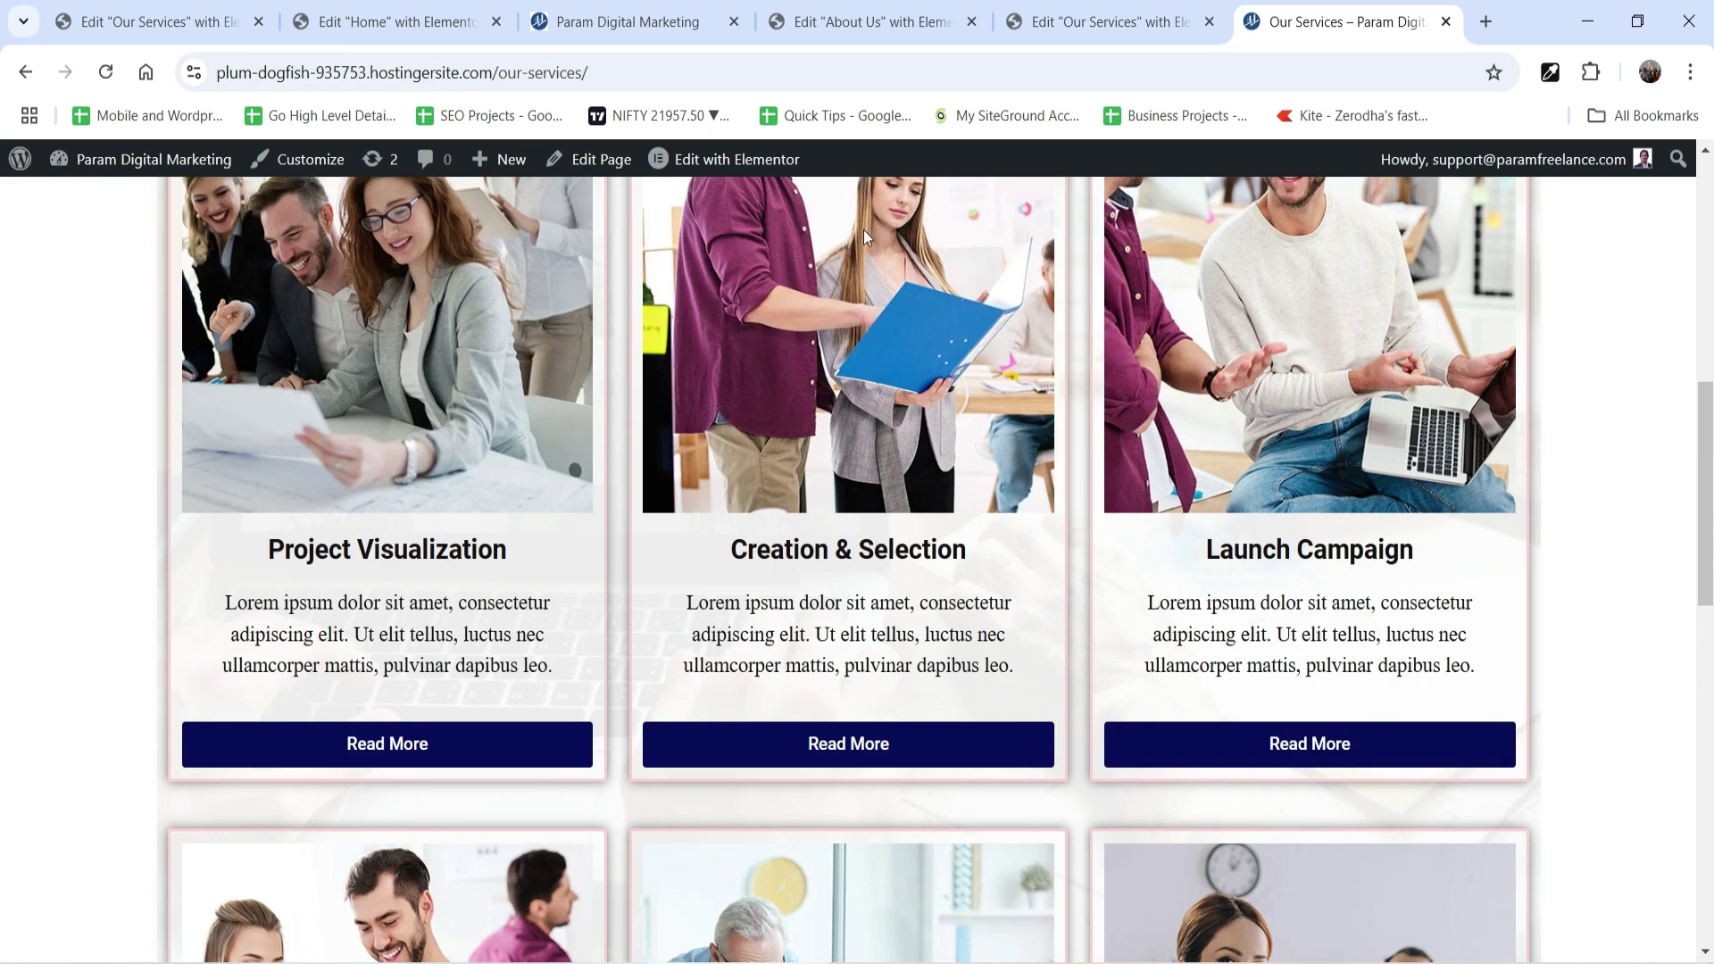
{"action": "scroll", "coordinate": [1451, 255], "scroll_direction": "up", "scroll_amount": 4}
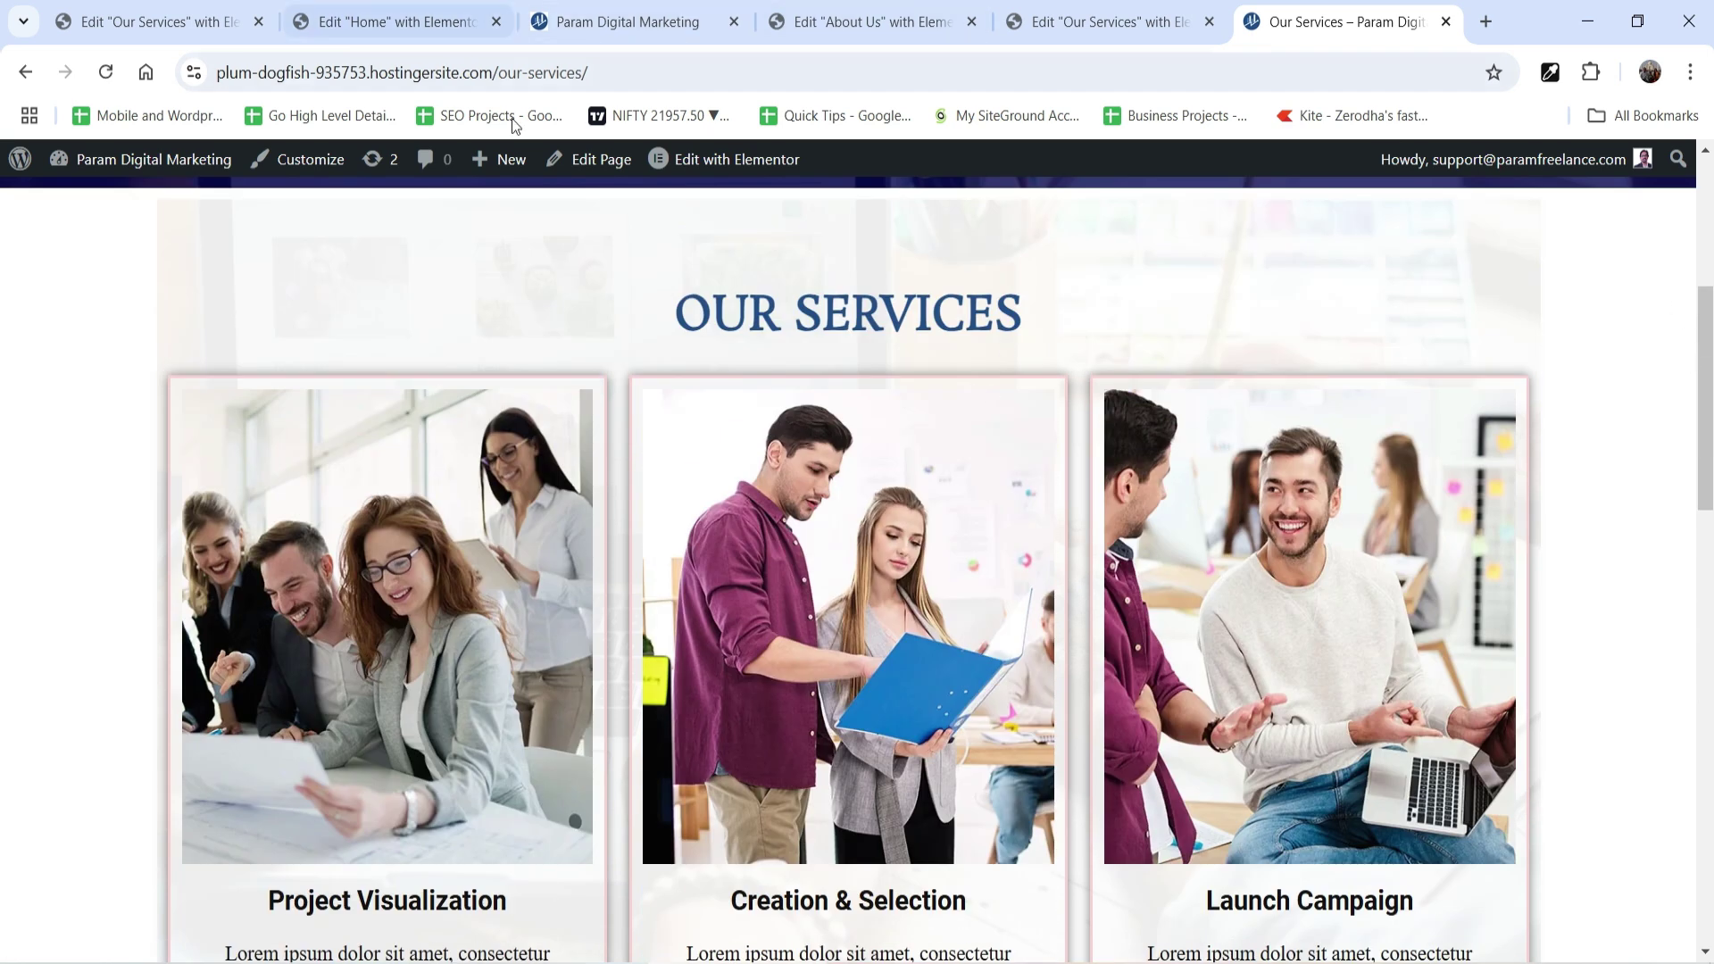
Switch to the Our Services template editor and select the Project Visualization card's Read More button.
{"action": "left_click", "coordinate": [398, 25]}
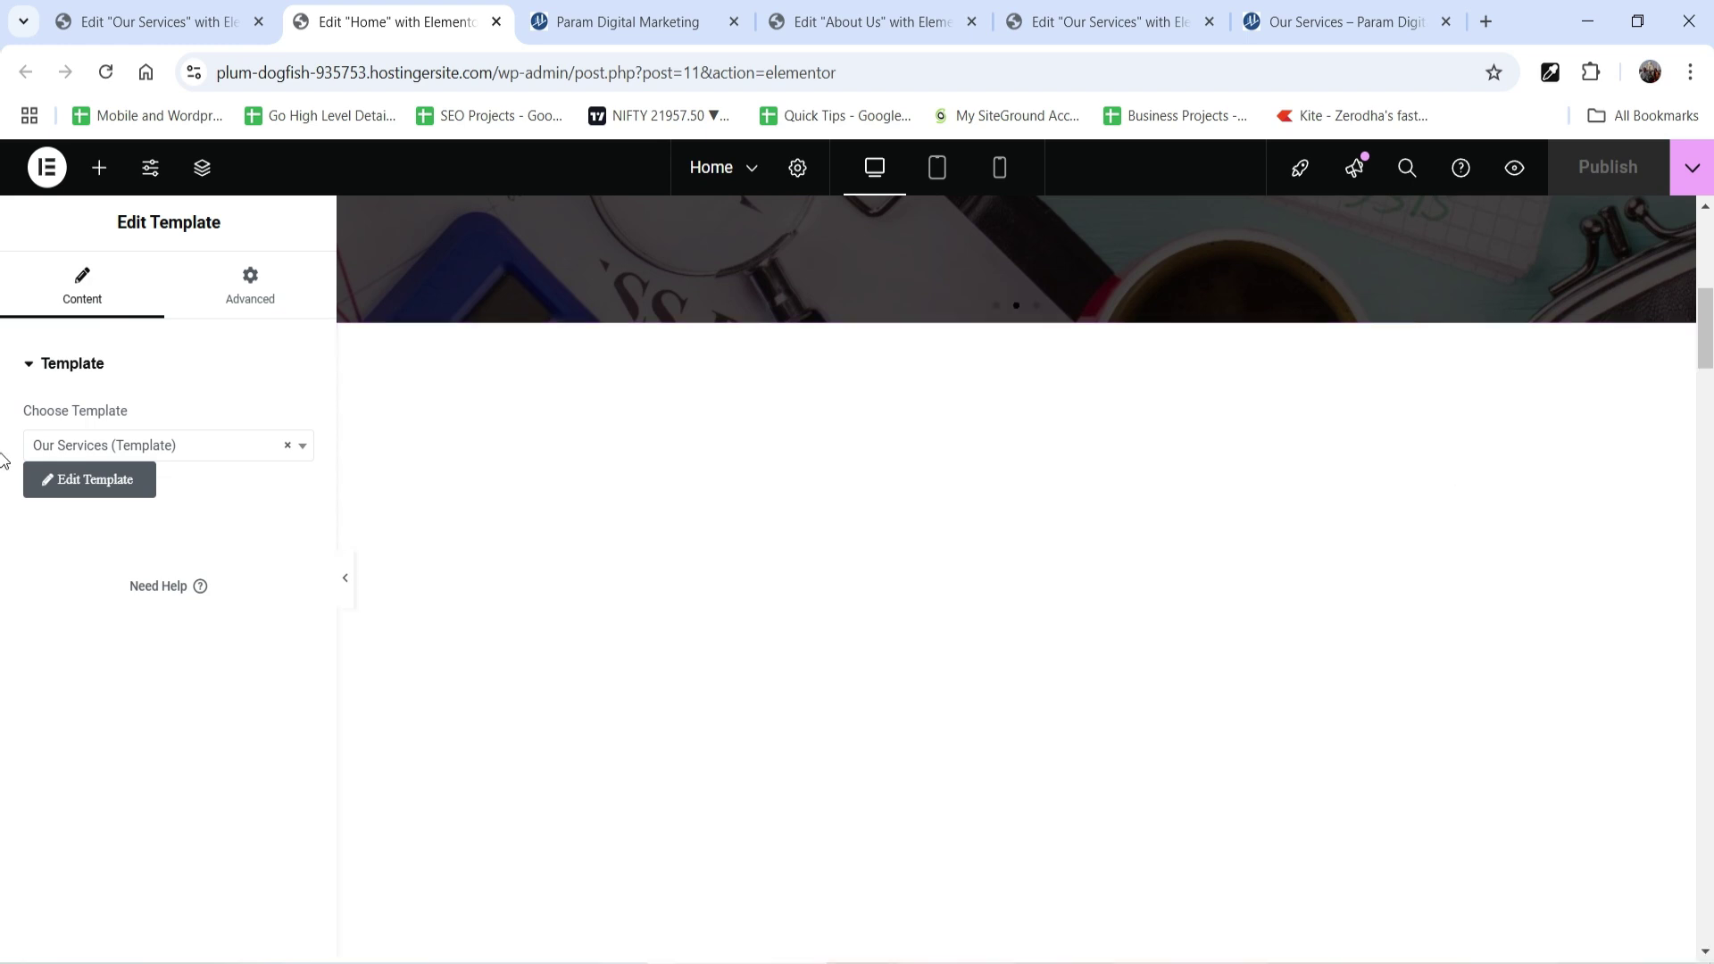
{"action": "left_click", "coordinate": [115, 25]}
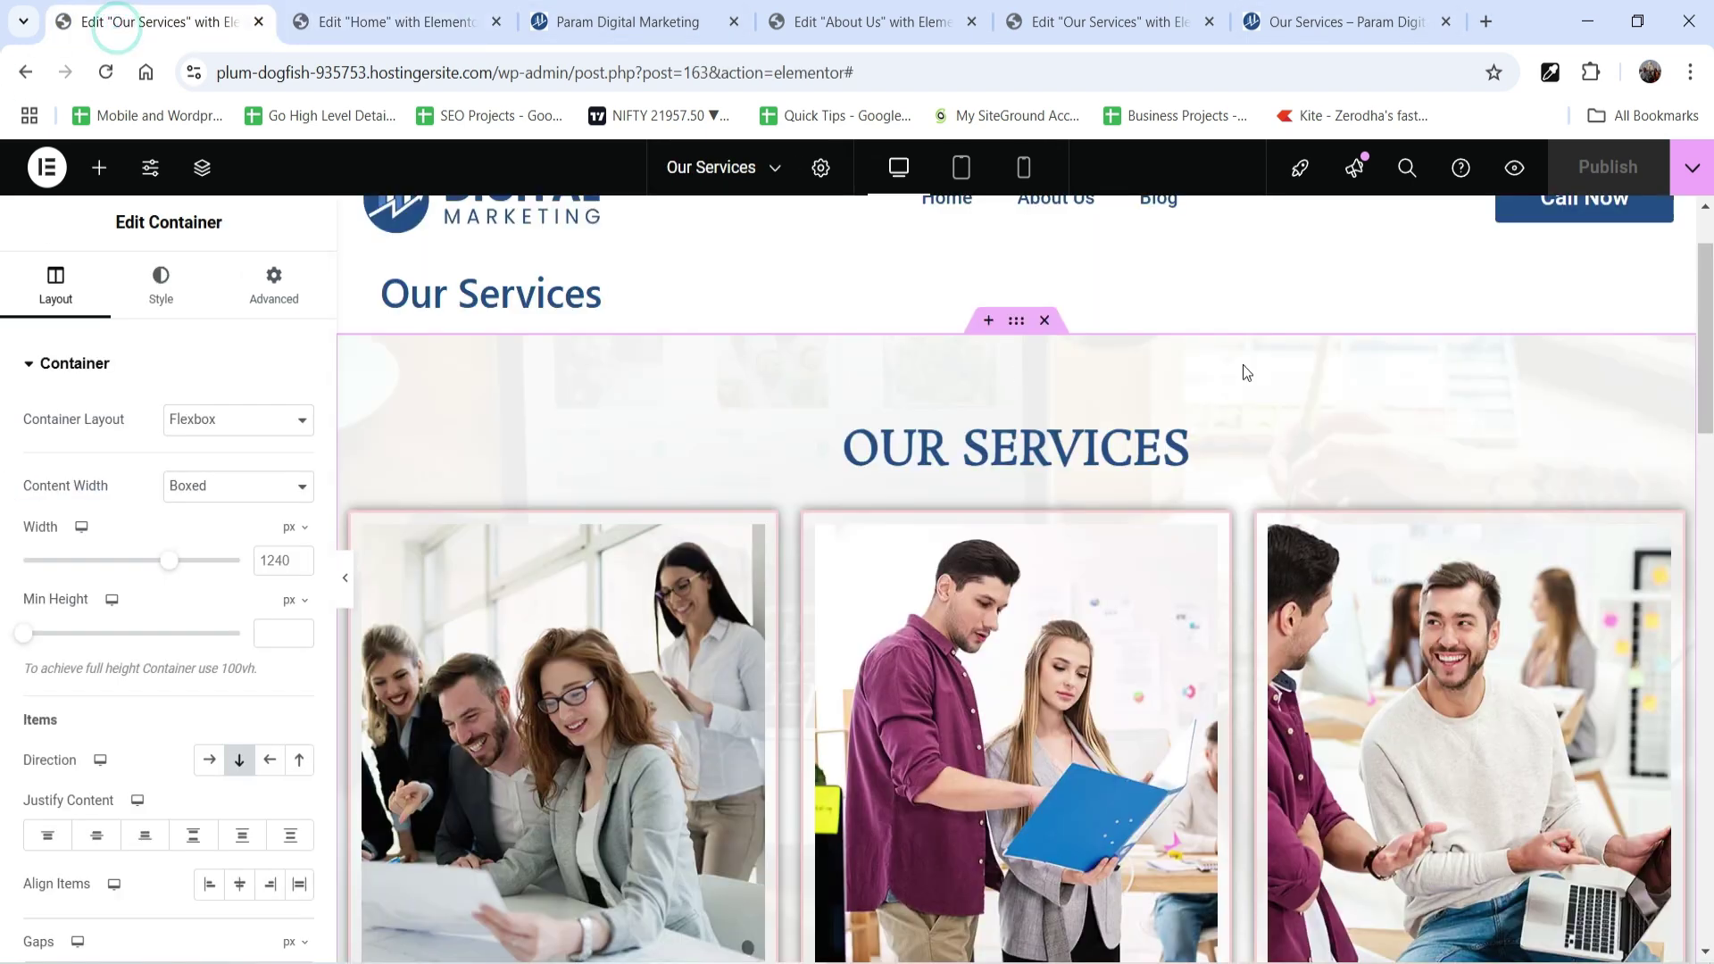
{"action": "scroll", "coordinate": [1410, 375], "scroll_direction": "down", "scroll_amount": 1}
{"action": "scroll", "coordinate": [1573, 382], "scroll_direction": "down", "scroll_amount": 2}
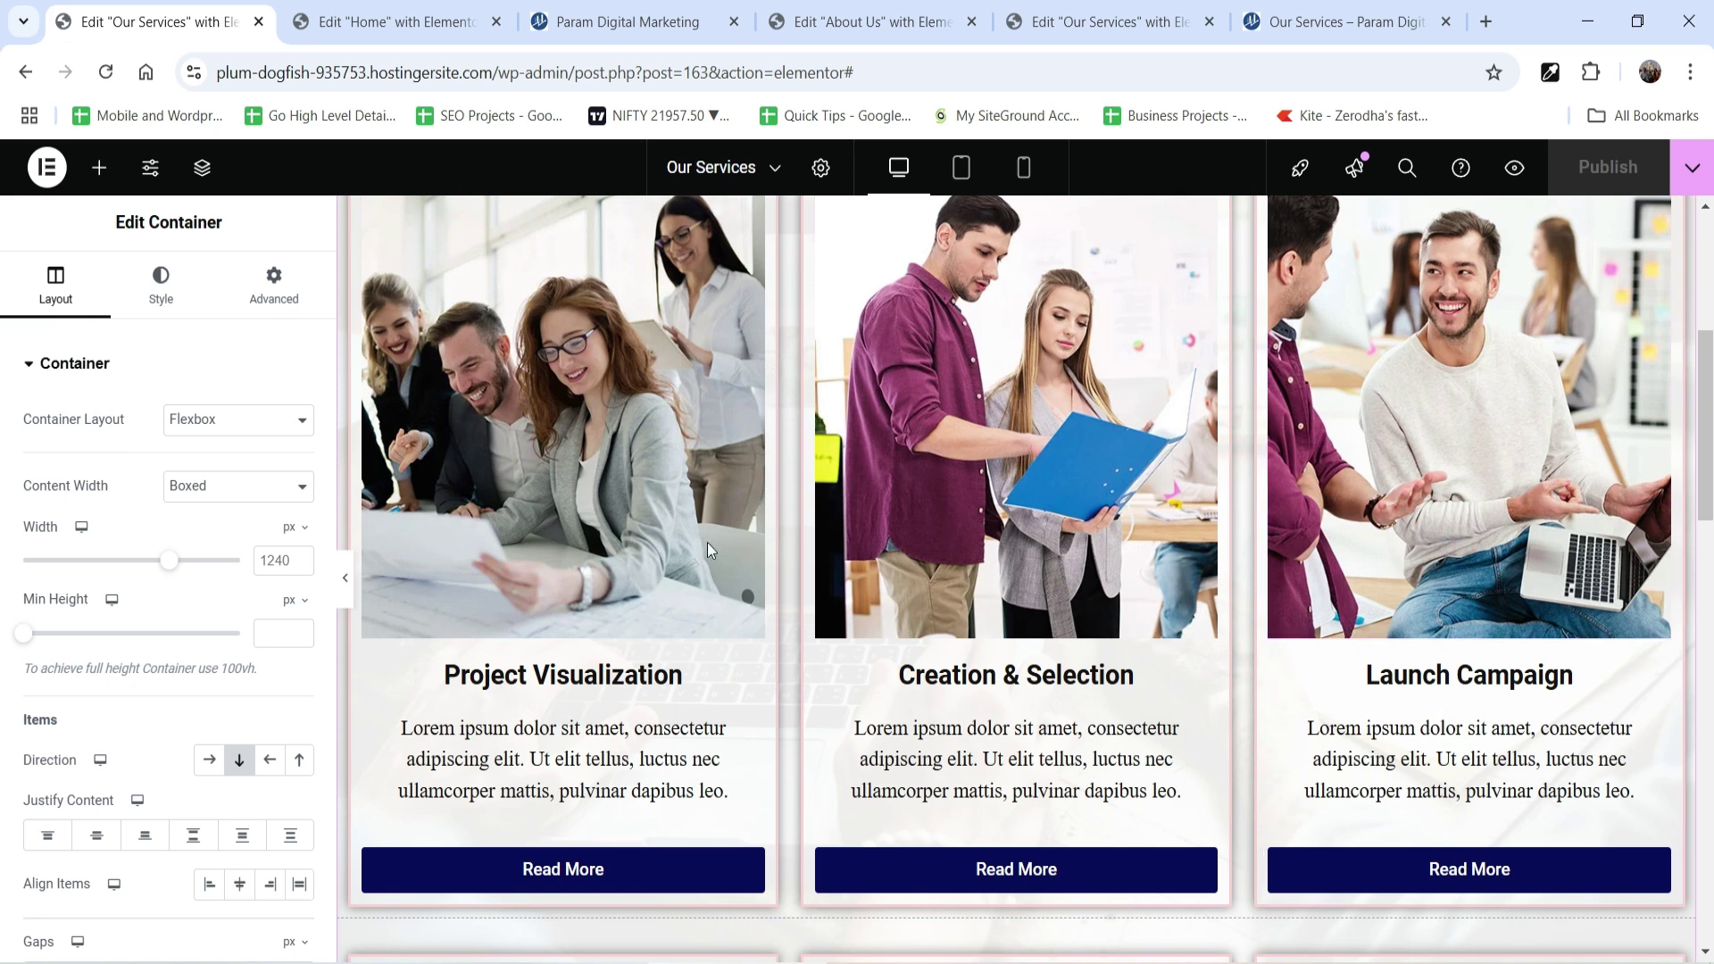
{"action": "left_click", "coordinate": [649, 888]}
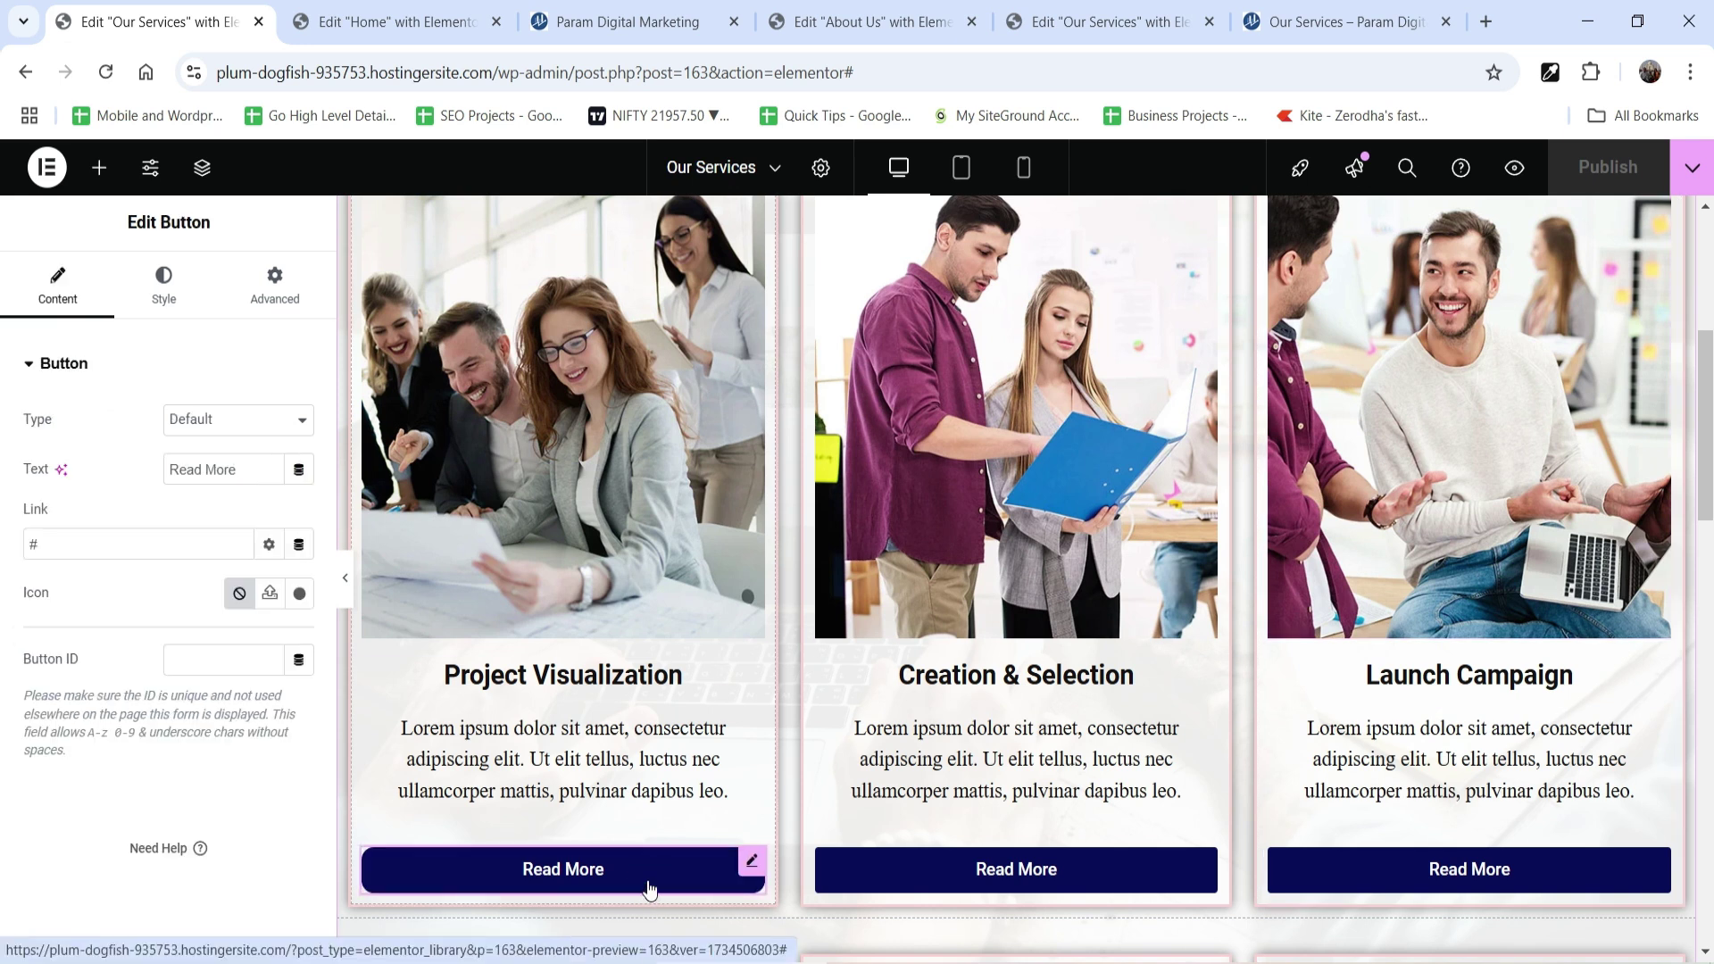
Check the Project Visualization card on the live page and copy its heading text from the template.
{"action": "left_click", "coordinate": [1317, 20]}
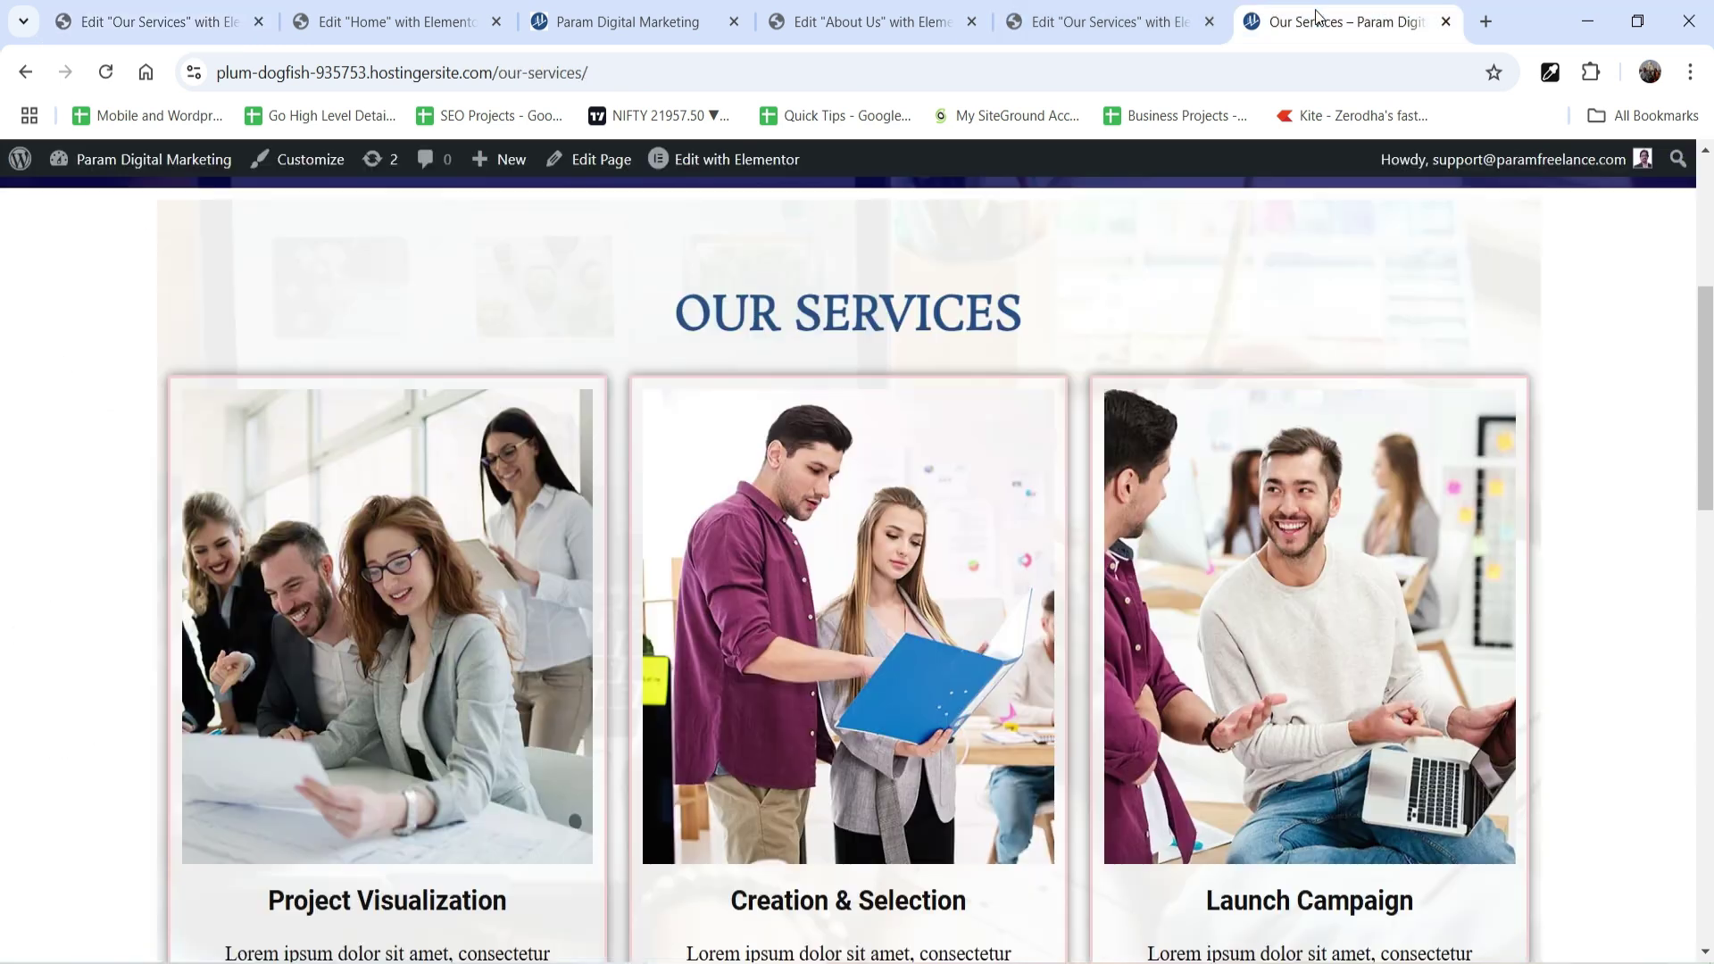
{"action": "scroll", "coordinate": [998, 311], "scroll_direction": "down", "scroll_amount": 4}
{"action": "left_click_drag", "start_coordinate": [259, 549], "coordinate": [509, 556]}
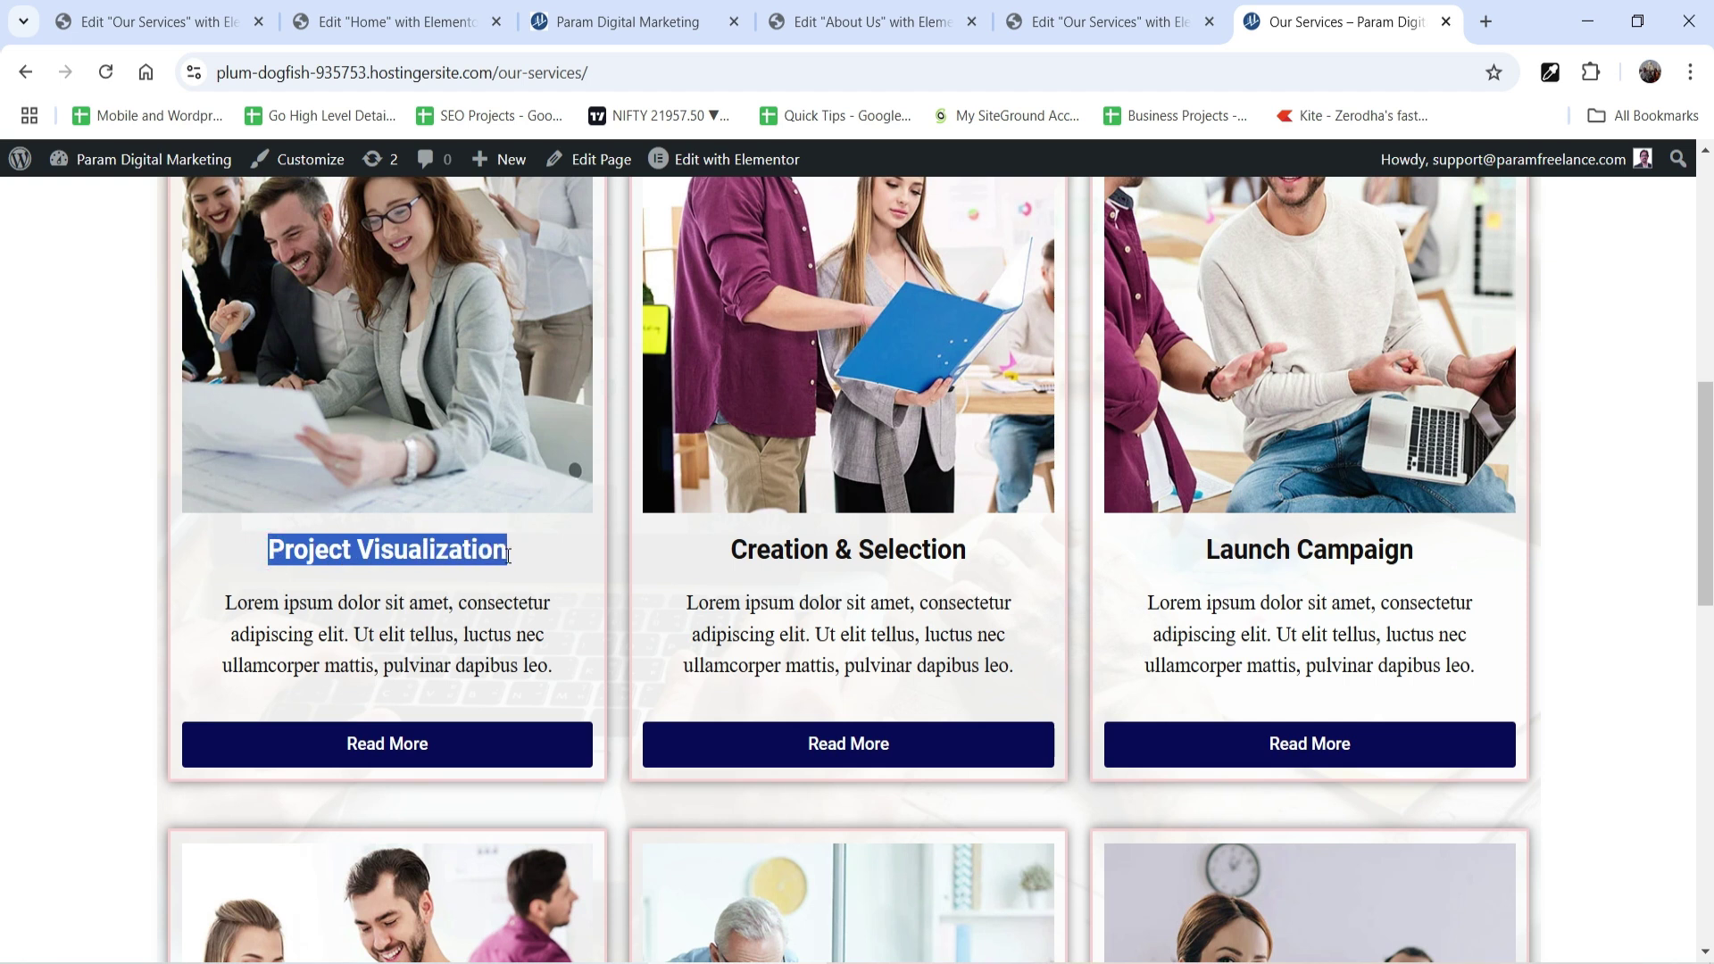
{"action": "left_click", "coordinate": [151, 21]}
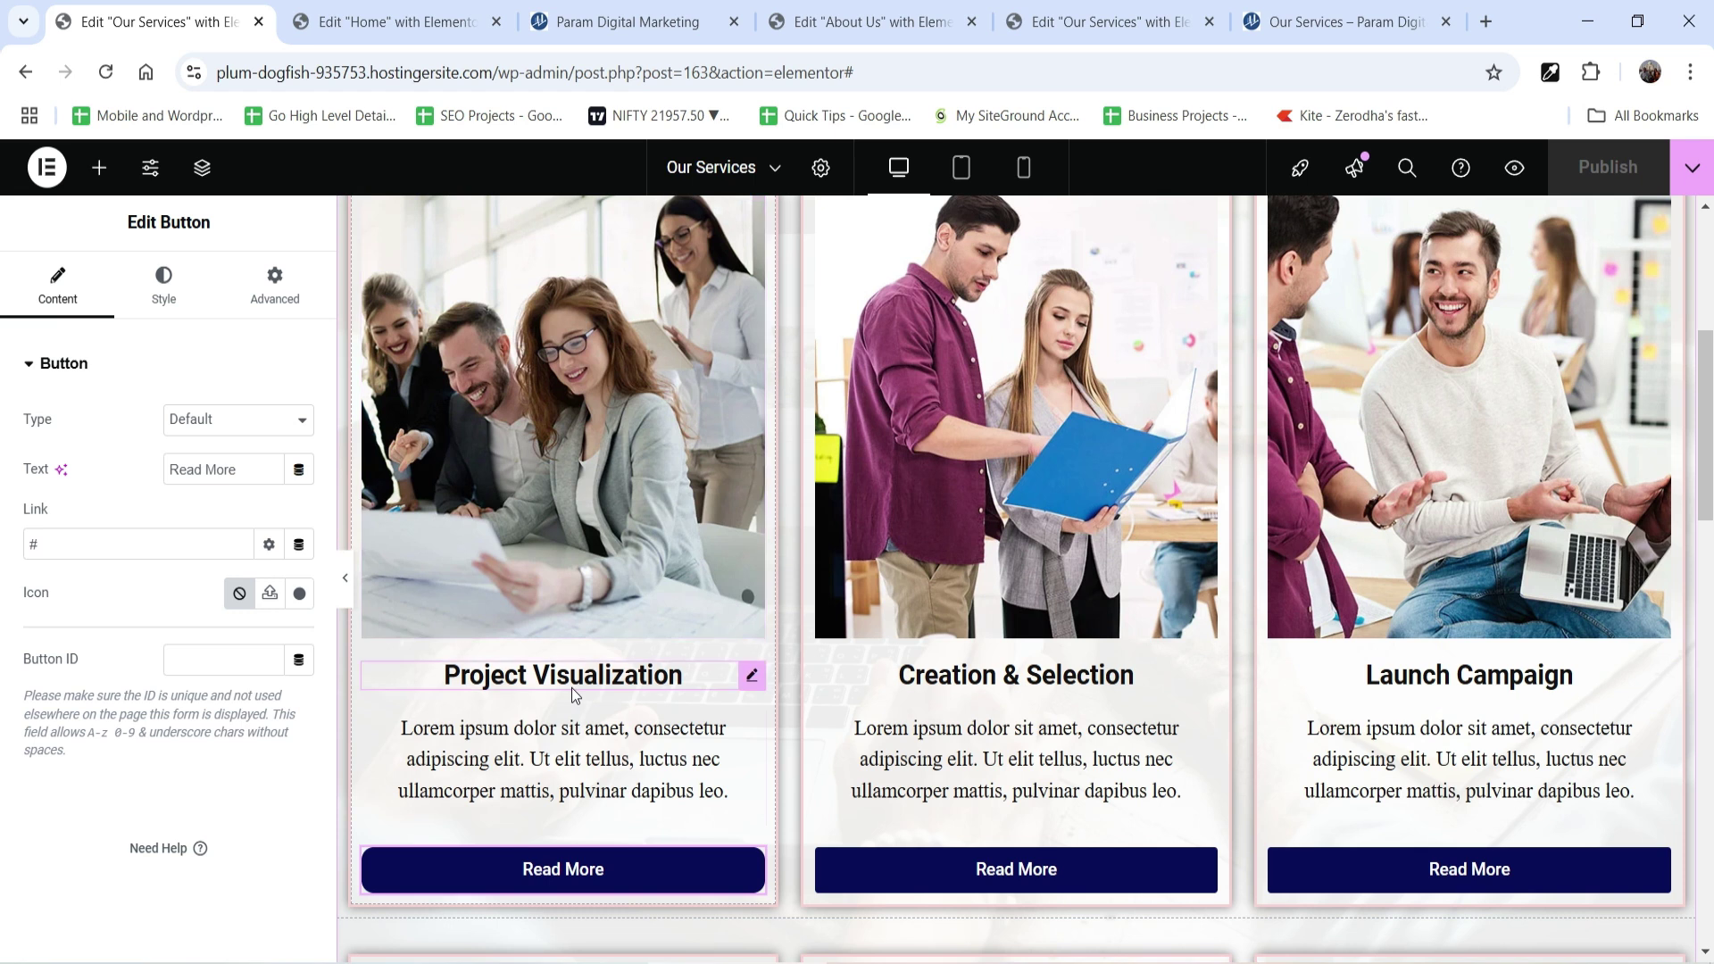
{"action": "mouse_move", "coordinate": [757, 870]}
{"action": "left_click", "coordinate": [469, 680]}
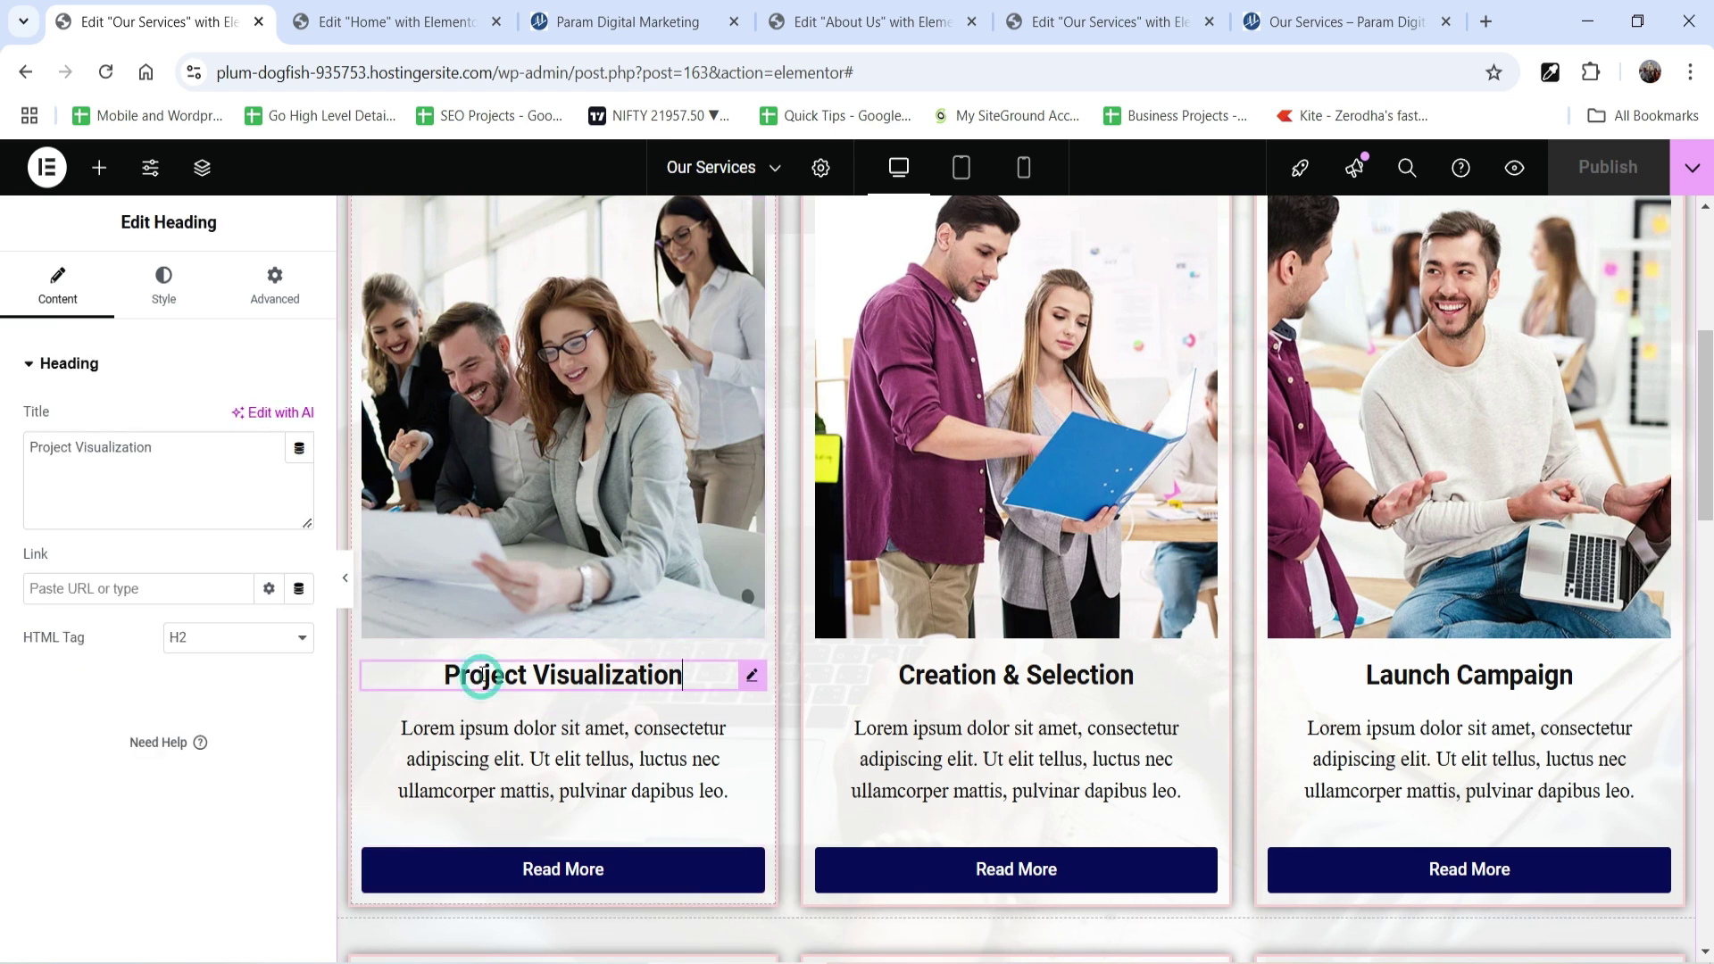
{"action": "left_click_drag", "start_coordinate": [170, 444], "coordinate": [4, 444]}
{"action": "key", "text": "ctrl+c"}
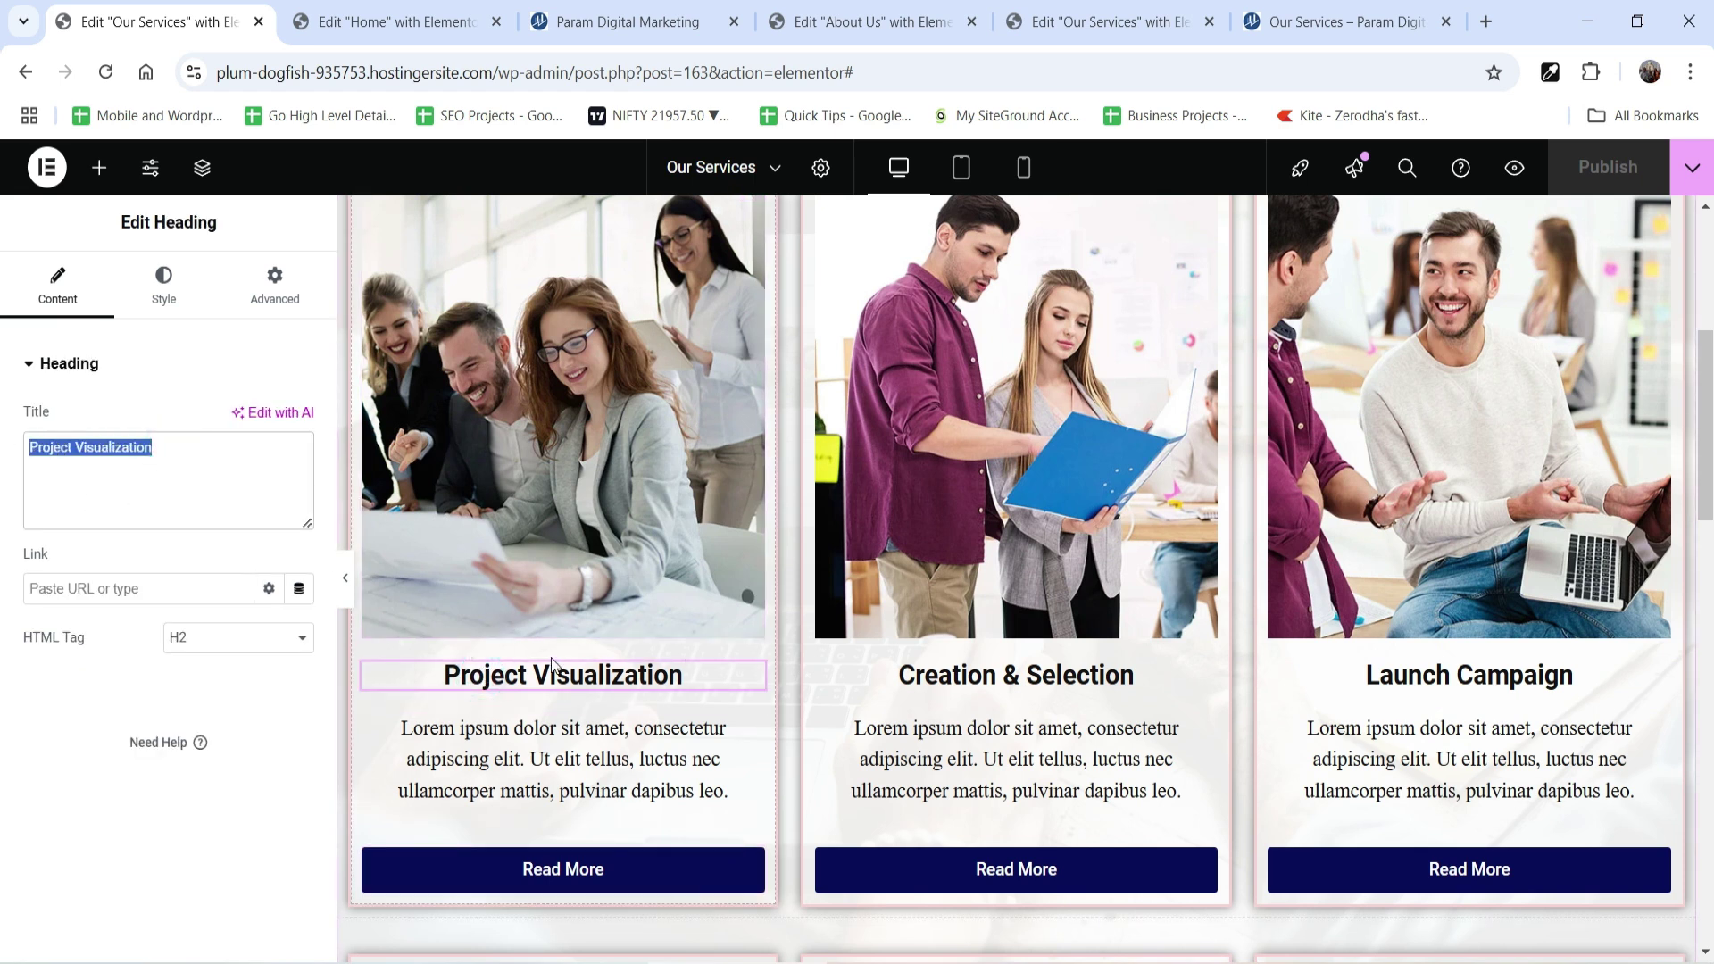
Clear the placeholder # link from the Project Visualization card's Read More button.
{"action": "left_click", "coordinate": [752, 866]}
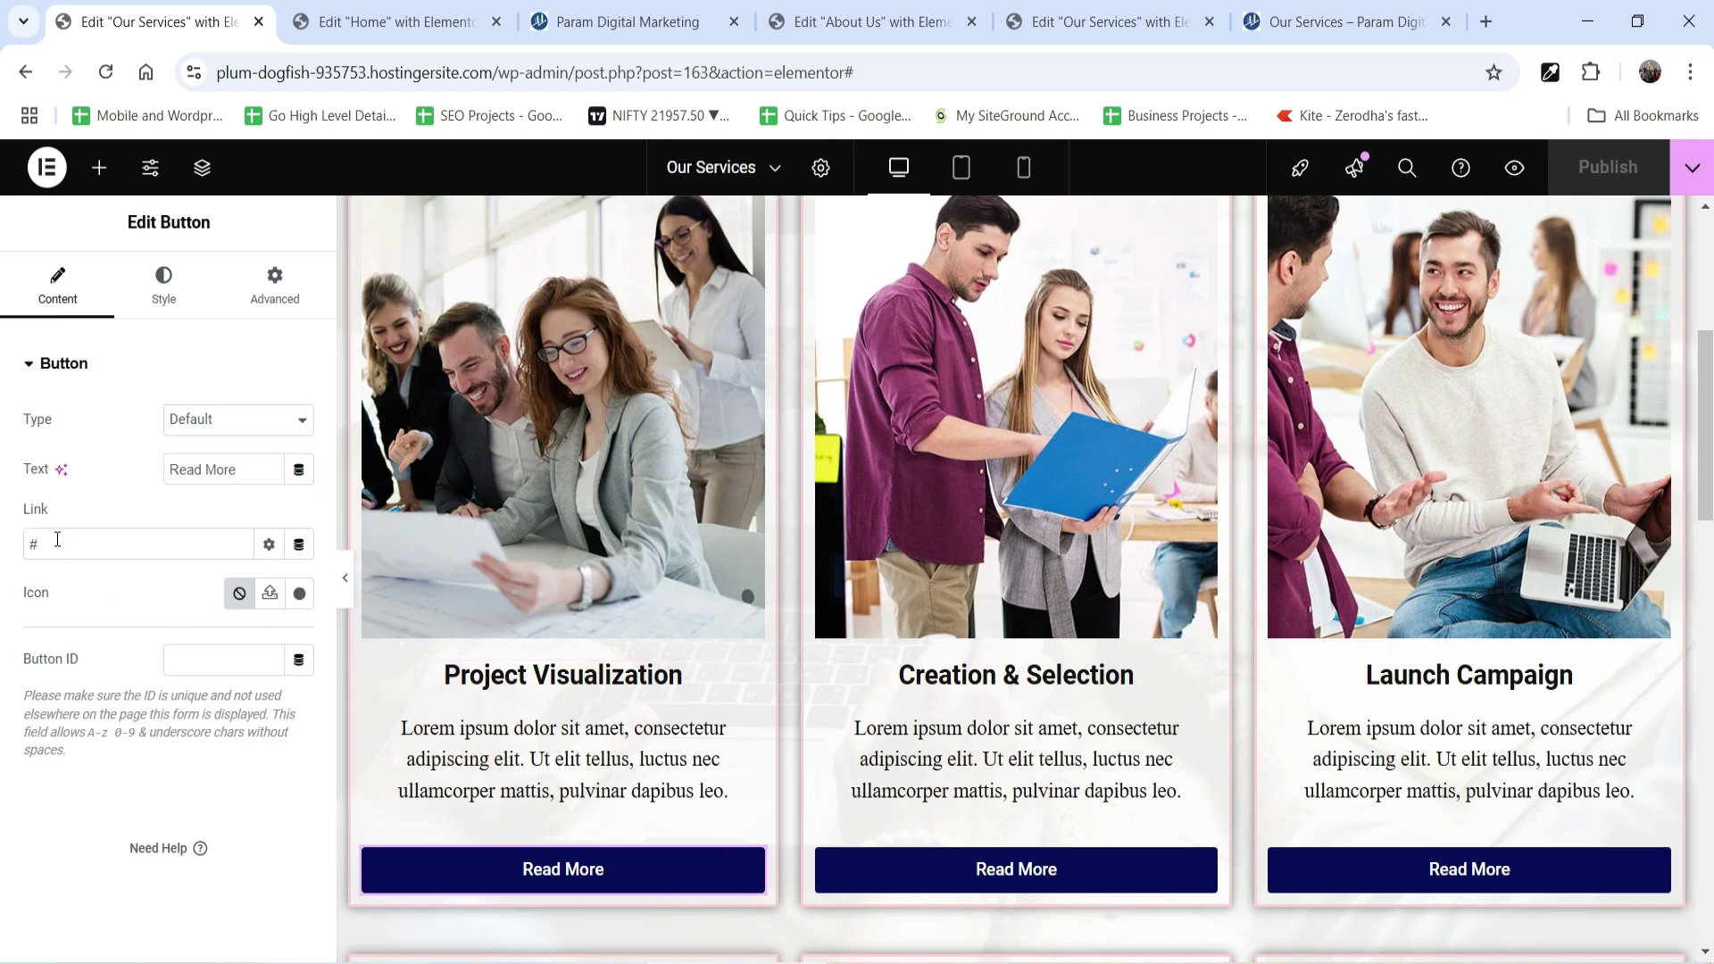
{"action": "left_click_drag", "start_coordinate": [57, 539], "coordinate": [3, 546]}
{"action": "key", "text": "BackSpace"}
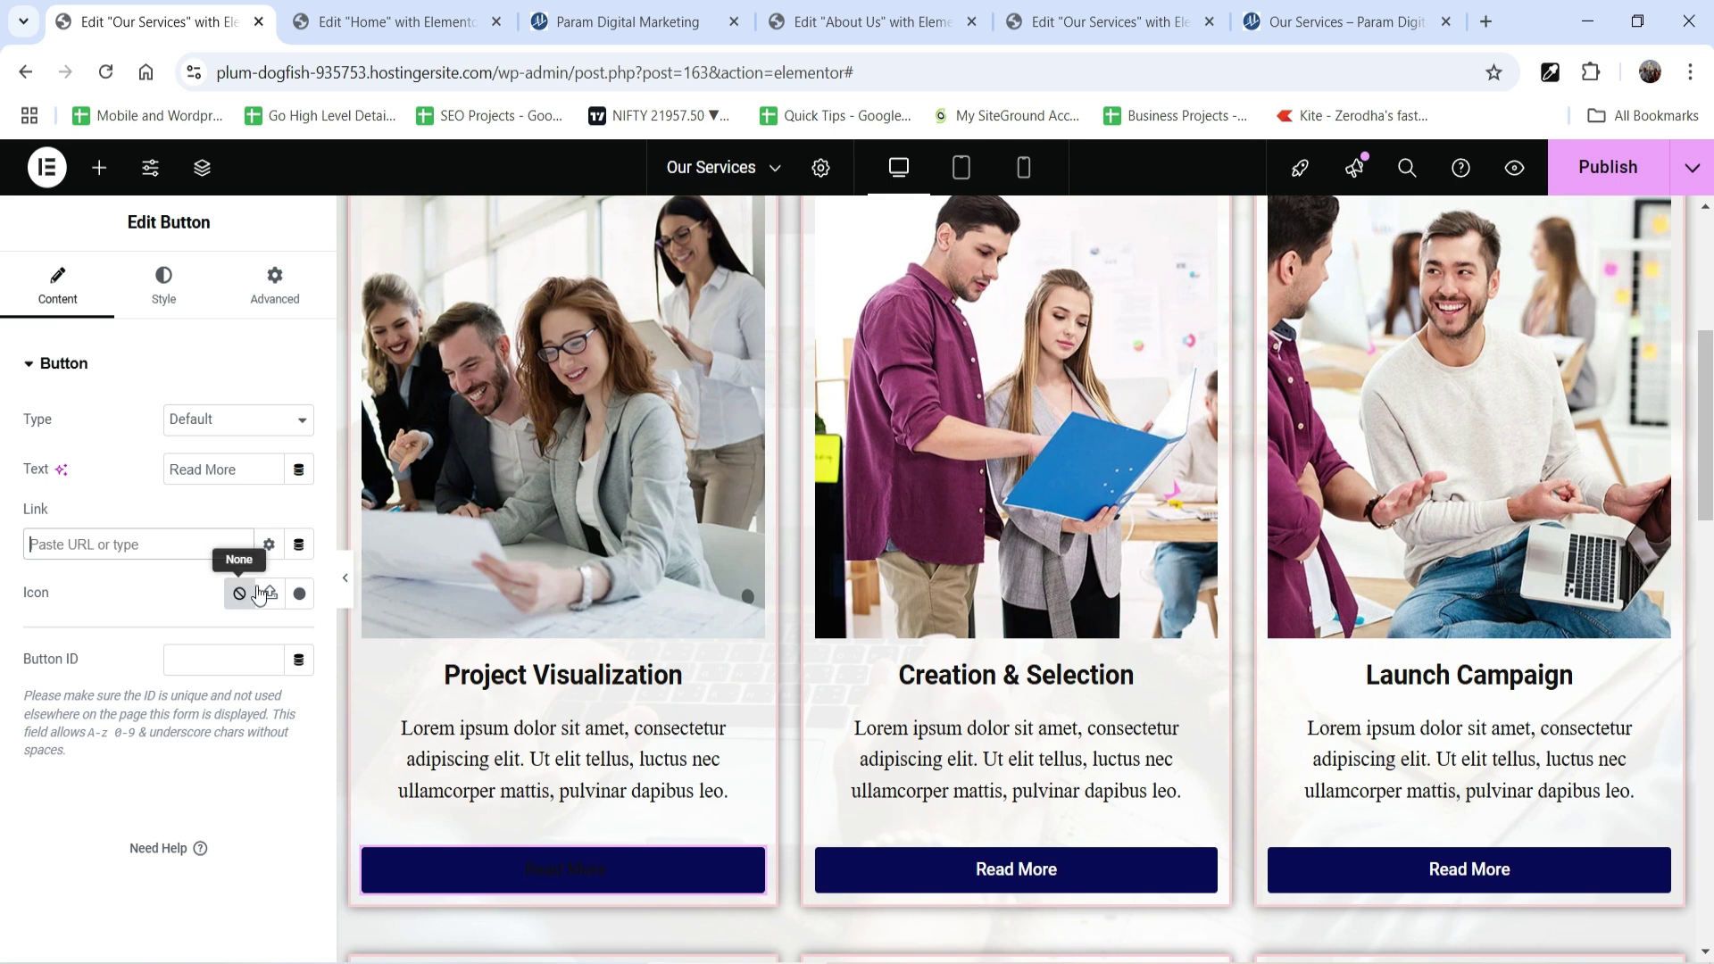
Give the Read More button an Internal URL dynamic link of type Content pointing to Our Services > Project Visualization.
{"action": "left_click", "coordinate": [299, 546]}
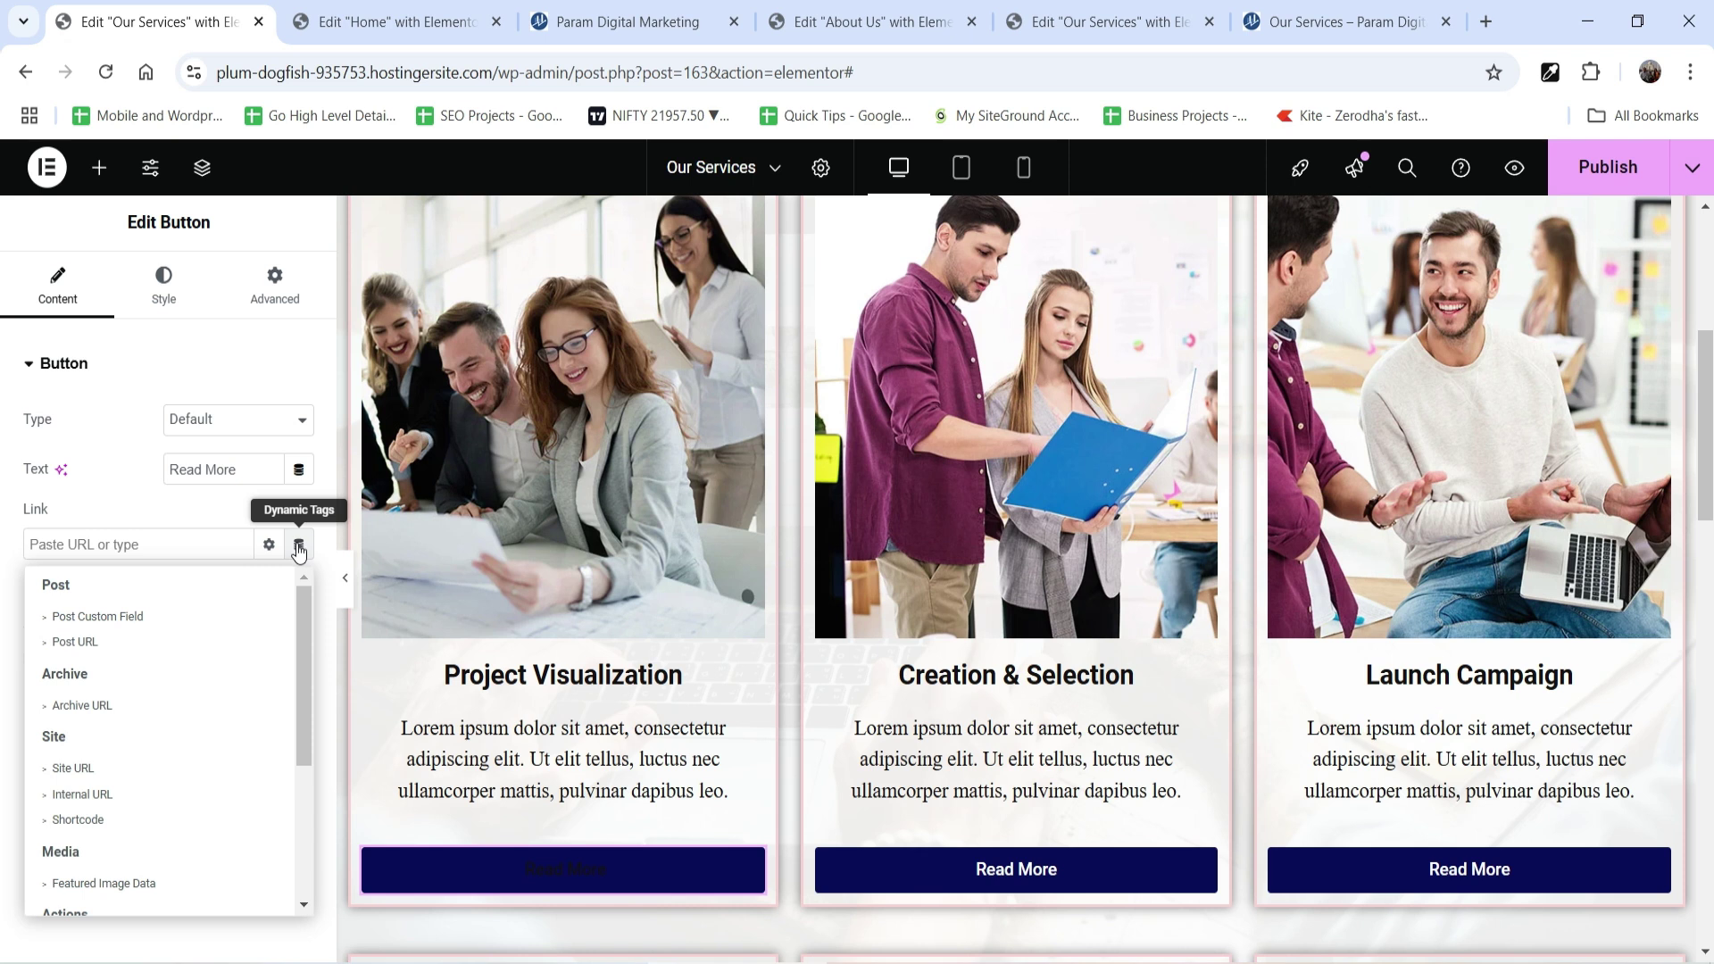
{"action": "left_click", "coordinate": [120, 796]}
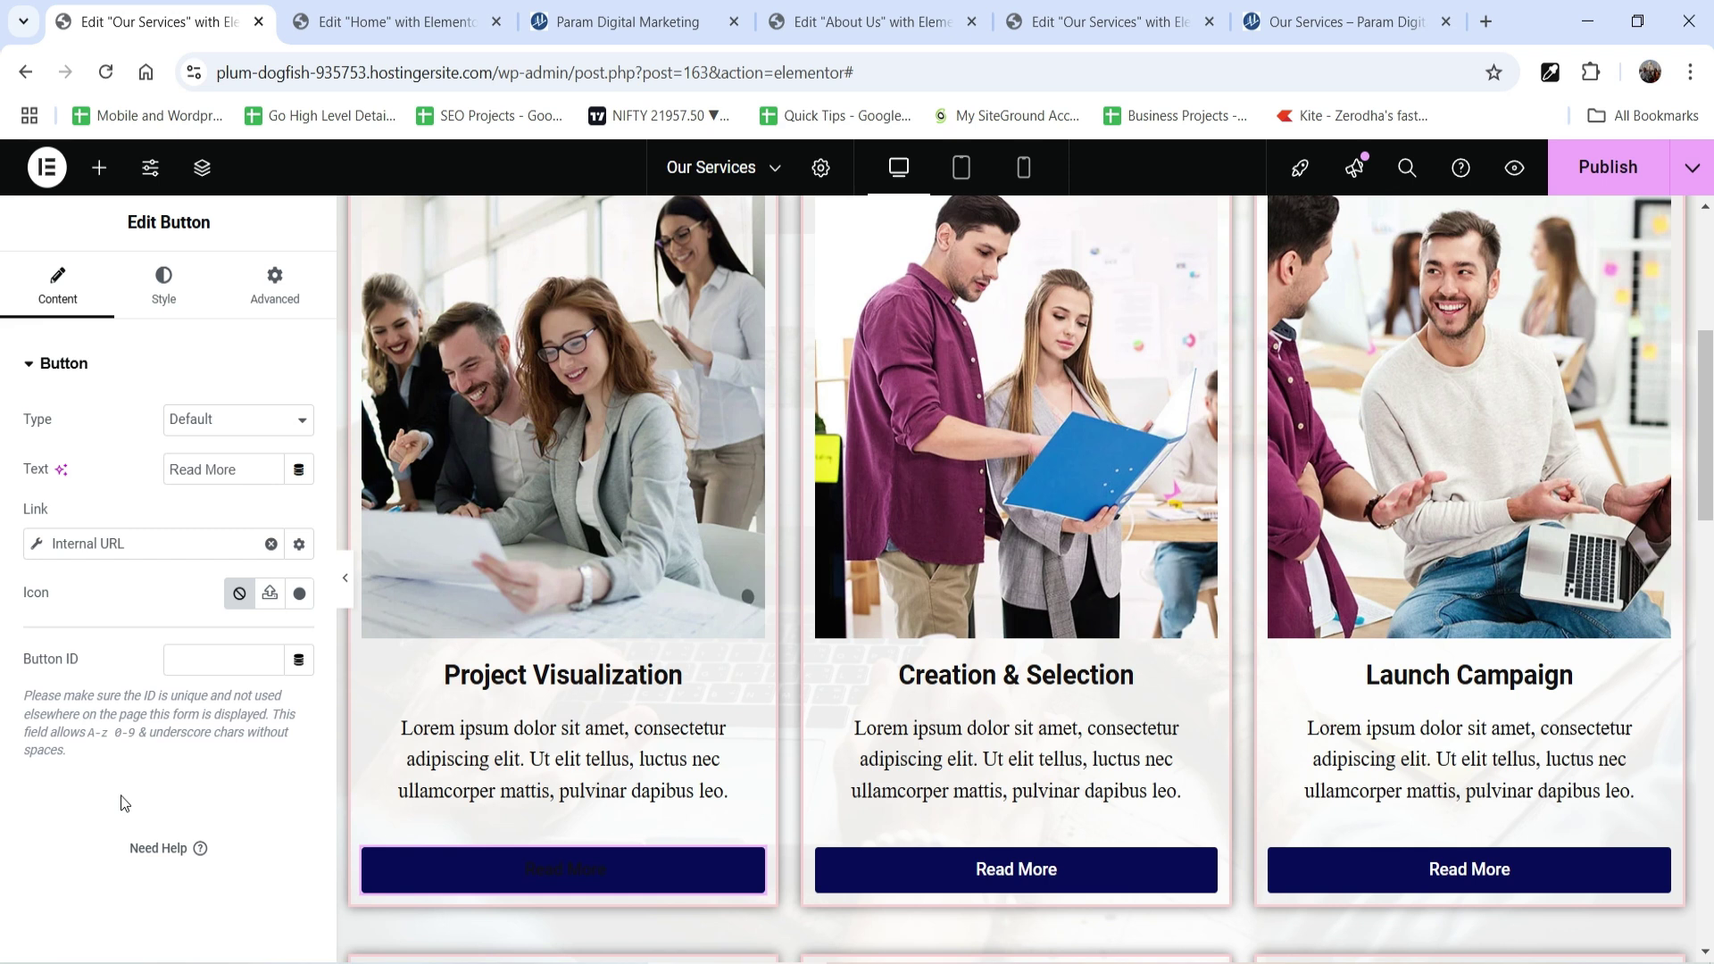
{"action": "left_click", "coordinate": [133, 548]}
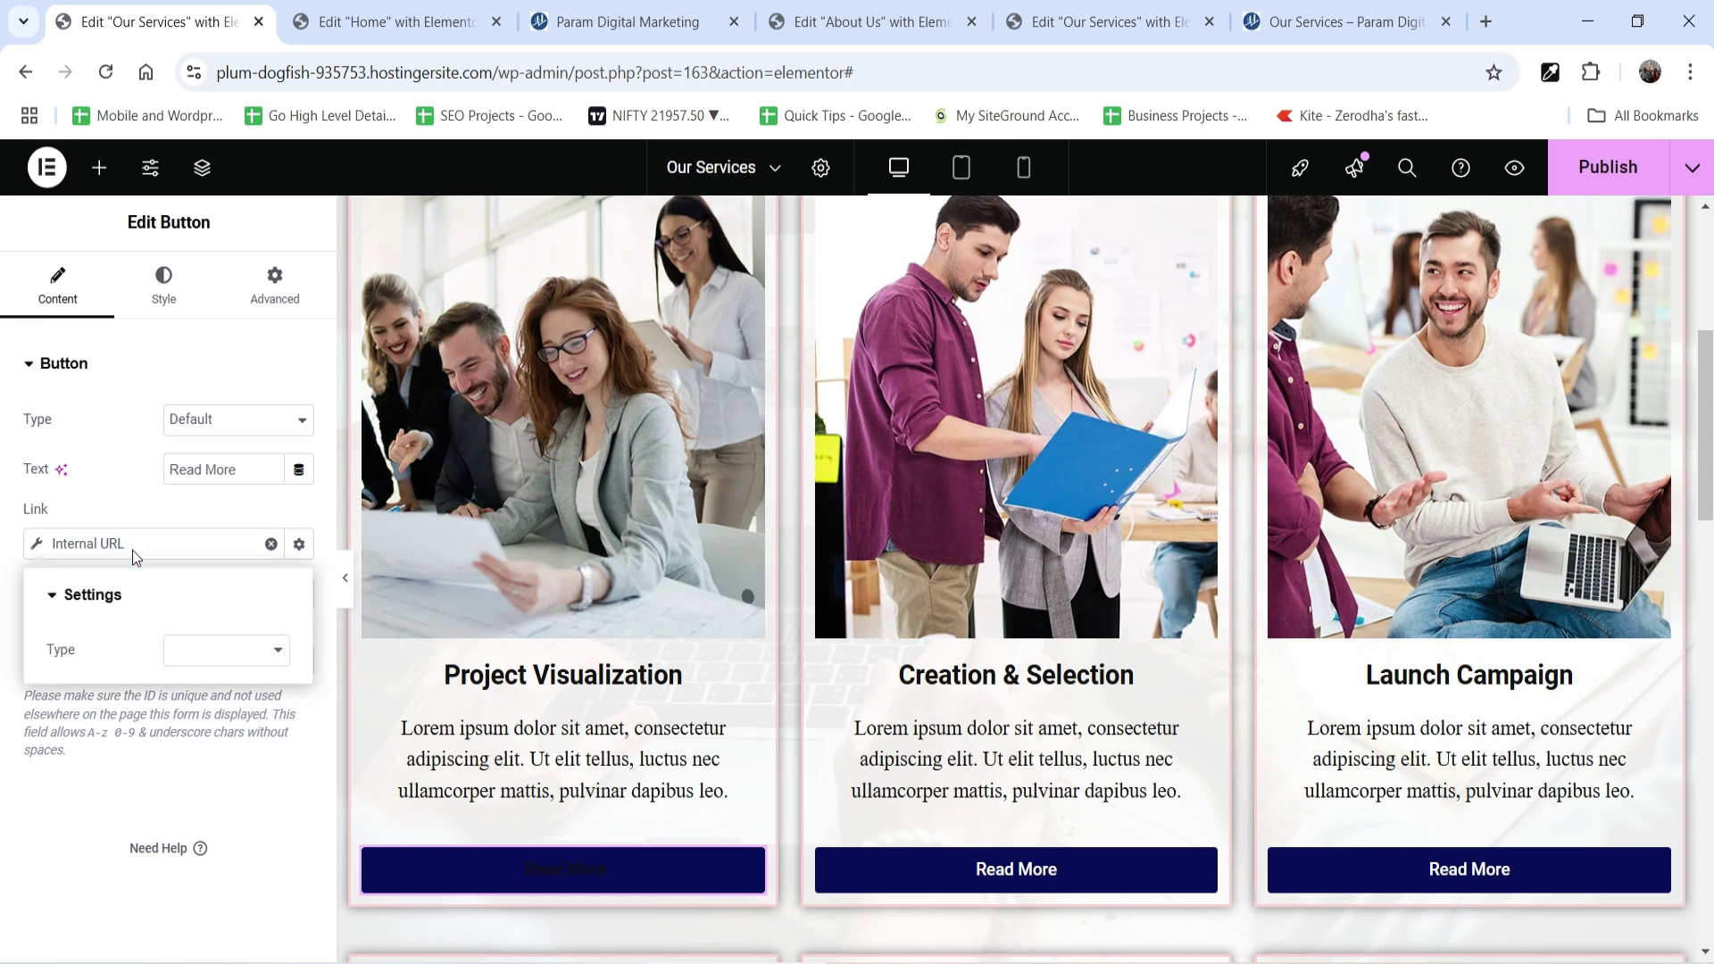
{"action": "left_click", "coordinate": [200, 652]}
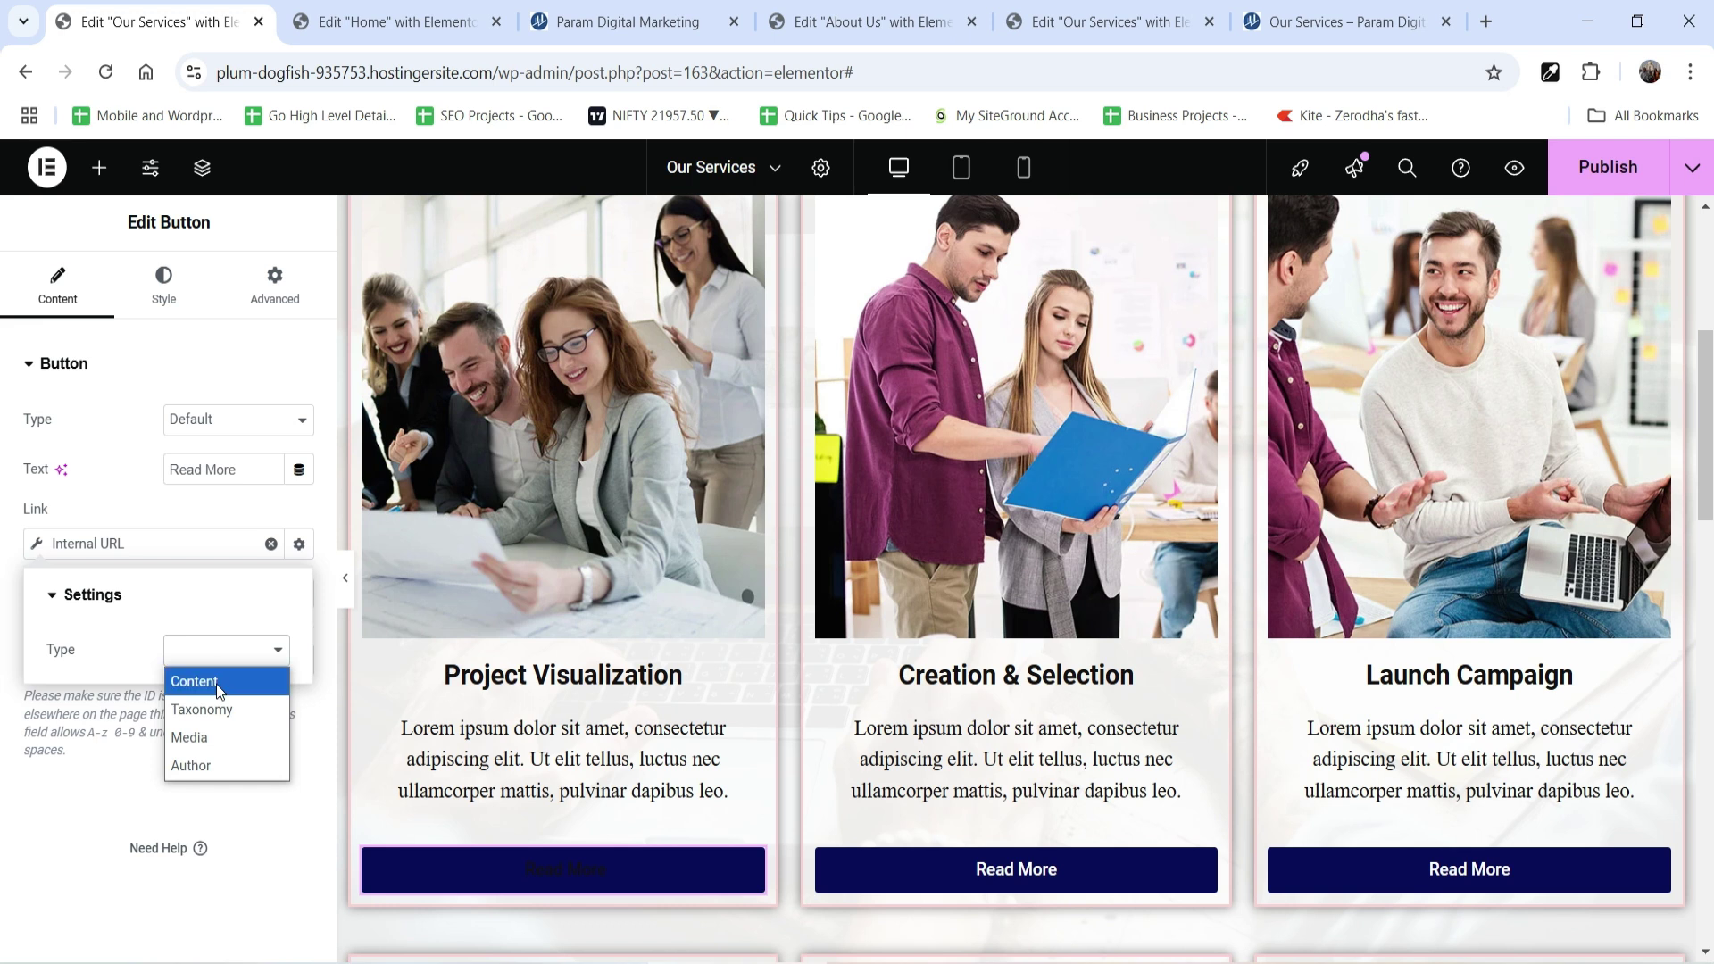
{"action": "left_click", "coordinate": [216, 683]}
{"action": "left_click", "coordinate": [136, 728]}
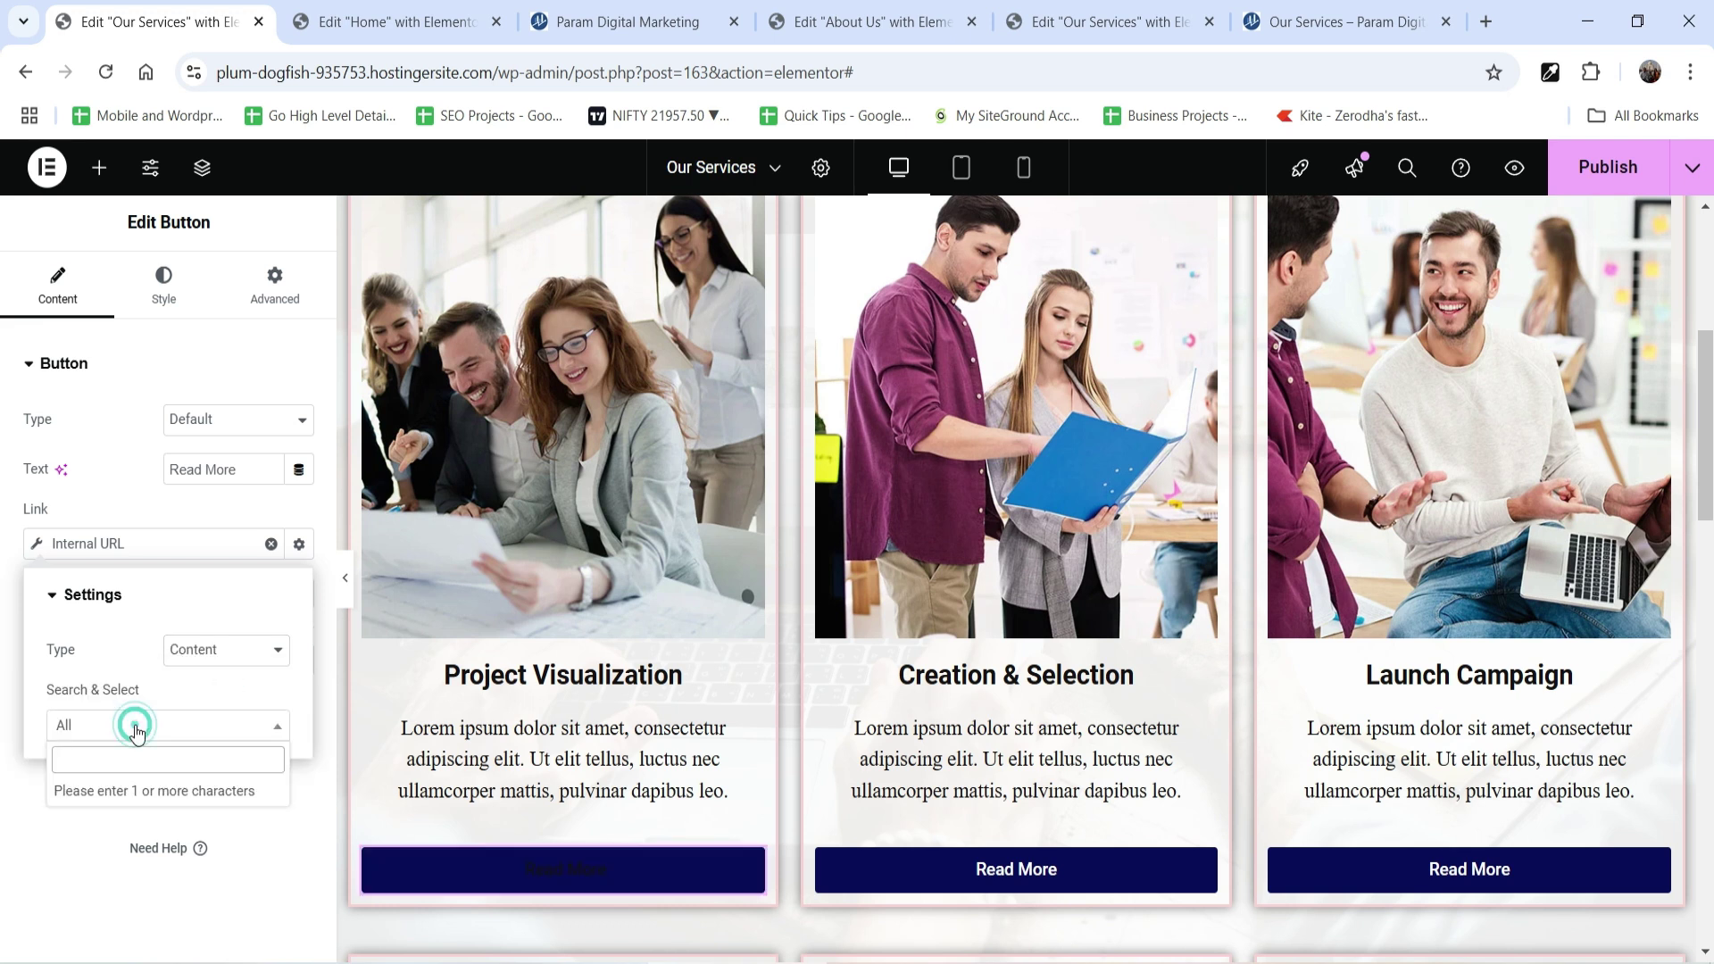
{"action": "key", "text": "ctrl+v"}
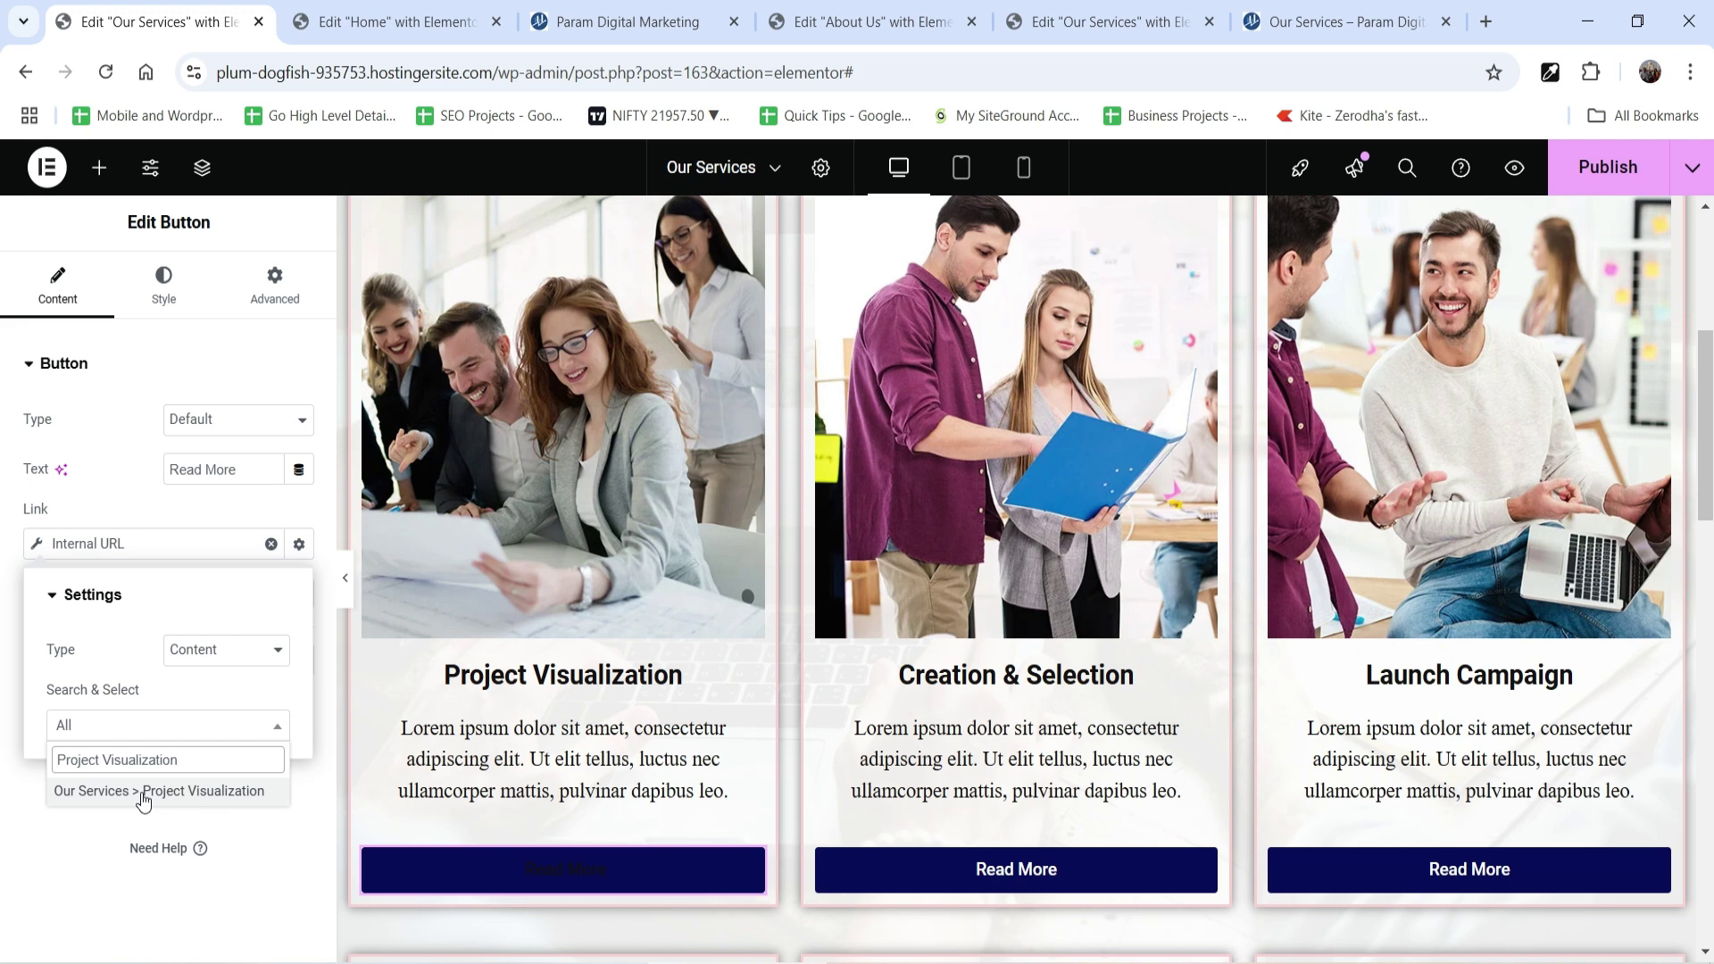
{"action": "left_click", "coordinate": [144, 792]}
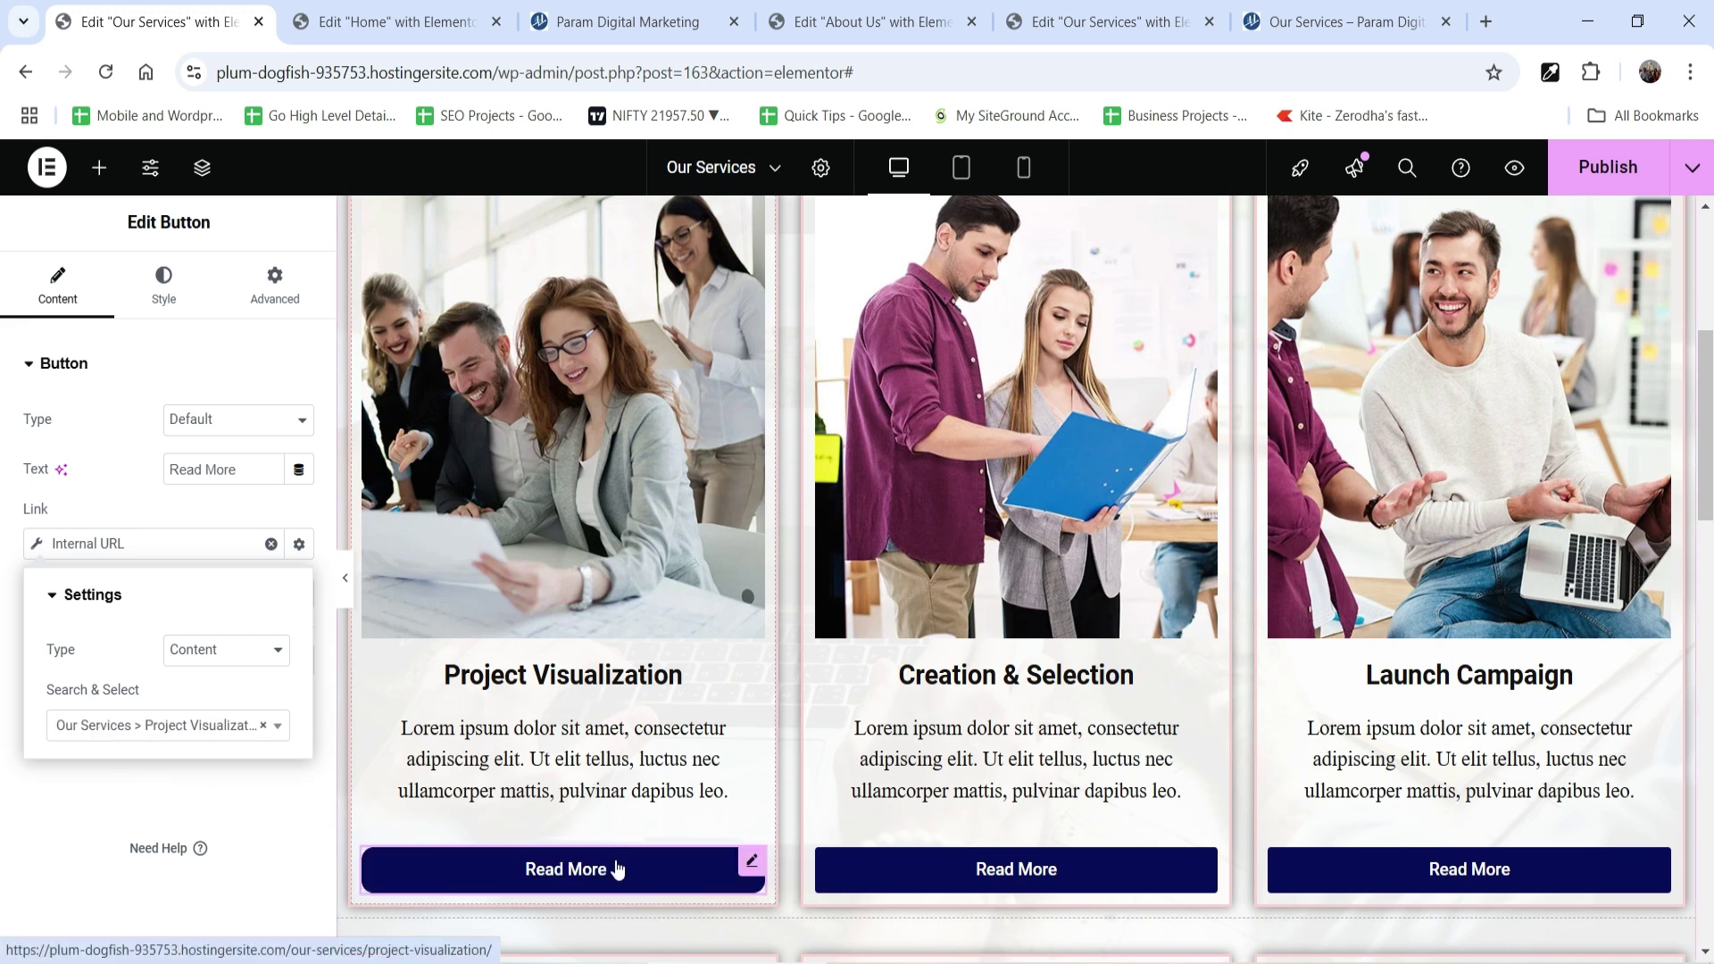
{"action": "left_click", "coordinate": [625, 425]}
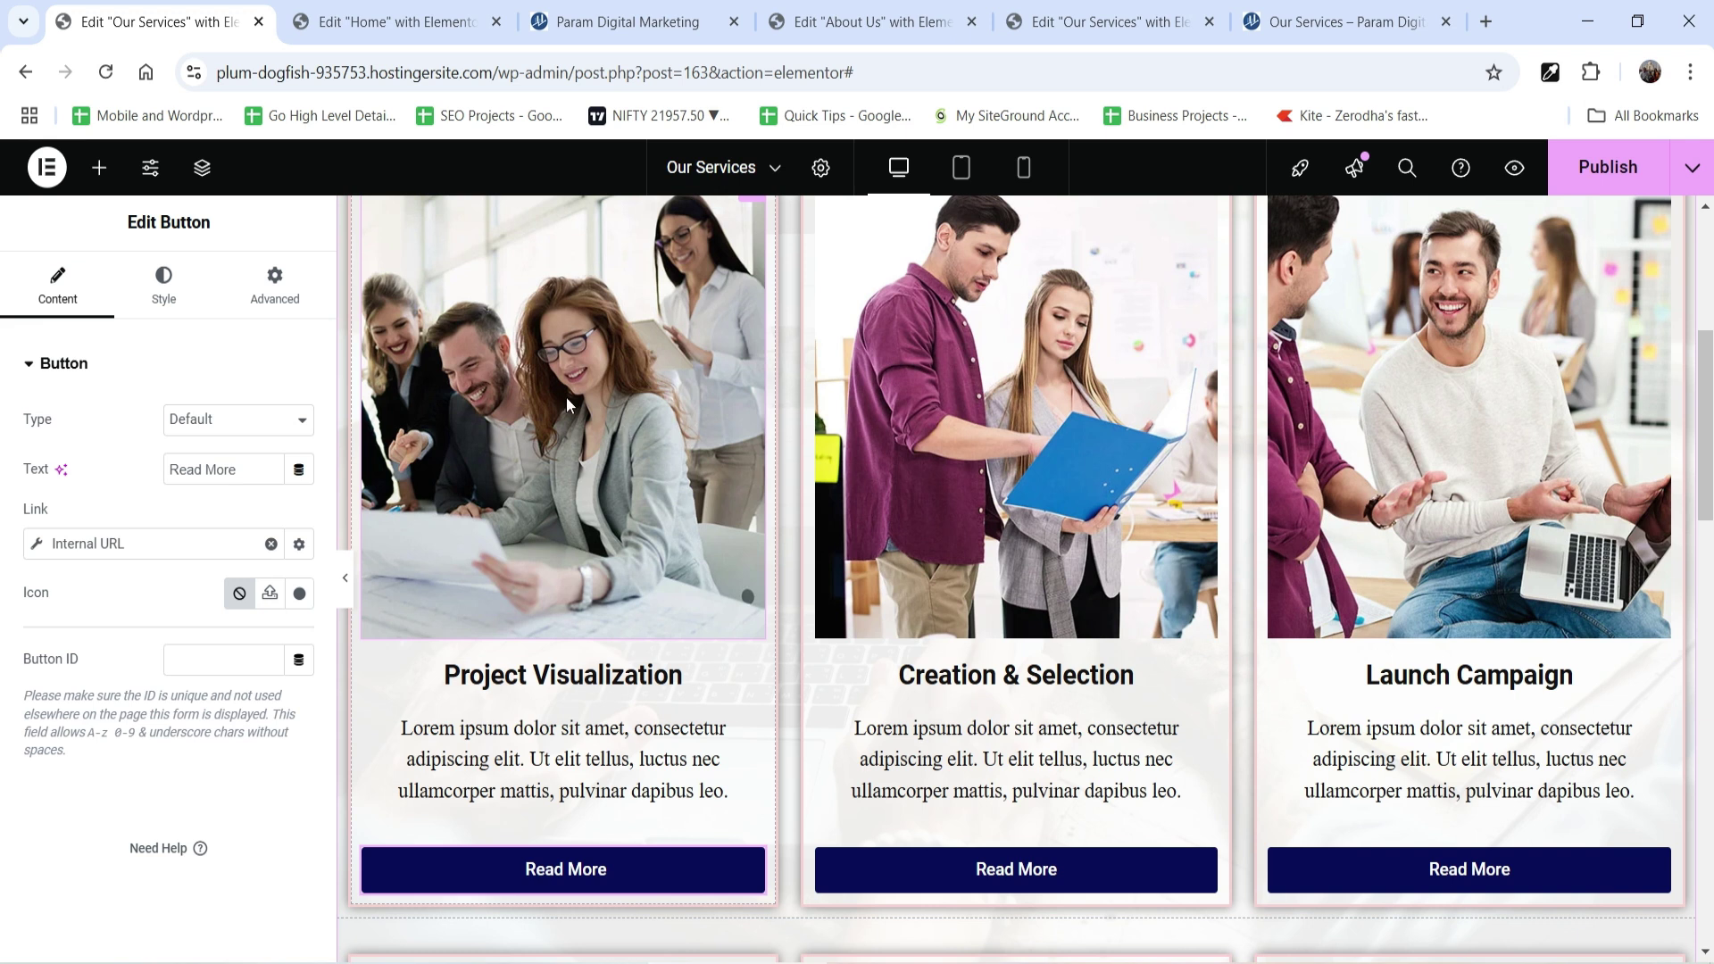
Set the Project Visualization card image's link to Custom URL and assign the Internal URL dynamic tag.
{"action": "left_click", "coordinate": [605, 405]}
{"action": "left_click", "coordinate": [605, 399]}
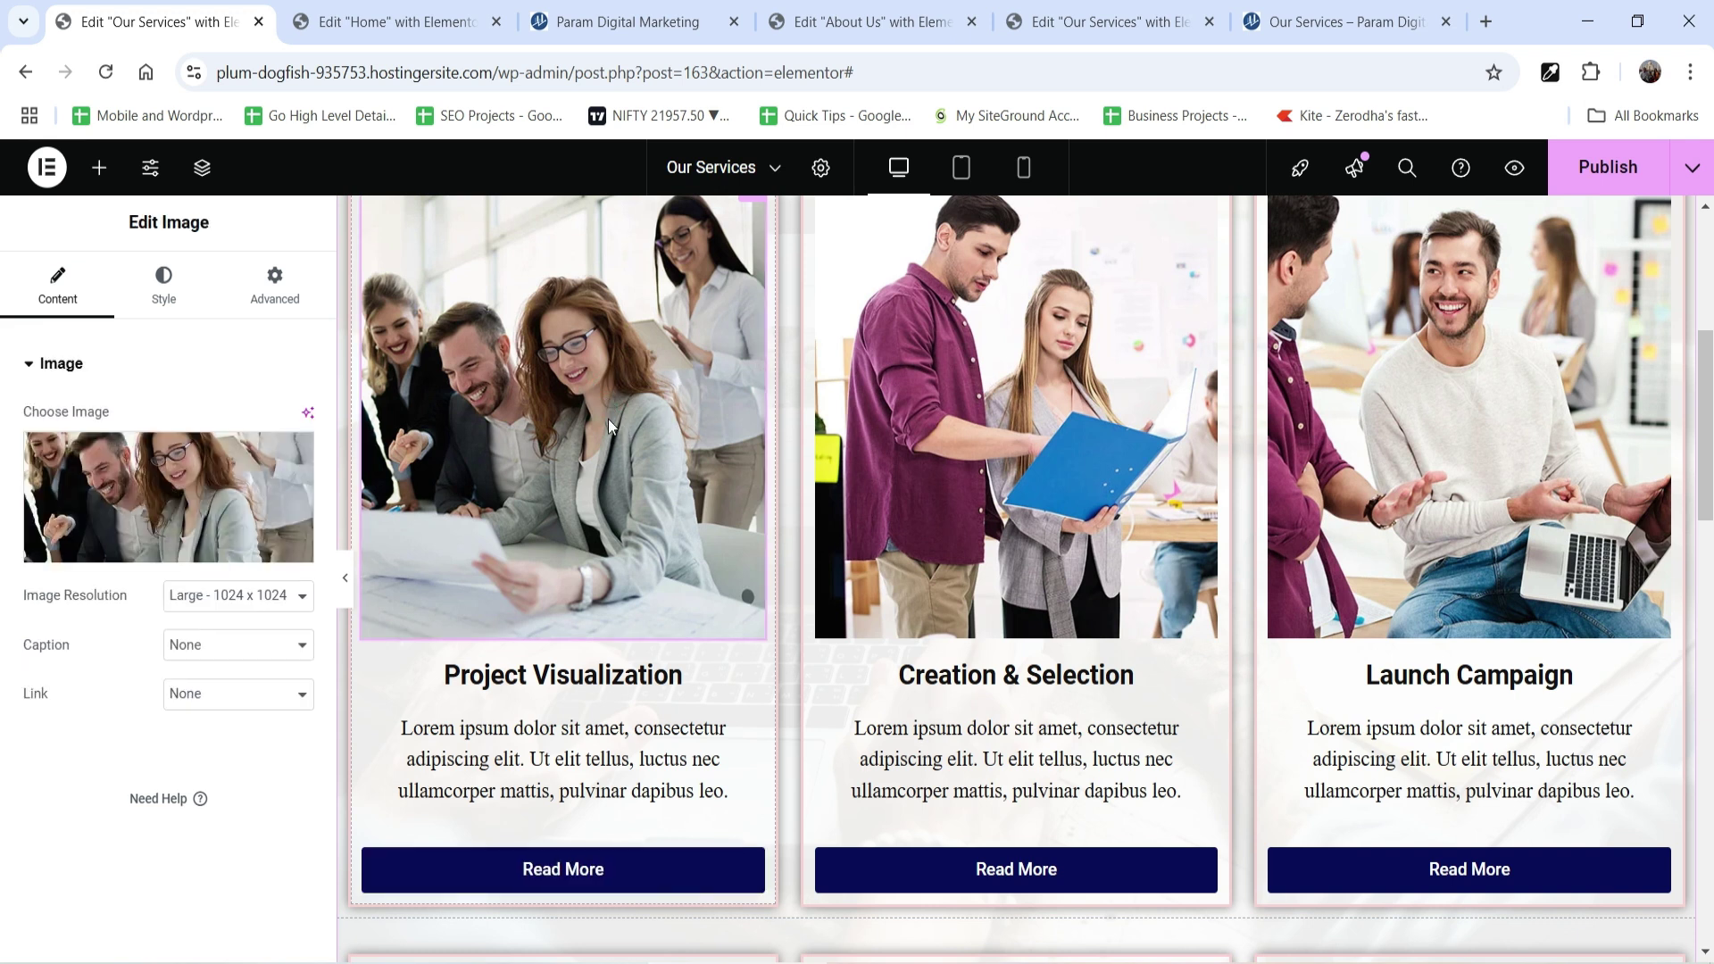
{"action": "left_click", "coordinate": [239, 692]}
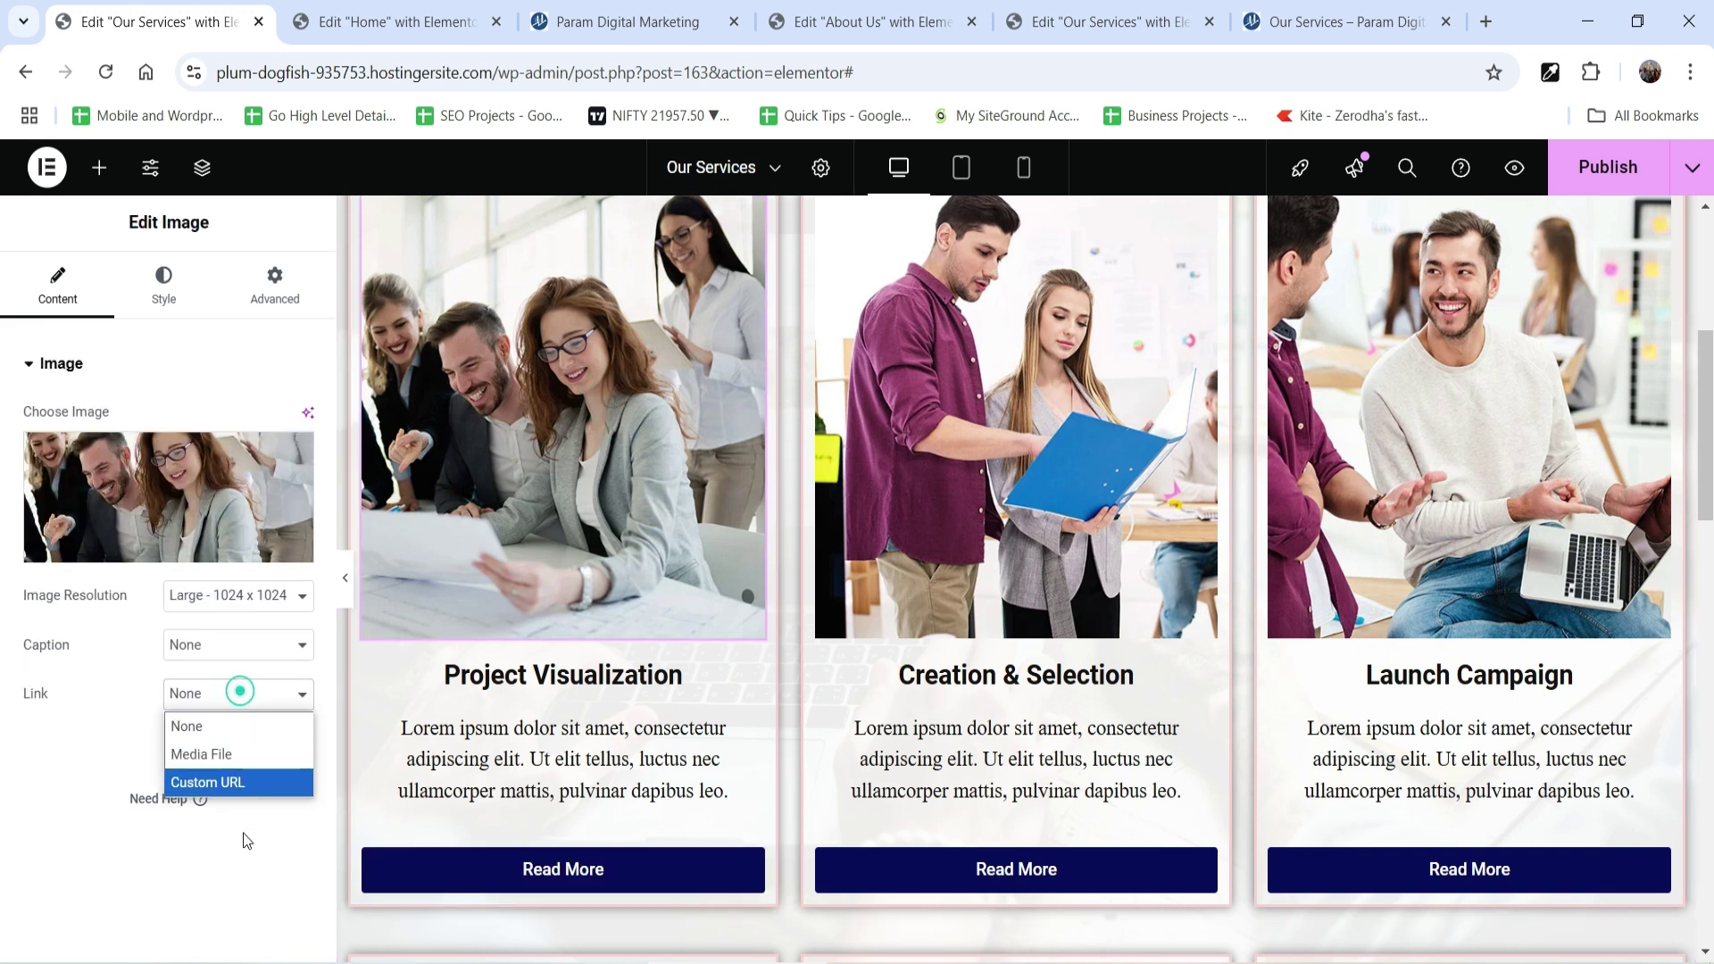
{"action": "left_click", "coordinate": [245, 783]}
{"action": "left_click", "coordinate": [299, 745]}
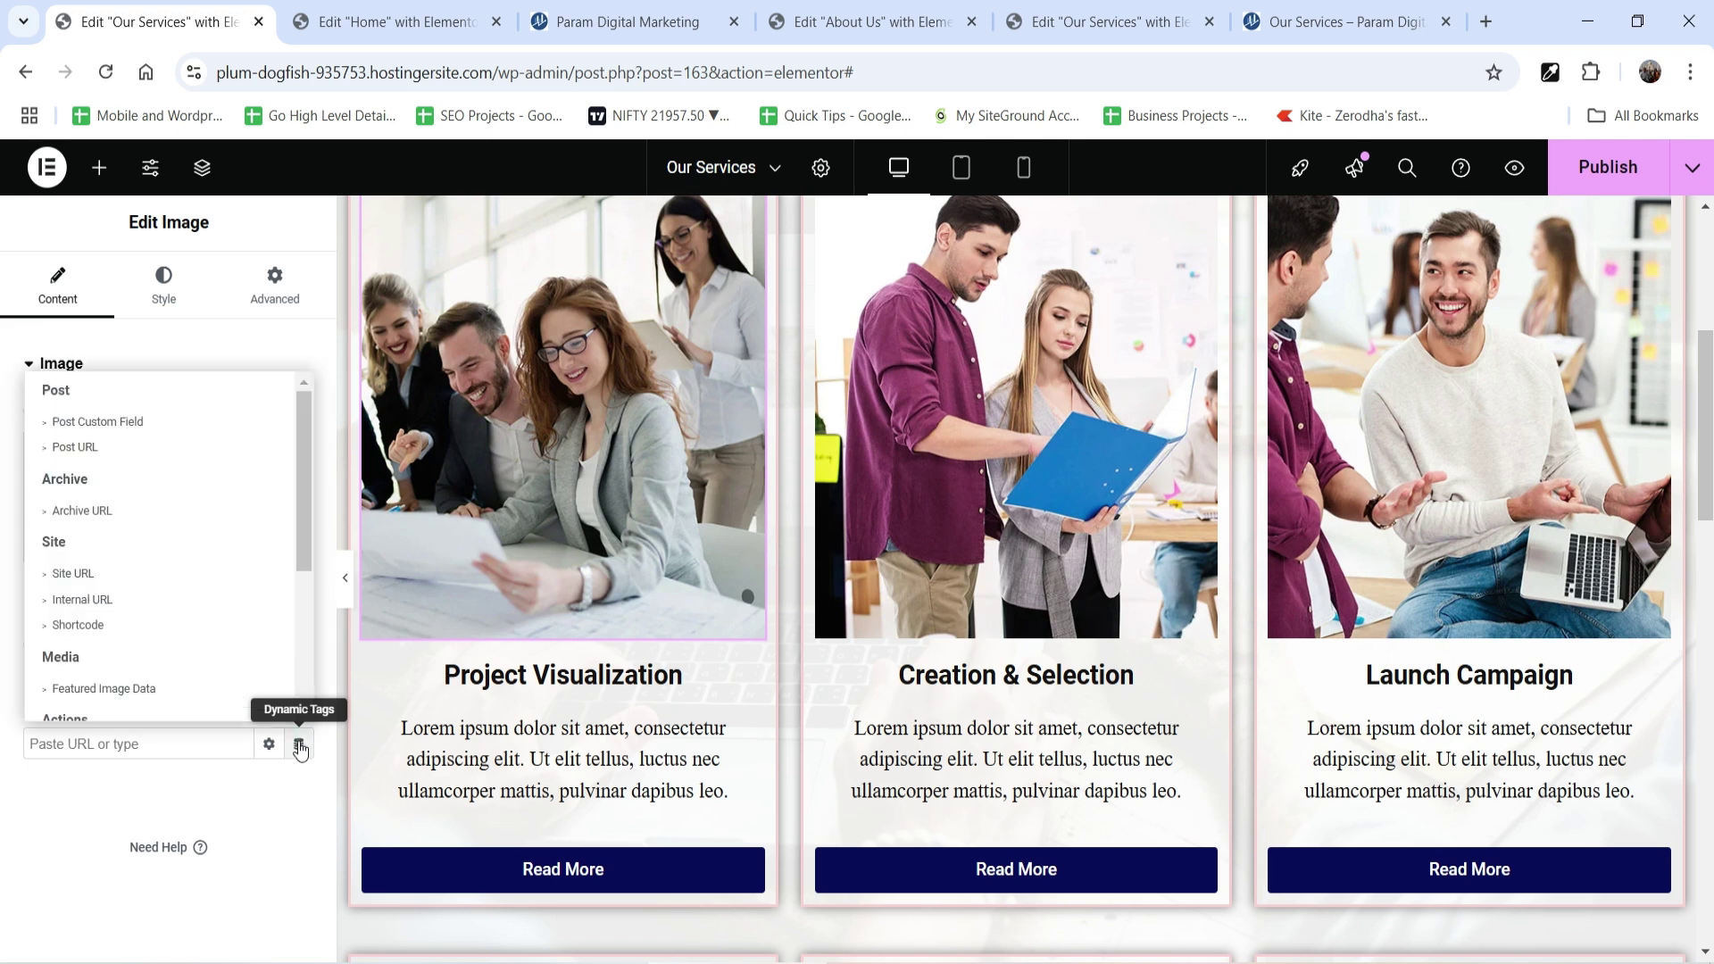
{"action": "left_click", "coordinate": [125, 598]}
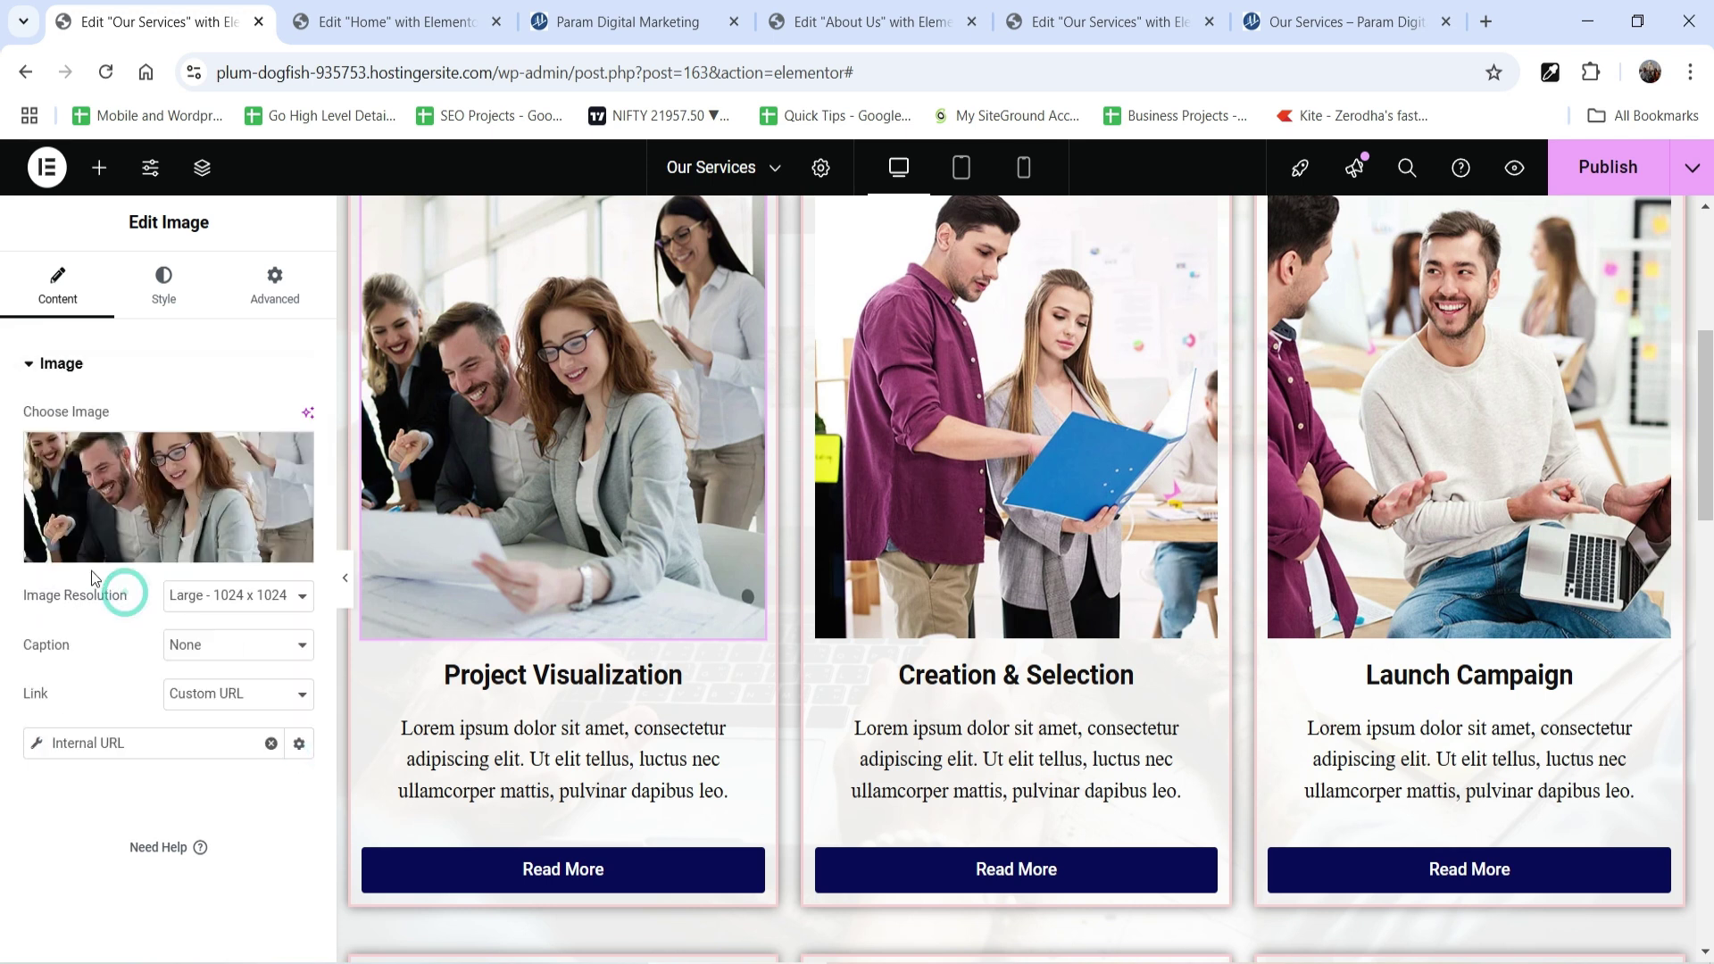
Set the image's Internal URL type to Content and choose Our Services > Project Visualization as the target.
{"action": "left_click", "coordinate": [143, 748]}
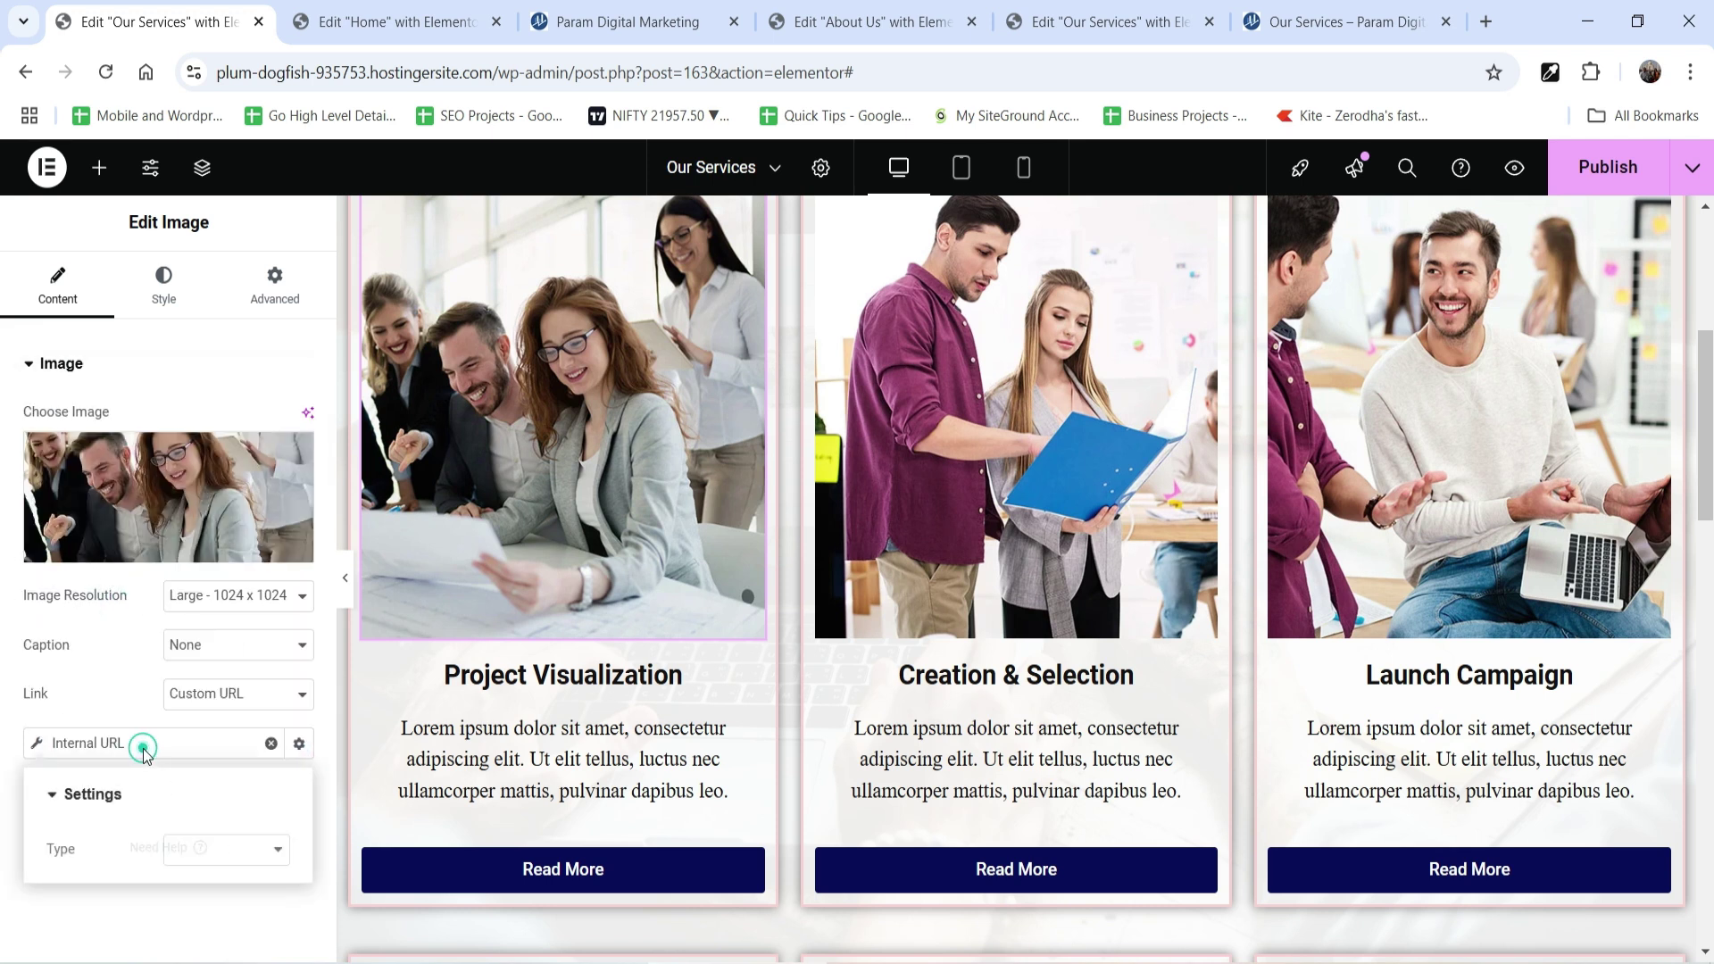
{"action": "left_click", "coordinate": [212, 855]}
{"action": "left_click", "coordinate": [212, 736]}
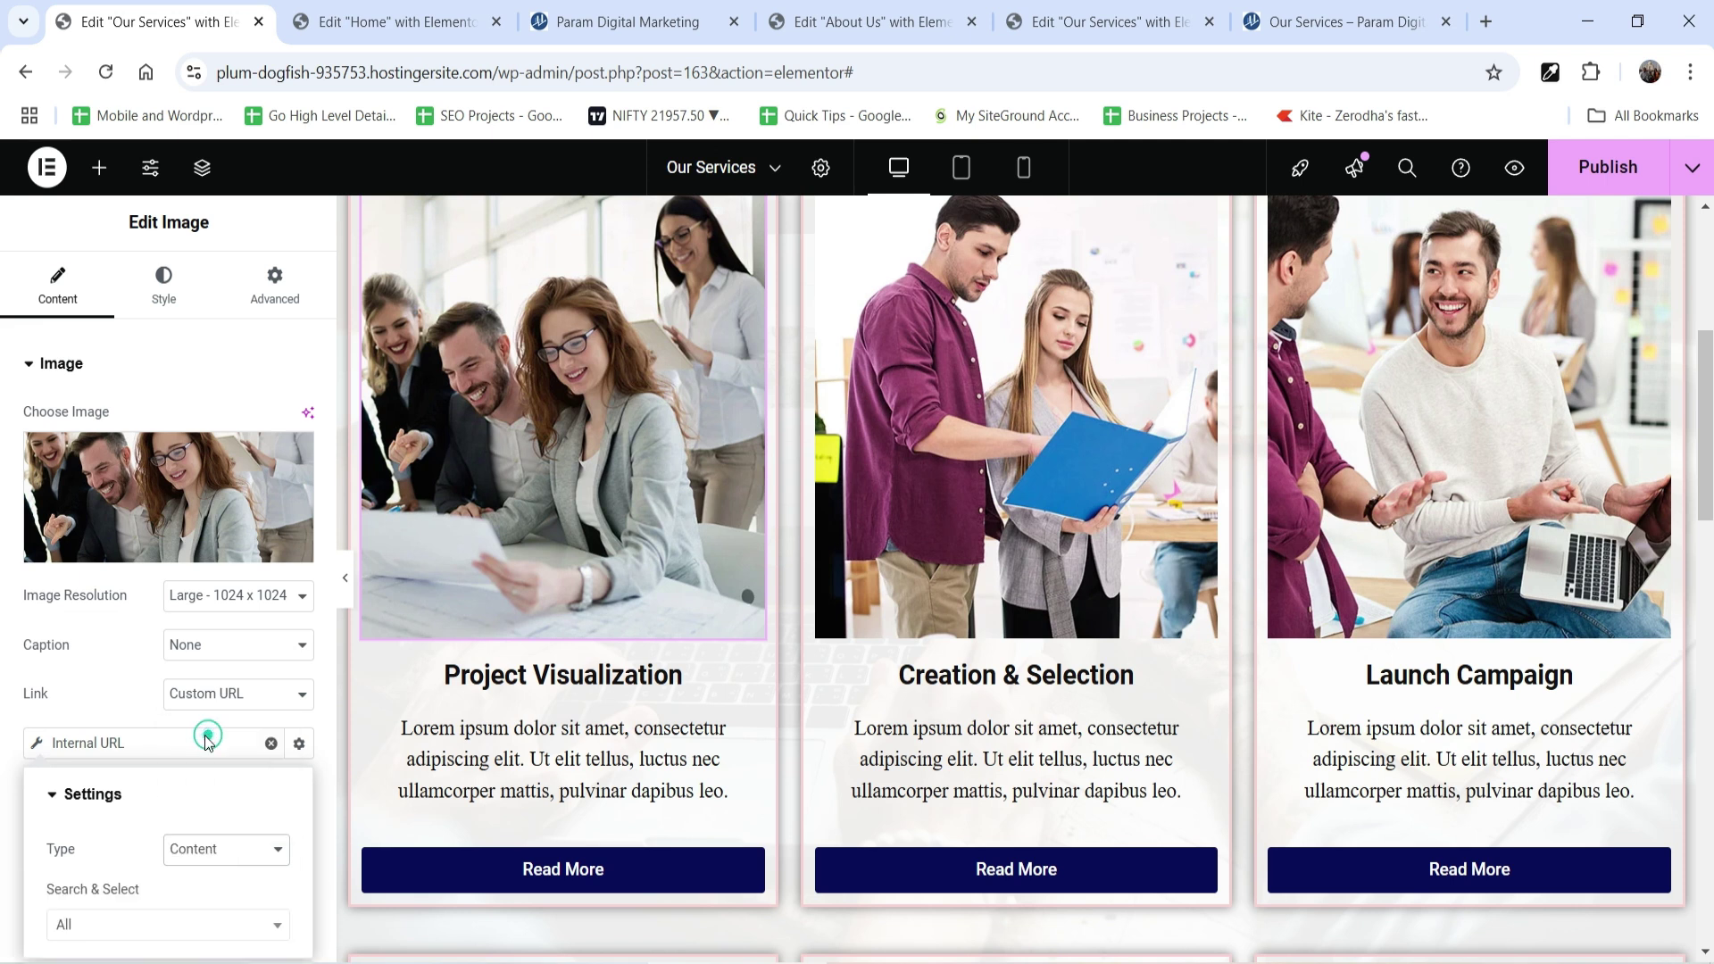
{"action": "left_click", "coordinate": [142, 934]}
{"action": "key", "text": "ctrl+v"}
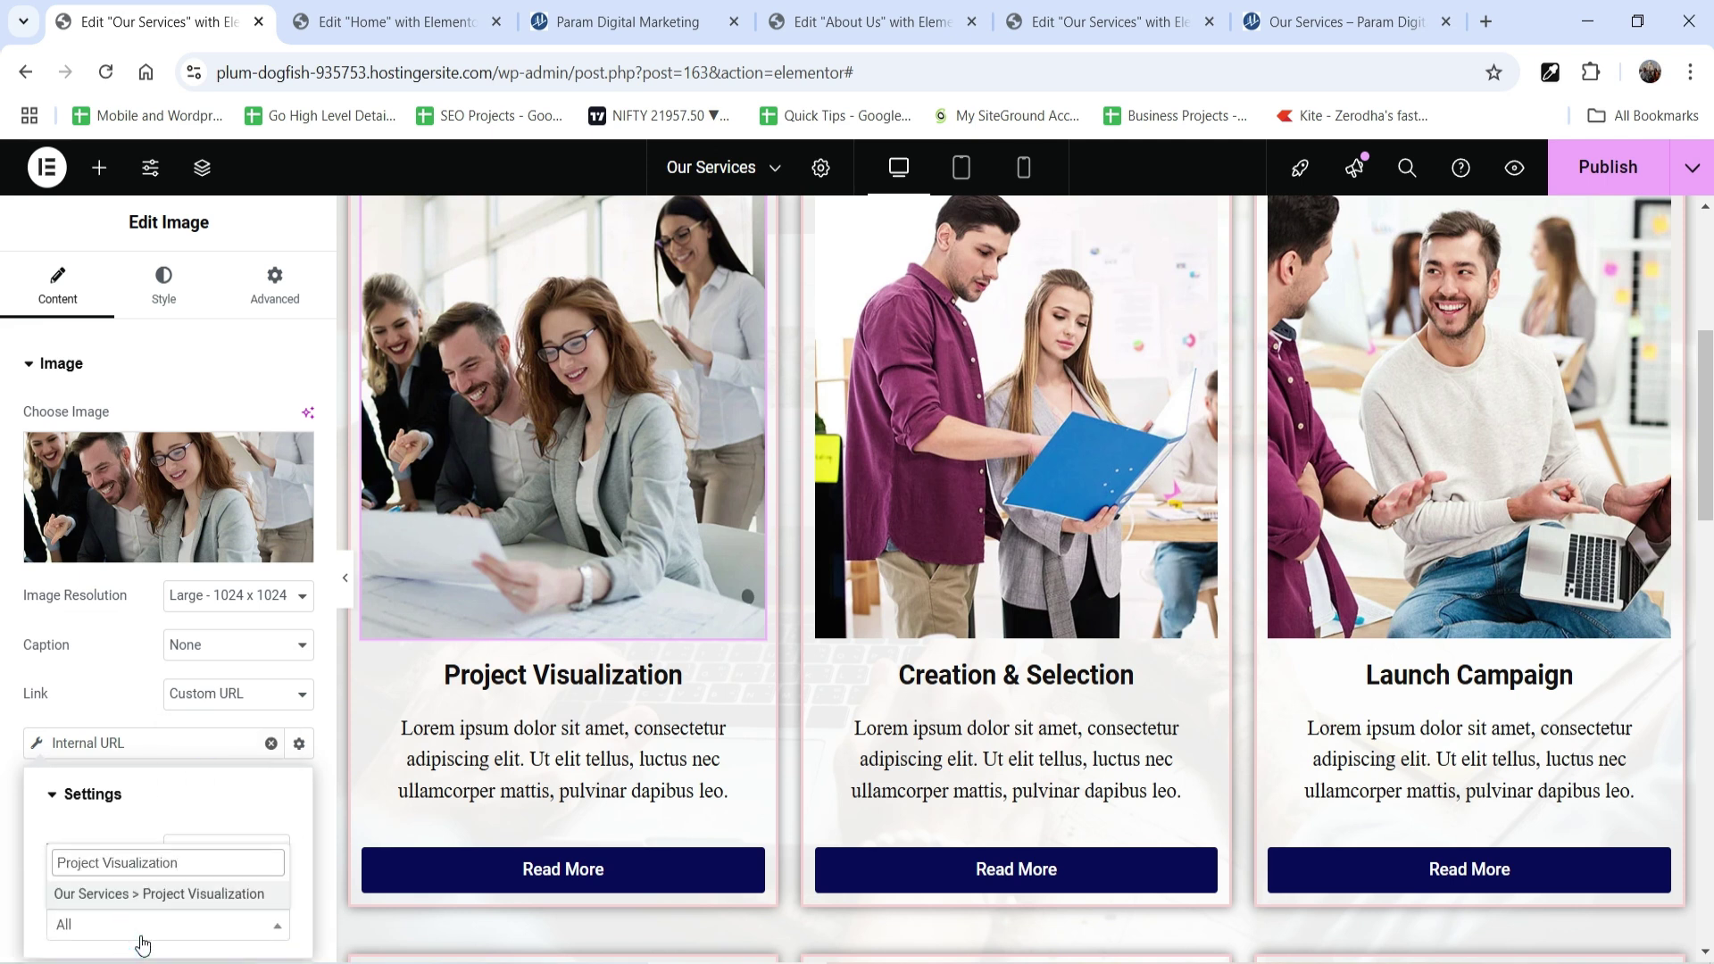
{"action": "left_click", "coordinate": [186, 895]}
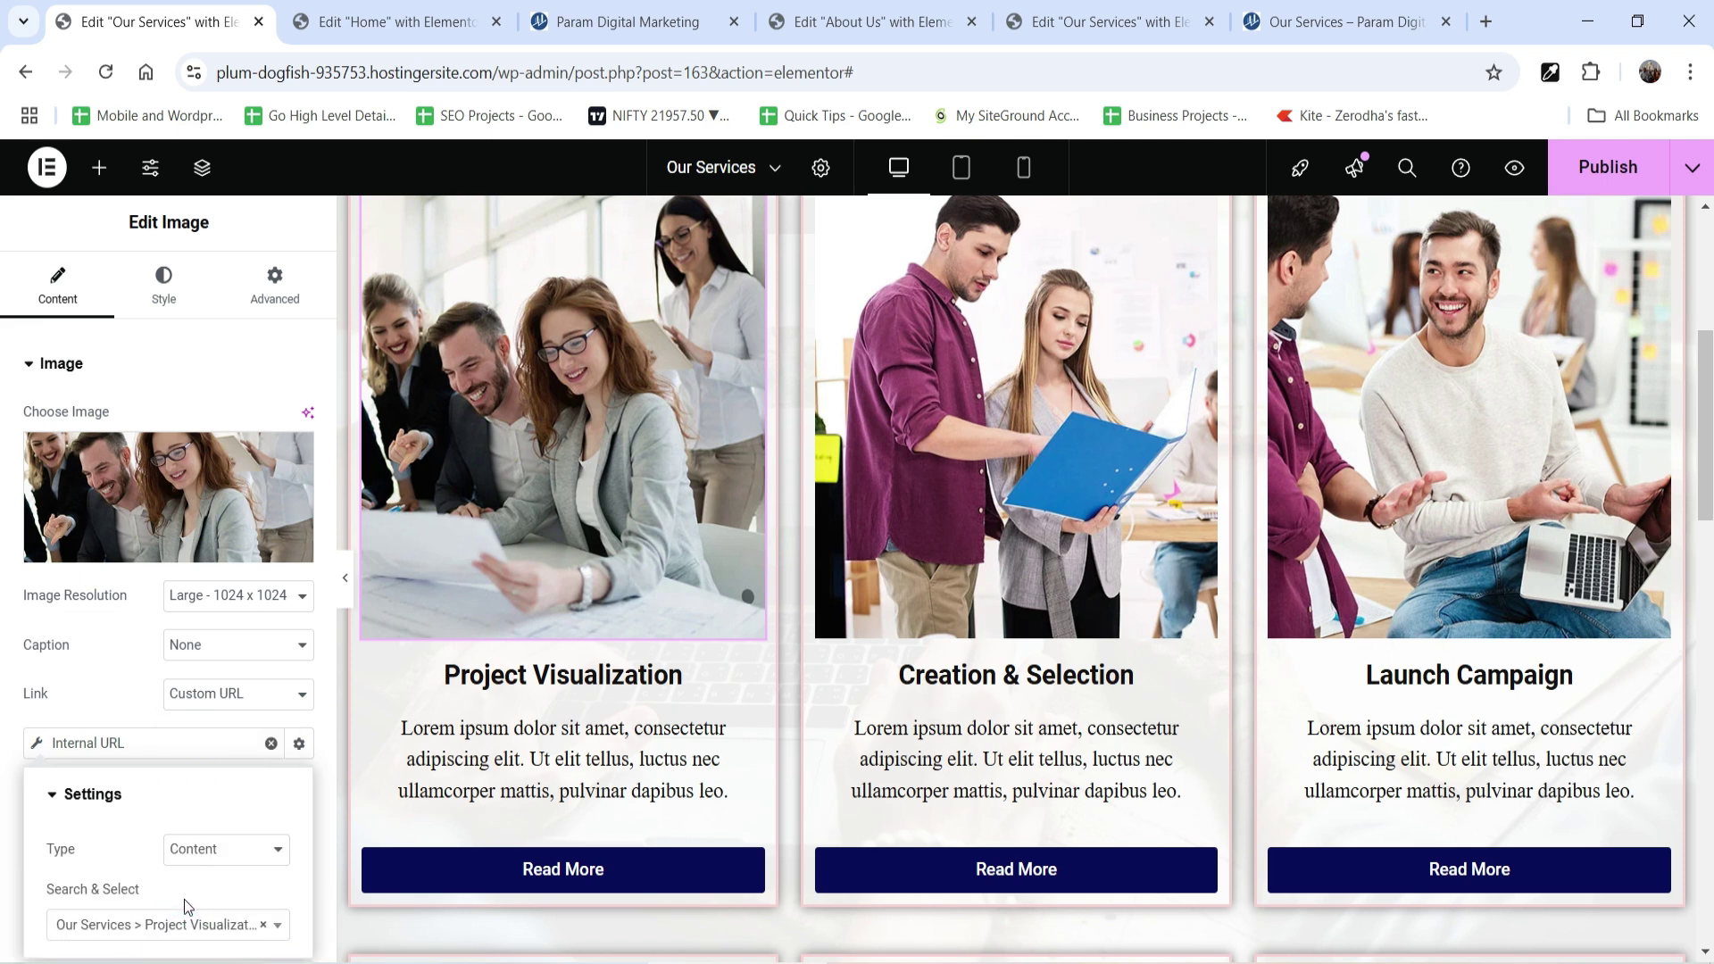
Publish the template, reload the live Our Services page and test the Project Visualization card's Read More button.
{"action": "left_click", "coordinate": [1637, 161]}
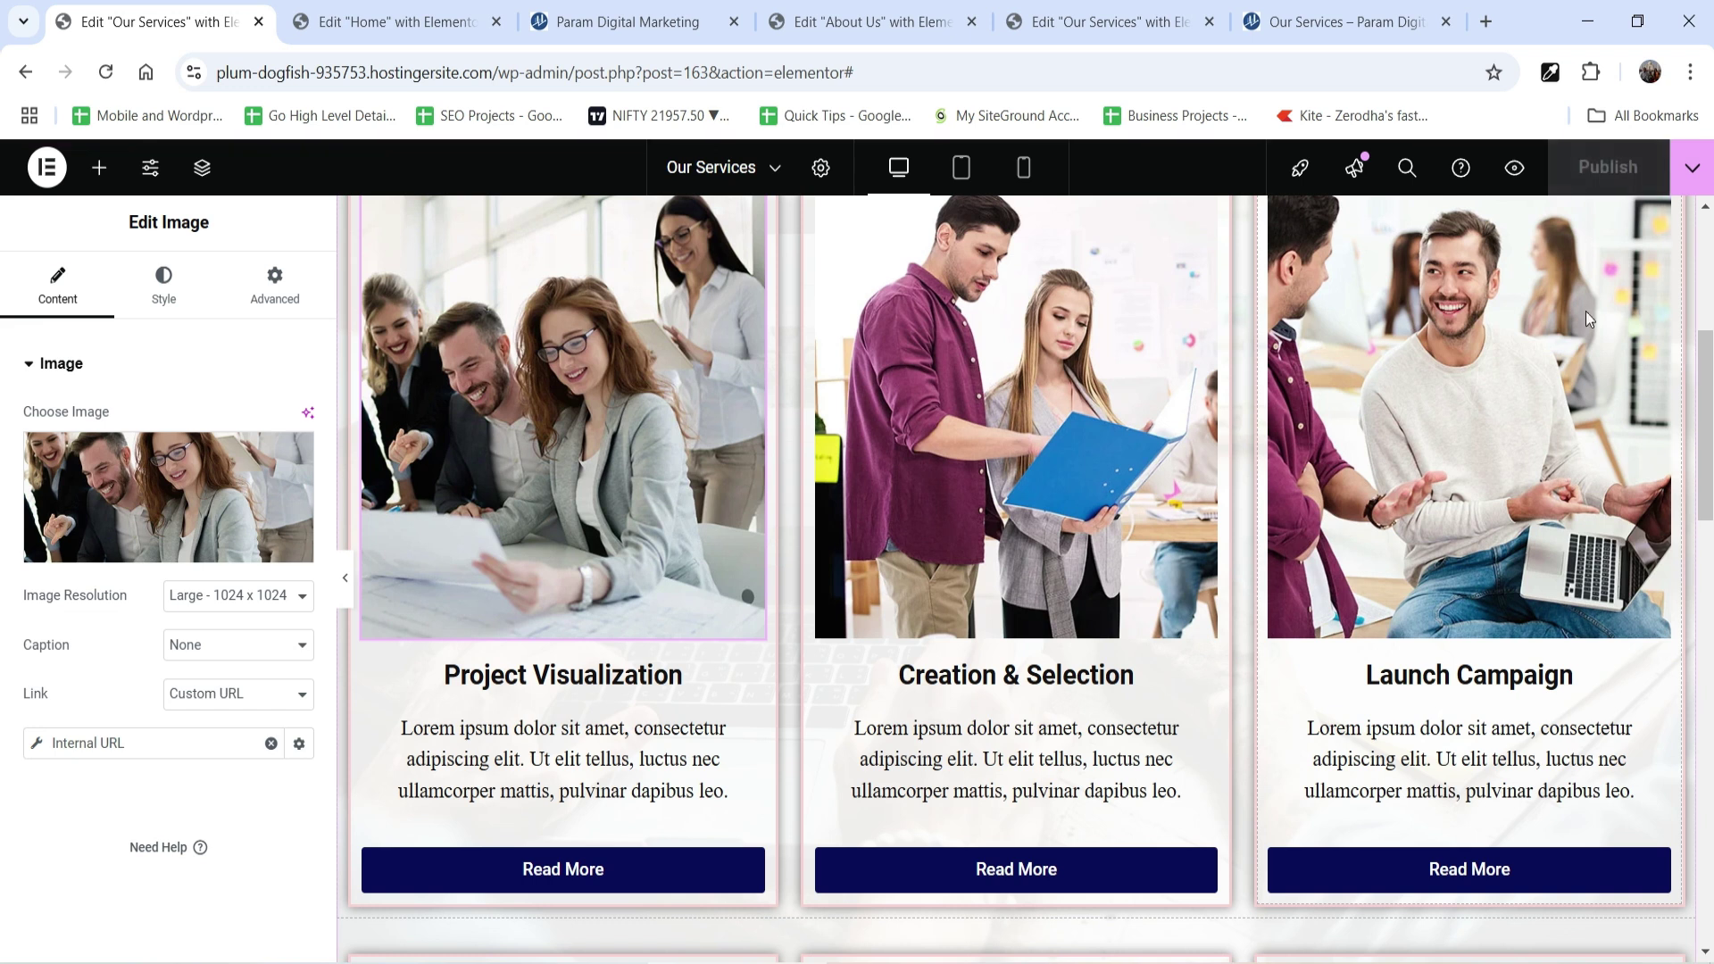
{"action": "left_click", "coordinate": [1340, 22]}
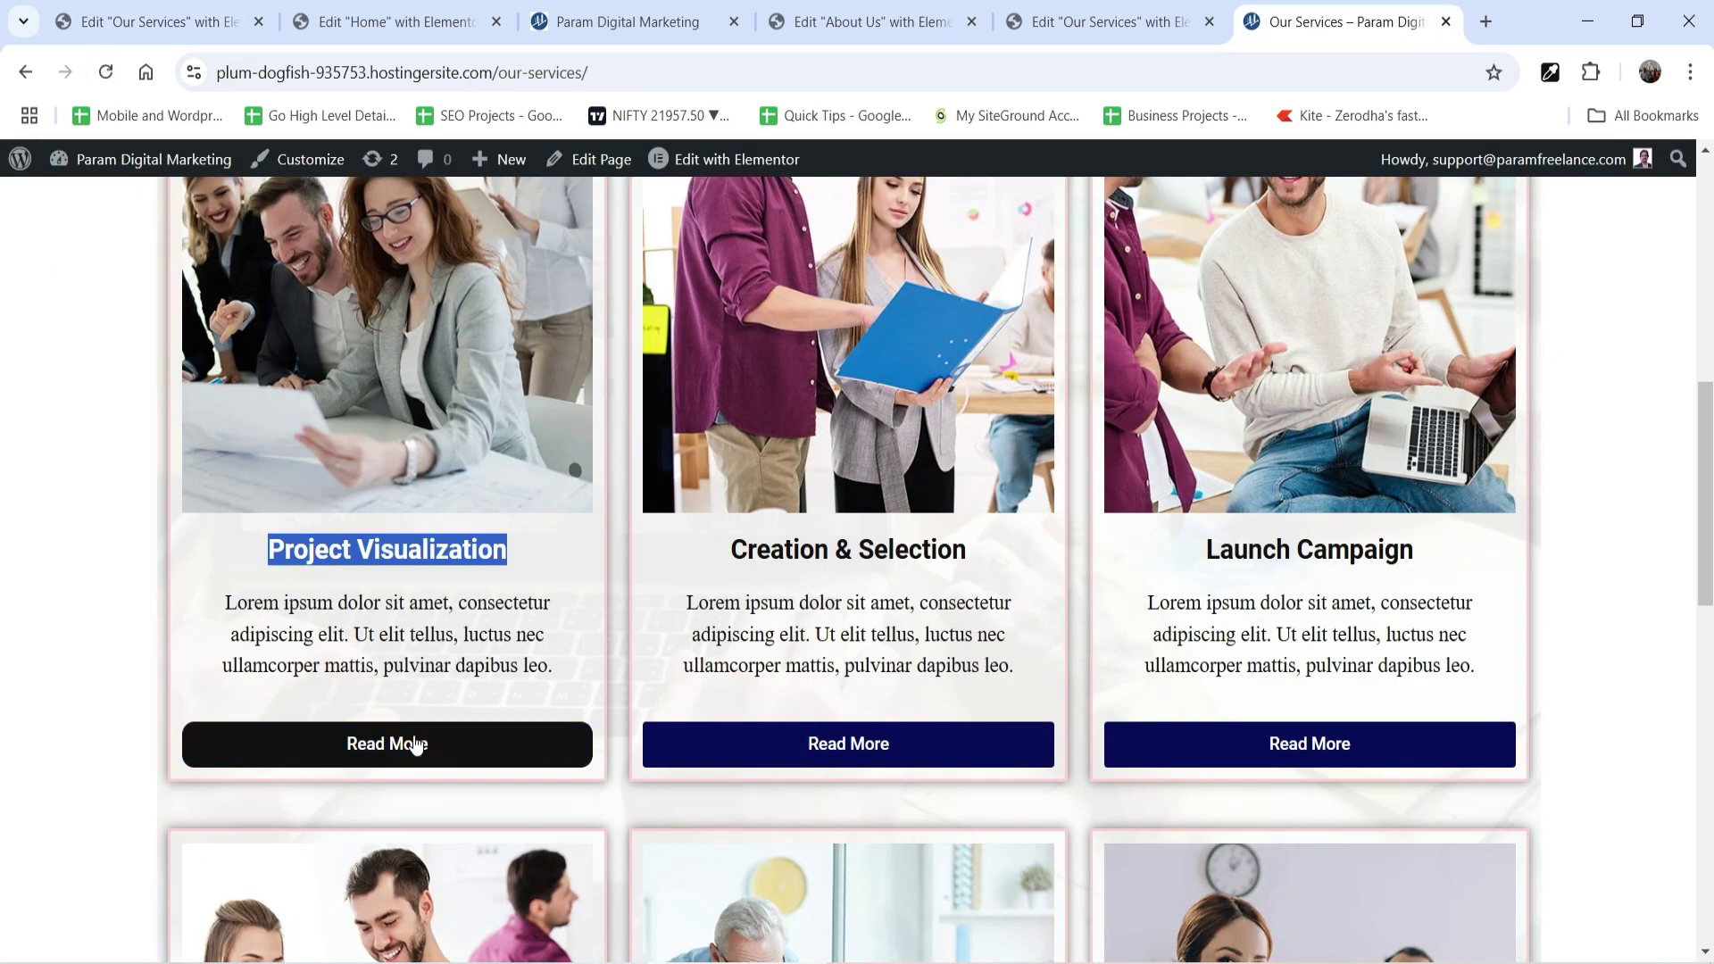
{"action": "left_click", "coordinate": [106, 73]}
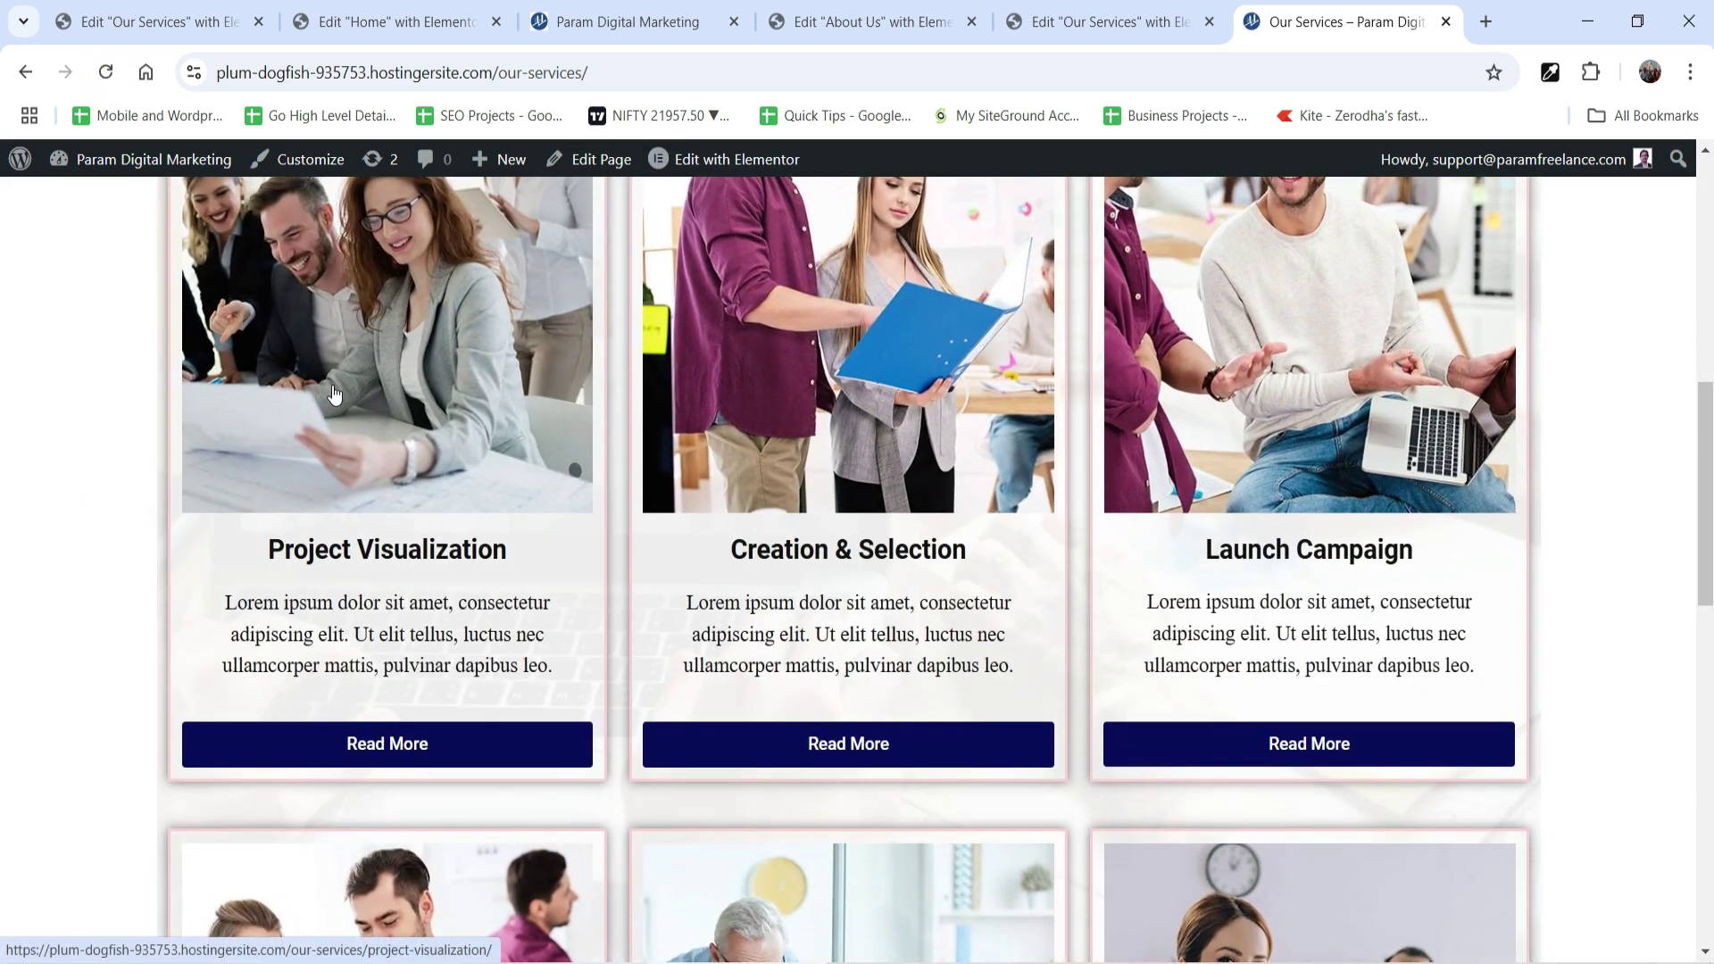
{"action": "left_click", "coordinate": [407, 741]}
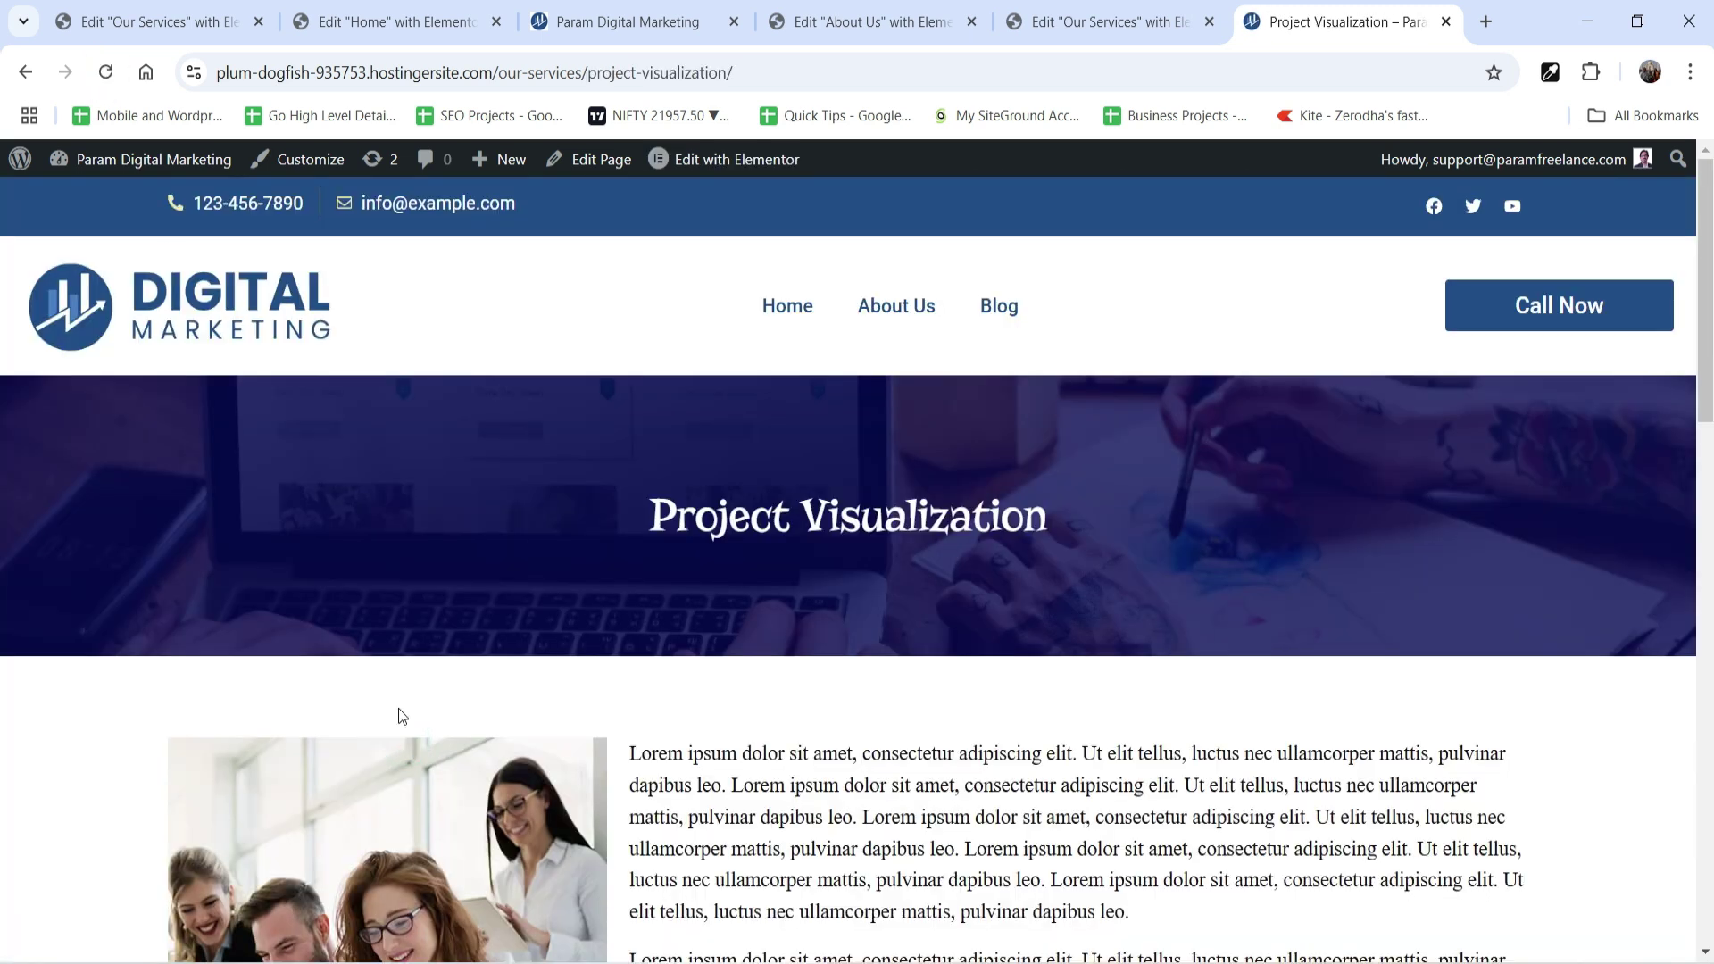
Test the Project Visualization card's Read More button on the live Home page and return to Home's service cards.
{"action": "left_click", "coordinate": [799, 308]}
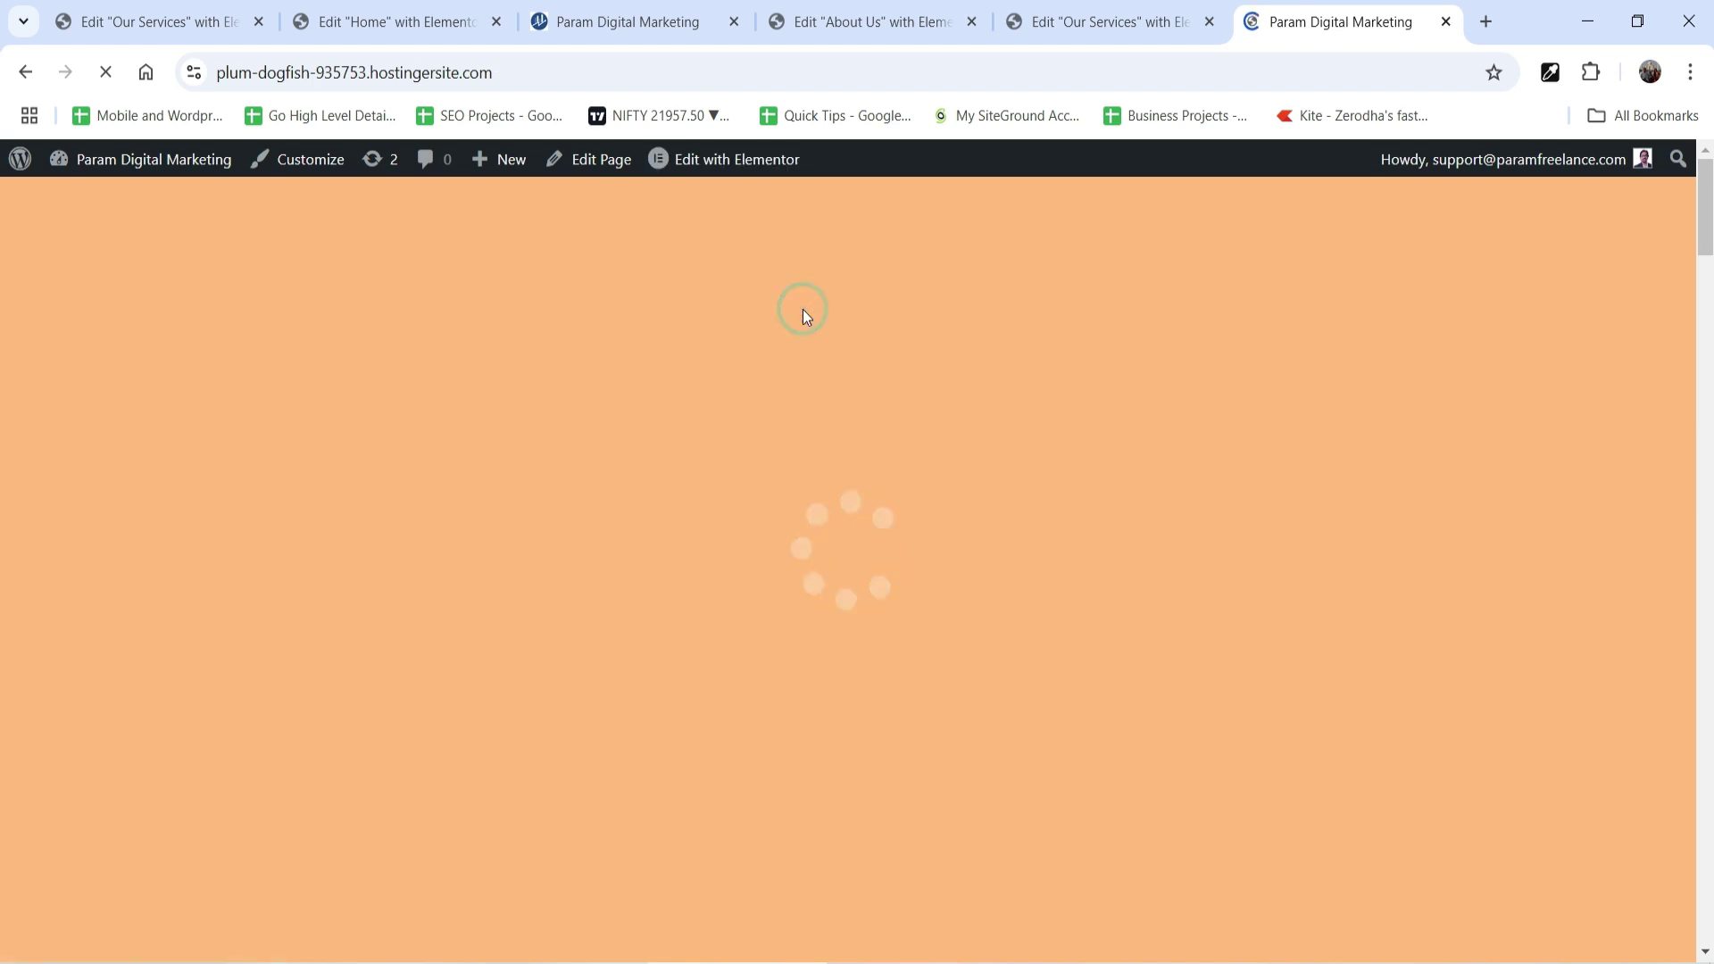
{"action": "scroll", "coordinate": [736, 321], "scroll_direction": "down", "scroll_amount": 10}
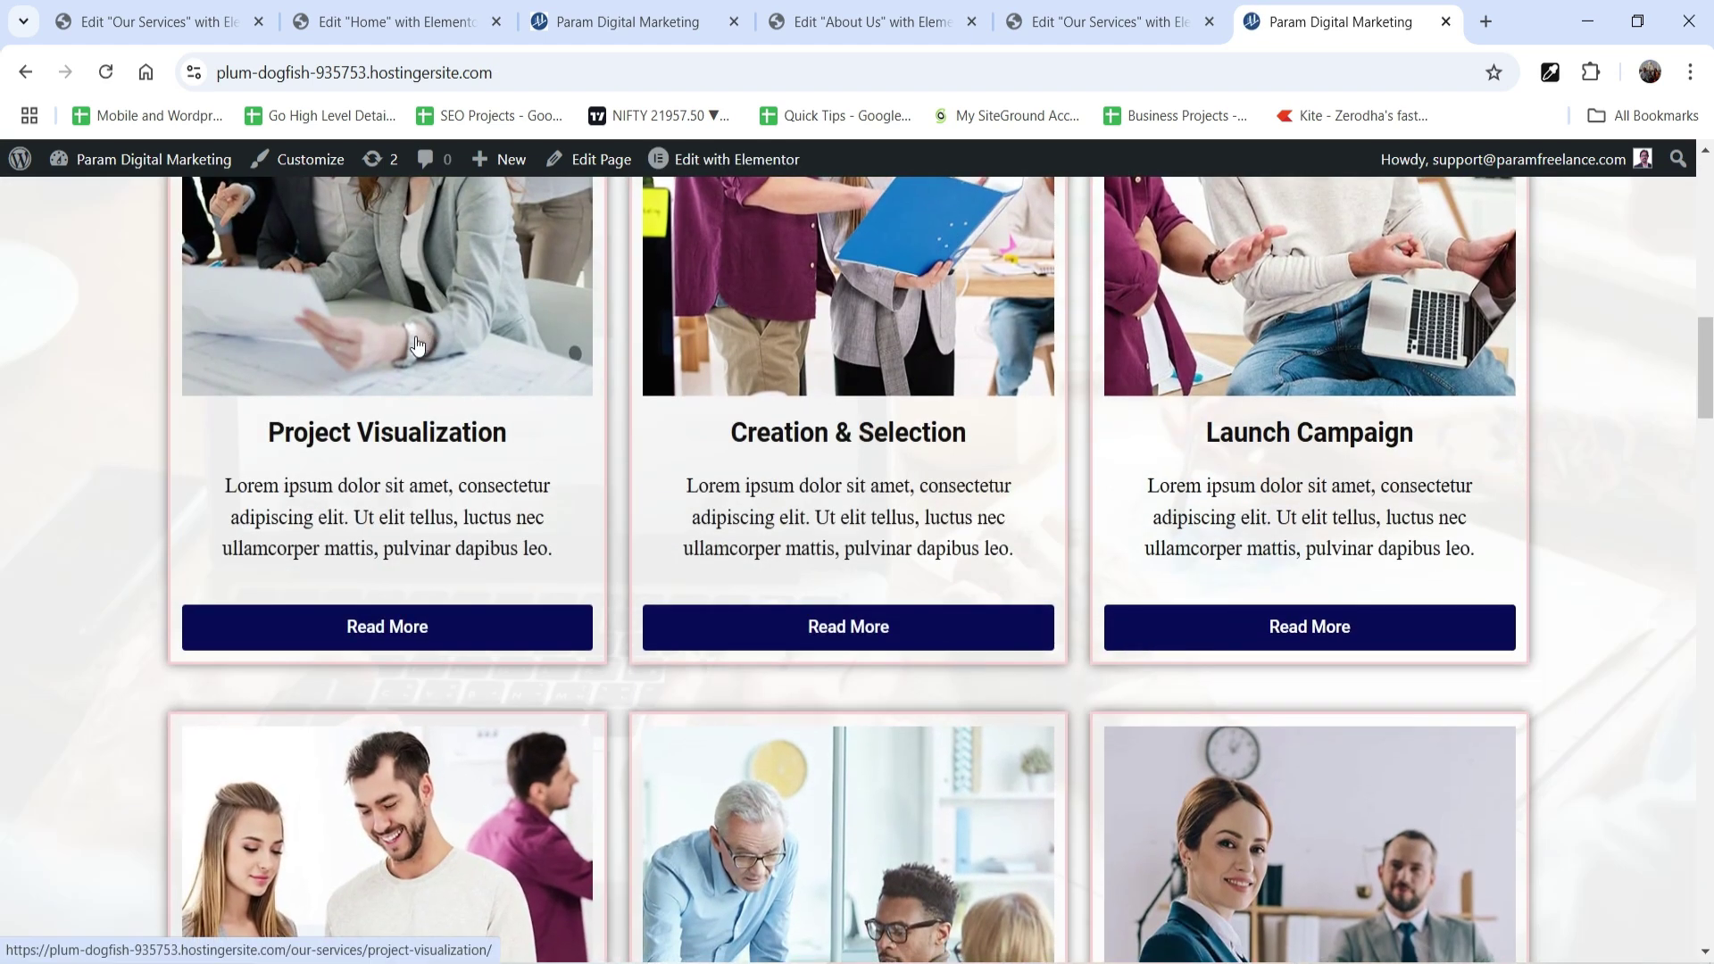
{"action": "left_click", "coordinate": [429, 632]}
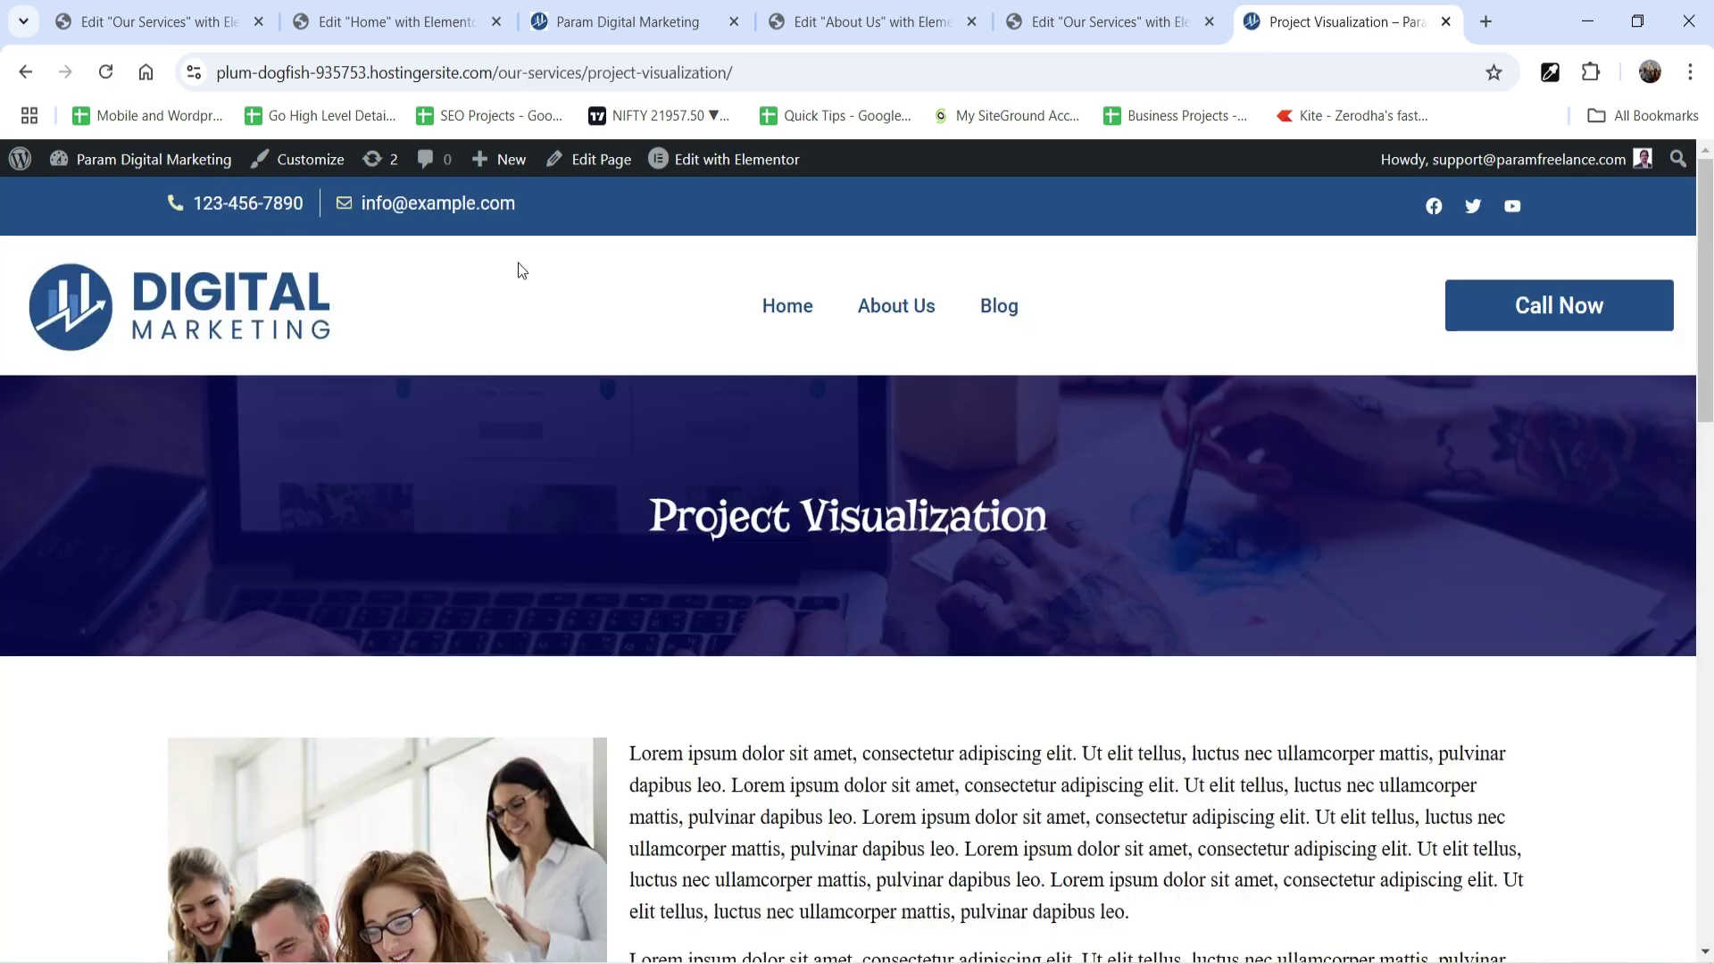
{"action": "left_click", "coordinate": [799, 308]}
{"action": "scroll", "coordinate": [1374, 345], "scroll_direction": "down", "scroll_amount": 10}
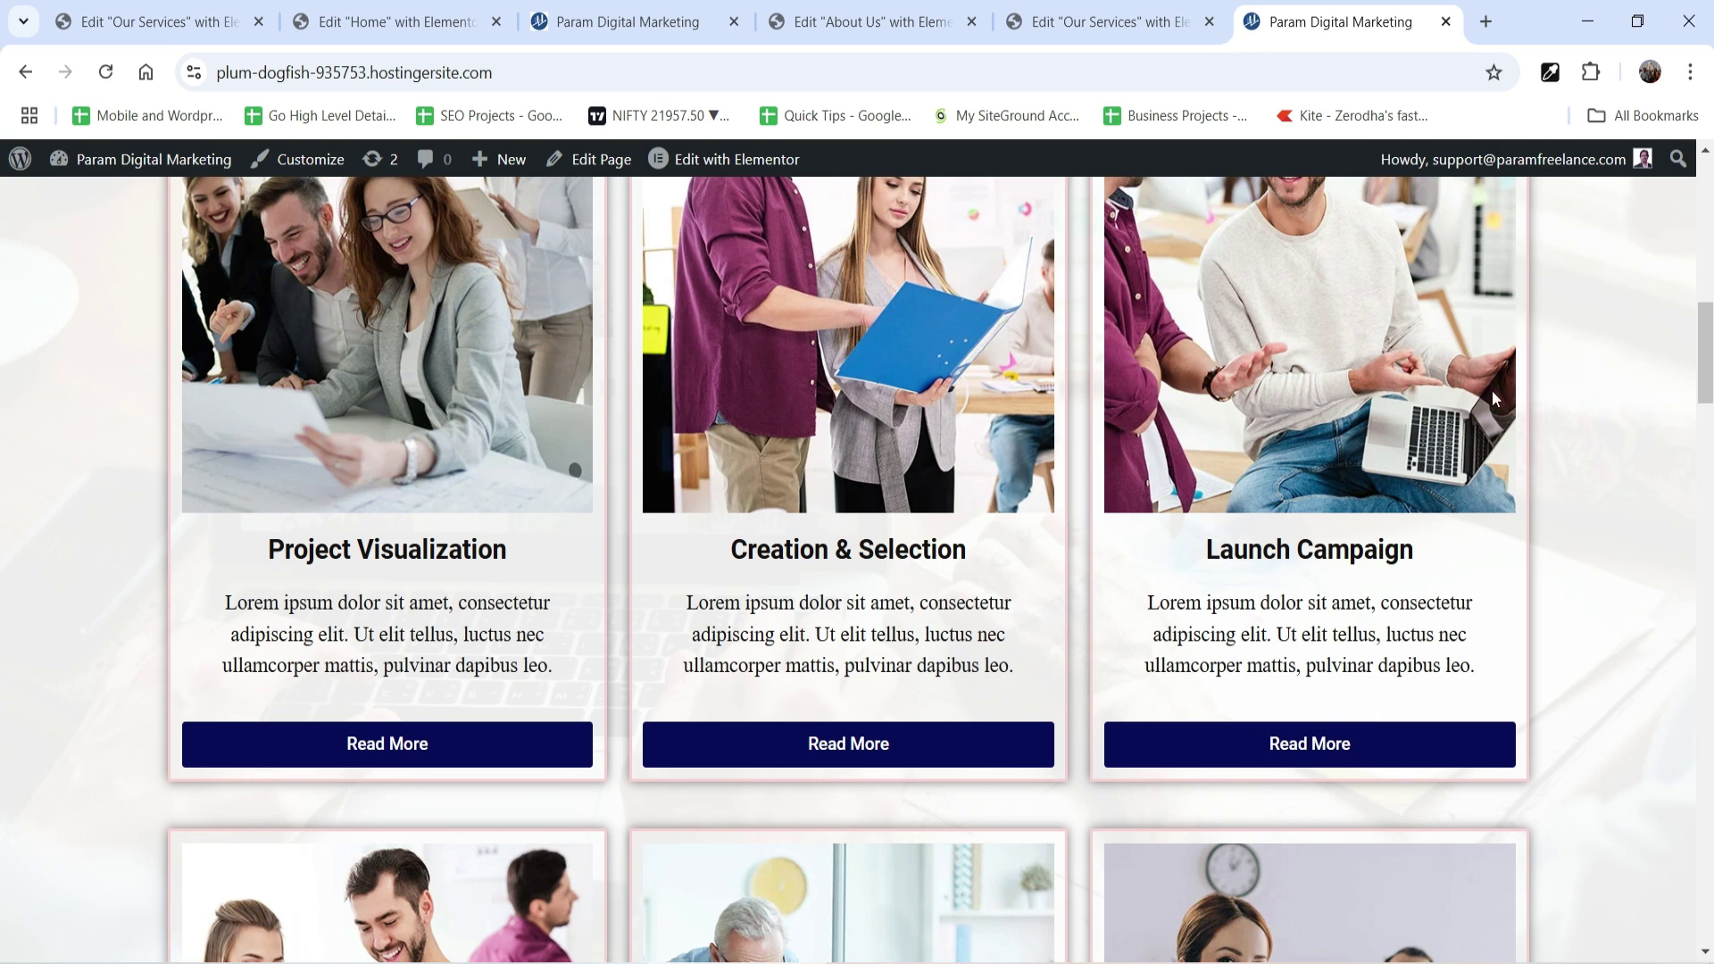
Create a new page and title it Creation & Selection, copying the title from the matching card heading in the services template.
{"action": "scroll", "coordinate": [1426, 577], "scroll_direction": "down", "scroll_amount": 4}
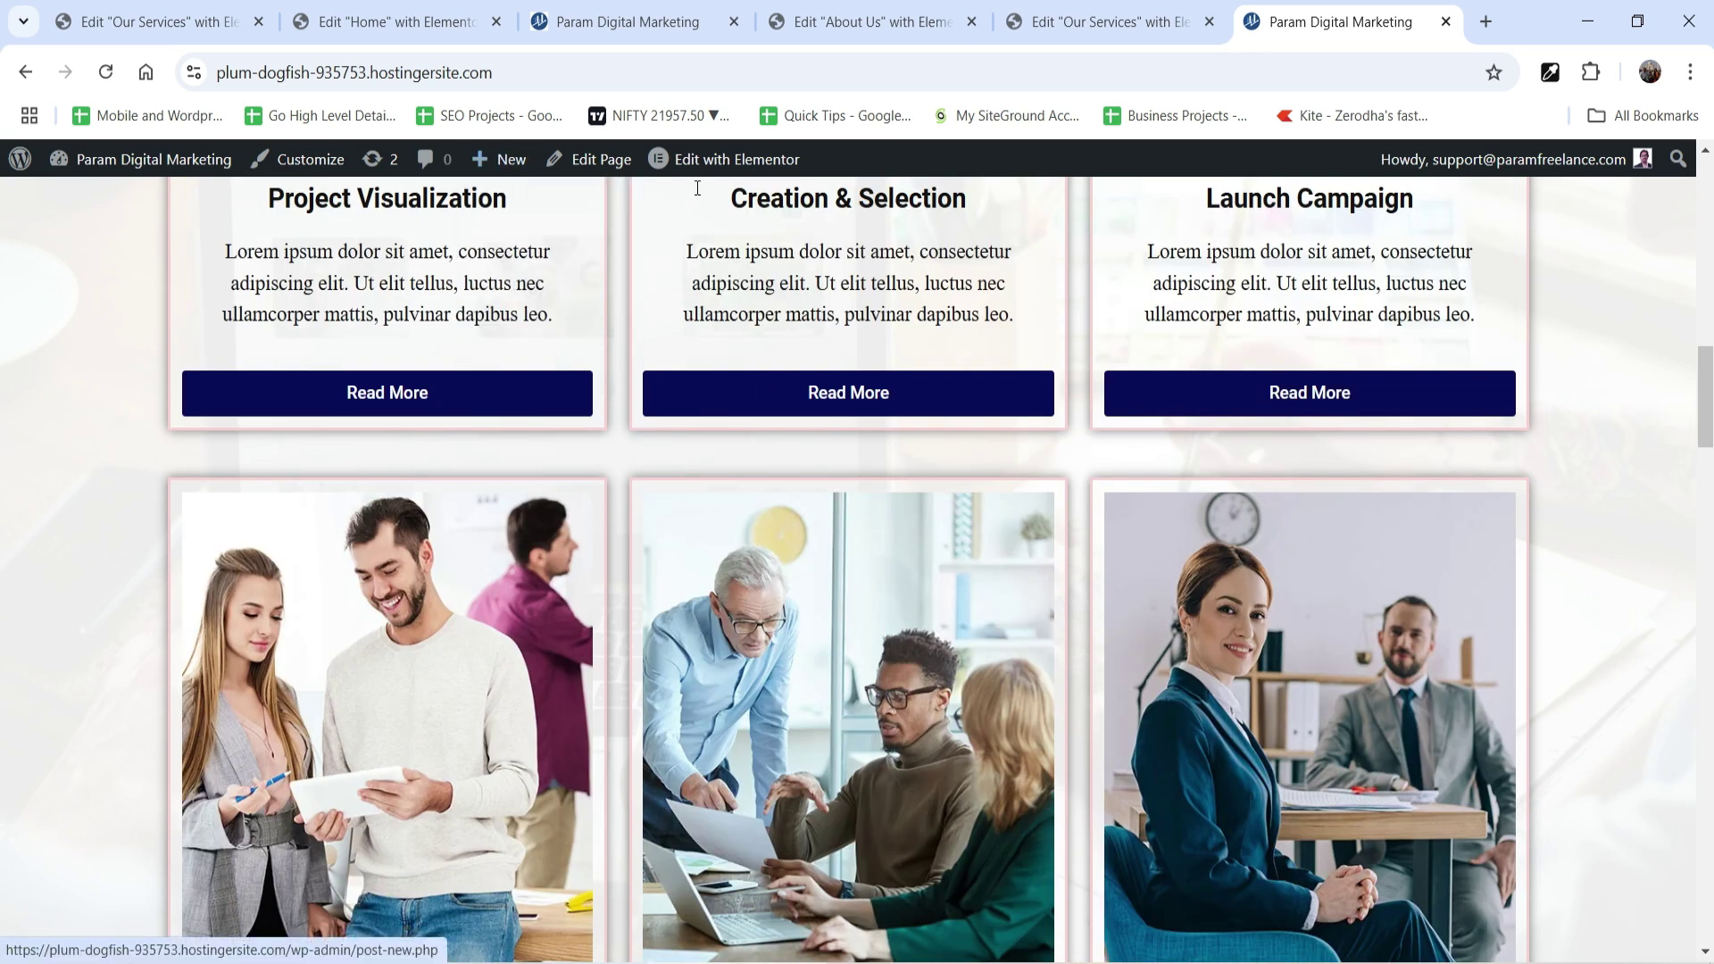
{"action": "mouse_move", "coordinate": [502, 177]}
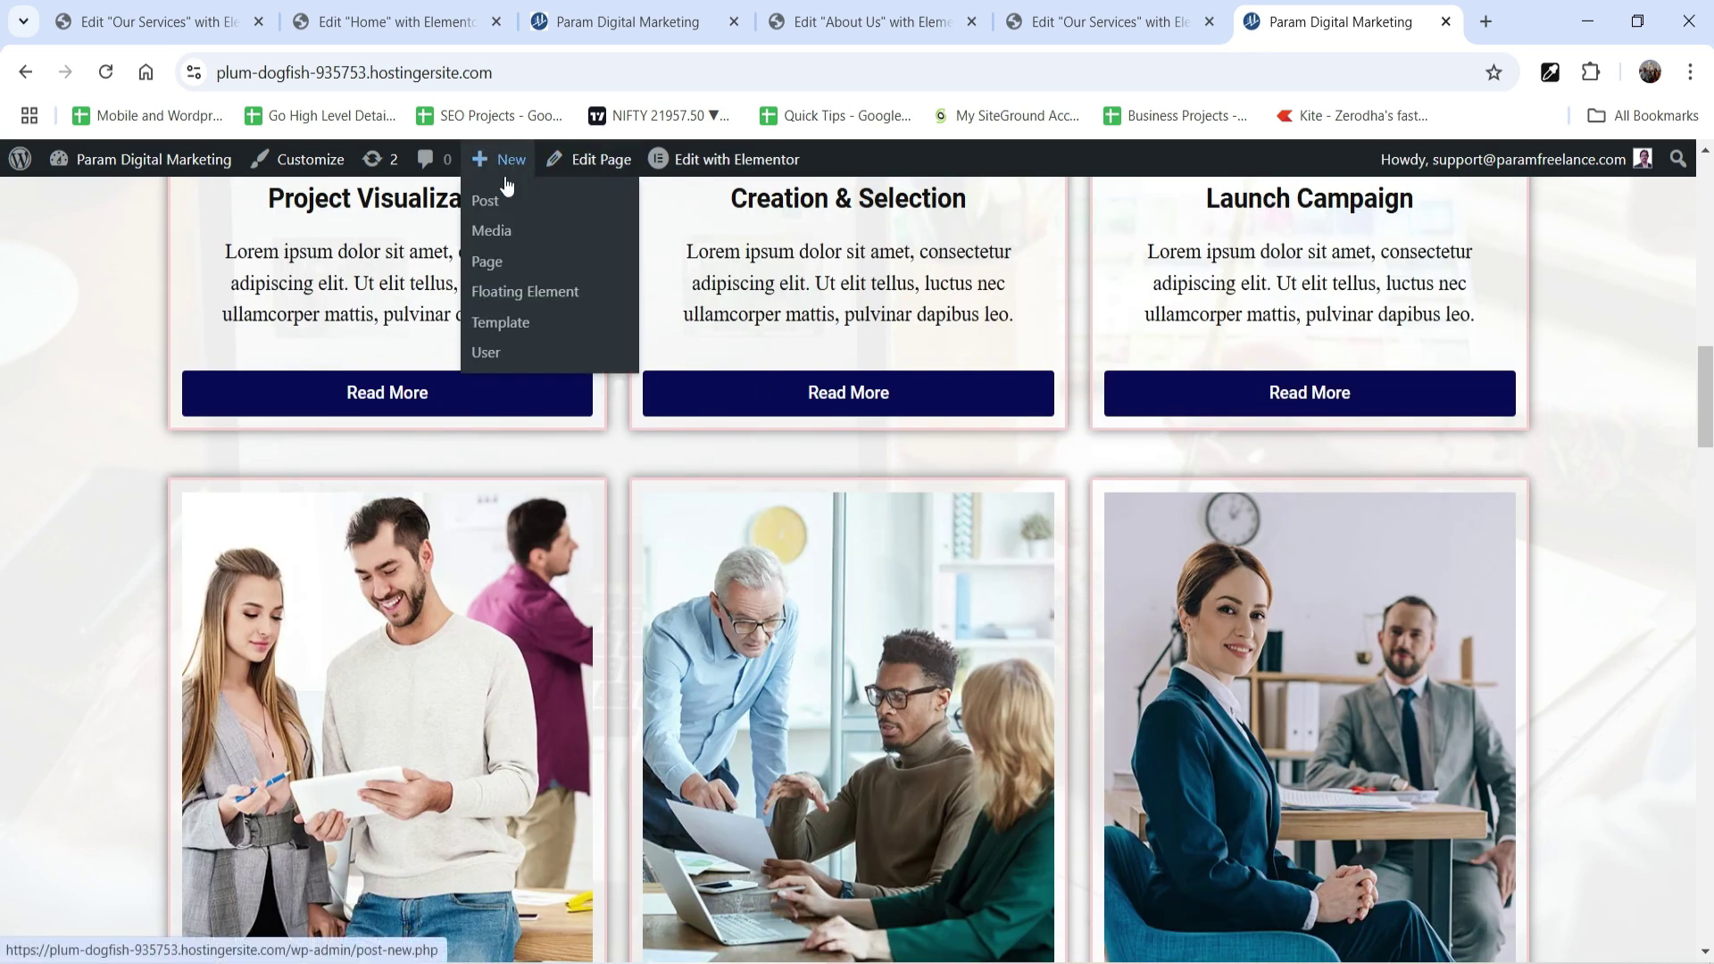
{"action": "left_click", "coordinate": [487, 261]}
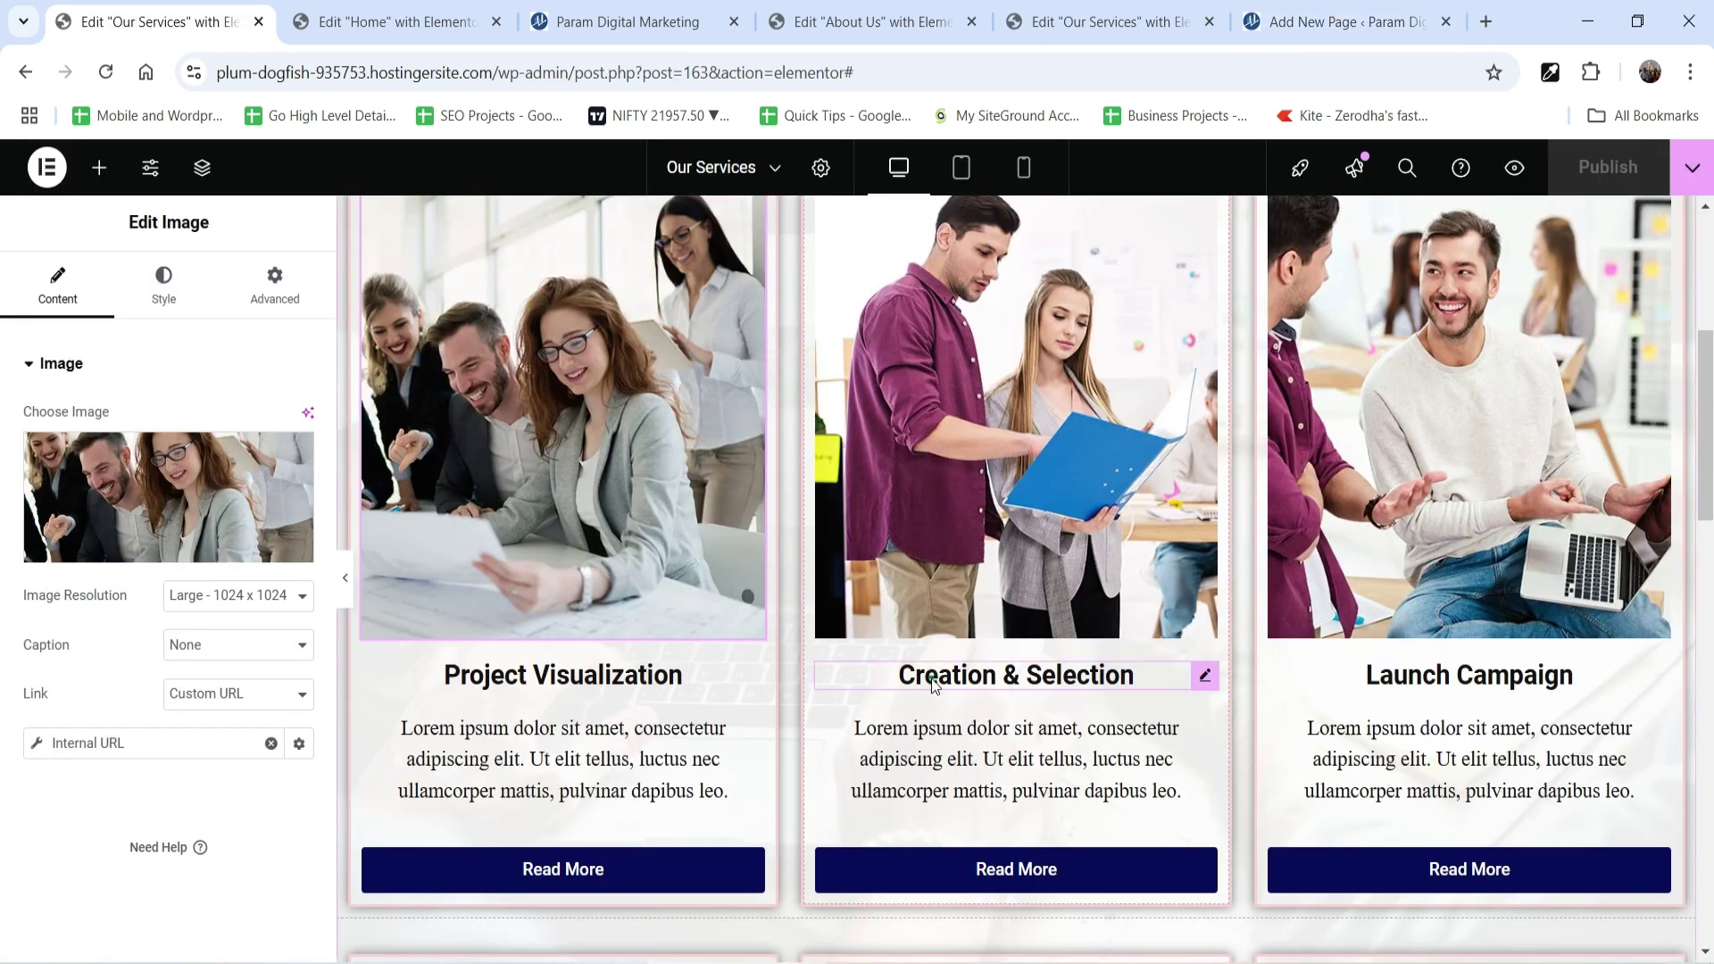
{"action": "left_click", "coordinate": [929, 676]}
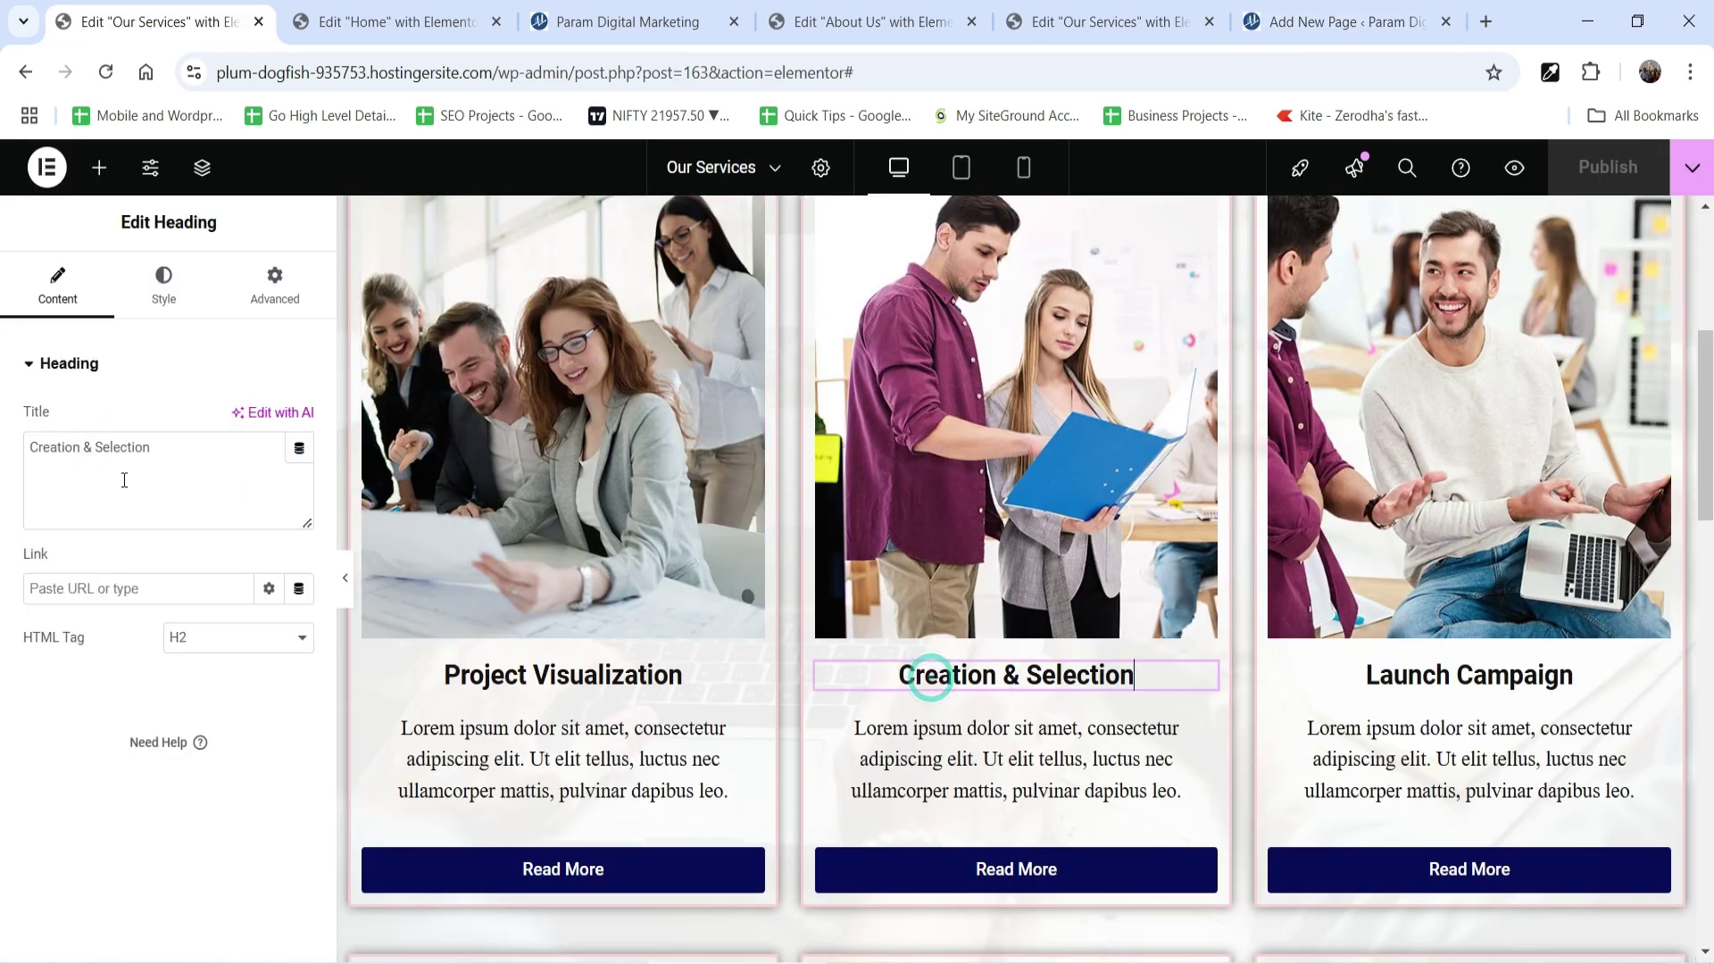
{"action": "triple_click", "coordinate": [183, 451]}
{"action": "key", "text": "ctrl+c"}
{"action": "left_click", "coordinate": [1329, 19]}
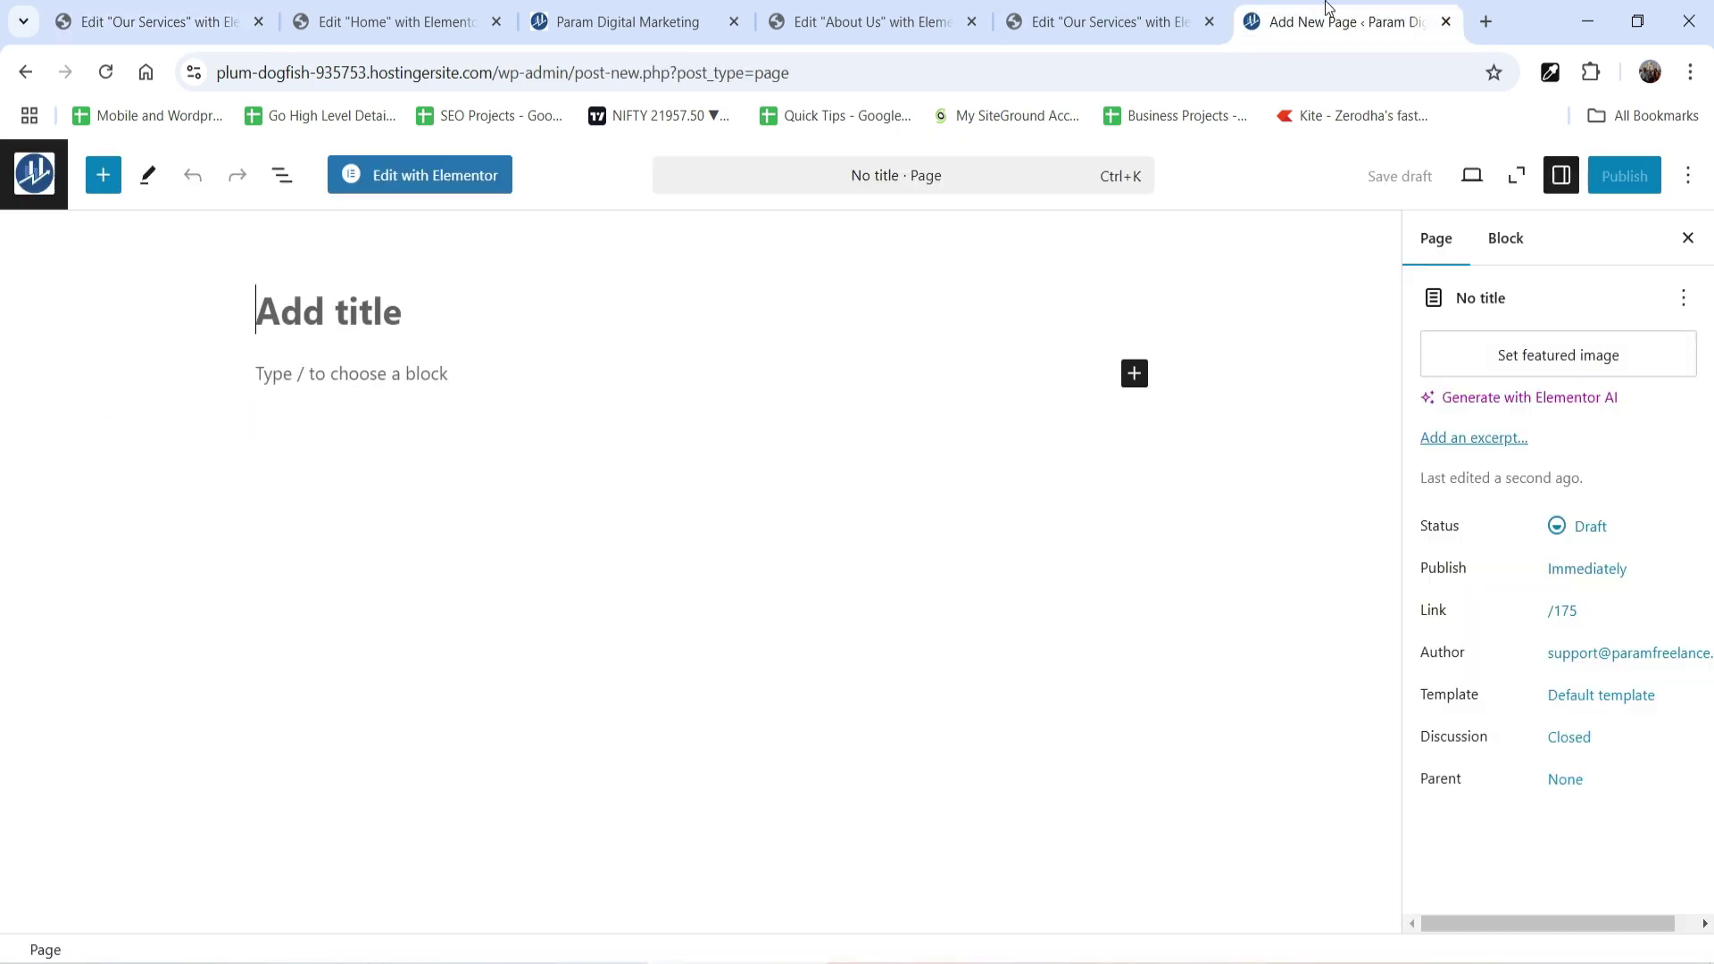
{"action": "left_click", "coordinate": [498, 304]}
{"action": "key", "text": "ctrl+v"}
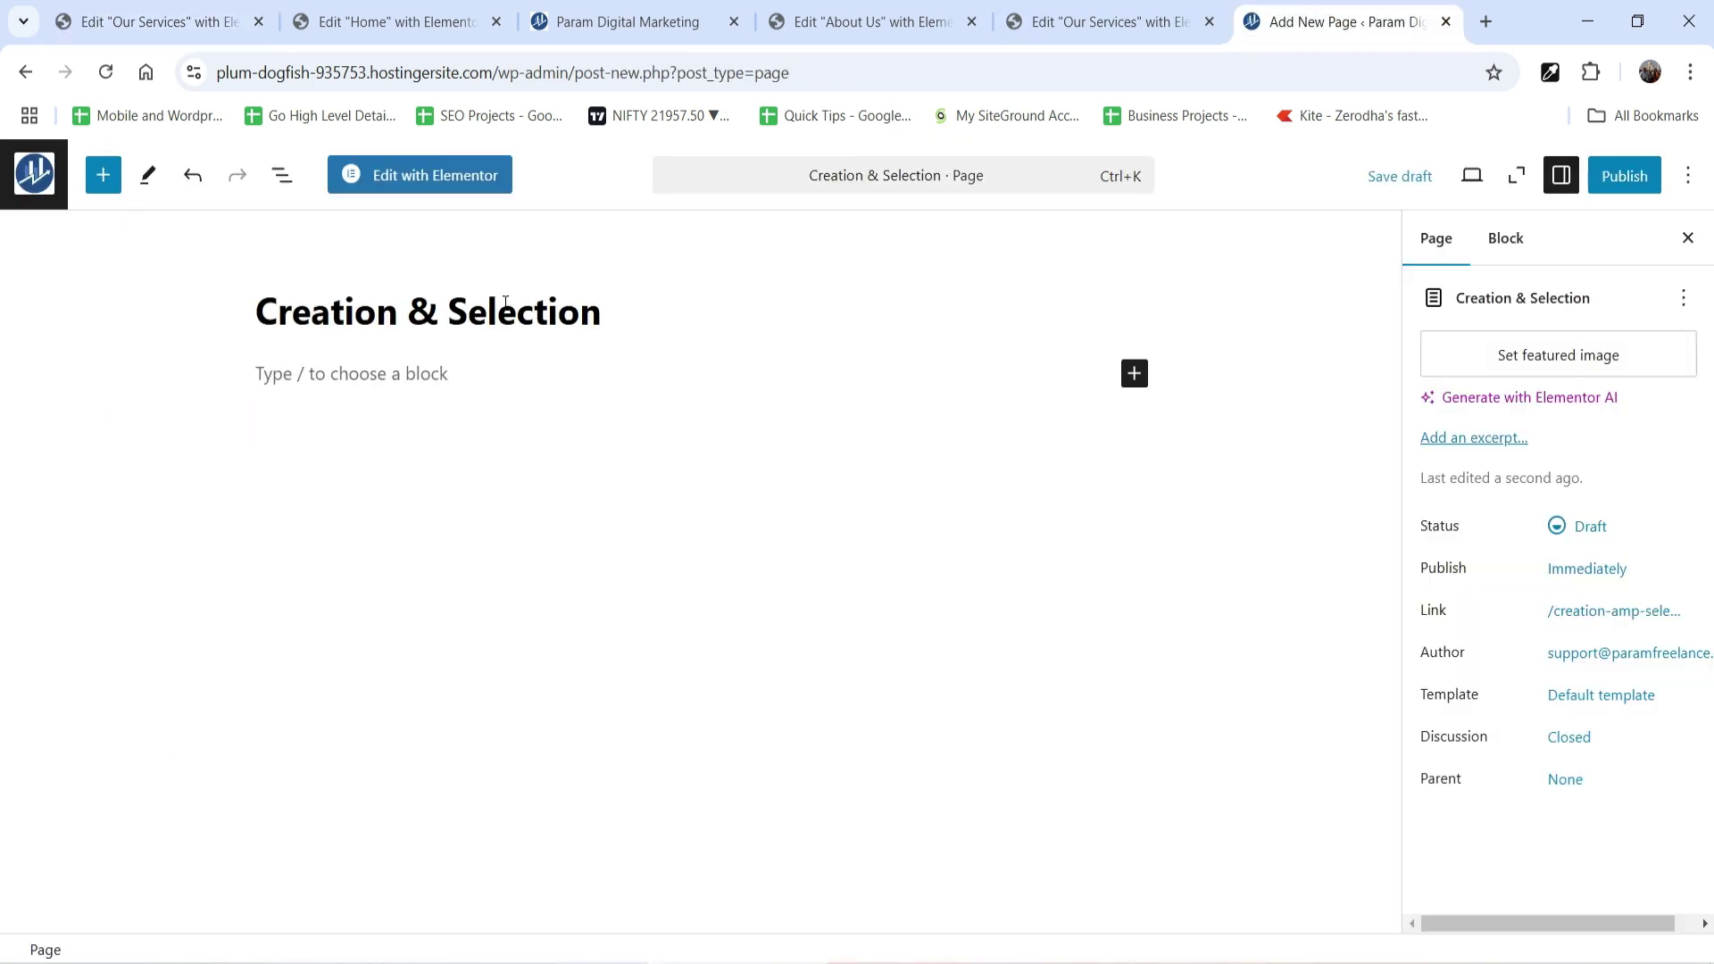
Set the new page's parent to Our Services and publish it.
{"action": "left_click", "coordinate": [1568, 793]}
{"action": "left_click", "coordinate": [1241, 723]}
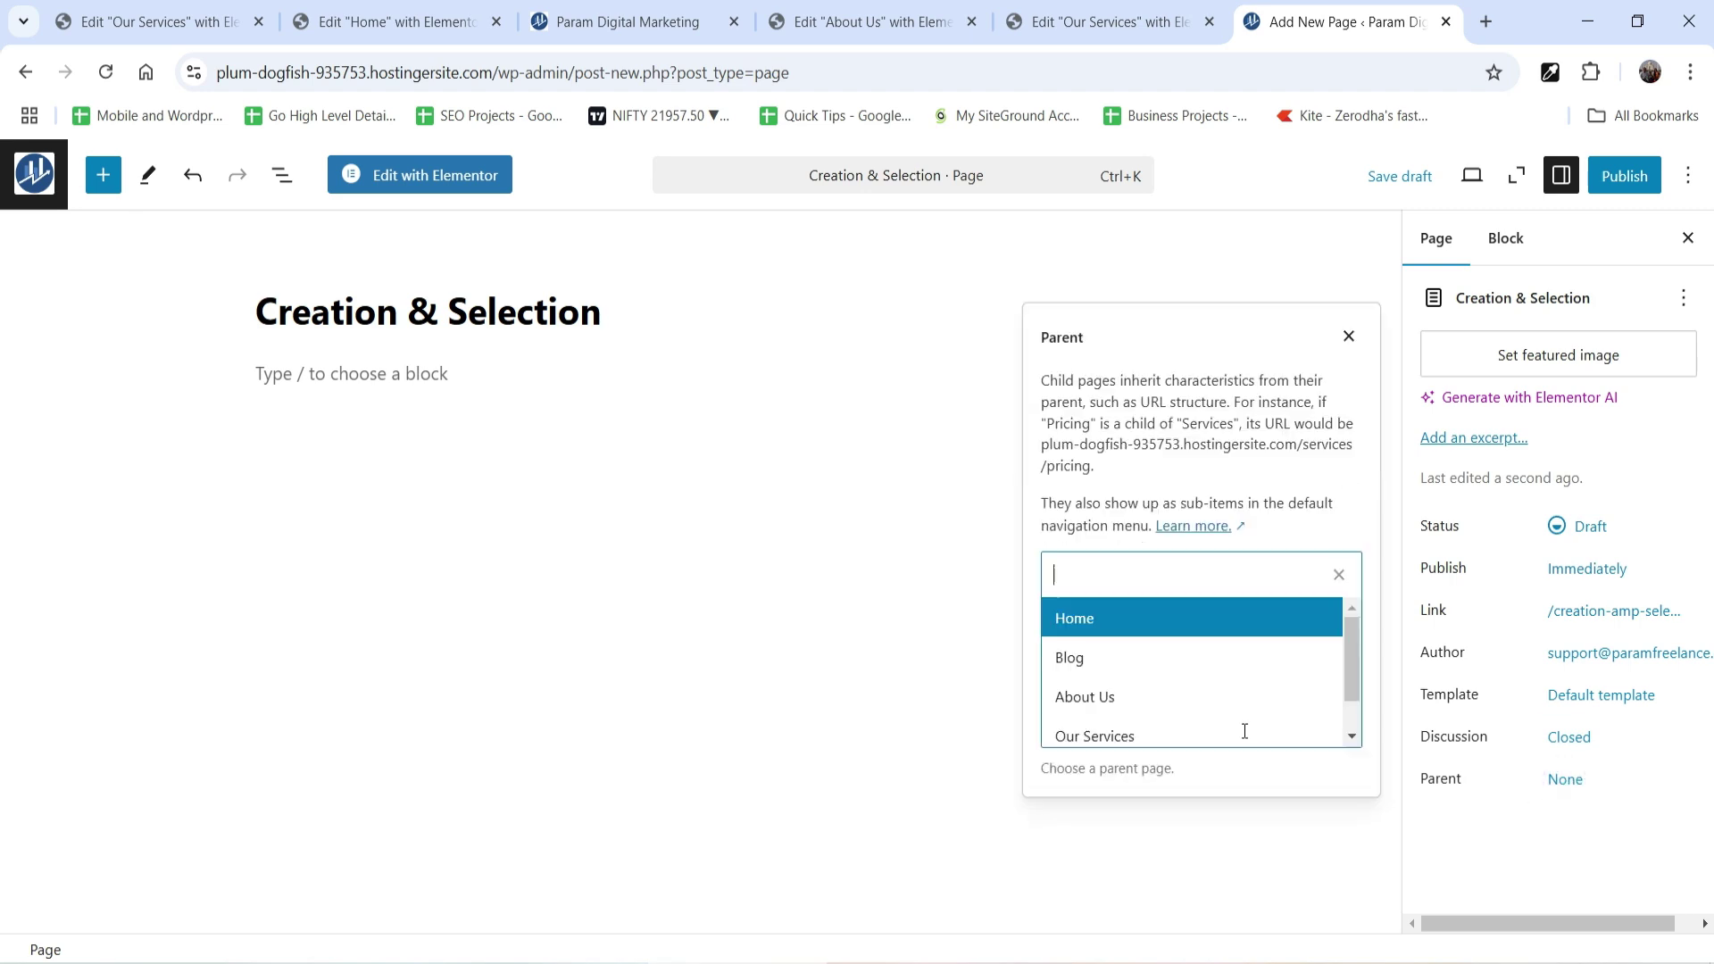
{"action": "left_click", "coordinate": [1141, 725]}
{"action": "left_click", "coordinate": [1523, 850]}
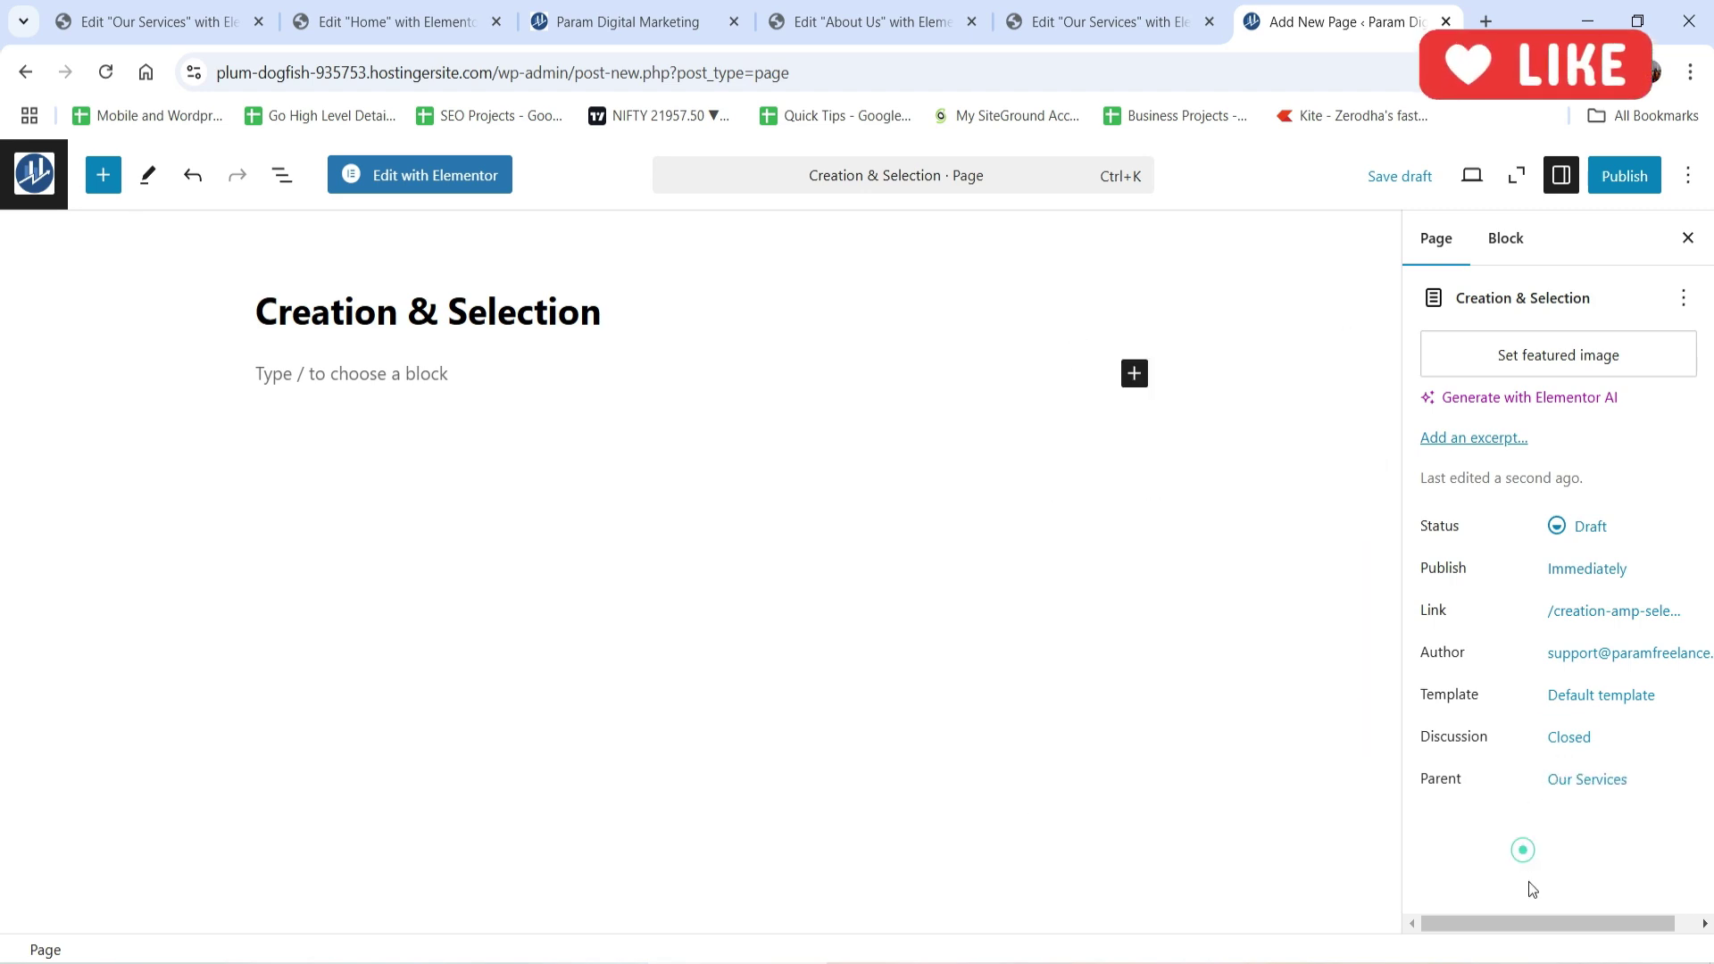
{"action": "left_click", "coordinate": [1625, 175]}
{"action": "left_click", "coordinate": [1630, 175]}
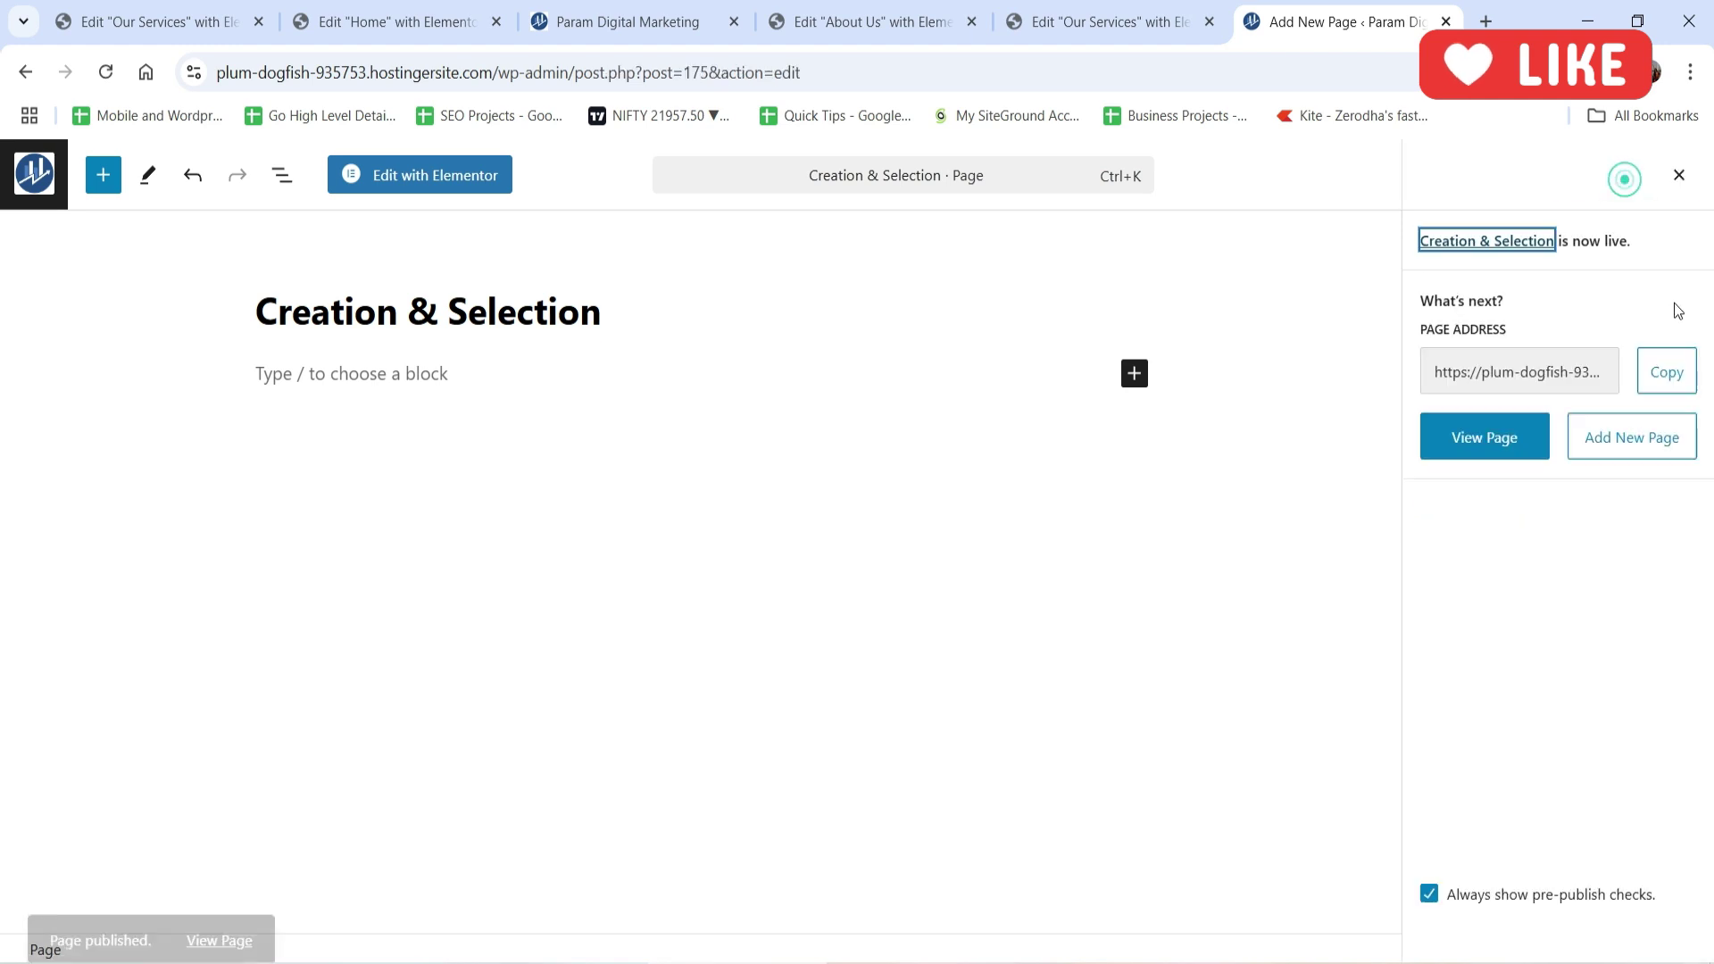
Open the Creation & Selection page in Elementor and add a flexbox structure with a narrow first column and a wide second column.
{"action": "left_click", "coordinate": [459, 174]}
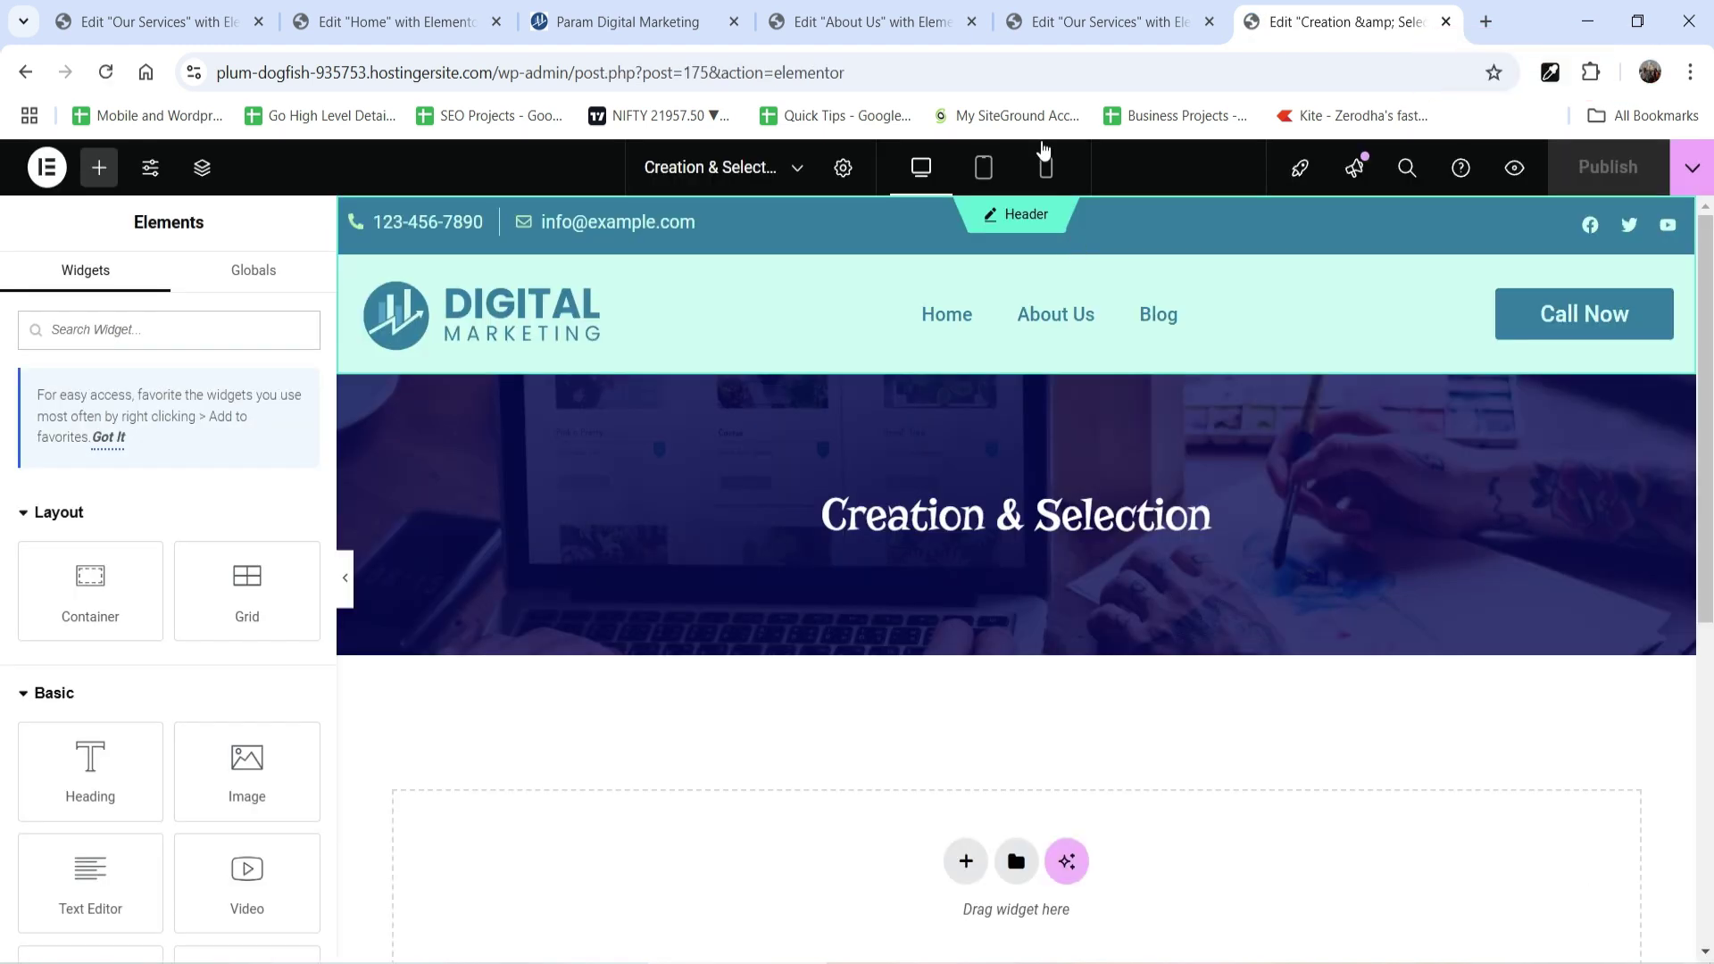
{"action": "scroll", "coordinate": [1040, 571], "scroll_direction": "down", "scroll_amount": 3}
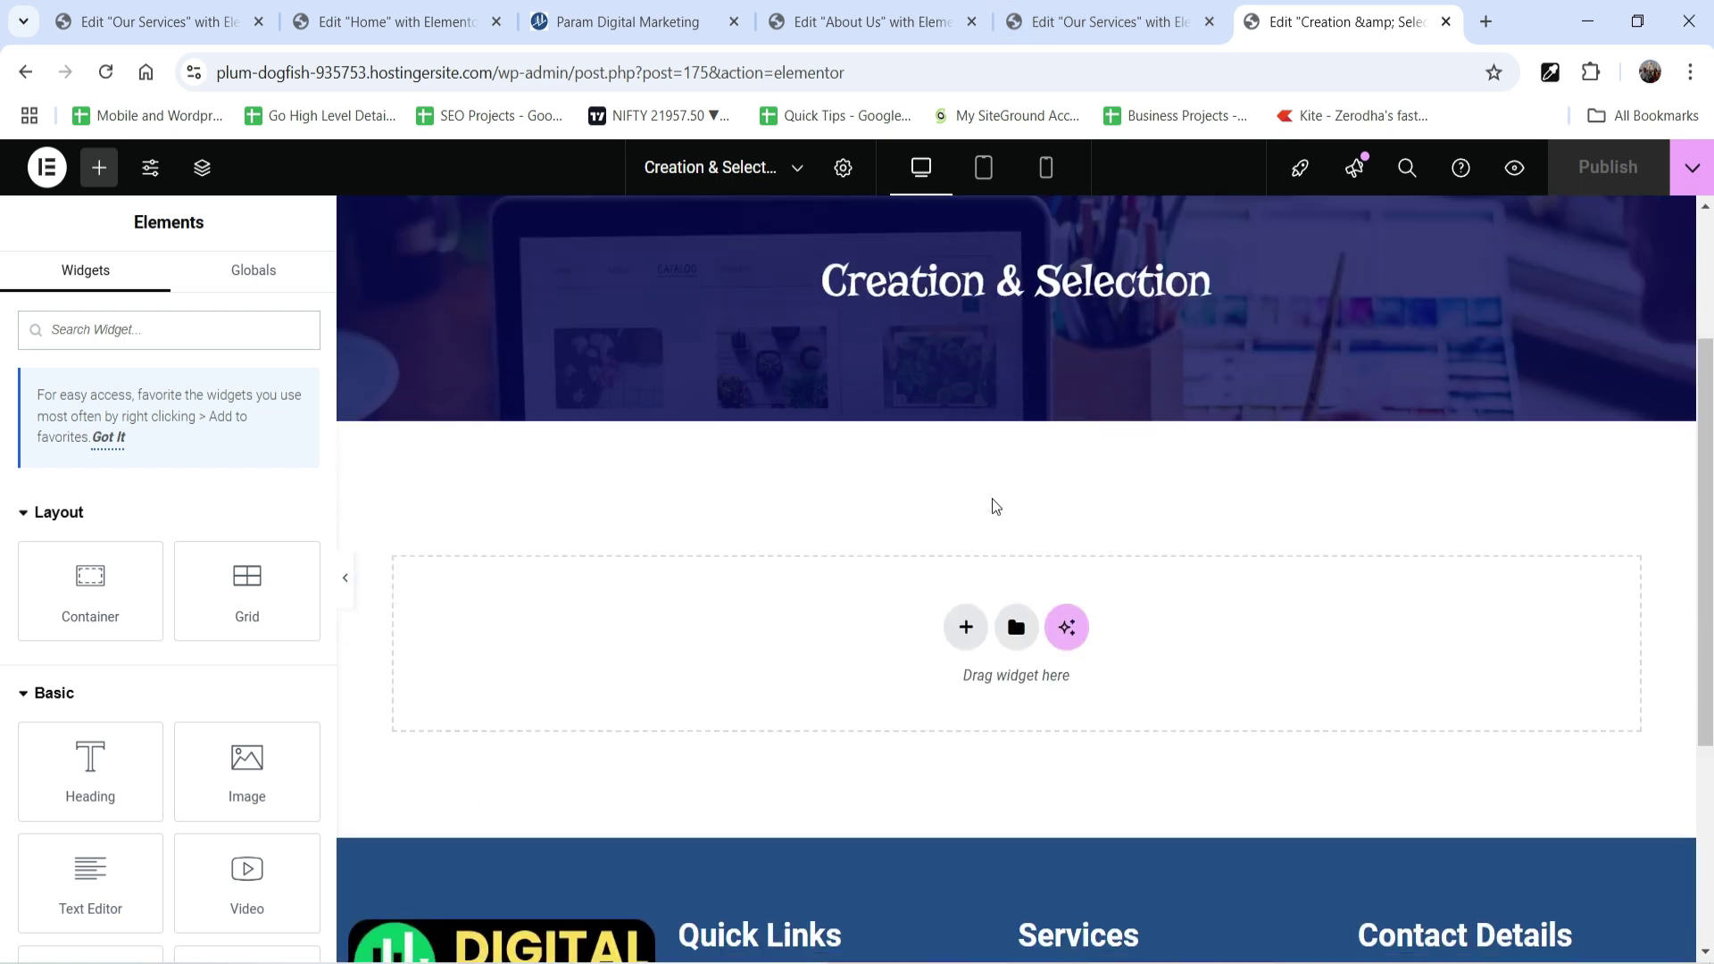
{"action": "left_click", "coordinate": [965, 629]}
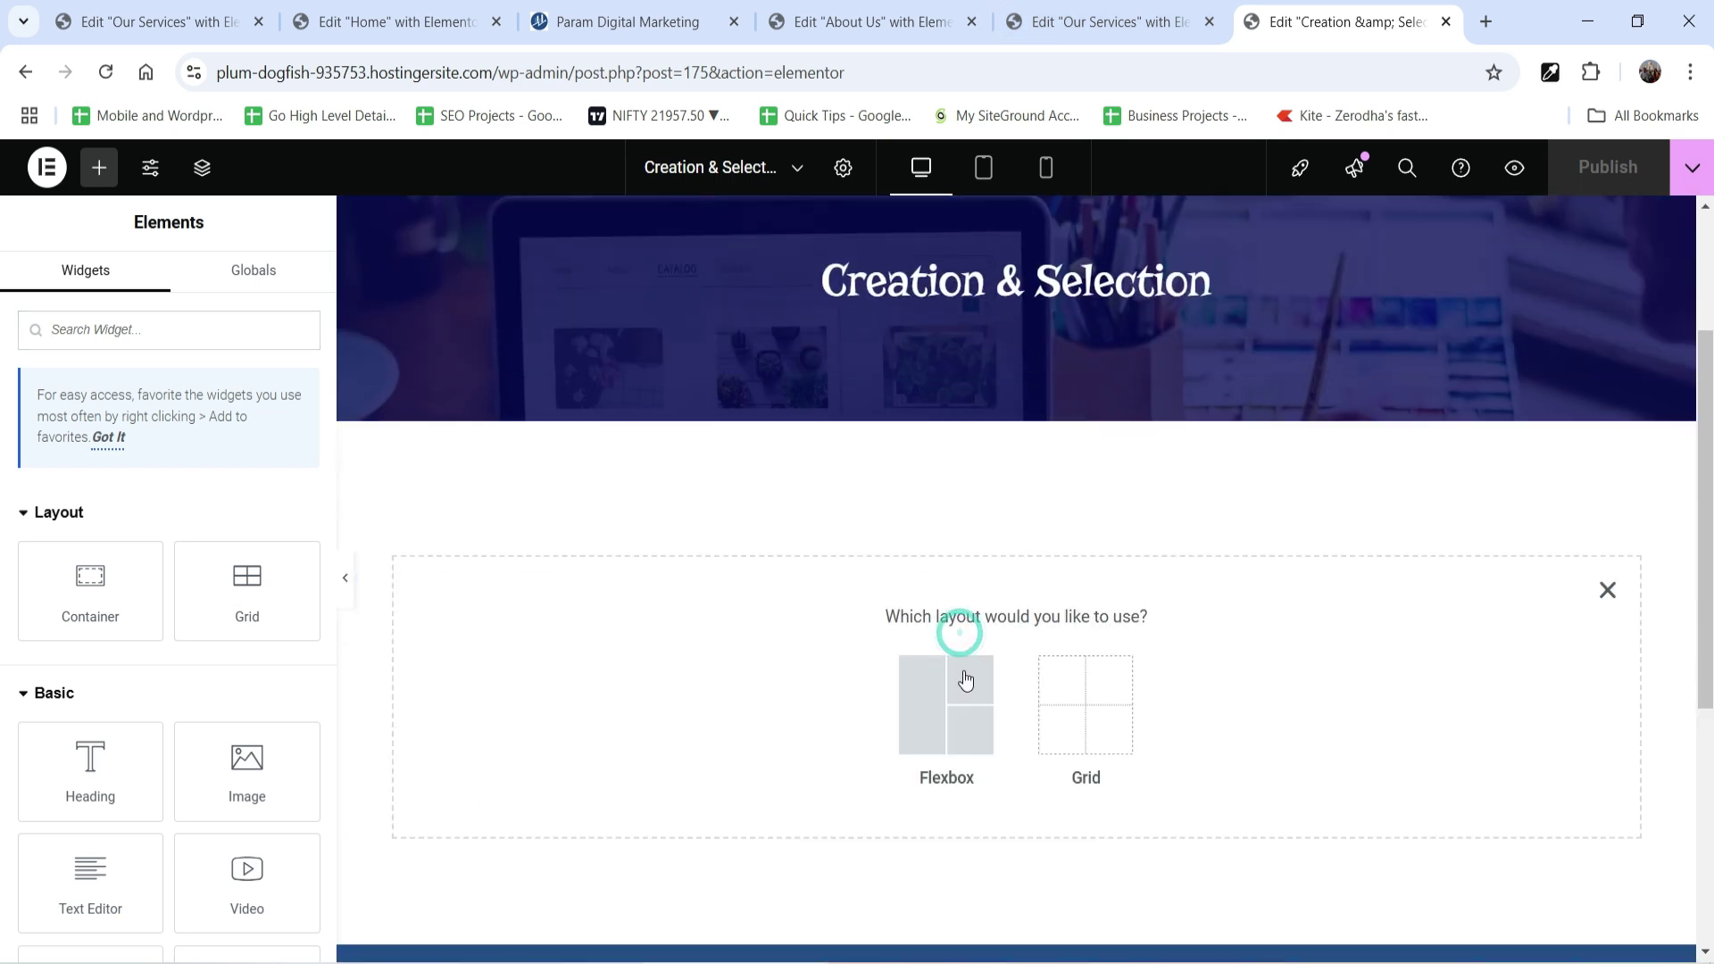
{"action": "left_click", "coordinate": [962, 683]}
{"action": "left_click", "coordinate": [946, 714]}
{"action": "left_click", "coordinate": [1074, 686]}
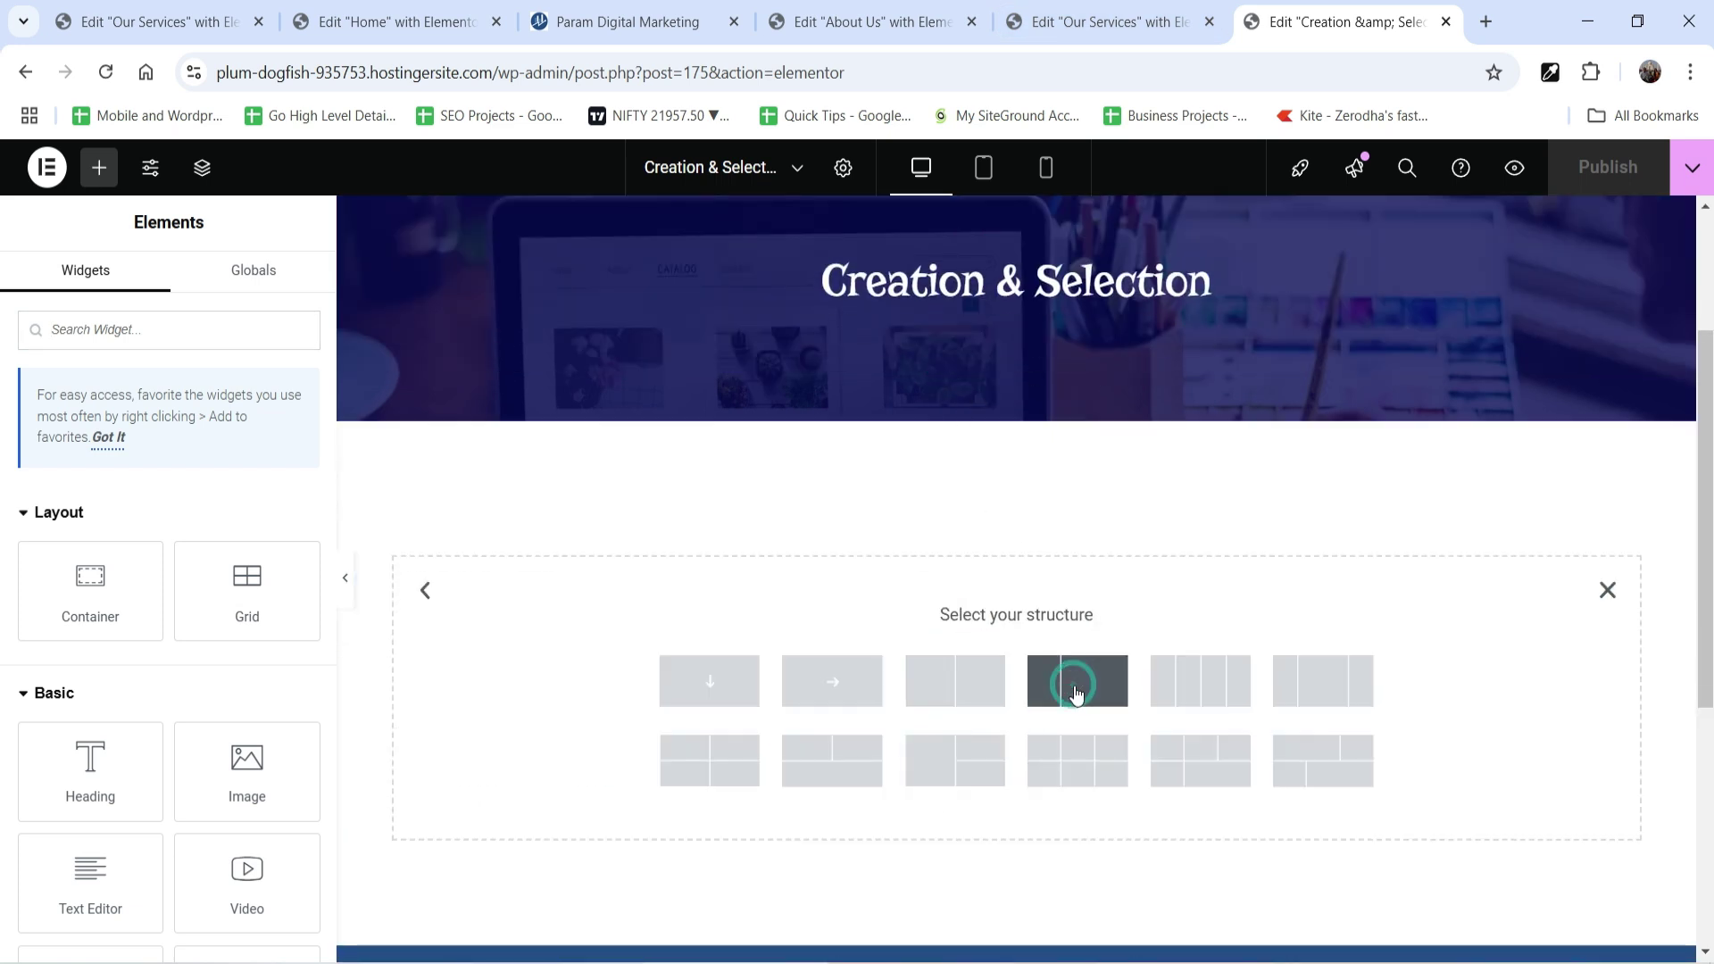
Add an Image widget to the narrow column and choose service-2.jpg from the media library.
{"action": "left_click", "coordinate": [578, 514]}
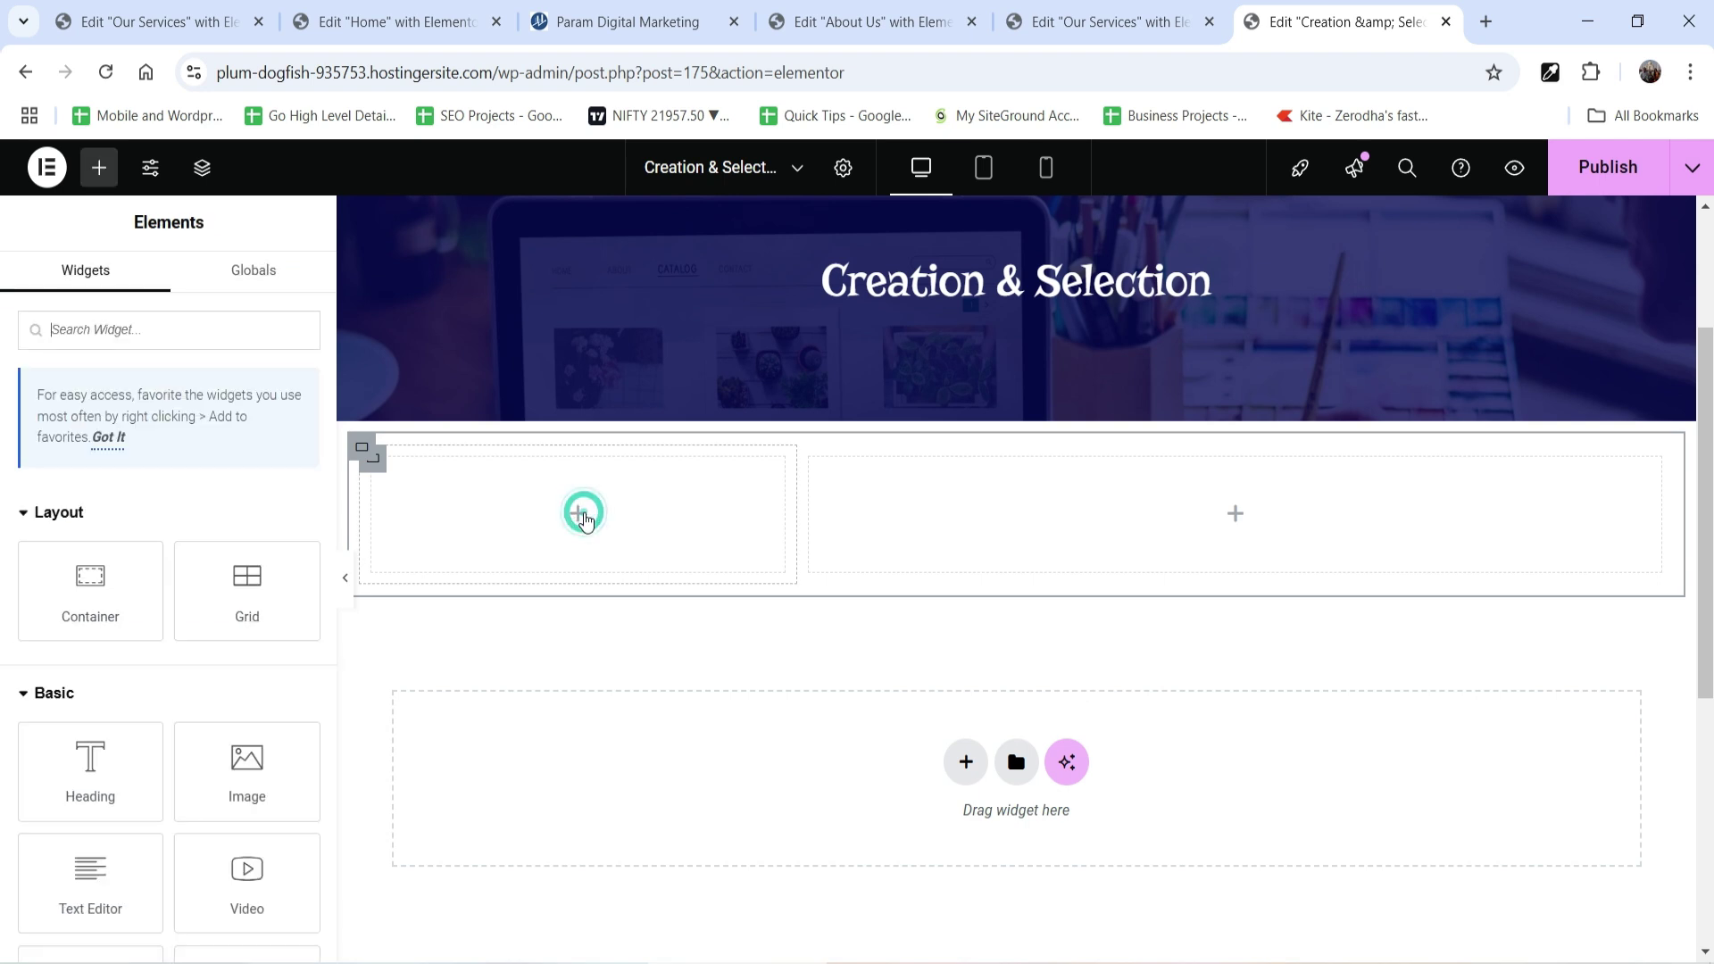
{"action": "left_click_drag", "start_coordinate": [249, 808], "coordinate": [546, 545]}
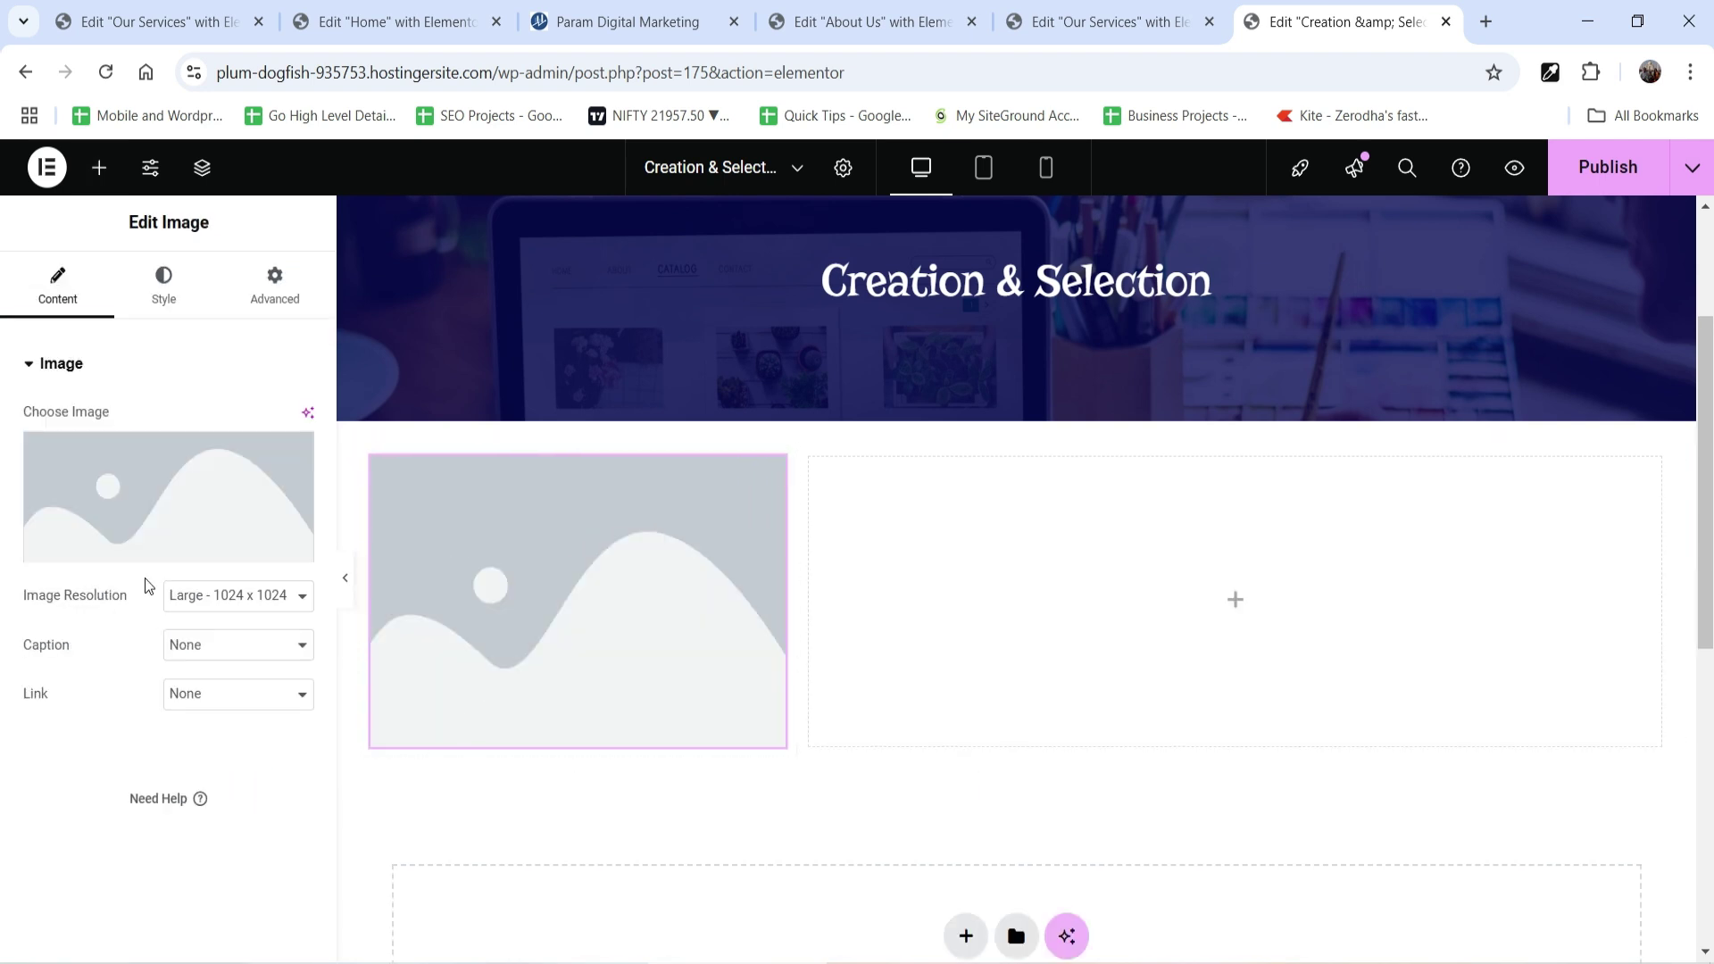
{"action": "left_click", "coordinate": [546, 554]}
{"action": "left_click", "coordinate": [868, 607]}
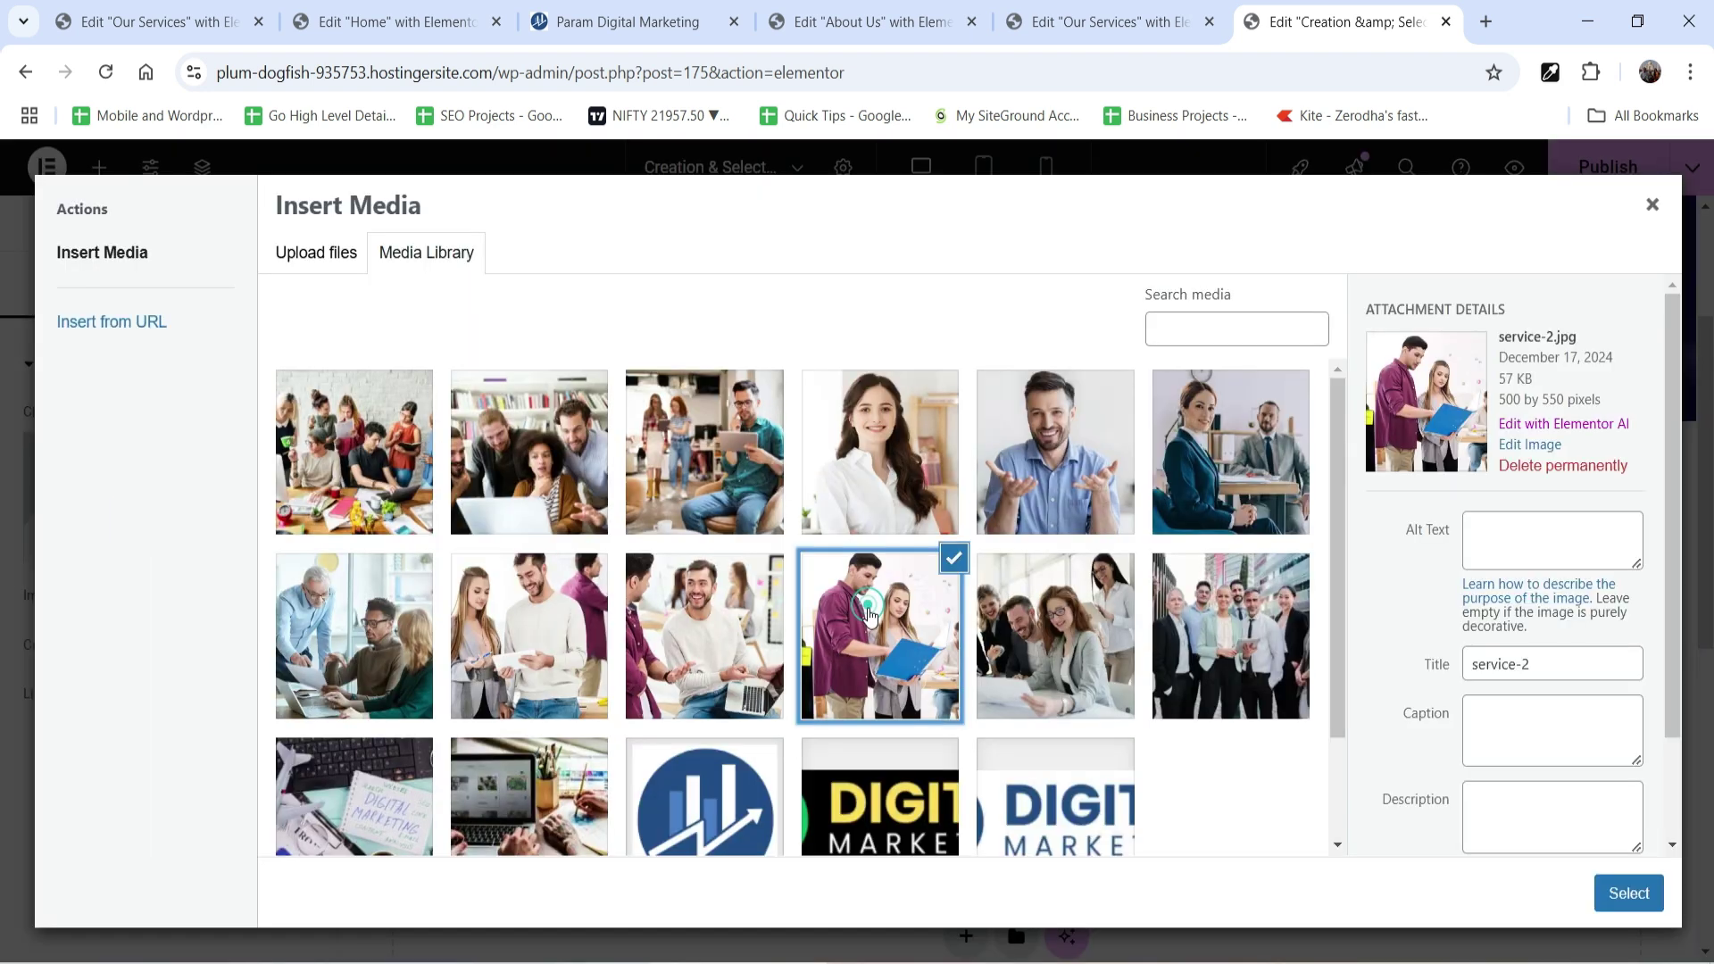
{"action": "left_click", "coordinate": [1625, 893]}
Add a Template widget below the image in the narrow column and choose the Contact Form template.
{"action": "scroll", "coordinate": [662, 560], "scroll_direction": "down", "scroll_amount": 8}
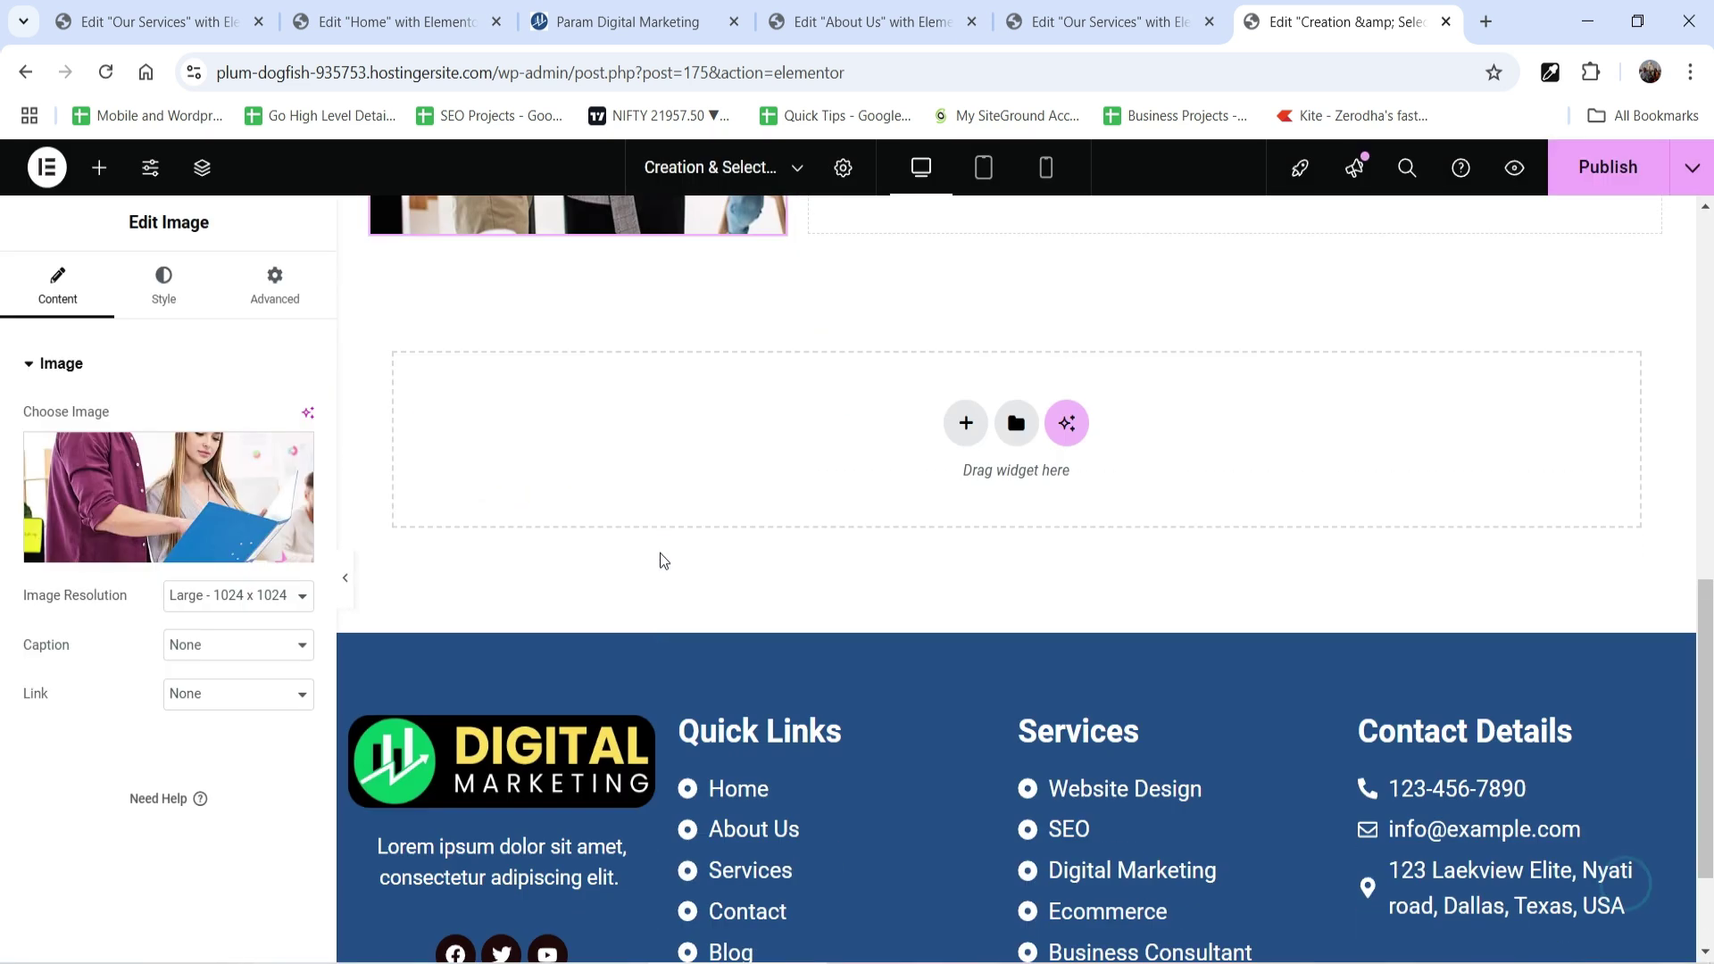
{"action": "left_click", "coordinate": [99, 168]}
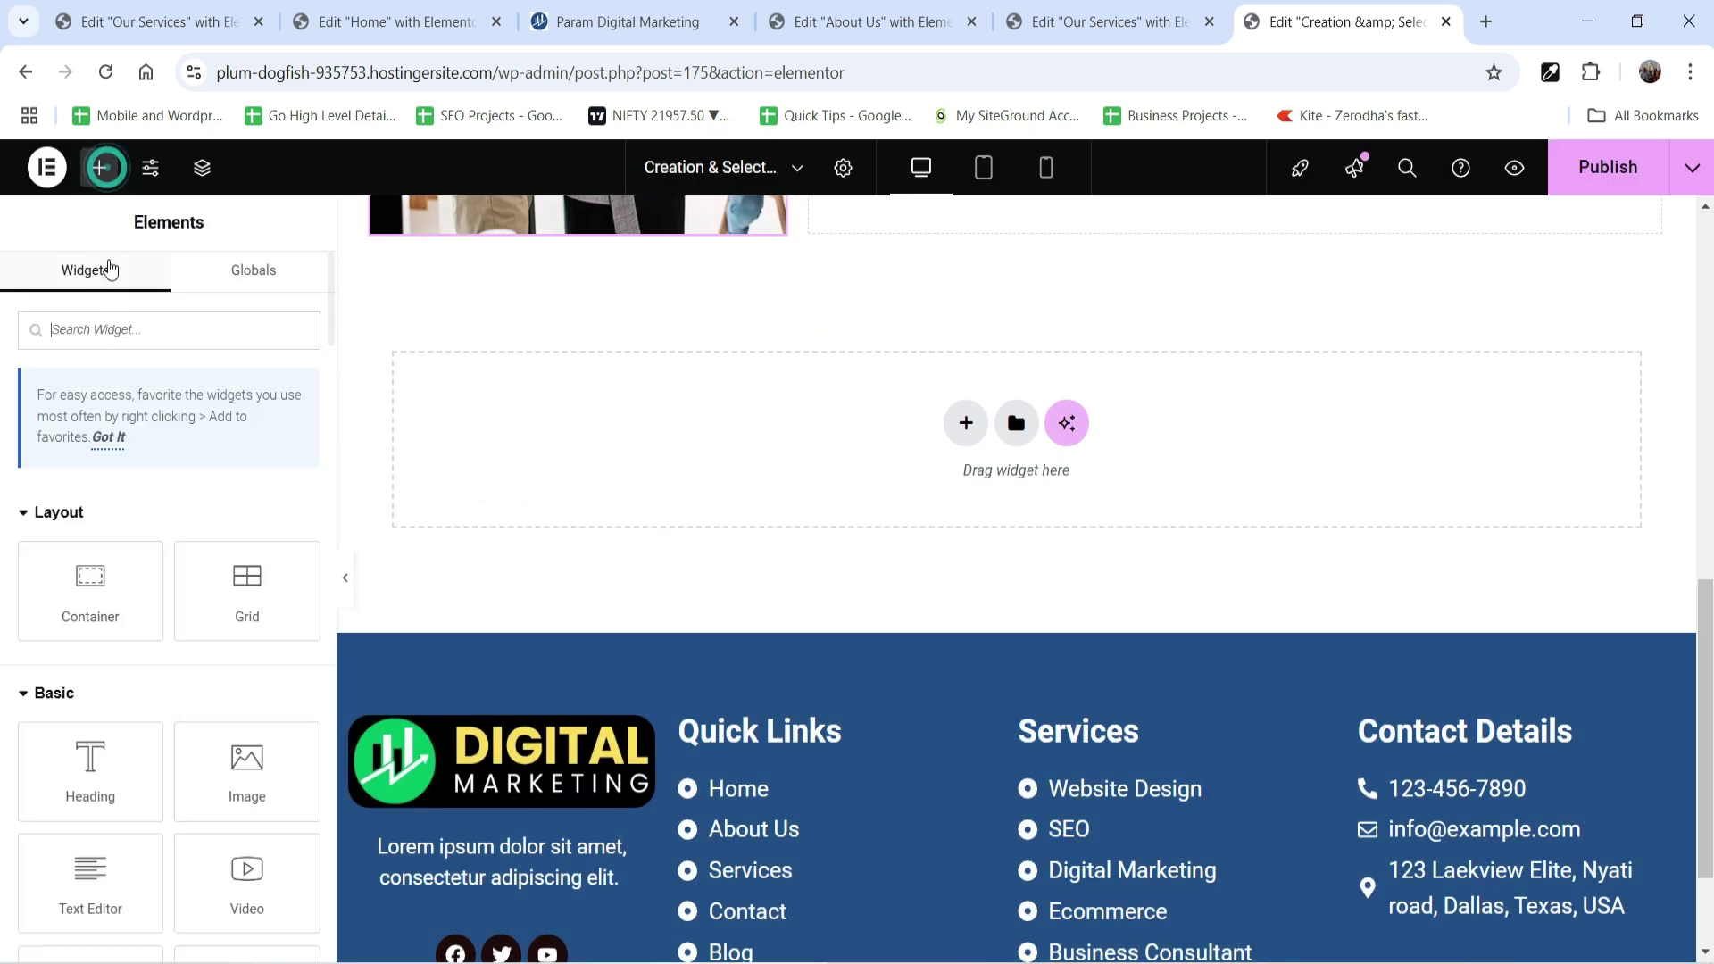
{"action": "type", "text": "templa"}
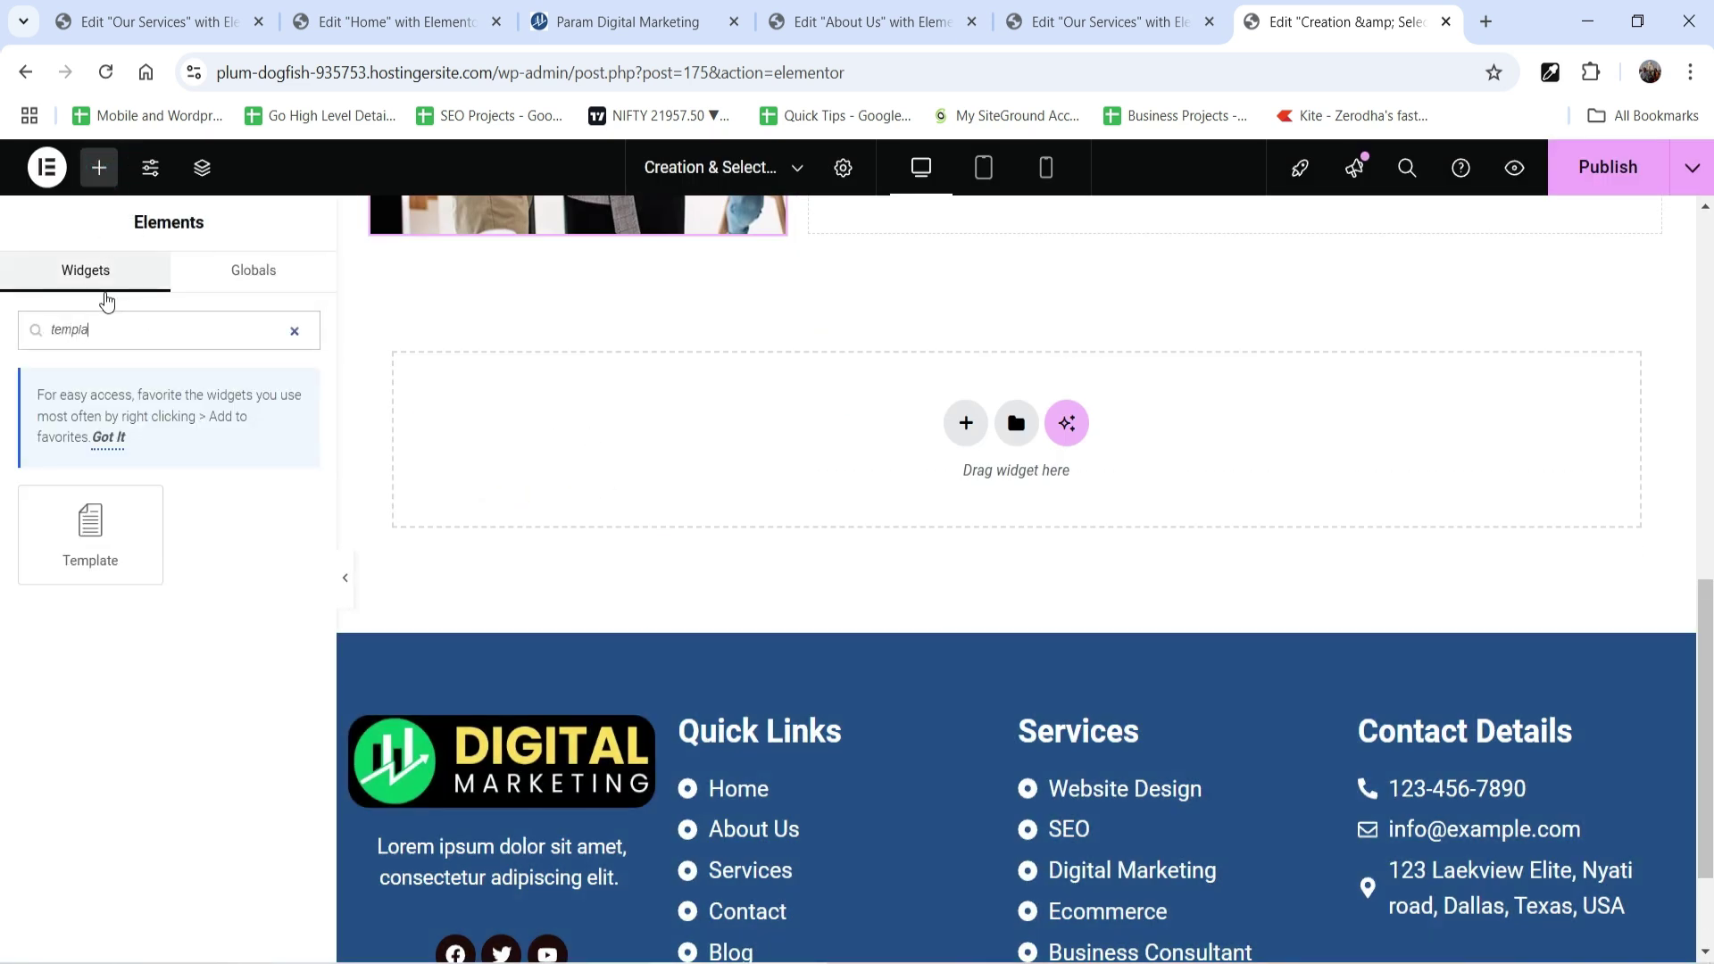
{"action": "left_click_drag", "start_coordinate": [90, 533], "coordinate": [562, 268]}
{"action": "left_click", "coordinate": [86, 445]}
{"action": "type", "text": "contact"}
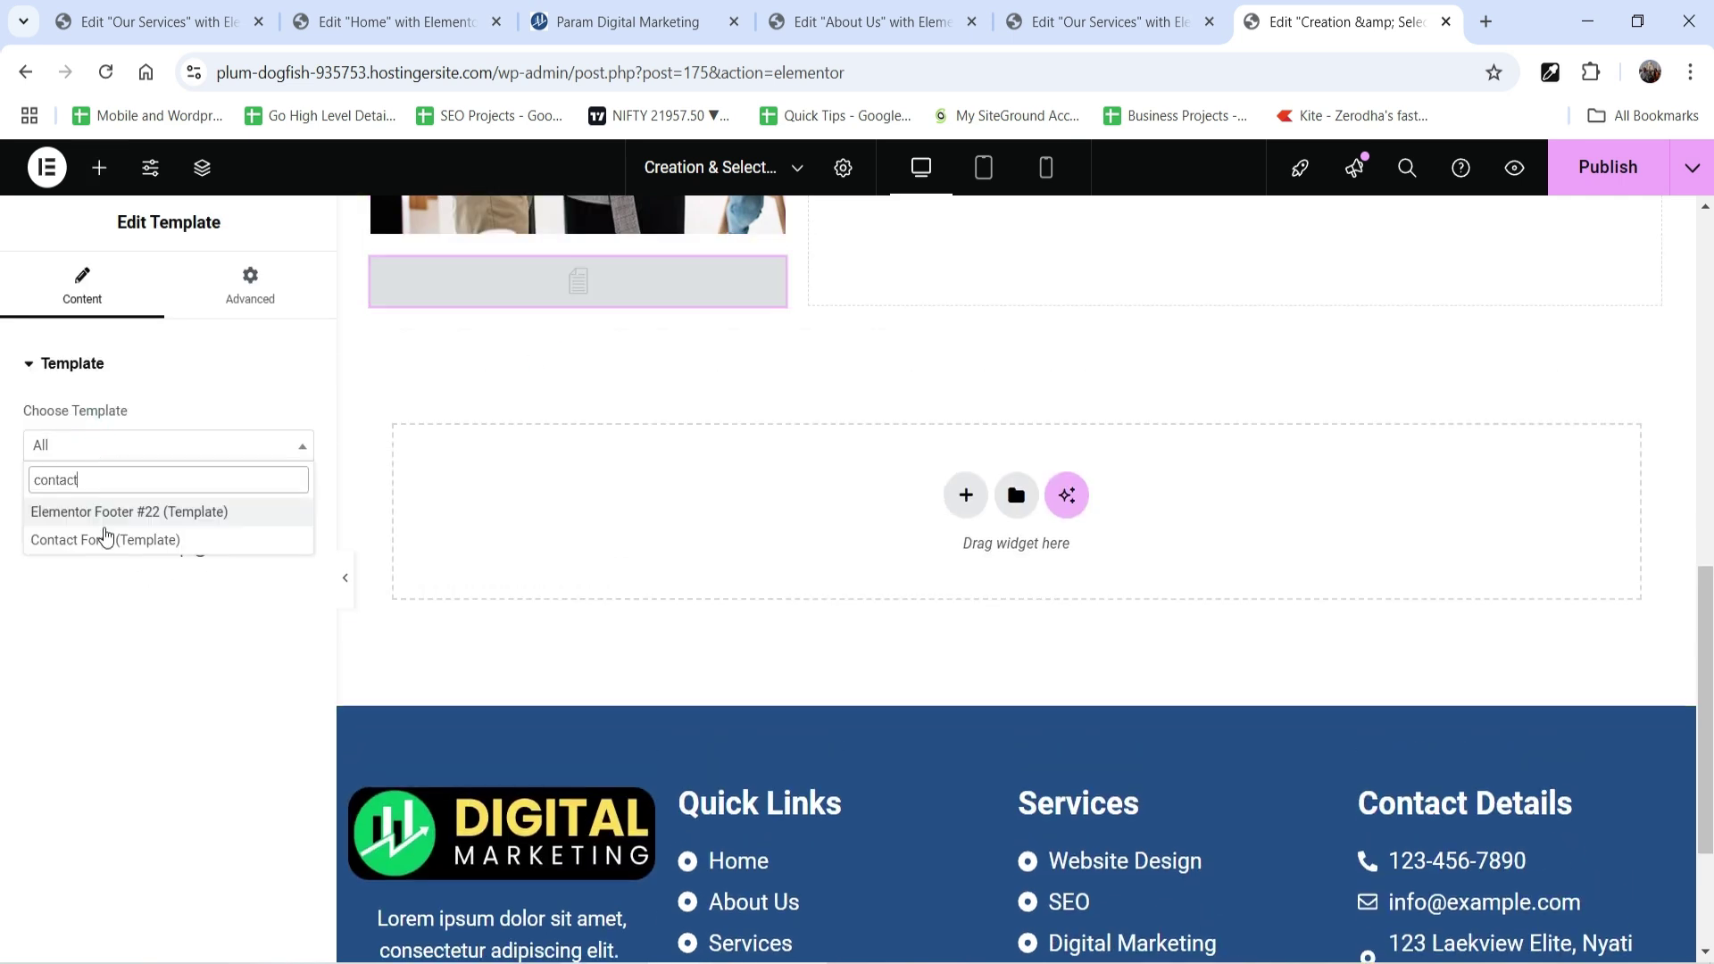
{"action": "left_click", "coordinate": [90, 539]}
Add a Text Editor widget to the wide column and repeat its Lorem ipsum text to form one longer paragraph.
{"action": "left_click", "coordinate": [1232, 614]}
{"action": "scroll", "coordinate": [1232, 614], "scroll_direction": "up", "scroll_amount": 3}
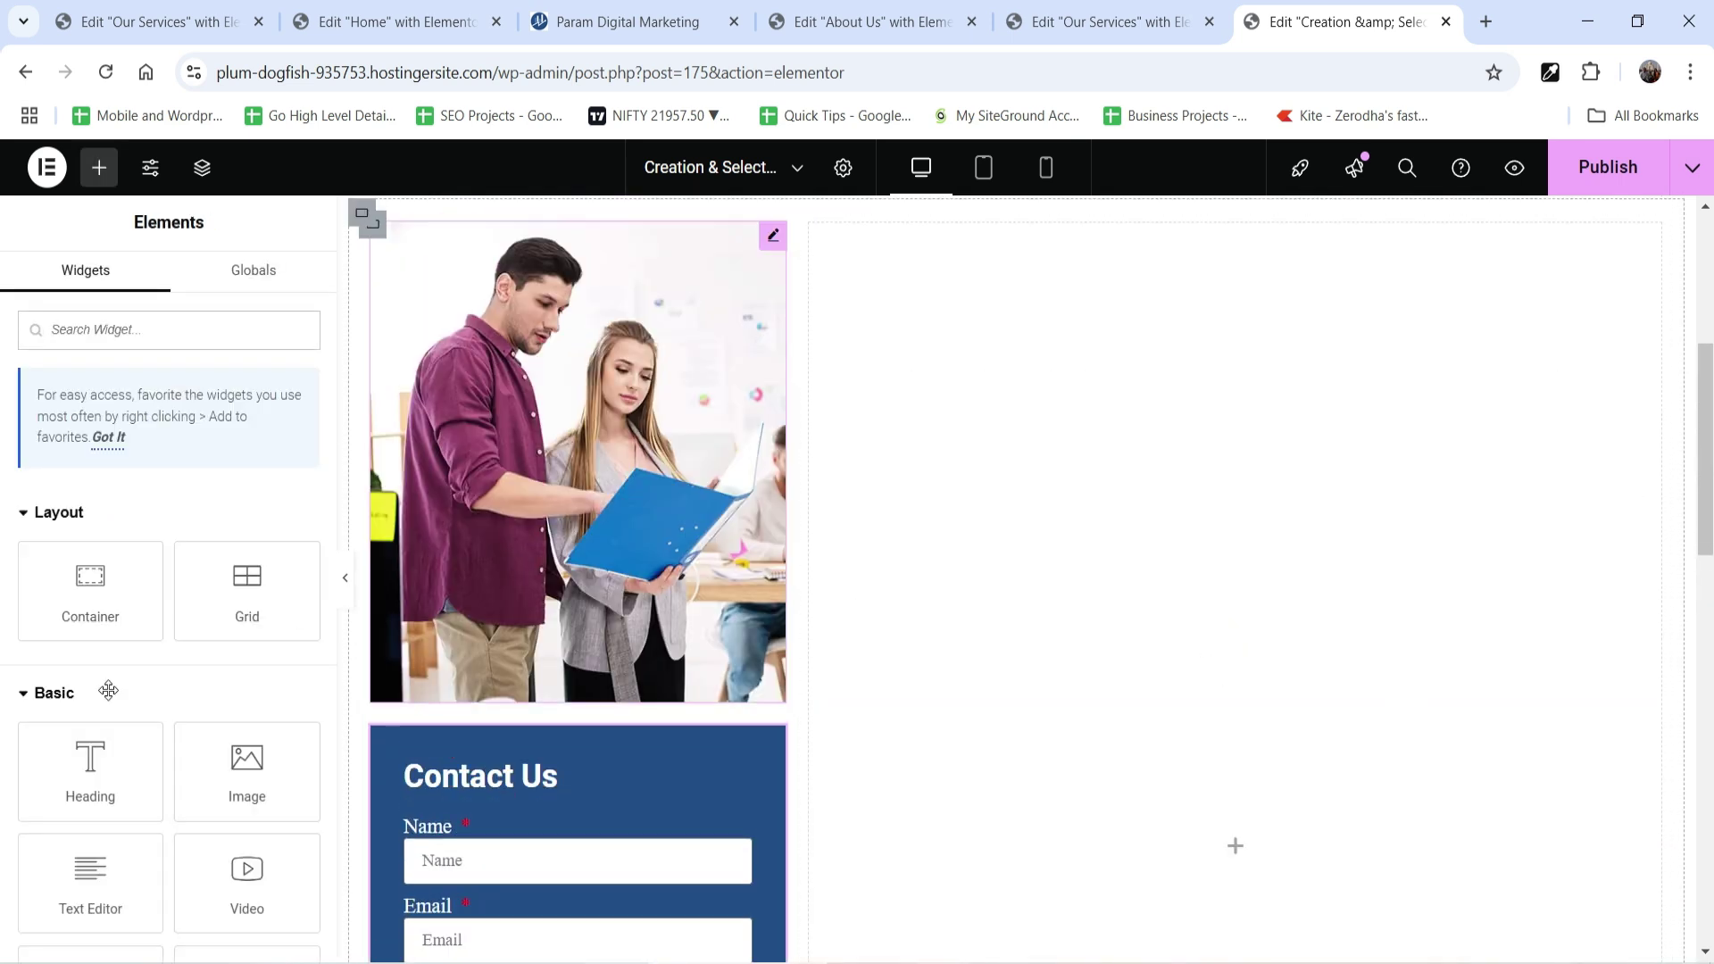
{"action": "left_click_drag", "start_coordinate": [90, 879], "coordinate": [1364, 799]}
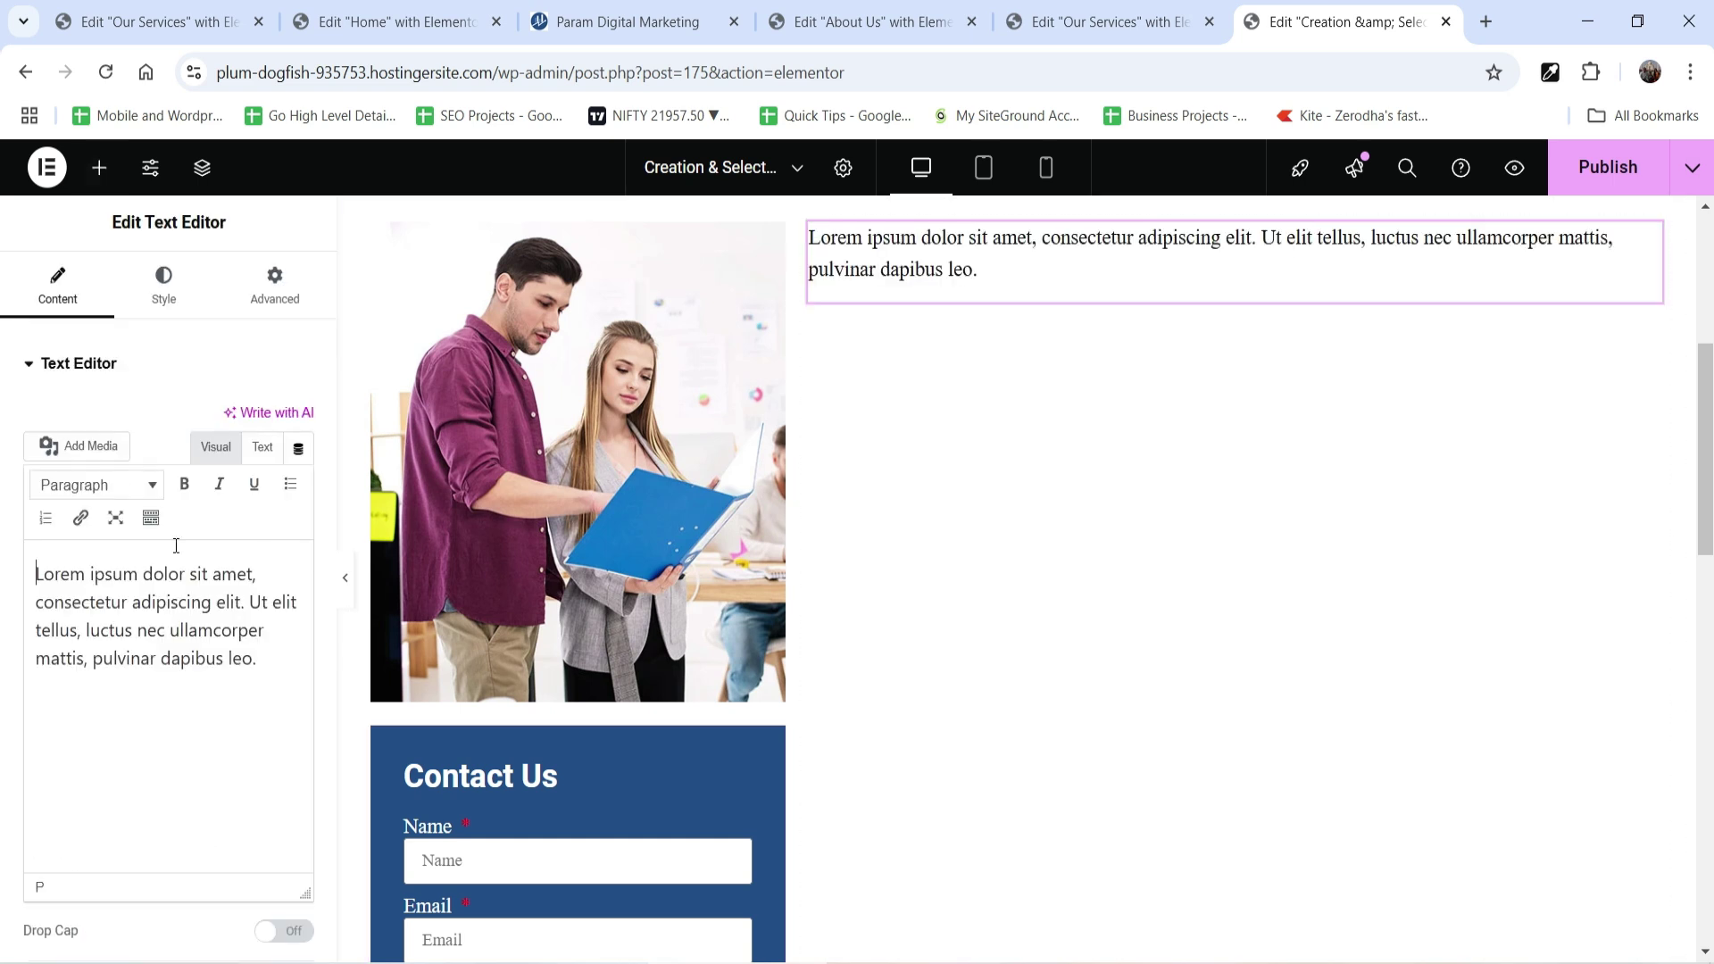
{"action": "triple_click", "coordinate": [277, 661]}
{"action": "key", "text": "ctrl+c"}
{"action": "key", "text": "ctrl+v"}
{"action": "key", "text": "ctrl+v"}
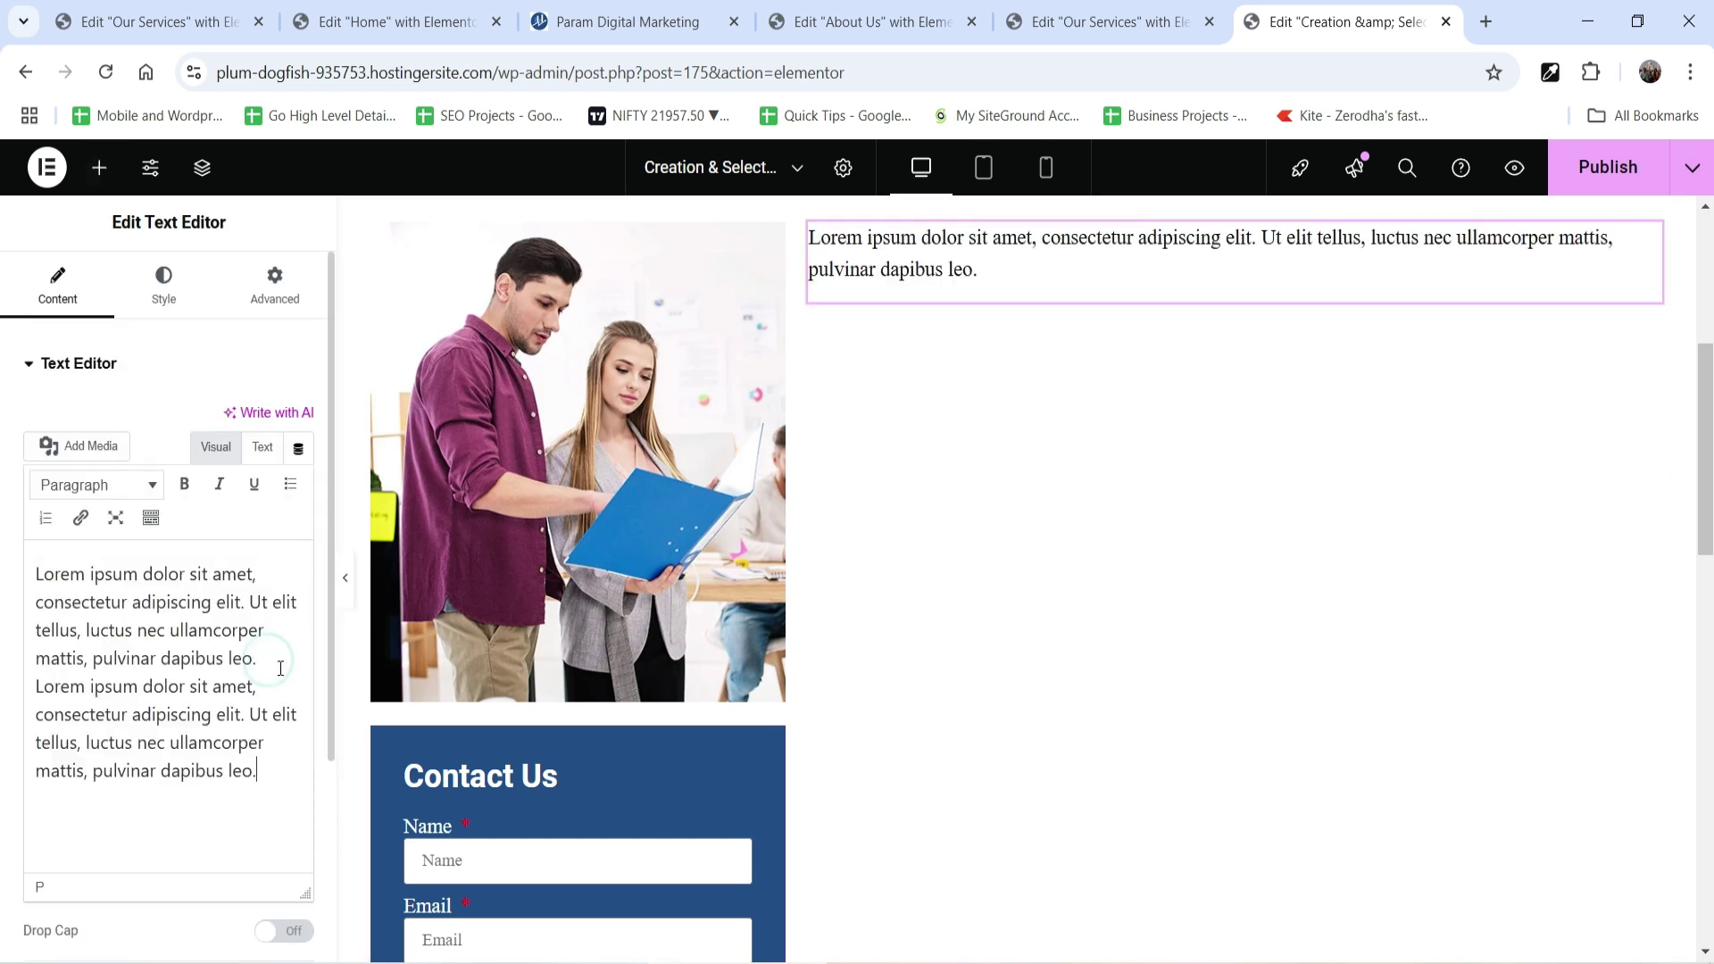
{"action": "key", "text": "ctrl+v"}
{"action": "key", "text": "ctrl+v"}
Copy the whole Lorem ipsum paragraph and paste it repeatedly to fill the wide column beside the image and form.
{"action": "key", "text": "ctrl+a"}
{"action": "key", "text": "ctrl+c"}
{"action": "key", "text": "ctrl+v"}
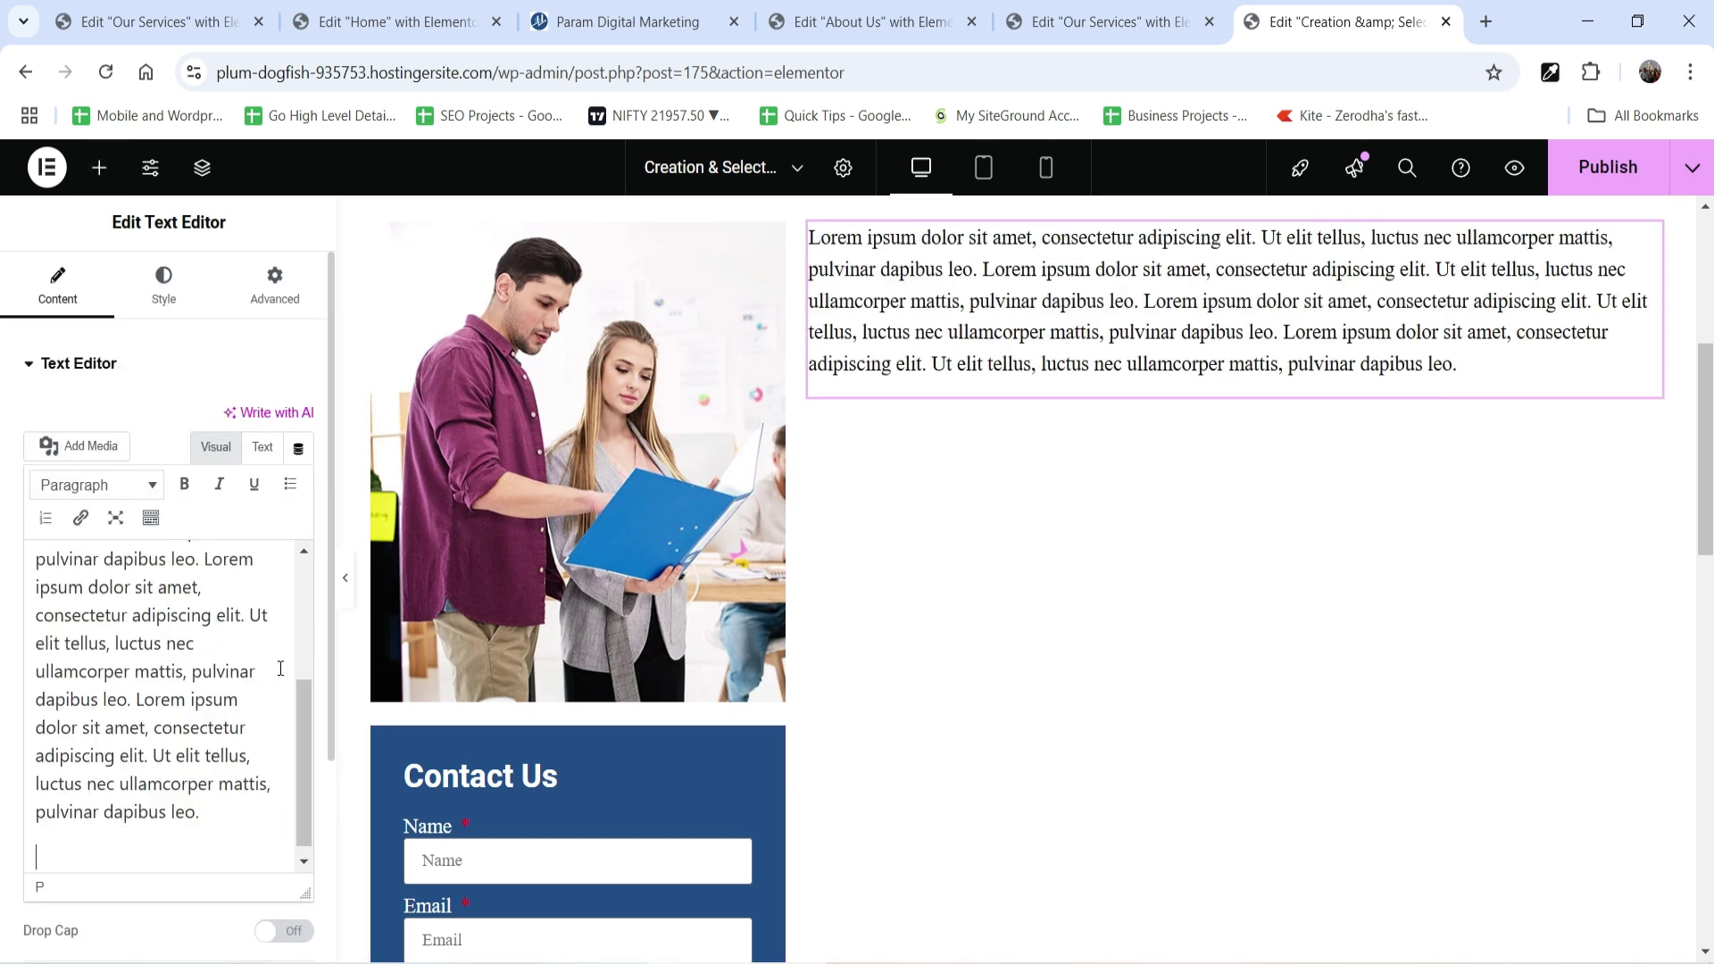
{"action": "key", "text": "ctrl+v"}
{"action": "key", "text": "ctrl+v"}
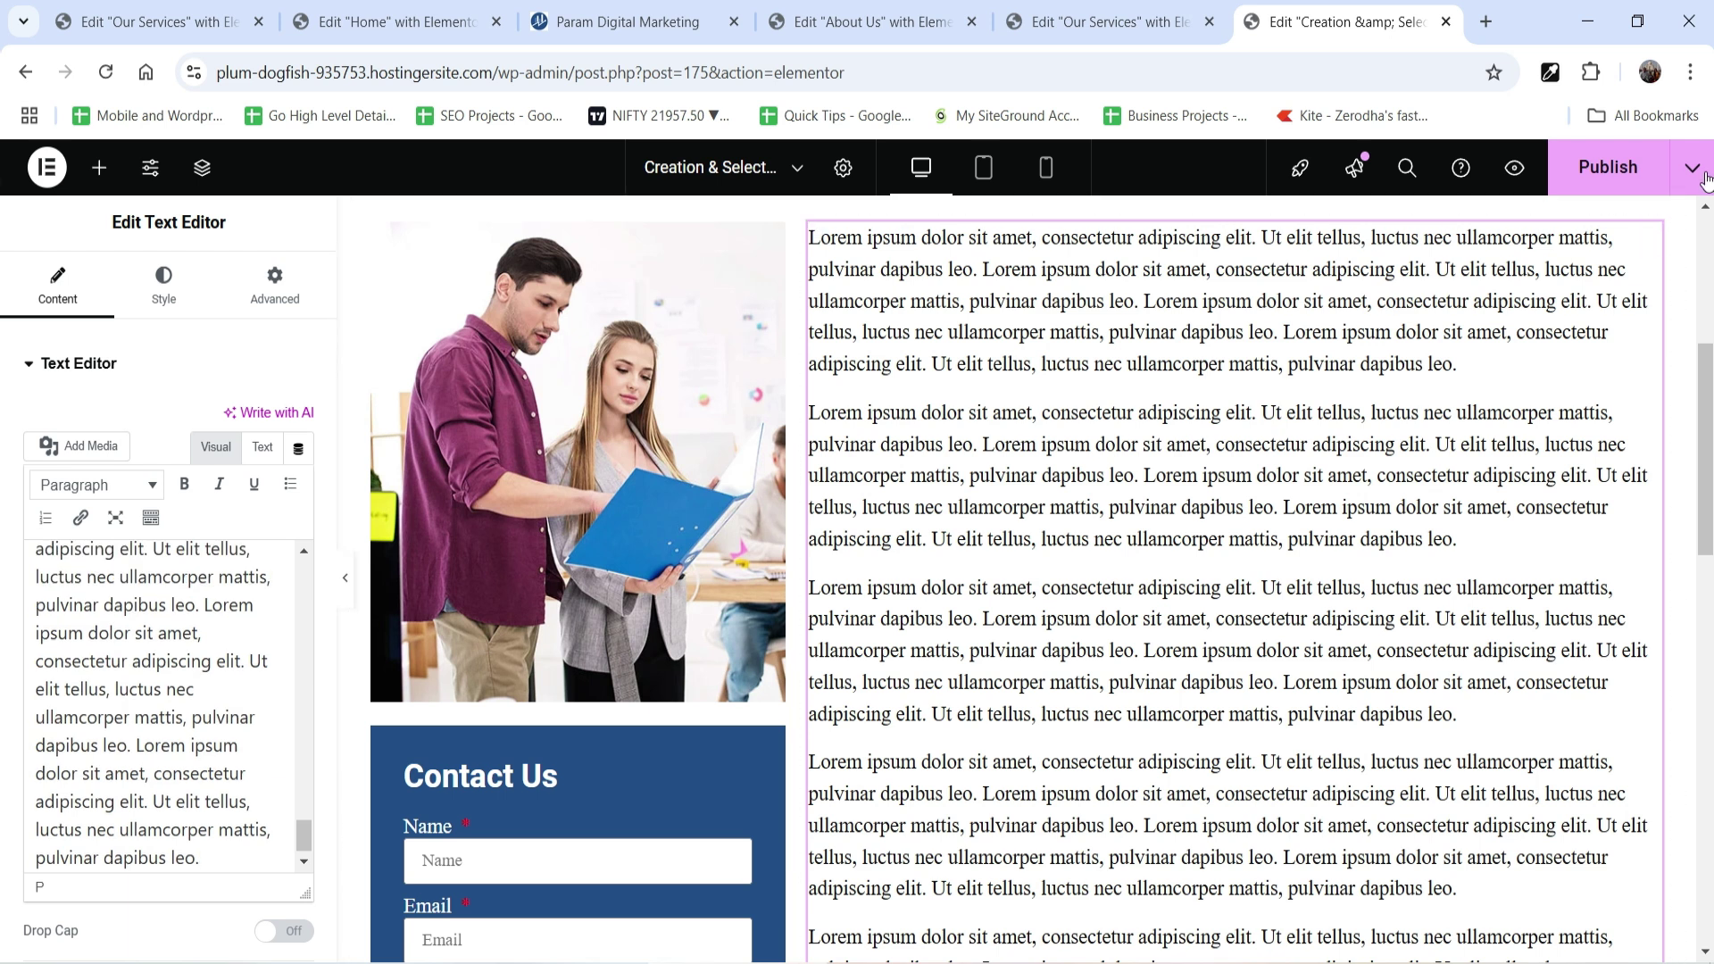
Publish the Creation & Selection page and review its live version.
{"action": "left_click", "coordinate": [1585, 167]}
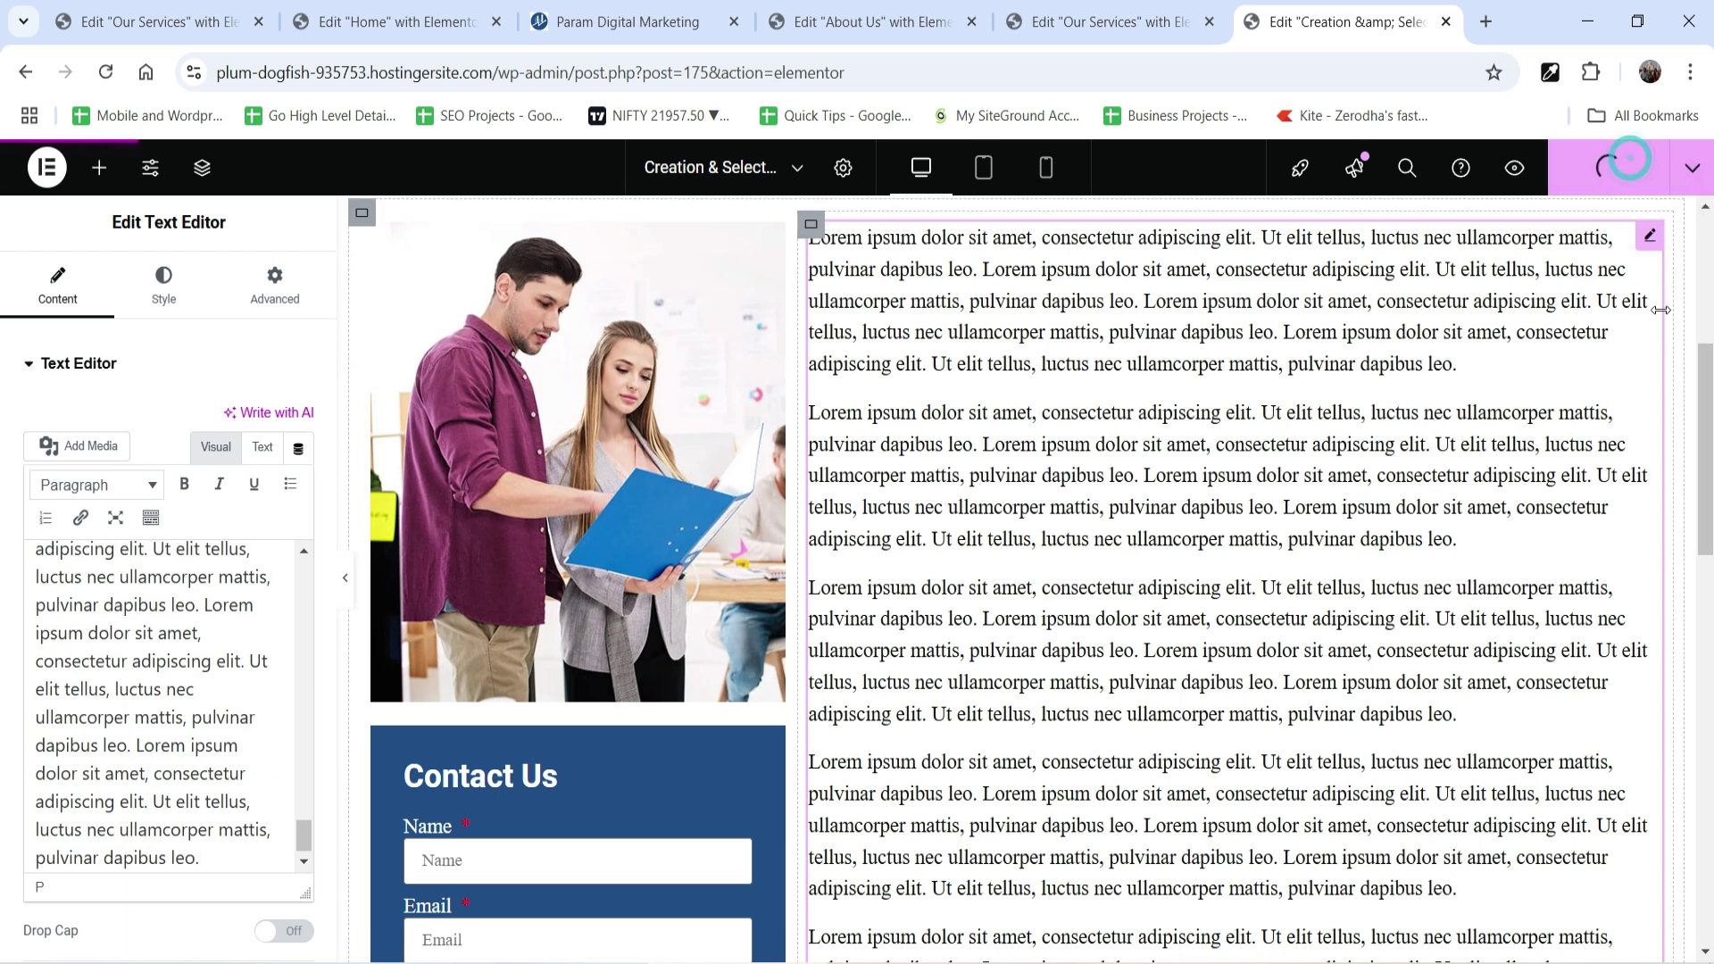
{"action": "left_click", "coordinate": [1692, 167]}
{"action": "left_click", "coordinate": [1609, 342]}
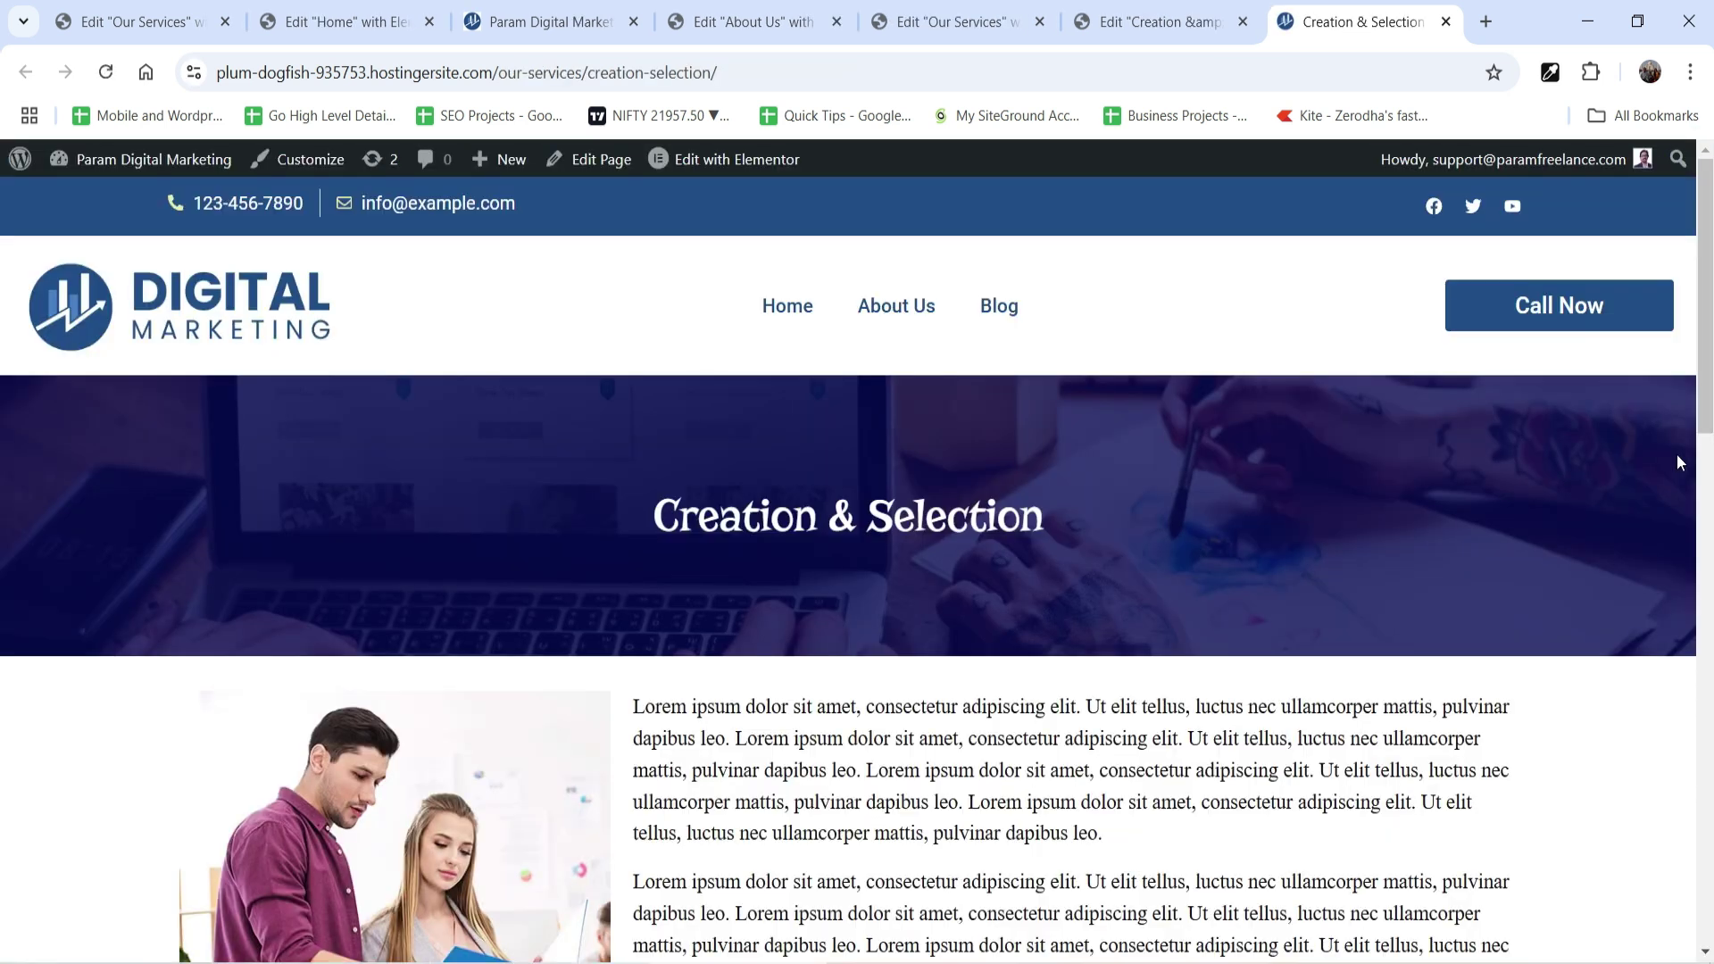
{"action": "scroll", "coordinate": [1544, 420], "scroll_direction": "down", "scroll_amount": 10}
{"action": "scroll", "coordinate": [1540, 428], "scroll_direction": "up", "scroll_amount": 10}
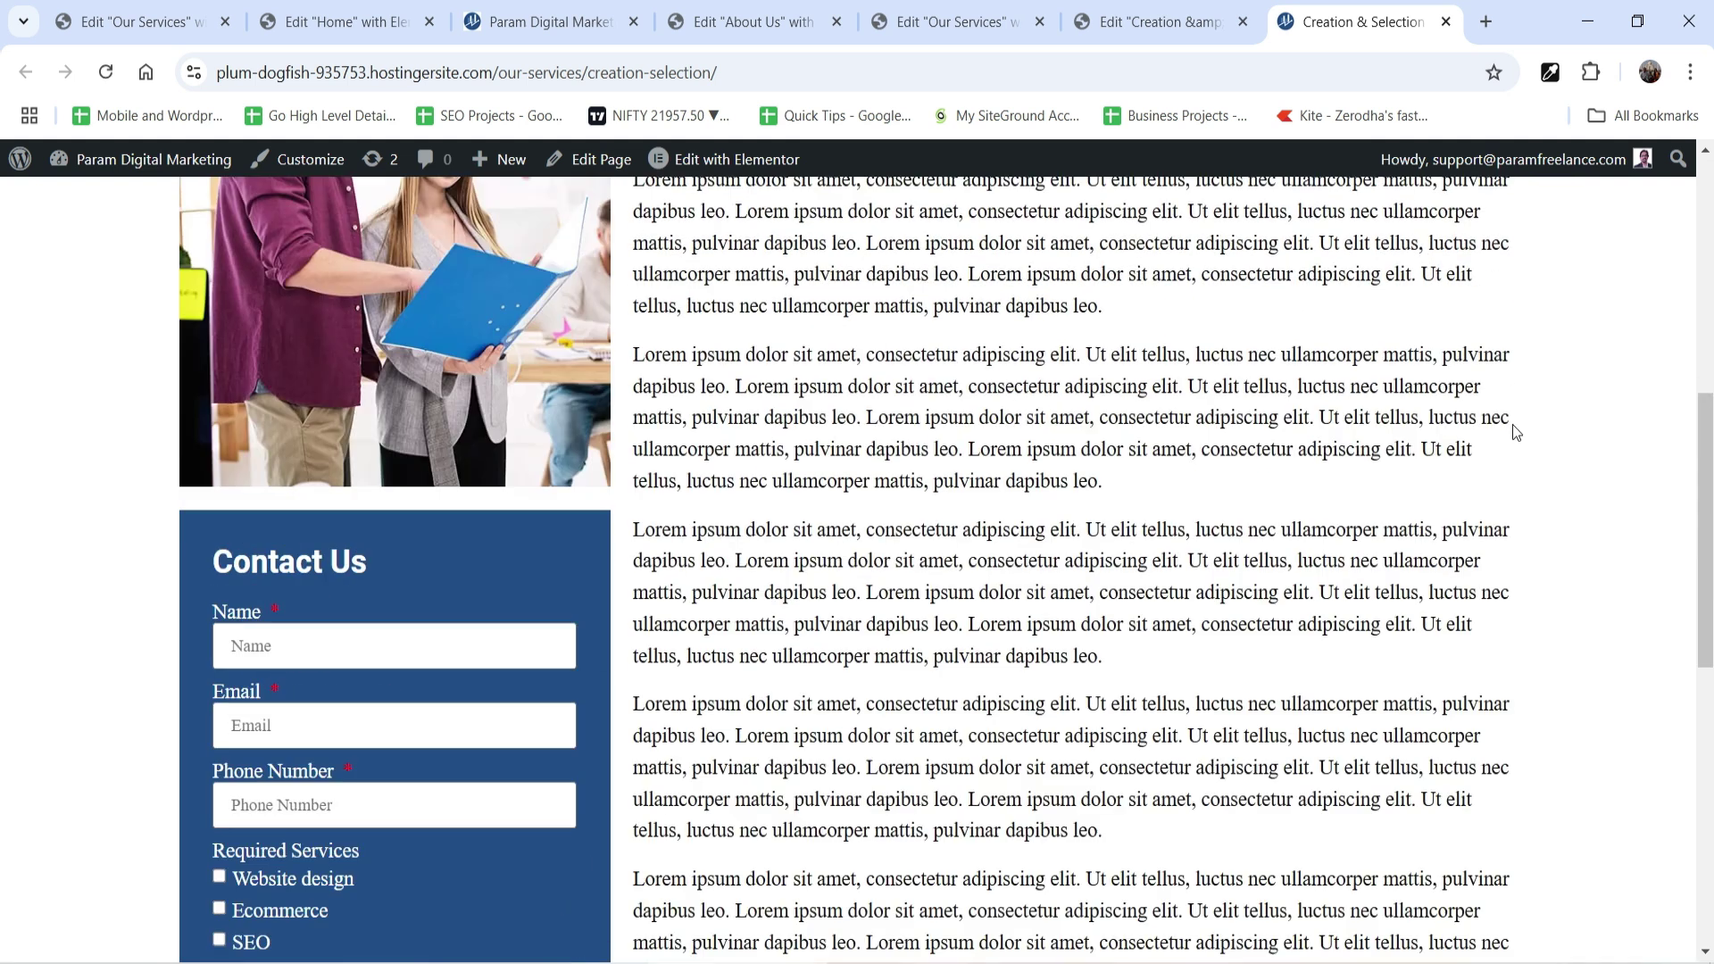
In the Our Services template, assign the Internal URL dynamic tag to the Creation & Selection card's Read More button link.
{"action": "left_click", "coordinate": [151, 26]}
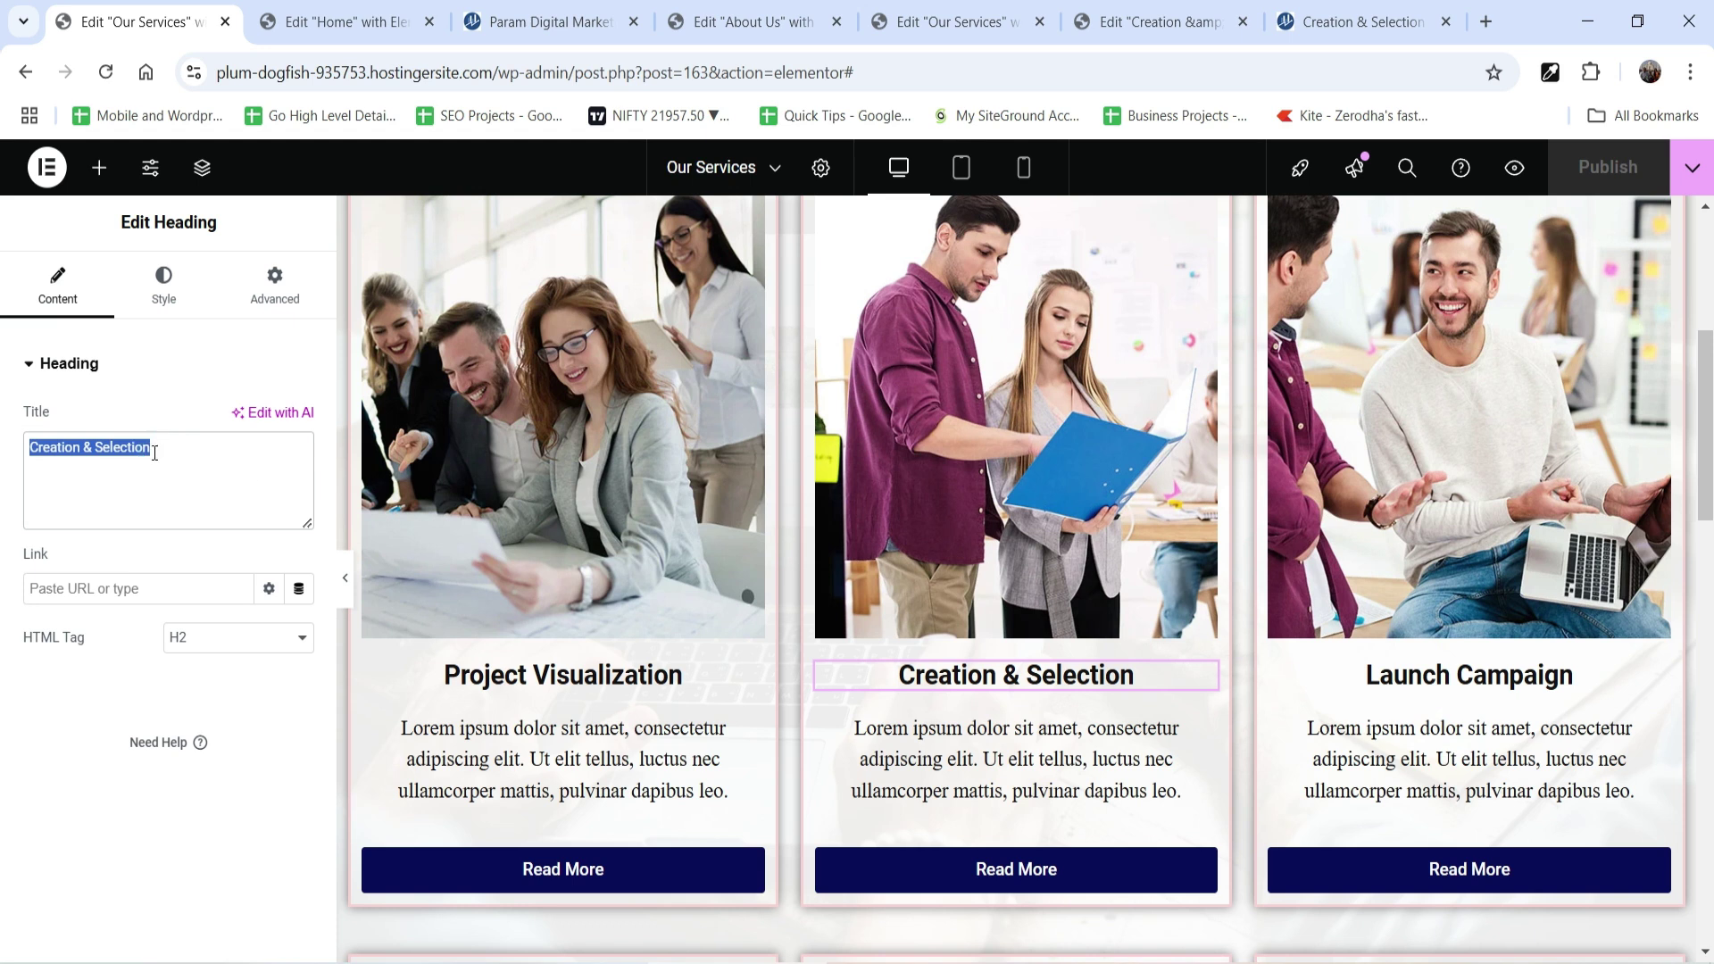
{"action": "left_click", "coordinate": [1165, 880]}
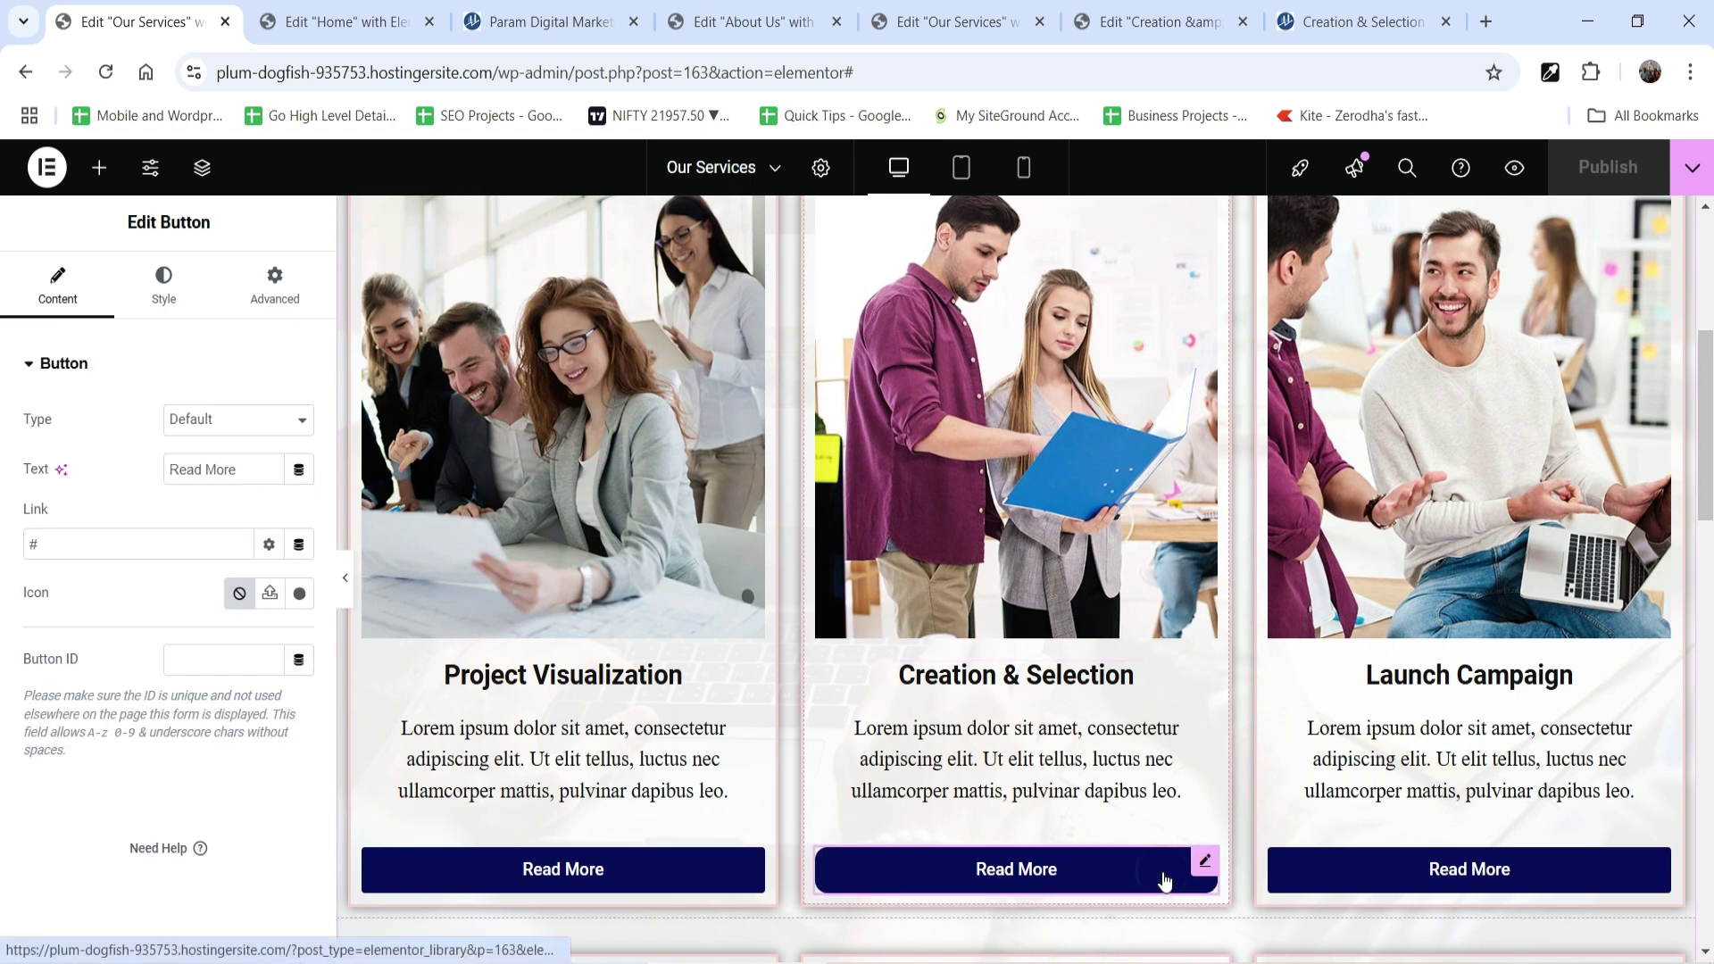
{"action": "left_click", "coordinate": [299, 545]}
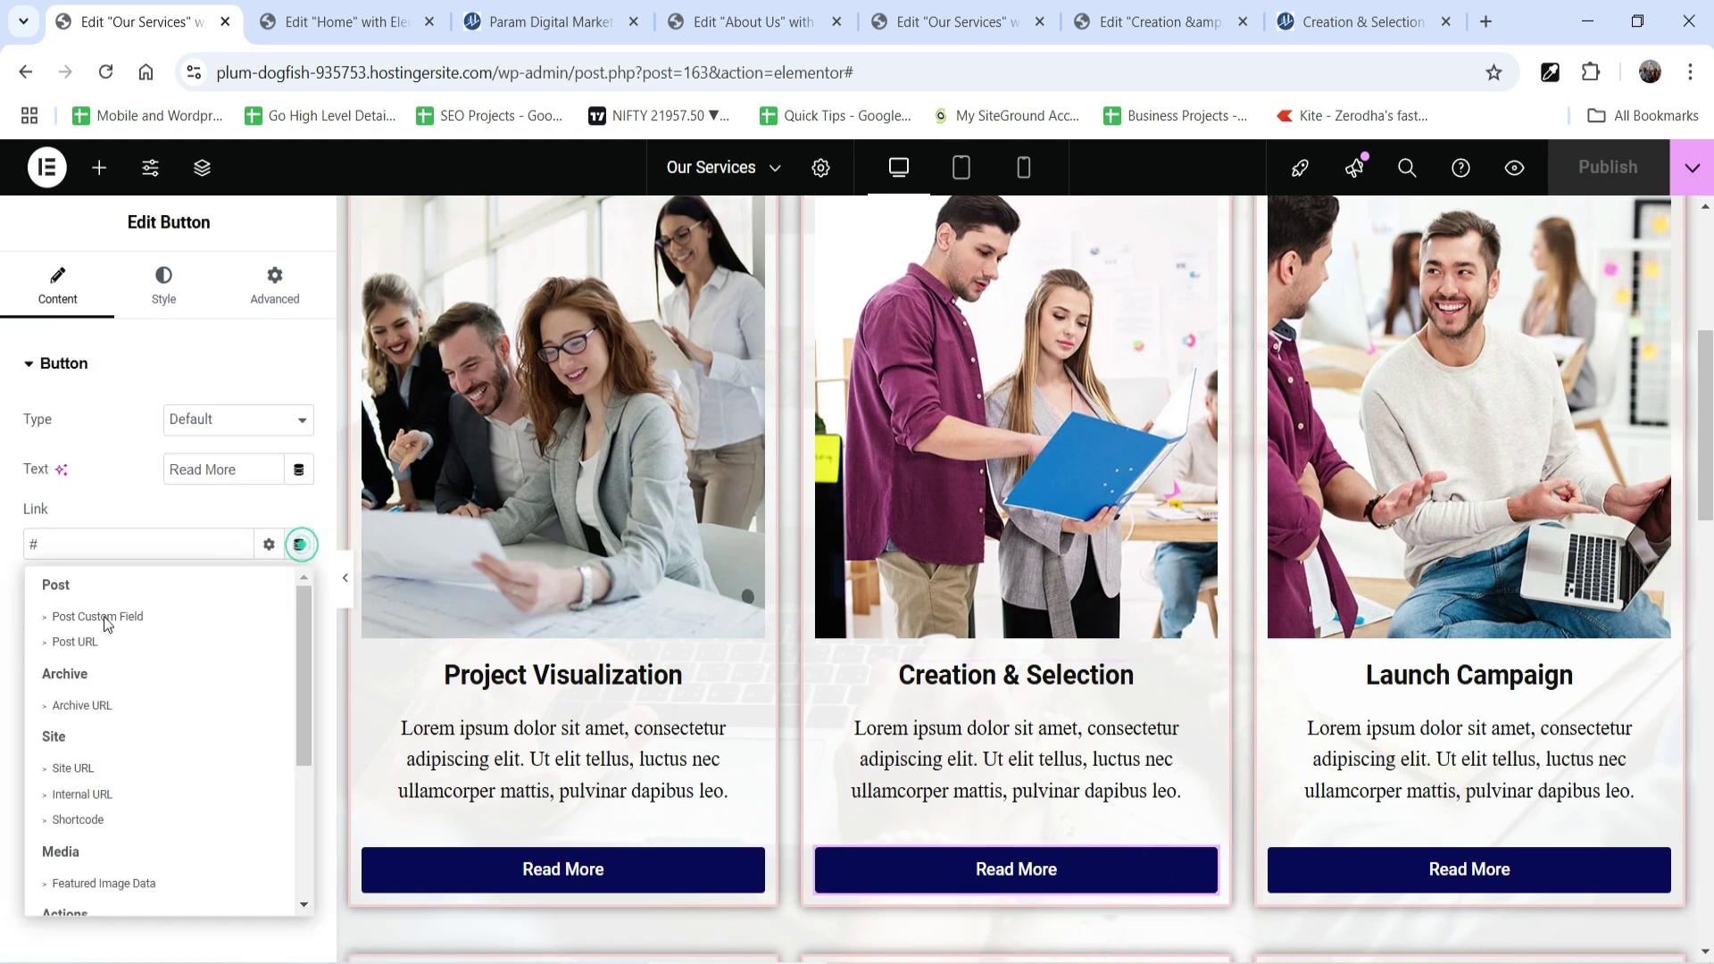
{"action": "left_click", "coordinate": [120, 795]}
Set the button's Internal URL type to Content and choose Our Services > Creation & Selection as the target.
{"action": "left_click", "coordinate": [119, 540]}
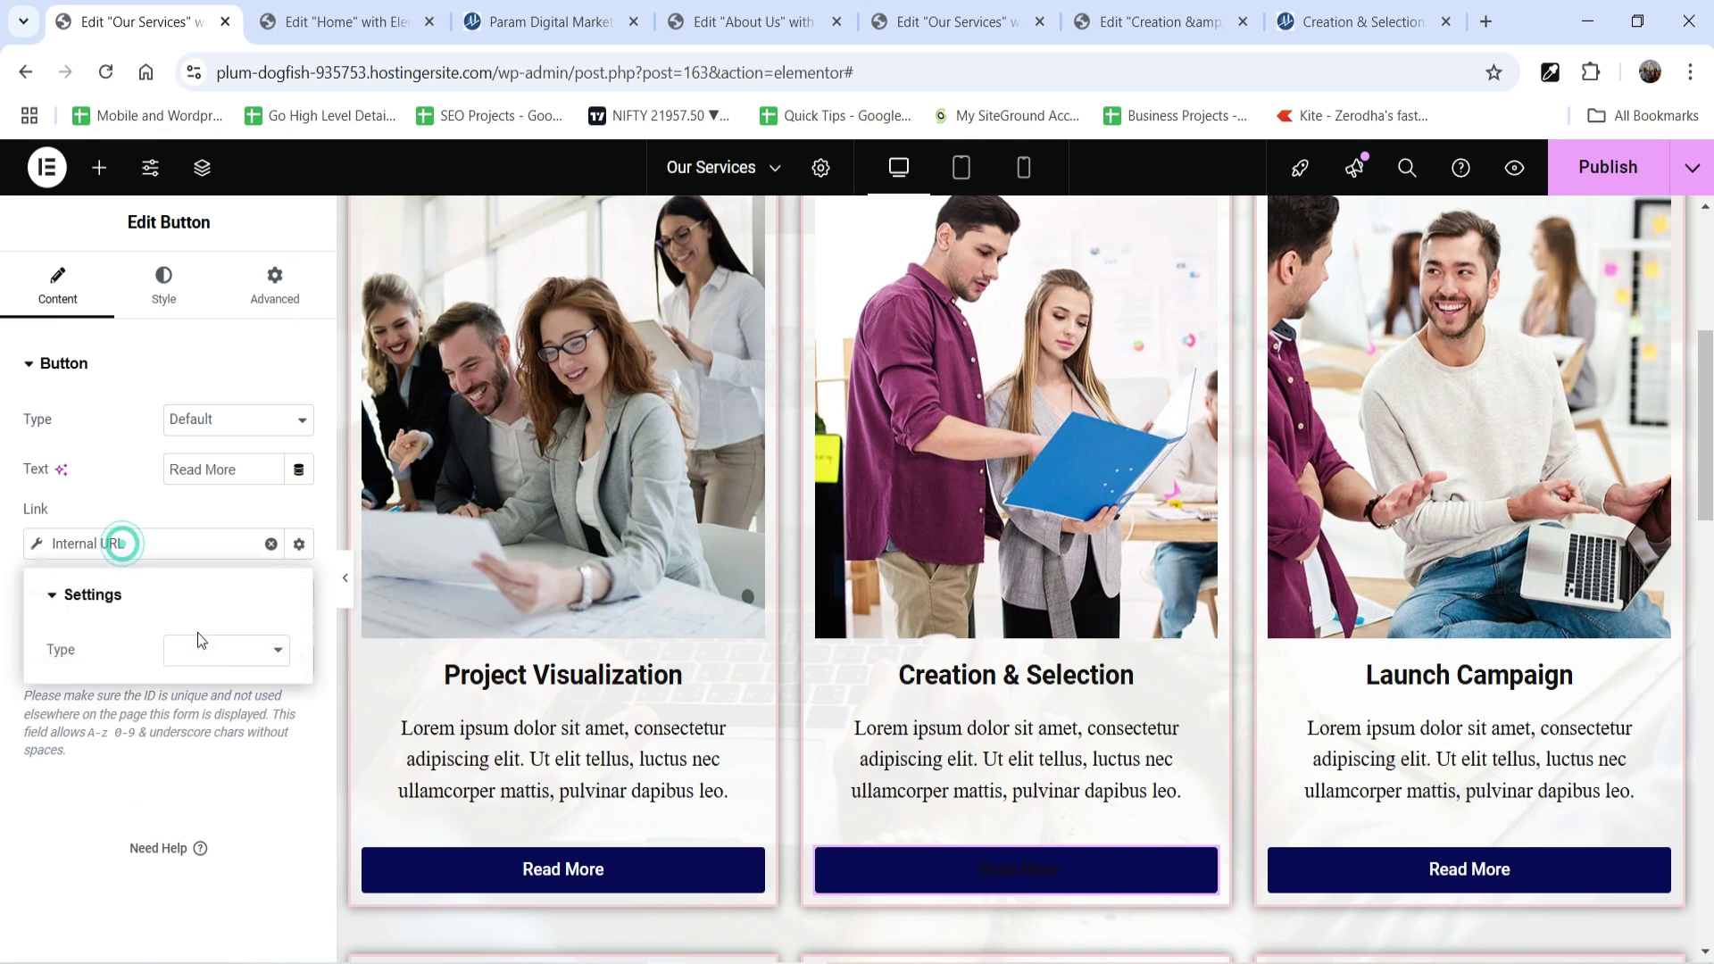
{"action": "left_click", "coordinate": [208, 649]}
{"action": "left_click", "coordinate": [212, 682]}
{"action": "left_click", "coordinate": [105, 725]}
{"action": "key", "text": "ctrl+v"}
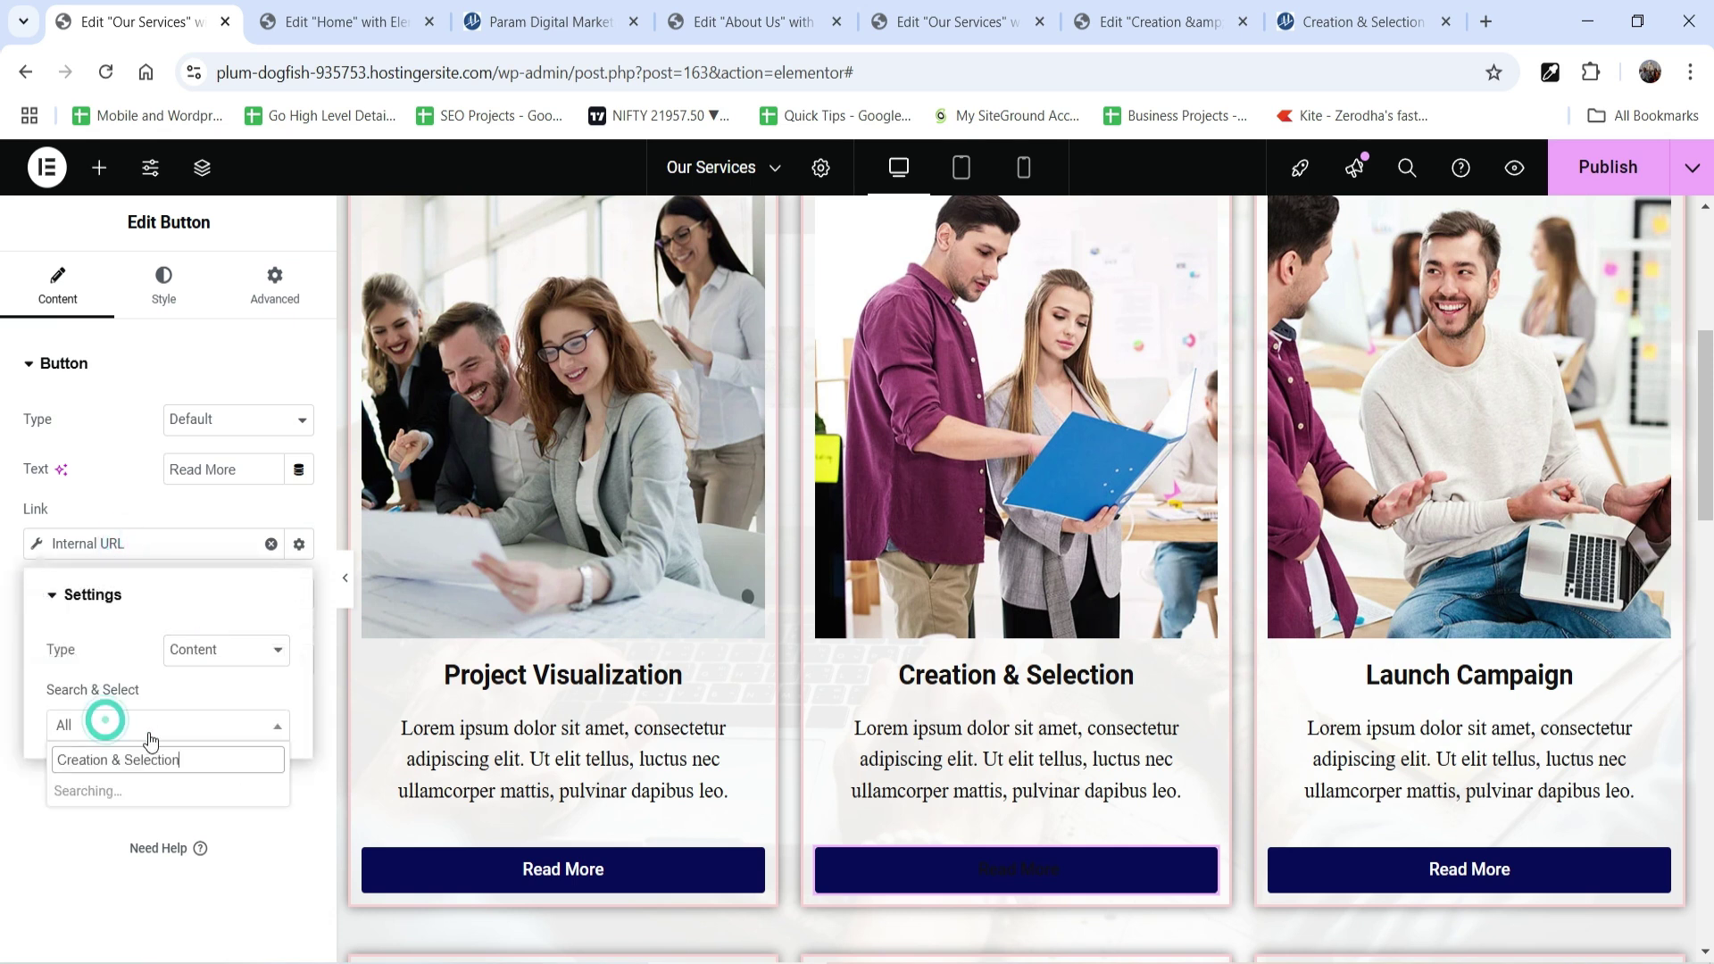
{"action": "left_click", "coordinate": [179, 792]}
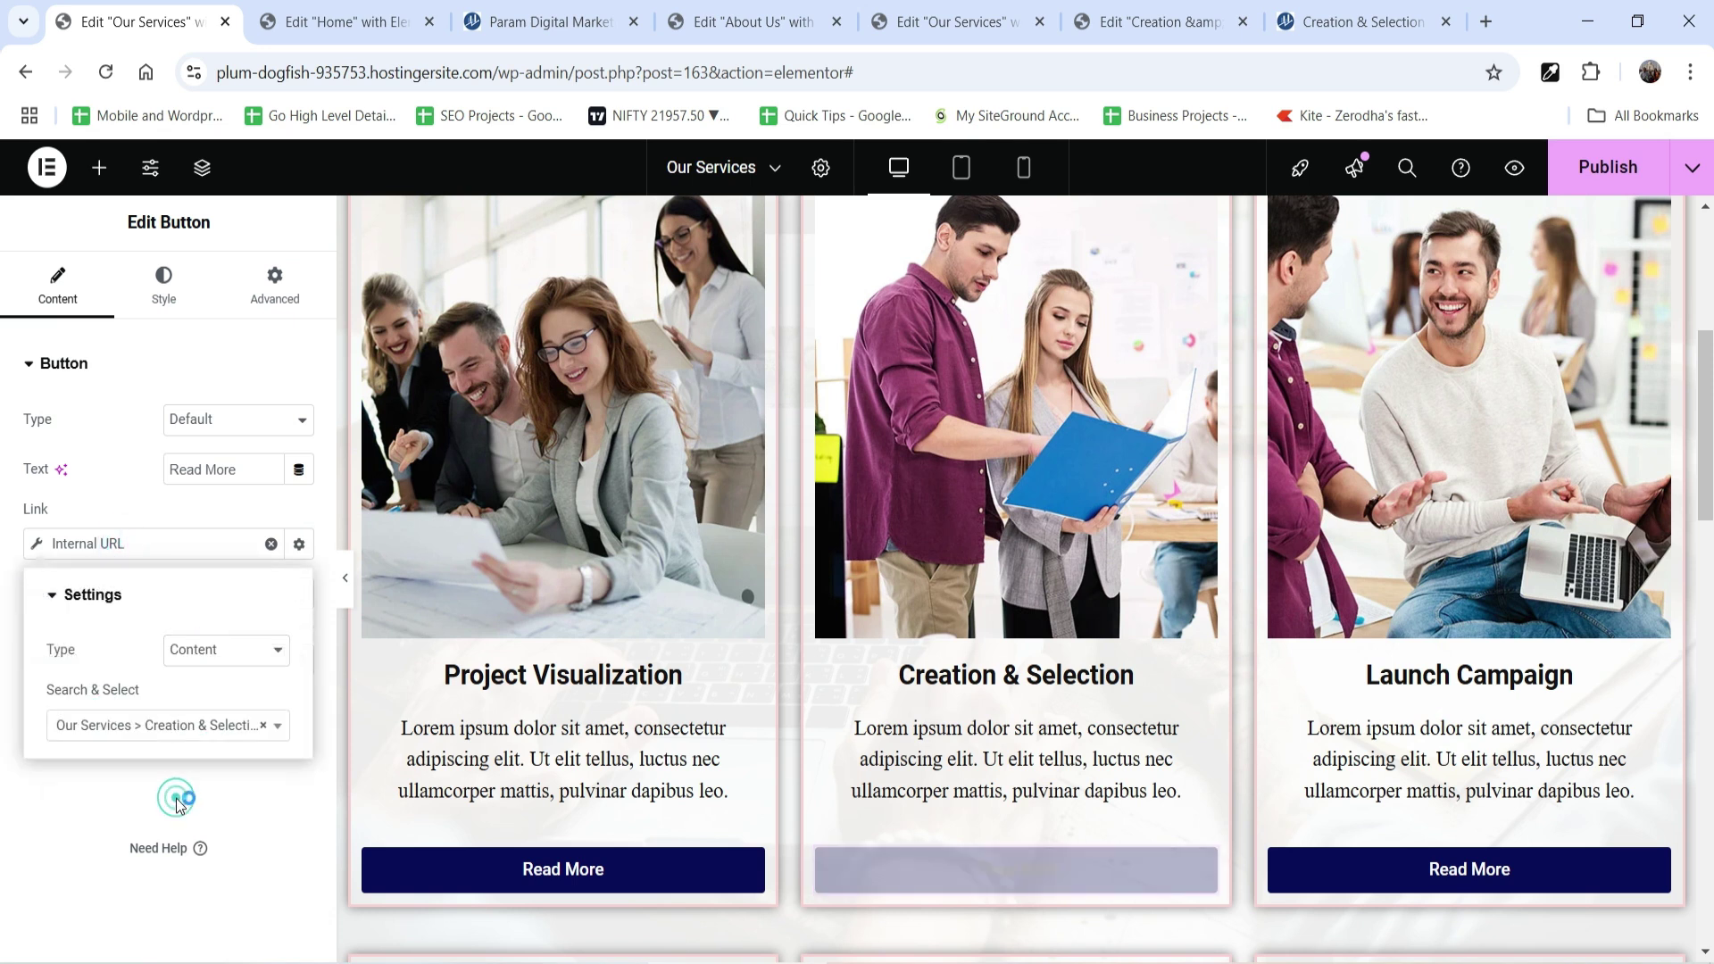
Set the Creation & Selection card image's link to Custom URL and assign it the Internal URL dynamic tag.
{"action": "left_click", "coordinate": [957, 458]}
{"action": "left_click", "coordinate": [250, 694]}
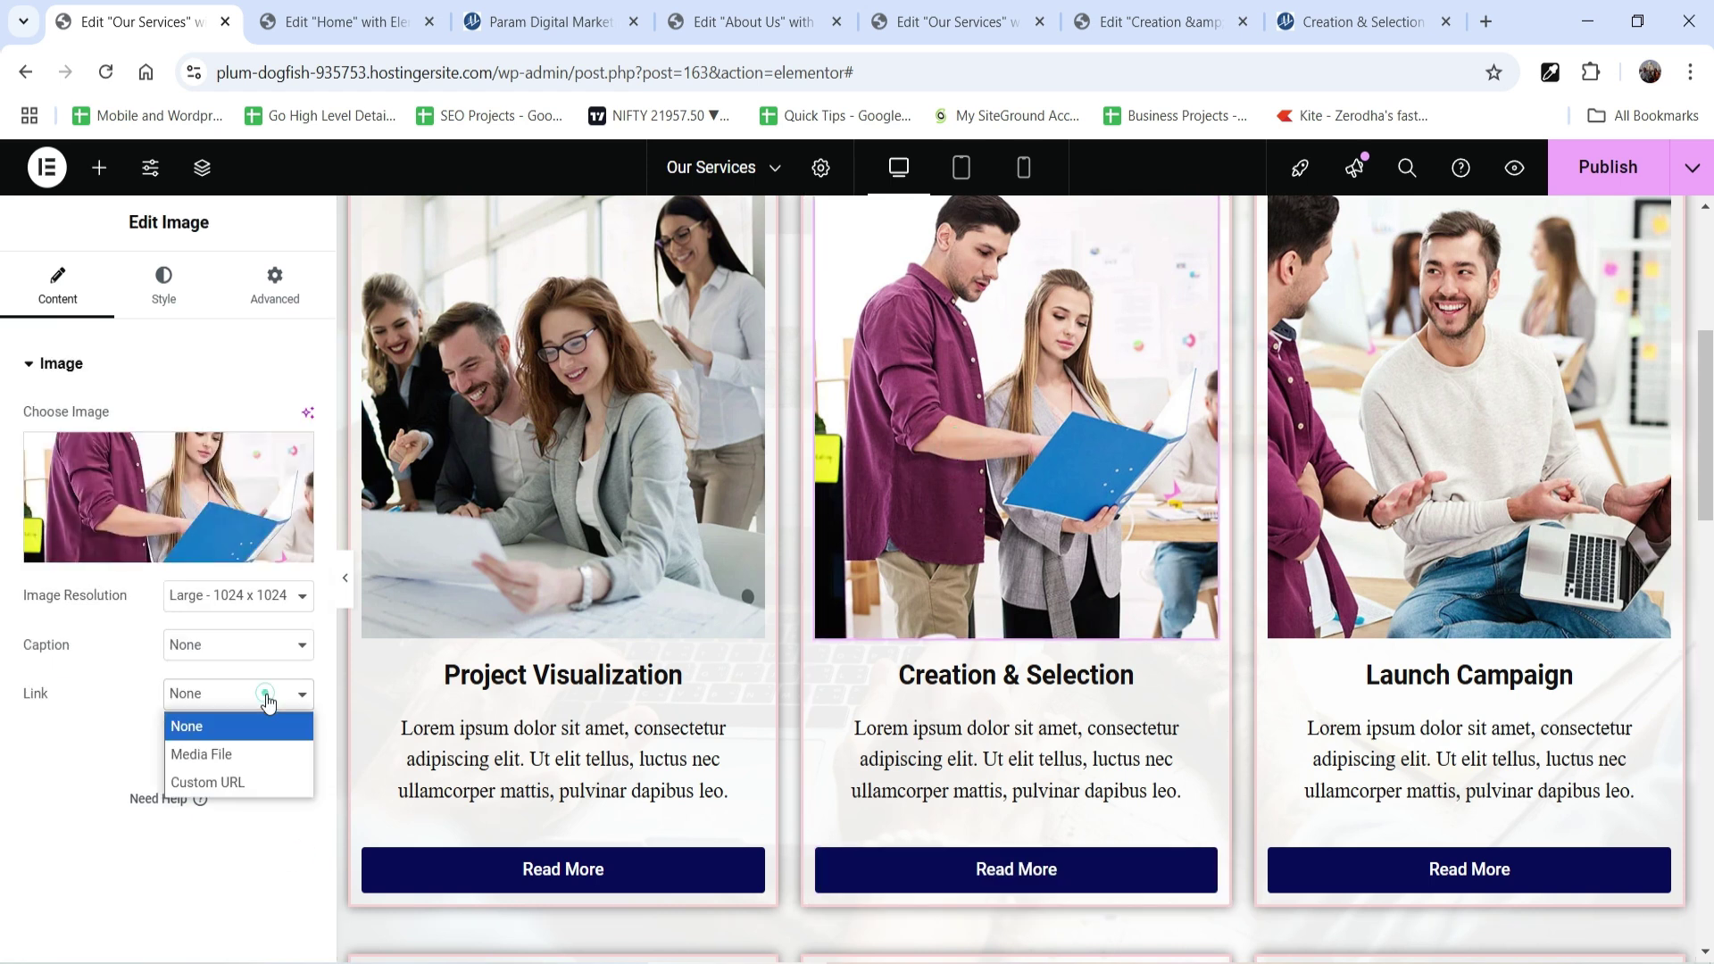
{"action": "left_click", "coordinate": [270, 779]}
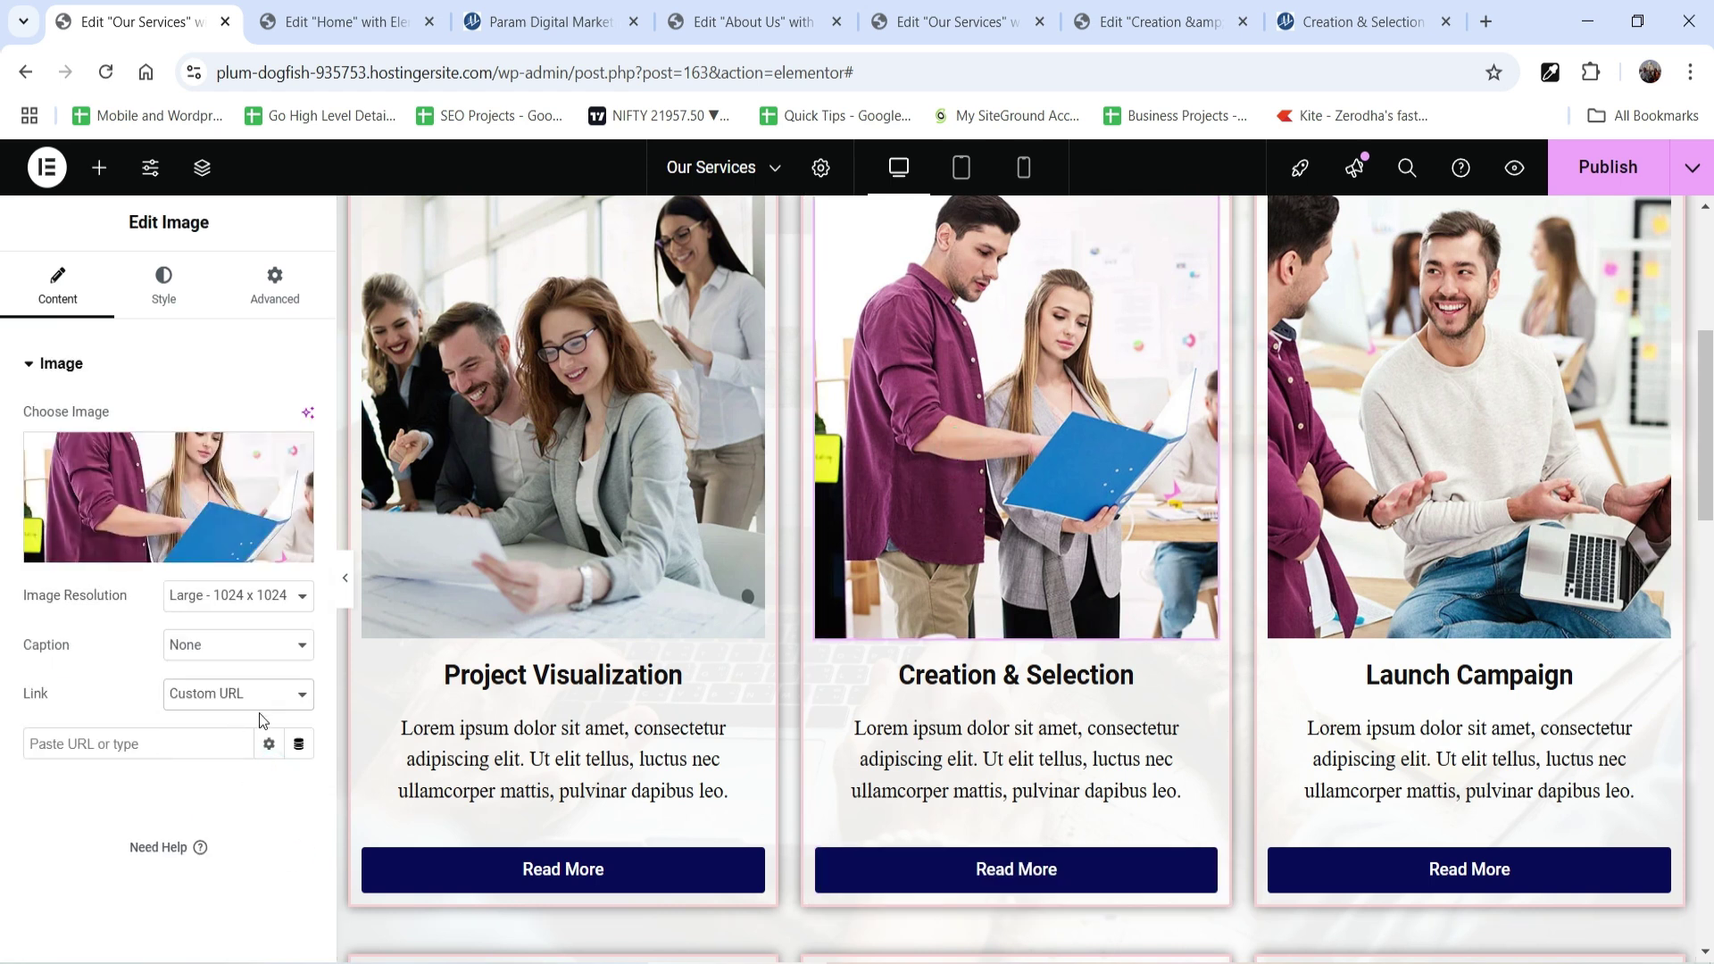
{"action": "left_click", "coordinate": [299, 744]}
{"action": "left_click", "coordinate": [116, 605]}
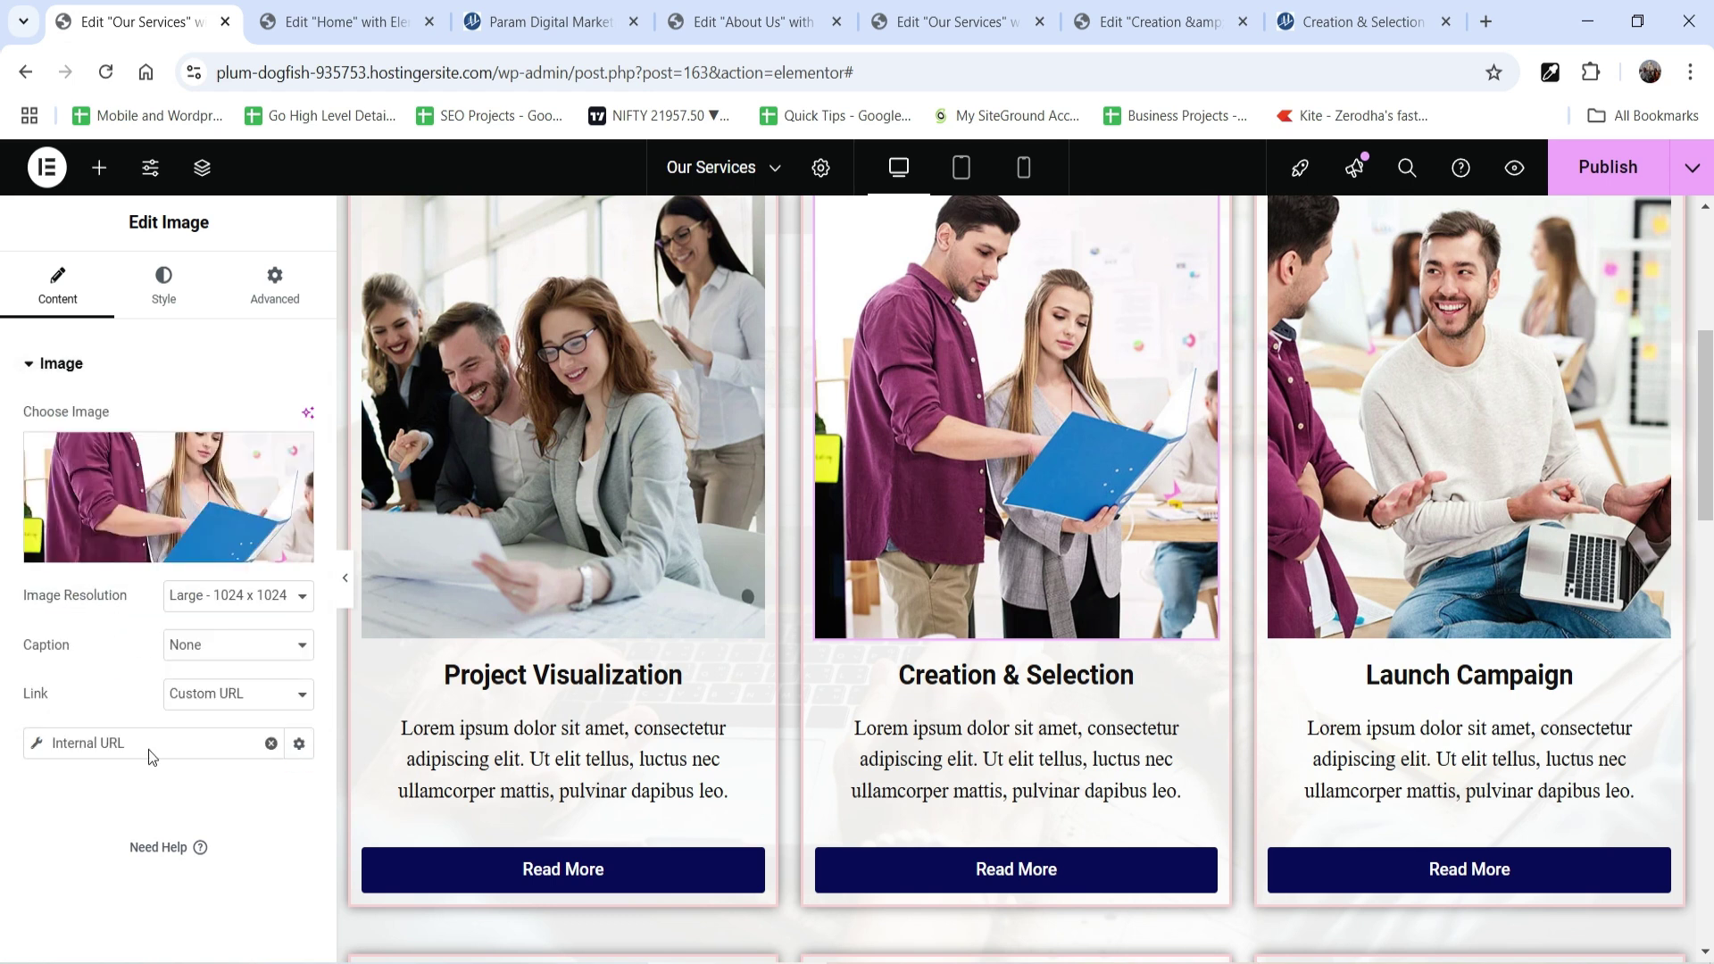
Set the image's Internal URL type to Content and choose Our Services > Creation & Selection as the target.
{"action": "left_click", "coordinate": [241, 848]}
{"action": "left_click", "coordinate": [191, 731]}
{"action": "left_click", "coordinate": [143, 924]}
{"action": "type", "text": "Creation & Selection"}
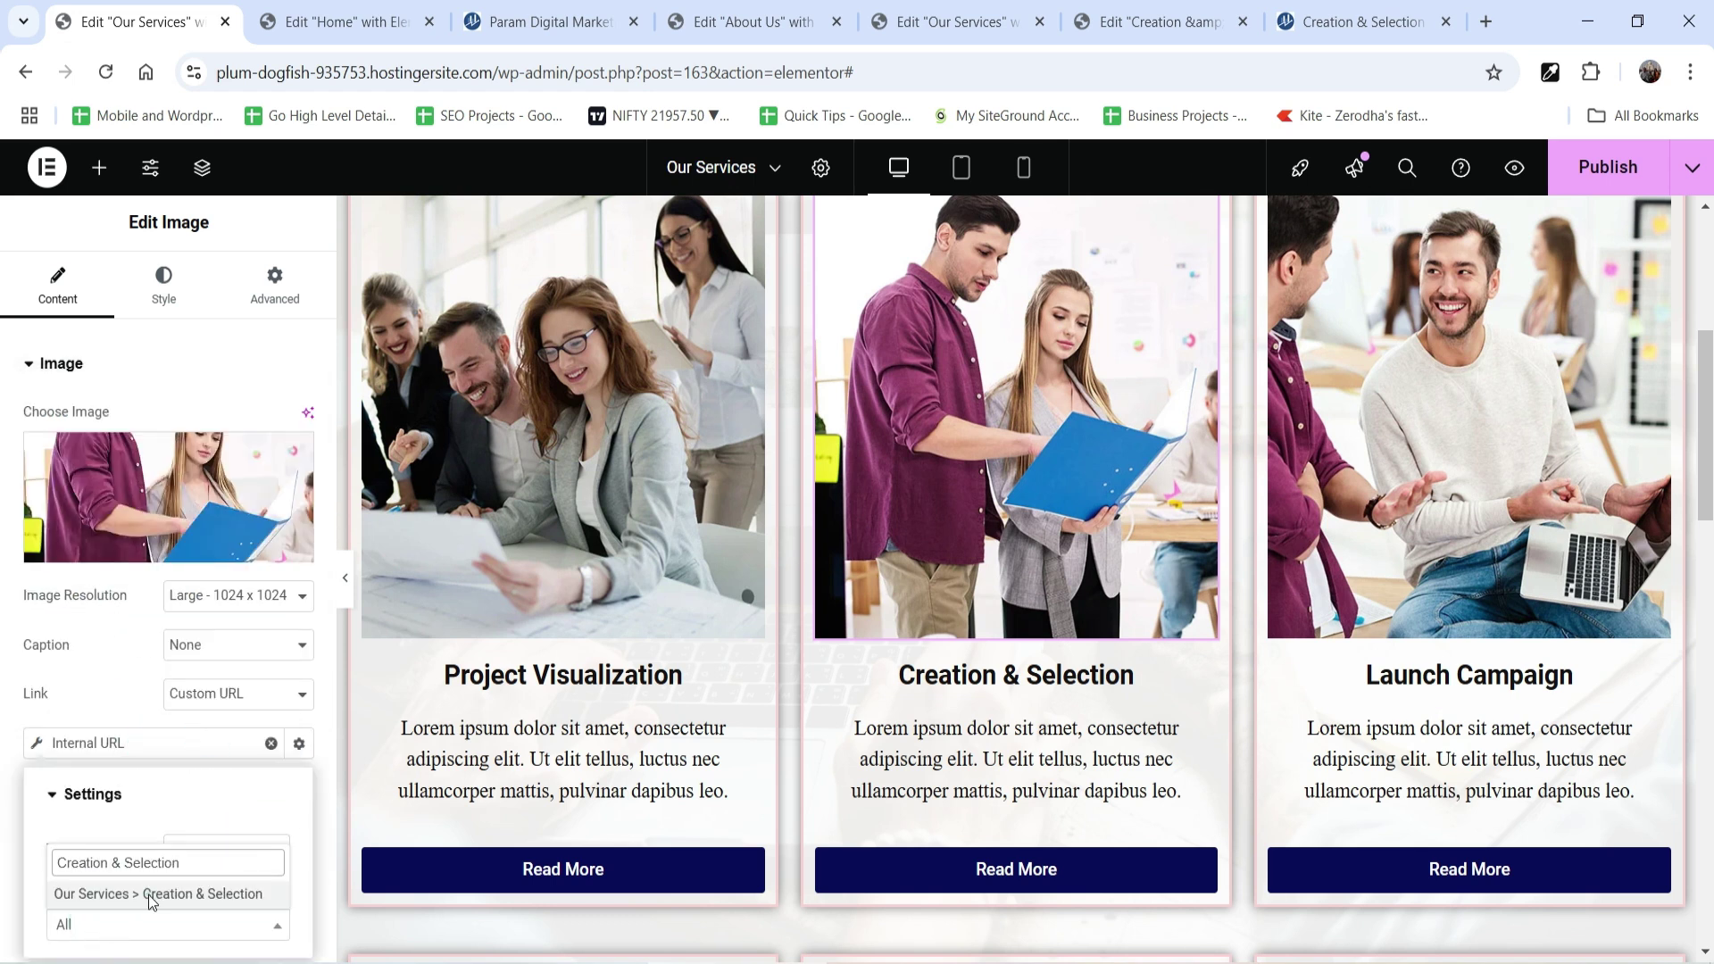
{"action": "left_click", "coordinate": [149, 895]}
{"action": "left_click", "coordinate": [85, 693]}
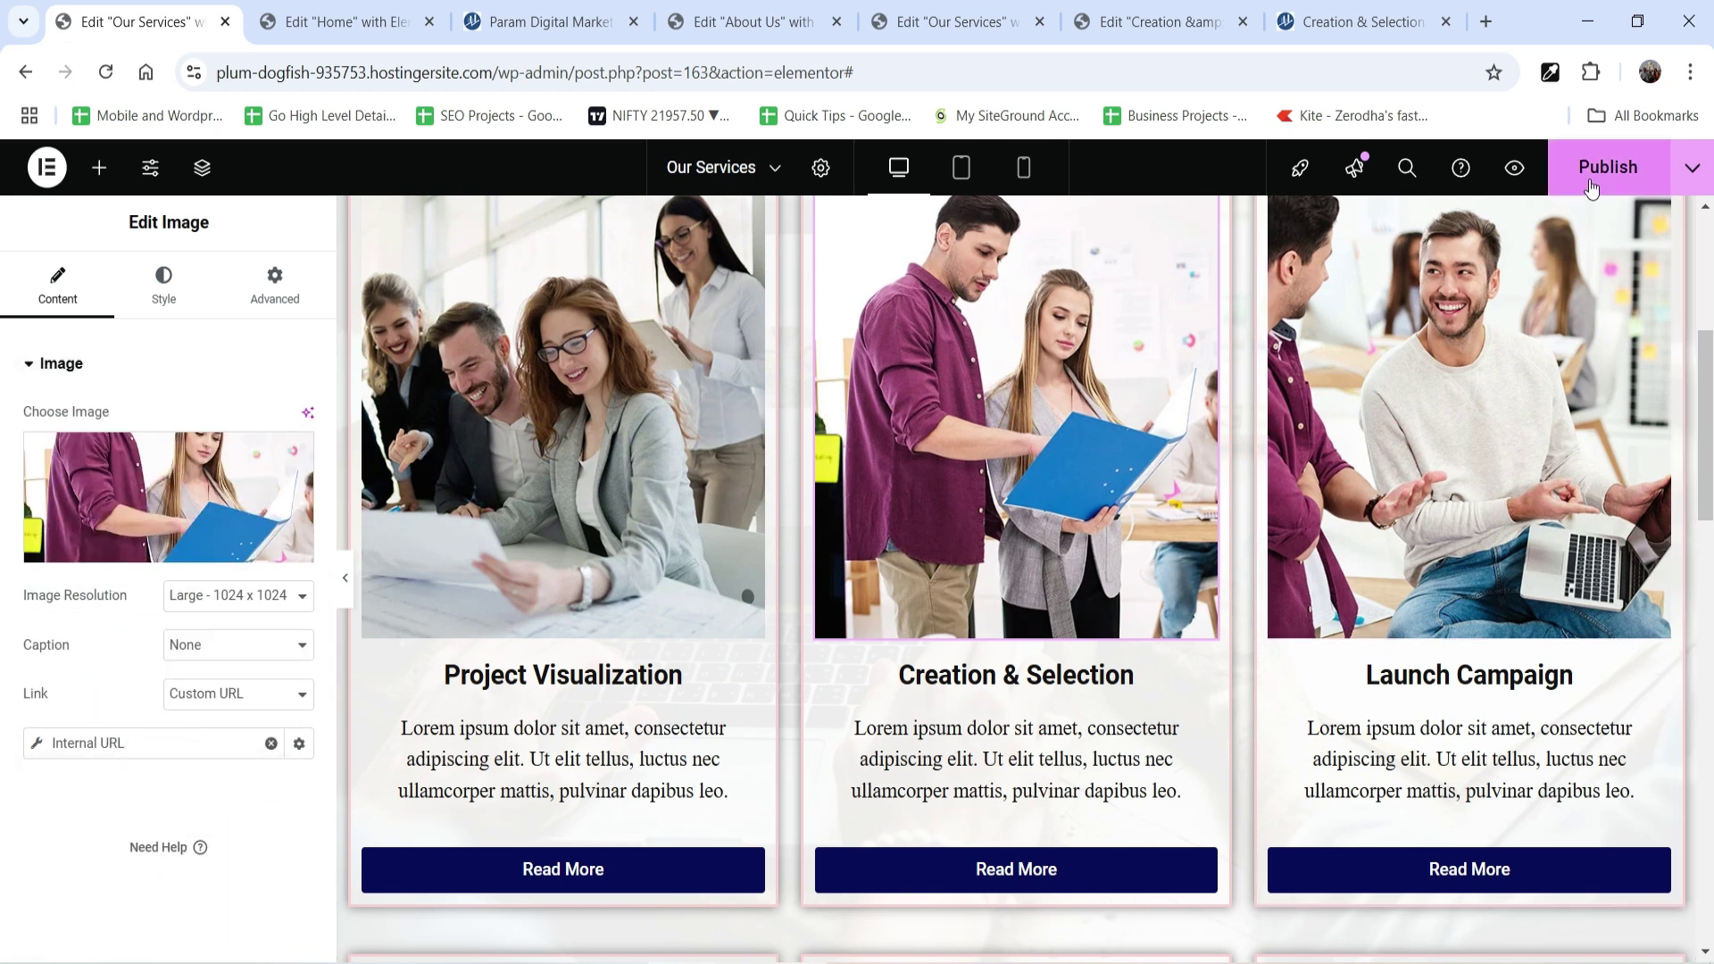
Open the live Home page, test the Creation & Selection card's Read More link, and return to Home.
{"action": "left_click", "coordinate": [1363, 22]}
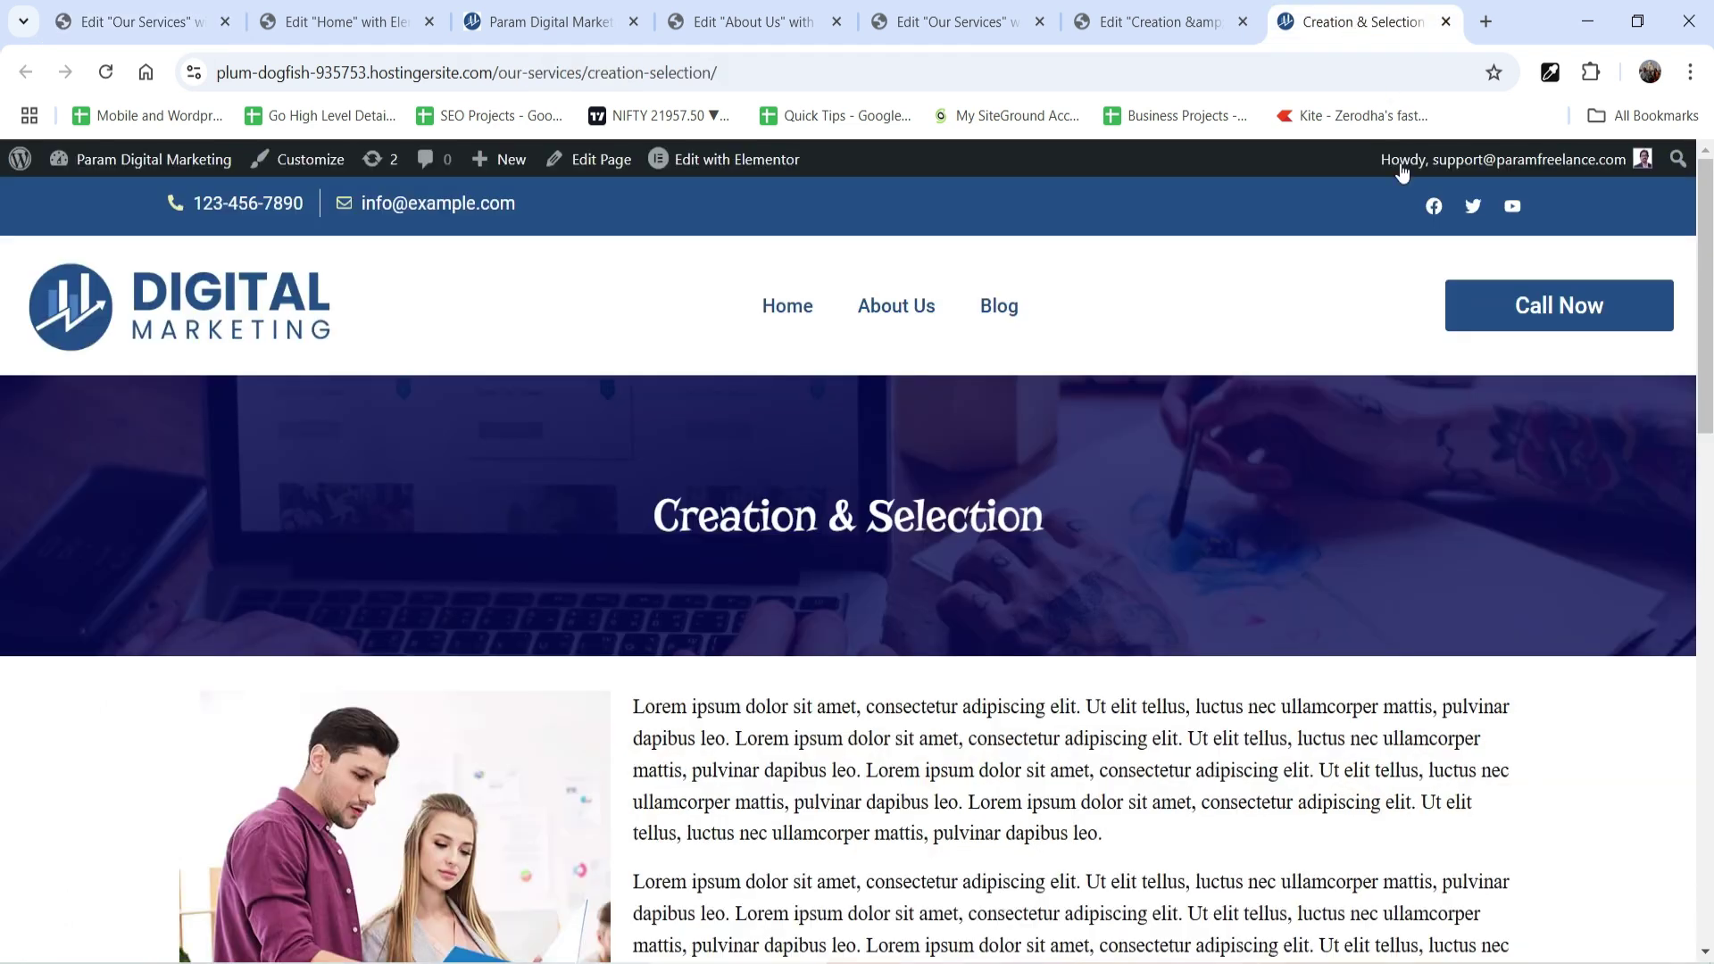
{"action": "left_click", "coordinate": [791, 308]}
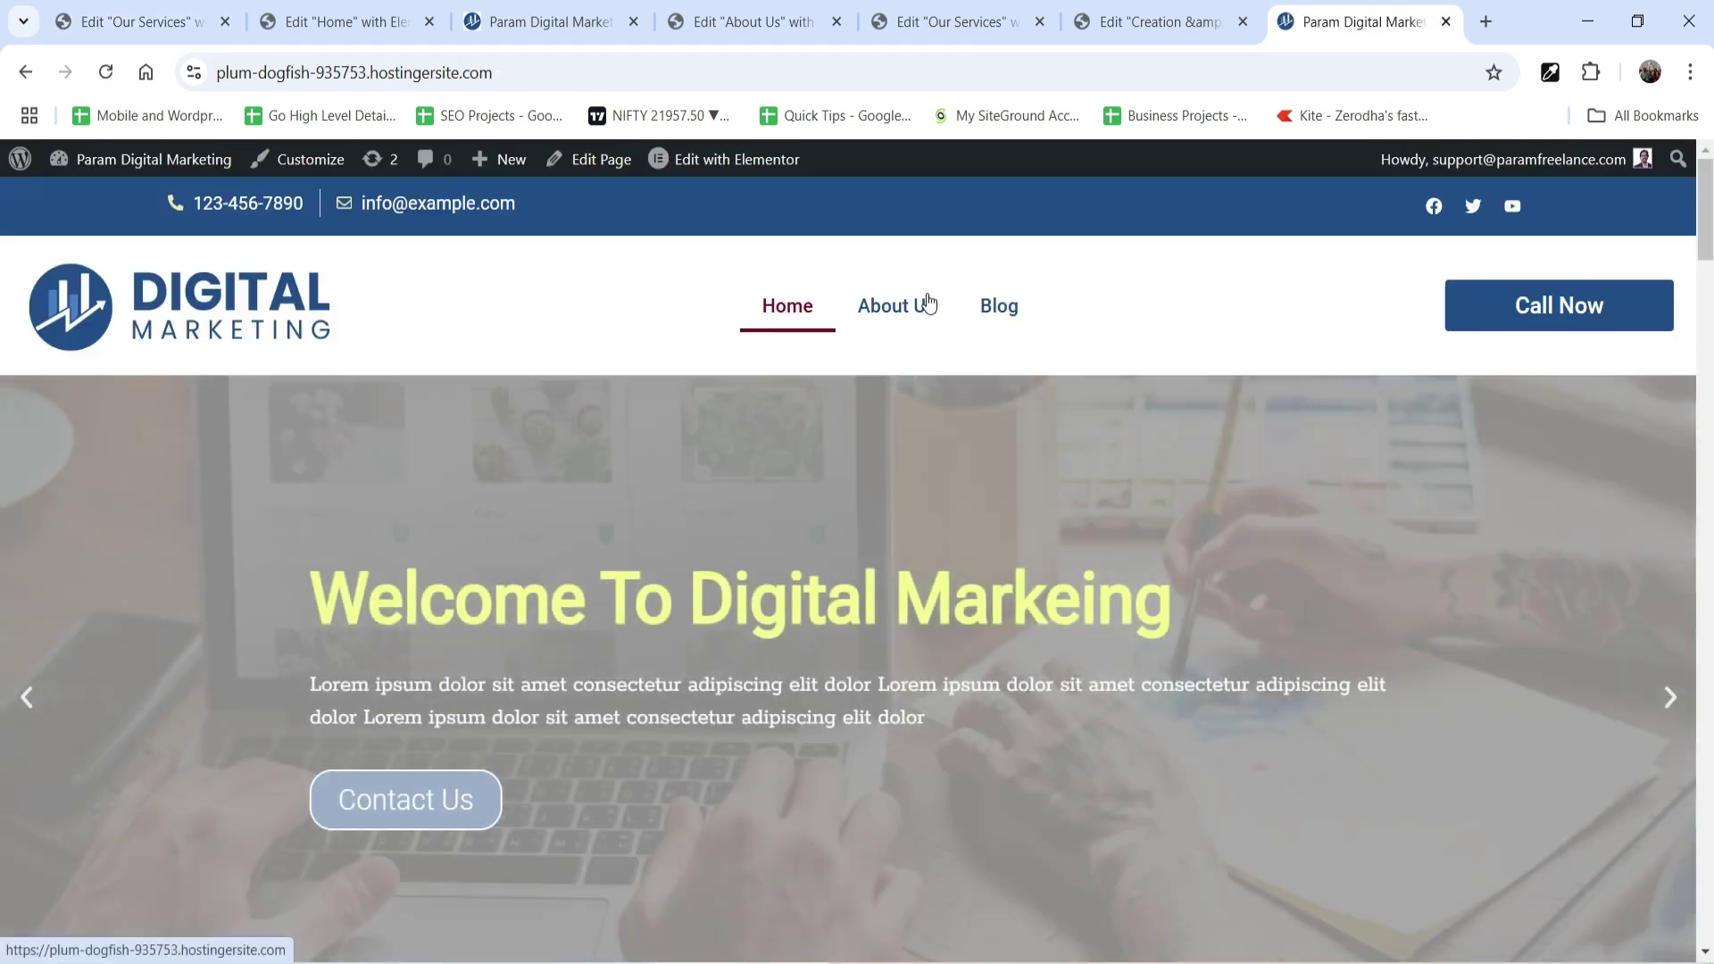
{"action": "scroll", "coordinate": [928, 322], "scroll_direction": "down", "scroll_amount": 5}
{"action": "scroll", "coordinate": [937, 329], "scroll_direction": "down", "scroll_amount": 6}
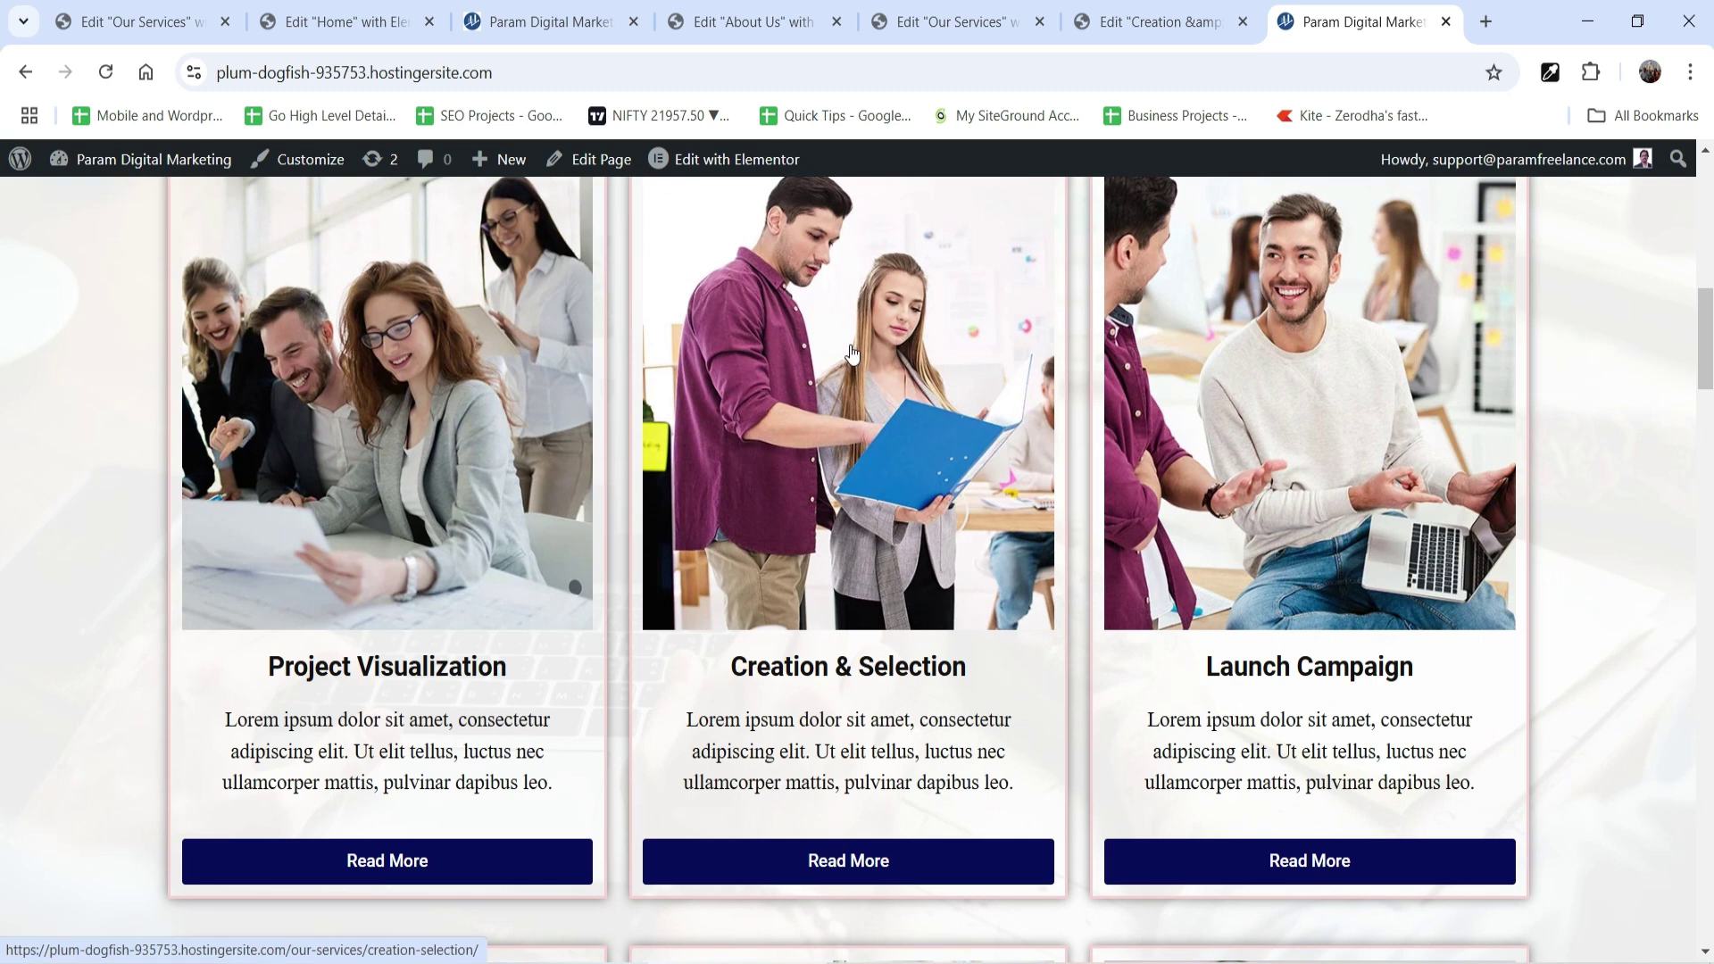
{"action": "left_click", "coordinate": [871, 877]}
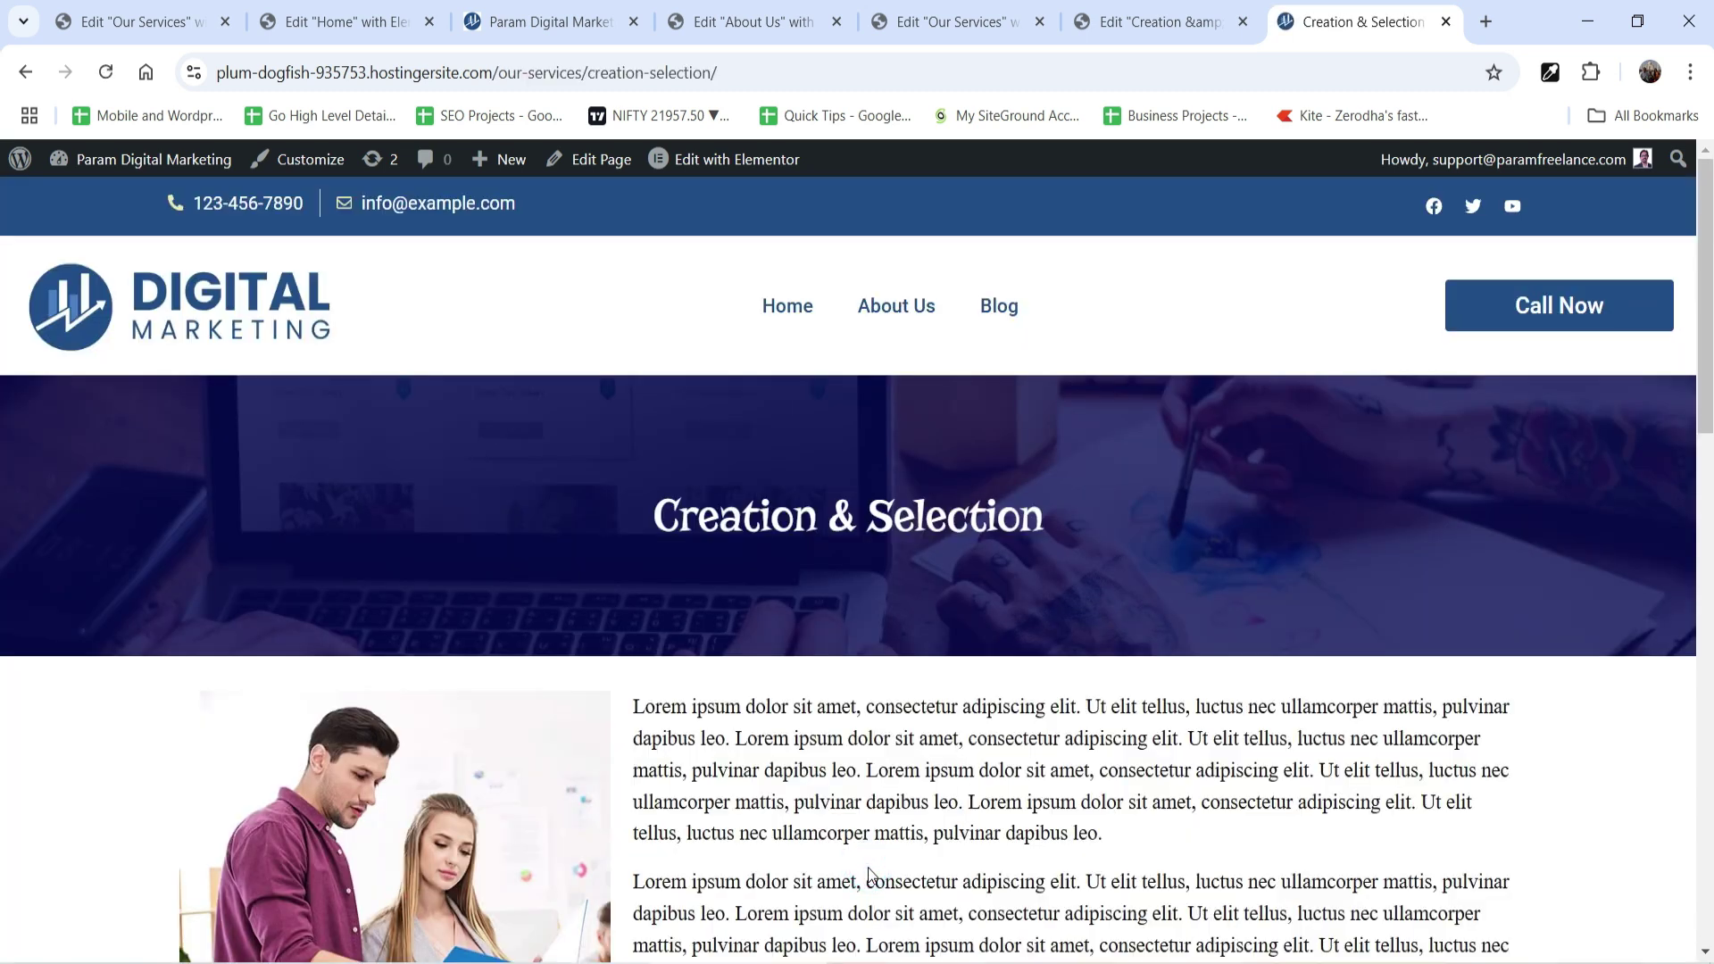
{"action": "left_click", "coordinate": [25, 72]}
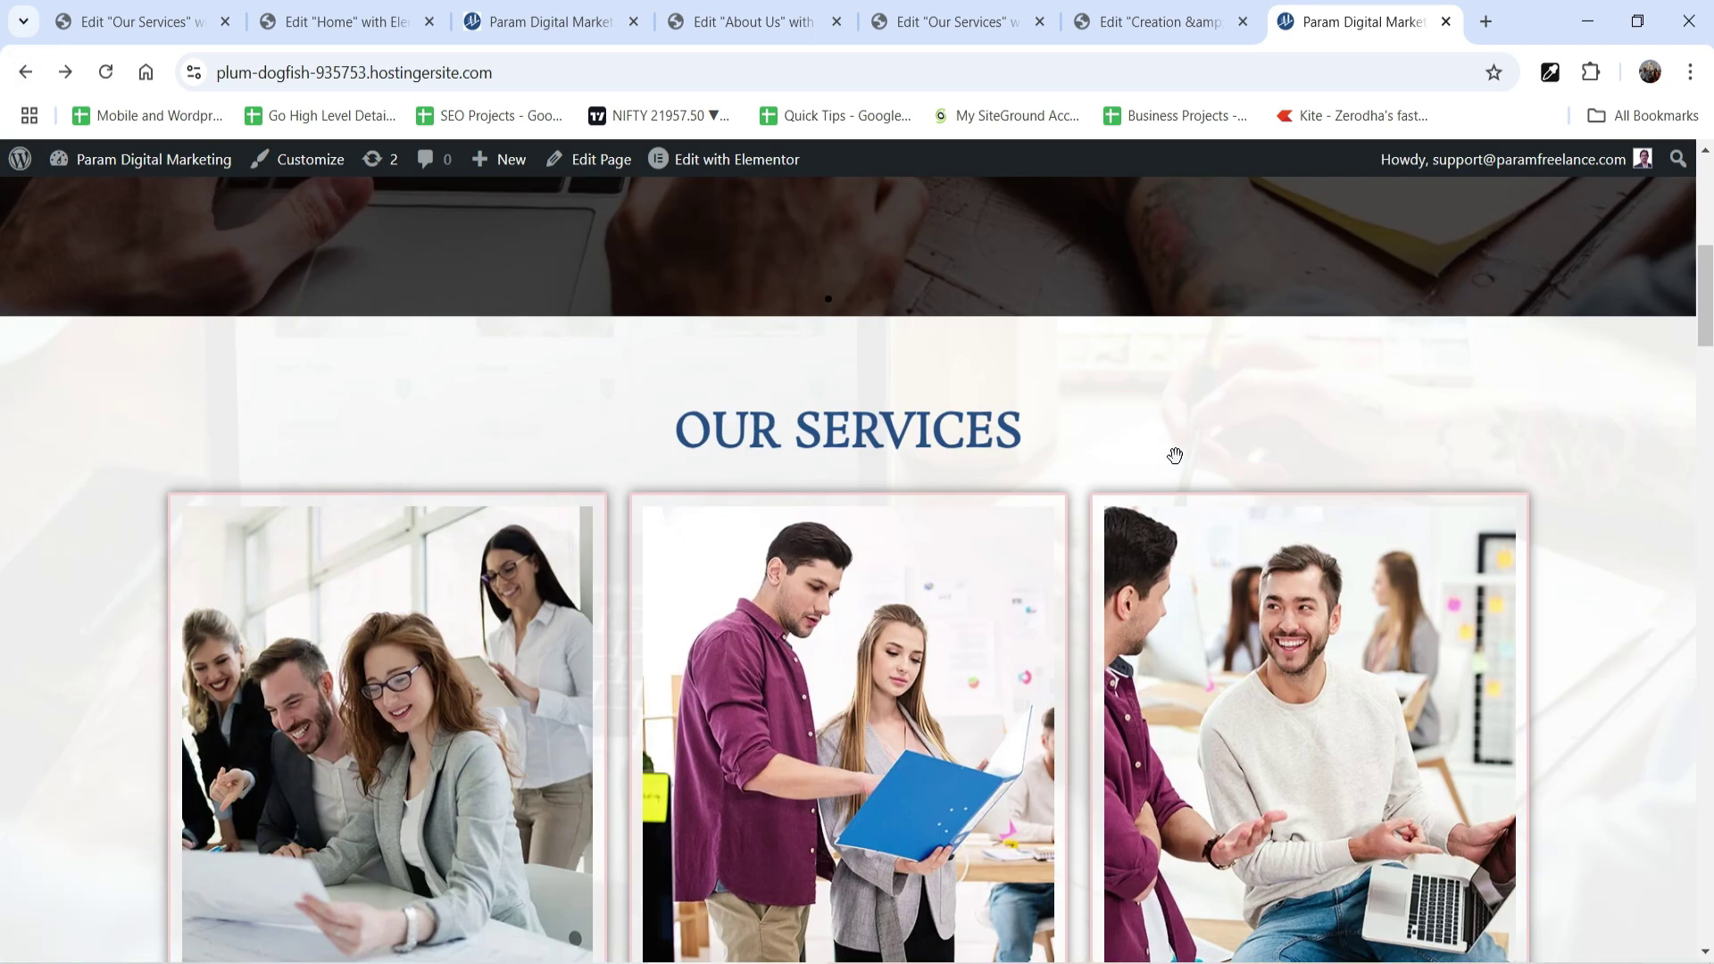
In the WordPress menu settings, add the Our Services page to Main Menu between About Us and Blog, and save the menu.
{"action": "mouse_move", "coordinate": [138, 163]}
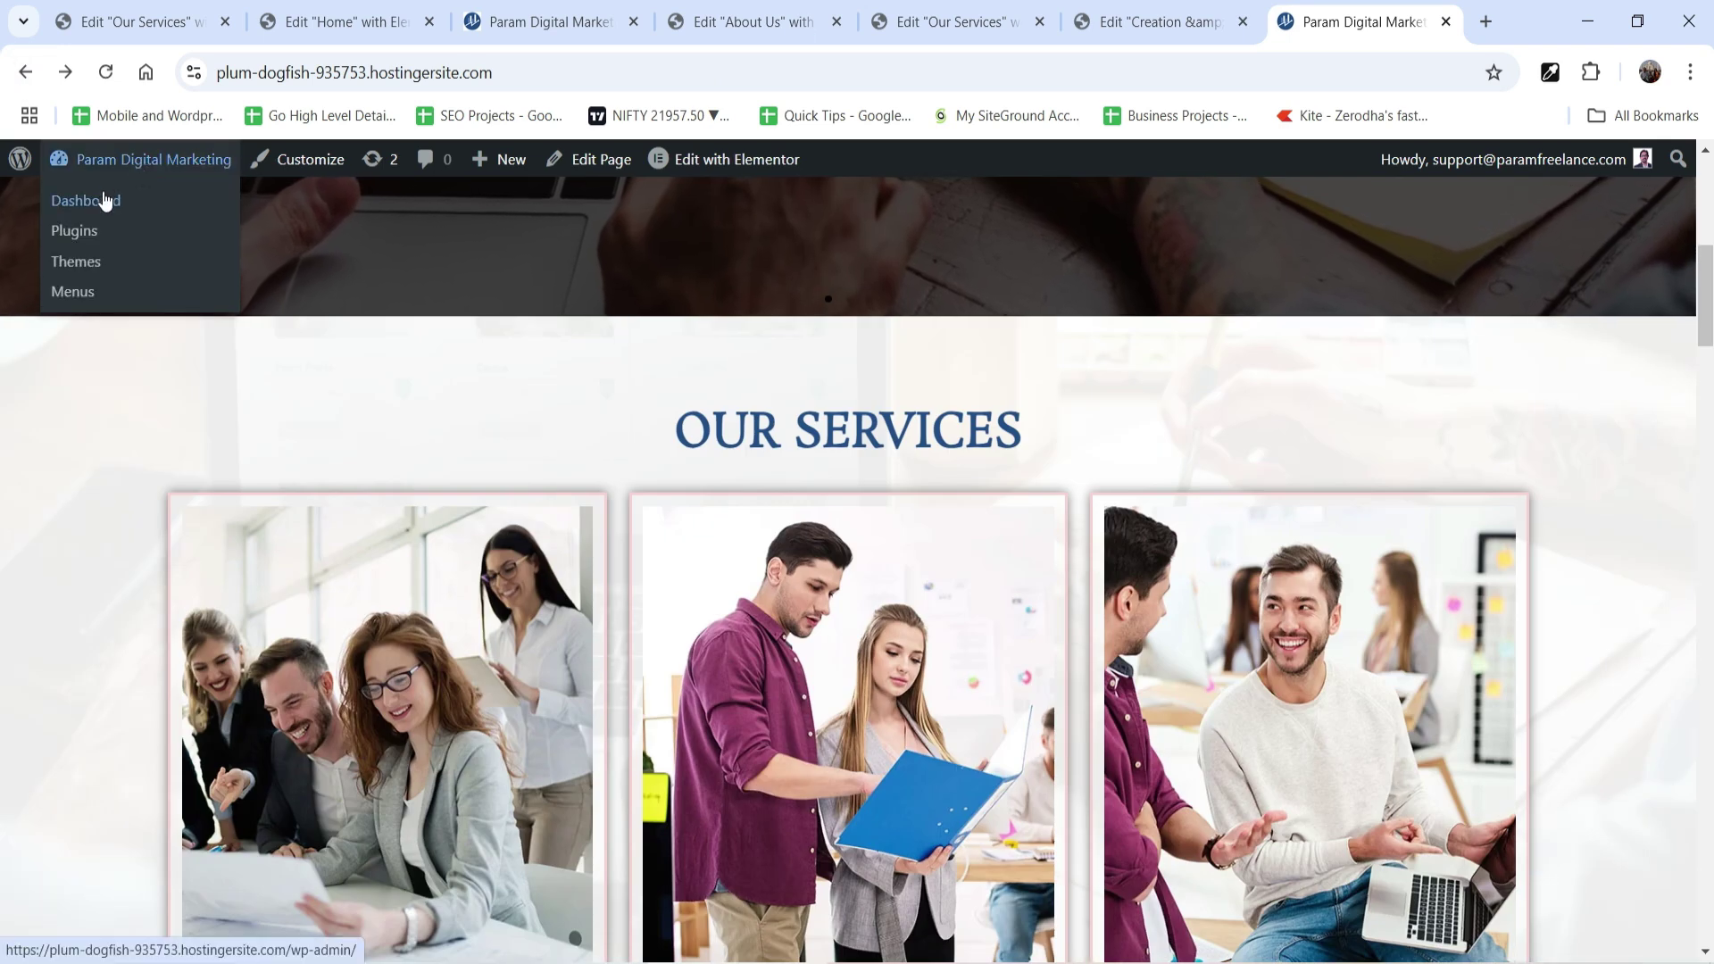
{"action": "left_click", "coordinate": [100, 201]}
{"action": "mouse_move", "coordinate": [49, 621]}
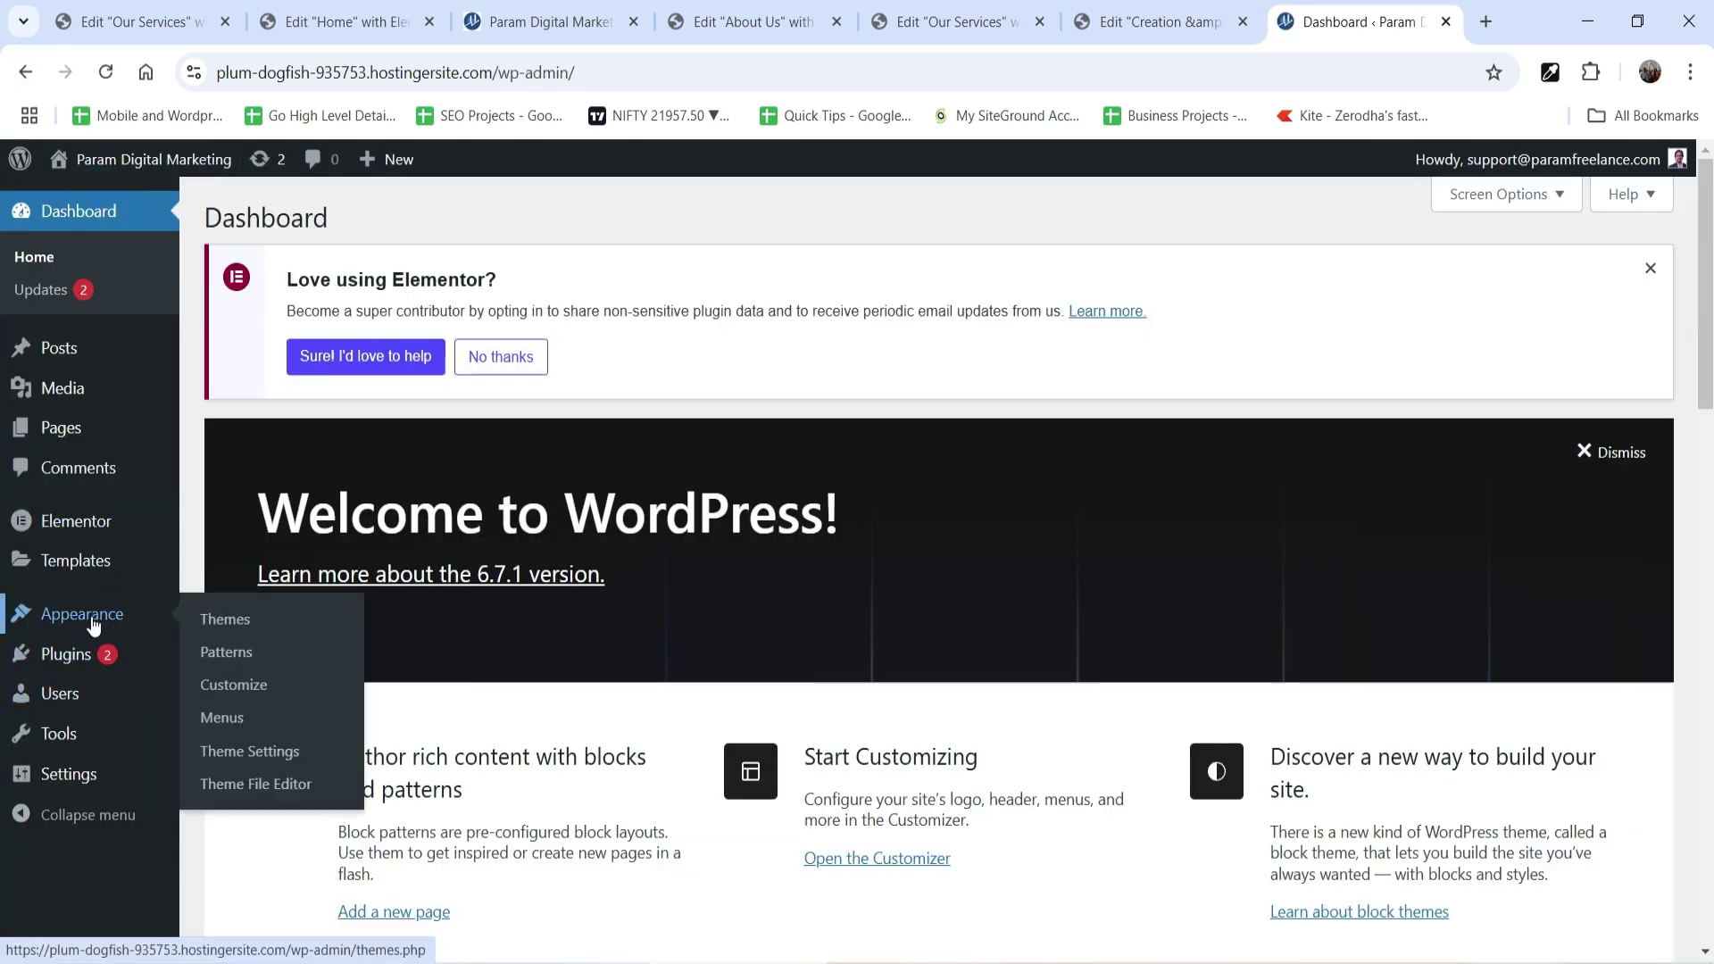
{"action": "left_click", "coordinate": [257, 717]}
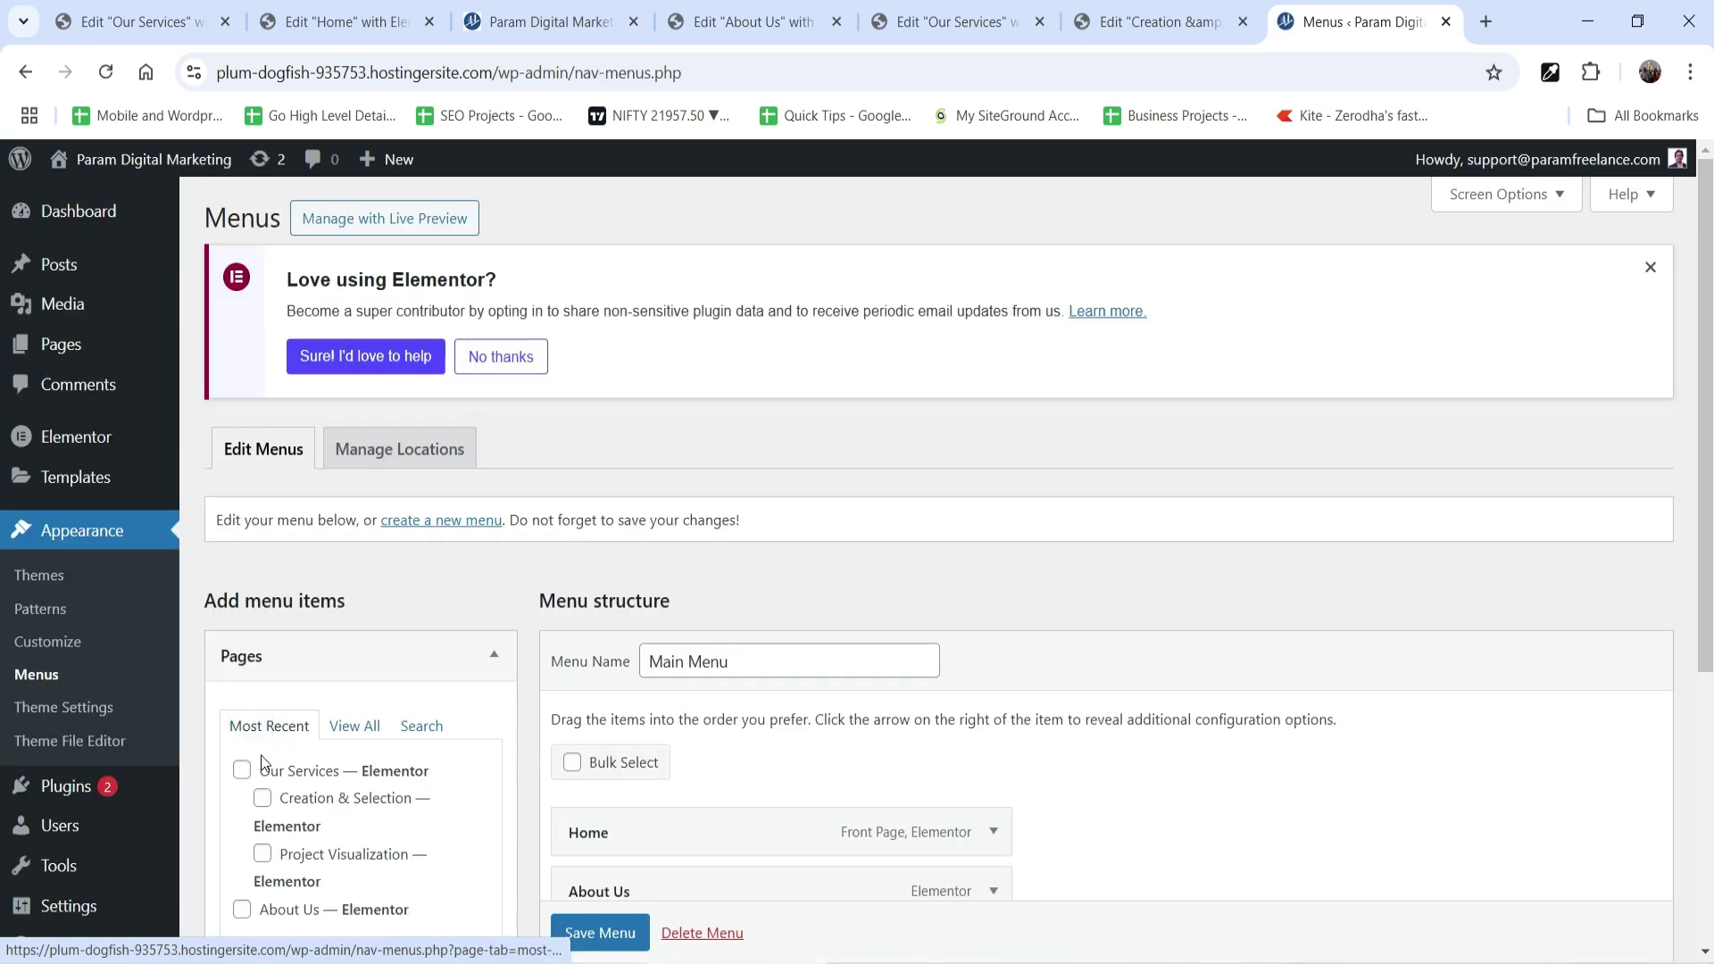
{"action": "left_click", "coordinate": [240, 774]}
{"action": "scroll", "coordinate": [570, 560], "scroll_direction": "down", "scroll_amount": 4}
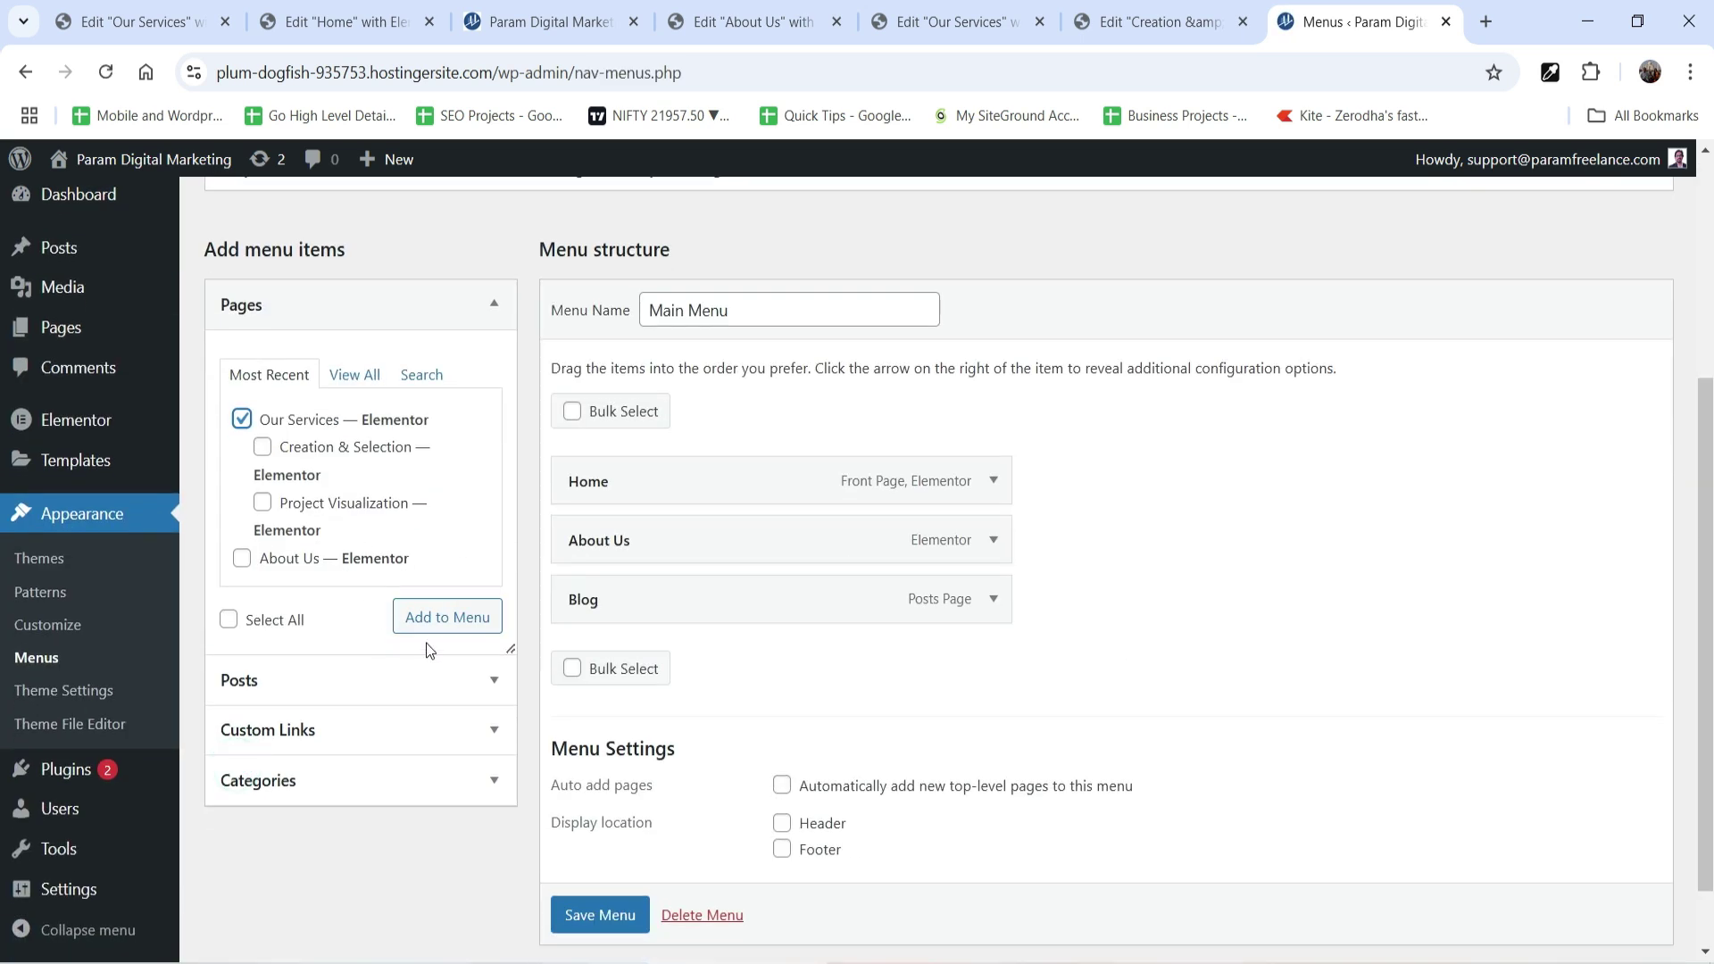
{"action": "left_click", "coordinate": [446, 625]}
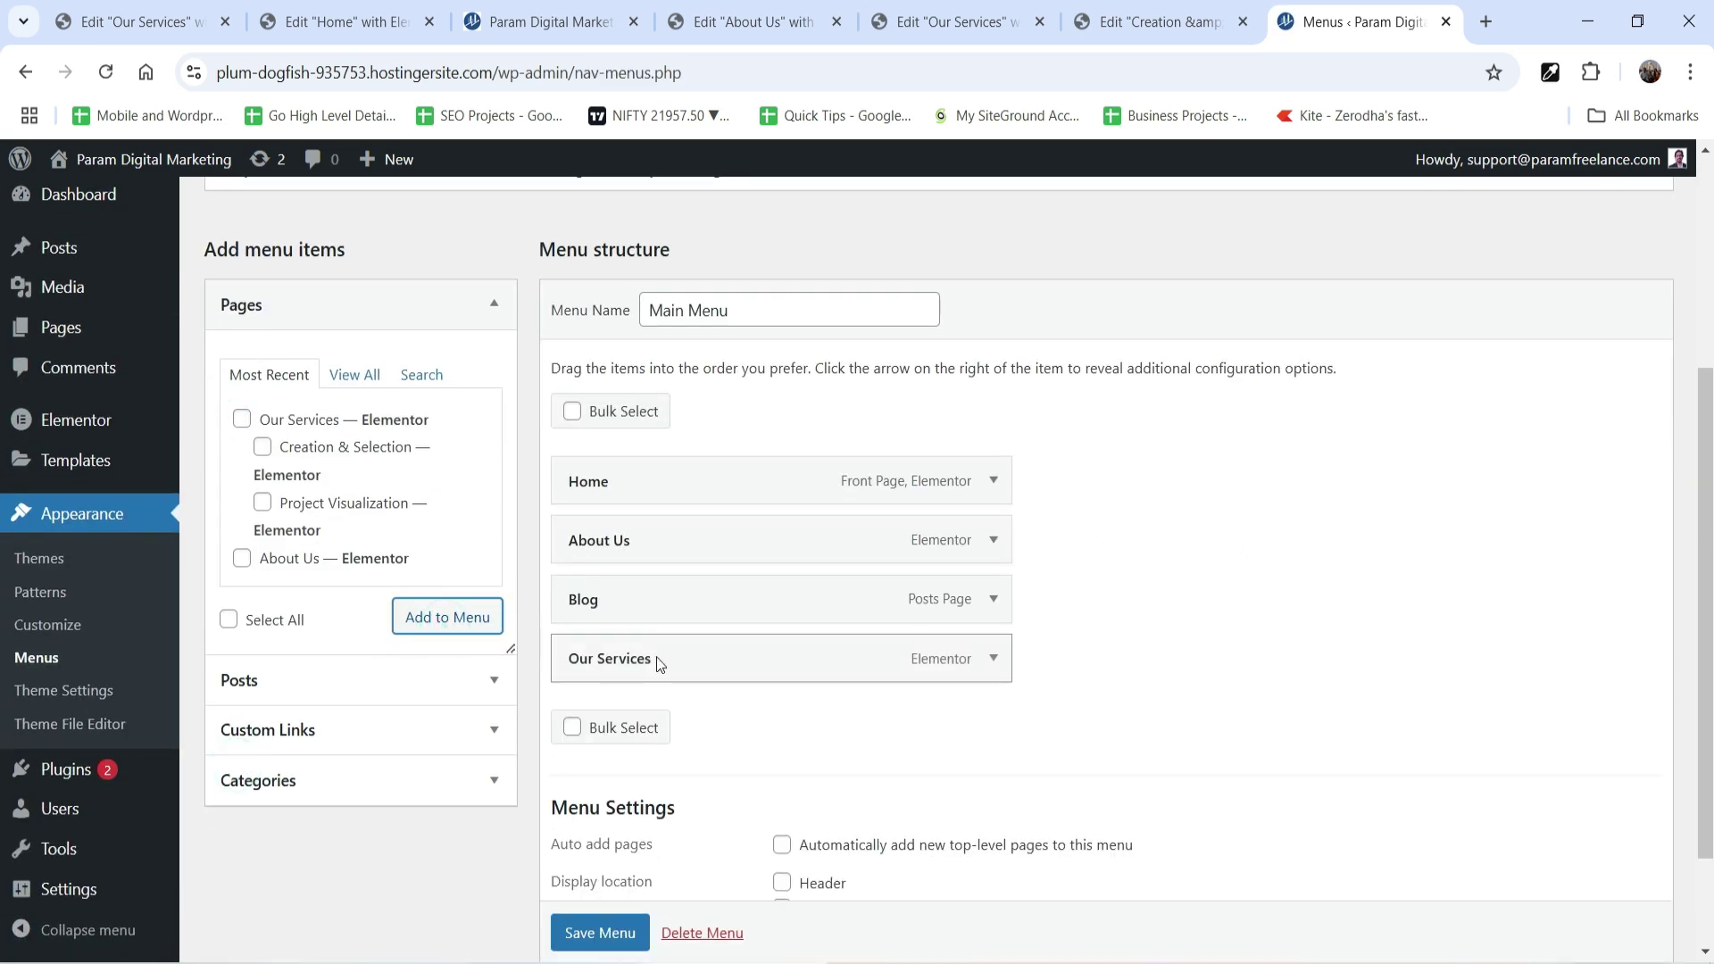
{"action": "left_click_drag", "start_coordinate": [661, 665], "coordinate": [659, 598]}
{"action": "scroll", "coordinate": [753, 722], "scroll_direction": "down", "scroll_amount": 2}
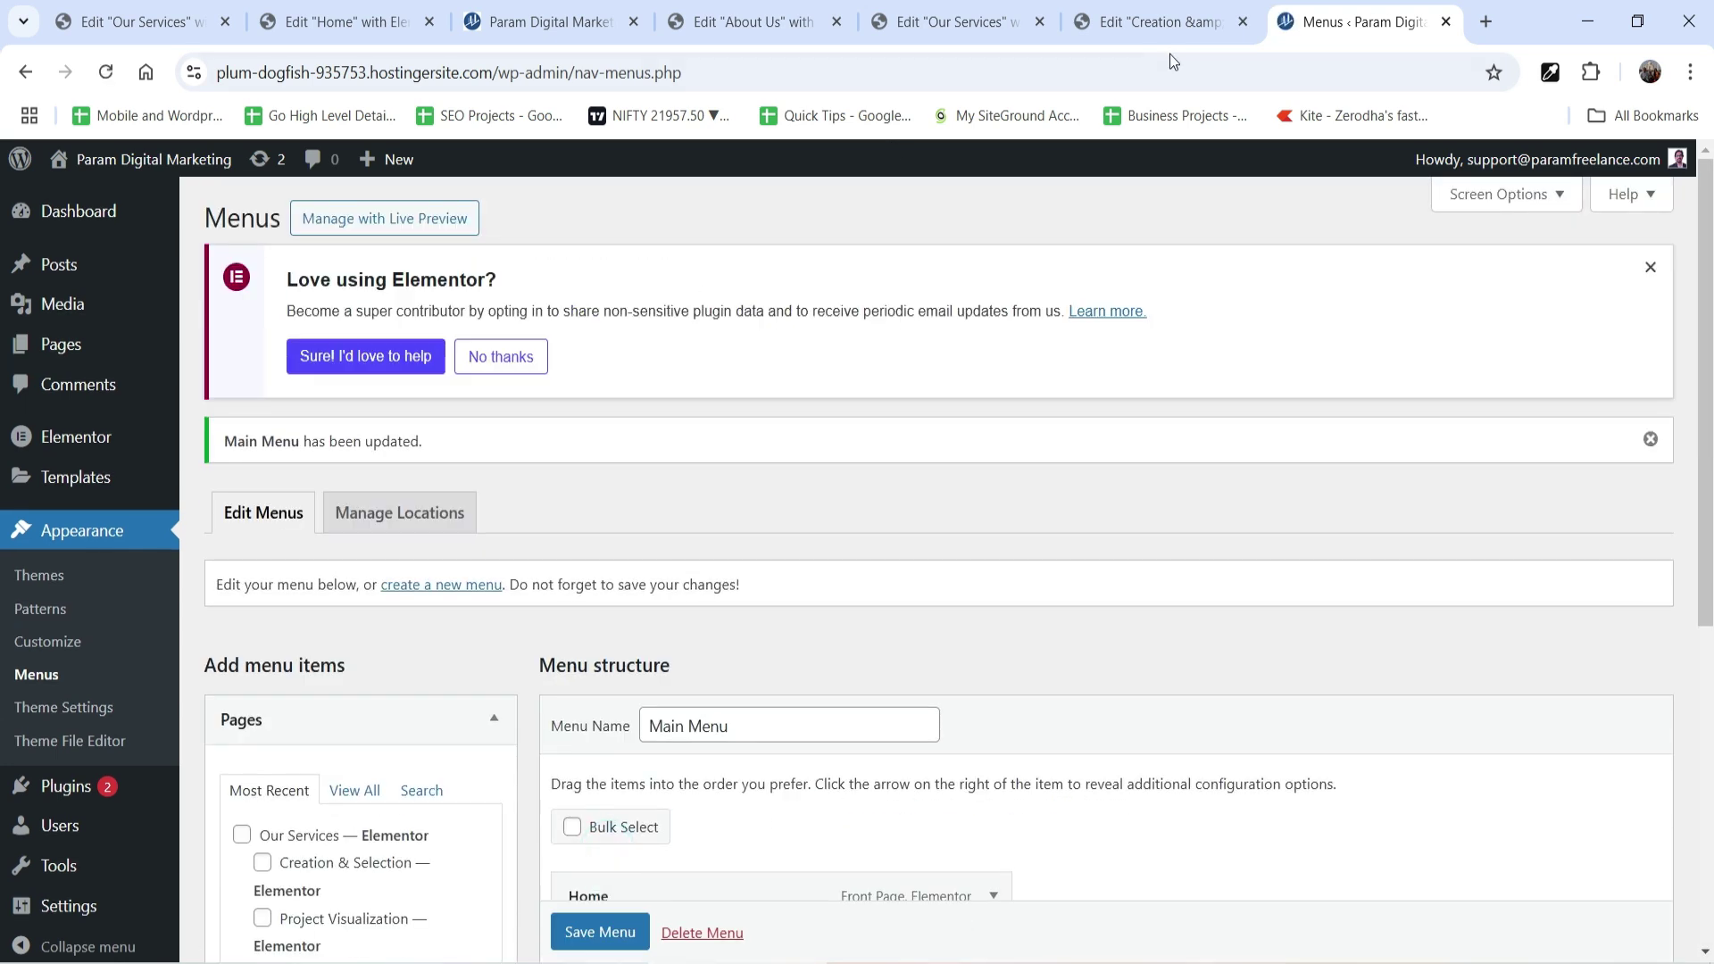
Open Our Services from the live site's navigation, test the Creation & Selection image link, and return to Our Services.
{"action": "mouse_move", "coordinate": [98, 161]}
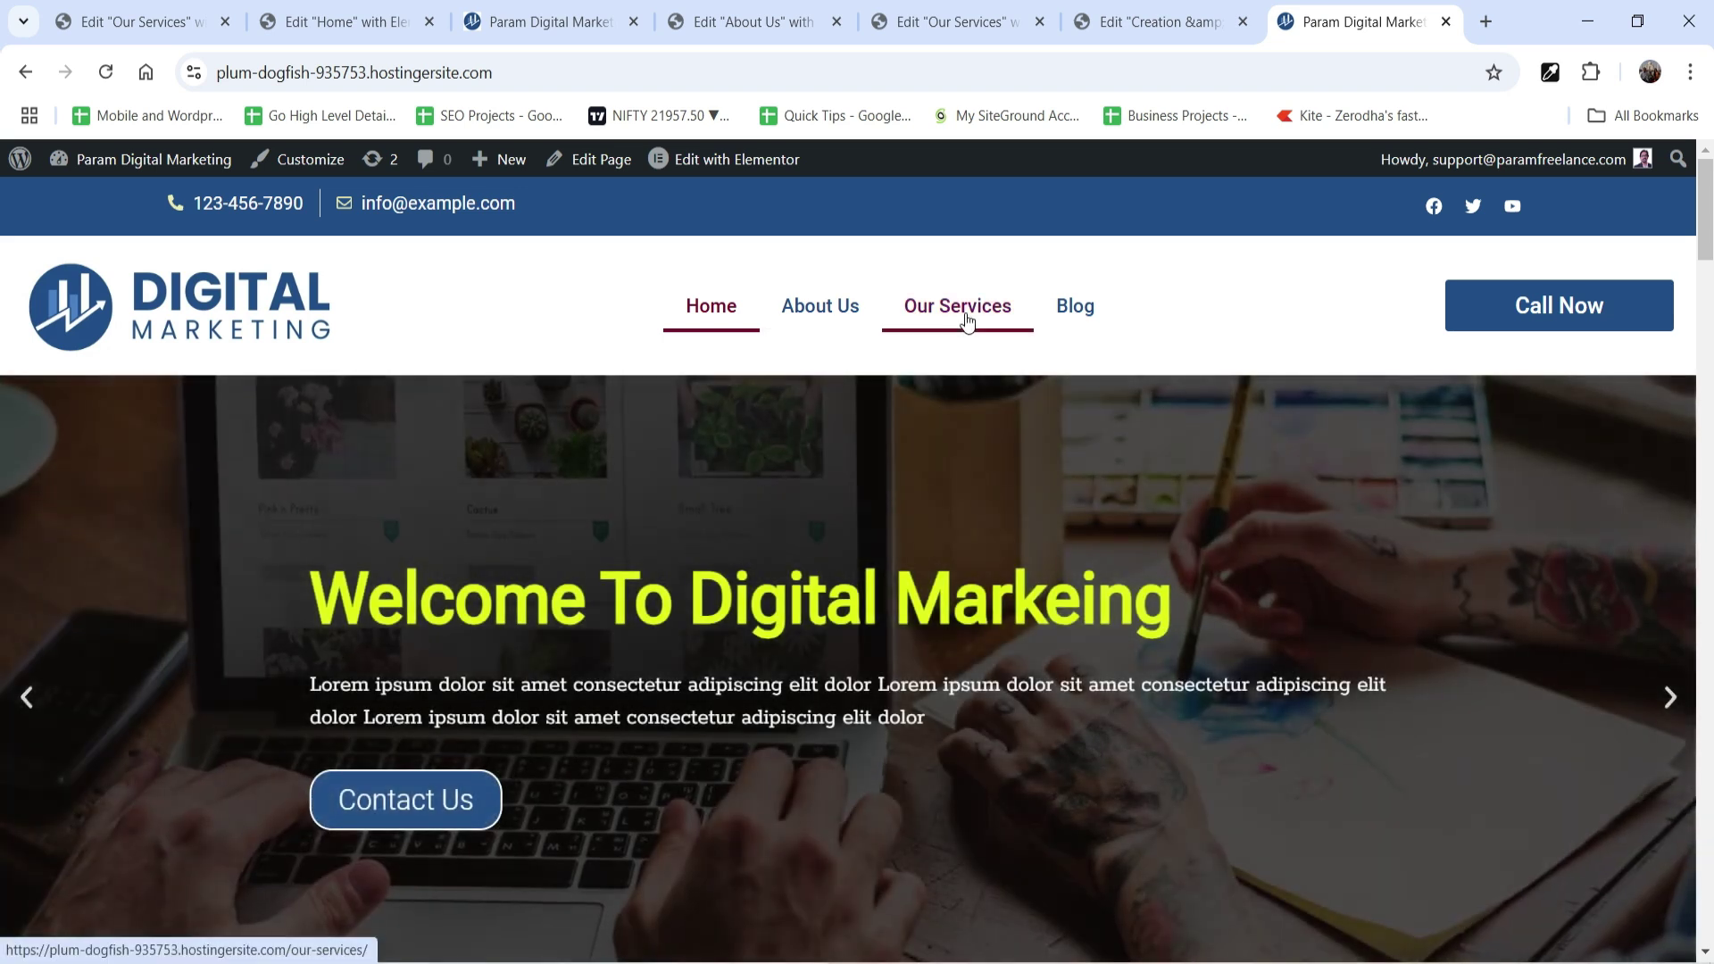
{"action": "left_click", "coordinate": [967, 317]}
{"action": "scroll", "coordinate": [969, 320], "scroll_direction": "down", "scroll_amount": 5}
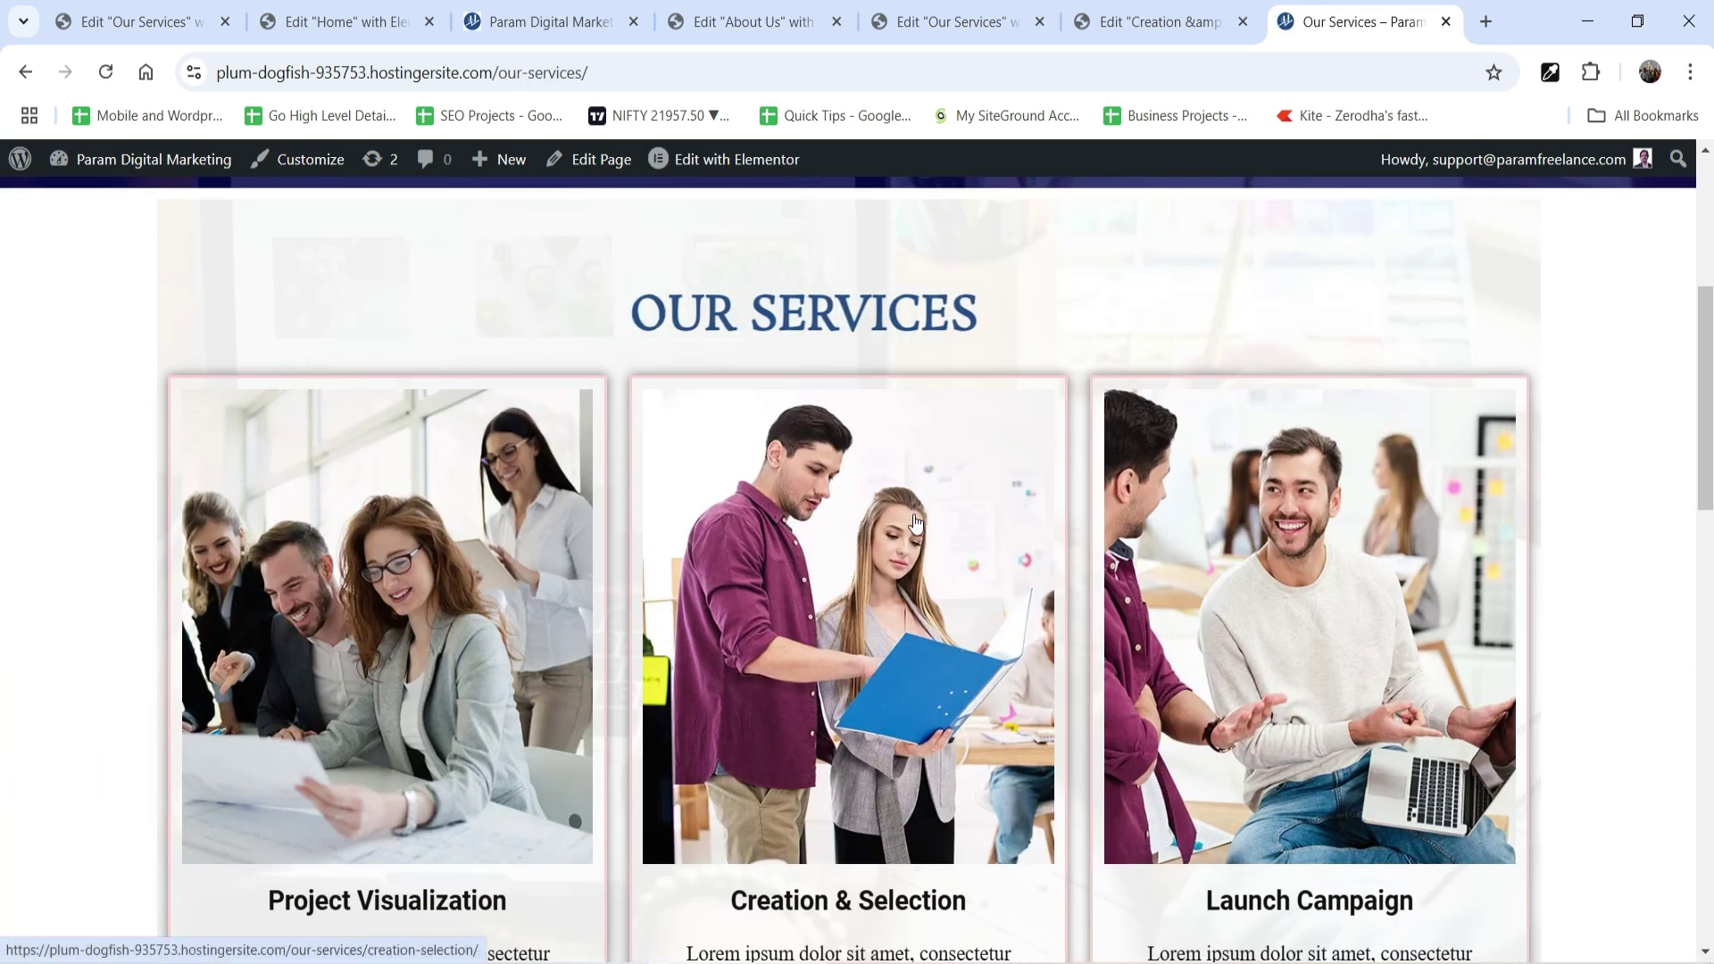
{"action": "left_click", "coordinate": [914, 518]}
{"action": "scroll", "coordinate": [915, 518], "scroll_direction": "down", "scroll_amount": 4}
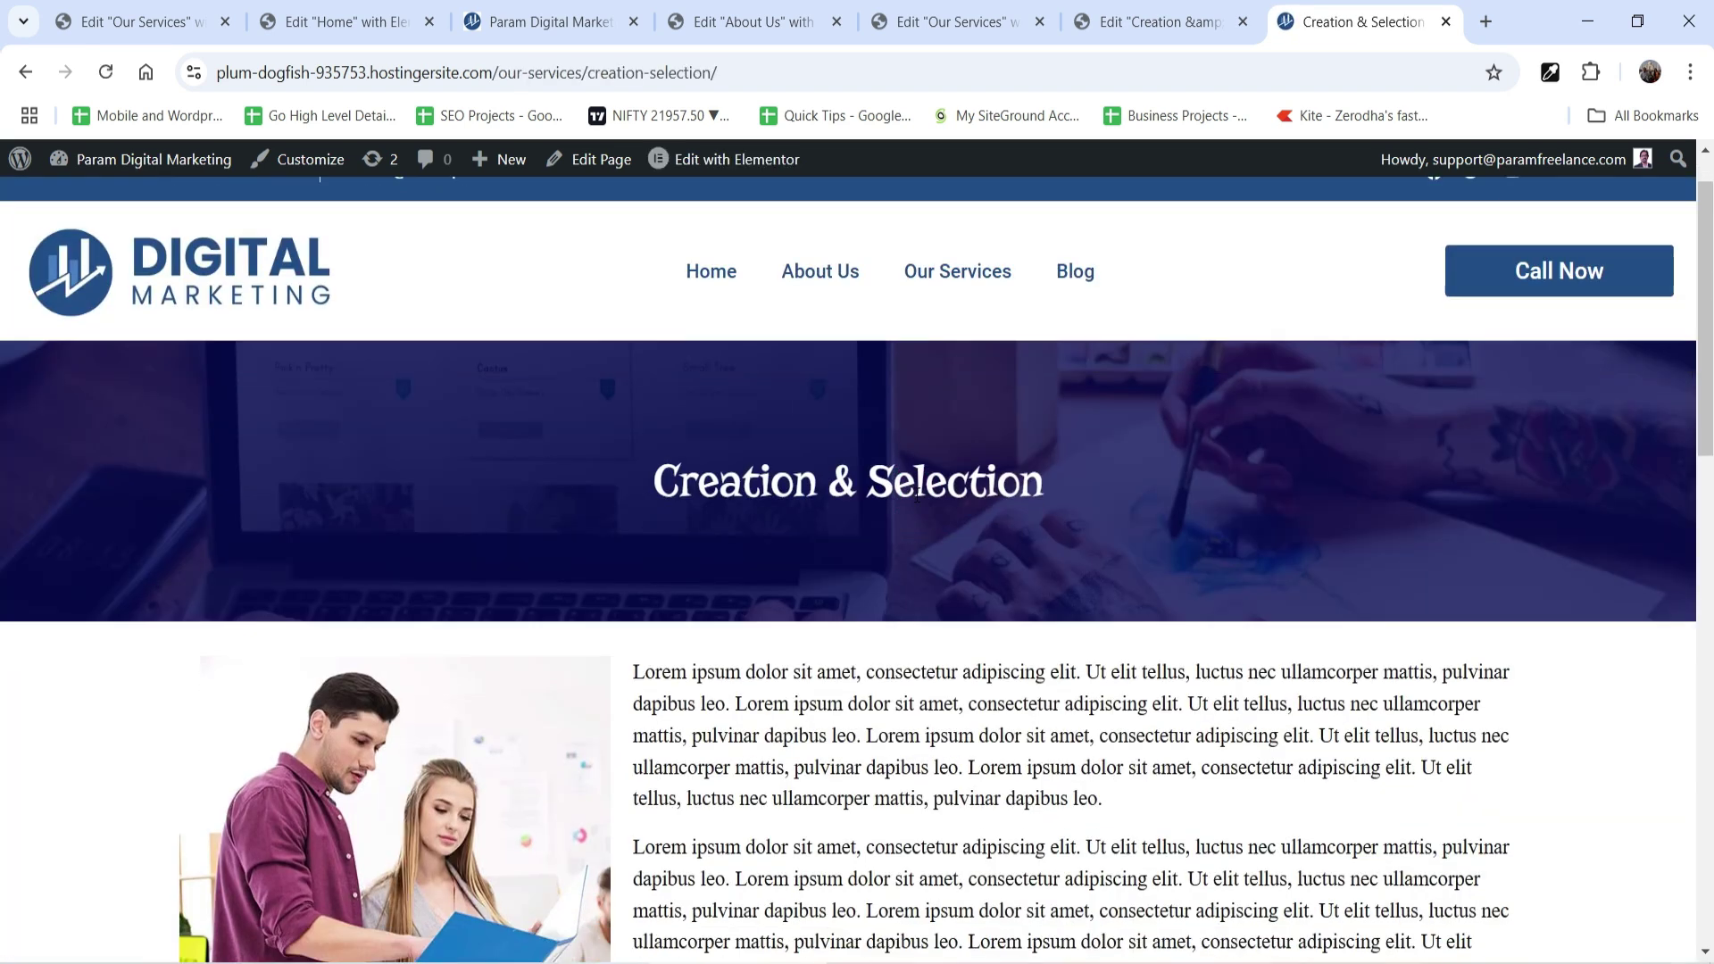
{"action": "left_click", "coordinate": [36, 78]}
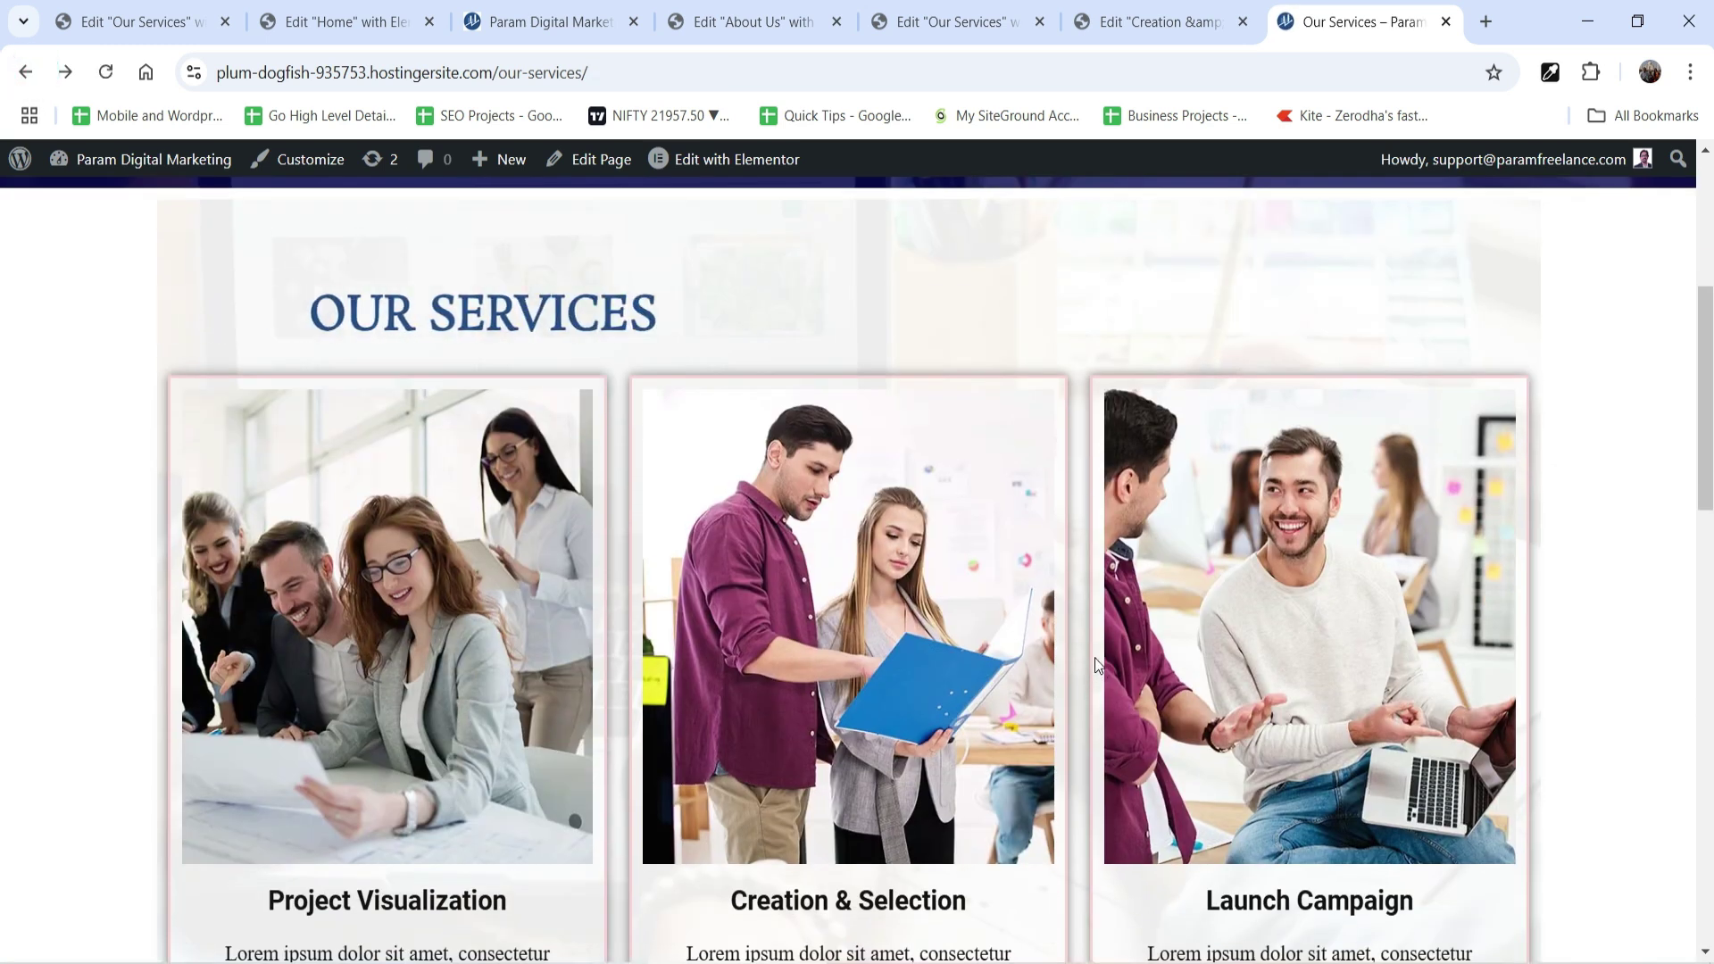